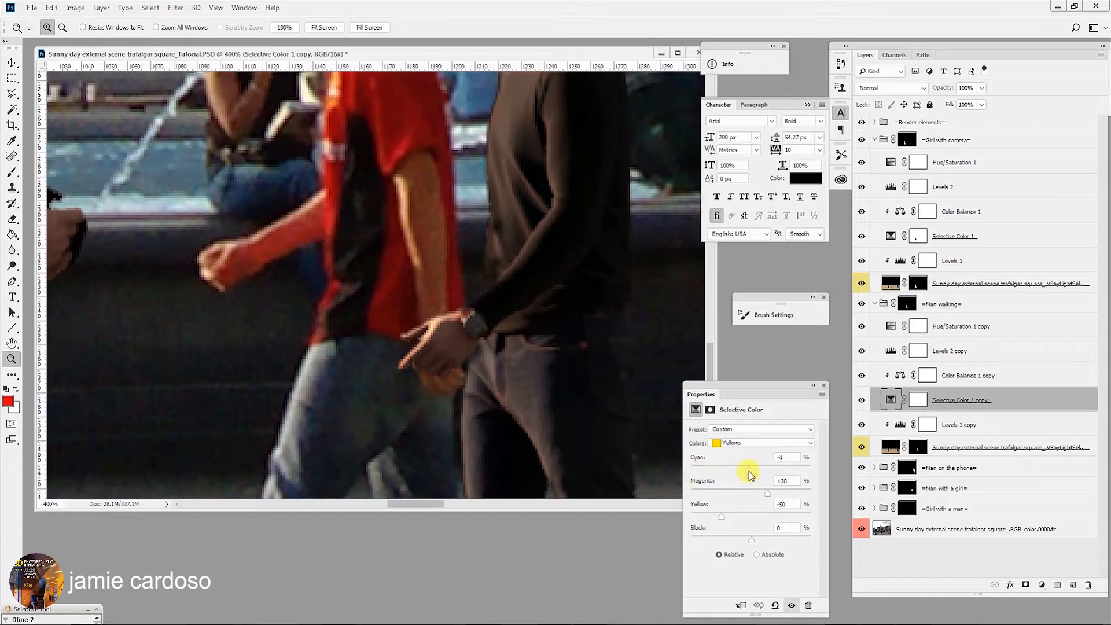
# - Set the Yellows in the walking man's Selective Color adjustment to Cyan -100, Magenta +57, Yellow +29 and Black +22
pyautogui.moveTo(720, 513); pyautogui.dragTo(781, 519)
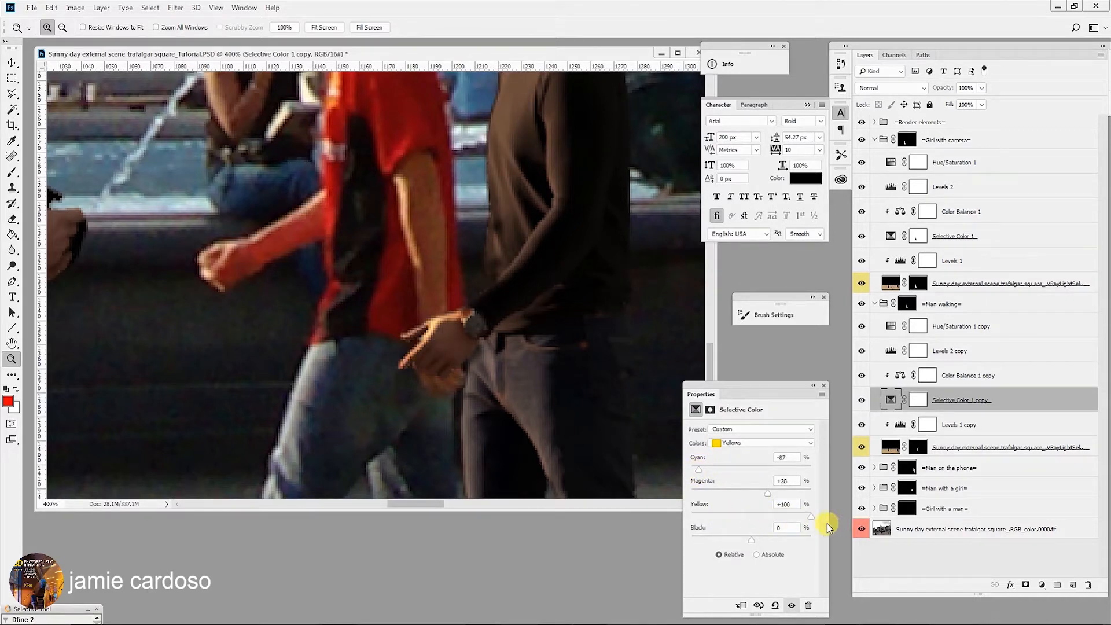
pyautogui.moveTo(810, 526); pyautogui.dragTo(770, 526)
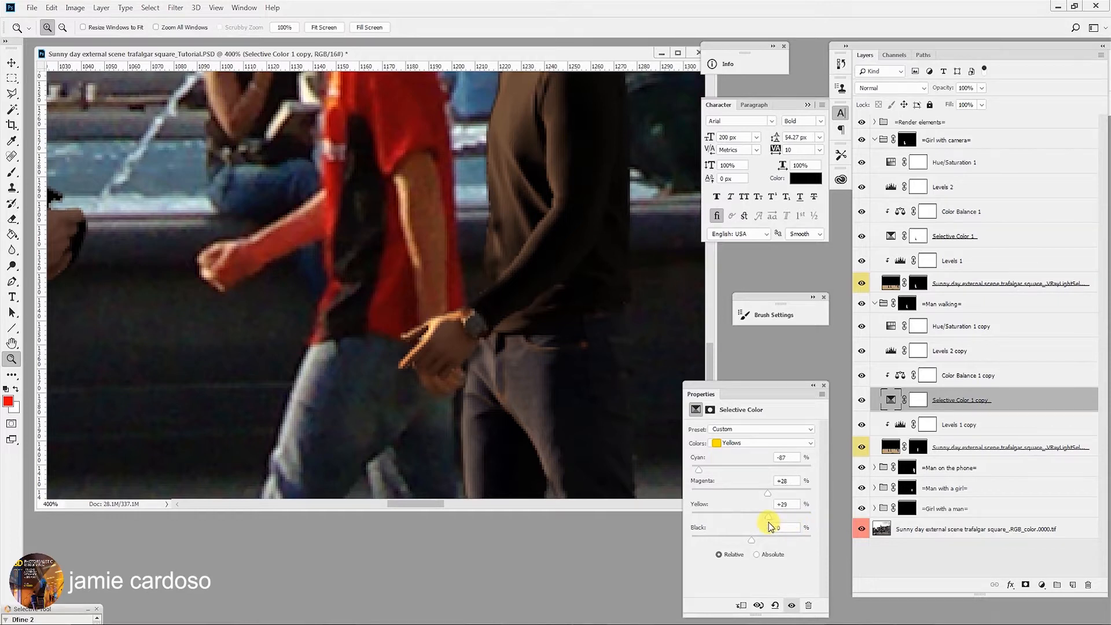
pyautogui.moveTo(765, 544); pyautogui.dragTo(690, 538)
pyautogui.keyDown('alt'); pyautogui.click(460, 399); pyautogui.keyUp('alt')
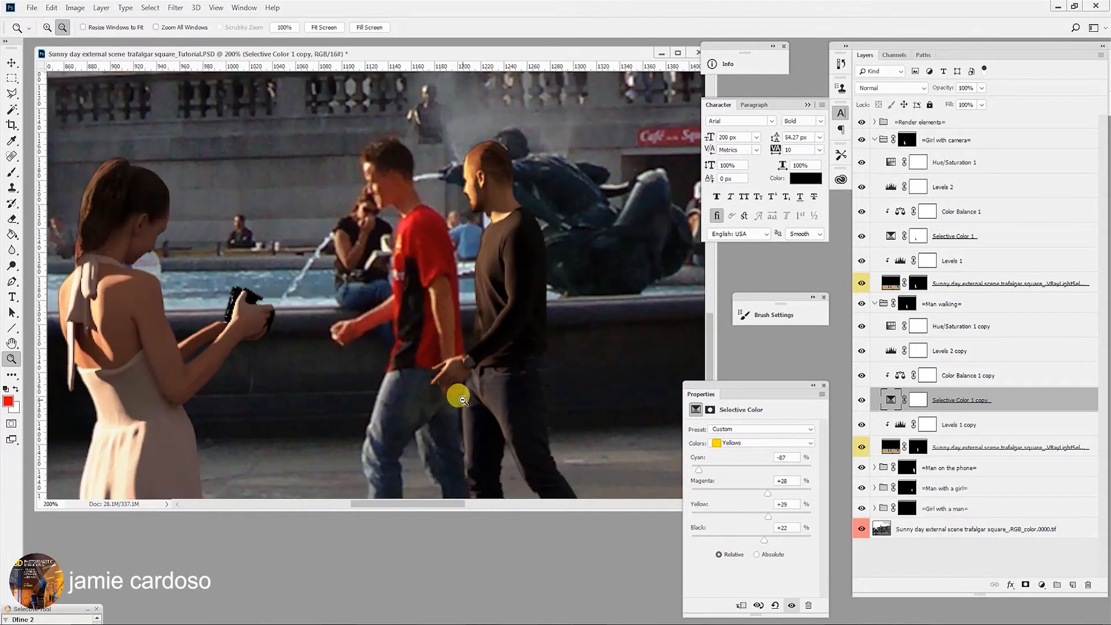
pyautogui.click(467, 305)
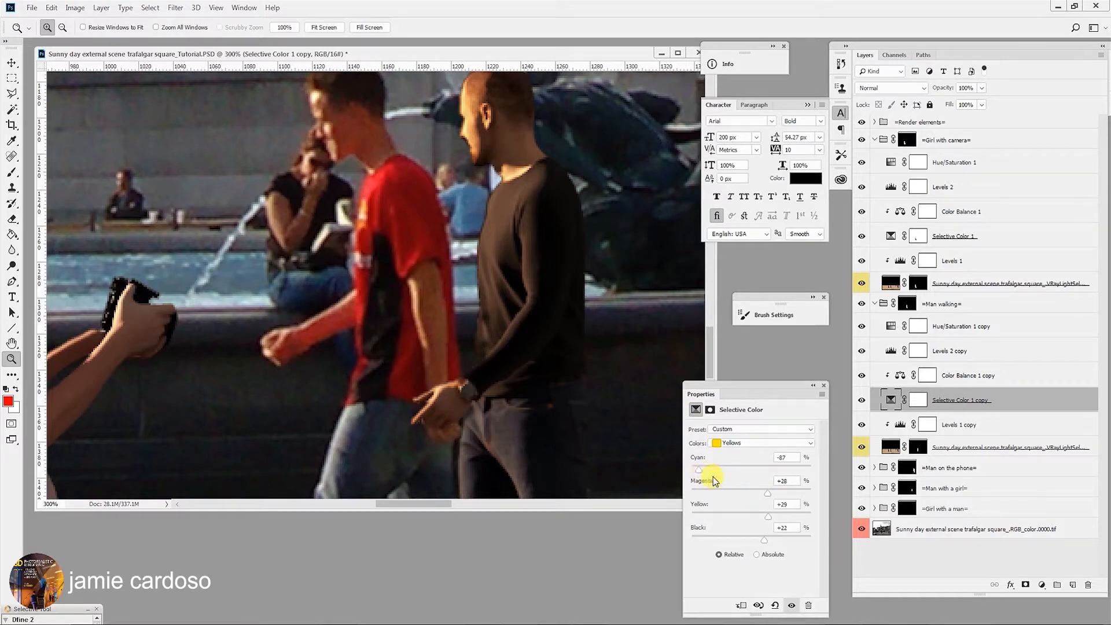
pyautogui.moveTo(717, 469); pyautogui.dragTo(680, 470)
pyautogui.moveTo(733, 497); pyautogui.dragTo(797, 498)
# - Paint black over the walking man's dark sweater and trousers on the Selective Color 1 copy mask, using a brush of size 30
pyautogui.click(920, 401)
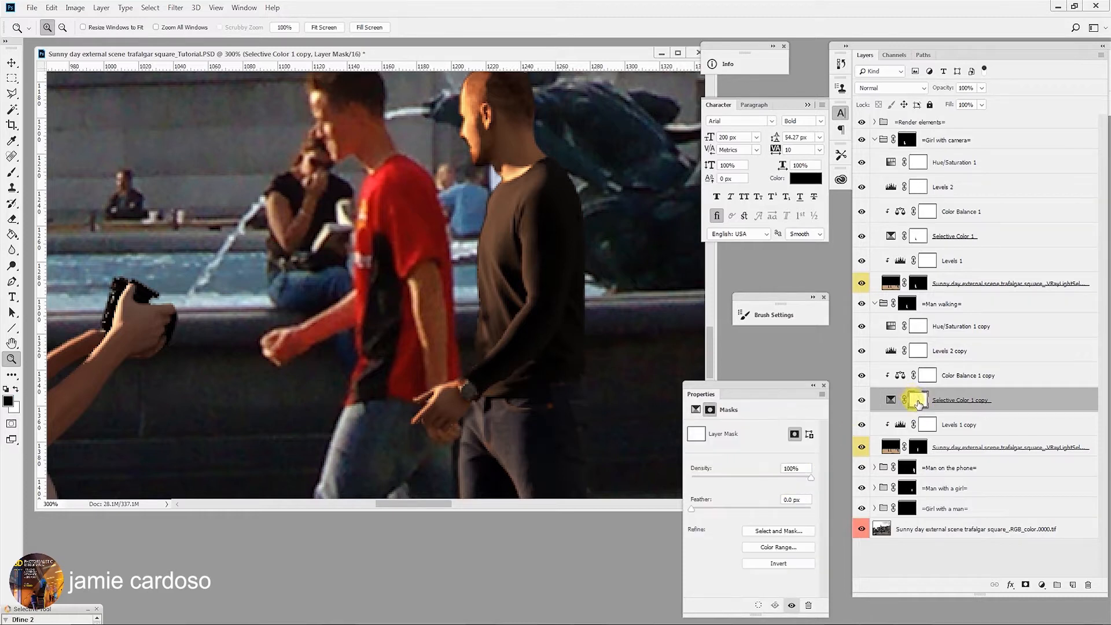
pyautogui.click(12, 172)
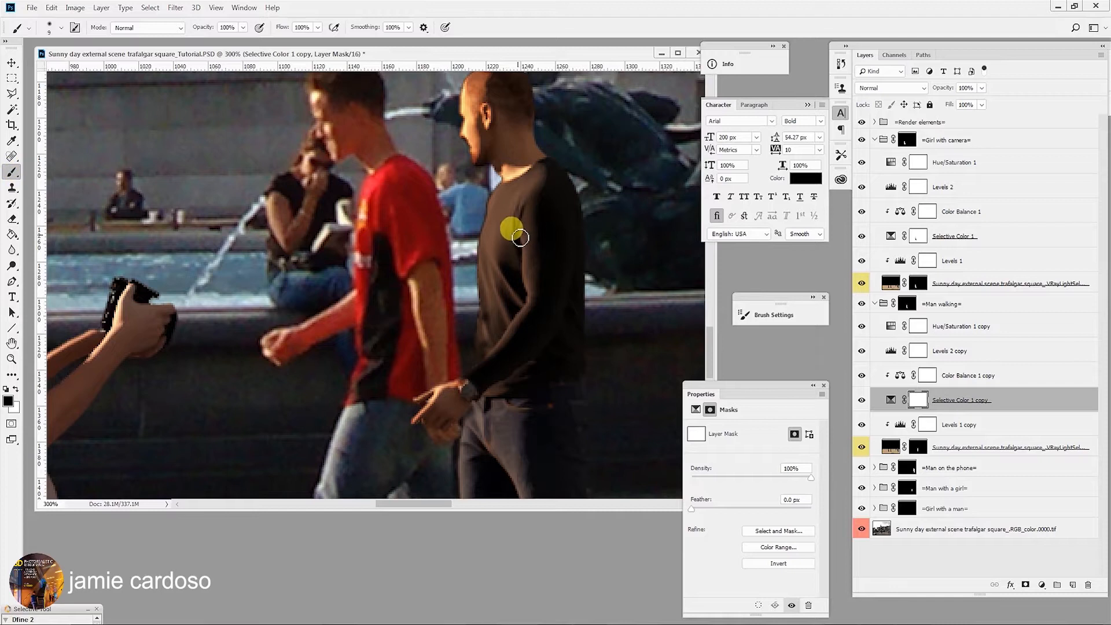
pyautogui.press(']')
pyautogui.press(']')
pyautogui.press(']')
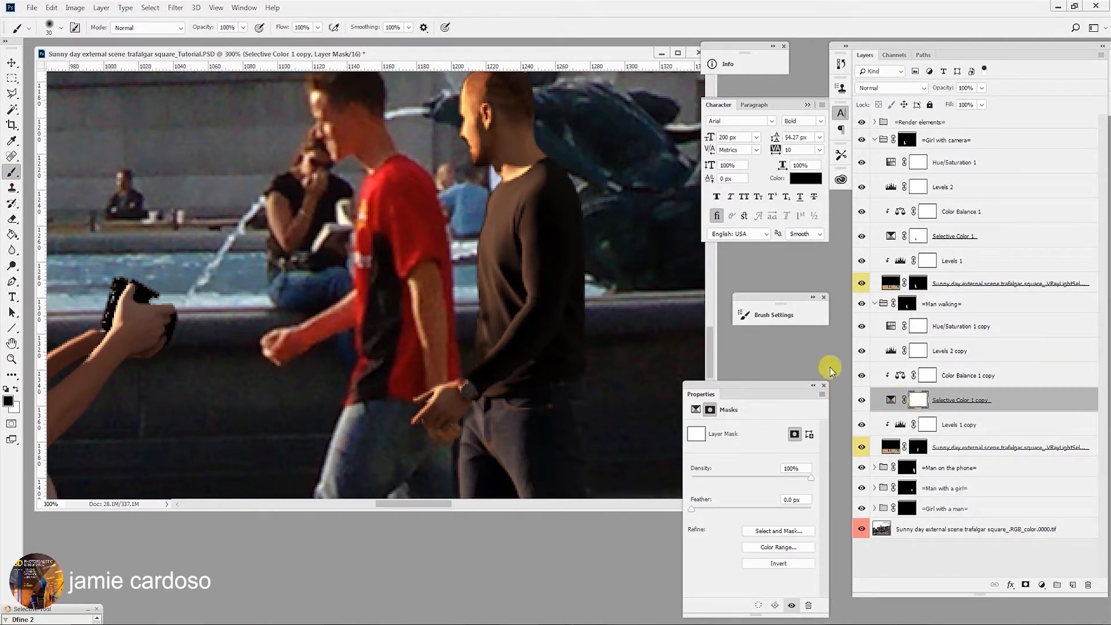
pyautogui.moveTo(505, 227)
pyautogui.mouseDown()
pyautogui.moveTo(484, 199)
pyautogui.moveTo(471, 261)
pyautogui.moveTo(482, 347)
pyautogui.moveTo(519, 258)
pyautogui.moveTo(513, 196)
pyautogui.moveTo(528, 174)
pyautogui.moveTo(547, 183)
pyautogui.moveTo(525, 322)
pyautogui.moveTo(515, 255)
pyautogui.moveTo(507, 297)
pyautogui.moveTo(473, 276)
pyautogui.moveTo(503, 344)
pyautogui.moveTo(486, 364)
pyautogui.moveTo(542, 357)
pyautogui.moveTo(551, 209)
pyautogui.moveTo(524, 182)
pyautogui.moveTo(500, 231)
pyautogui.moveTo(484, 221)
pyautogui.moveTo(513, 200)
pyautogui.moveTo(542, 231)
pyautogui.moveTo(555, 283)
pyautogui.moveTo(569, 203)
pyautogui.moveTo(506, 194)
pyautogui.moveTo(478, 204)
pyautogui.moveTo(488, 230)
pyautogui.moveTo(463, 382)
pyautogui.moveTo(485, 277)
pyautogui.moveTo(529, 293)
pyautogui.moveTo(546, 344)
pyautogui.moveTo(578, 336)
pyautogui.moveTo(563, 352)
pyautogui.moveTo(574, 362)
pyautogui.moveTo(523, 145)
pyautogui.moveTo(417, 115)
pyautogui.moveTo(432, 260)
pyautogui.moveTo(459, 300)
pyautogui.moveTo(360, 312)
pyautogui.moveTo(427, 272)
pyautogui.moveTo(565, 297)
pyautogui.moveTo(602, 236)
pyautogui.moveTo(515, 328)
pyautogui.moveTo(462, 208)
pyautogui.moveTo(496, 238)
pyautogui.moveTo(484, 303)
pyautogui.mouseUp()
pyautogui.scroll(-6, 550, 280)
pyautogui.scroll(-2, 551, 280)
pyautogui.moveTo(439, 166); pyautogui.dragTo(426, 435)
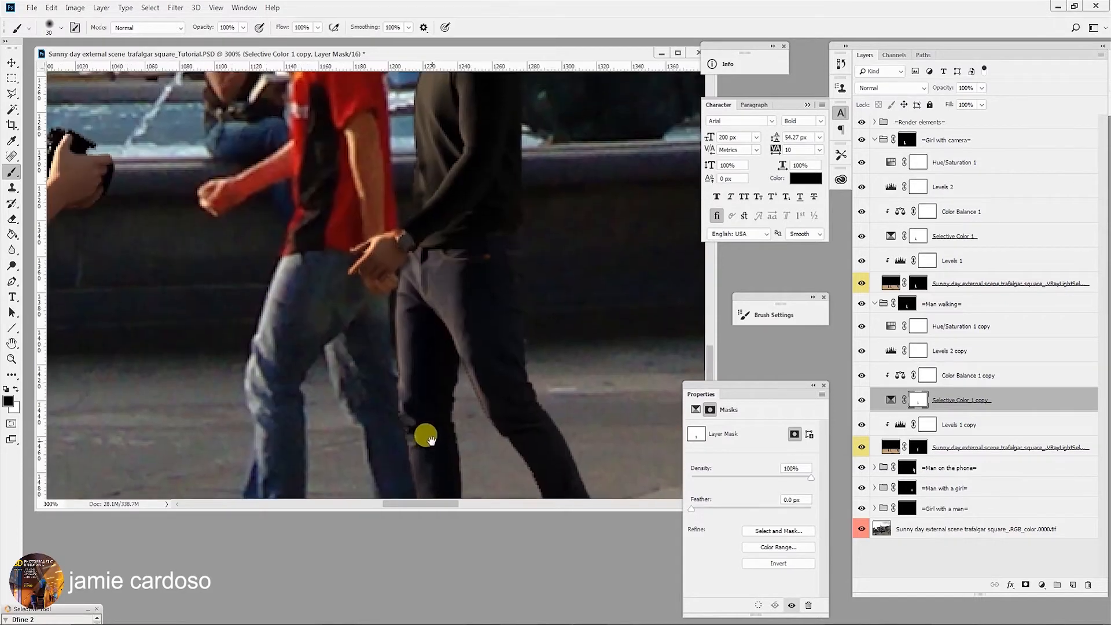
pyautogui.moveTo(455, 167); pyautogui.dragTo(464, 402)
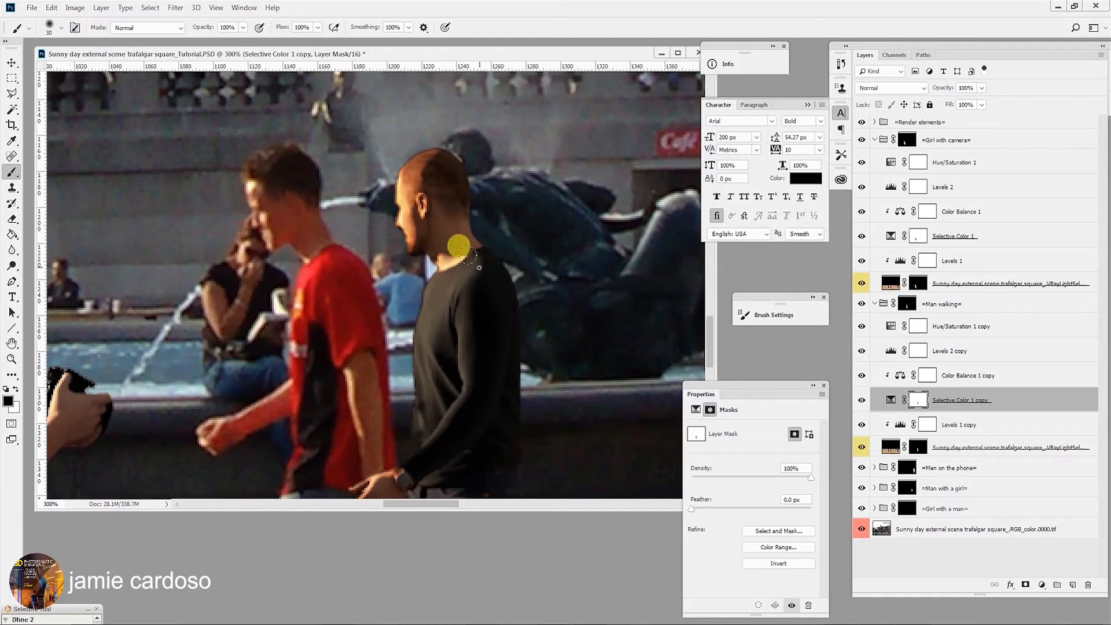
pyautogui.moveTo(467, 254); pyautogui.dragTo(462, 249)
pyautogui.moveTo(462, 248)
pyautogui.mouseDown()
pyautogui.moveTo(457, 232)
pyautogui.moveTo(482, 276)
pyautogui.moveTo(451, 259)
pyautogui.moveTo(416, 302)
pyautogui.moveTo(415, 395)
pyautogui.moveTo(434, 423)
pyautogui.moveTo(427, 415)
pyautogui.mouseUp()
# - Set the Saturation of the Hue/Saturation 1 copy adjustment in the Man walking group to -14
pyautogui.press('z')
pyautogui.keyDown('alt'); pyautogui.click(422, 406); pyautogui.keyUp('alt')
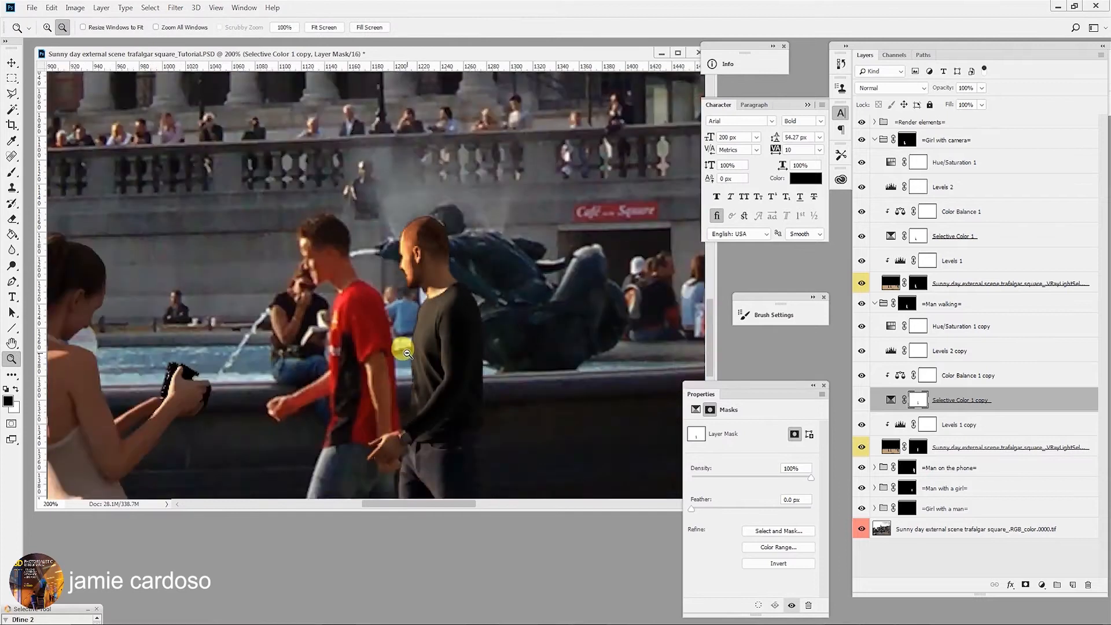
pyautogui.keyDown('alt'); pyautogui.click(405, 394); pyautogui.keyUp('alt')
pyautogui.keyDown('alt'); pyautogui.click(399, 389); pyautogui.keyUp('alt')
pyautogui.click(400, 389)
pyautogui.click(399, 389)
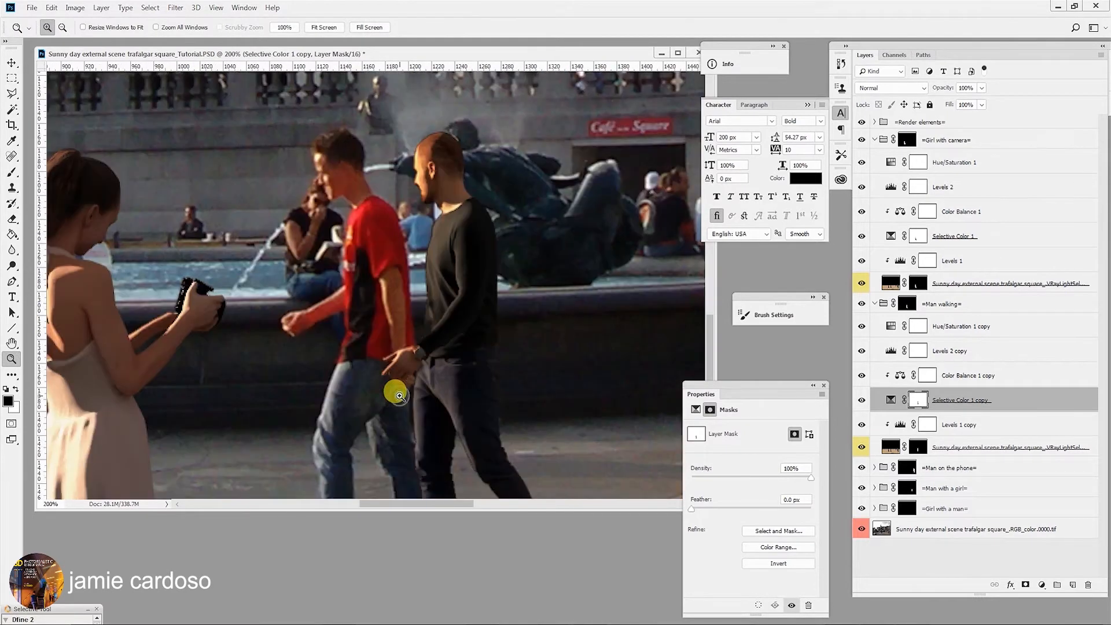
pyautogui.click(951, 327)
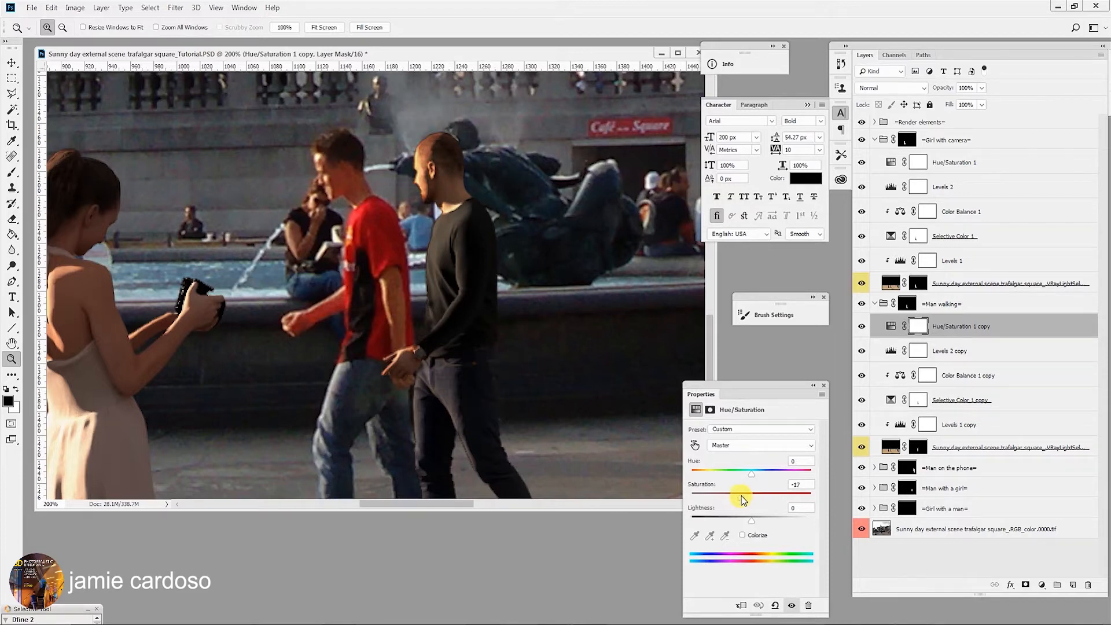
# - Compare the walking man's colour and brightness with the surrounding people, both close up and in the wider scene
pyautogui.keyDown('alt'); pyautogui.click(411, 308); pyautogui.keyUp('alt')
pyautogui.keyDown('alt'); pyautogui.click(413, 310); pyautogui.keyUp('alt')
pyautogui.keyDown('alt'); pyautogui.click(415, 313); pyautogui.keyUp('alt')
pyautogui.click(384, 330)
pyautogui.click(385, 332)
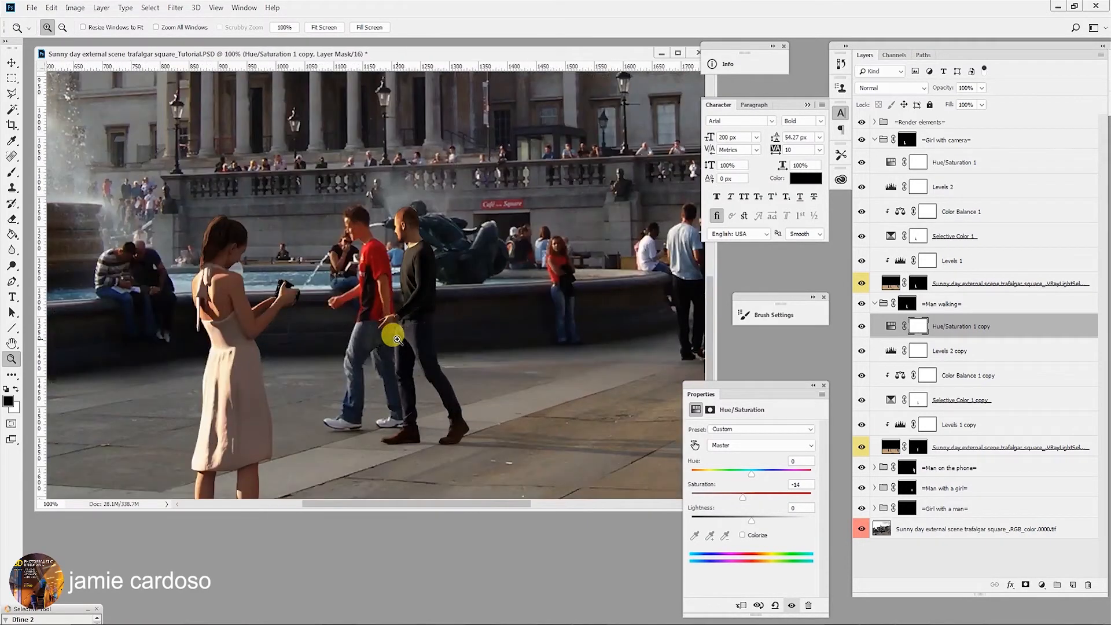
pyautogui.click(391, 335)
pyautogui.click(396, 339)
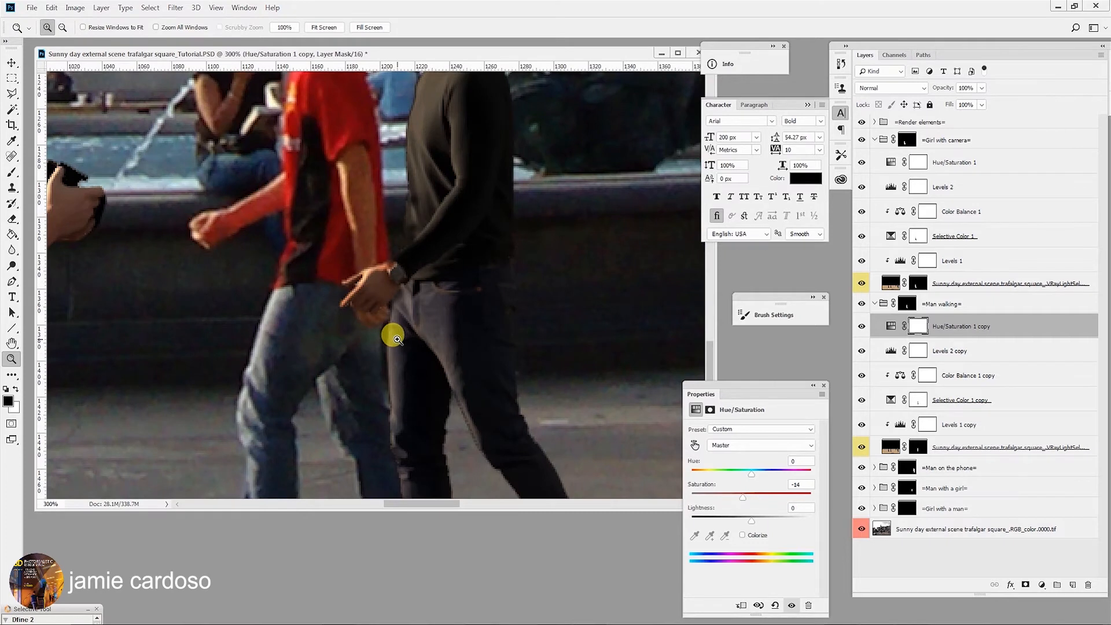
pyautogui.keyDown('alt'); pyautogui.click(396, 338); pyautogui.keyUp('alt')
pyautogui.keyDown('alt'); pyautogui.click(396, 339); pyautogui.keyUp('alt')
pyautogui.keyDown('alt'); pyautogui.click(396, 339); pyautogui.keyUp('alt')
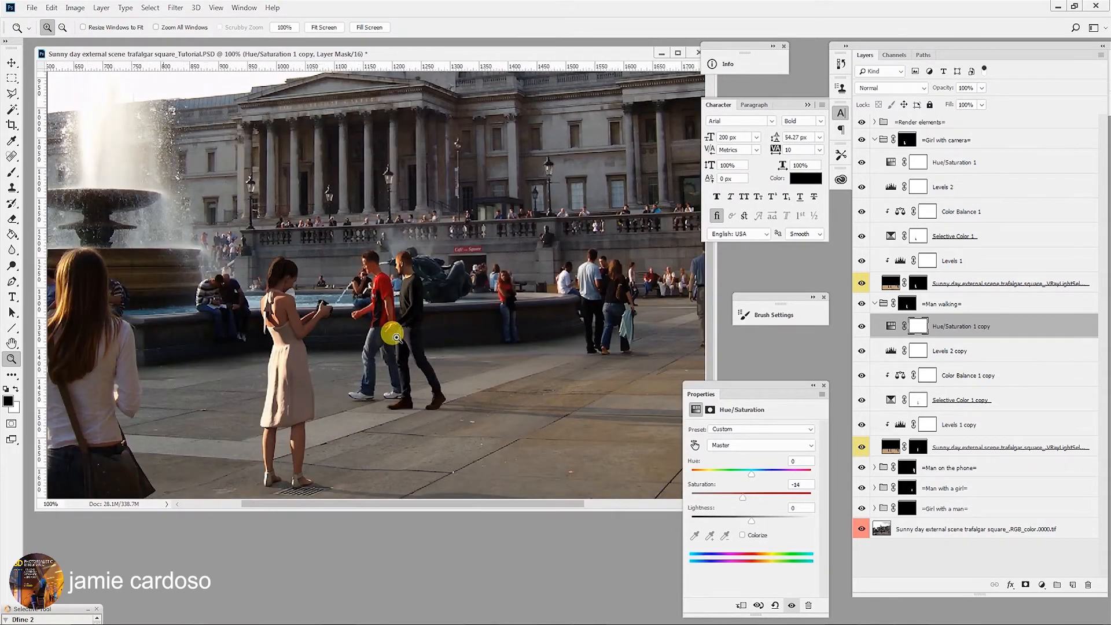
pyautogui.click(396, 338)
pyautogui.click(396, 339)
pyautogui.click(396, 338)
pyautogui.hotkey('ctrl', '1')
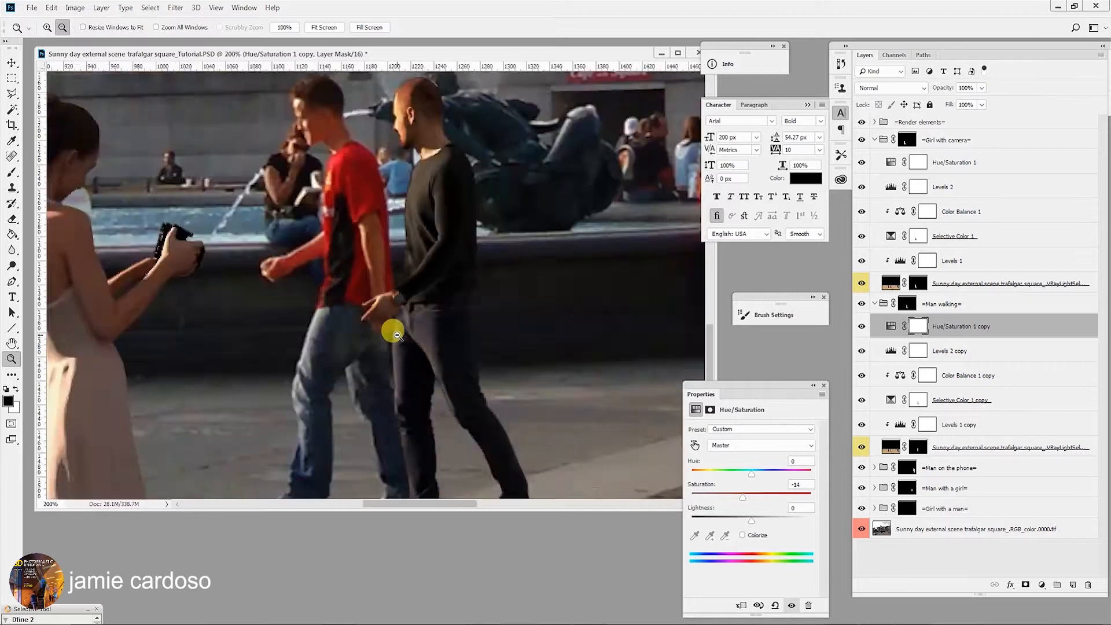
pyautogui.click(367, 293)
pyautogui.click(290, 249)
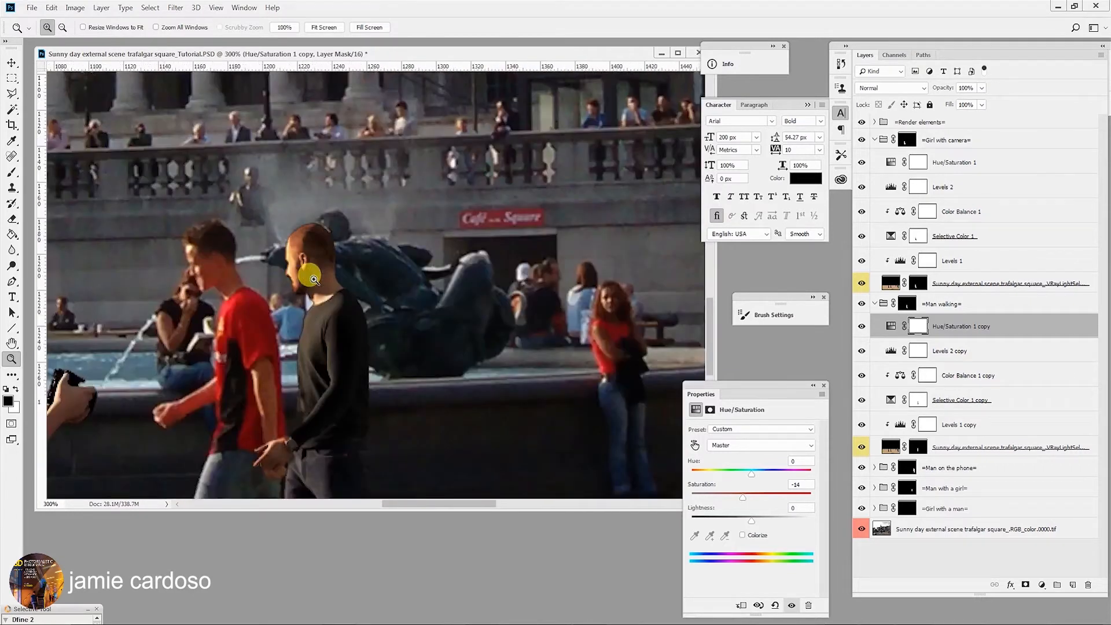
pyautogui.keyDown('alt'); pyautogui.click(310, 279); pyautogui.keyUp('alt')
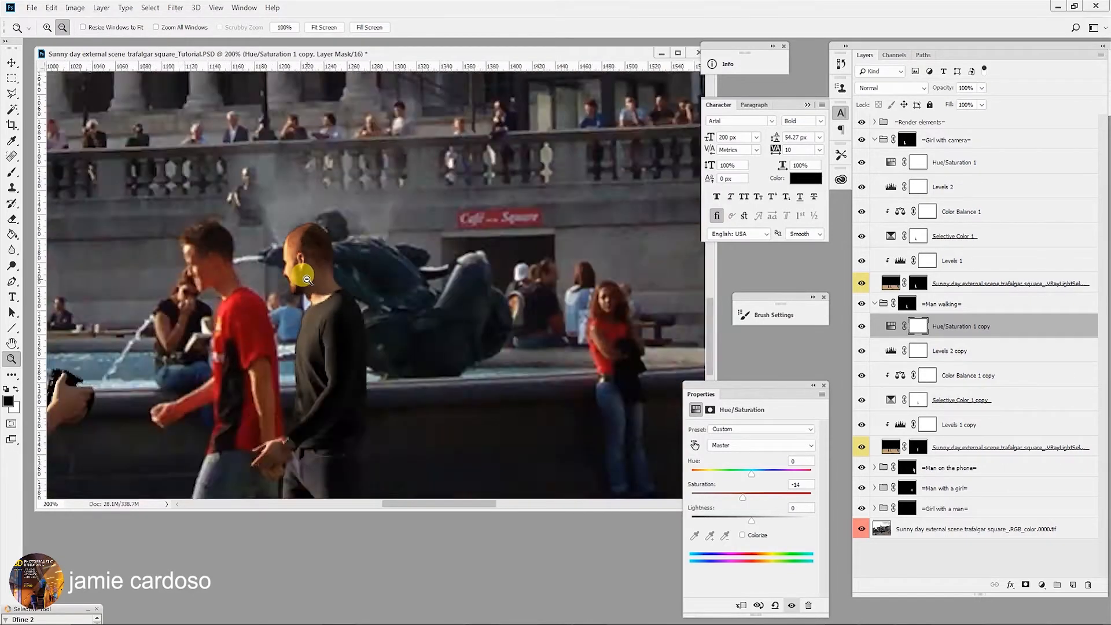
pyautogui.keyDown('alt'); pyautogui.click(309, 279); pyautogui.keyUp('alt')
pyautogui.keyDown('alt'); pyautogui.click(307, 279); pyautogui.keyUp('alt')
pyautogui.keyDown('alt'); pyautogui.click(306, 279); pyautogui.keyUp('alt')
pyautogui.hotkey('ctrl', 'r')
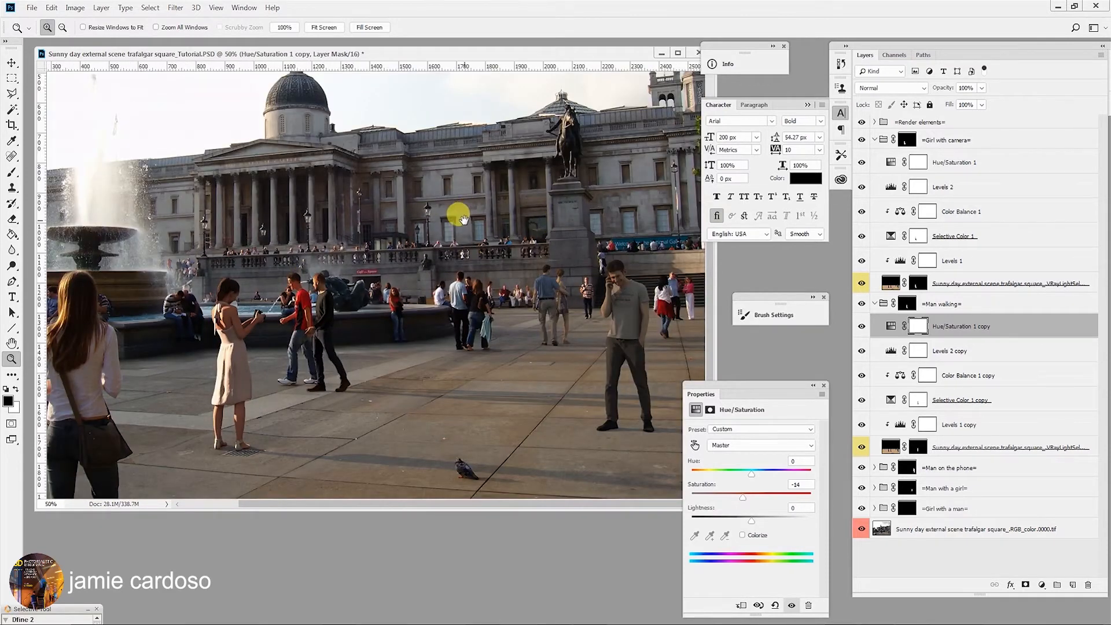
pyautogui.click(278, 358)
pyautogui.click(277, 359)
pyautogui.click(279, 359)
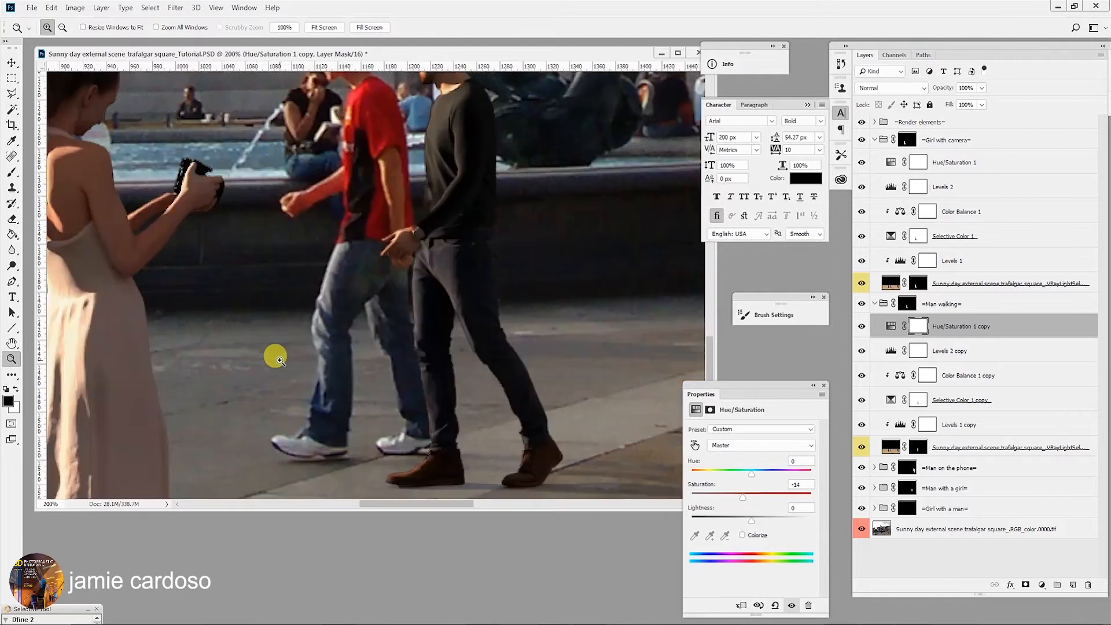
pyautogui.moveTo(362, 242); pyautogui.dragTo(344, 362)
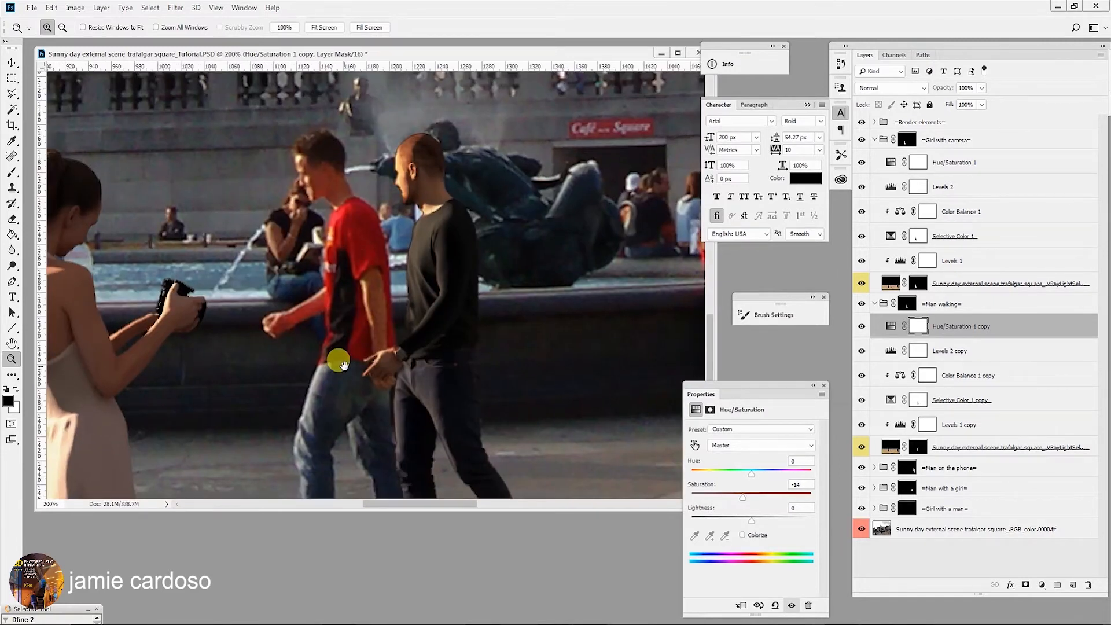
# - Set the midtones Yellow-Blue value of the Color Balance 1 copy adjustment to +14
pyautogui.click(412, 180)
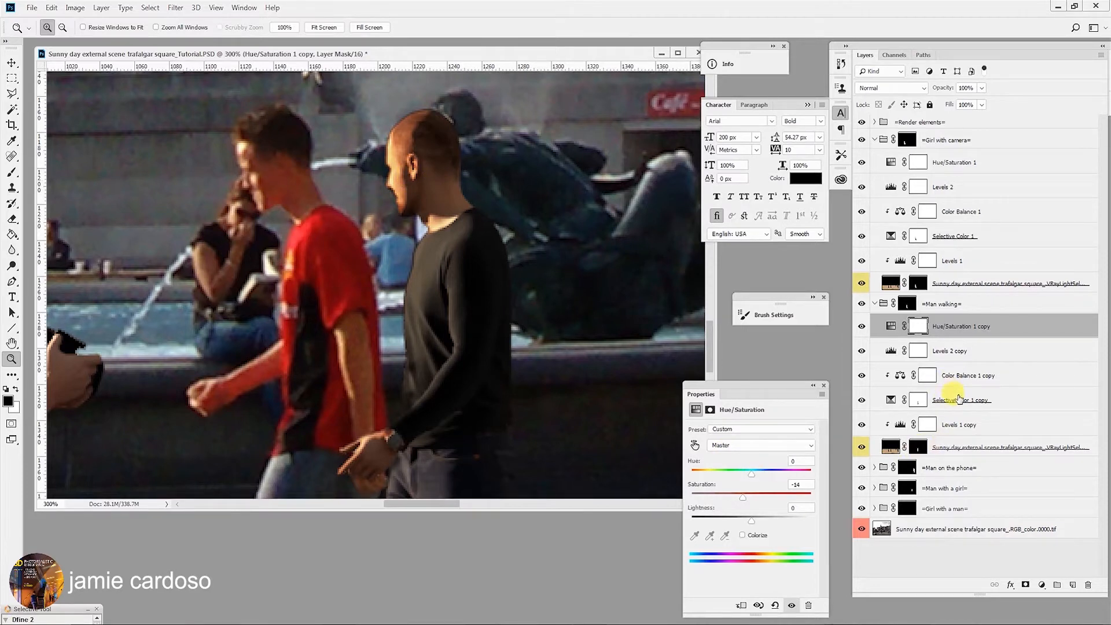
pyautogui.click(976, 375)
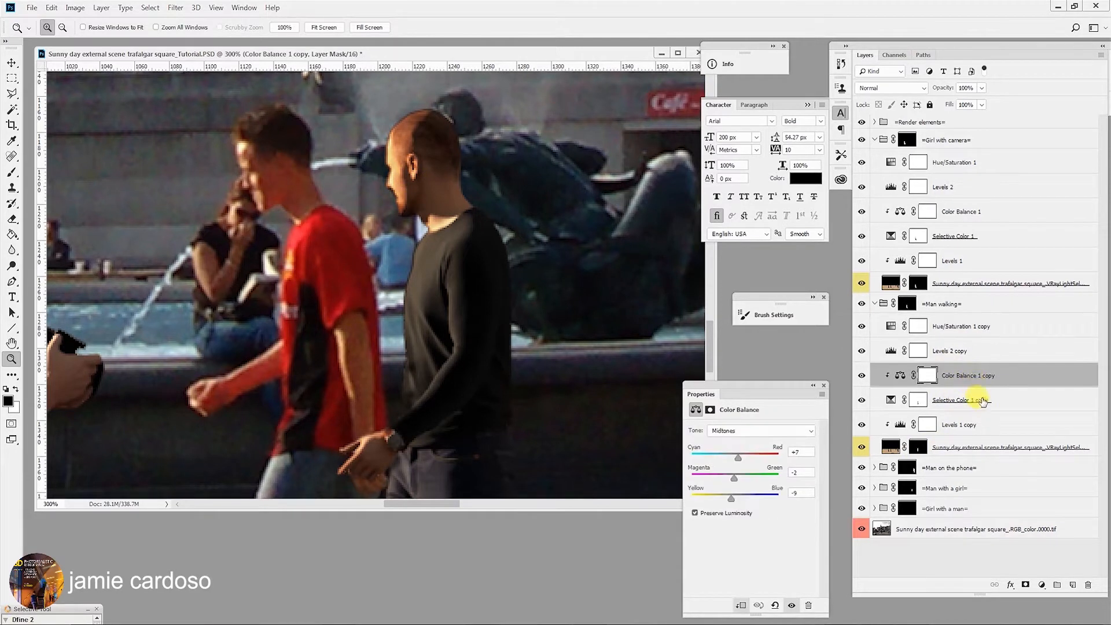
pyautogui.click(980, 399)
pyautogui.click(948, 377)
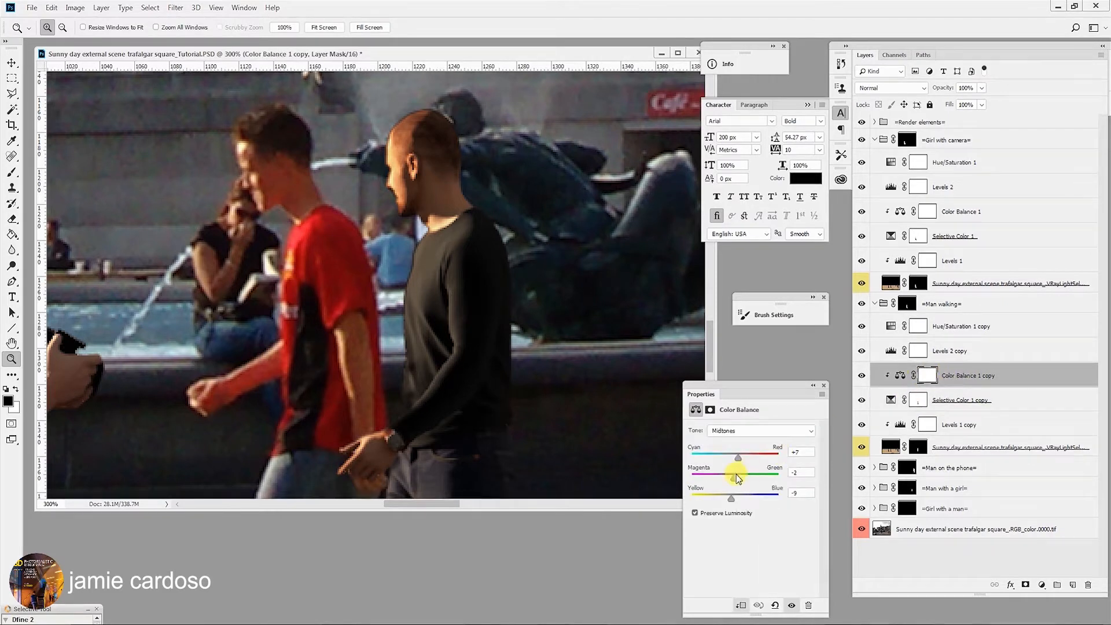
pyautogui.moveTo(728, 498); pyautogui.dragTo(735, 498)
pyautogui.moveTo(742, 499); pyautogui.dragTo(742, 500)
# - Examine how the walking man's skin tone matches the man in red and the rest of the scene
pyautogui.keyDown('alt'); pyautogui.click(317, 350); pyautogui.keyUp('alt')
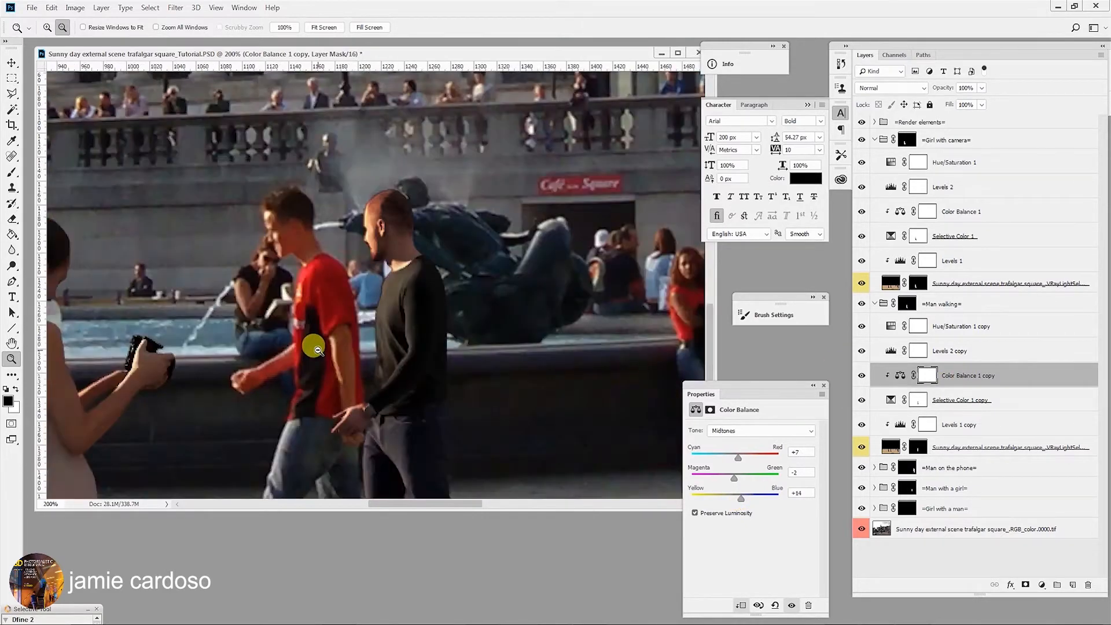
pyautogui.keyDown('alt'); pyautogui.click(317, 350); pyautogui.keyUp('alt')
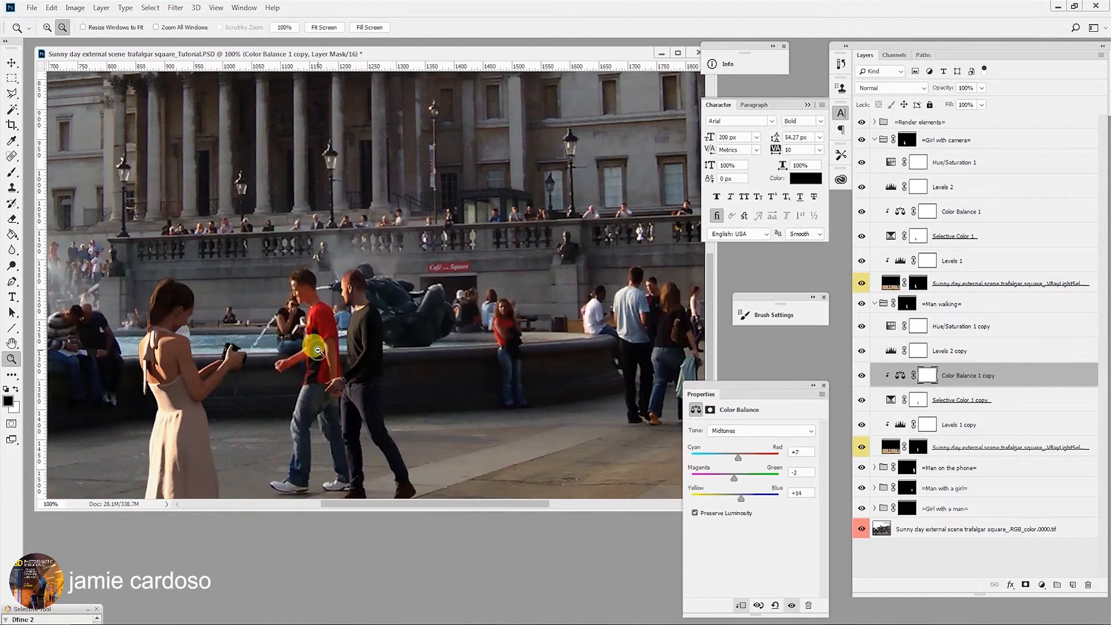
pyautogui.click(235, 354)
pyautogui.click(231, 352)
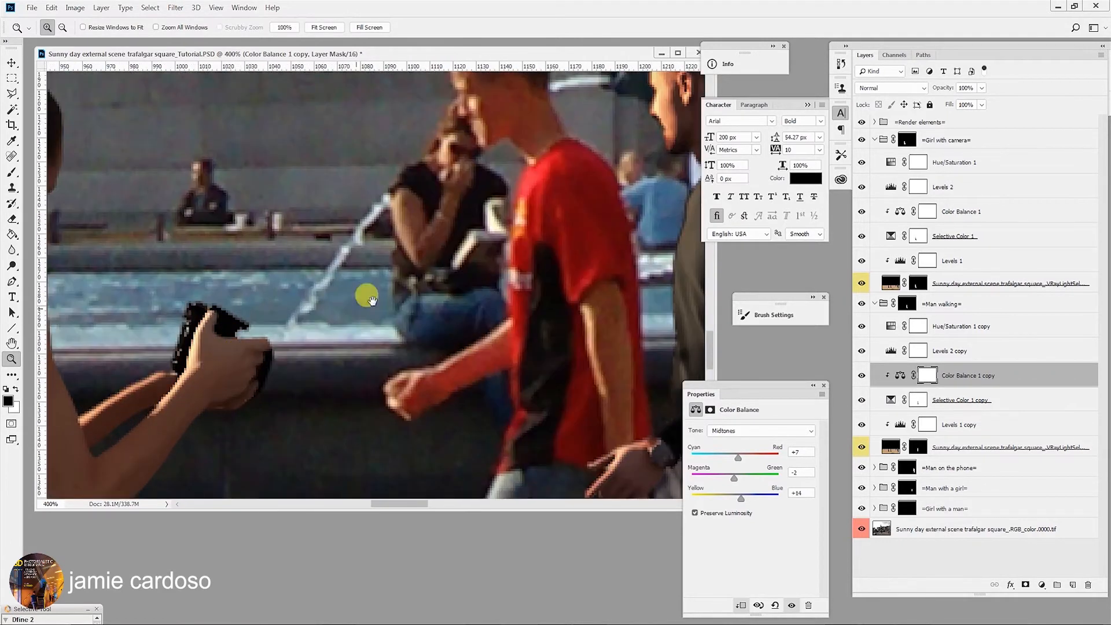
pyautogui.click(248, 398)
pyautogui.hotkey('ctrl', 'r')
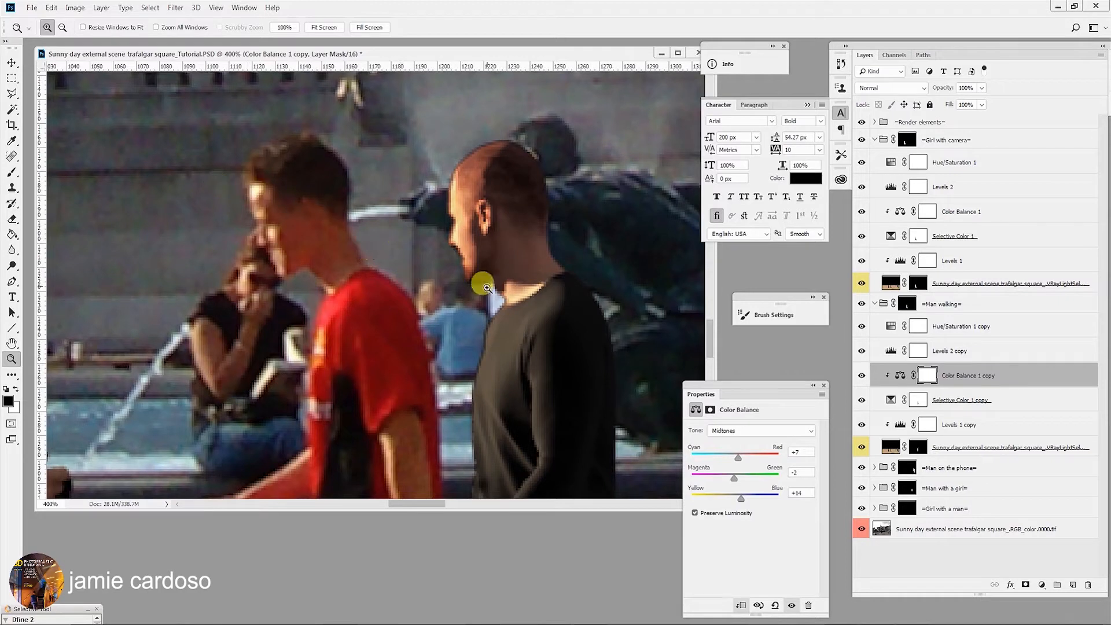
pyautogui.keyDown('alt'); pyautogui.click(323, 357); pyautogui.keyUp('alt')
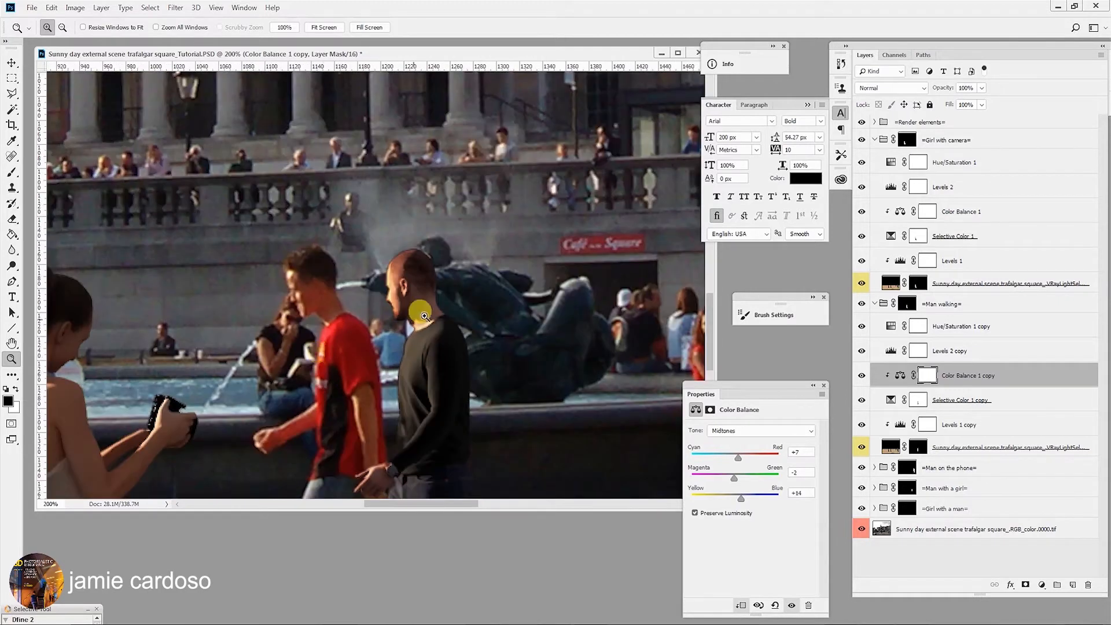
# - Paint black over the walking man's hair on the Selective Color 1 copy mask, reducing the brush to size 8
pyautogui.click(402, 273)
pyautogui.click(368, 231)
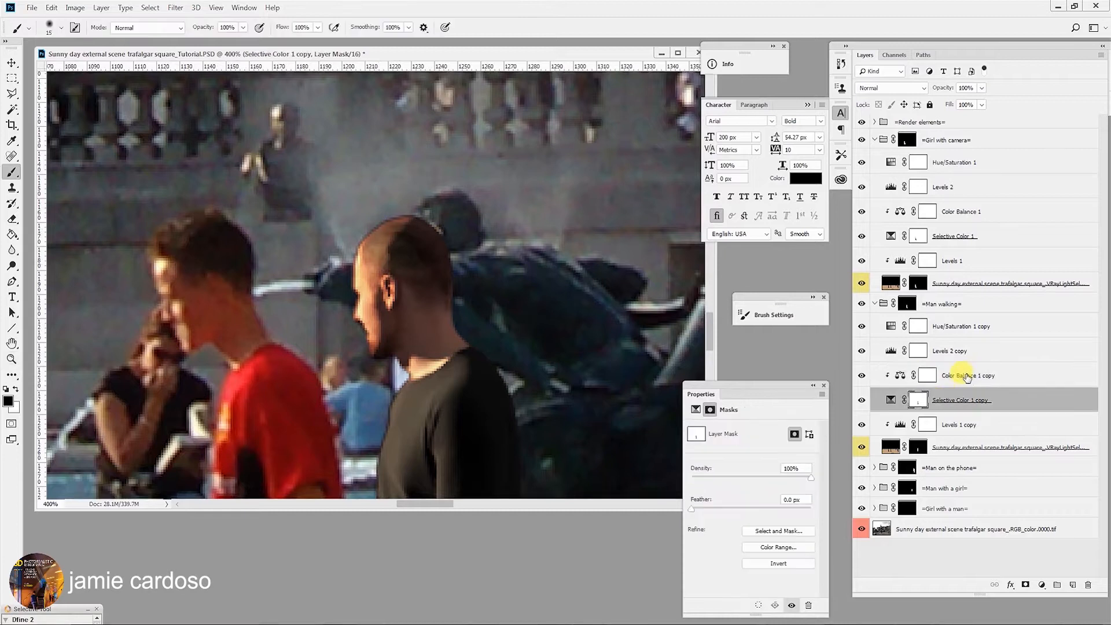
pyautogui.click(964, 376)
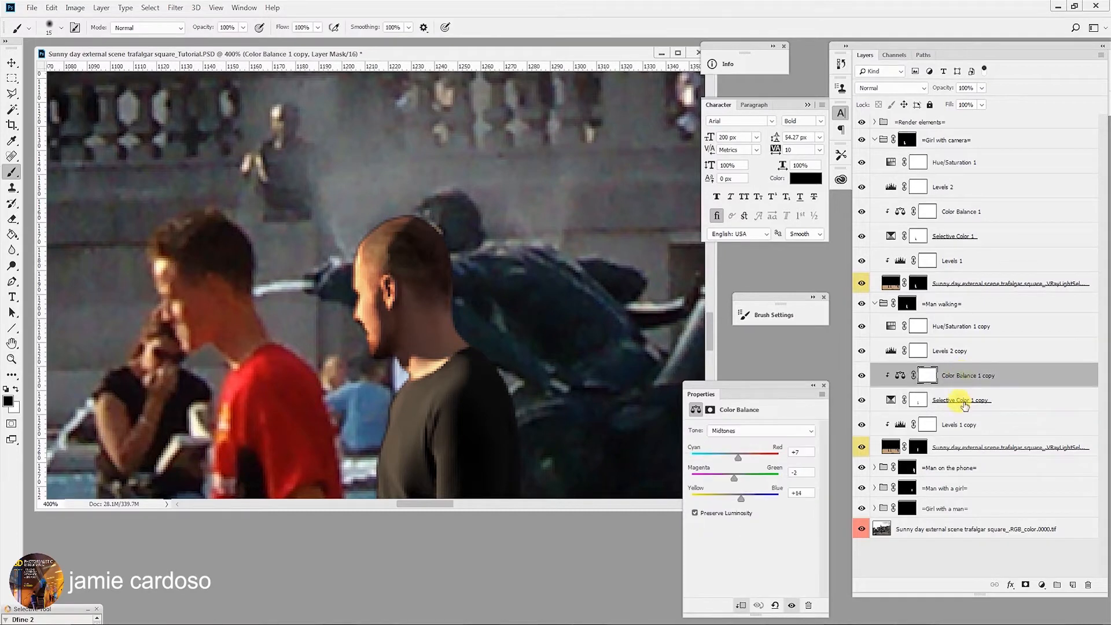
pyautogui.click(955, 401)
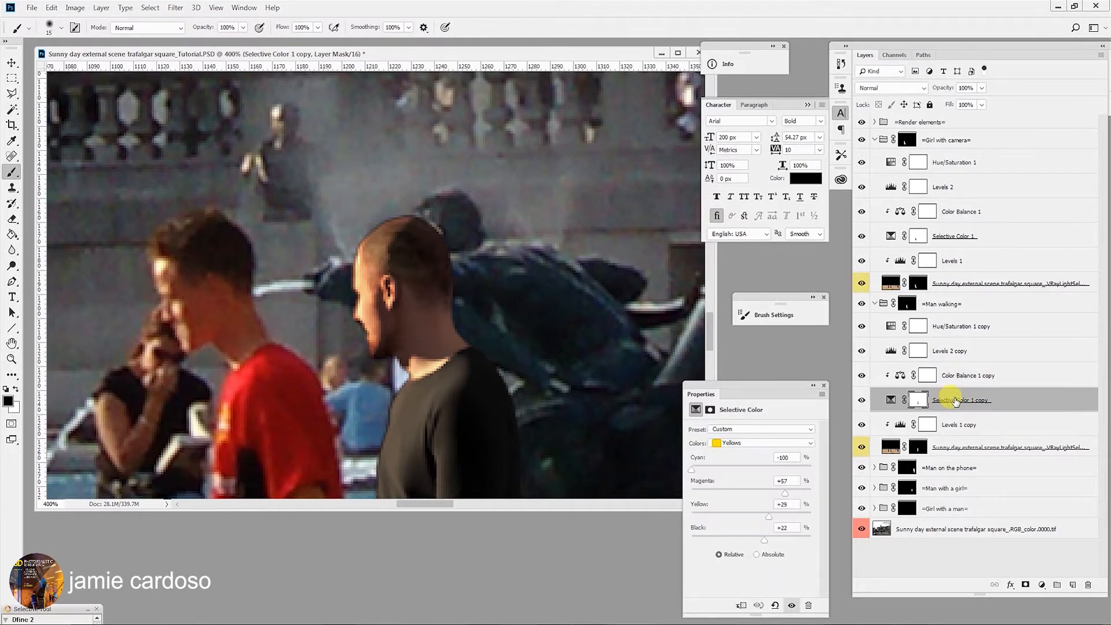
pyautogui.click(919, 400)
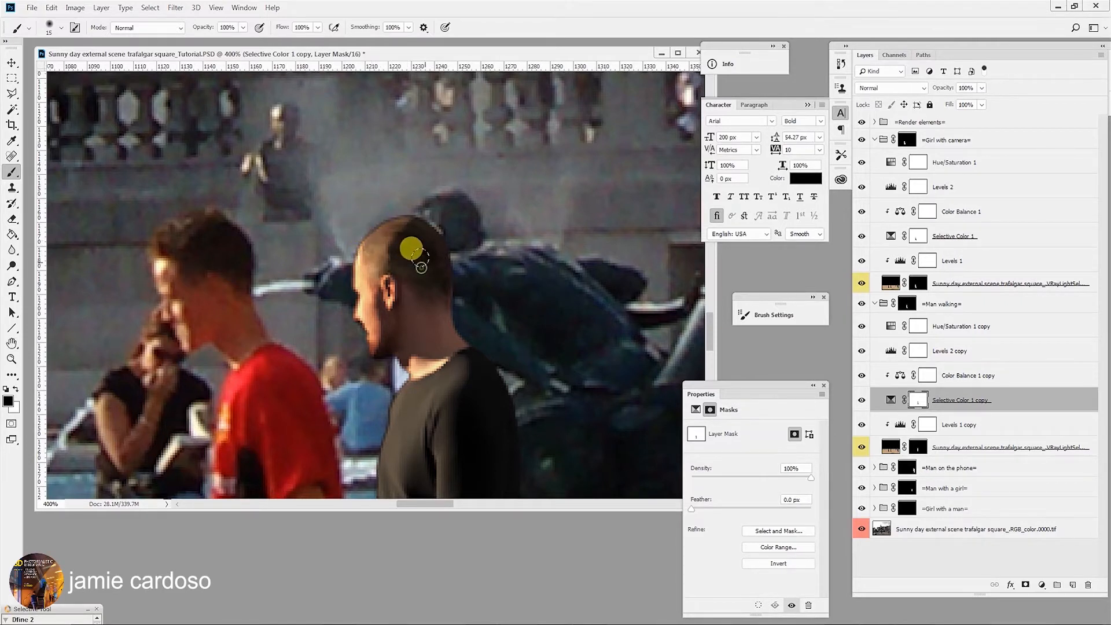
pyautogui.press('[')
pyautogui.press('[')
pyautogui.press('[')
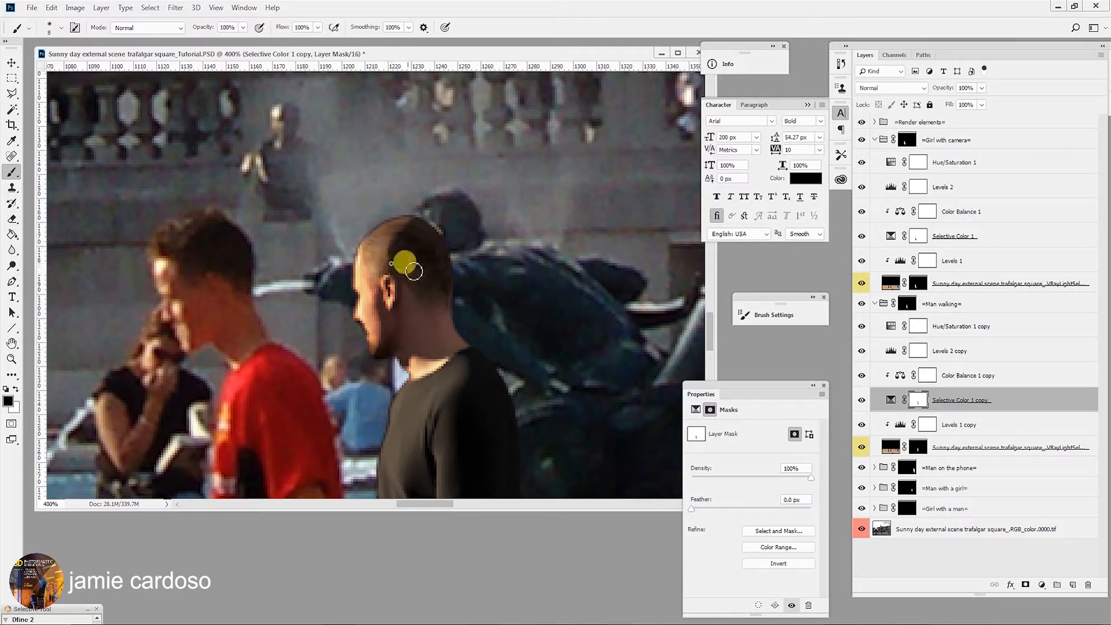
pyautogui.moveTo(410, 372); pyautogui.dragTo(408, 130)
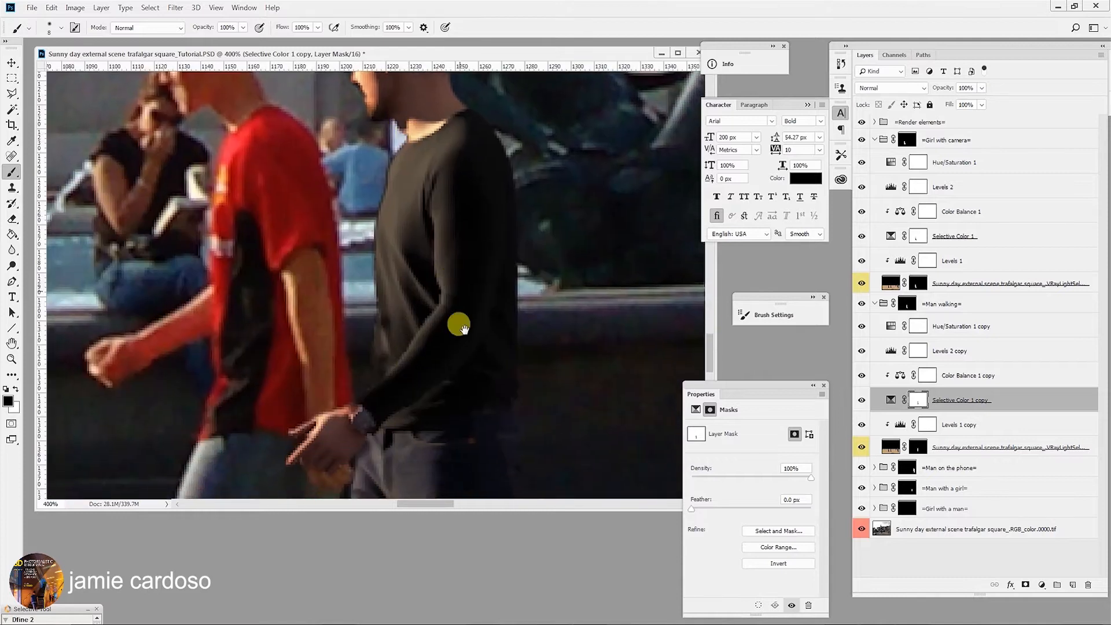
# - Inspect the walking man's jumper, trousers, shoes and head close up and against the surrounding people
pyautogui.moveTo(467, 355); pyautogui.dragTo(448, 163)
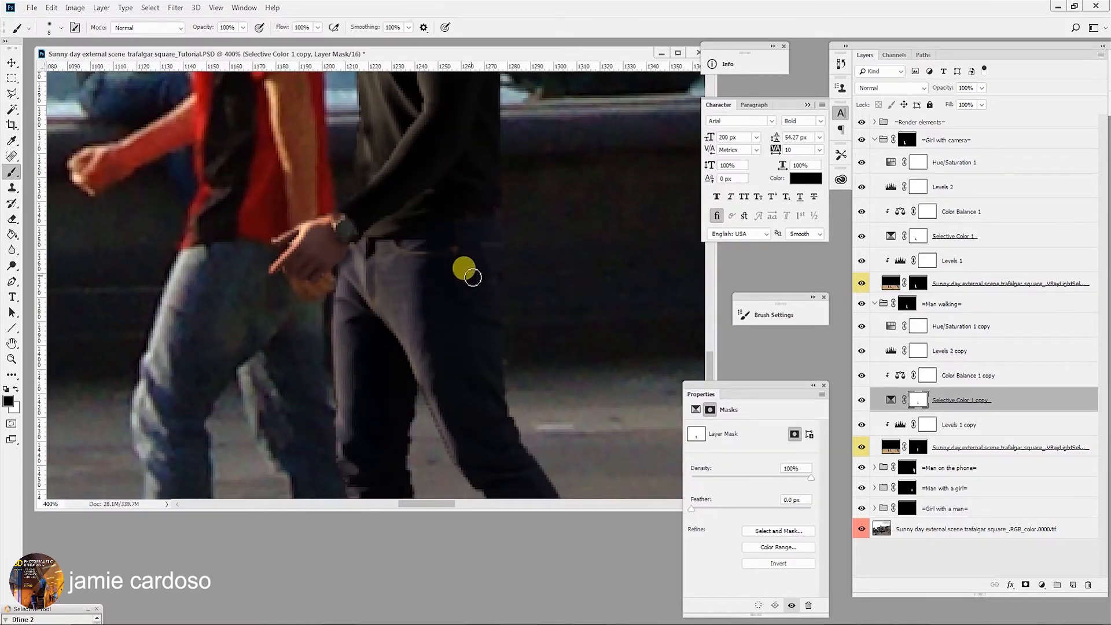
pyautogui.press('z')
pyautogui.keyDown('alt'); pyautogui.click(409, 282); pyautogui.keyUp('alt')
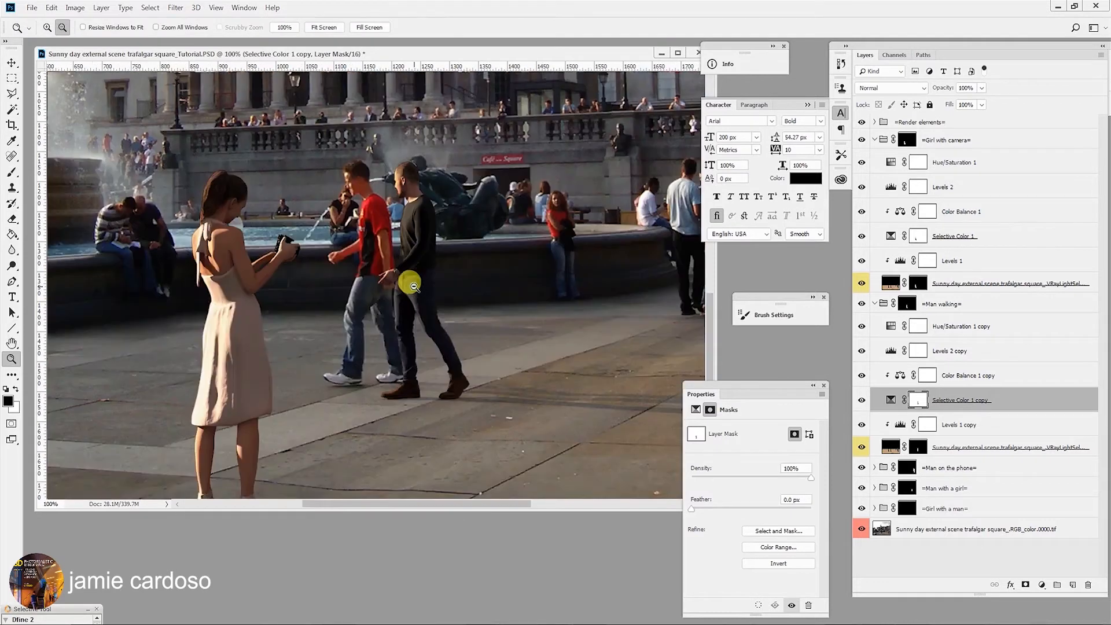
pyautogui.click(418, 415)
pyautogui.click(11, 173)
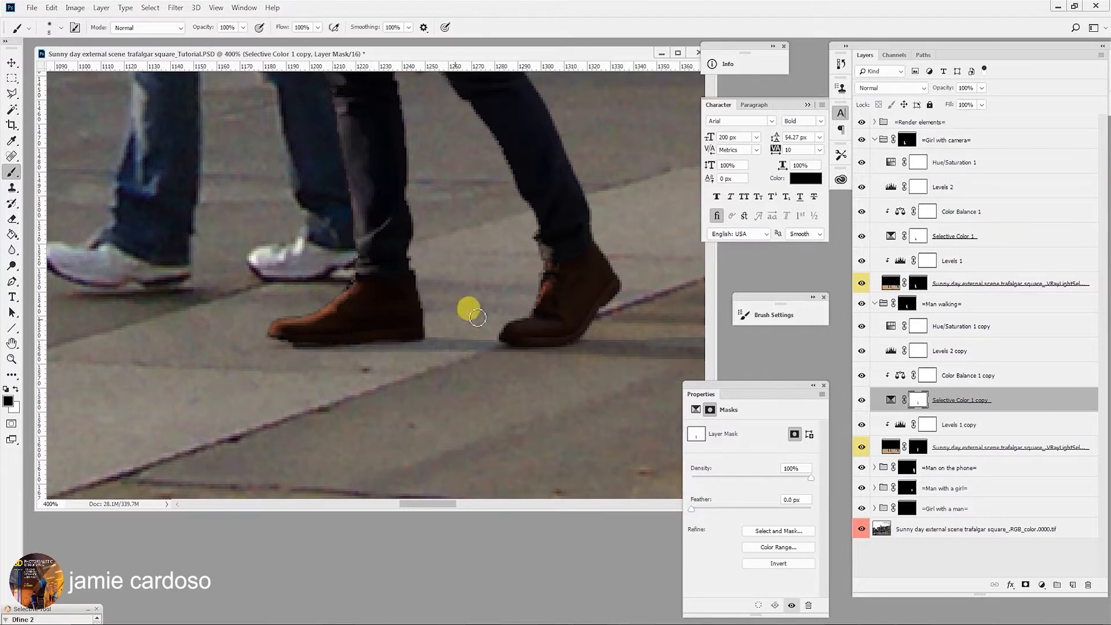
pyautogui.moveTo(540, 284)
pyautogui.mouseDown()
pyautogui.moveTo(541, 307)
pyautogui.moveTo(540, 254)
pyautogui.moveTo(604, 260)
pyautogui.moveTo(570, 348)
pyautogui.moveTo(480, 342)
pyautogui.mouseUp()
pyautogui.press('z')
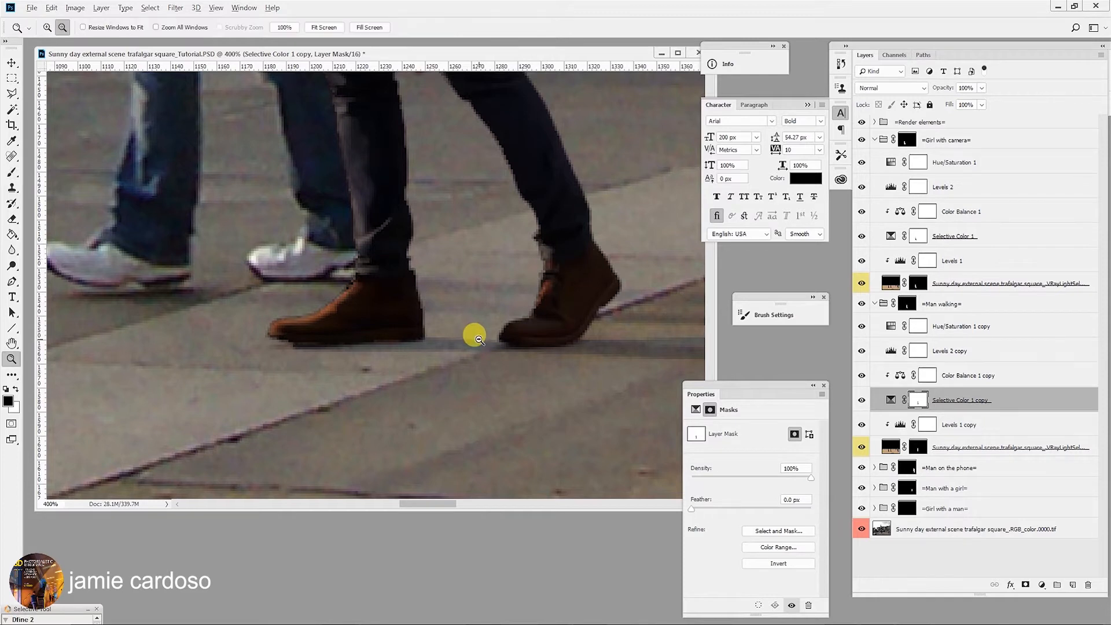
pyautogui.keyDown('alt'); pyautogui.click(479, 342); pyautogui.keyUp('alt')
pyautogui.moveTo(484, 260); pyautogui.dragTo(360, 253)
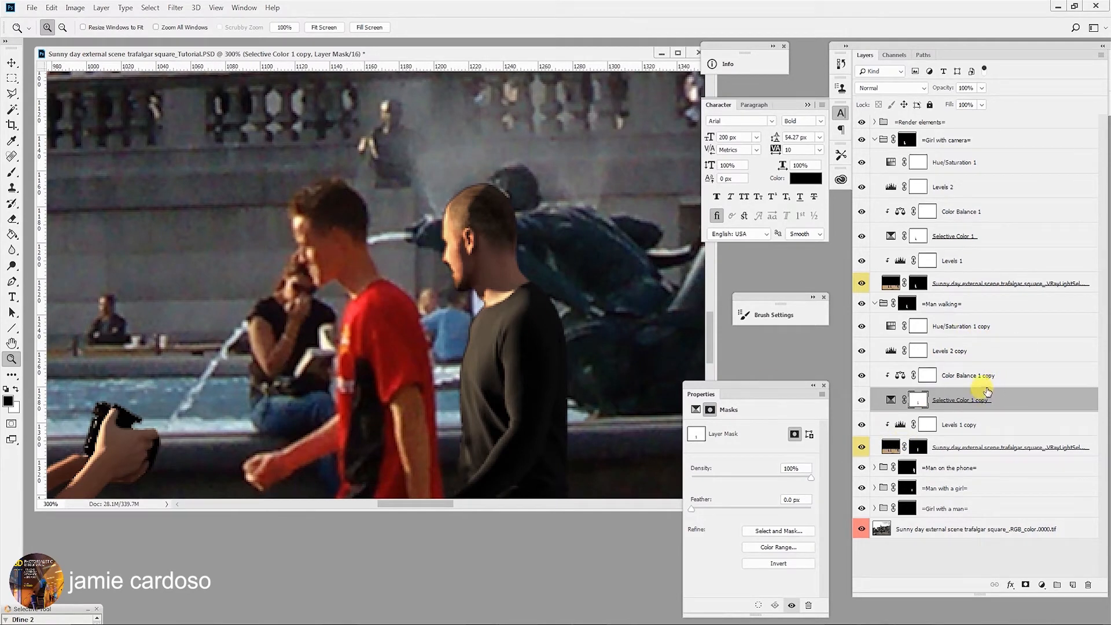
# - In the Selective Color 1 copy adjustment, set the Neutrals to Magenta +10% and Yellow +6%
pyautogui.click(891, 400)
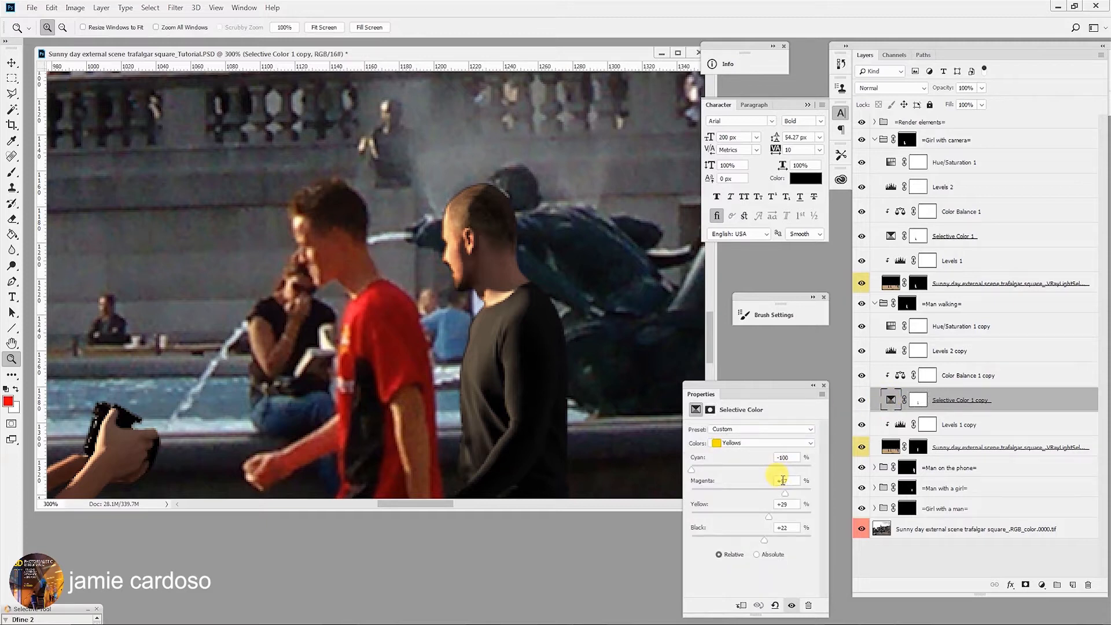
pyautogui.click(761, 445)
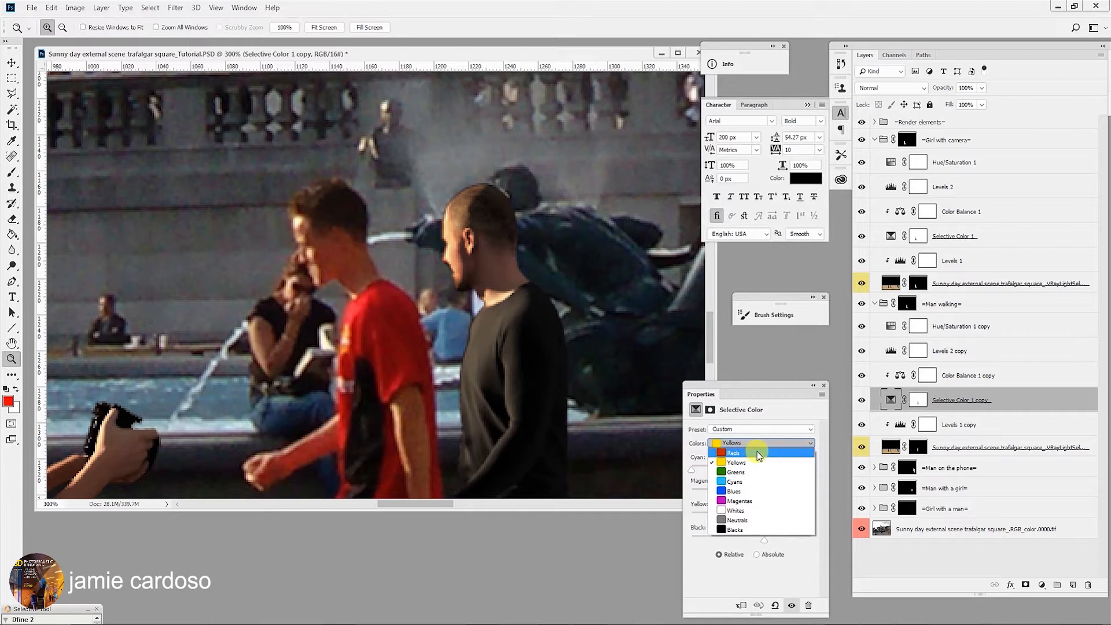
pyautogui.click(744, 519)
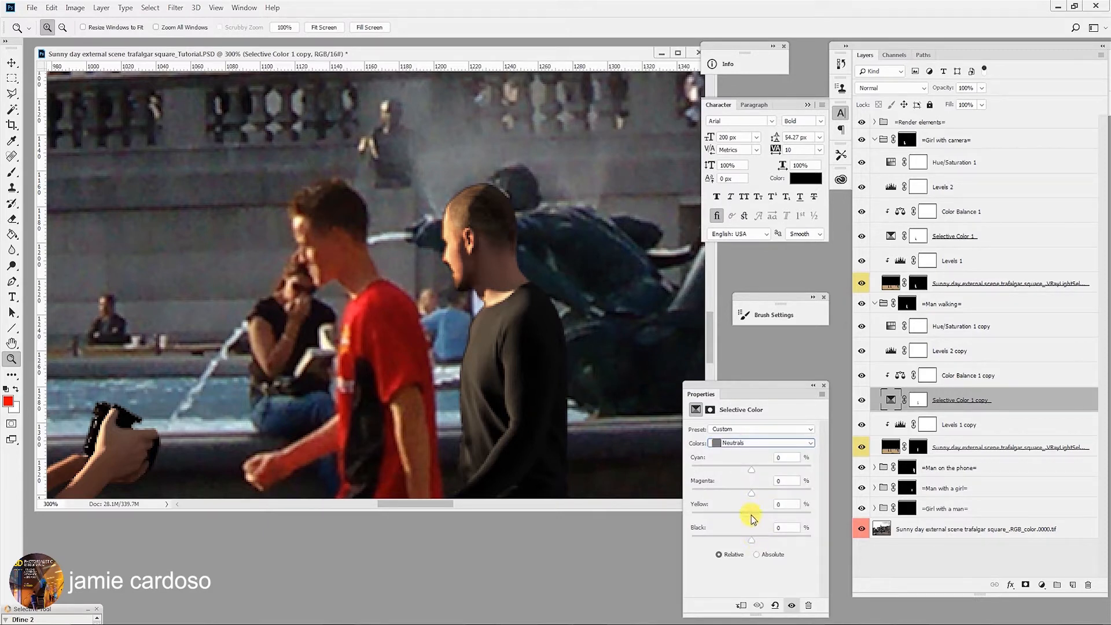
pyautogui.moveTo(753, 520); pyautogui.dragTo(760, 497)
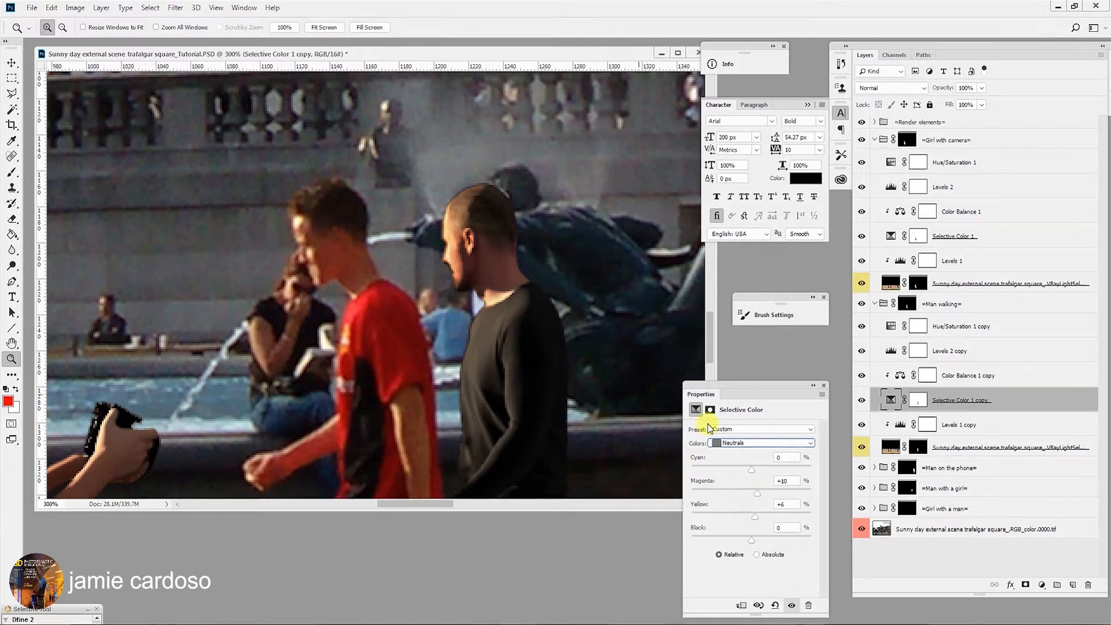
pyautogui.click(496, 286)
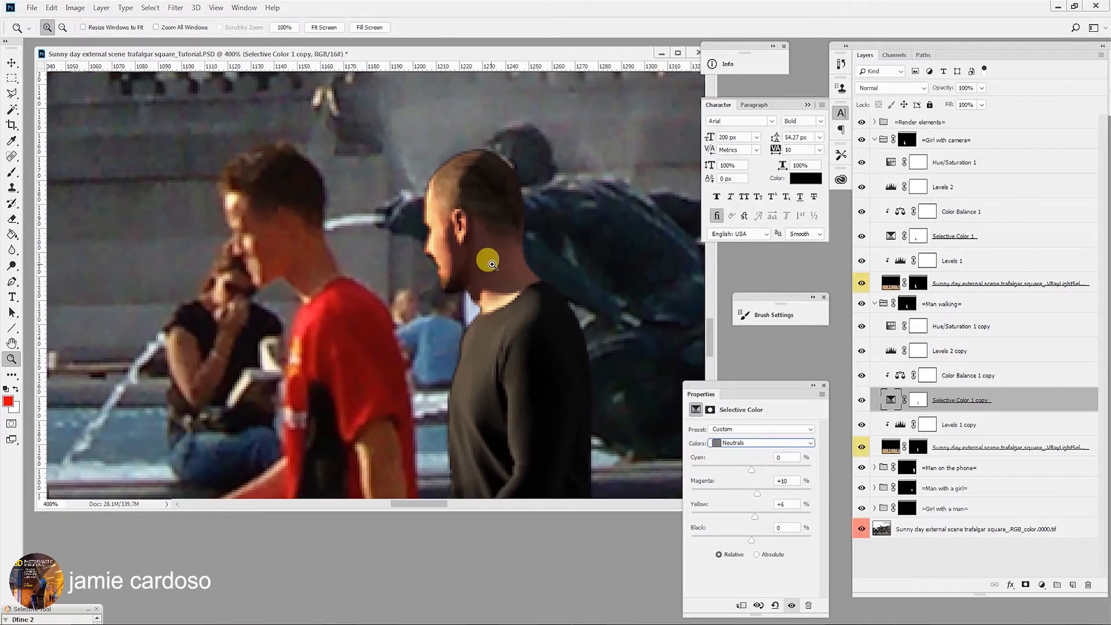
# - Set the Neutrals Cyan of Selective Color 1 copy to +3% and check the walking man against the wider scene
pyautogui.moveTo(759, 474); pyautogui.dragTo(758, 475)
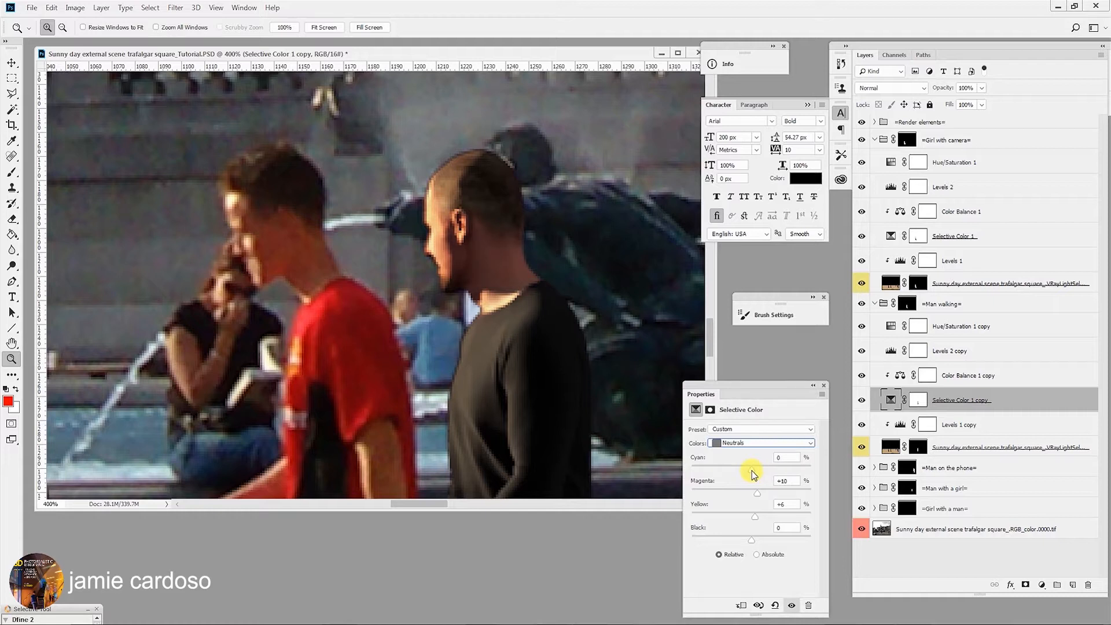
pyautogui.moveTo(752, 475); pyautogui.dragTo(755, 474)
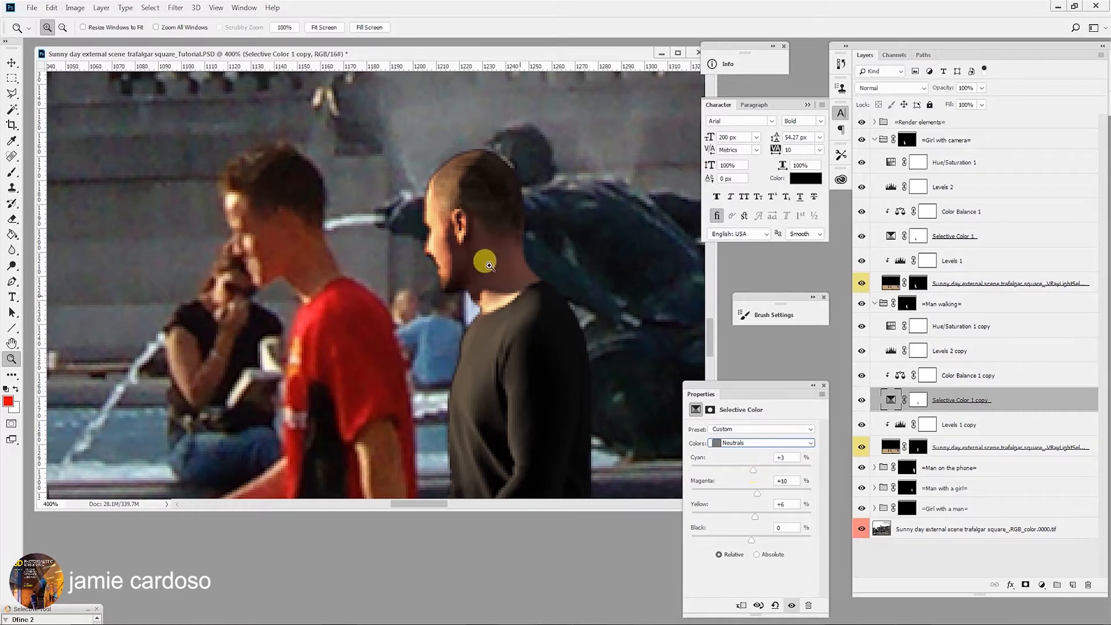
pyautogui.keyDown('alt'); pyautogui.click(489, 381); pyautogui.keyUp('alt')
pyautogui.keyDown('alt'); pyautogui.click(489, 382); pyautogui.keyUp('alt')
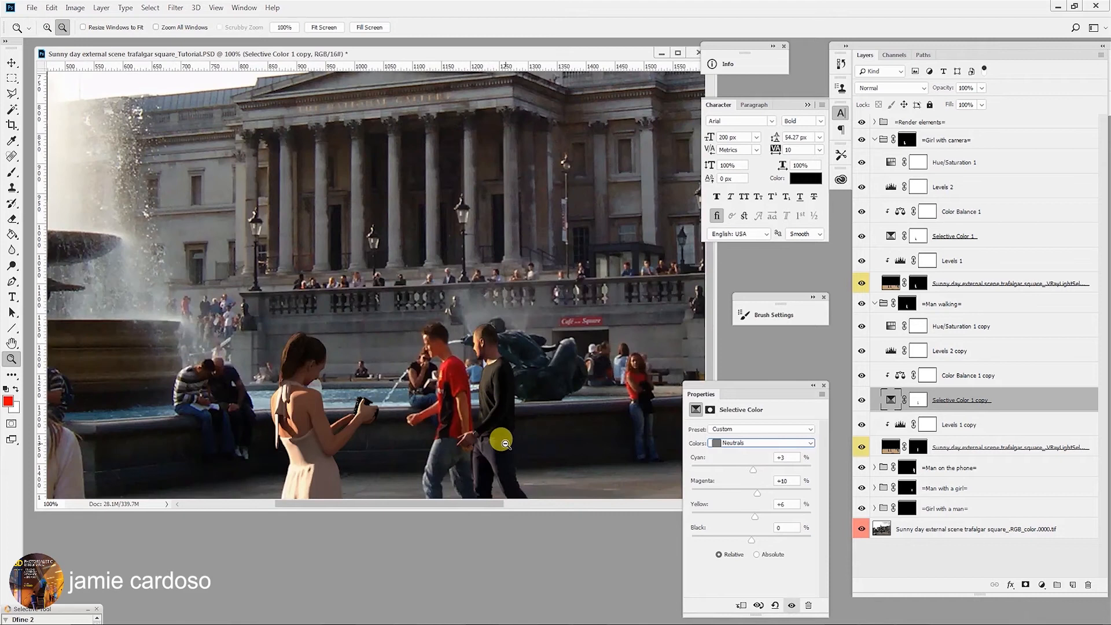
pyautogui.keyDown('alt'); pyautogui.click(497, 437); pyautogui.keyUp('alt')
pyautogui.keyDown('alt'); pyautogui.click(503, 446); pyautogui.keyUp('alt')
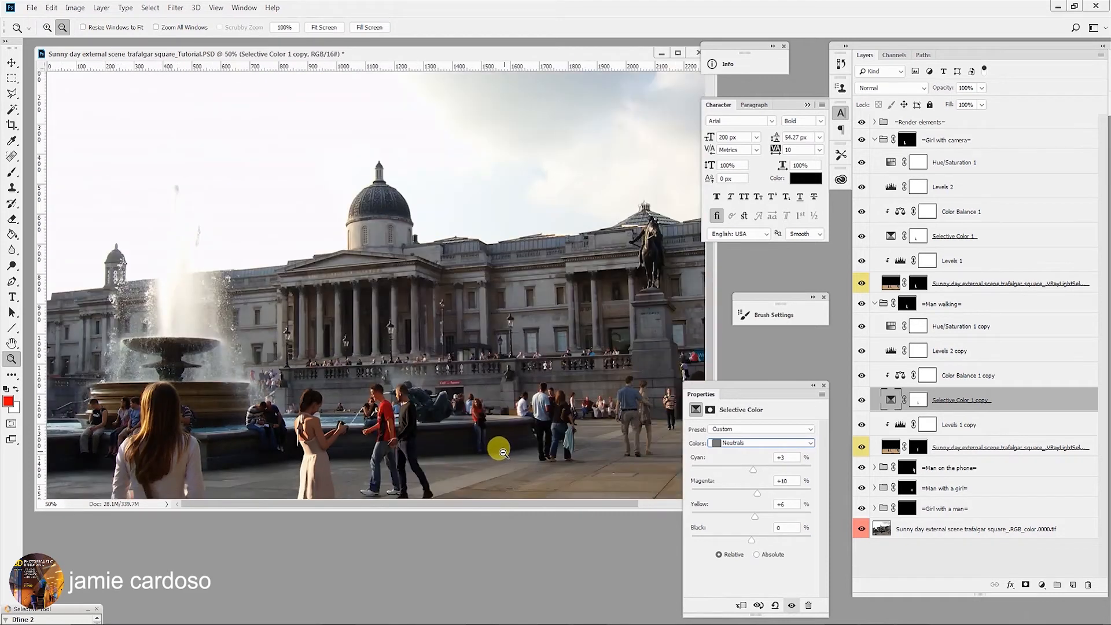
pyautogui.moveTo(389, 449); pyautogui.dragTo(376, 384)
pyautogui.click(375, 382)
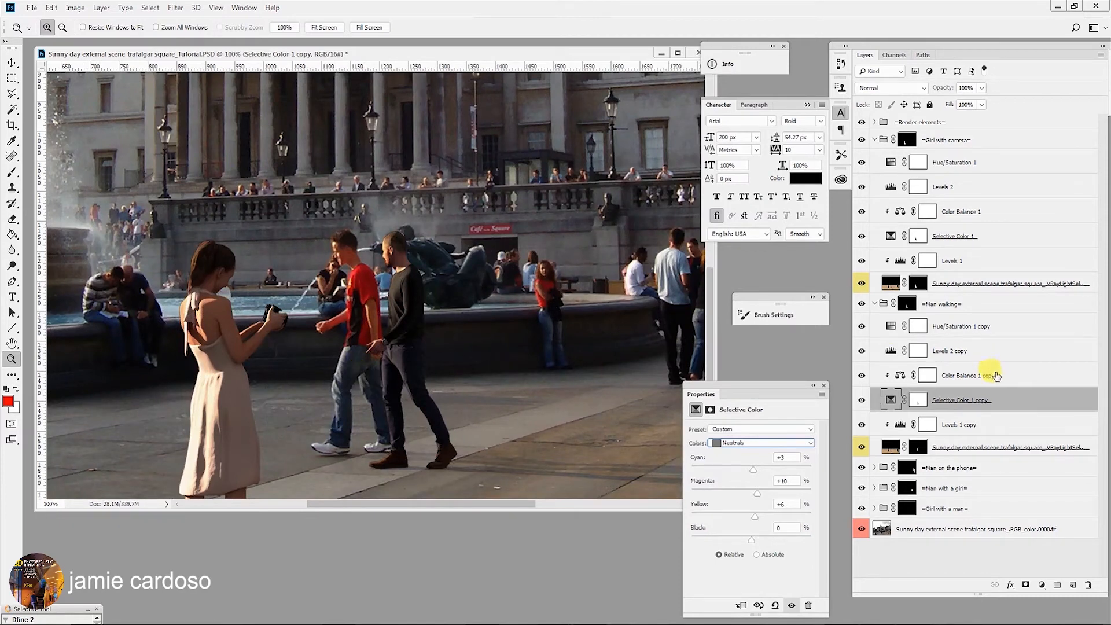
# - Compare the walking man with the Levels 2 copy adjustment hidden and shown to judge its darkening effect
pyautogui.click(966, 425)
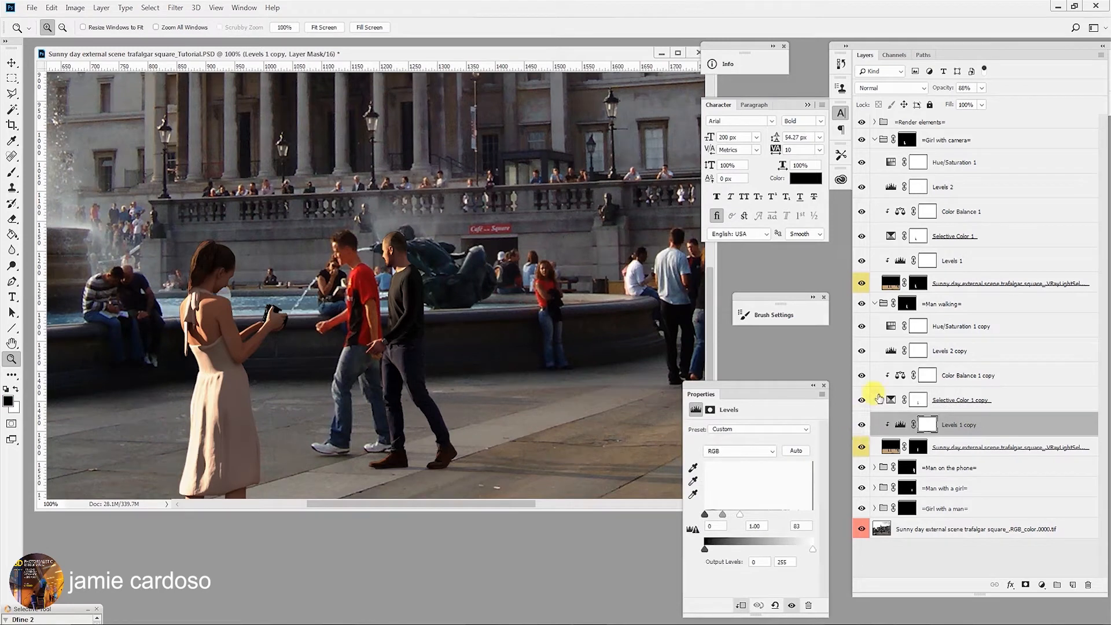
pyautogui.click(956, 349)
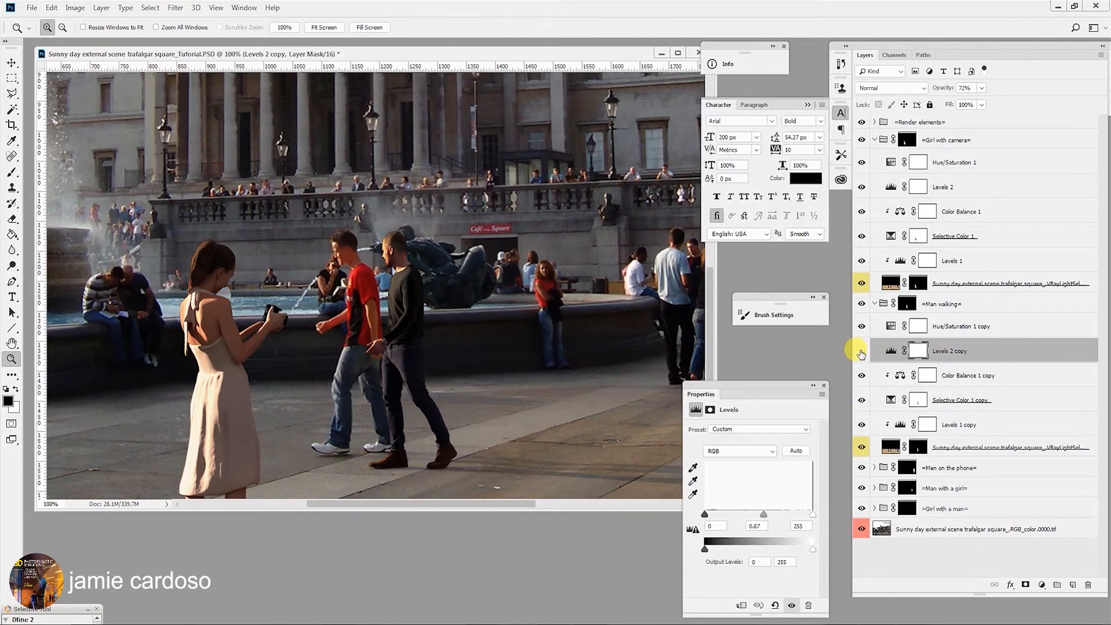
pyautogui.click(861, 352)
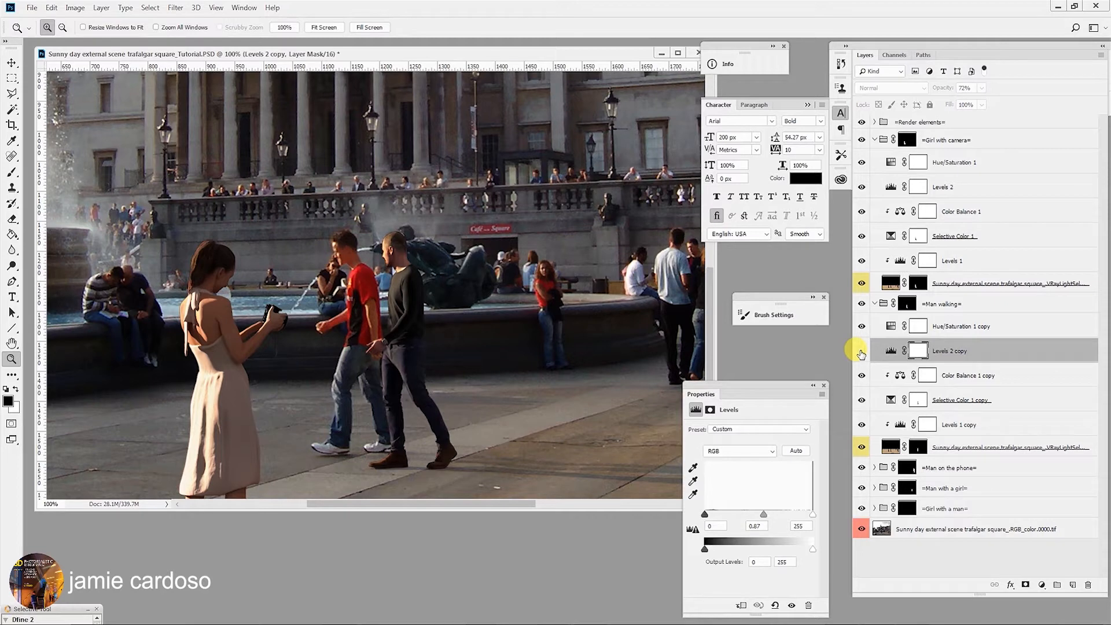
pyautogui.click(861, 352)
pyautogui.click(861, 352)
pyautogui.click(861, 352)
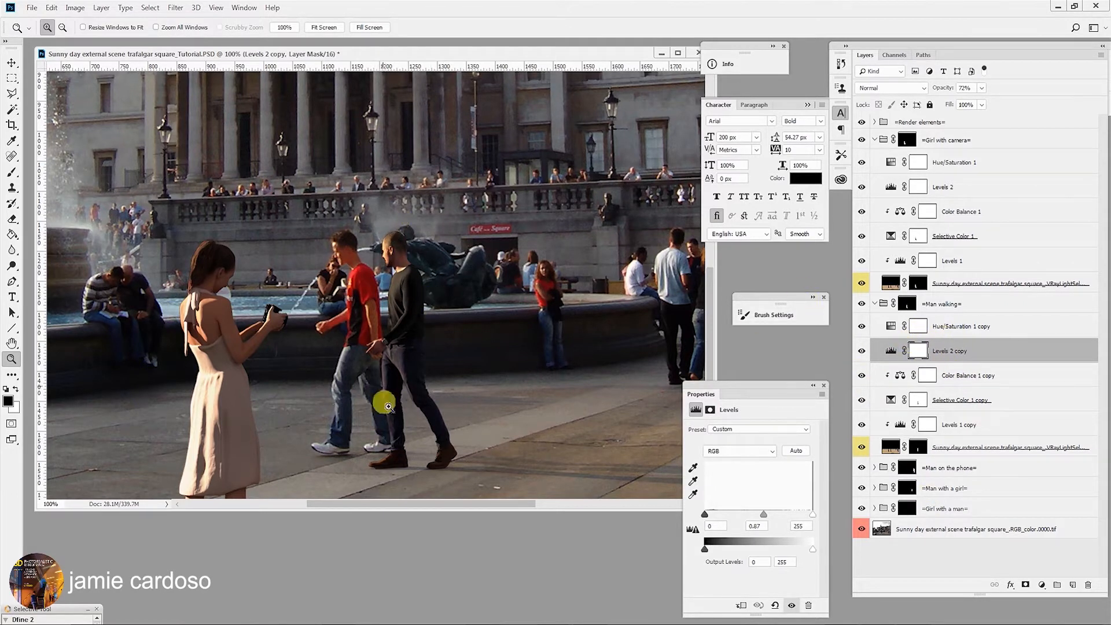
pyautogui.click(861, 352)
pyautogui.click(861, 352)
pyautogui.click(861, 352)
pyautogui.click(861, 352)
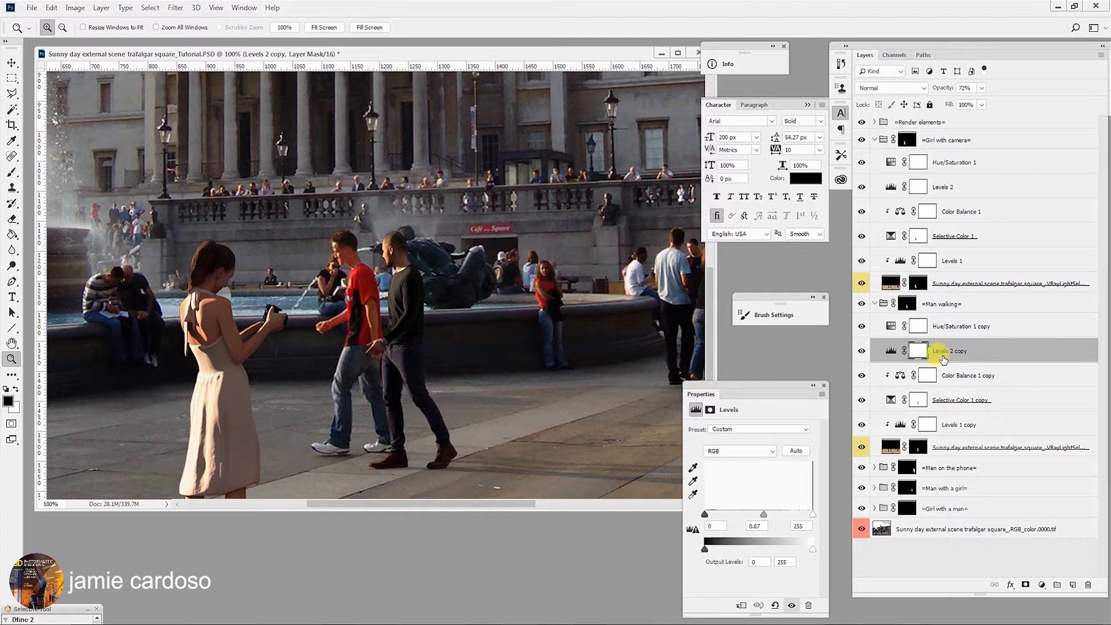
# - Lower the opacity of the Levels 2 copy adjustment to 47% and check the walking man in the whole scene and close up
pyautogui.click(982, 88)
pyautogui.moveTo(982, 104); pyautogui.dragTo(971, 108)
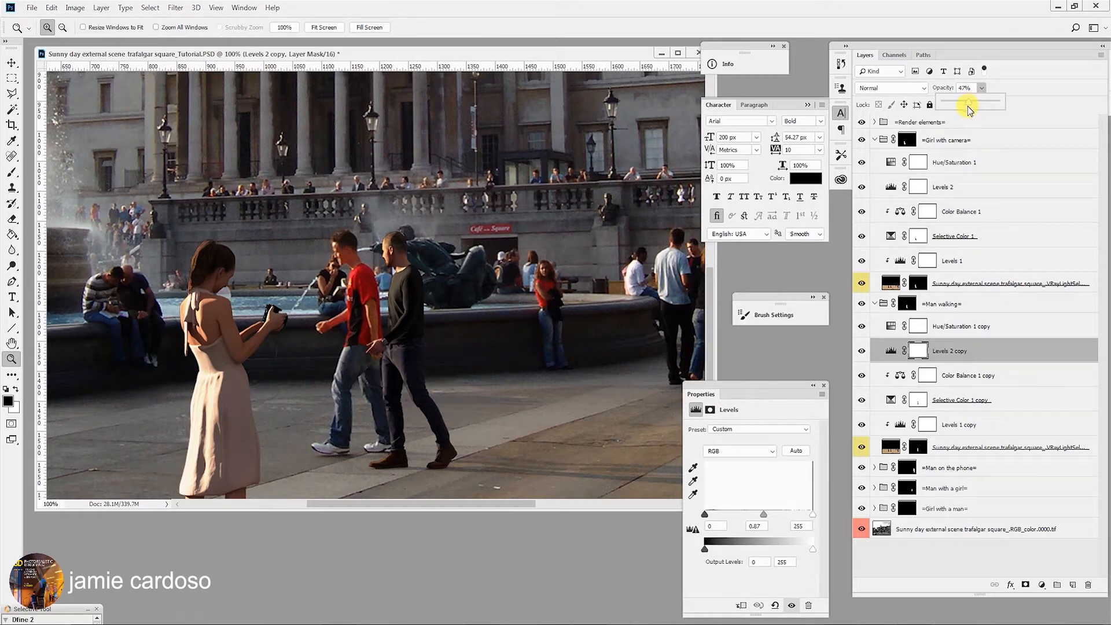
pyautogui.keyDown('alt'); pyautogui.click(439, 336); pyautogui.keyUp('alt')
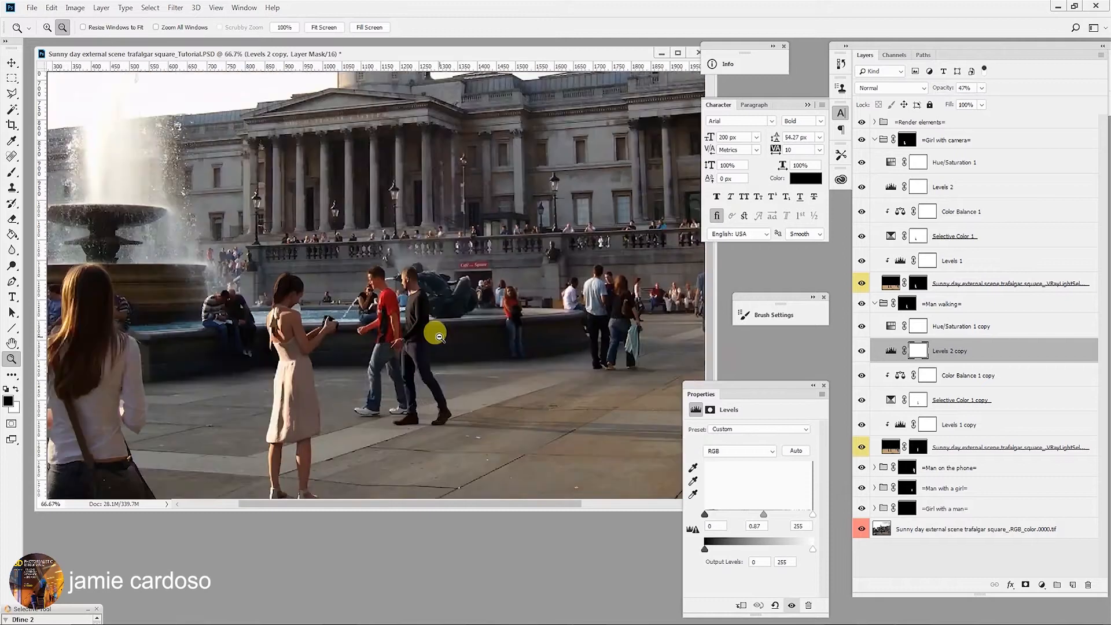
pyautogui.keyDown('alt'); pyautogui.click(438, 337); pyautogui.keyUp('alt')
pyautogui.keyDown('alt'); pyautogui.click(439, 337); pyautogui.keyUp('alt')
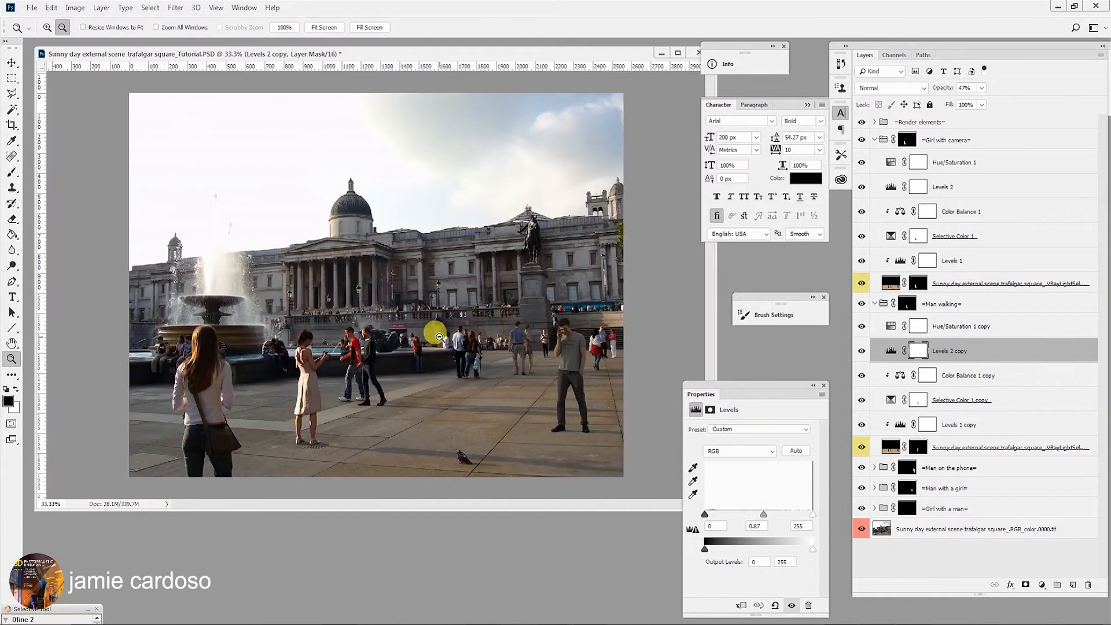
pyautogui.click(439, 337)
pyautogui.click(395, 348)
pyautogui.click(396, 348)
pyautogui.click(395, 347)
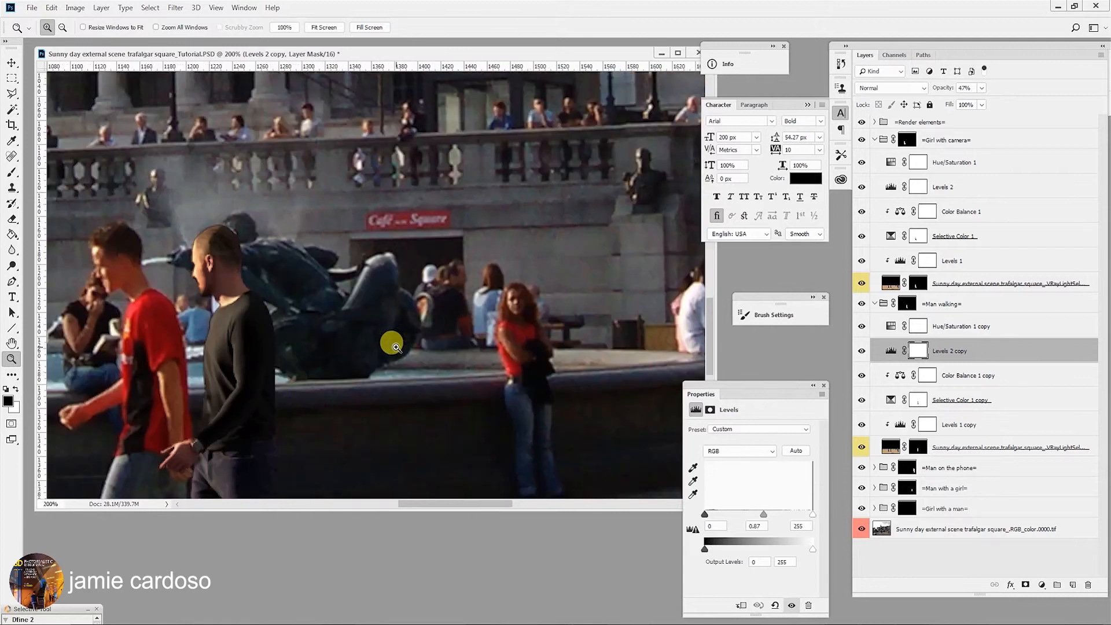
# - Preview the Levels 1 copy adjustment off and on, and set its opacity to 87%
pyautogui.click(961, 424)
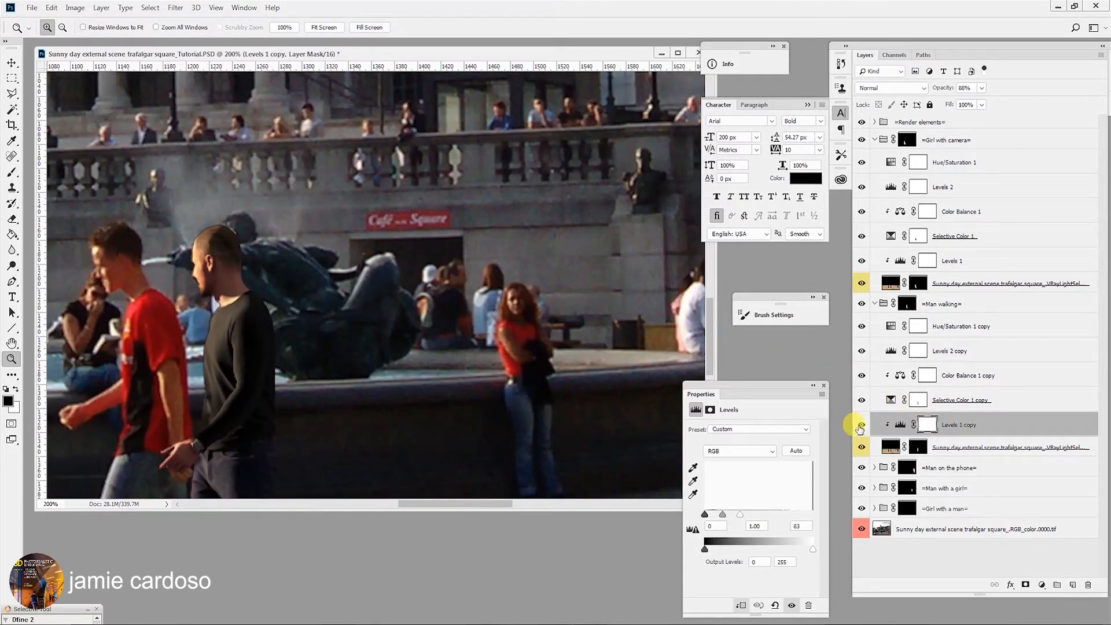
pyautogui.click(862, 426)
pyautogui.click(861, 426)
pyautogui.click(981, 88)
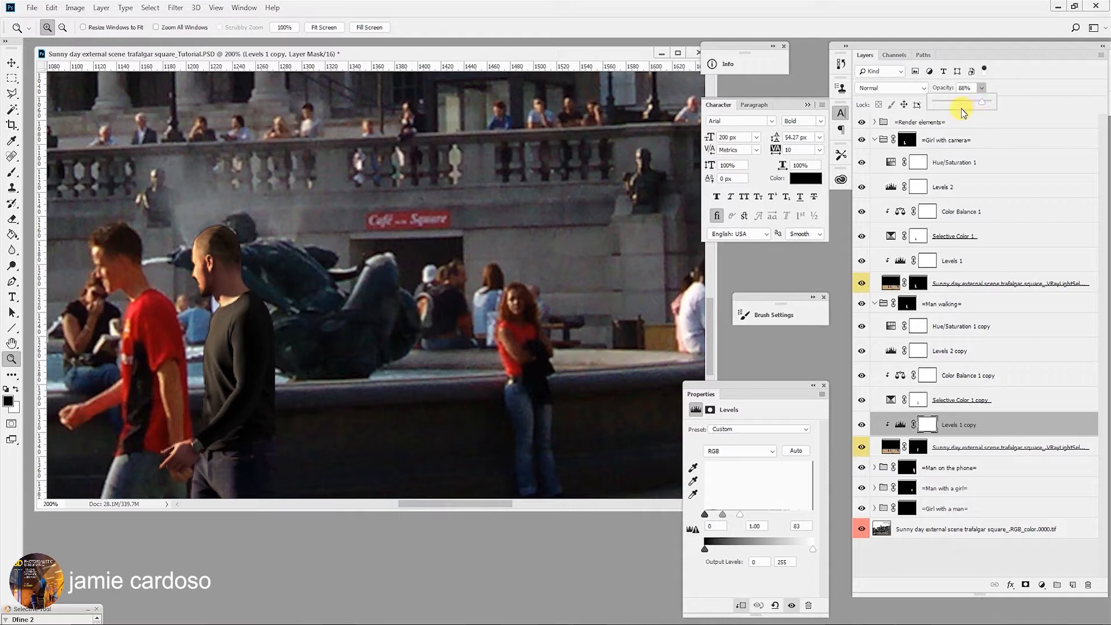
pyautogui.moveTo(982, 102); pyautogui.dragTo(976, 102)
pyautogui.moveTo(984, 102); pyautogui.dragTo(982, 103)
# - Compare the walking man's brightness and colour with the man in red, both close up and in the wider scene
pyautogui.keyDown('alt'); pyautogui.click(384, 285); pyautogui.keyUp('alt')
pyautogui.keyDown('alt'); pyautogui.click(386, 289); pyautogui.keyUp('alt')
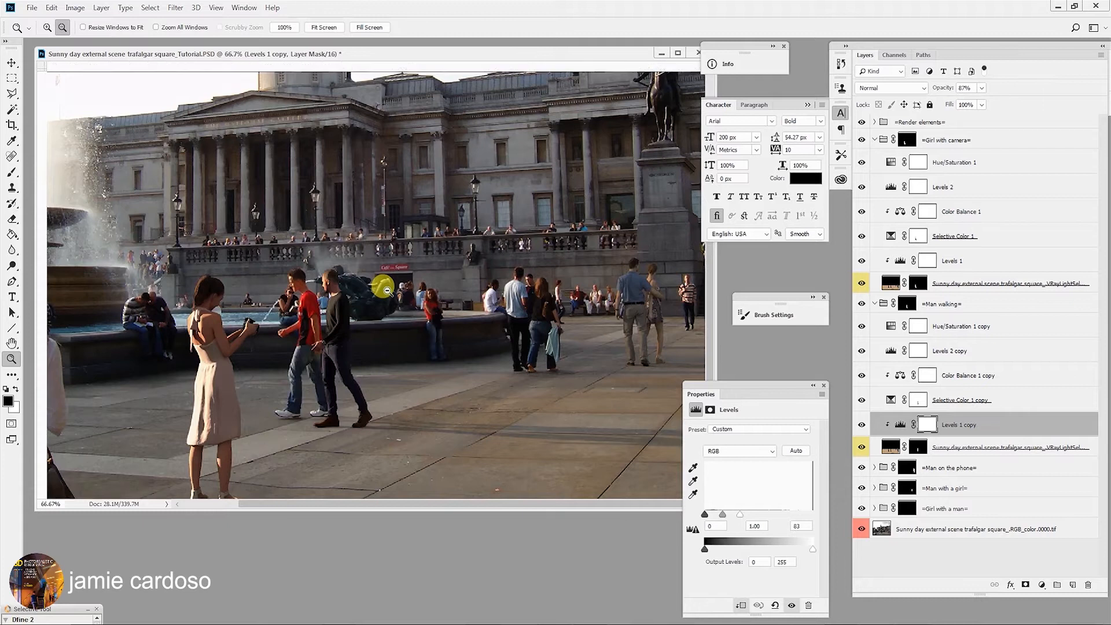
pyautogui.keyDown('alt'); pyautogui.click(384, 288); pyautogui.keyUp('alt')
pyautogui.click(356, 307)
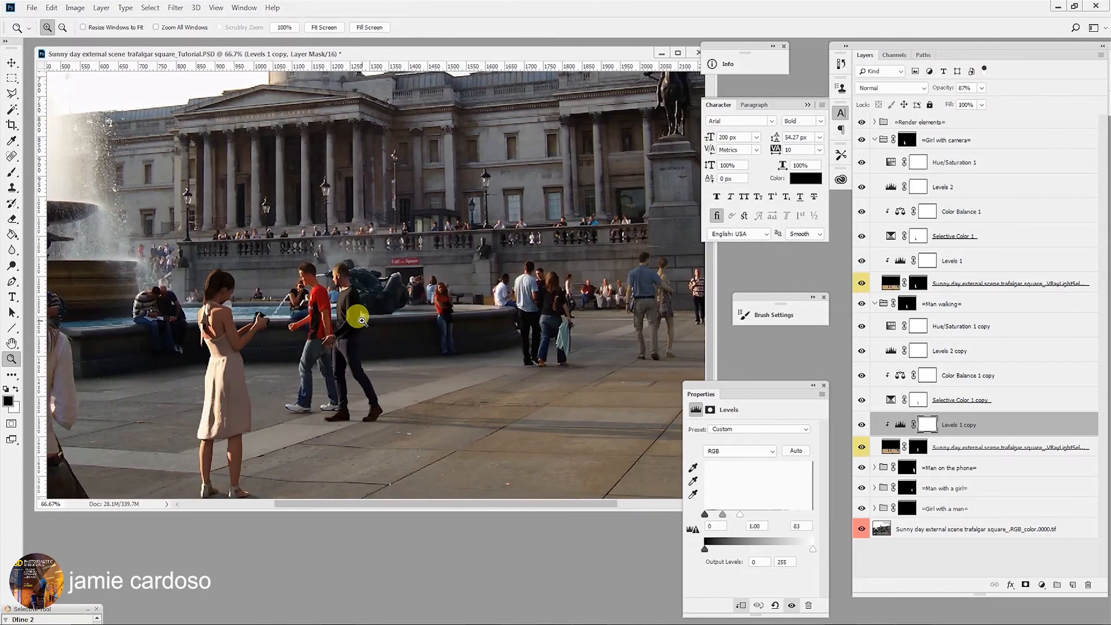
pyautogui.click(356, 315)
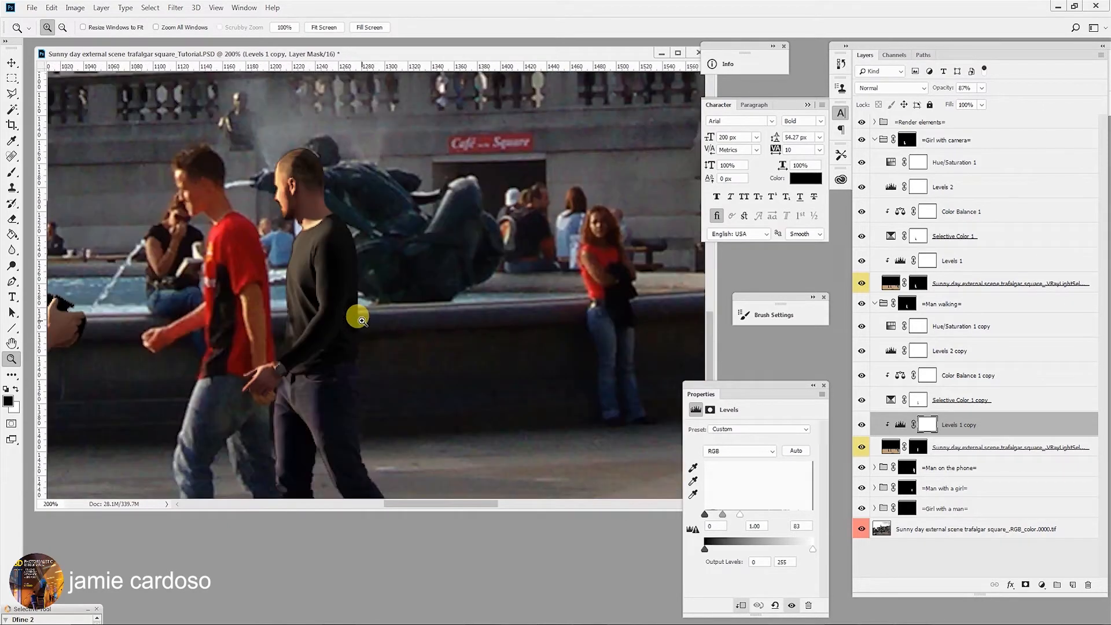
pyautogui.press('alt')
pyautogui.keyDown('alt'); pyautogui.click(357, 317); pyautogui.keyUp('alt')
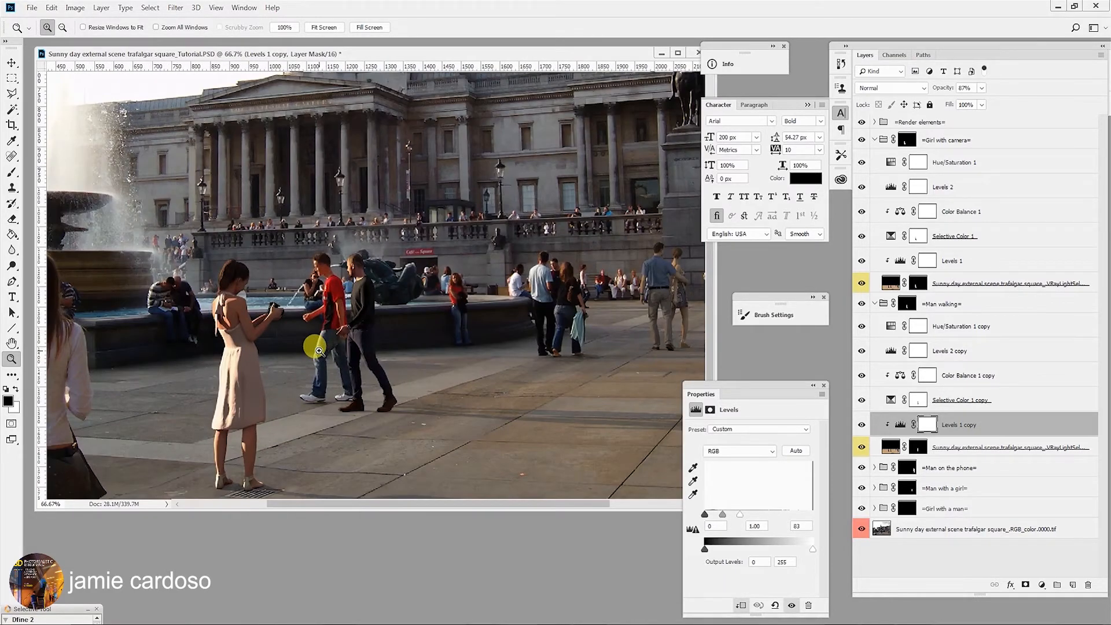
pyautogui.click(319, 351)
pyautogui.click(328, 342)
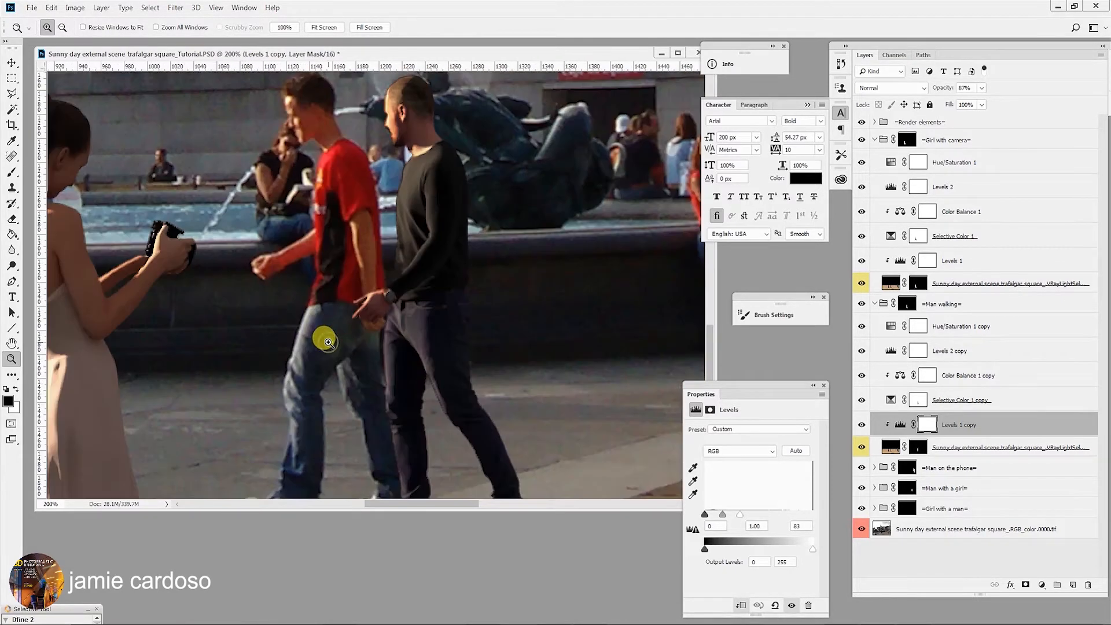
pyautogui.keyDown('alt'); pyautogui.click(328, 342); pyautogui.keyUp('alt')
pyautogui.keyDown('alt'); pyautogui.click(329, 342); pyautogui.keyUp('alt')
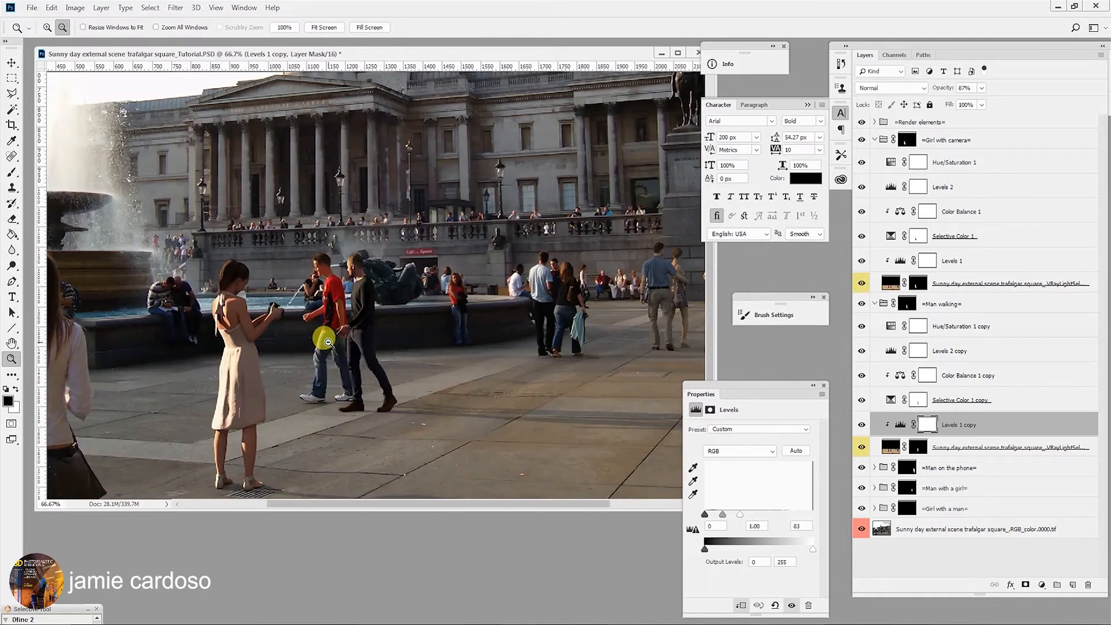
# - Examine how the girl with the camera and the walking man blend together with the rest of the square
pyautogui.click(234, 281)
pyautogui.click(234, 281)
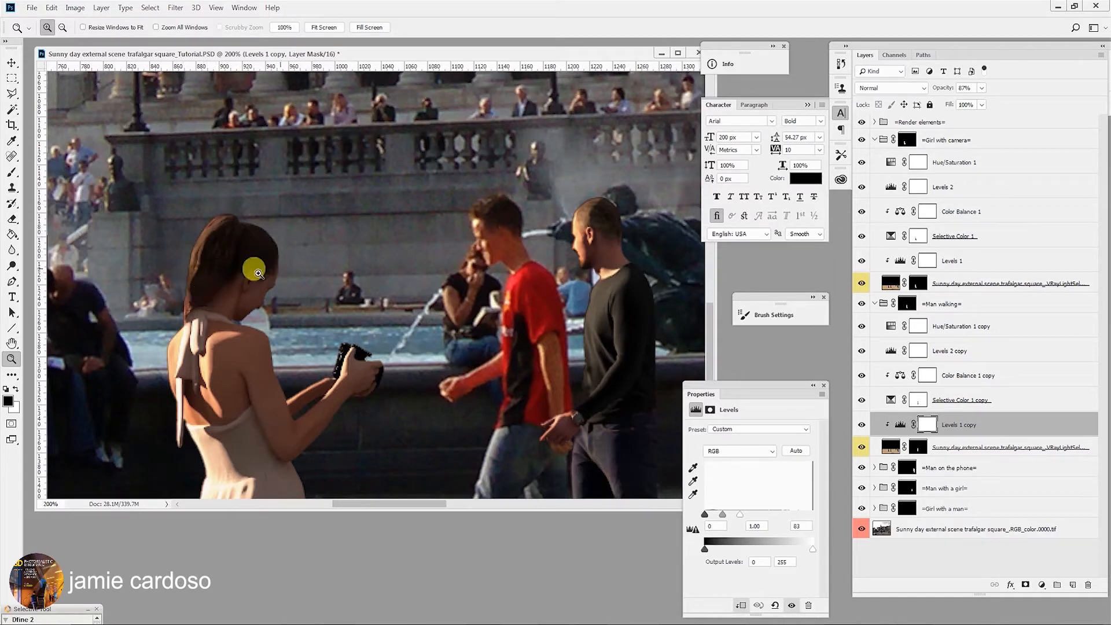
pyautogui.keyDown('alt'); pyautogui.click(264, 324); pyautogui.keyUp('alt')
pyautogui.keyDown('alt'); pyautogui.click(266, 325); pyautogui.keyUp('alt')
pyautogui.moveTo(280, 304); pyautogui.dragTo(368, 168)
pyautogui.keyDown('alt'); pyautogui.click(389, 320); pyautogui.keyUp('alt')
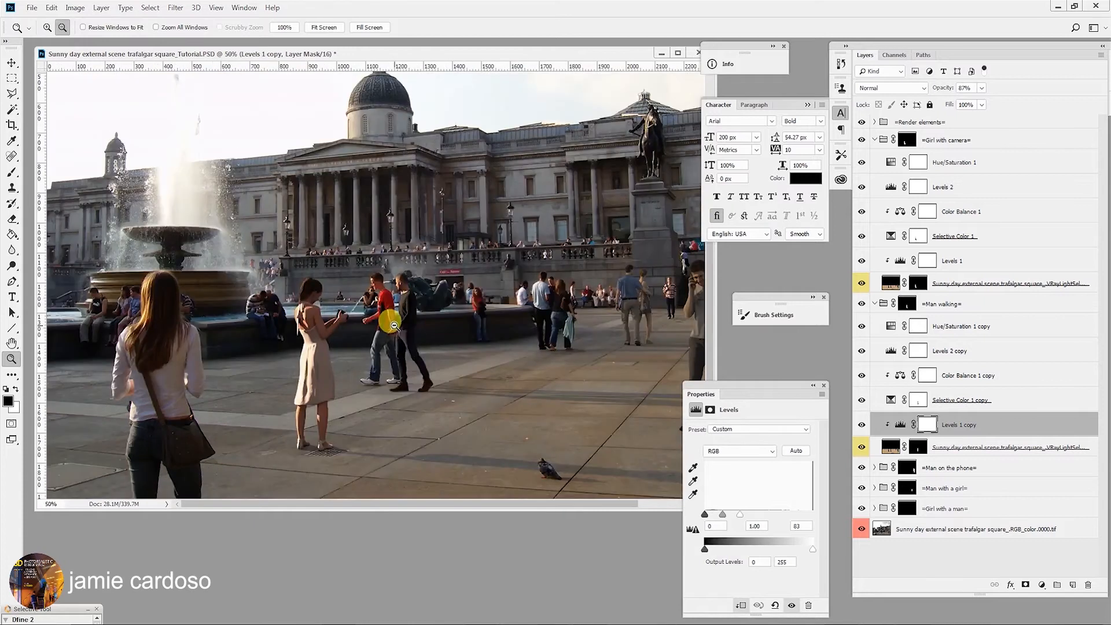
pyautogui.keyDown('alt'); pyautogui.click(391, 322); pyautogui.keyUp('alt')
pyautogui.click(365, 397)
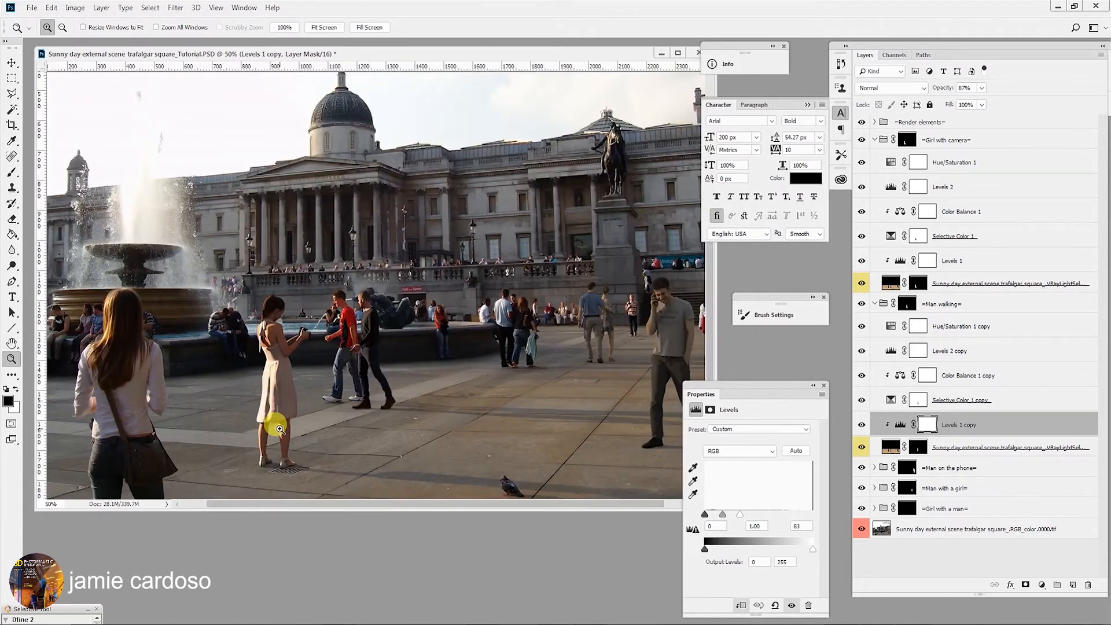
# - Collapse the Girl with camera group and expand the Man on the phone group, with the man on the phone in view
pyautogui.click(202, 463)
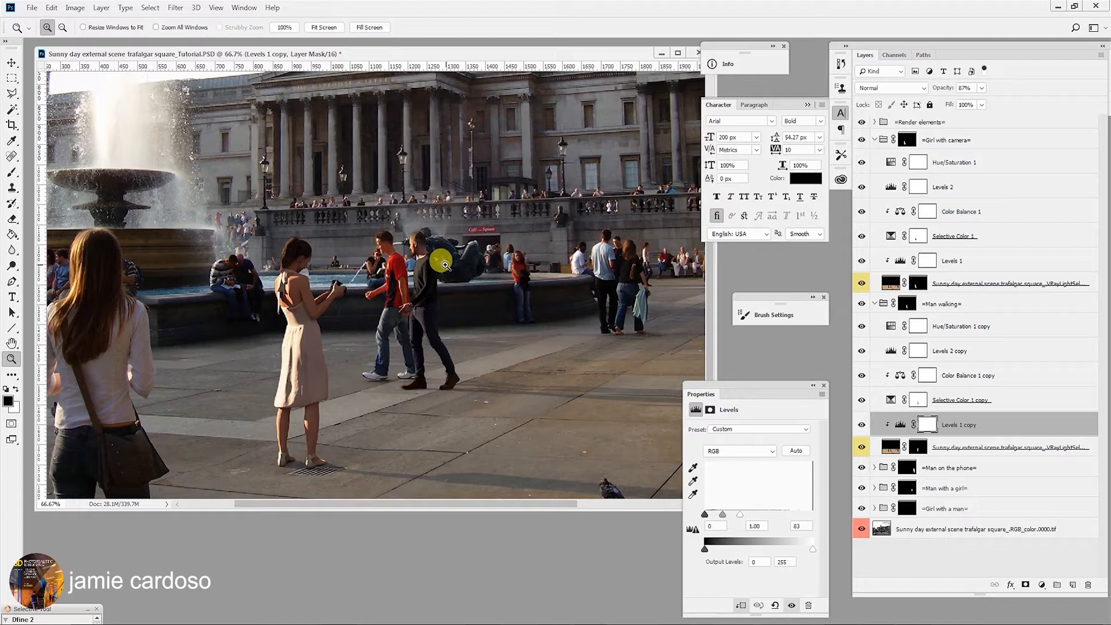
pyautogui.moveTo(607, 270); pyautogui.dragTo(287, 230)
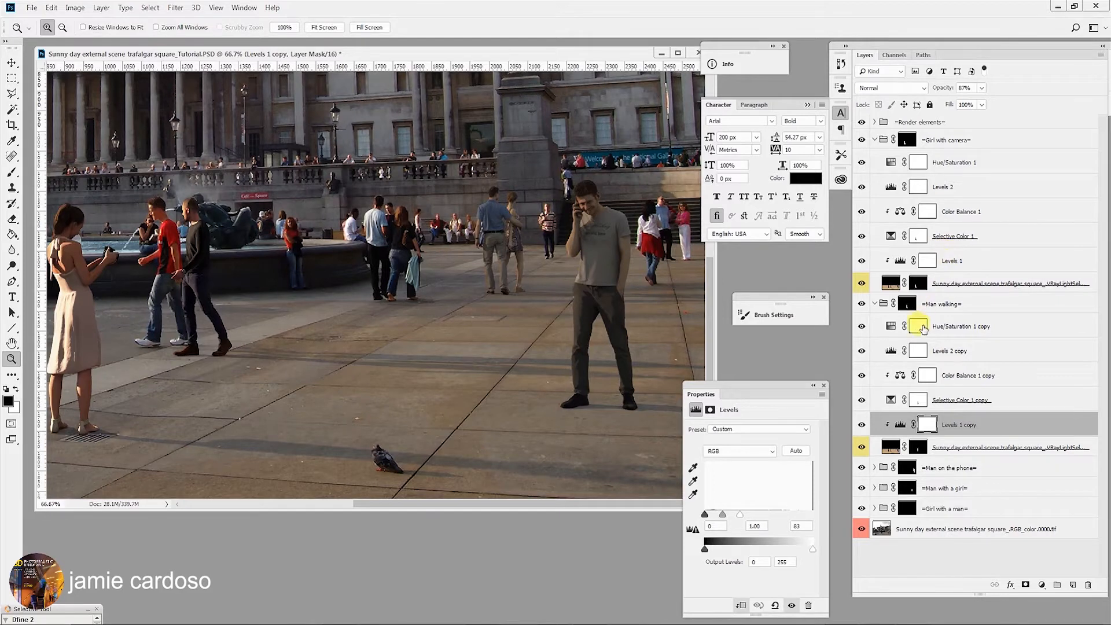
pyautogui.click(874, 140)
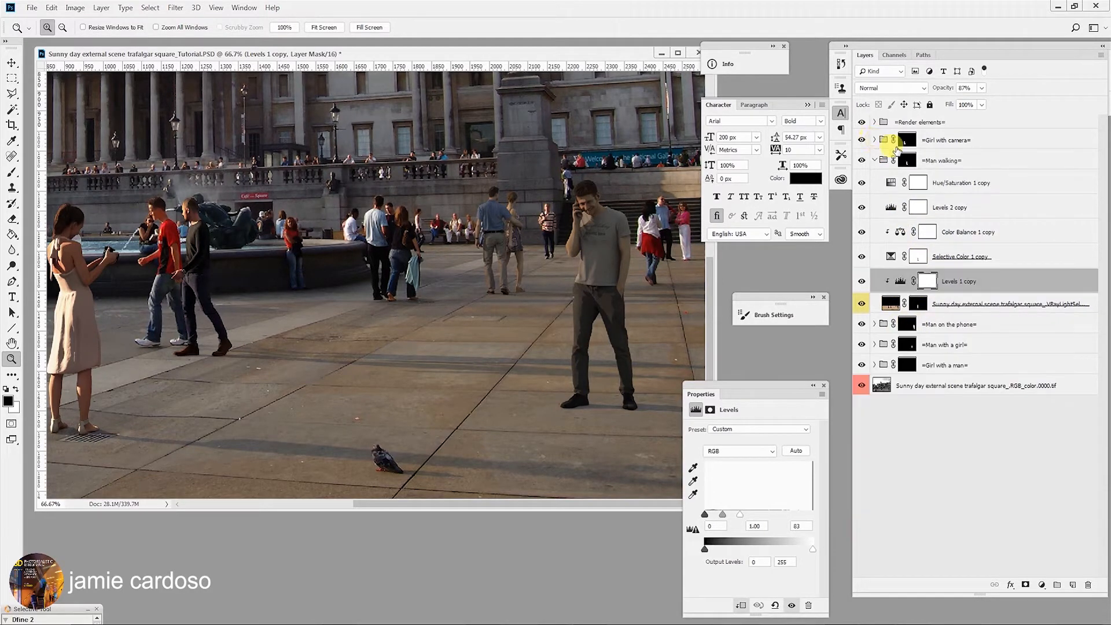
pyautogui.click(959, 333)
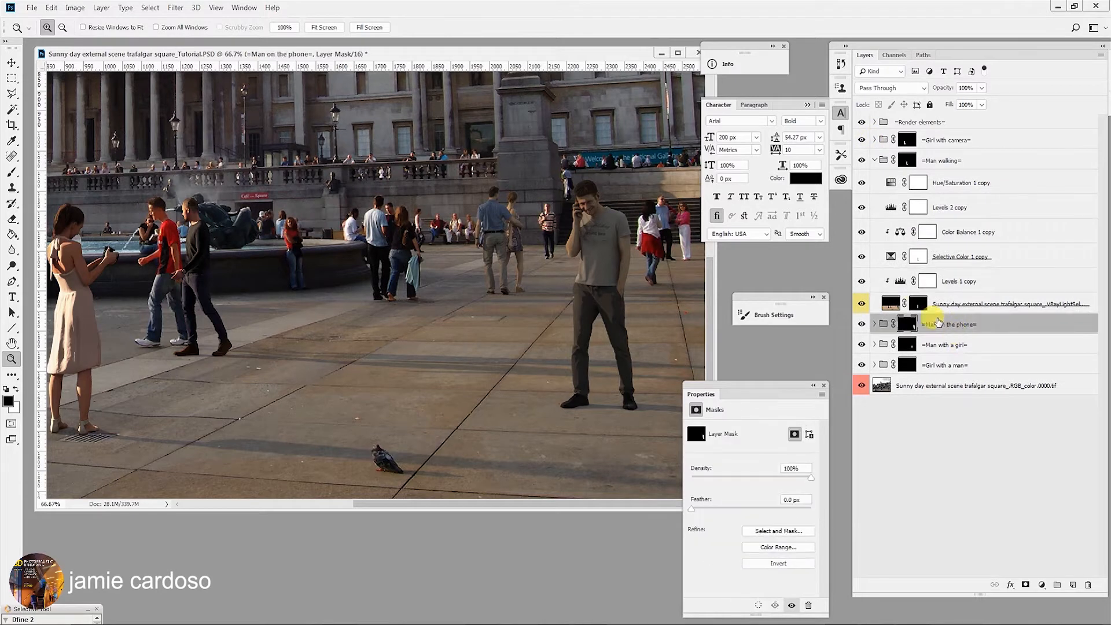
pyautogui.click(878, 327)
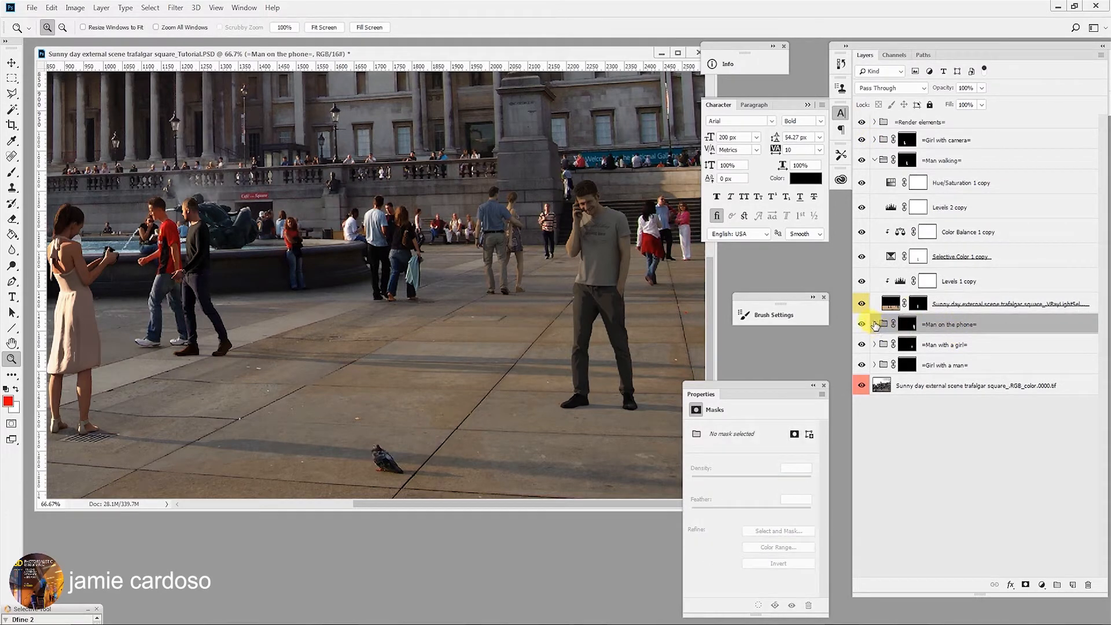
# - Duplicate the five adjustment layers and the VRayLightSelect sun layer from the Man walking group into the Man on the phone group
pyautogui.click(944, 174)
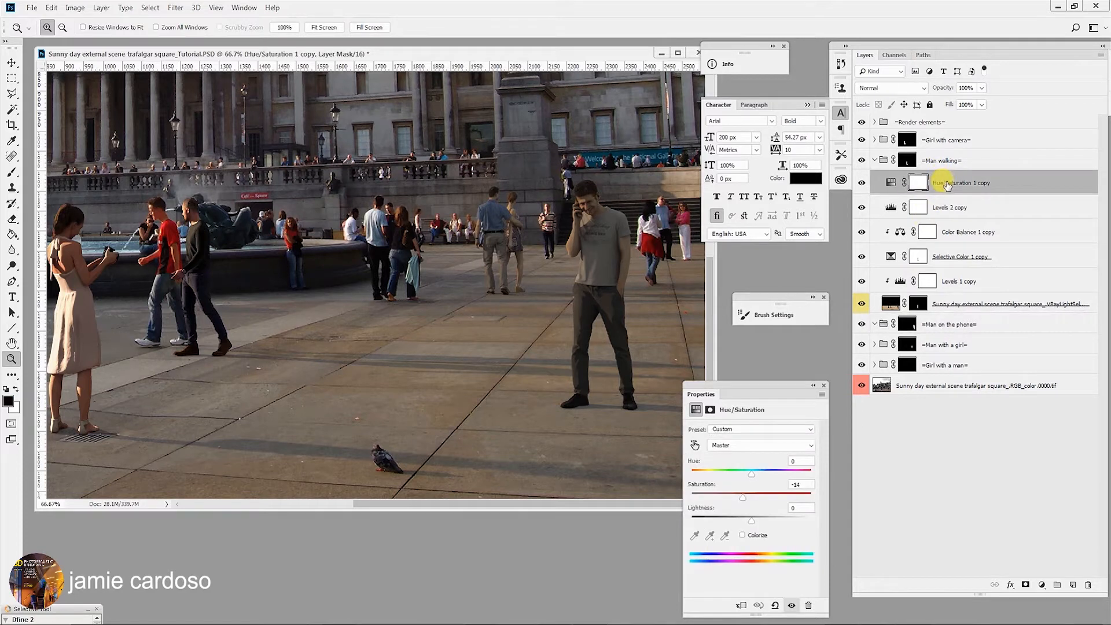
pyautogui.keyDown('shift'); pyautogui.click(971, 282); pyautogui.keyUp('shift')
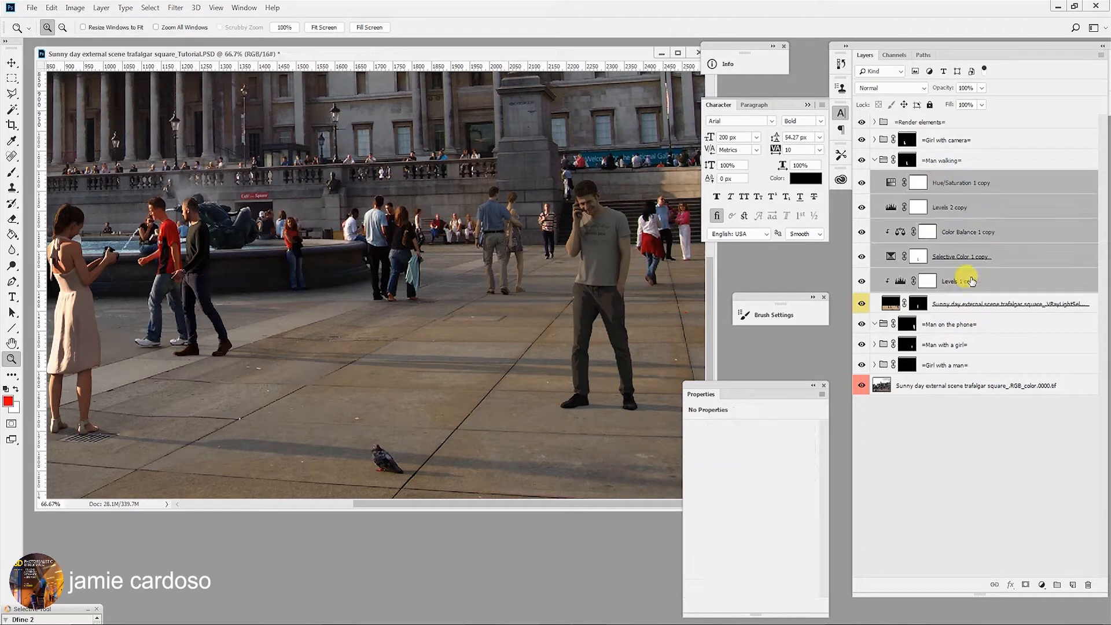
pyautogui.press('alt')
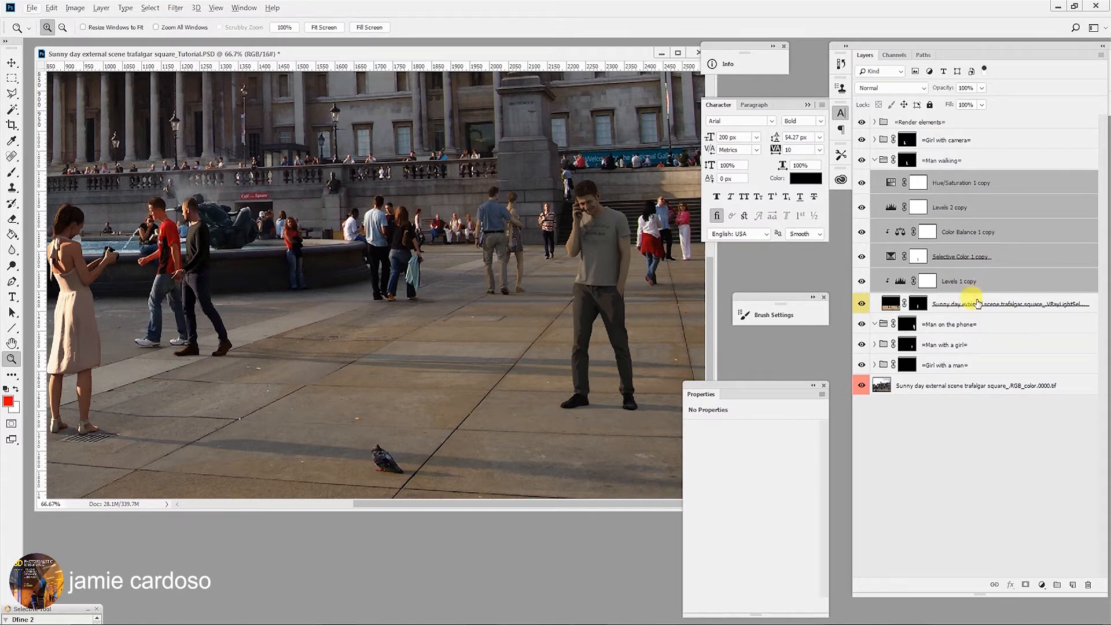
pyautogui.keyDown('shift'); pyautogui.click(960, 305); pyautogui.keyUp('shift')
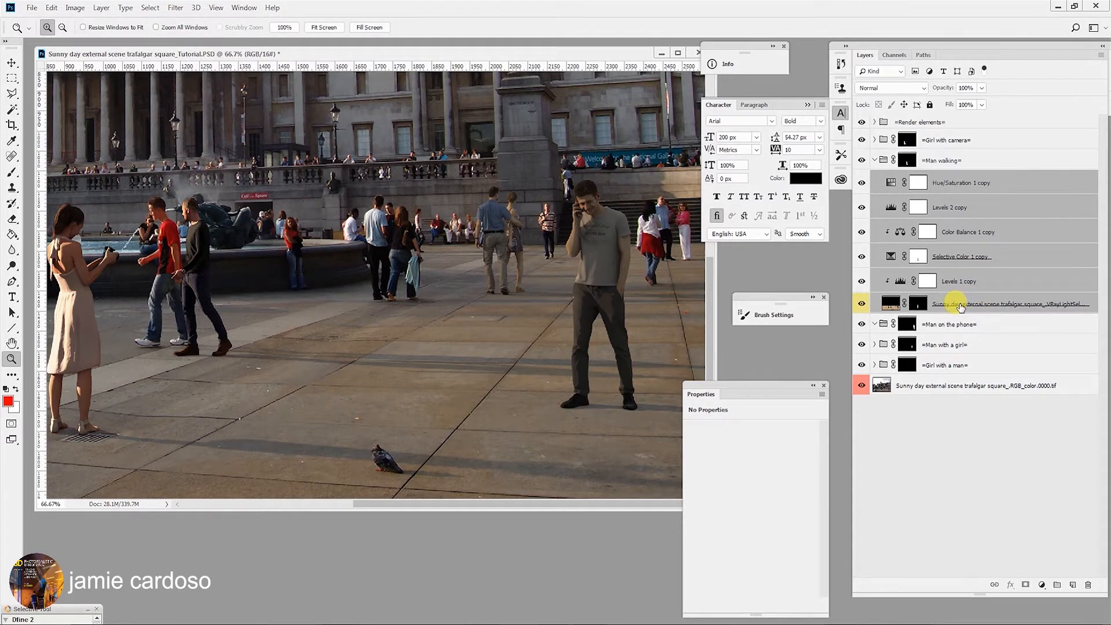
pyautogui.press('alt')
pyautogui.moveTo(959, 304); pyautogui.dragTo(959, 326)
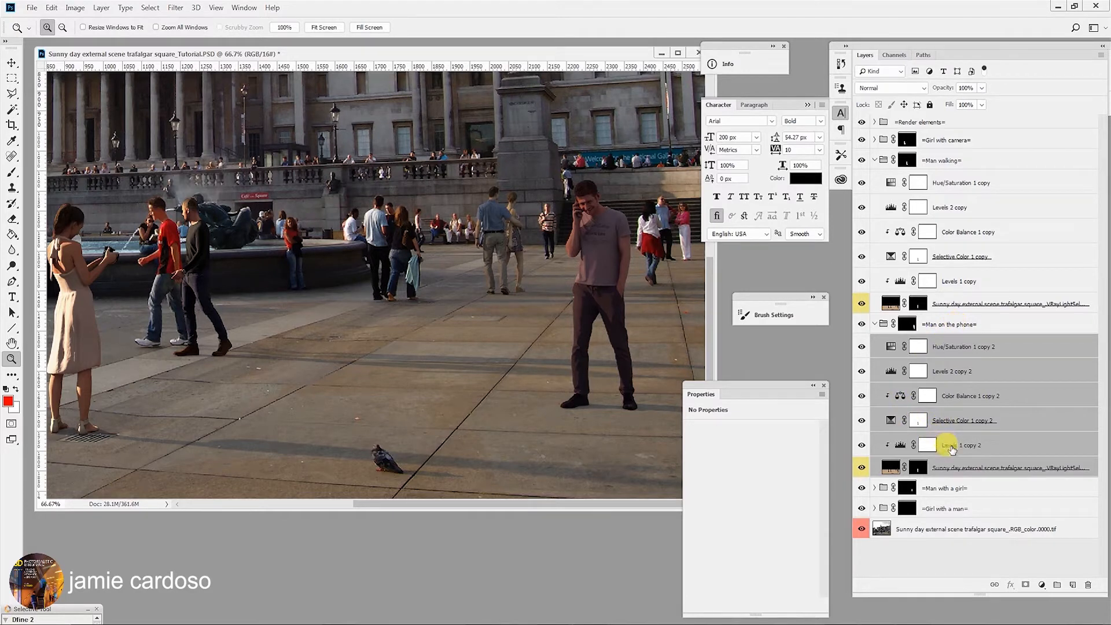
# - Hide the copied adjustments in the Man on the phone group except Levels 1 copy 2, and select the copied sun light layer
pyautogui.moveTo(862, 445); pyautogui.dragTo(864, 351)
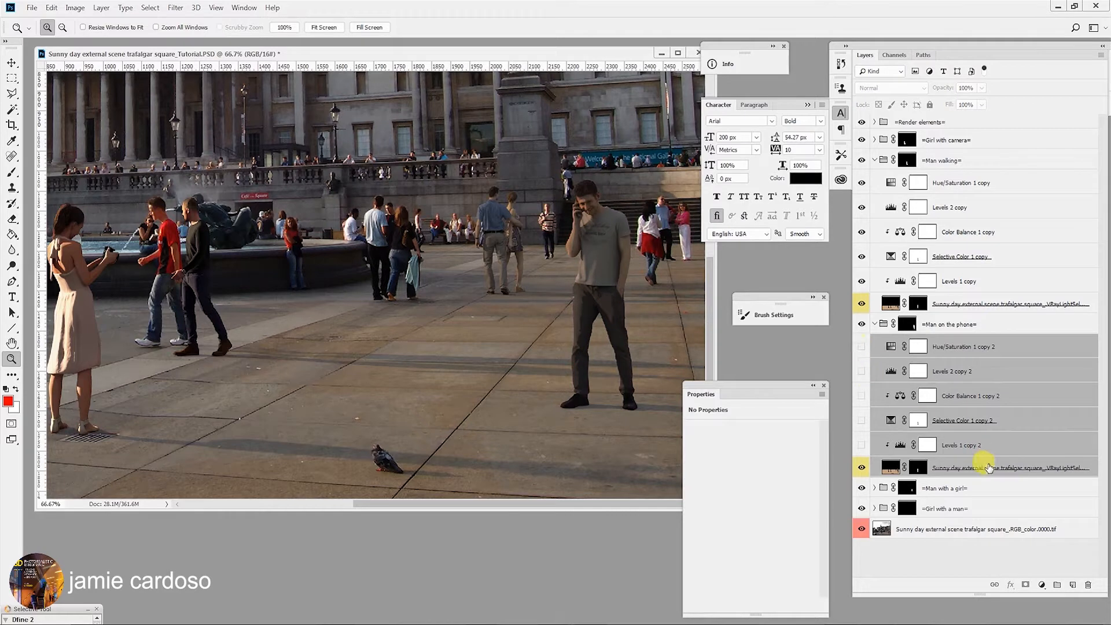
pyautogui.click(862, 445)
pyautogui.click(981, 447)
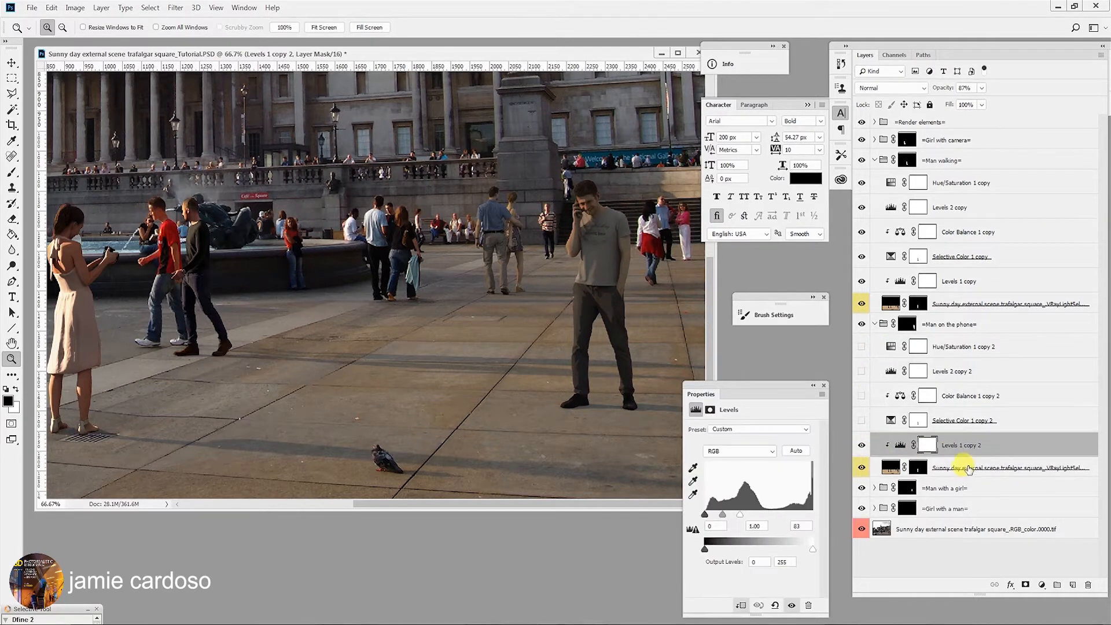
pyautogui.click(968, 469)
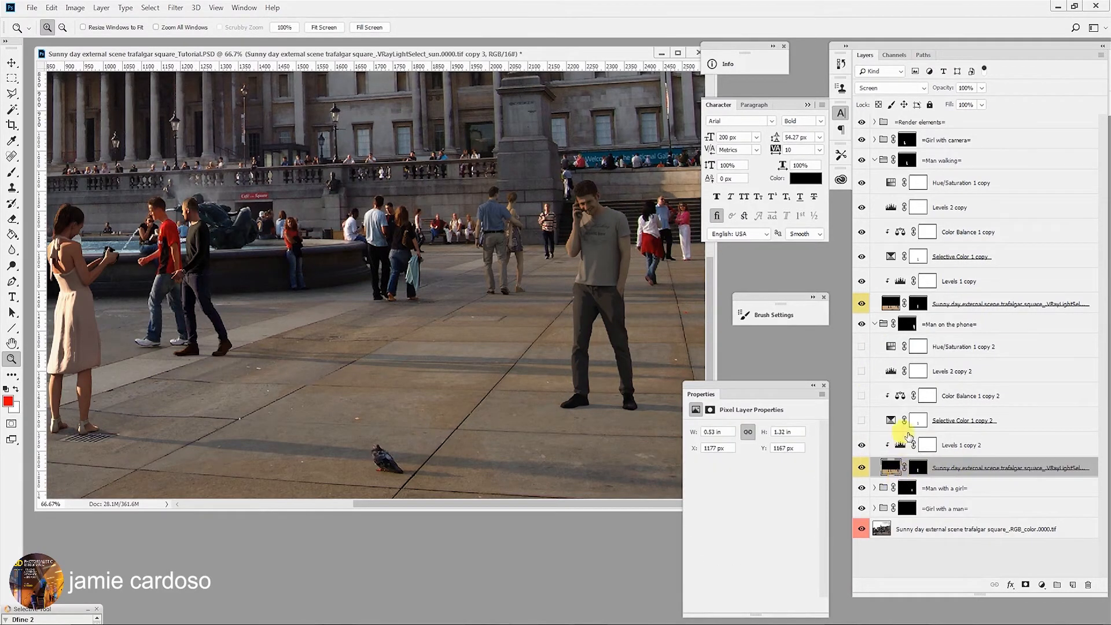
pyautogui.moveTo(296, 253); pyautogui.dragTo(331, 255)
pyautogui.hotkey('ctrl', 'r')
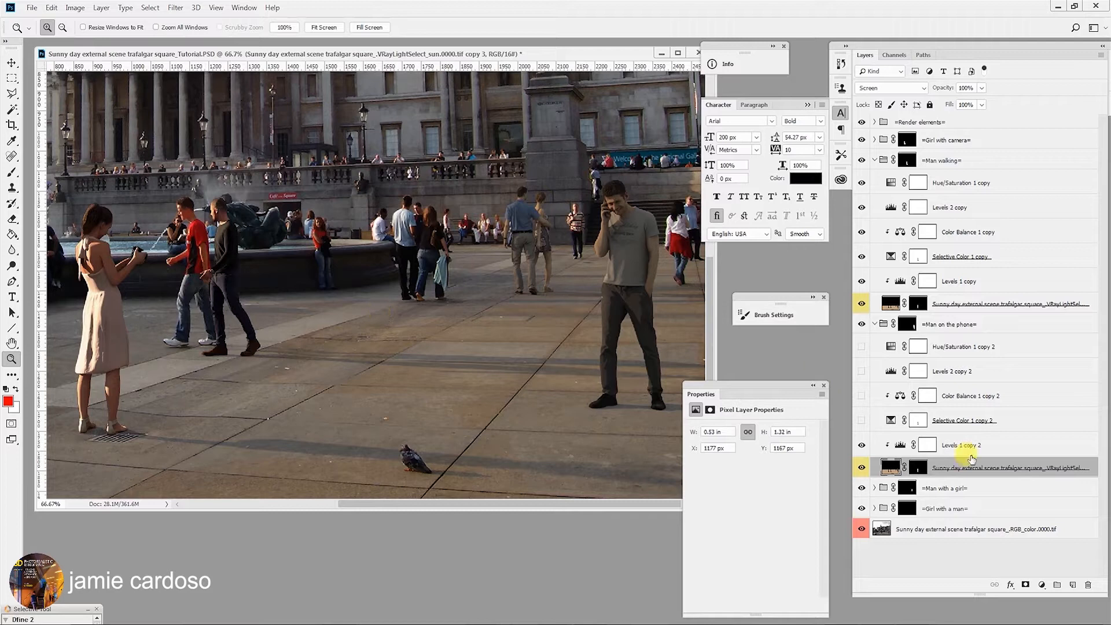
# - Disable and then delete the layer mask of the copied sun light layer in the Man on the phone group
pyautogui.click(915, 468)
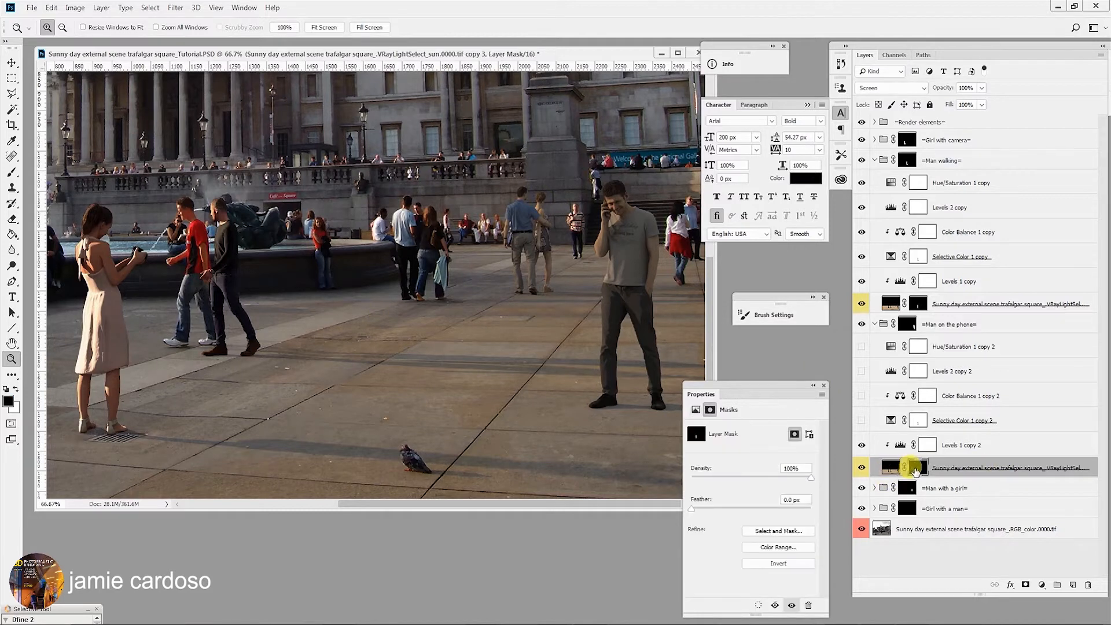
pyautogui.rightClick(916, 469)
pyautogui.click(949, 478)
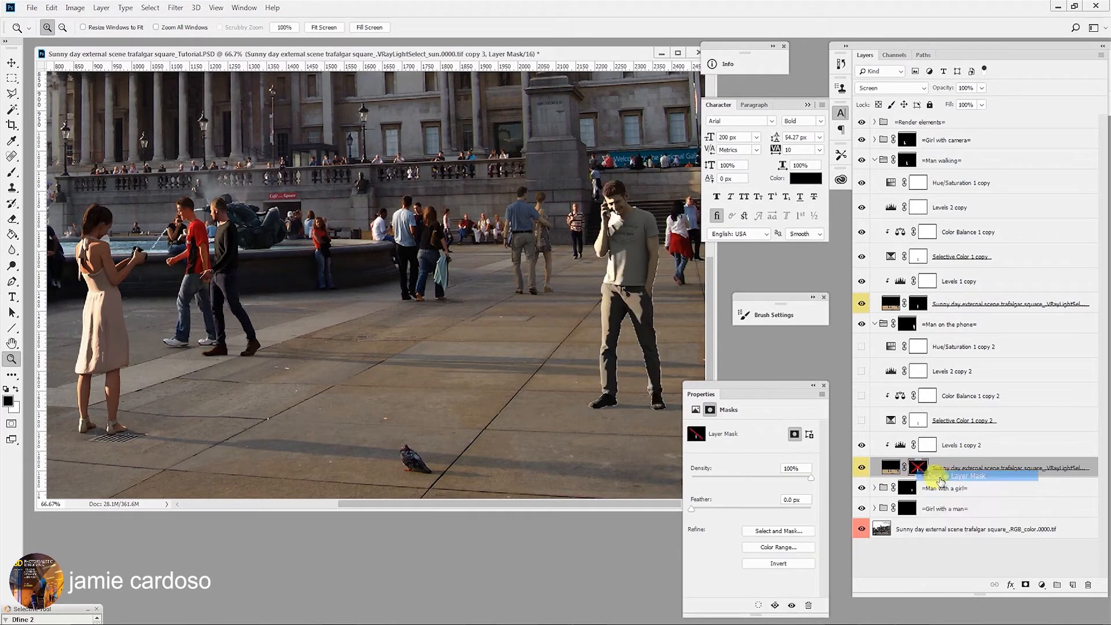
pyautogui.rightClick(920, 470)
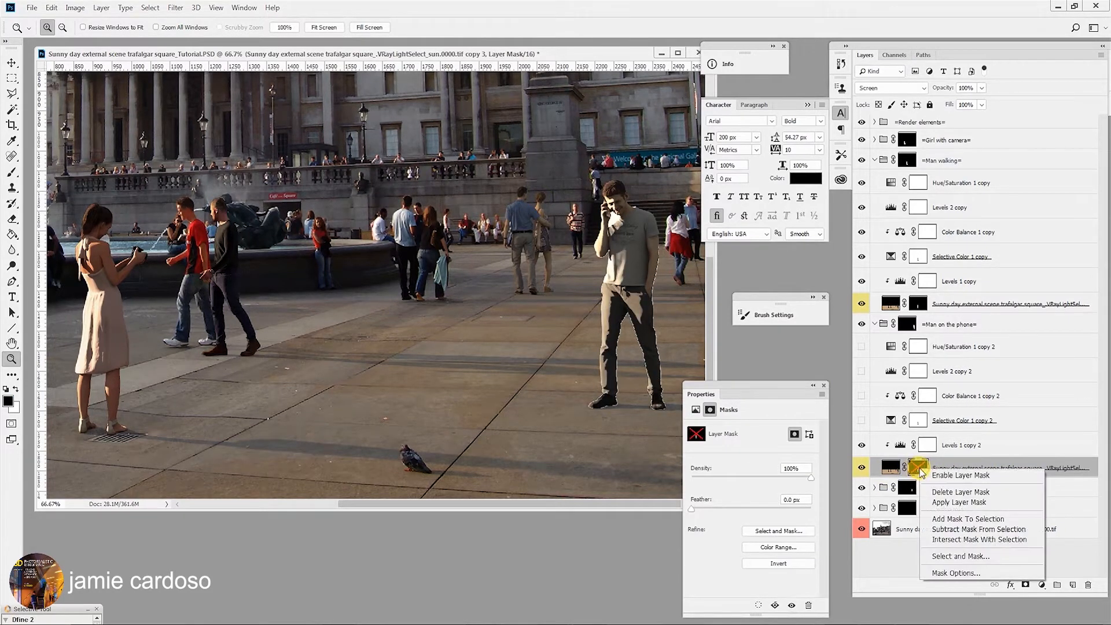
pyautogui.click(961, 492)
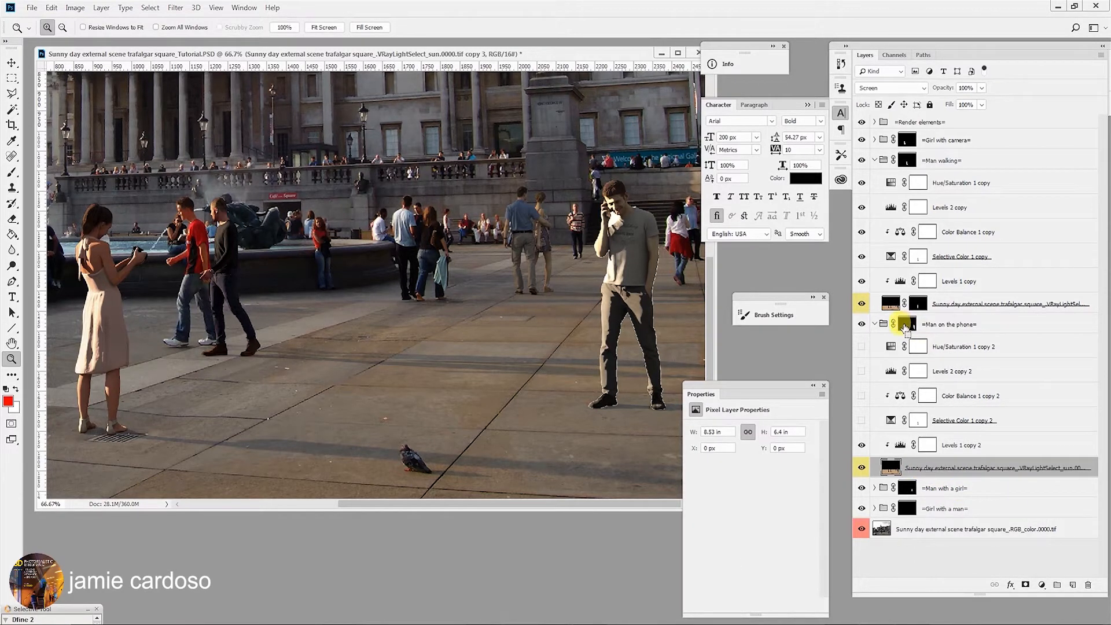
# - Load the Man on the phone group's mask as a selection, contract it by 1 pixel, and add it as the sun light layer's mask
pyautogui.keyDown('ctrl'); pyautogui.click(905, 325); pyautogui.keyUp('ctrl')
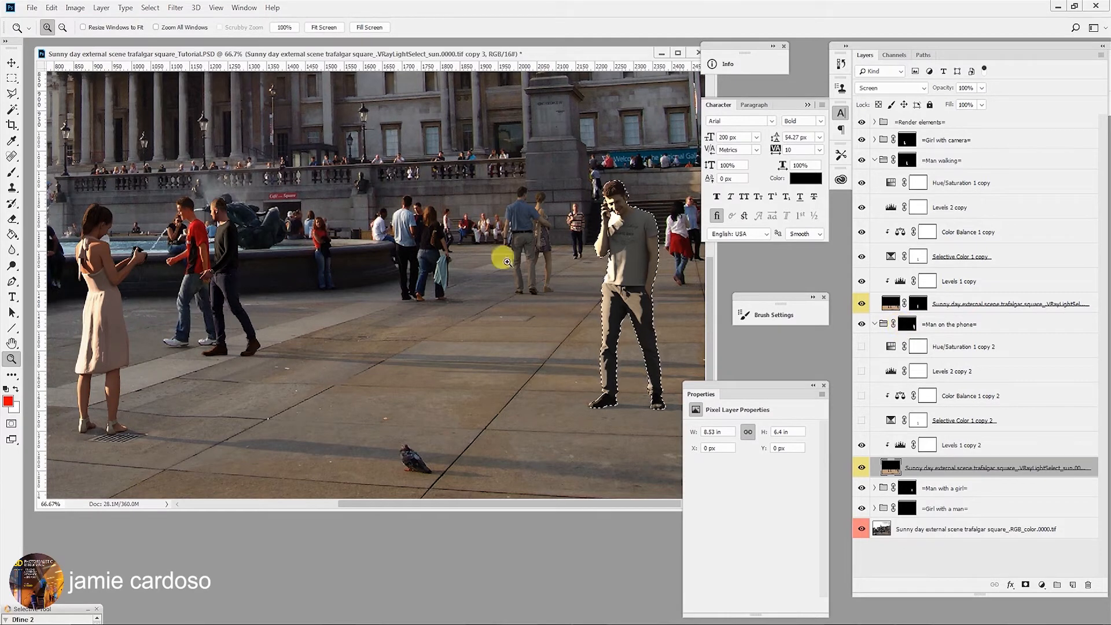
pyautogui.click(150, 8)
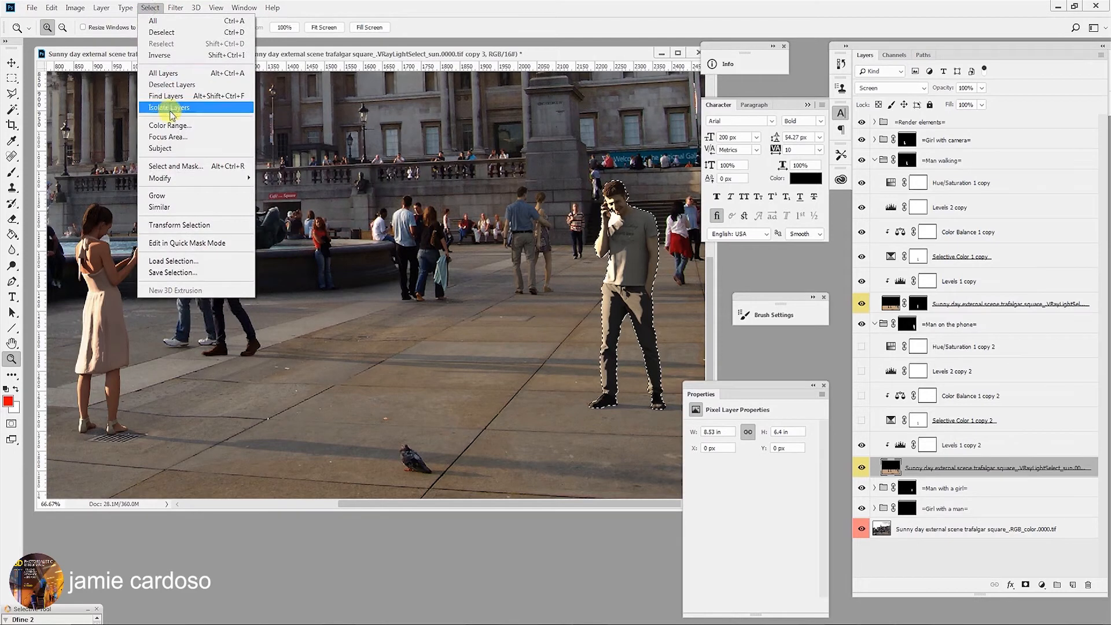
pyautogui.moveTo(176, 181)
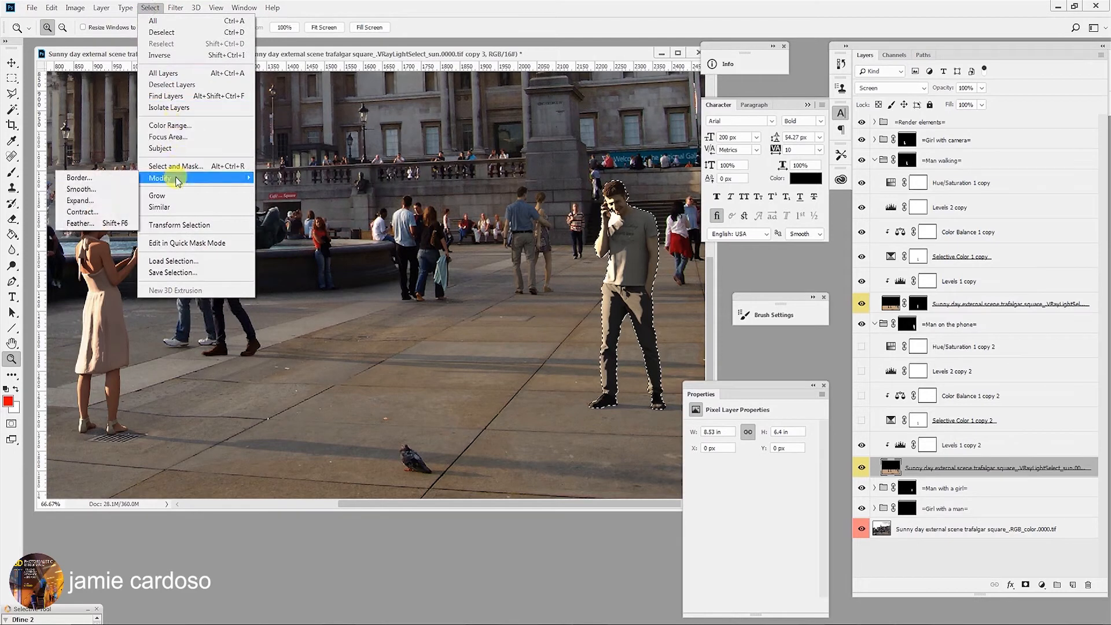
pyautogui.click(75, 216)
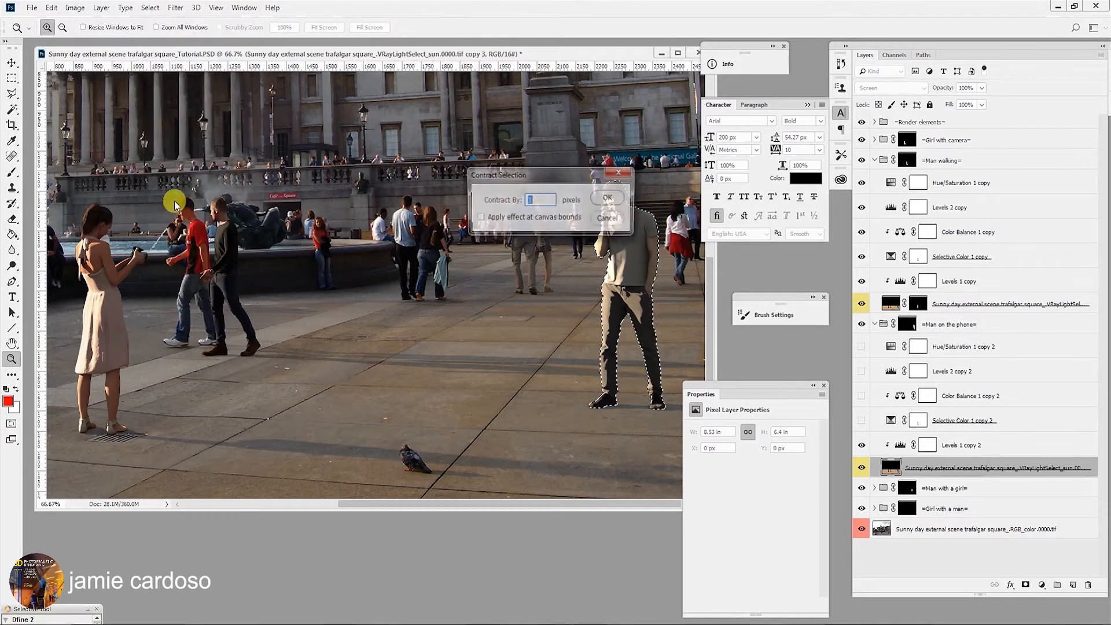
pyautogui.click(607, 198)
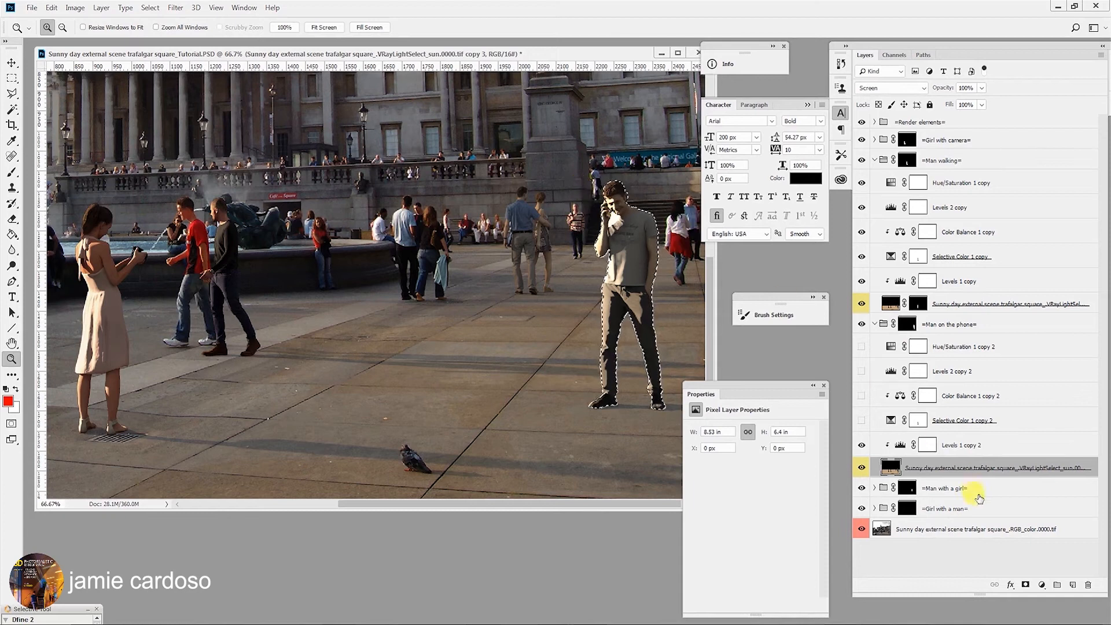
pyautogui.click(1025, 584)
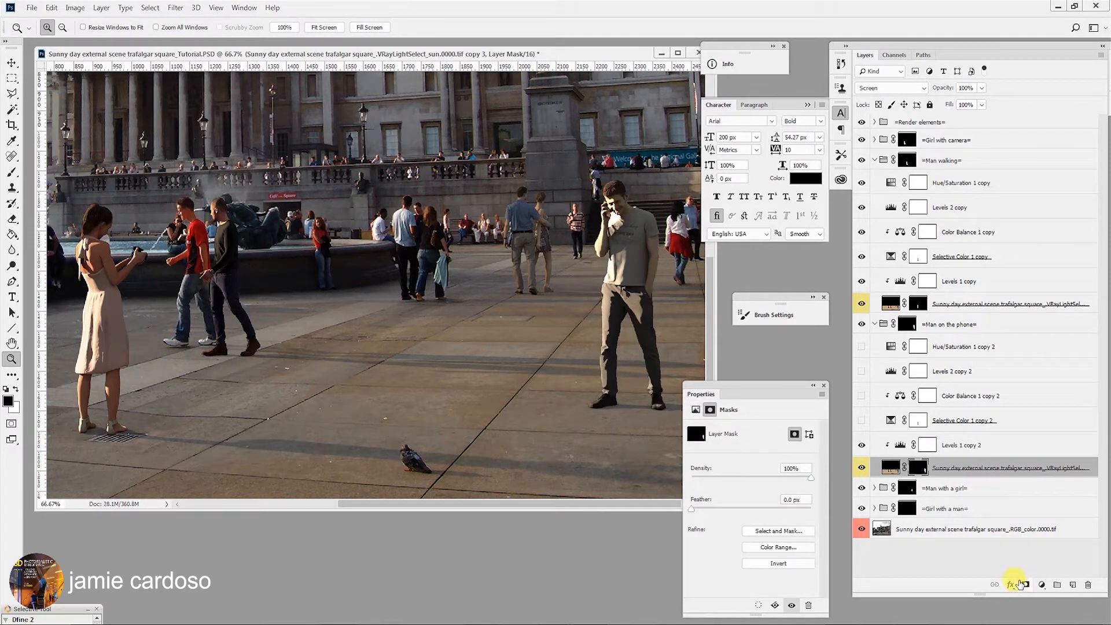
# - Set the Levels 1 copy 2 adjustment's opacity to 61% and check the man on the phone close up
pyautogui.click(963, 450)
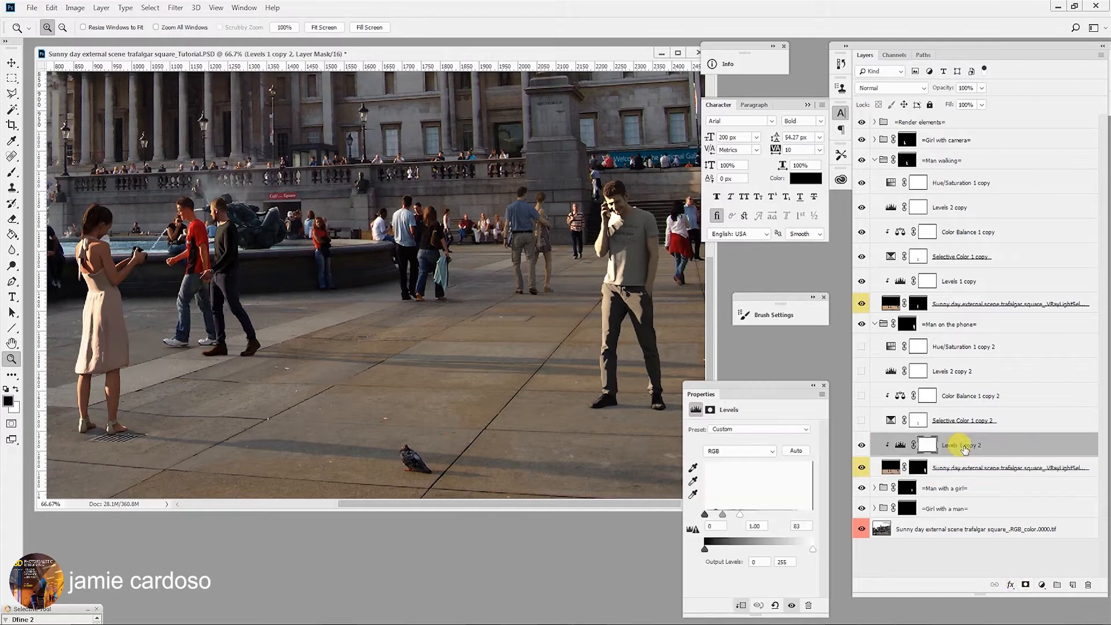
pyautogui.click(899, 446)
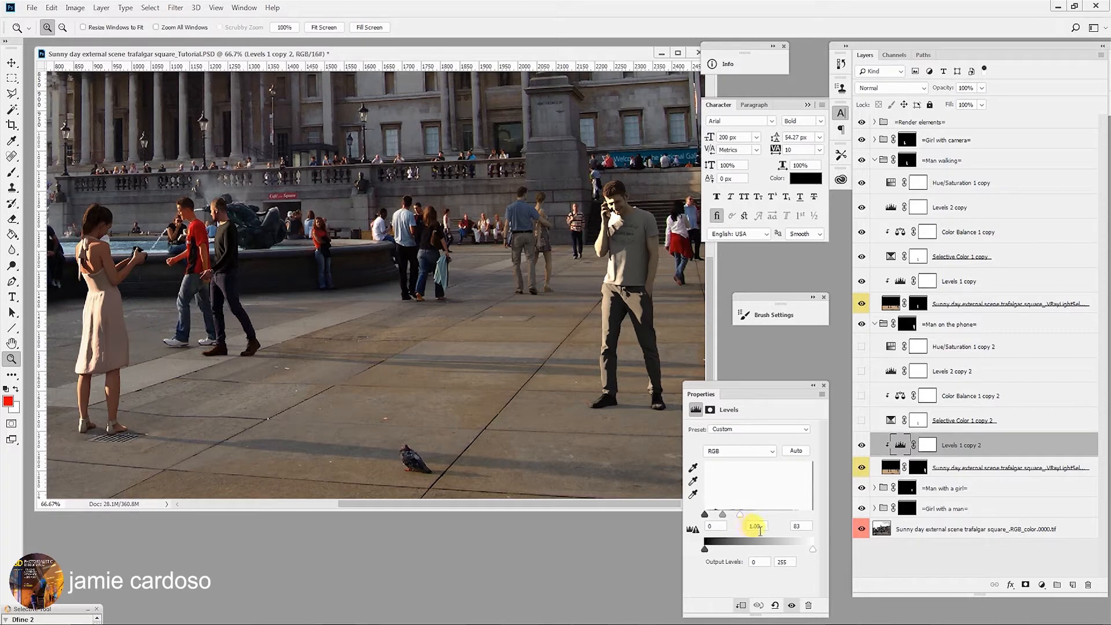
pyautogui.click(982, 88)
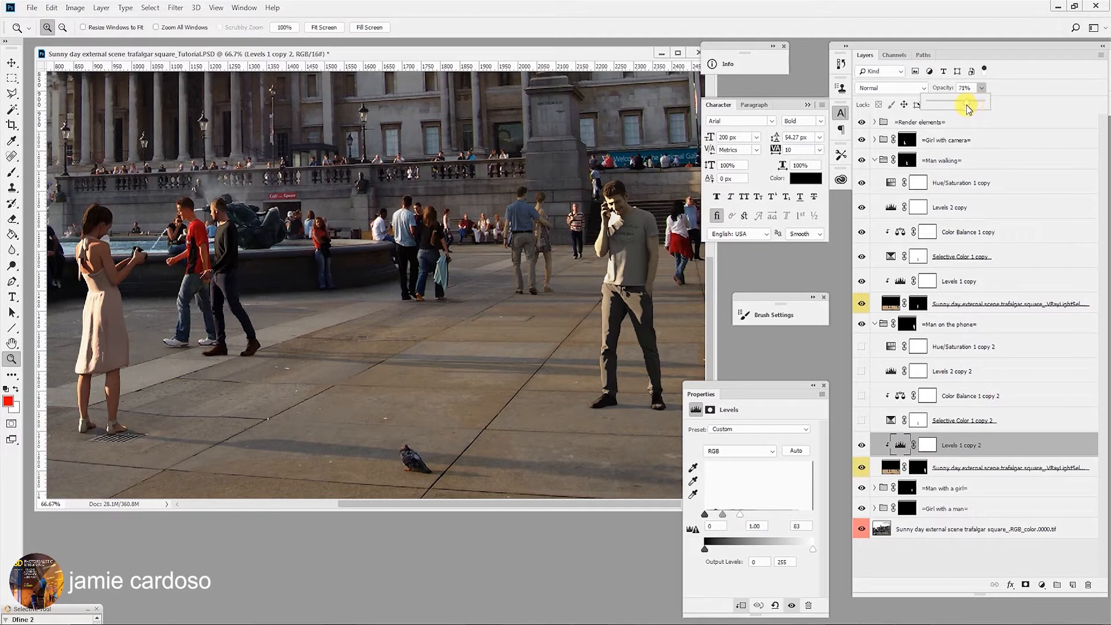
pyautogui.moveTo(958, 108); pyautogui.dragTo(901, 118)
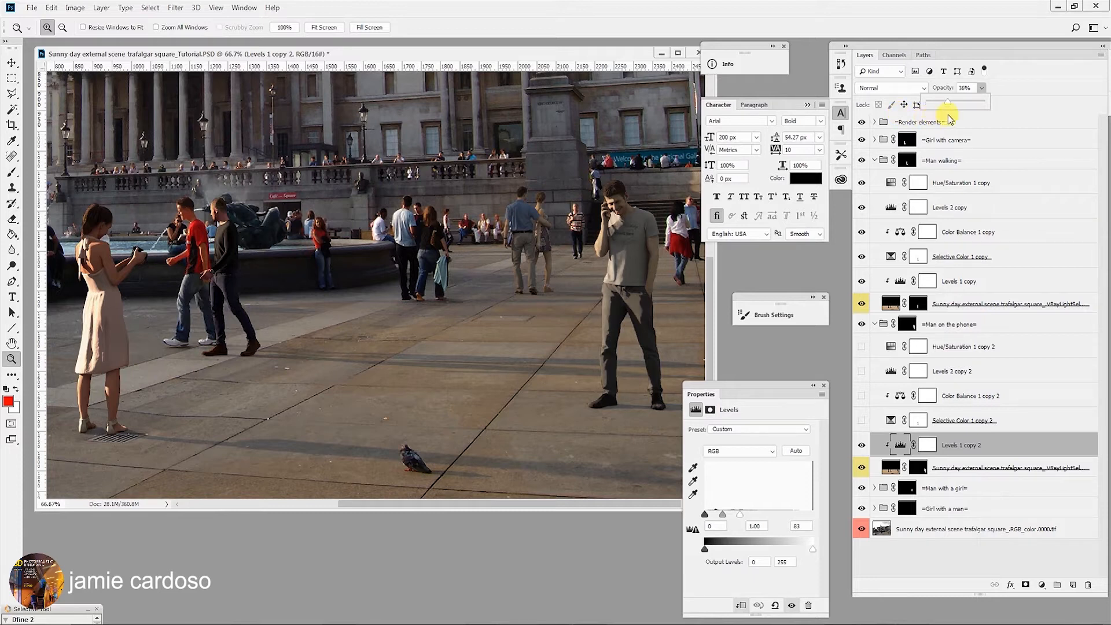
pyautogui.moveTo(953, 117); pyautogui.dragTo(959, 117)
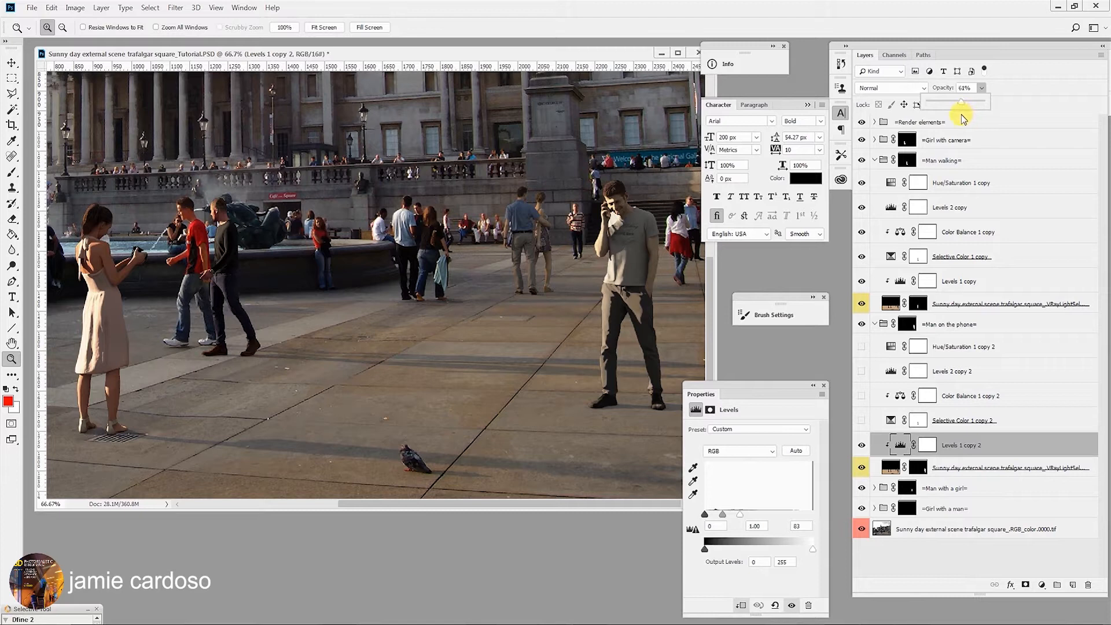
pyautogui.click(652, 225)
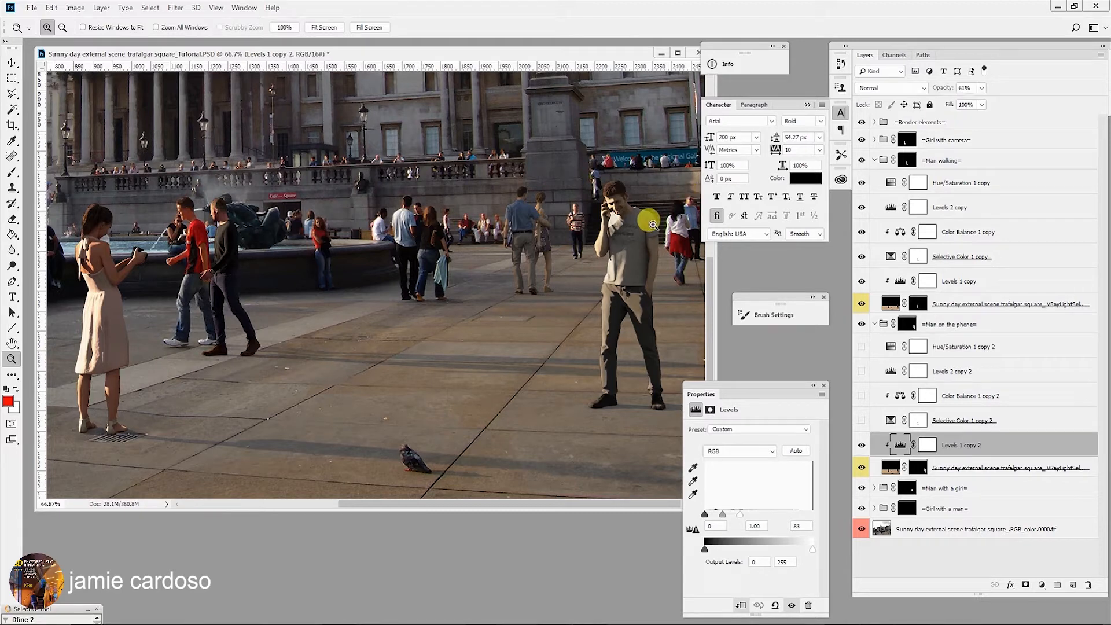
pyautogui.click(652, 224)
pyautogui.click(652, 224)
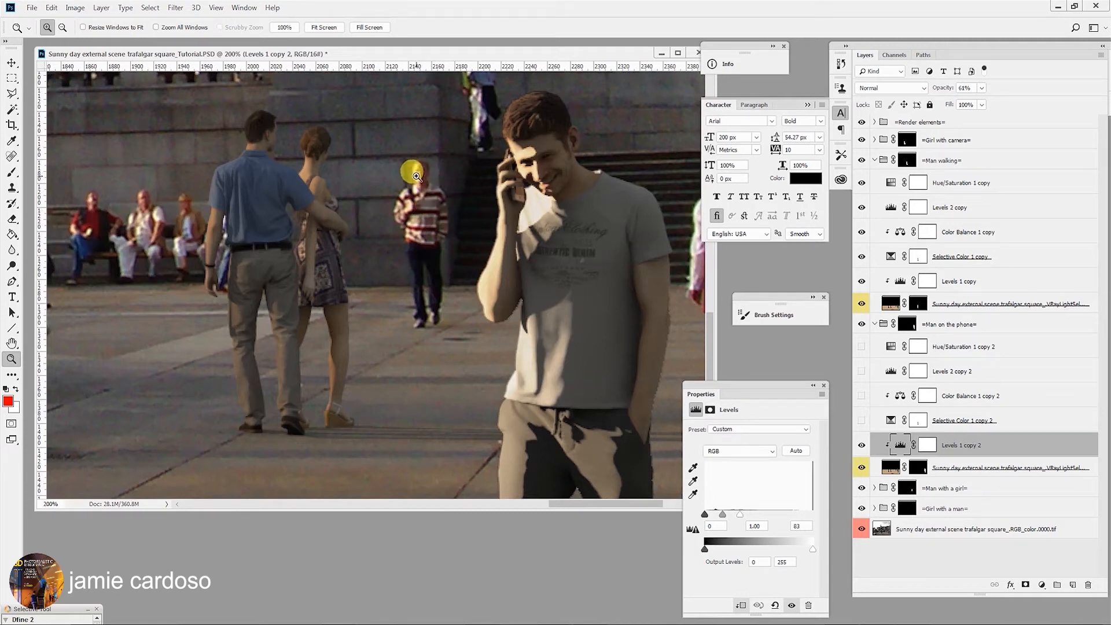
# - Show the Selective Color 1 copy 2 adjustment in the Man on the phone group and replace its layer mask with a blank one
pyautogui.click(980, 423)
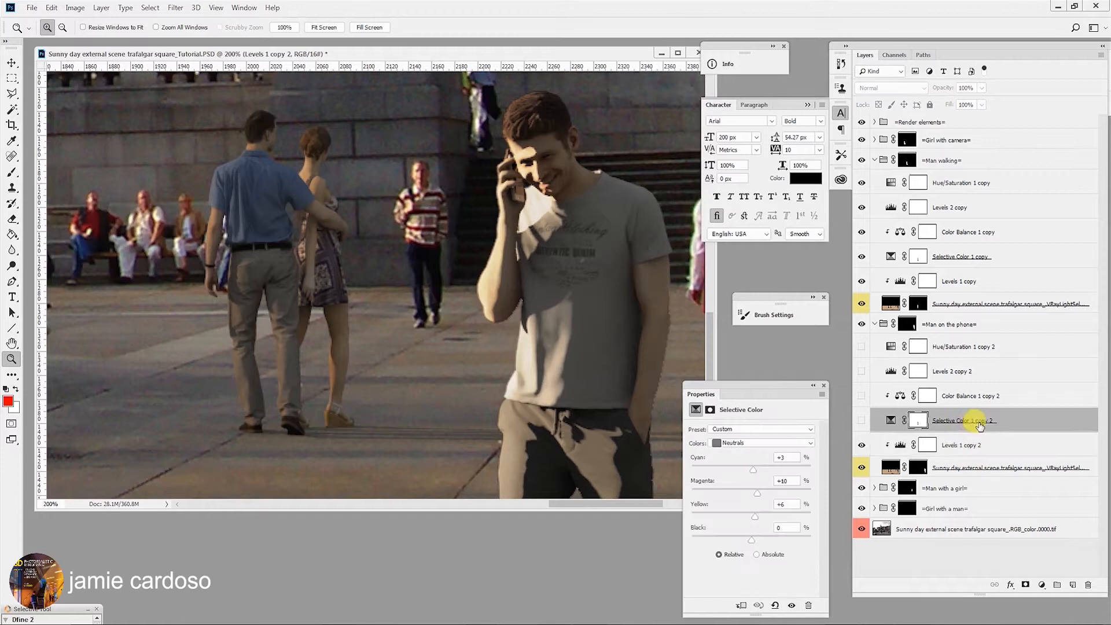
pyautogui.click(862, 421)
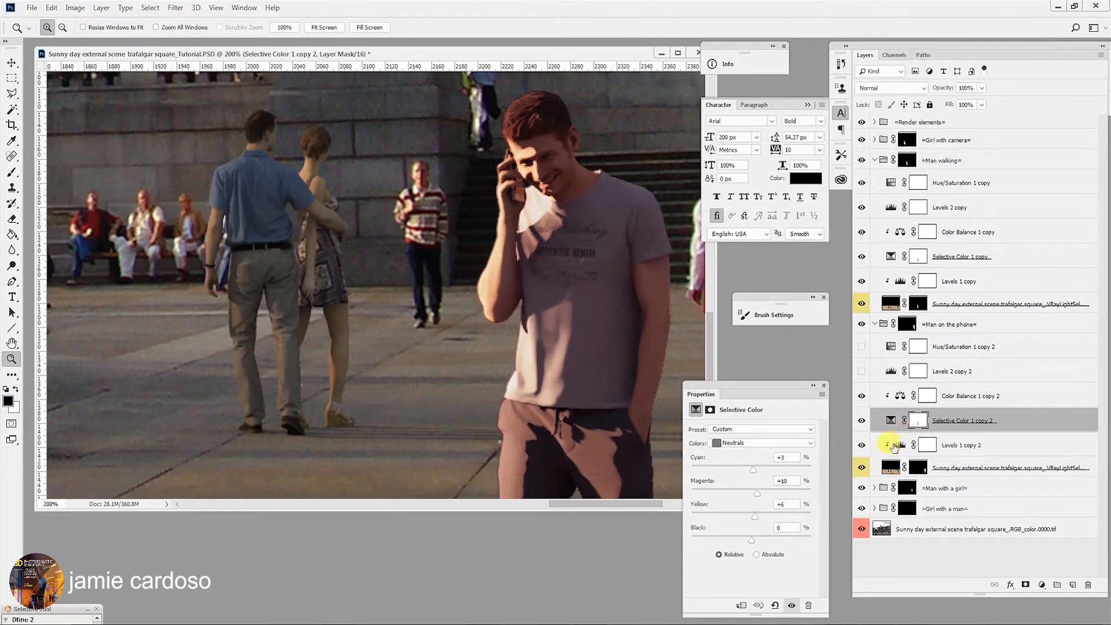
pyautogui.click(918, 422)
pyautogui.rightClick(918, 421)
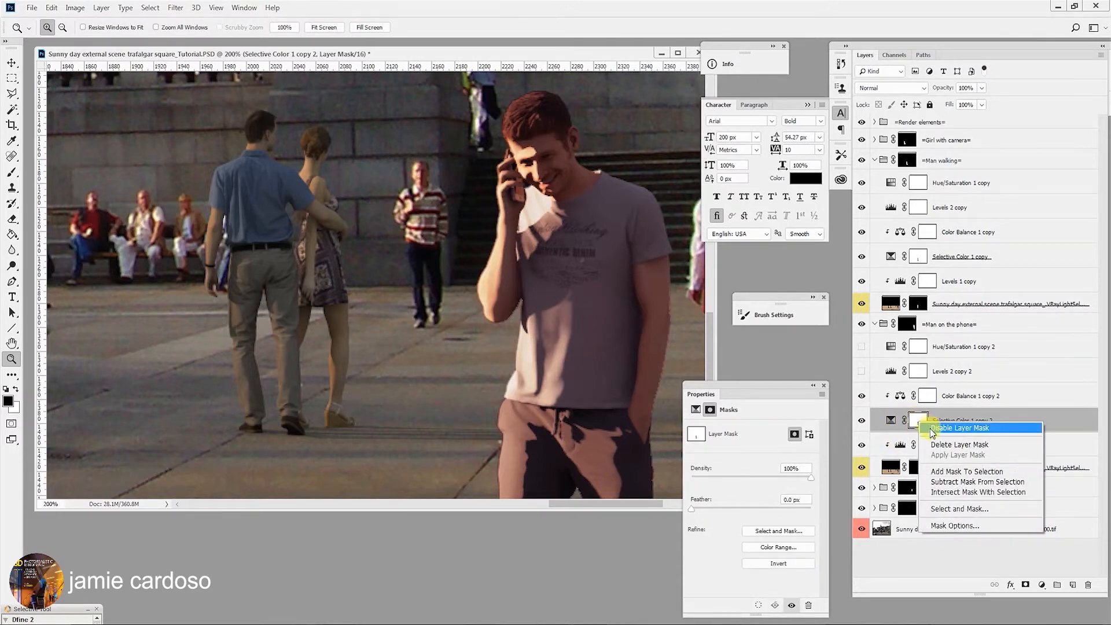
pyautogui.click(933, 428)
pyautogui.rightClick(914, 422)
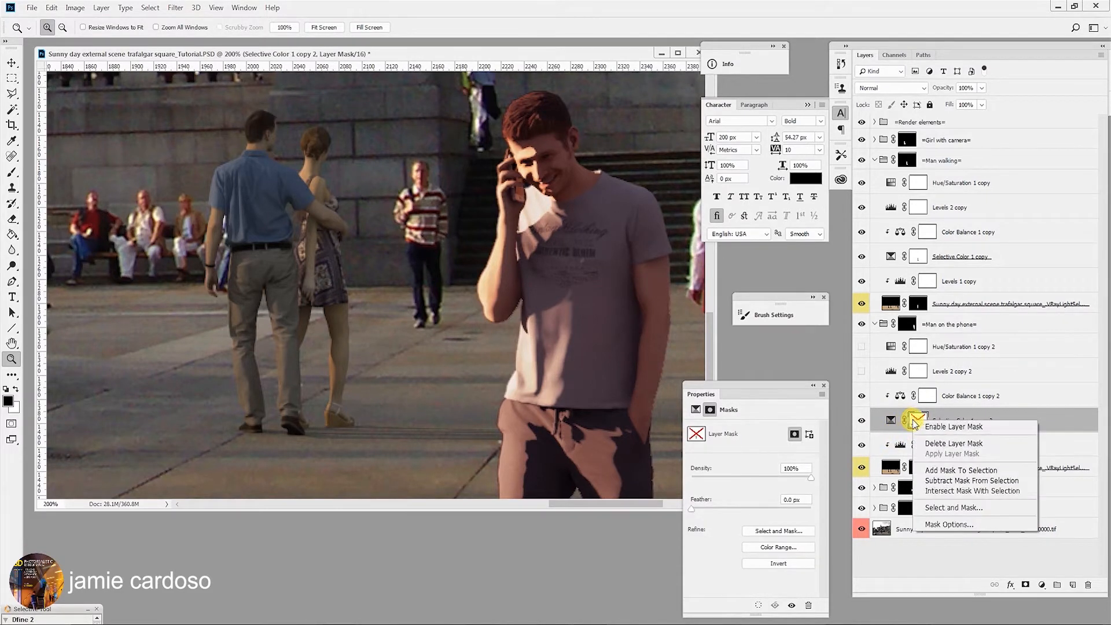
pyautogui.click(951, 445)
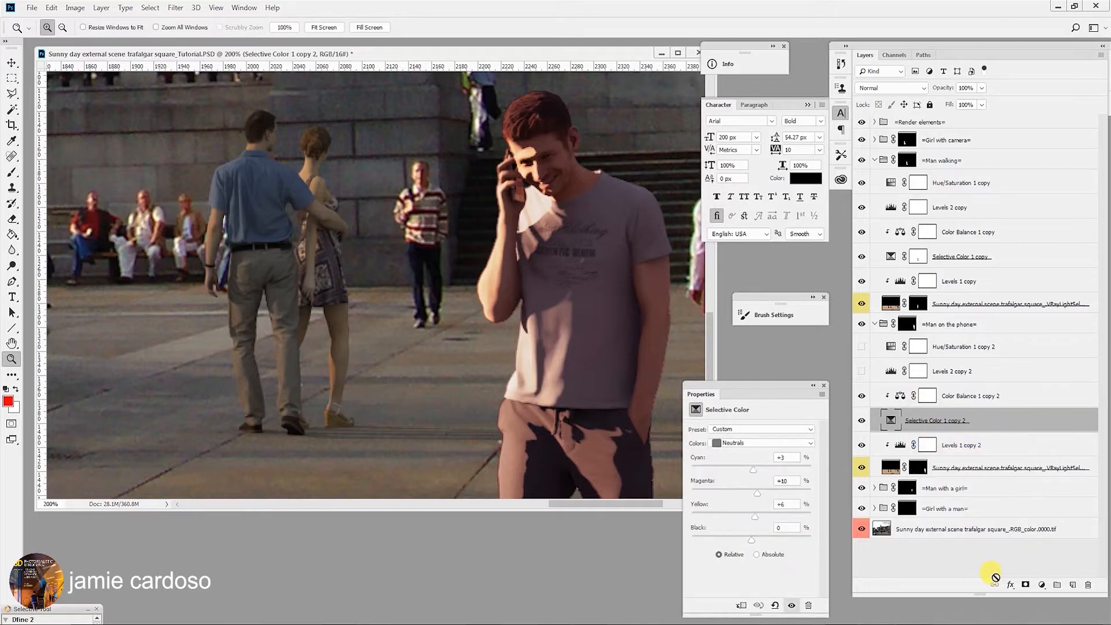
pyautogui.click(1024, 585)
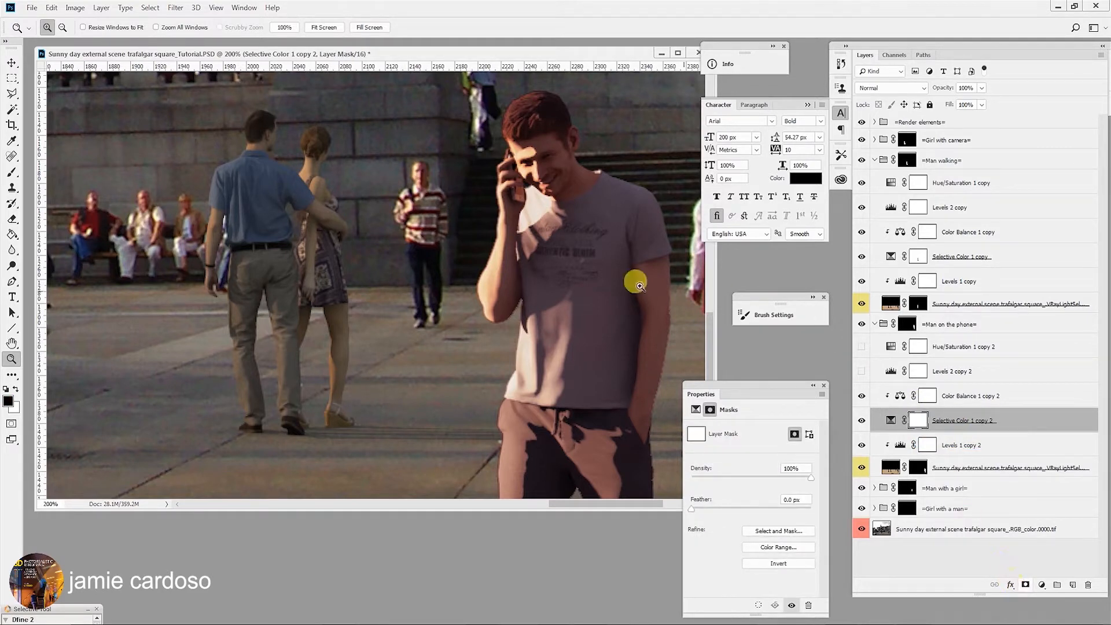
# - Paint black with an enlarged soft brush on the Selective Color 1 copy 2 mask over the man's T-shirt
pyautogui.click(12, 172)
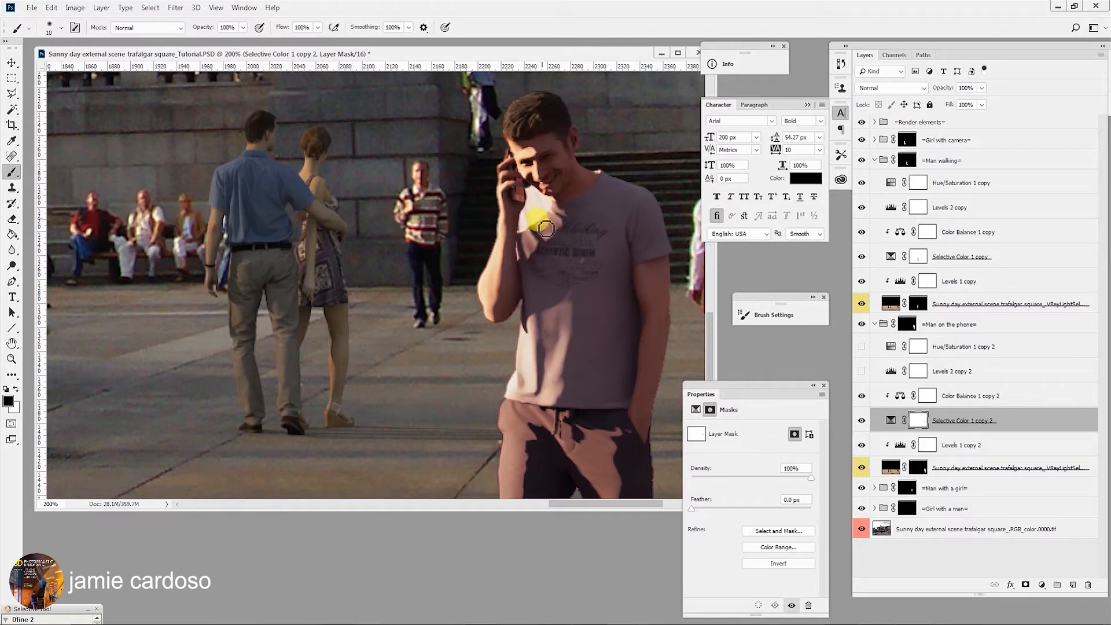
pyautogui.moveTo(562, 281)
pyautogui.mouseDown()
pyautogui.moveTo(557, 341)
pyautogui.moveTo(550, 320)
pyautogui.moveTo(521, 400)
pyautogui.moveTo(577, 400)
pyautogui.mouseUp()
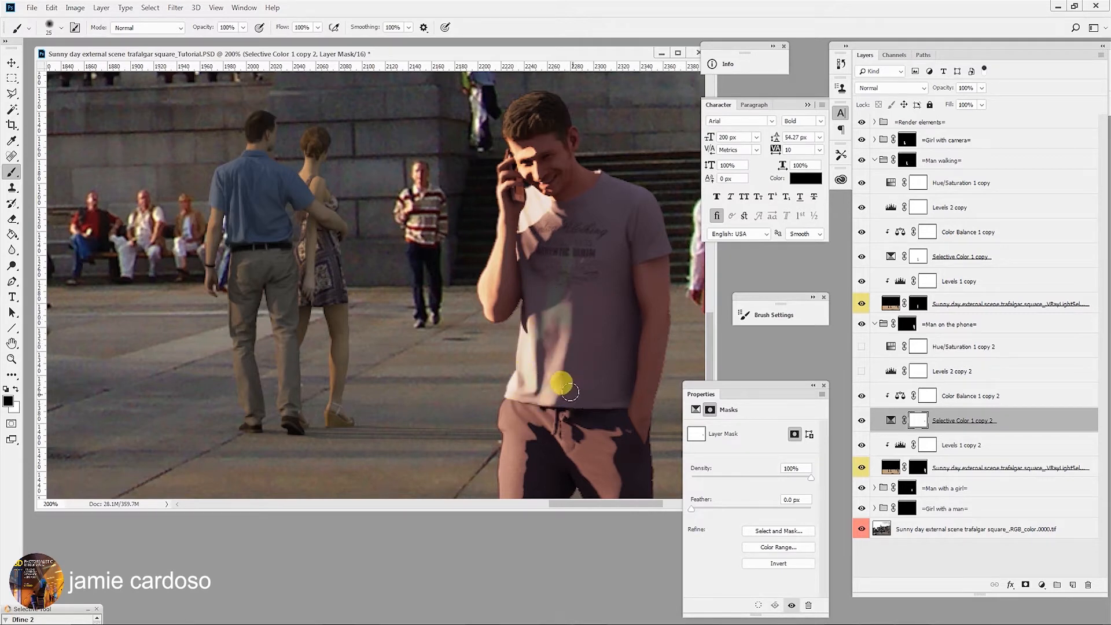
pyautogui.press(']')
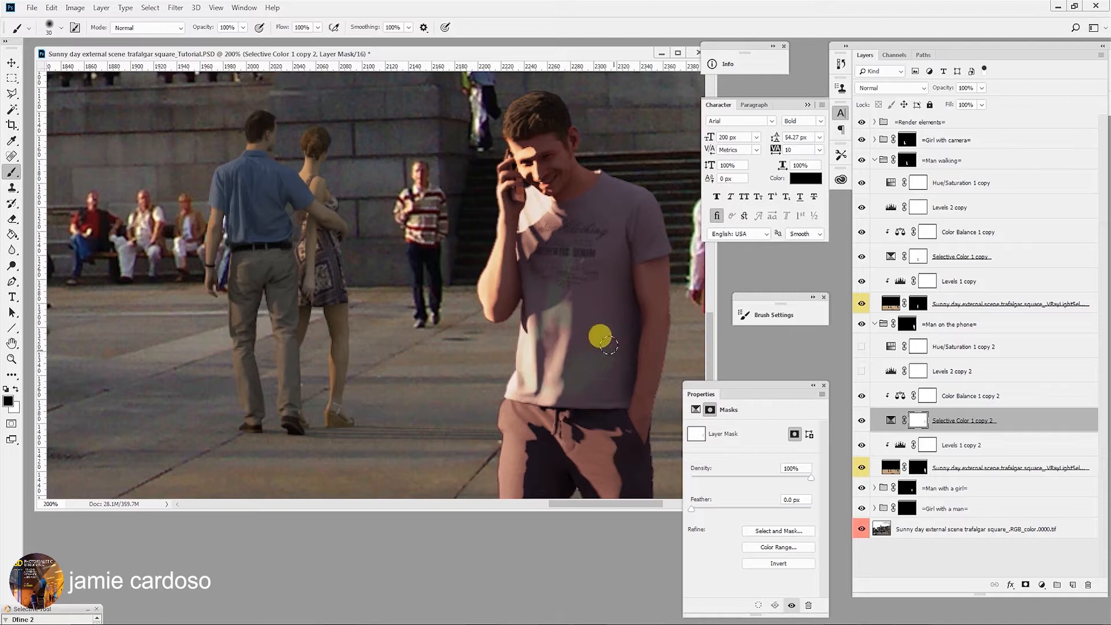
pyautogui.moveTo(584, 231)
pyautogui.mouseDown()
pyautogui.moveTo(588, 250)
pyautogui.moveTo(561, 272)
pyautogui.moveTo(536, 224)
pyautogui.mouseUp()
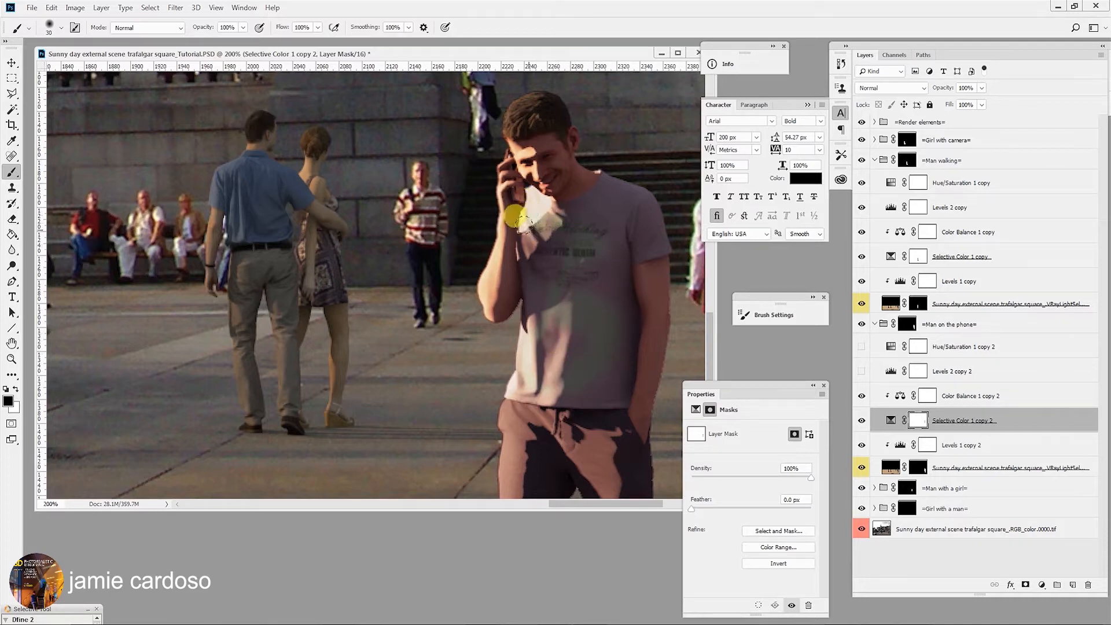
pyautogui.moveTo(526, 248)
pyautogui.mouseDown()
pyautogui.moveTo(525, 318)
pyautogui.moveTo(532, 314)
pyautogui.moveTo(512, 381)
pyautogui.moveTo(537, 378)
pyautogui.moveTo(549, 313)
pyautogui.moveTo(591, 230)
pyautogui.moveTo(573, 226)
pyautogui.moveTo(606, 184)
pyautogui.moveTo(643, 204)
pyautogui.moveTo(651, 231)
pyautogui.moveTo(632, 240)
pyautogui.moveTo(622, 219)
pyautogui.moveTo(633, 189)
pyautogui.moveTo(553, 213)
pyautogui.moveTo(614, 253)
pyautogui.moveTo(612, 327)
pyautogui.moveTo(632, 198)
pyautogui.moveTo(555, 218)
pyautogui.moveTo(558, 278)
pyautogui.moveTo(570, 258)
pyautogui.mouseUp()
pyautogui.click(919, 429)
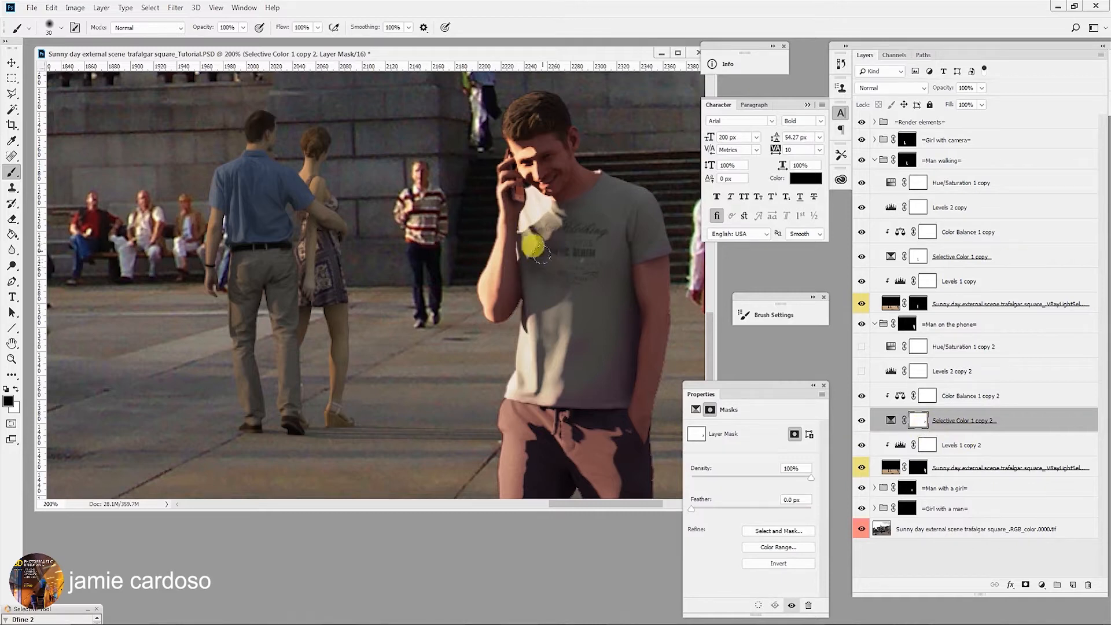
# - Paint black on the Selective Color 1 copy 2 mask over both legs of the man's trousers
pyautogui.scroll(-2, 573, 300)
pyautogui.scroll(-1, 578, 302)
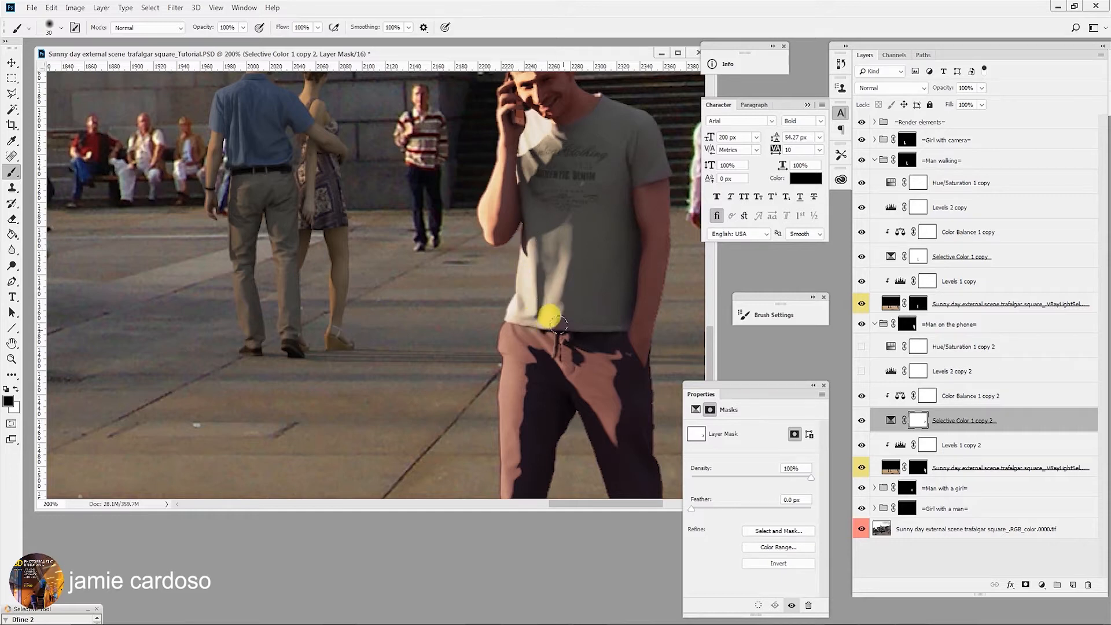
pyautogui.scroll(-3, 550, 310)
pyautogui.moveTo(521, 246)
pyautogui.mouseDown()
pyautogui.moveTo(494, 236)
pyautogui.moveTo(503, 354)
pyautogui.moveTo(541, 346)
pyautogui.mouseUp()
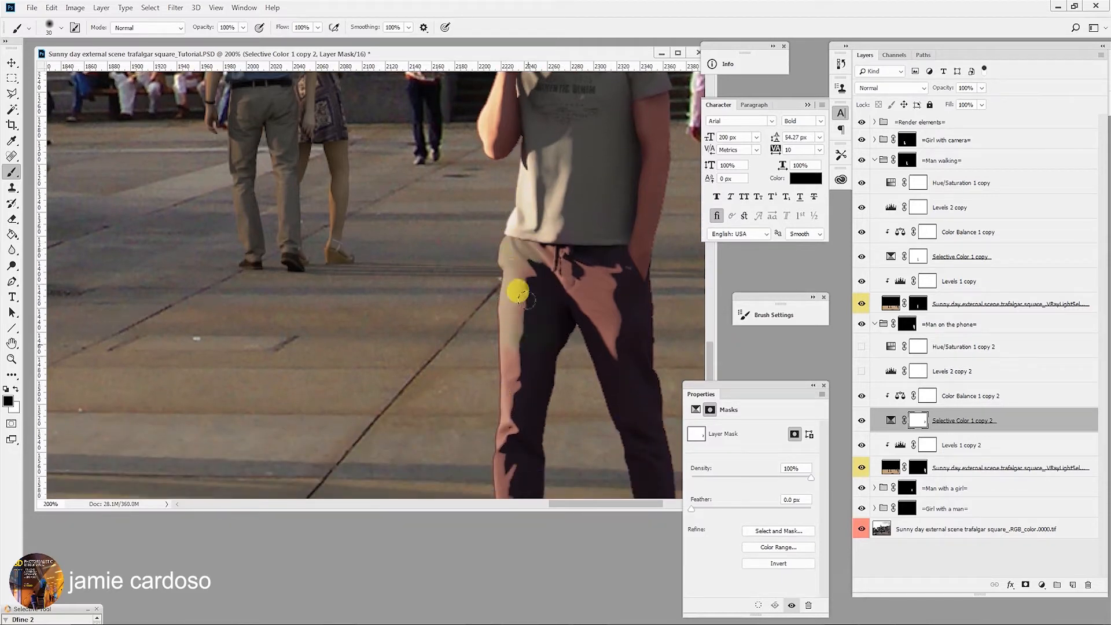
pyautogui.moveTo(579, 300)
pyautogui.mouseDown()
pyautogui.moveTo(595, 256)
pyautogui.moveTo(624, 313)
pyautogui.moveTo(625, 285)
pyautogui.moveTo(644, 281)
pyautogui.moveTo(573, 259)
pyautogui.moveTo(606, 320)
pyautogui.moveTo(571, 339)
pyautogui.moveTo(591, 275)
pyautogui.moveTo(622, 431)
pyautogui.moveTo(570, 327)
pyautogui.moveTo(539, 461)
pyautogui.moveTo(513, 297)
pyautogui.moveTo(494, 427)
pyautogui.moveTo(474, 292)
pyautogui.moveTo(605, 433)
pyautogui.moveTo(594, 340)
pyautogui.moveTo(527, 315)
pyautogui.moveTo(492, 393)
pyautogui.moveTo(515, 409)
pyautogui.moveTo(505, 430)
pyautogui.moveTo(534, 460)
pyautogui.moveTo(455, 492)
pyautogui.moveTo(457, 447)
pyautogui.moveTo(435, 465)
pyautogui.moveTo(506, 452)
pyautogui.moveTo(536, 440)
pyautogui.moveTo(450, 463)
pyautogui.moveTo(463, 449)
pyautogui.moveTo(632, 400)
pyautogui.moveTo(650, 434)
pyautogui.moveTo(602, 327)
pyautogui.moveTo(410, 291)
pyautogui.mouseUp()
pyautogui.scroll(-4, 586, 331)
pyautogui.moveTo(434, 384)
pyautogui.mouseDown()
pyautogui.moveTo(453, 345)
pyautogui.moveTo(459, 443)
pyautogui.moveTo(474, 471)
pyautogui.moveTo(477, 446)
pyautogui.moveTo(489, 459)
pyautogui.moveTo(499, 415)
pyautogui.moveTo(458, 262)
pyautogui.moveTo(476, 260)
pyautogui.moveTo(420, 159)
pyautogui.moveTo(438, 259)
pyautogui.moveTo(428, 268)
pyautogui.moveTo(470, 398)
pyautogui.moveTo(435, 333)
pyautogui.moveTo(453, 310)
pyautogui.moveTo(479, 339)
pyautogui.moveTo(437, 231)
pyautogui.moveTo(442, 205)
pyautogui.moveTo(475, 389)
pyautogui.moveTo(491, 407)
pyautogui.moveTo(474, 332)
pyautogui.moveTo(484, 330)
pyautogui.moveTo(485, 305)
pyautogui.moveTo(482, 415)
pyautogui.moveTo(500, 387)
pyautogui.moveTo(493, 397)
pyautogui.moveTo(431, 295)
pyautogui.moveTo(500, 338)
pyautogui.moveTo(495, 298)
pyautogui.mouseUp()
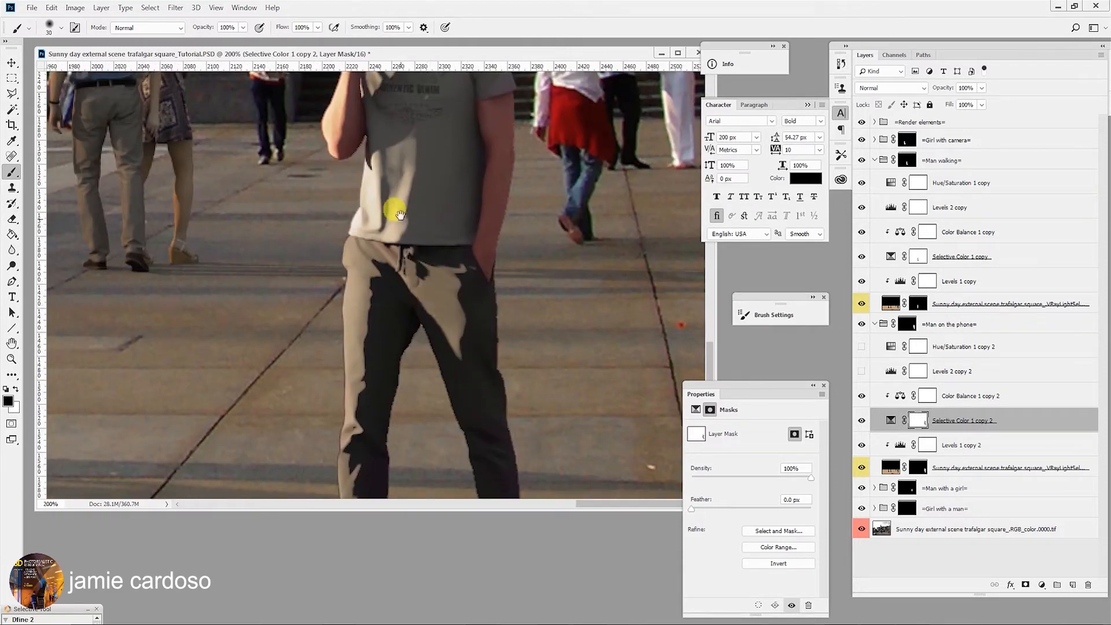
# - Paint out the Selective Color 1 copy 2 effect over the phone in the man's hand with a smaller brush
pyautogui.moveTo(391, 191); pyautogui.dragTo(446, 436)
pyautogui.moveTo(452, 204)
pyautogui.mouseDown()
pyautogui.moveTo(404, 175)
pyautogui.moveTo(418, 247)
pyautogui.mouseUp()
pyautogui.press('z')
pyautogui.click(411, 258)
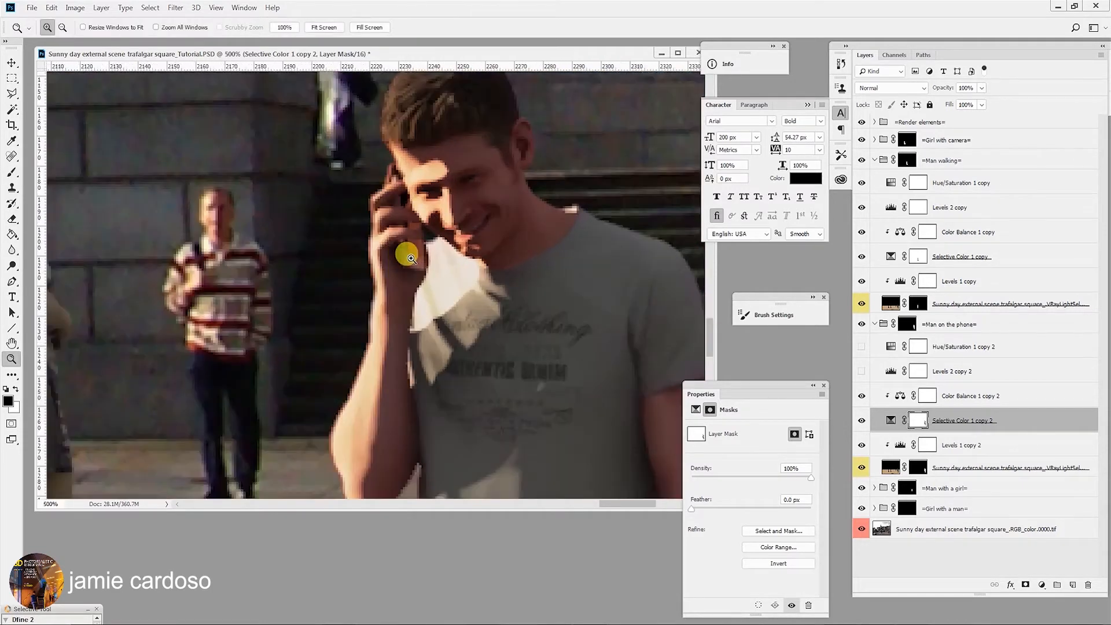
pyautogui.press('b')
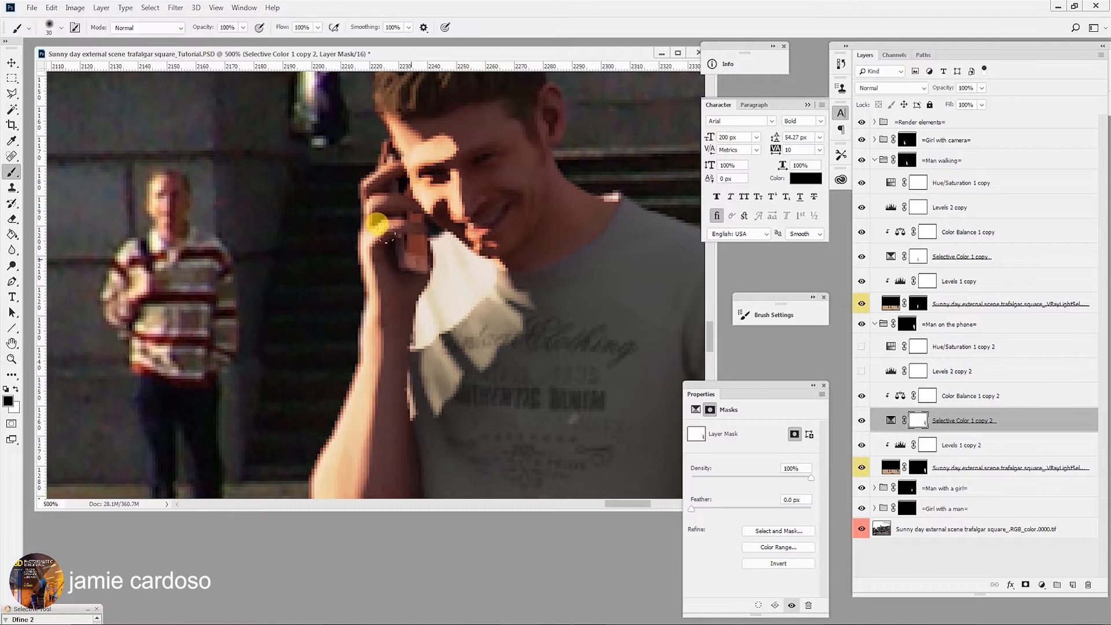
pyautogui.press('[')
pyautogui.press('[')
pyautogui.press('[')
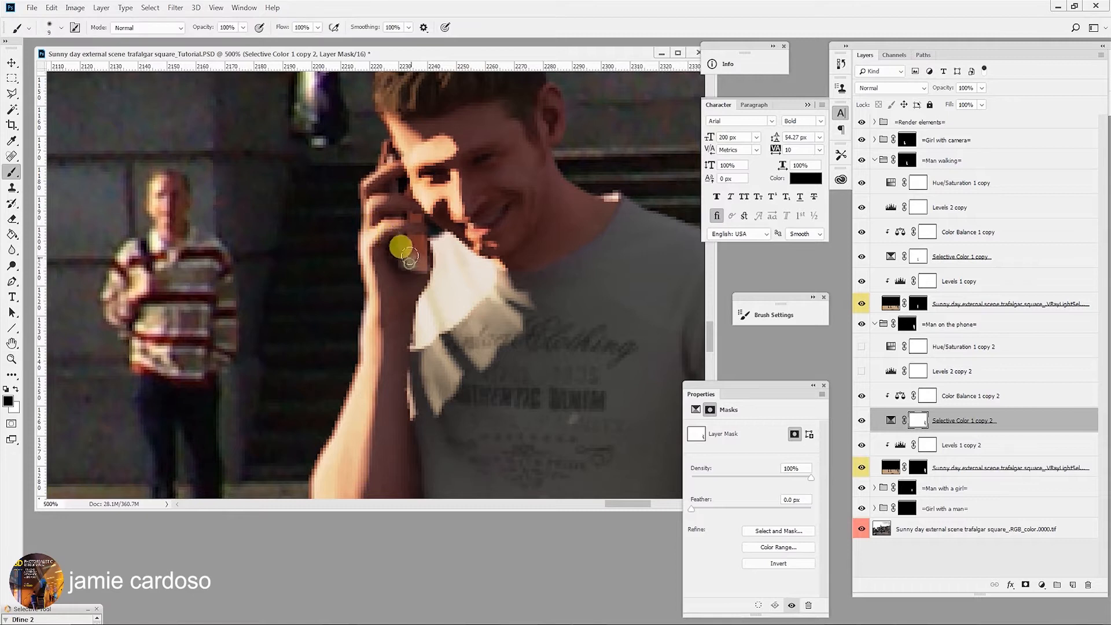
pyautogui.moveTo(411, 249)
pyautogui.mouseDown()
pyautogui.moveTo(415, 207)
pyautogui.moveTo(440, 263)
pyautogui.moveTo(393, 161)
pyautogui.moveTo(411, 291)
pyautogui.moveTo(476, 230)
pyautogui.mouseUp()
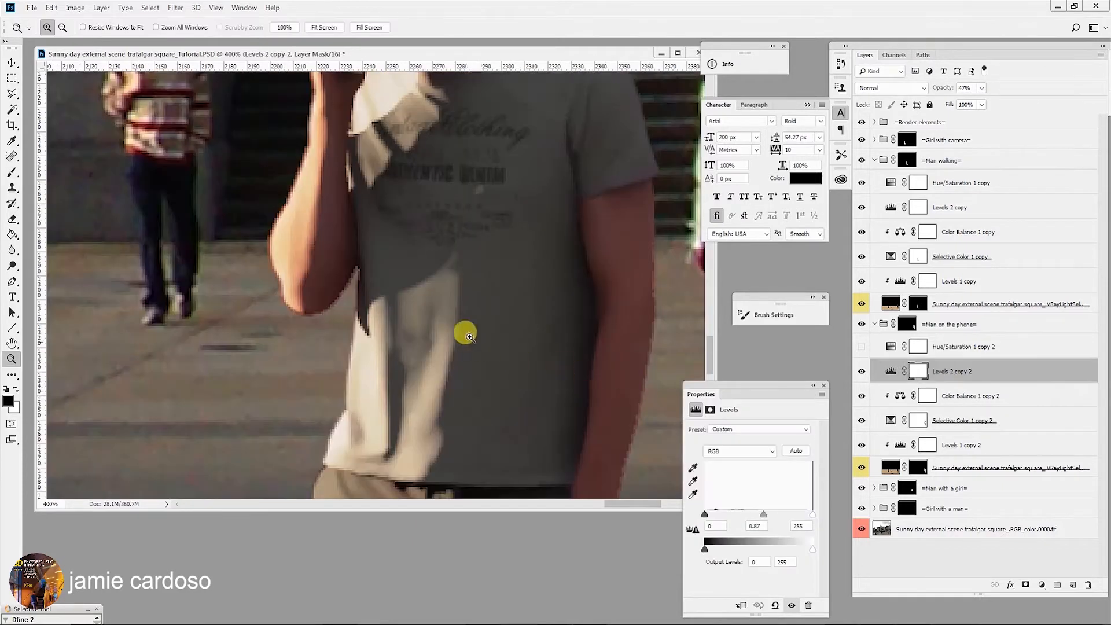
# - Set the midtone level of the Levels 2 copy 2 adjustment to 0.86 and check the whole composite
pyautogui.scroll(4, 477, 342)
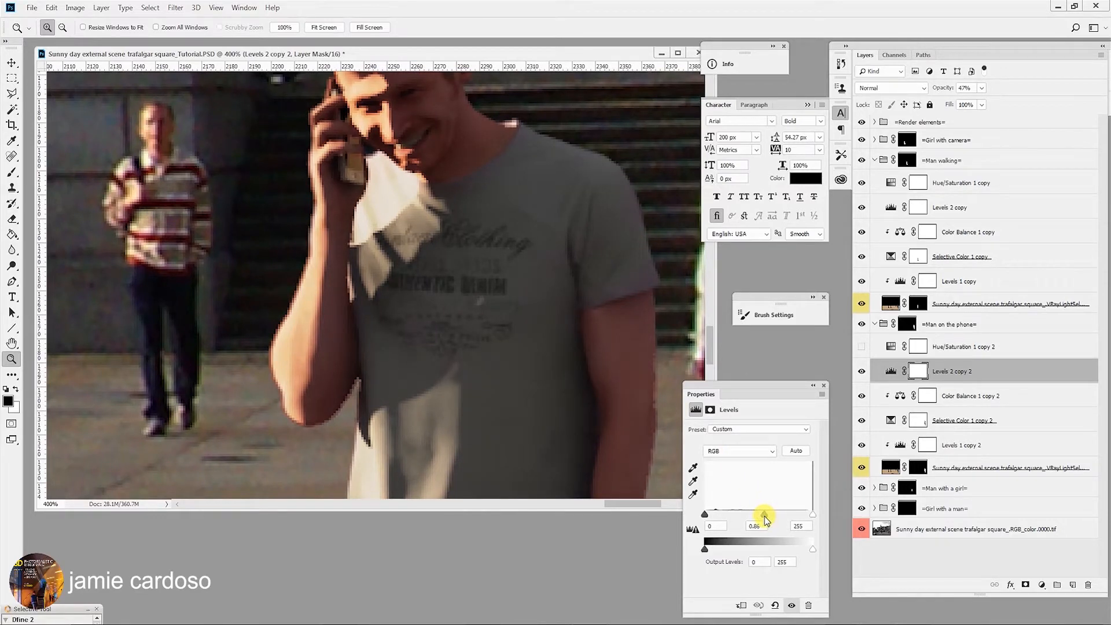
pyautogui.keyDown('alt'); pyautogui.click(470, 387); pyautogui.keyUp('alt')
pyautogui.keyDown('alt'); pyautogui.click(472, 389); pyautogui.keyUp('alt')
pyautogui.keyDown('alt'); pyautogui.click(473, 391); pyautogui.keyUp('alt')
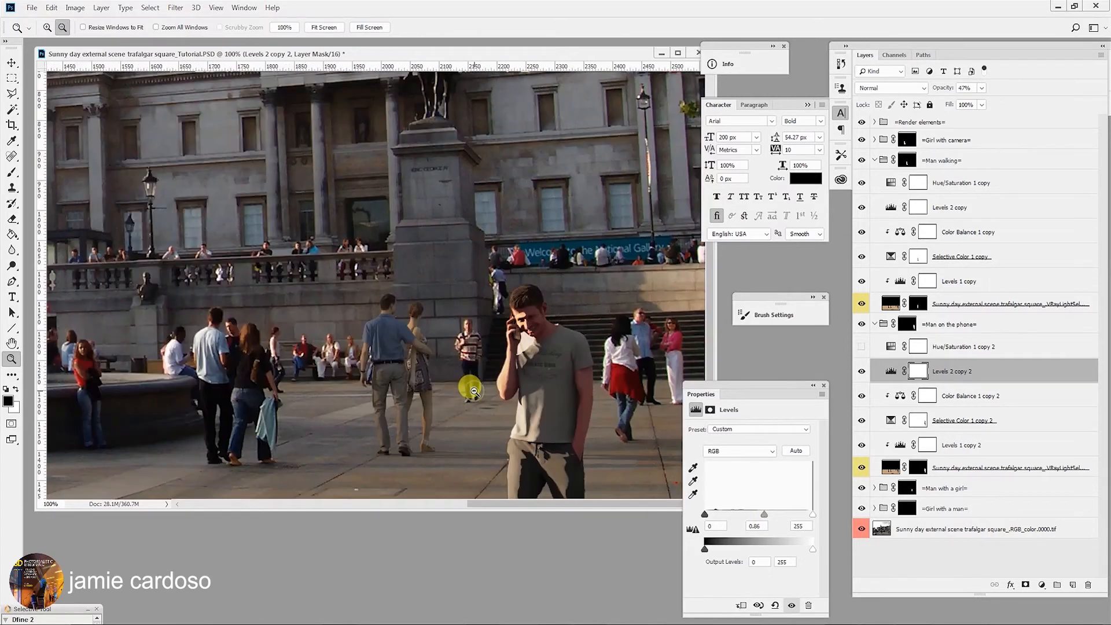
pyautogui.keyDown('alt'); pyautogui.click(474, 391); pyautogui.keyUp('alt')
pyautogui.keyDown('alt'); pyautogui.click(473, 391); pyautogui.keyUp('alt')
pyautogui.keyDown('alt'); pyautogui.click(473, 391); pyautogui.keyUp('alt')
pyautogui.keyDown('alt'); pyautogui.click(474, 391); pyautogui.keyUp('alt')
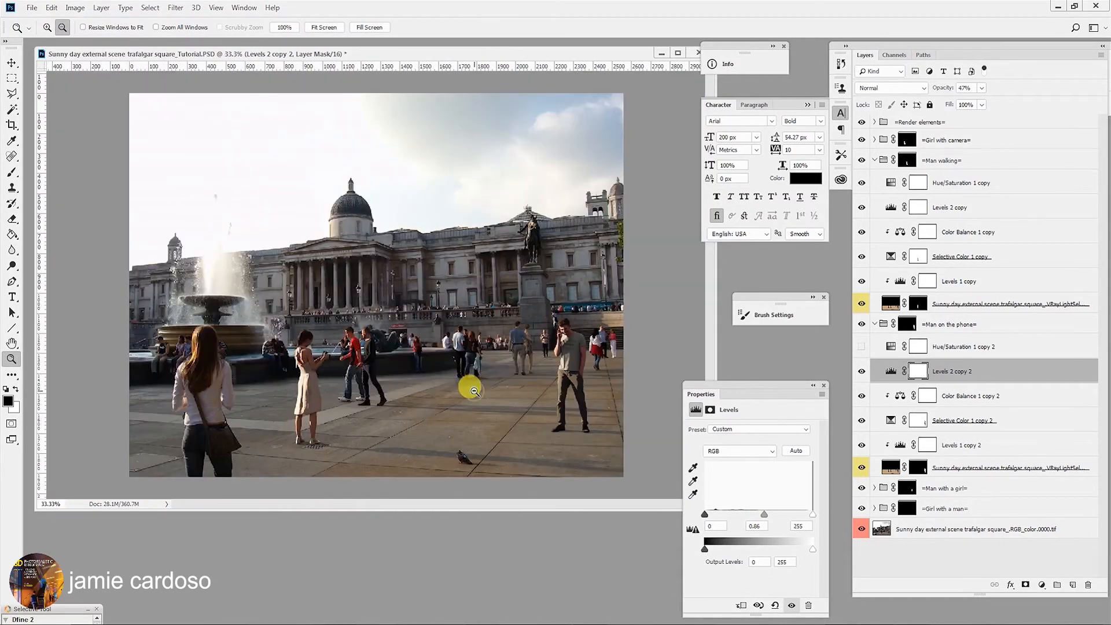
# - Show the Hue/Saturation 1 copy 2 adjustment in the Man on the phone group and set its saturation to -15
pyautogui.click(963, 347)
pyautogui.click(861, 347)
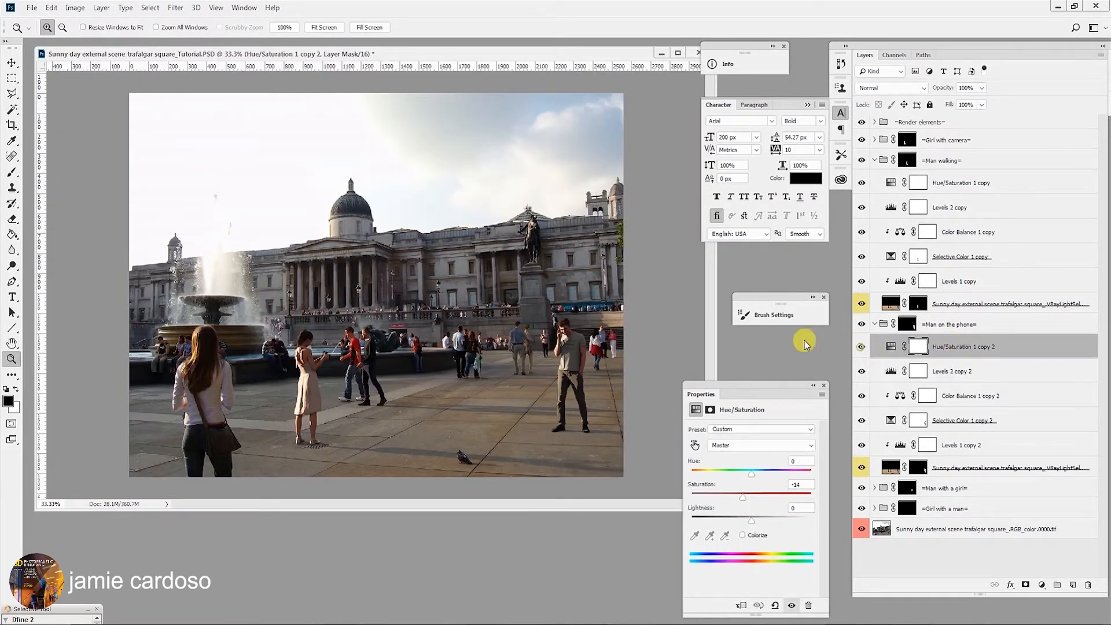
pyautogui.click(571, 350)
pyautogui.click(585, 354)
pyautogui.click(599, 356)
pyautogui.moveTo(605, 360); pyautogui.dragTo(481, 354)
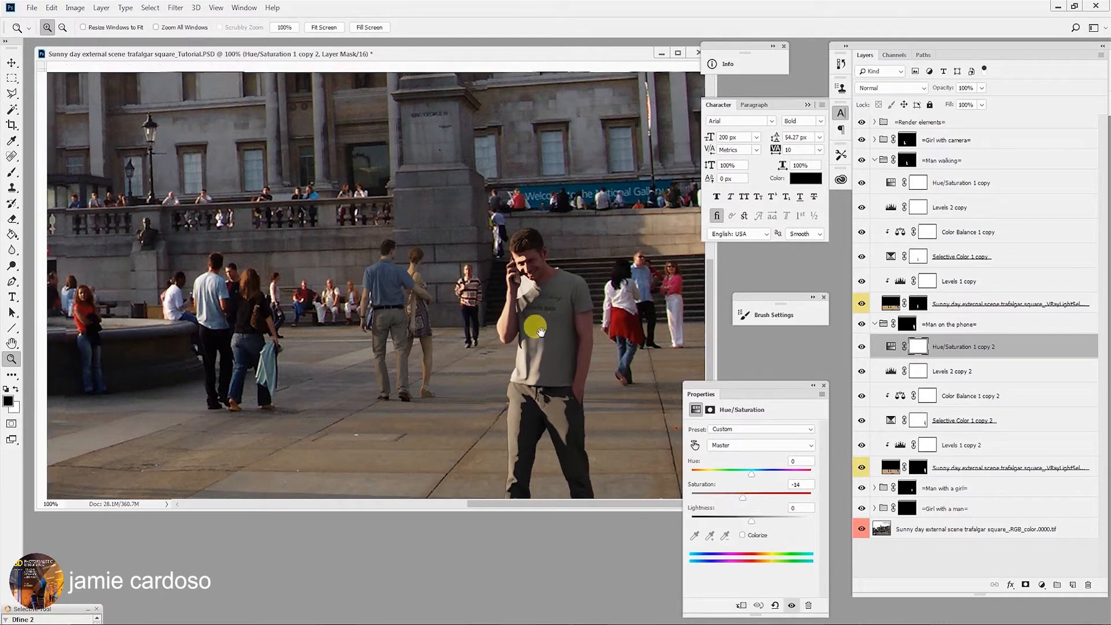
pyautogui.scroll(-3, 512, 253)
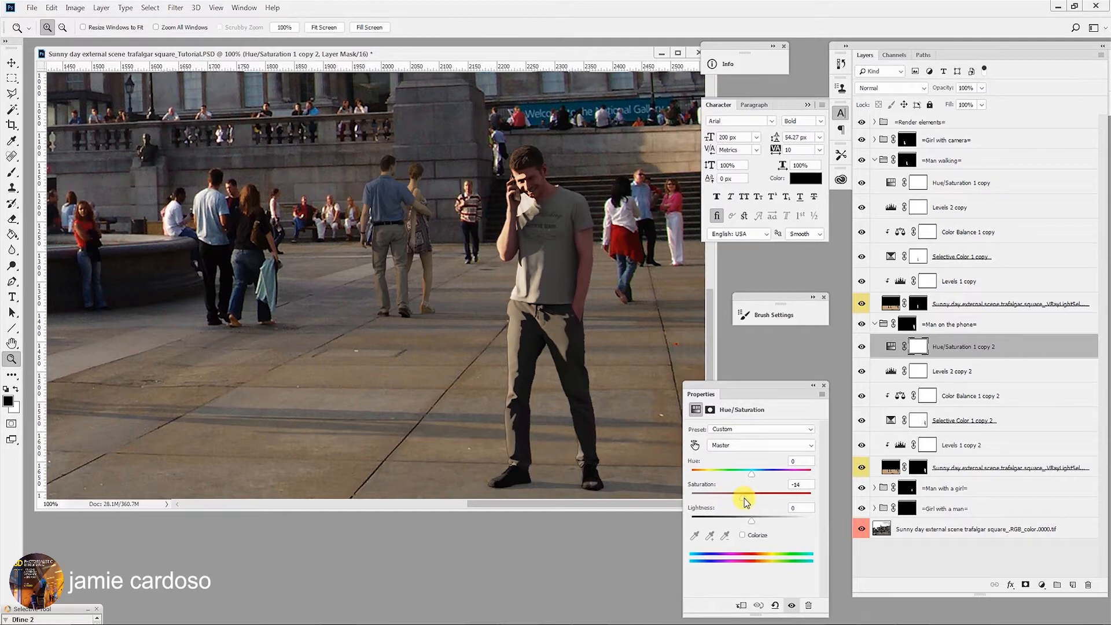
pyautogui.moveTo(746, 502); pyautogui.dragTo(747, 501)
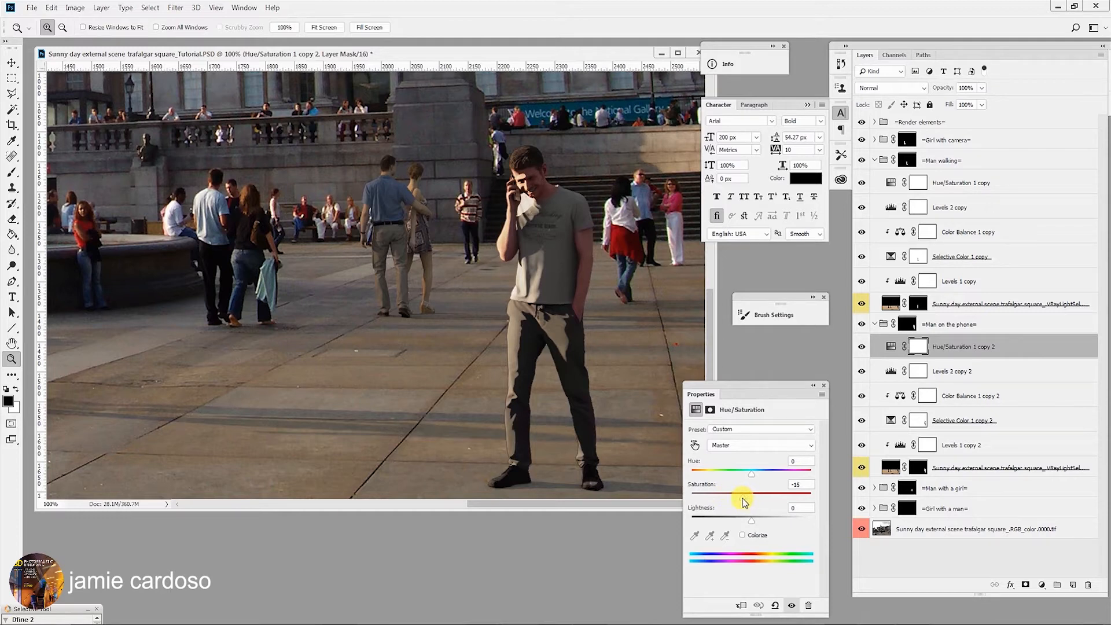
# - Select the mask of the Man on the phone group's sun light layer and compare the man's edges with the layer hidden and shown
pyautogui.click(658, 195)
pyautogui.click(658, 195)
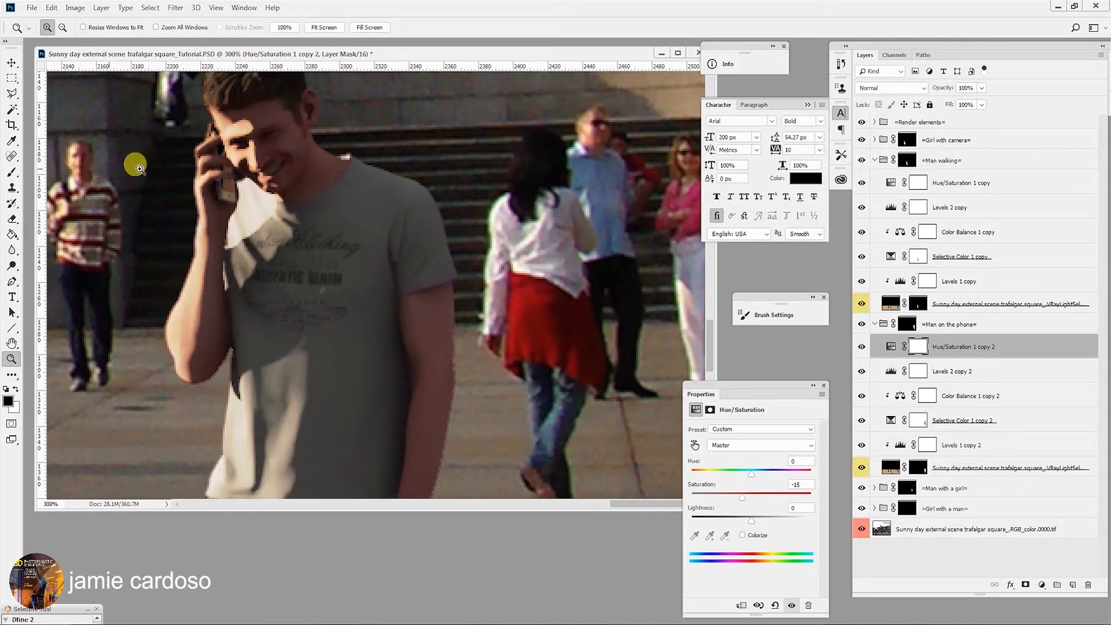
pyautogui.moveTo(426, 384); pyautogui.dragTo(482, 364)
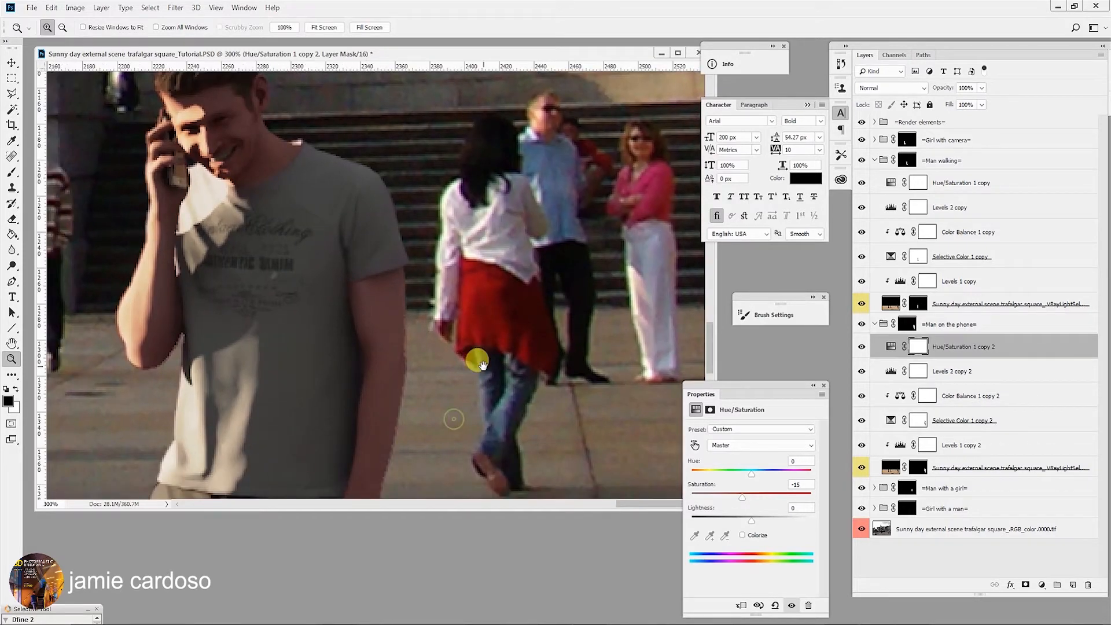
pyautogui.click(918, 471)
pyautogui.moveTo(410, 385); pyautogui.dragTo(390, 307)
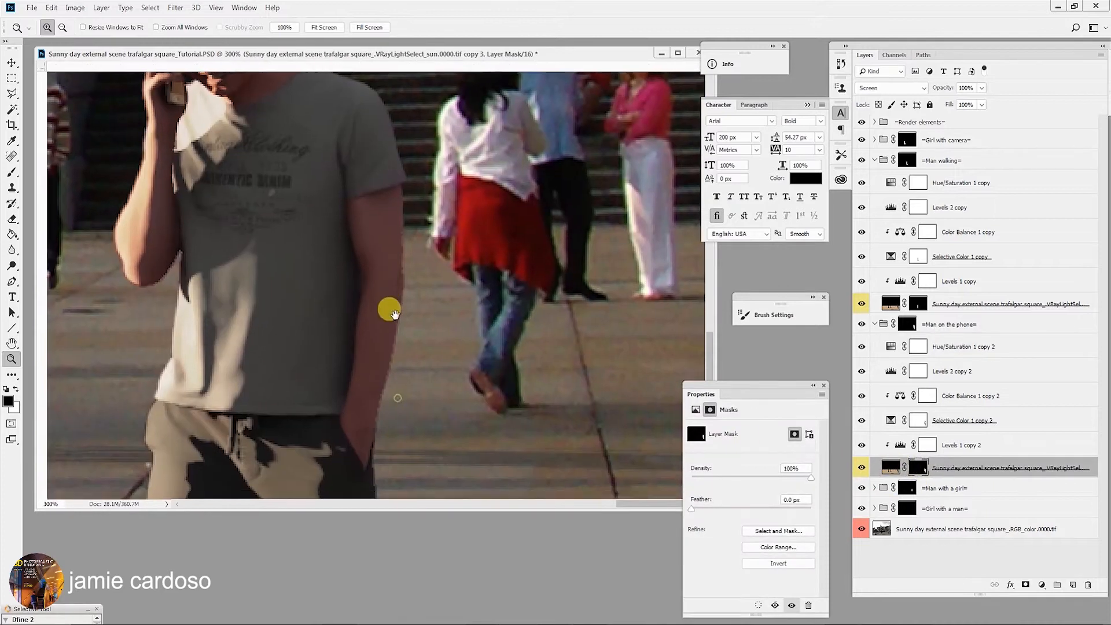
pyautogui.click(861, 469)
pyautogui.click(861, 469)
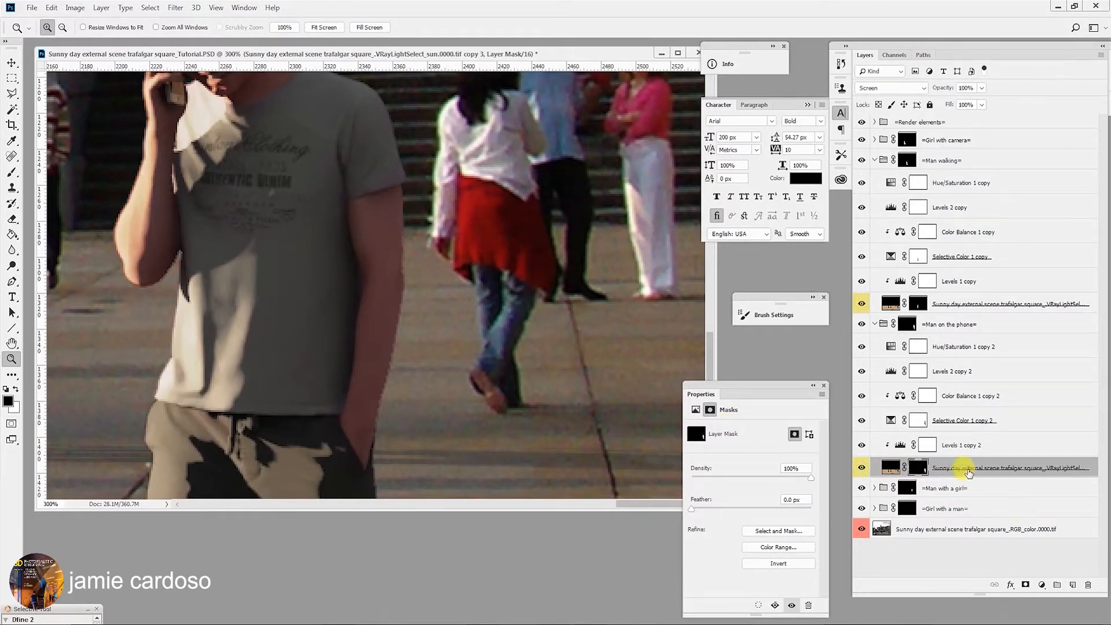
# - Paint black with an enlarged soft brush on the sun light layer's mask along the outer edge of the man's lowered arm
pyautogui.click(10, 172)
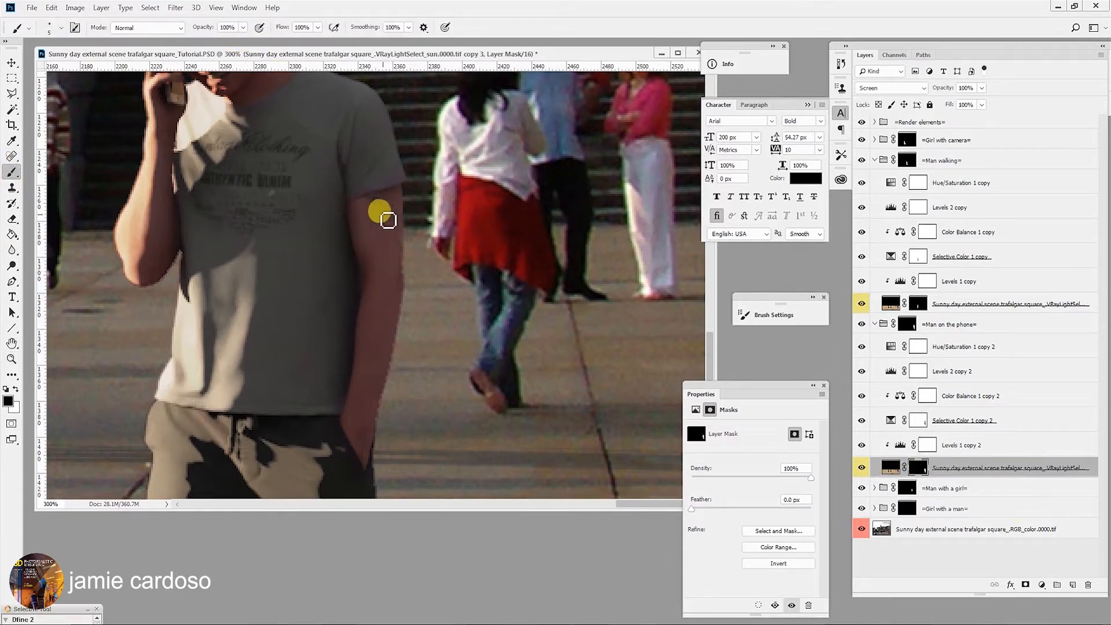
pyautogui.press(']')
pyautogui.moveTo(385, 217)
pyautogui.mouseDown()
pyautogui.moveTo(403, 242)
pyautogui.moveTo(396, 332)
pyautogui.moveTo(400, 323)
pyautogui.moveTo(368, 443)
pyautogui.moveTo(386, 390)
pyautogui.moveTo(389, 176)
pyautogui.moveTo(363, 456)
pyautogui.moveTo(380, 431)
pyautogui.moveTo(414, 419)
pyautogui.moveTo(427, 384)
pyautogui.mouseUp()
pyautogui.moveTo(428, 384); pyautogui.dragTo(436, 144)
pyautogui.moveTo(370, 229)
pyautogui.mouseDown()
pyautogui.moveTo(372, 329)
pyautogui.moveTo(393, 398)
pyautogui.mouseUp()
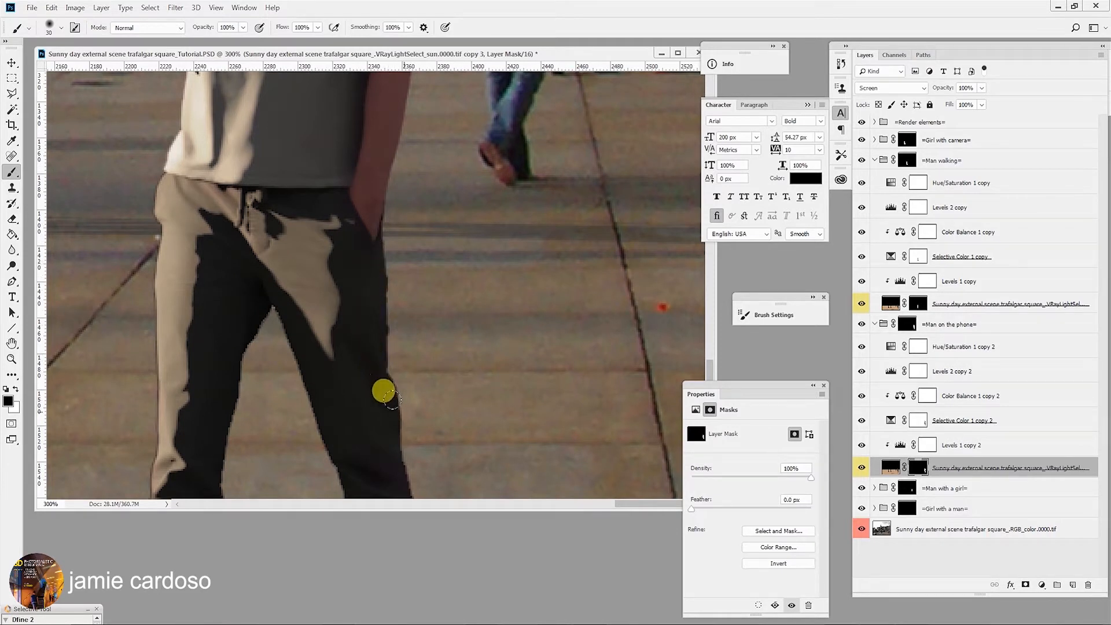
# - Paint black on the sun light layer's mask along the edges of the man's trouser legs and shoes, undoing one stray stroke
pyautogui.moveTo(262, 318)
pyautogui.mouseDown()
pyautogui.moveTo(262, 375)
pyautogui.moveTo(237, 393)
pyautogui.moveTo(297, 413)
pyautogui.mouseUp()
pyautogui.moveTo(281, 370)
pyautogui.mouseDown()
pyautogui.moveTo(307, 240)
pyautogui.moveTo(347, 343)
pyautogui.moveTo(426, 350)
pyautogui.moveTo(424, 299)
pyautogui.moveTo(434, 385)
pyautogui.moveTo(422, 323)
pyautogui.moveTo(453, 384)
pyautogui.moveTo(467, 172)
pyautogui.mouseUp()
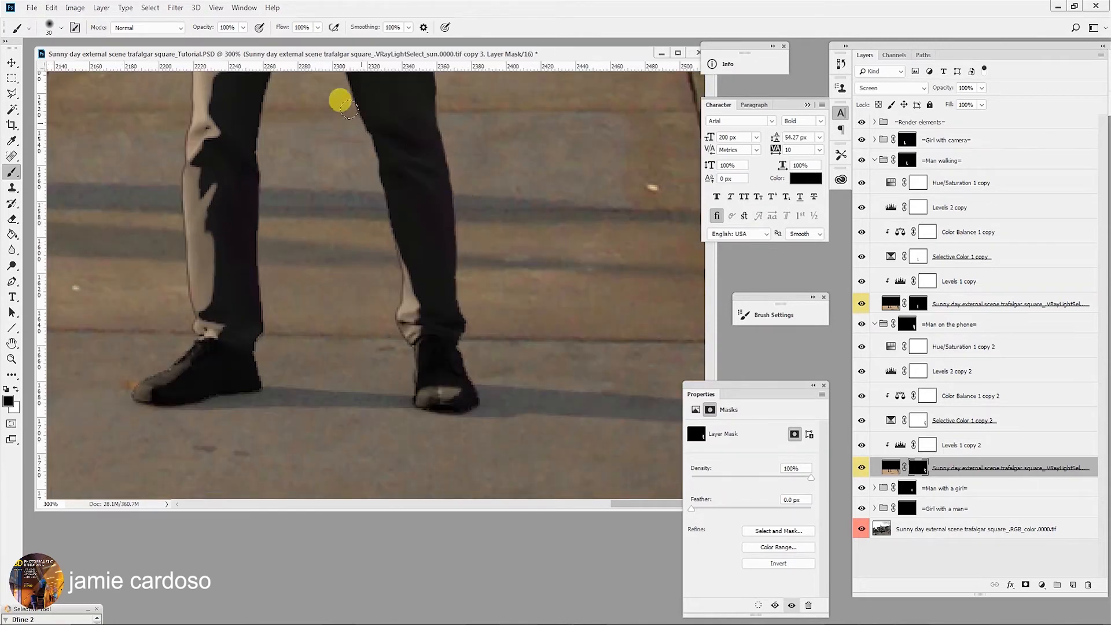
pyautogui.moveTo(367, 300); pyautogui.dragTo(365, 285)
pyautogui.hotkey('ctrl', 'z')
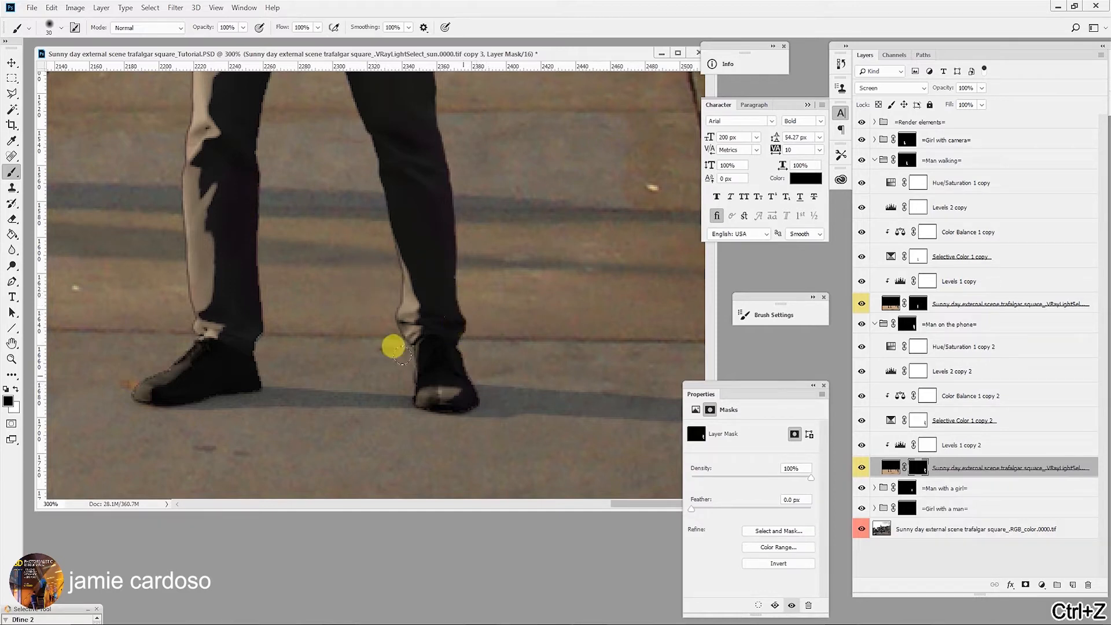
pyautogui.moveTo(250, 307)
pyautogui.mouseDown()
pyautogui.moveTo(245, 136)
pyautogui.moveTo(260, 333)
pyautogui.moveTo(250, 379)
pyautogui.moveTo(253, 350)
pyautogui.mouseUp()
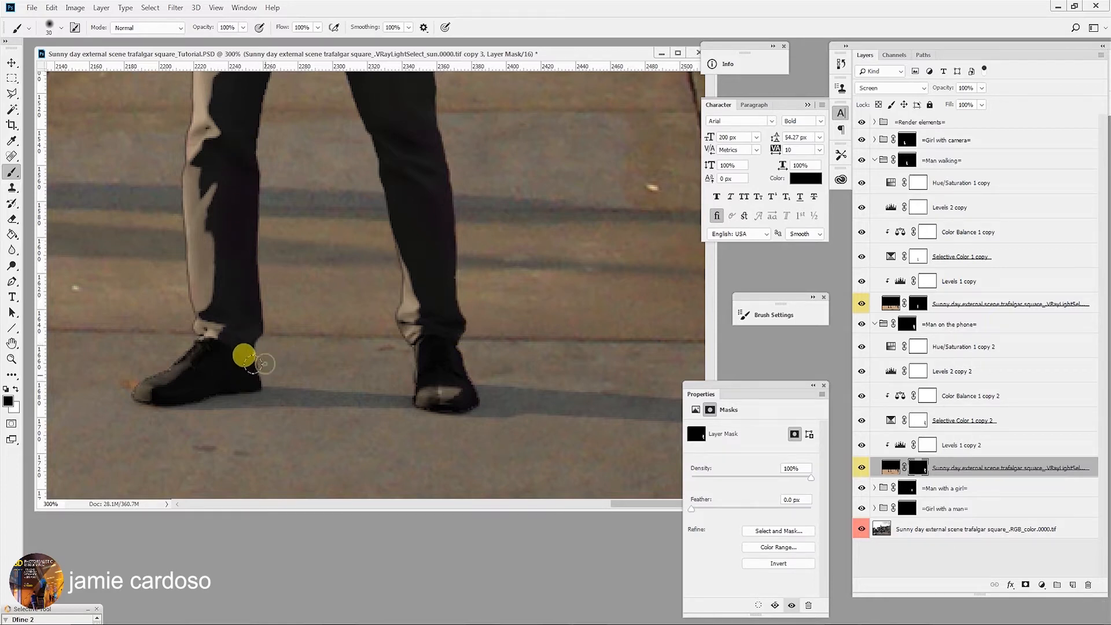
pyautogui.moveTo(232, 181)
pyautogui.mouseDown()
pyautogui.moveTo(267, 405)
pyautogui.moveTo(293, 242)
pyautogui.moveTo(313, 195)
pyautogui.moveTo(294, 176)
pyautogui.moveTo(322, 248)
pyautogui.moveTo(340, 488)
pyautogui.mouseUp()
pyautogui.moveTo(371, 220)
pyautogui.mouseDown()
pyautogui.moveTo(392, 328)
pyautogui.moveTo(301, 462)
pyautogui.moveTo(385, 261)
pyautogui.moveTo(413, 382)
pyautogui.moveTo(434, 292)
pyautogui.moveTo(442, 349)
pyautogui.mouseUp()
pyautogui.hotkey('ctrl', 'r')
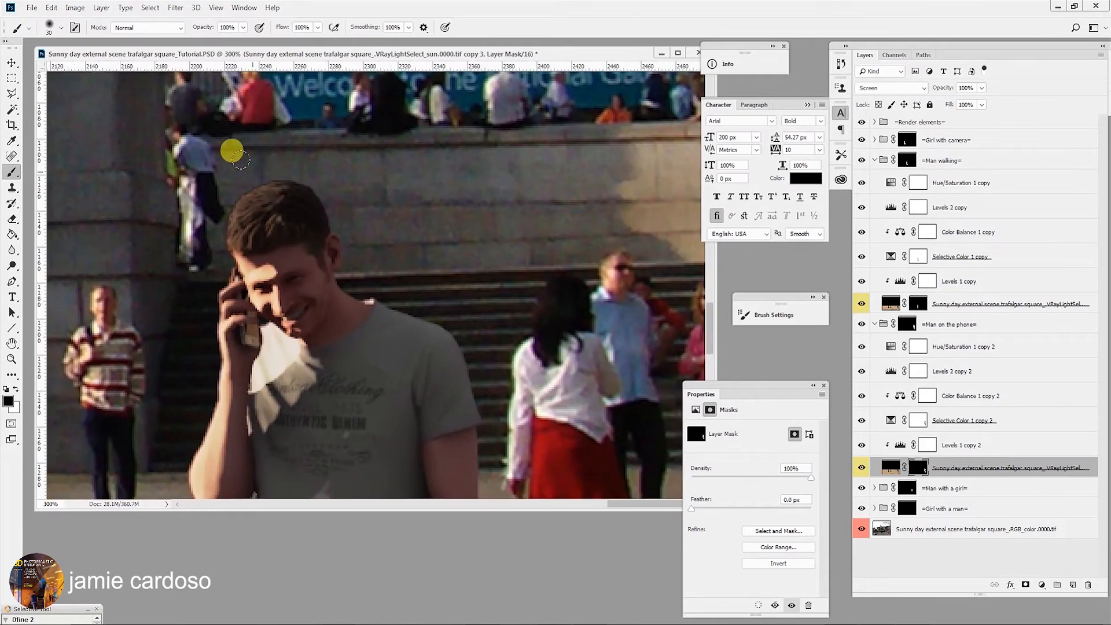
# - Touch up the sun light layer's mask around the man's head, painting white over his hair with a 10 px brush
pyautogui.moveTo(238, 162)
pyautogui.mouseDown()
pyautogui.moveTo(146, 163)
pyautogui.moveTo(217, 176)
pyautogui.moveTo(245, 152)
pyautogui.moveTo(269, 151)
pyautogui.moveTo(247, 146)
pyautogui.moveTo(210, 176)
pyautogui.moveTo(195, 234)
pyautogui.moveTo(188, 193)
pyautogui.moveTo(245, 198)
pyautogui.mouseUp()
pyautogui.press('[')
pyautogui.press('[')
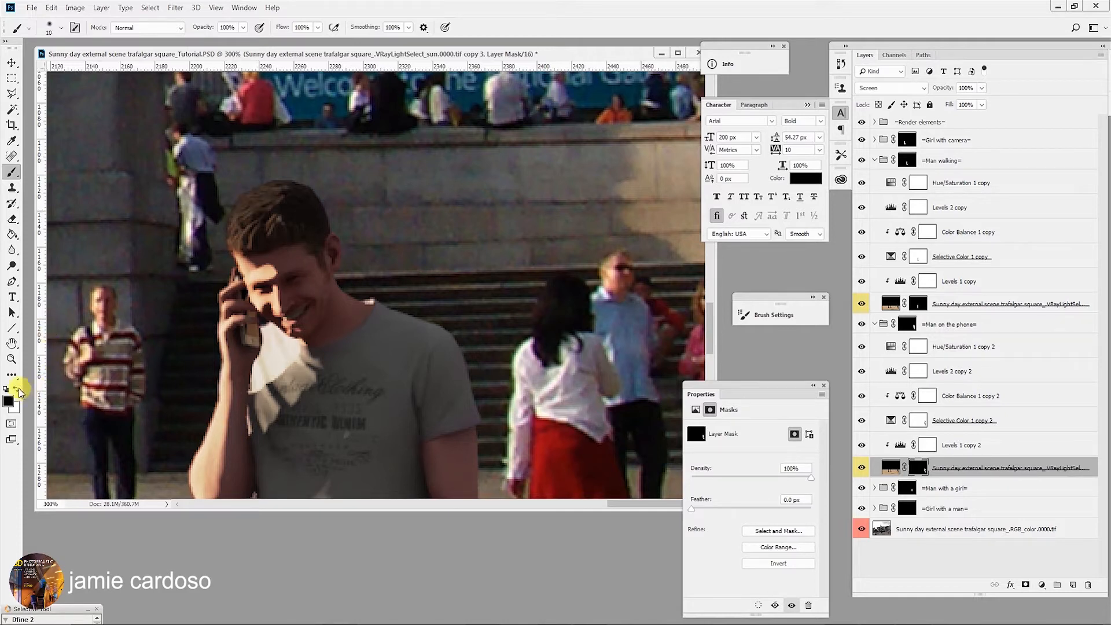
pyautogui.click(17, 390)
pyautogui.moveTo(232, 197)
pyautogui.mouseDown()
pyautogui.moveTo(278, 192)
pyautogui.moveTo(266, 196)
pyautogui.moveTo(281, 194)
pyautogui.moveTo(285, 212)
pyautogui.moveTo(237, 246)
pyautogui.moveTo(281, 219)
pyautogui.mouseUp()
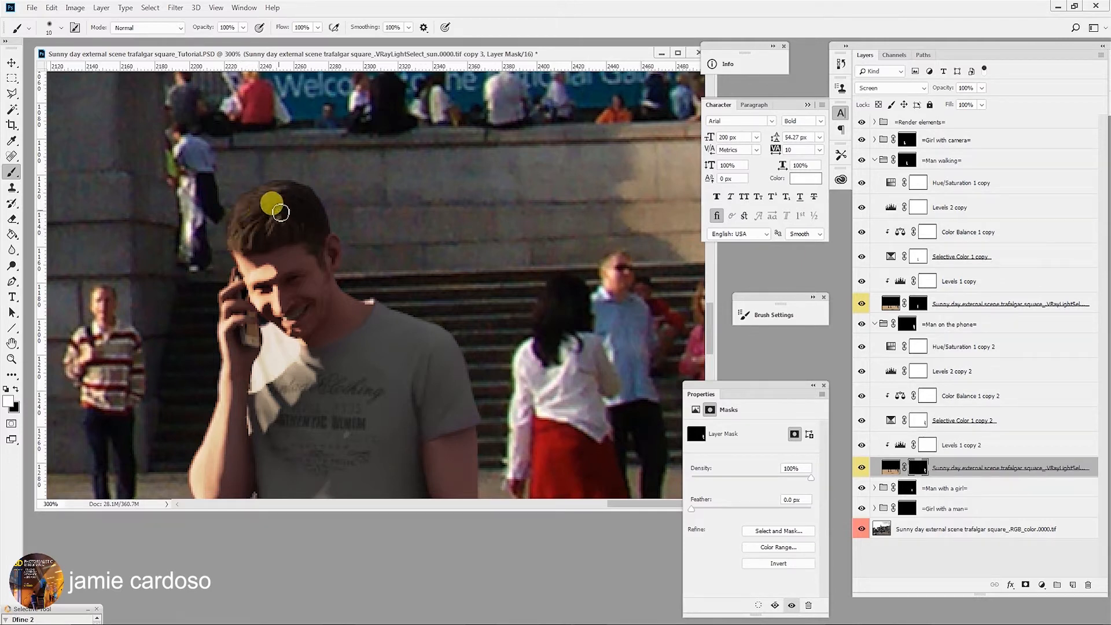
# - Inspect the man on the phone's head, arm and shirt up close and within the whole composite
pyautogui.press('z')
pyautogui.keyDown('alt'); pyautogui.click(315, 208); pyautogui.keyUp('alt')
pyautogui.keyDown('alt'); pyautogui.click(293, 203); pyautogui.keyUp('alt')
pyautogui.keyDown('alt'); pyautogui.click(293, 204); pyautogui.keyUp('alt')
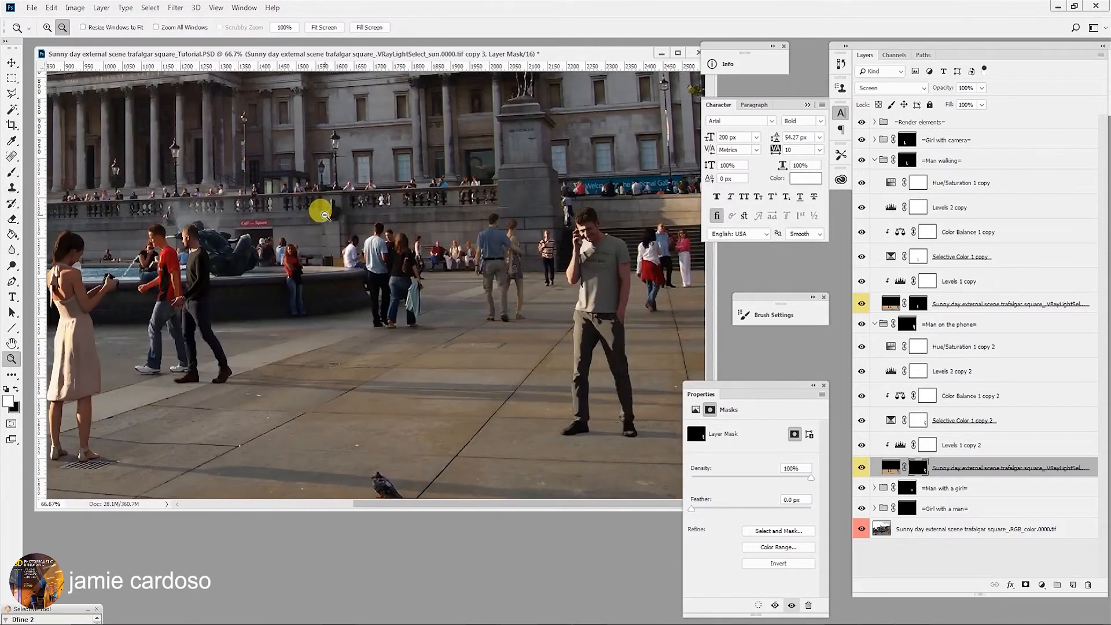
pyautogui.scroll(-1, 310, 166)
pyautogui.click(596, 228)
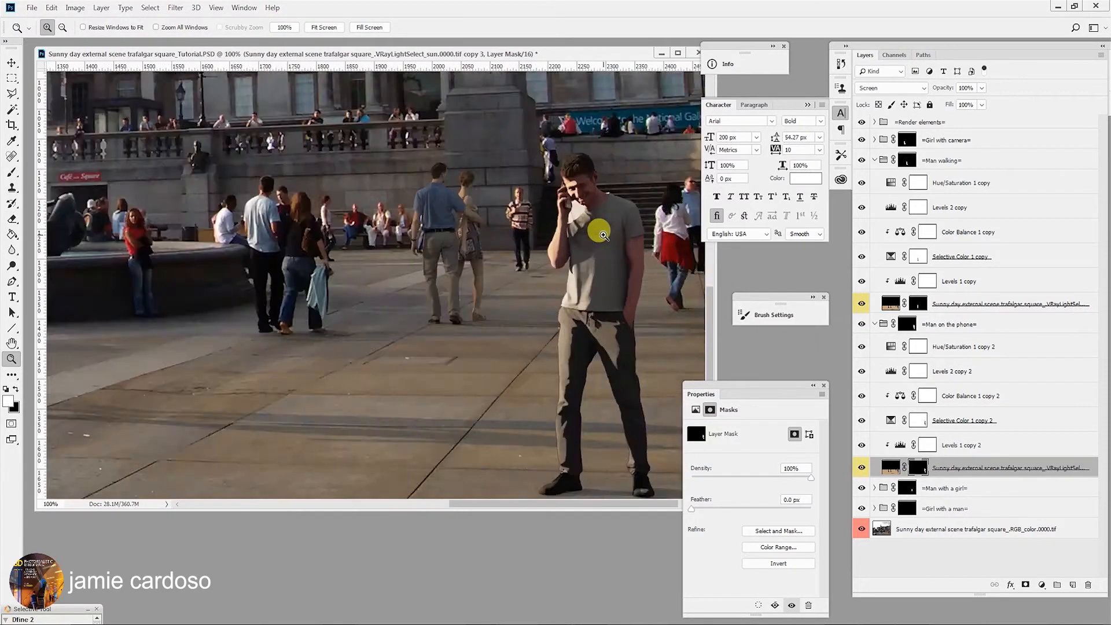
pyautogui.click(599, 232)
pyautogui.click(594, 156)
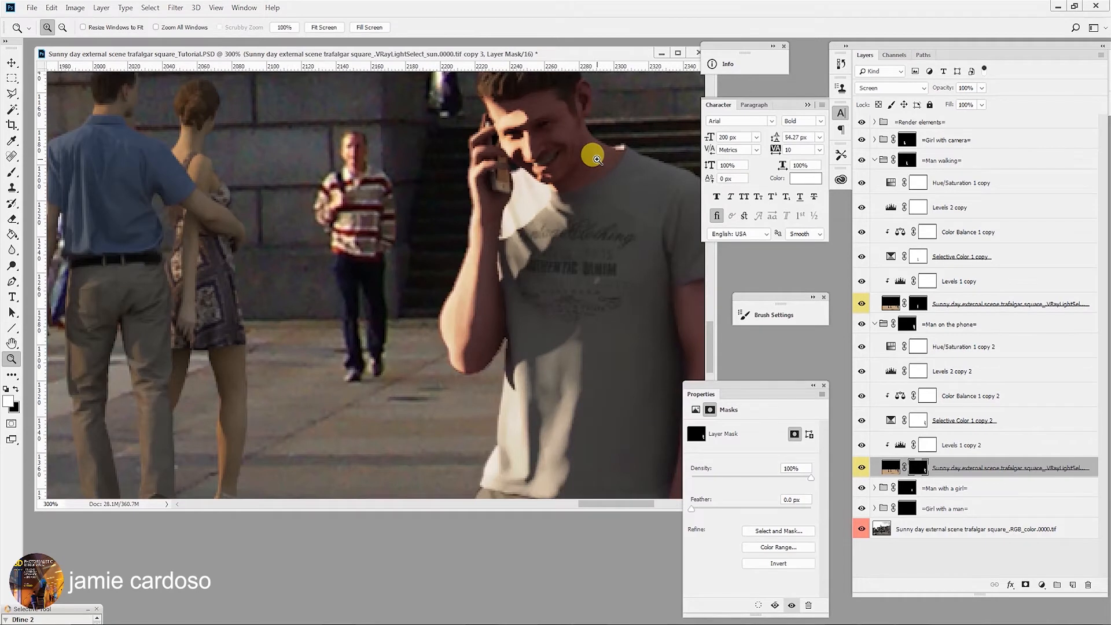
pyautogui.moveTo(594, 156); pyautogui.dragTo(385, 179)
pyautogui.keyDown('alt'); pyautogui.click(443, 322); pyautogui.keyUp('alt')
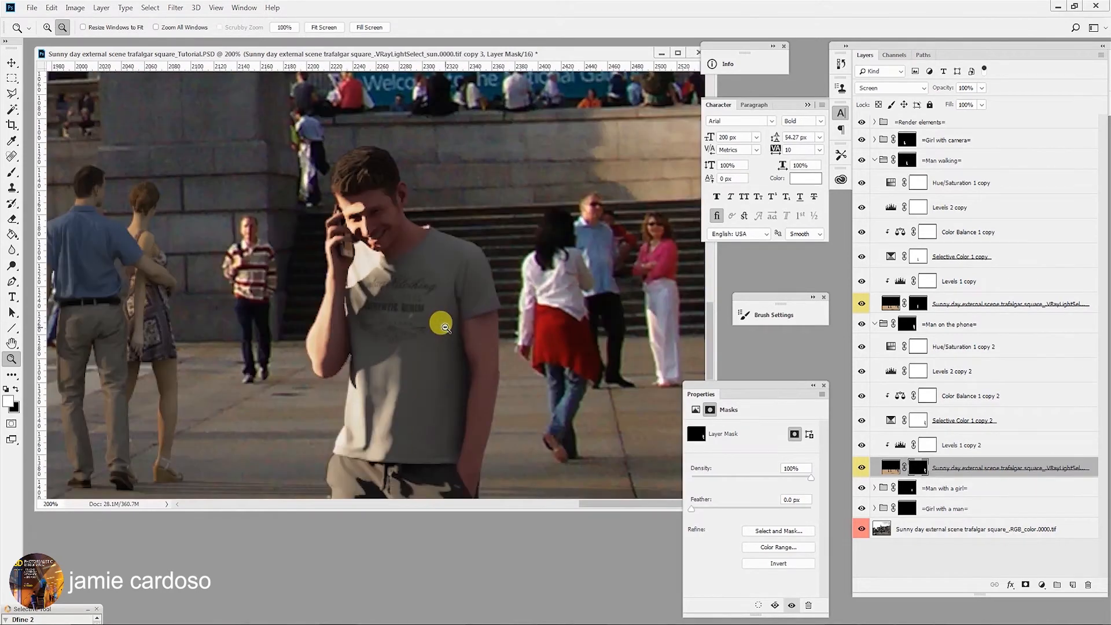
pyautogui.keyDown('alt'); pyautogui.click(444, 327); pyautogui.keyUp('alt')
pyautogui.keyDown('alt'); pyautogui.click(442, 324); pyautogui.keyUp('alt')
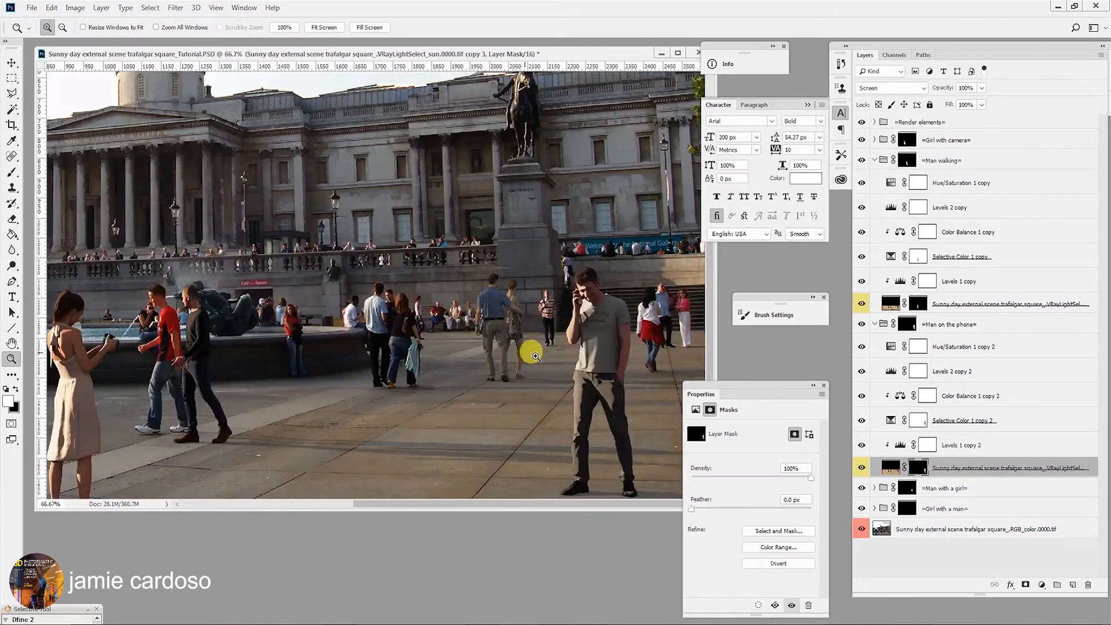
pyautogui.keyDown('alt'); pyautogui.click(552, 373); pyautogui.keyUp('alt')
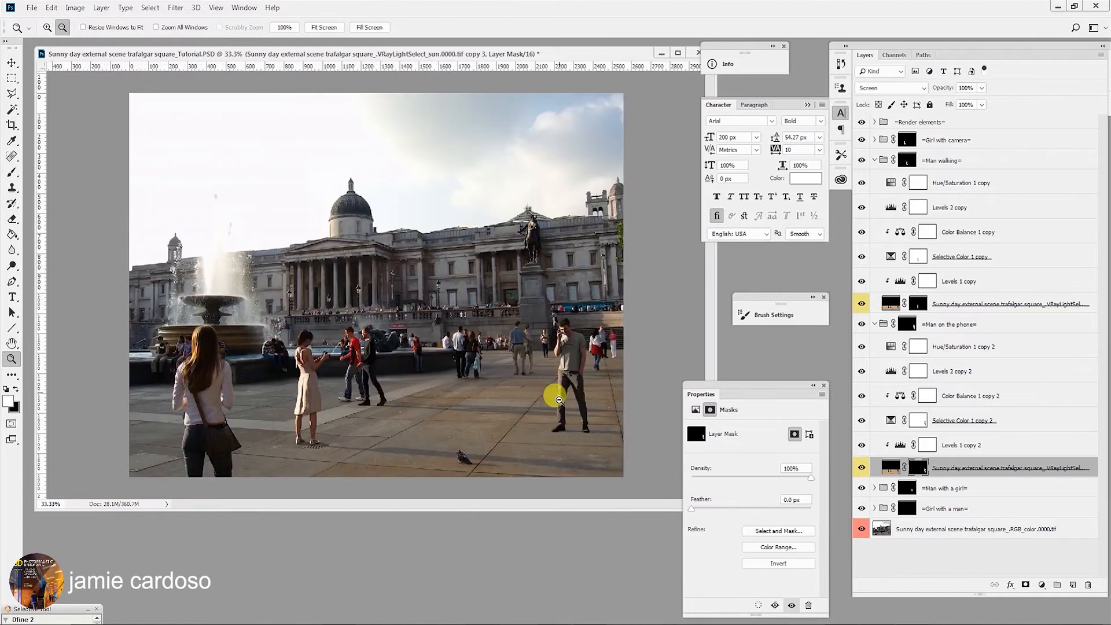
# - Compare the man's trouser legs with the Man on the phone group's sun light layer hidden and shown
pyautogui.click(588, 427)
pyautogui.click(593, 427)
pyautogui.click(595, 428)
pyautogui.click(595, 429)
pyautogui.click(596, 429)
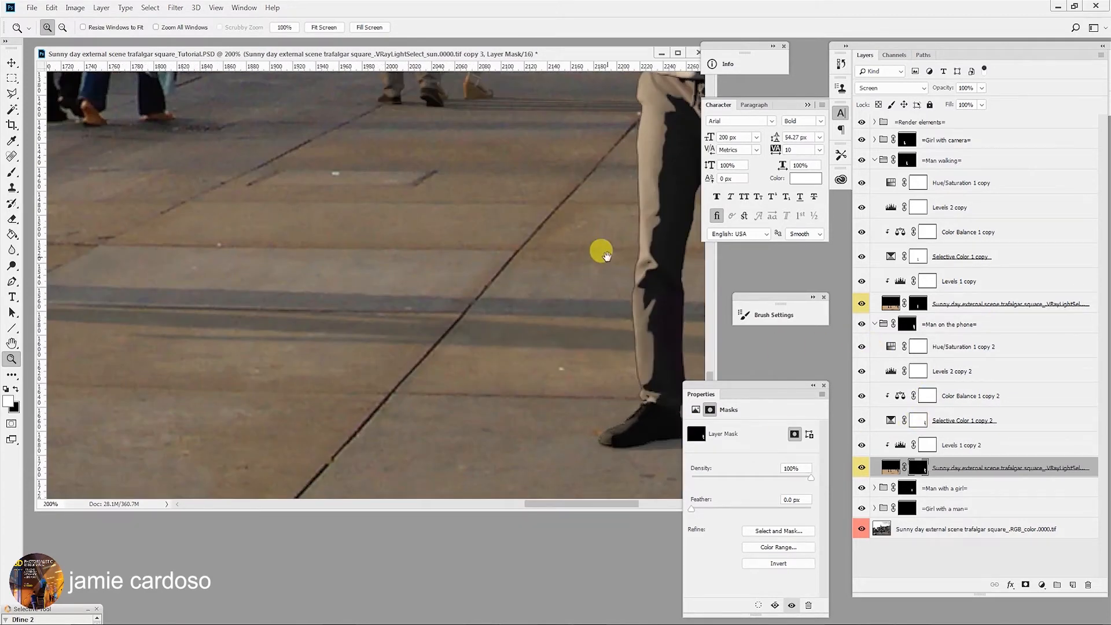
pyautogui.moveTo(600, 249); pyautogui.dragTo(248, 307)
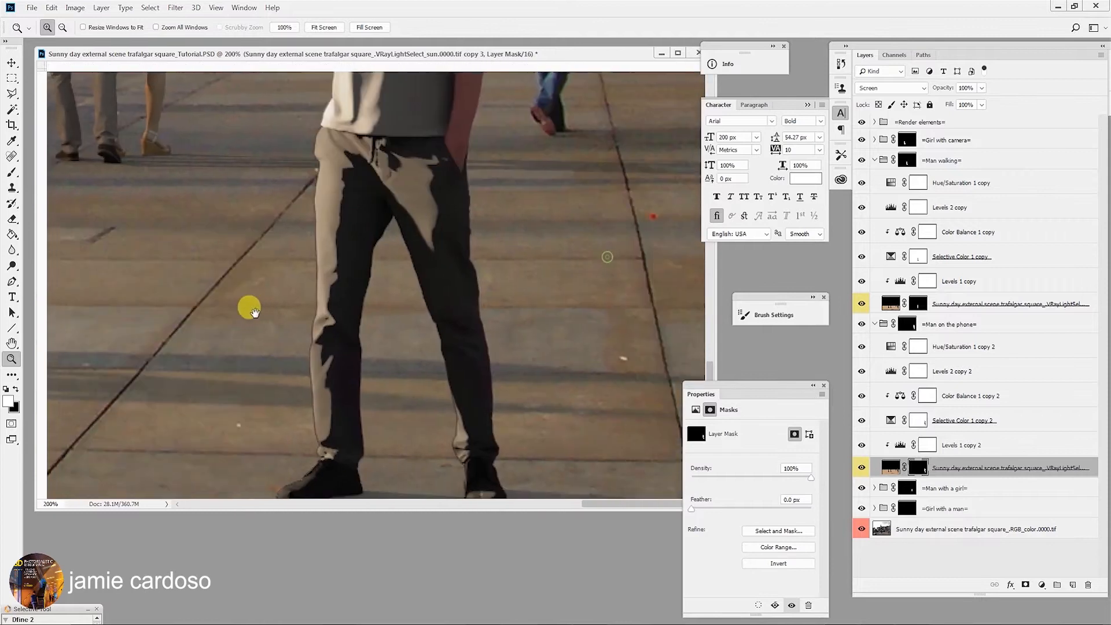
pyautogui.click(862, 467)
pyautogui.click(862, 468)
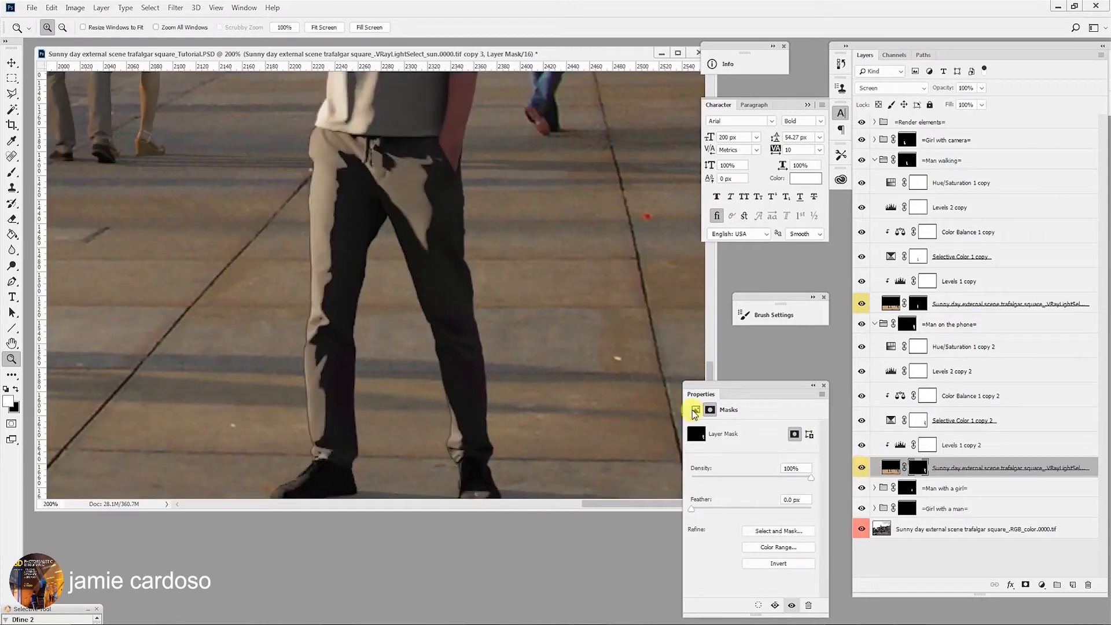
# - Paint white with a small 7 px brush on the sun light layer's mask along the sunlit trouser leg's outer edge, from knee to hip
pyautogui.click(305, 257)
pyautogui.click(305, 258)
pyautogui.click(307, 259)
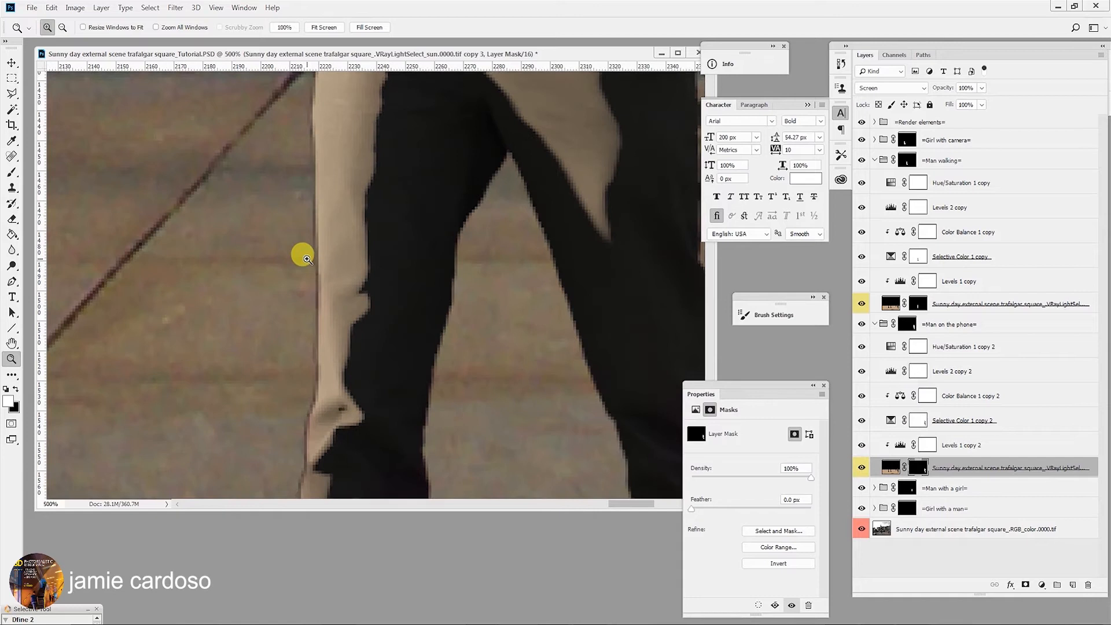
pyautogui.click(324, 173)
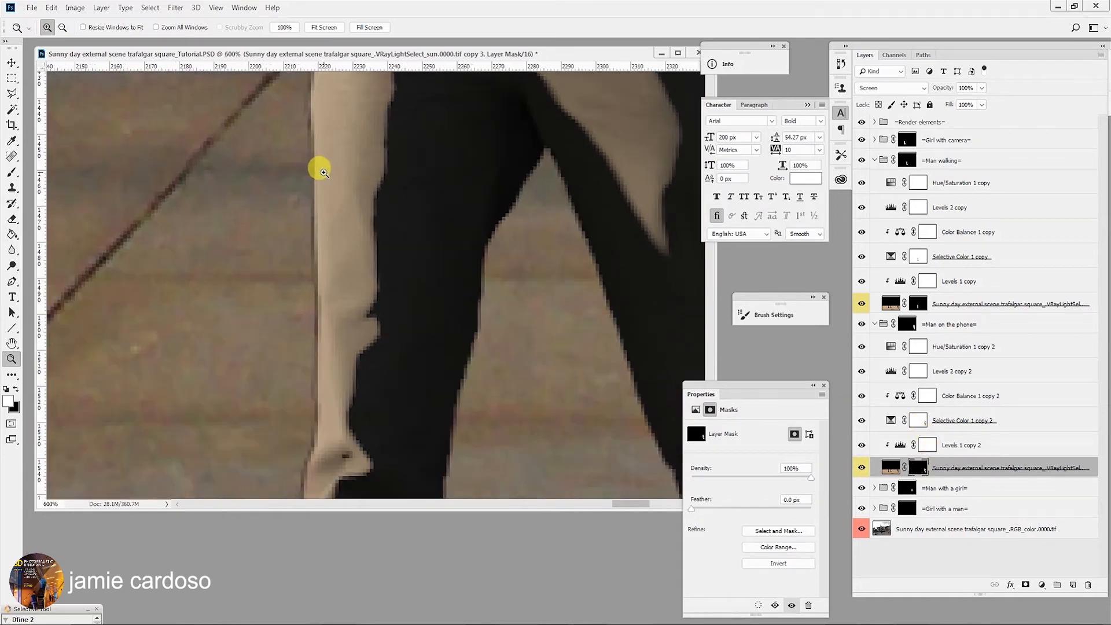
pyautogui.press('b')
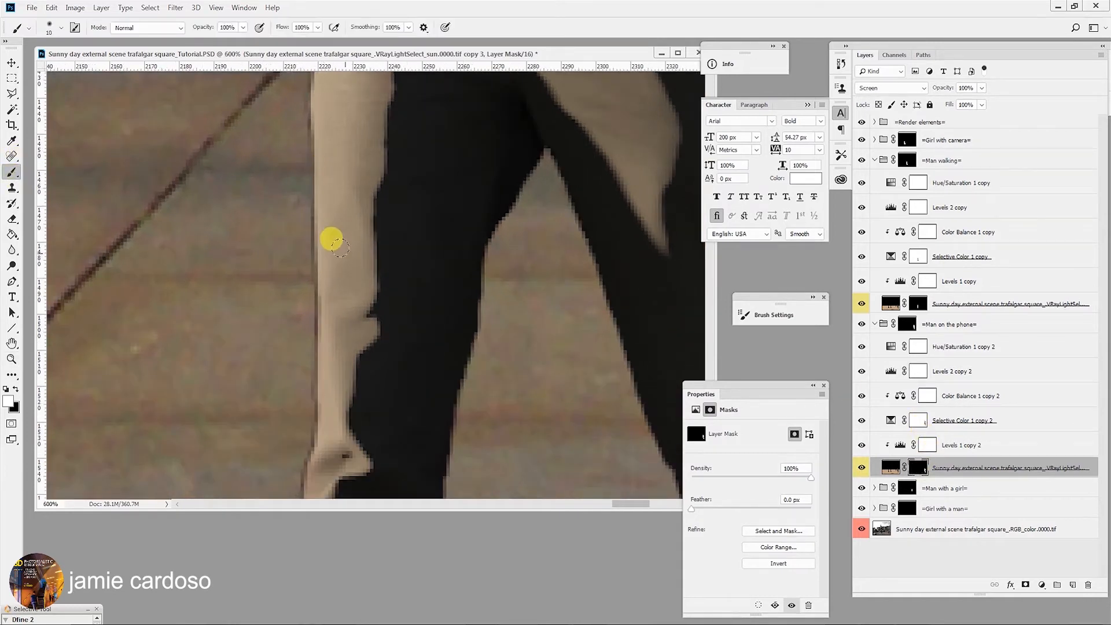
pyautogui.press('[')
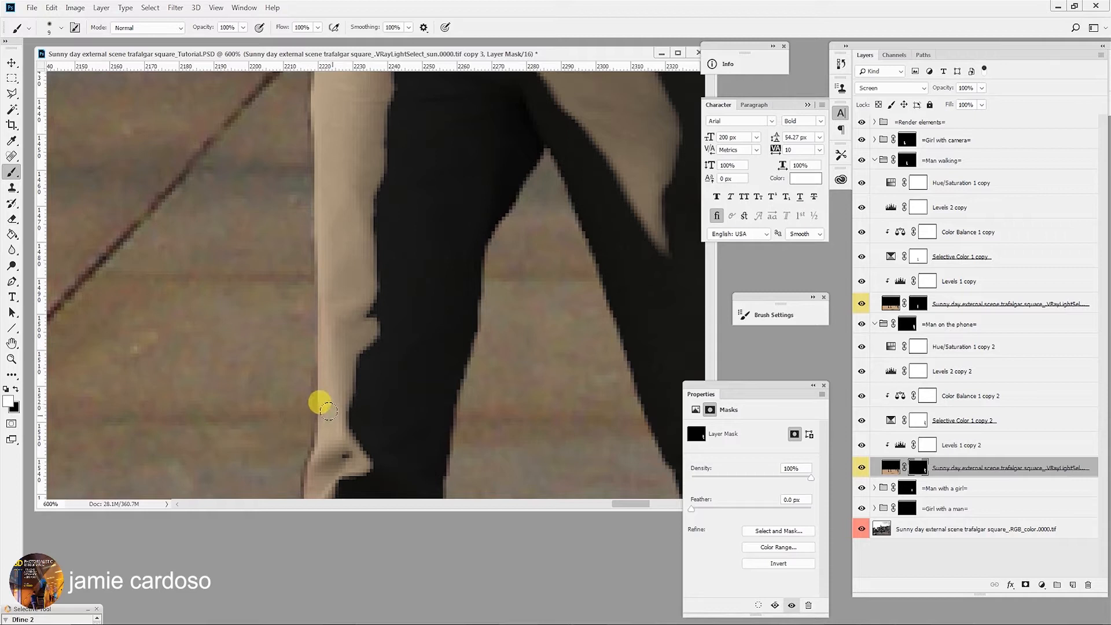
pyautogui.moveTo(334, 408); pyautogui.dragTo(358, 240)
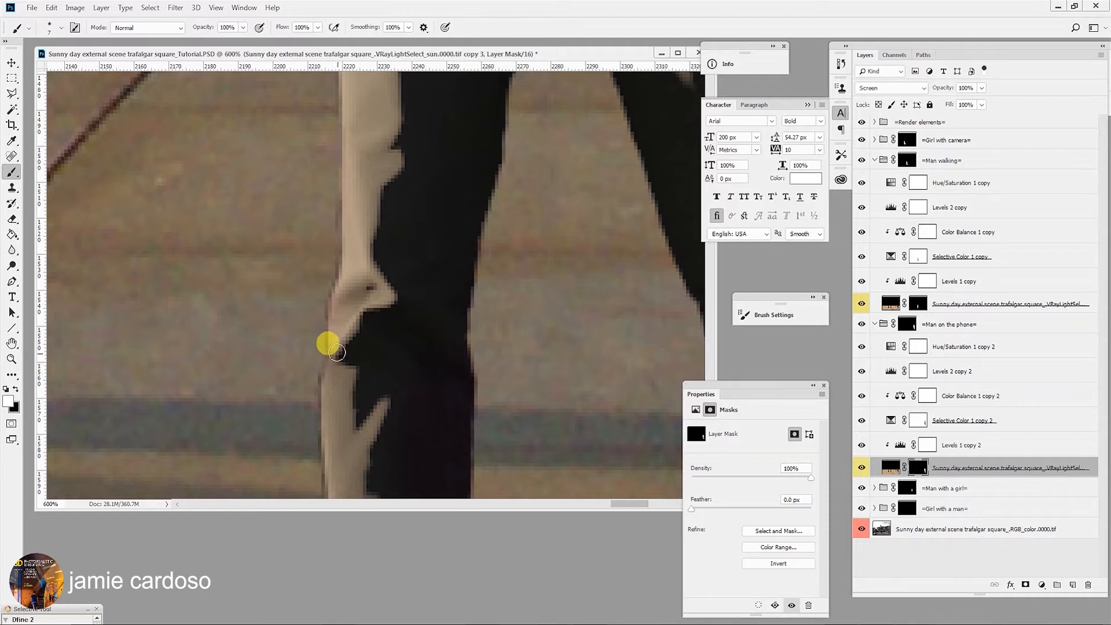
pyautogui.moveTo(366, 137); pyautogui.dragTo(365, 372)
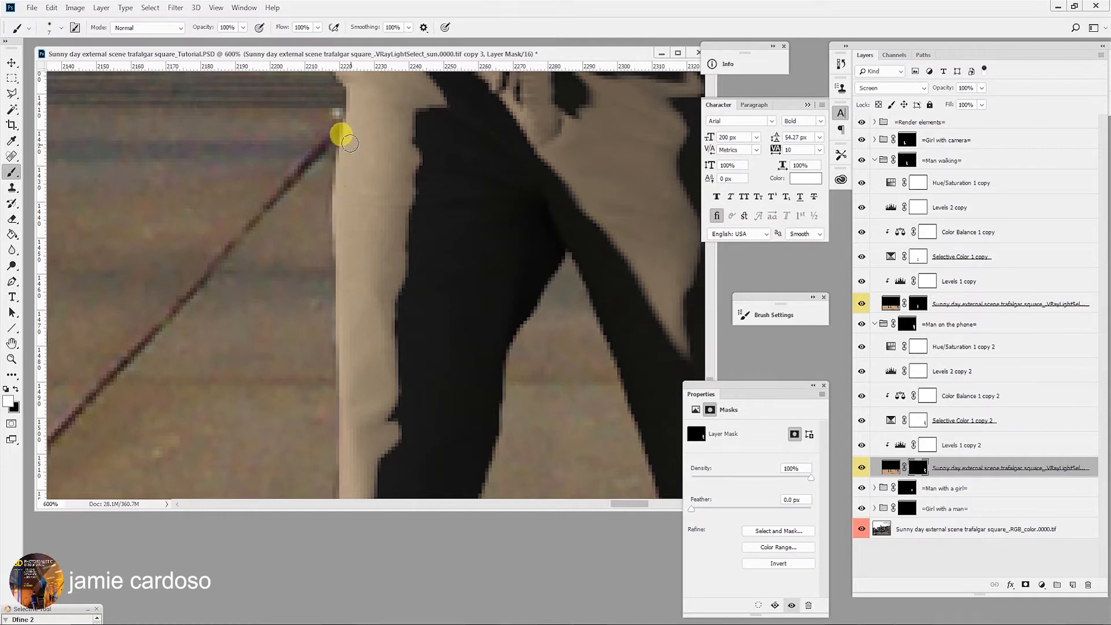
pyautogui.moveTo(354, 120); pyautogui.dragTo(354, 255)
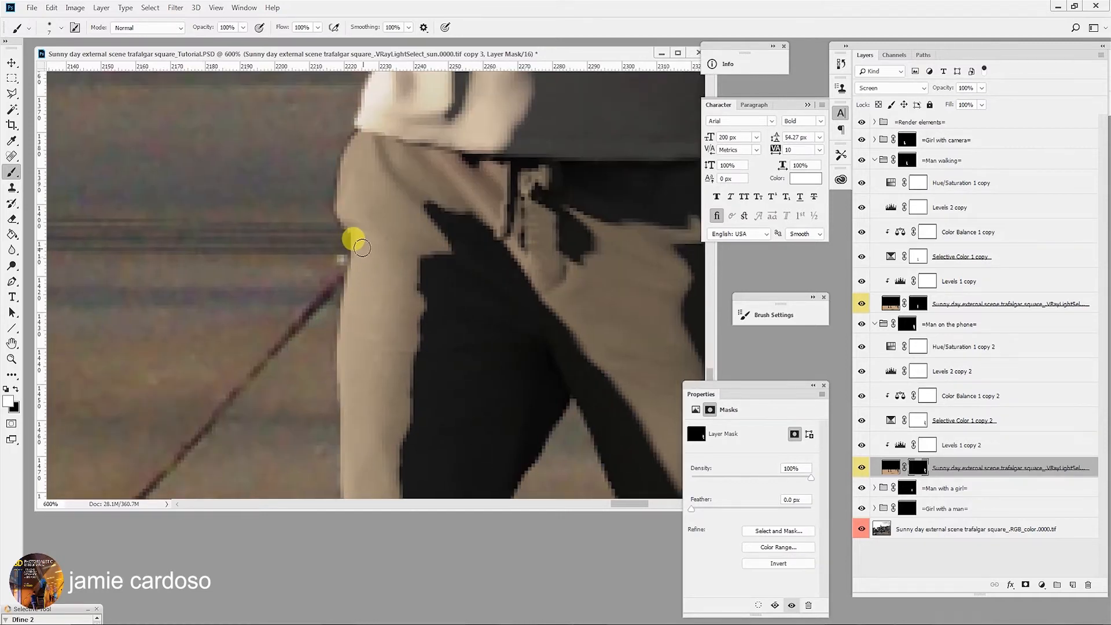
pyautogui.moveTo(346, 215); pyautogui.dragTo(351, 161)
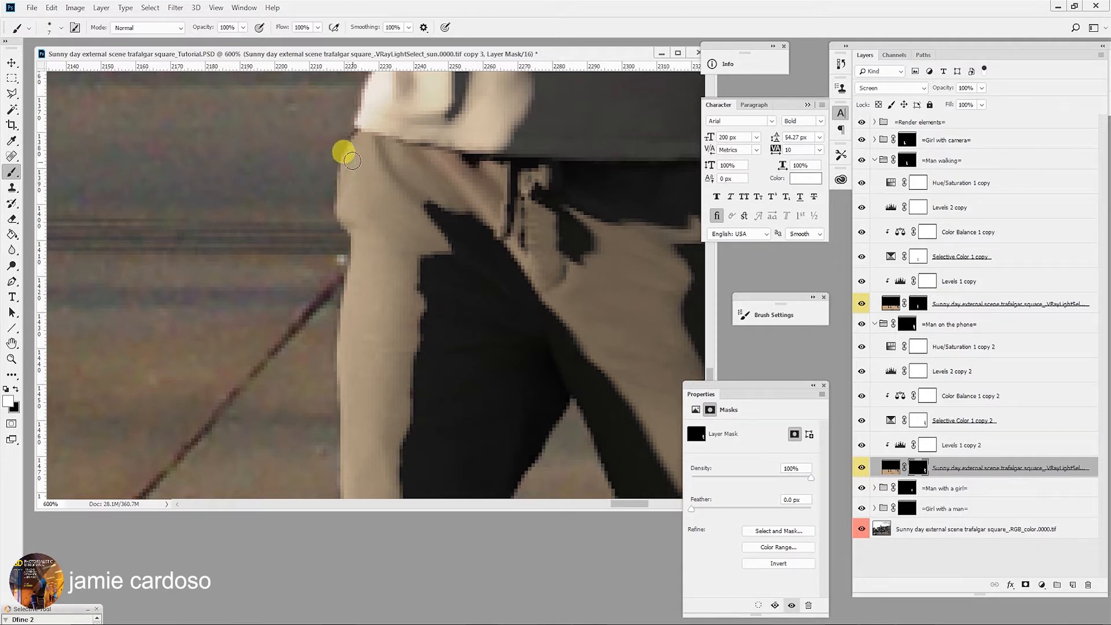
pyautogui.moveTo(363, 133); pyautogui.dragTo(346, 160)
# - Paint white on the sun light layer's mask along the outer edge of the sunlit lower leg, from the knee towards the shoe
pyautogui.moveTo(392, 353); pyautogui.dragTo(393, 81)
pyautogui.moveTo(394, 330); pyautogui.dragTo(401, 75)
pyautogui.moveTo(382, 146); pyautogui.dragTo(360, 140)
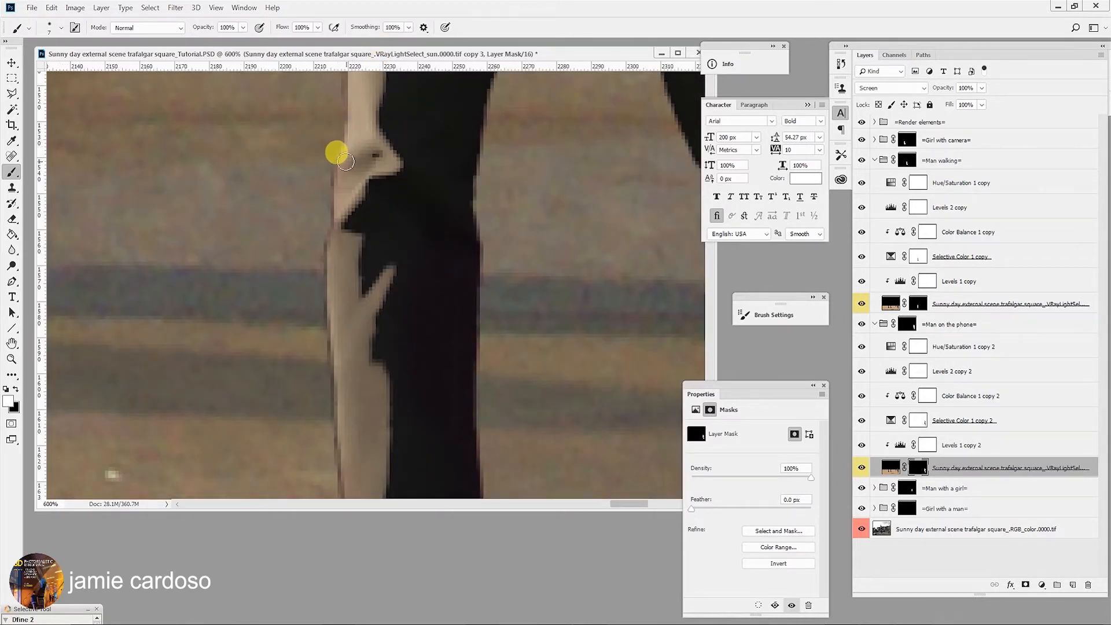
pyautogui.moveTo(342, 176)
pyautogui.mouseDown()
pyautogui.moveTo(340, 329)
pyautogui.moveTo(336, 303)
pyautogui.moveTo(336, 315)
pyautogui.moveTo(342, 337)
pyautogui.moveTo(353, 328)
pyautogui.moveTo(309, 289)
pyautogui.moveTo(375, 427)
pyautogui.moveTo(390, 227)
pyautogui.moveTo(359, 151)
pyautogui.mouseUp()
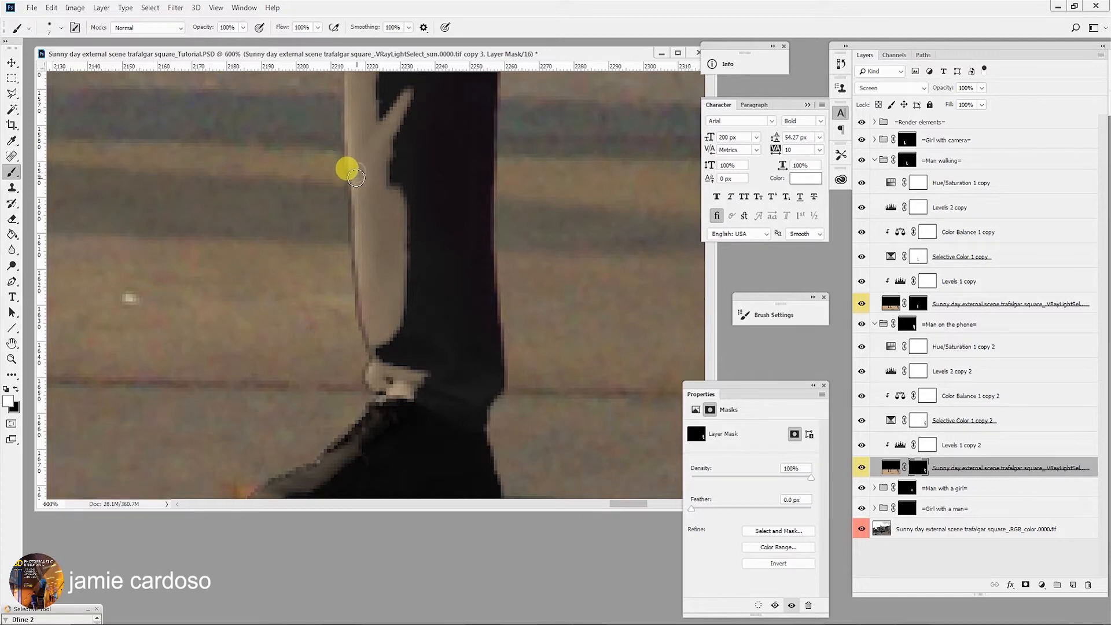
pyautogui.moveTo(357, 166); pyautogui.dragTo(372, 335)
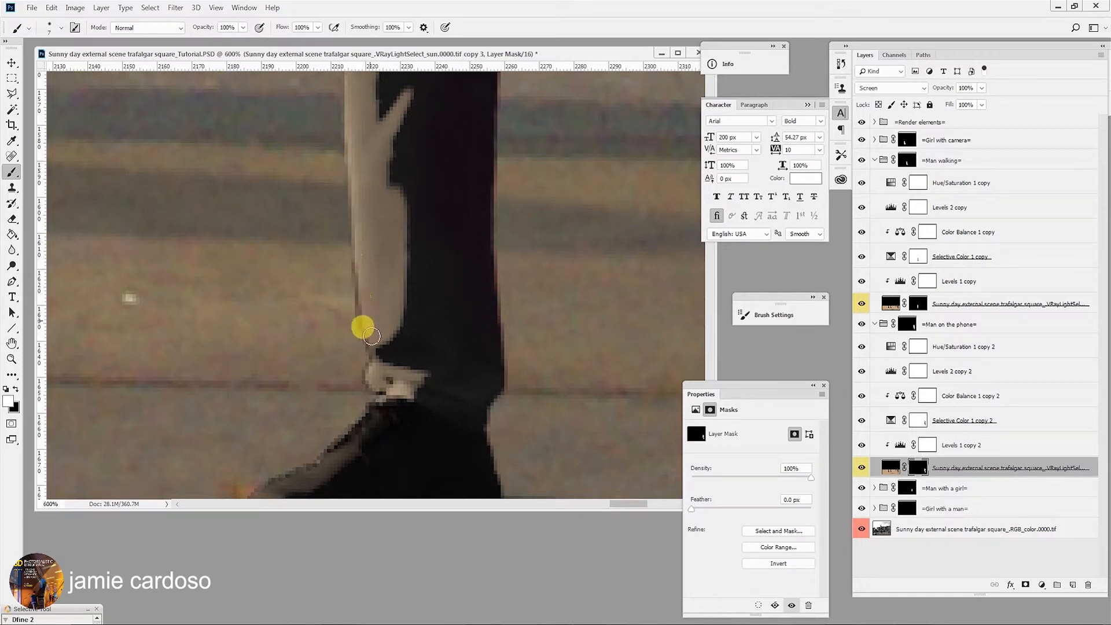
pyautogui.moveTo(412, 332)
pyautogui.mouseDown()
pyautogui.moveTo(422, 204)
pyautogui.moveTo(378, 188)
pyautogui.moveTo(373, 163)
pyautogui.moveTo(383, 257)
pyautogui.moveTo(390, 195)
pyautogui.moveTo(295, 372)
pyautogui.mouseUp()
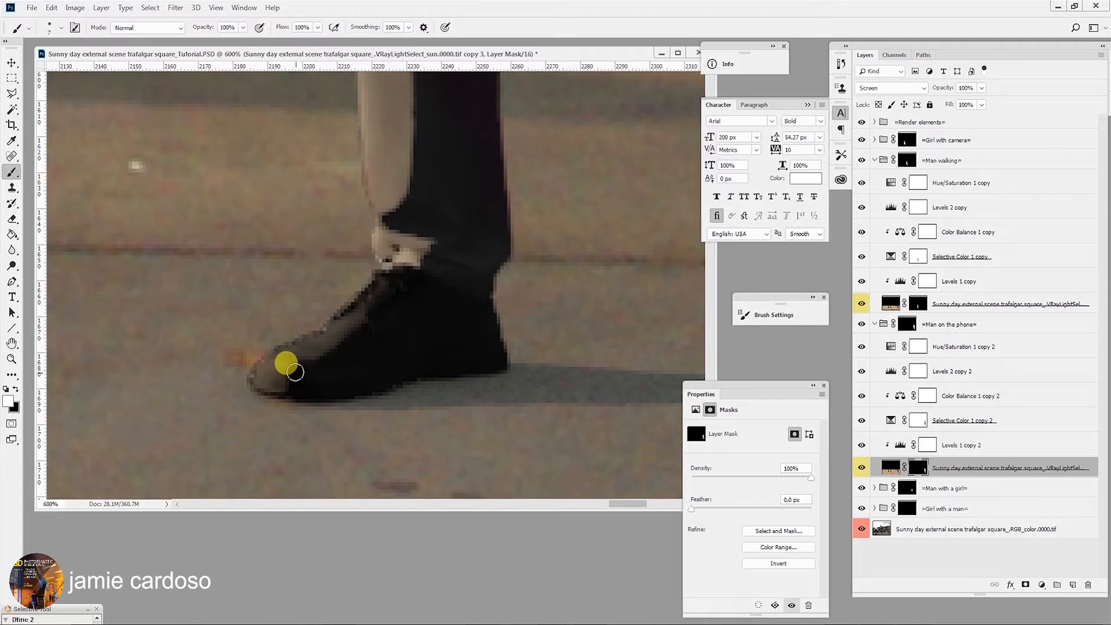
# - Examine the retouched trouser edges on the man on the phone, both up close and within the wider scene
pyautogui.press('z')
pyautogui.keyDown('alt'); pyautogui.click(322, 366); pyautogui.keyUp('alt')
pyautogui.keyDown('alt'); pyautogui.click(321, 366); pyautogui.keyUp('alt')
pyautogui.keyDown('alt'); pyautogui.click(322, 365); pyautogui.keyUp('alt')
pyautogui.keyDown('alt'); pyautogui.click(322, 366); pyautogui.keyUp('alt')
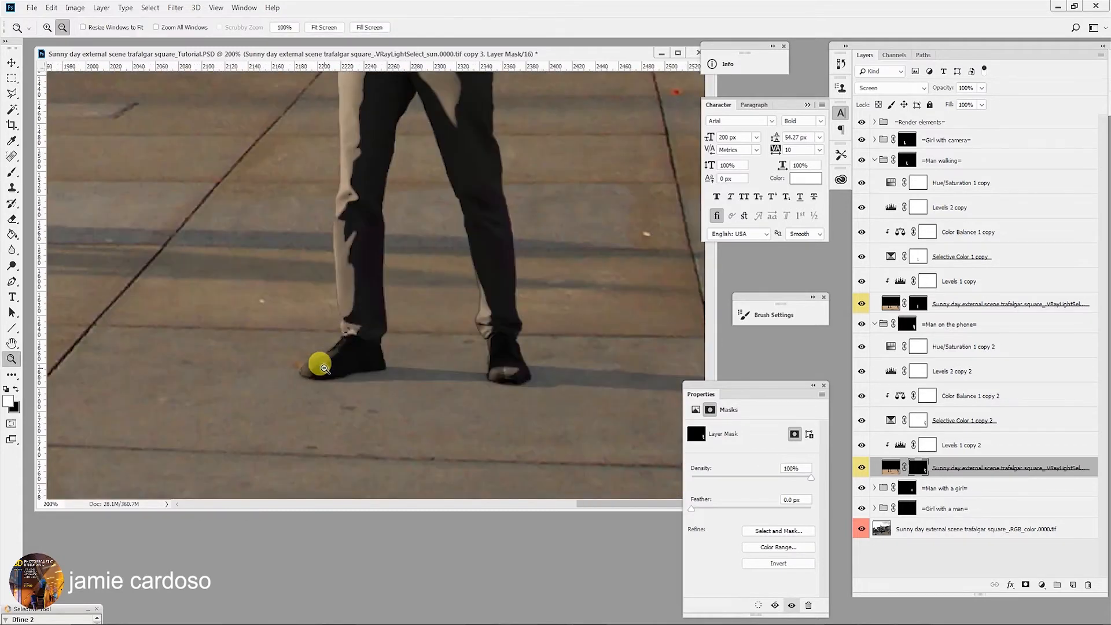
pyautogui.keyDown('alt'); pyautogui.click(322, 365); pyautogui.keyUp('alt')
pyautogui.click(524, 201)
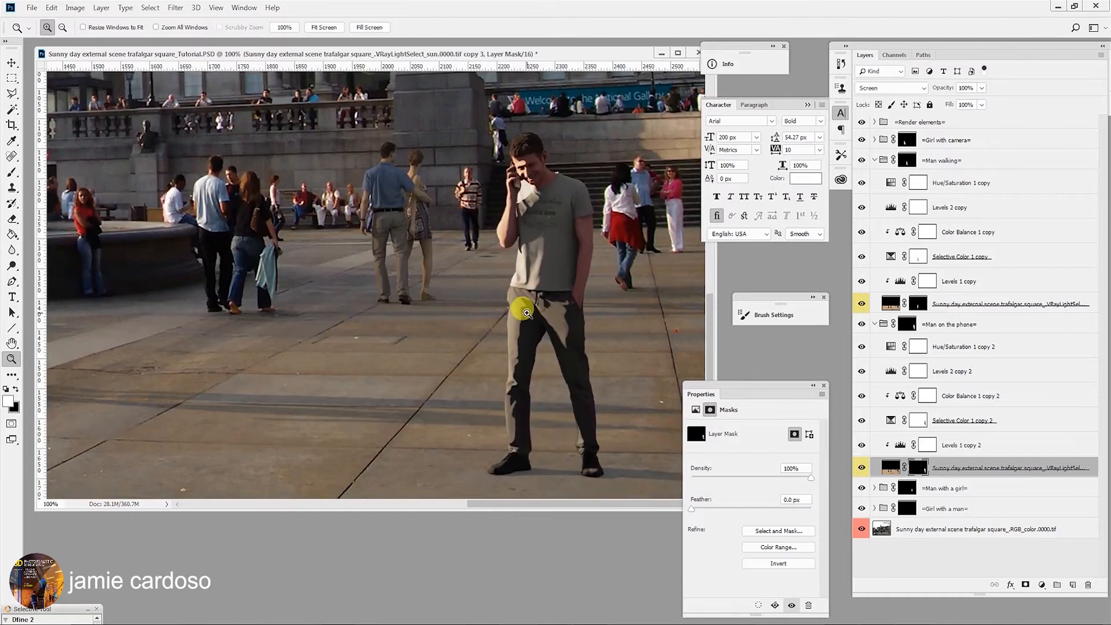
pyautogui.click(527, 313)
pyautogui.click(526, 312)
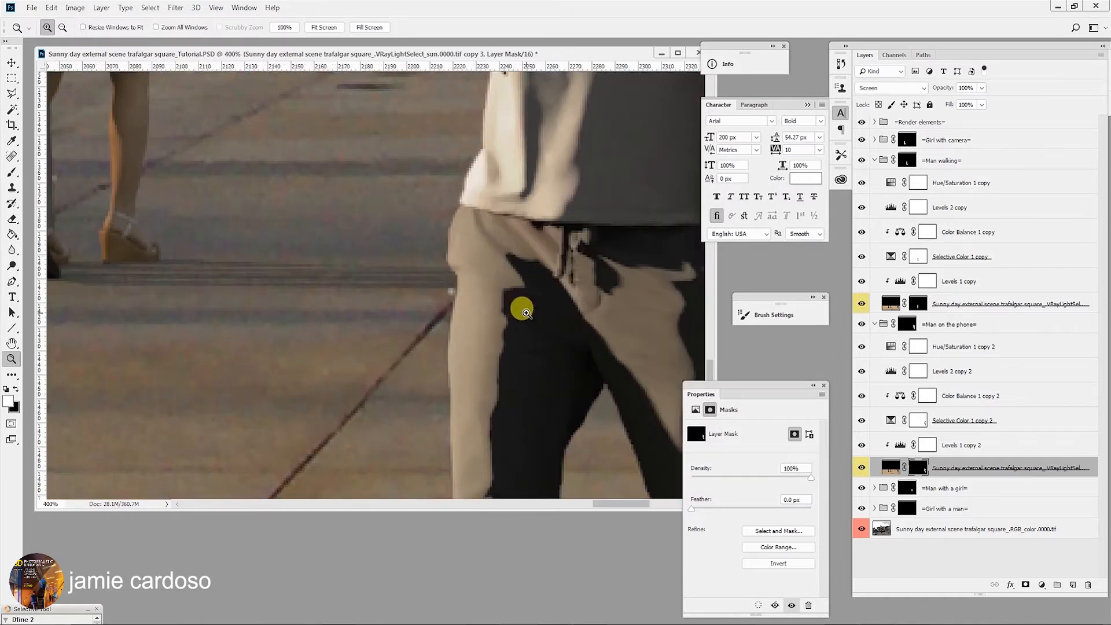
pyautogui.keyDown('alt'); pyautogui.click(485, 266); pyautogui.keyUp('alt')
pyautogui.keyDown('alt'); pyautogui.click(485, 266); pyautogui.keyUp('alt')
pyautogui.keyDown('alt'); pyautogui.click(485, 266); pyautogui.keyUp('alt')
pyautogui.keyDown('alt'); pyautogui.click(485, 266); pyautogui.keyUp('alt')
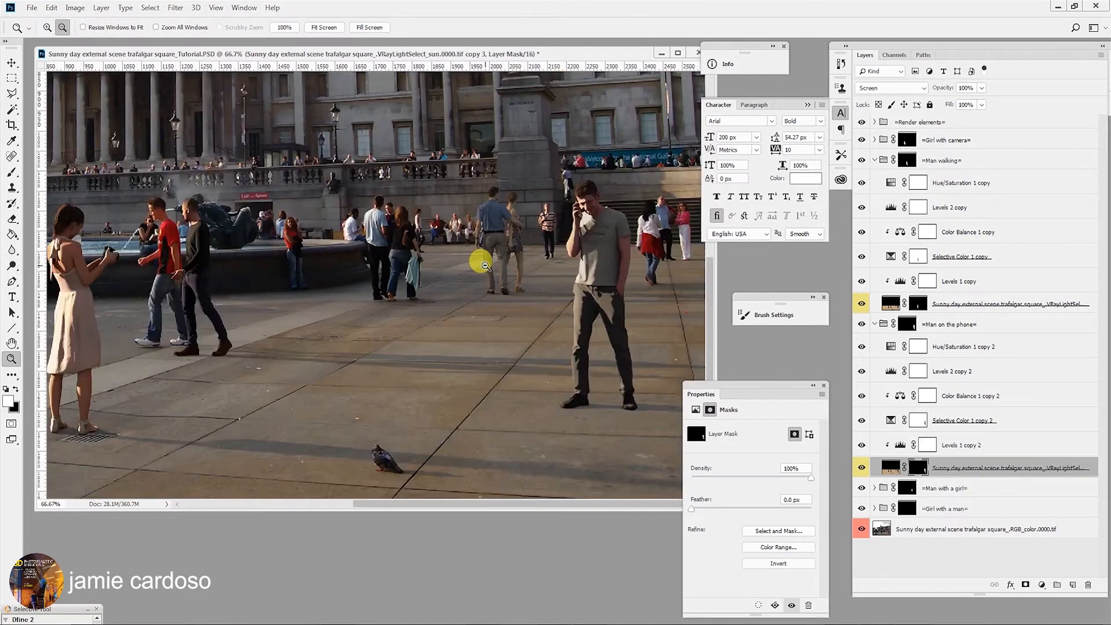
pyautogui.keyDown('alt'); pyautogui.click(478, 256); pyautogui.keyUp('alt')
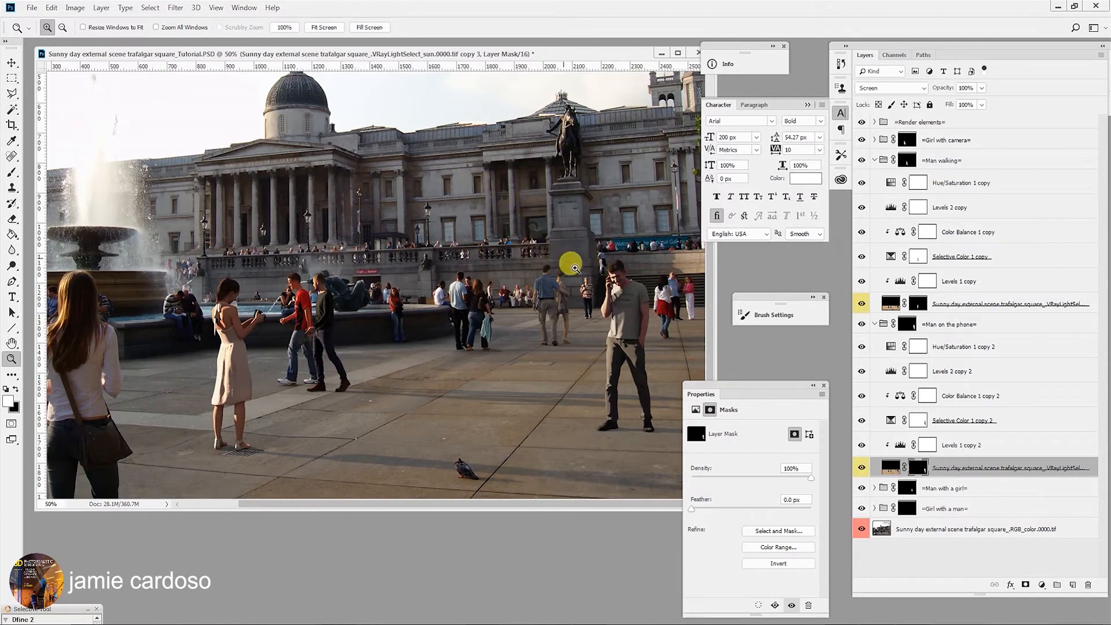
# - Compare the man's upper body with the sun light layer hidden and shown, and reduce that layer's opacity to 79%
pyautogui.moveTo(451, 292); pyautogui.dragTo(485, 236)
pyautogui.hotkey('ctrl', 'r')
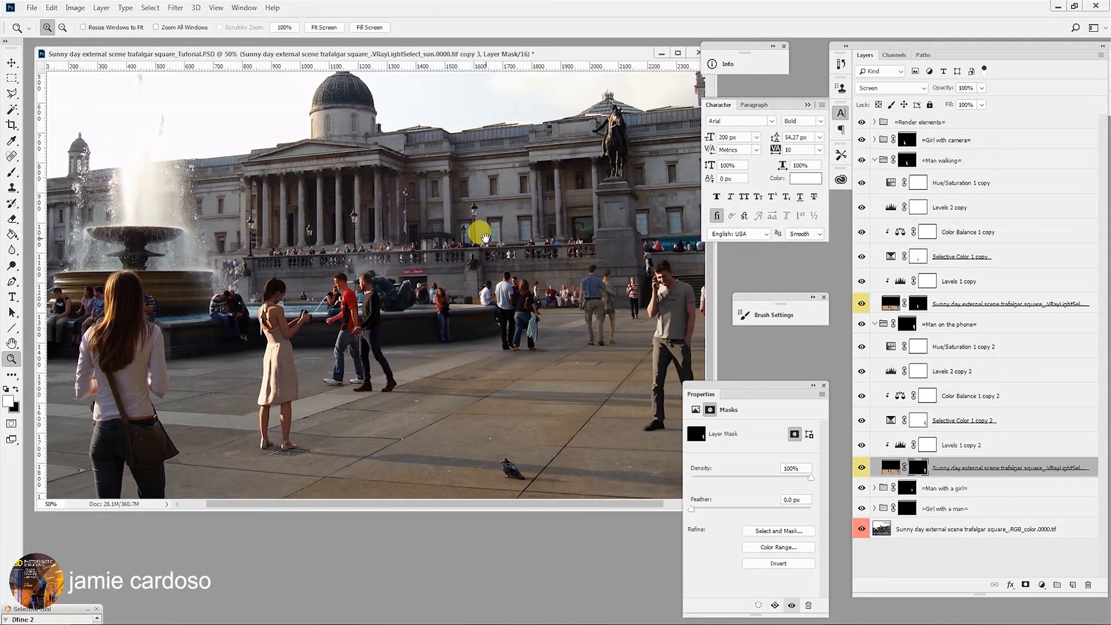
pyautogui.click(670, 300)
pyautogui.click(673, 303)
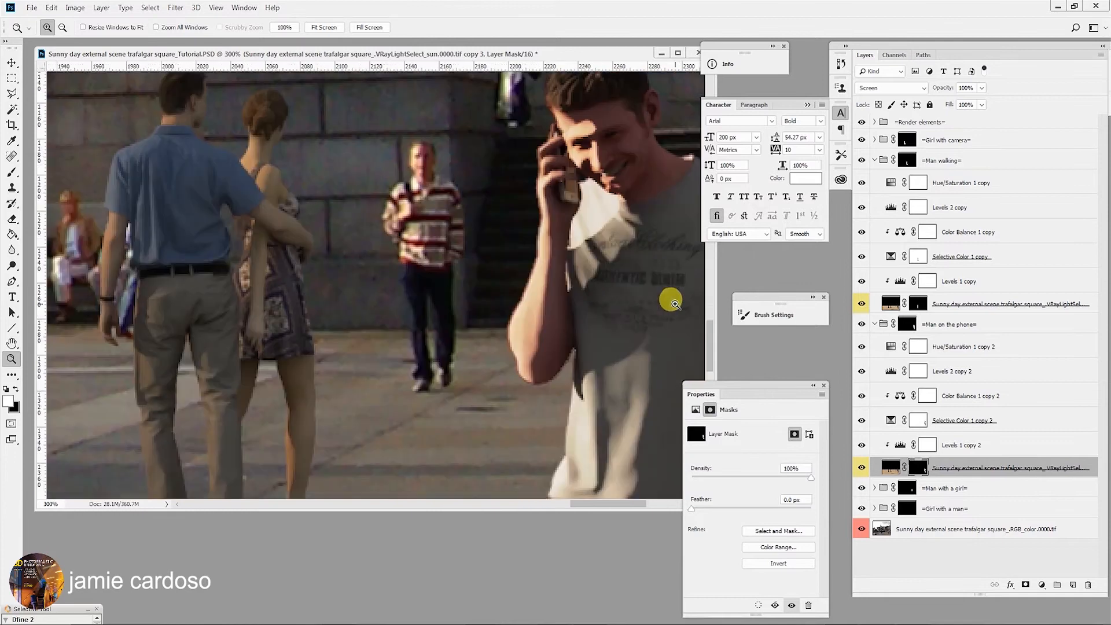
pyautogui.click(861, 469)
pyautogui.click(861, 469)
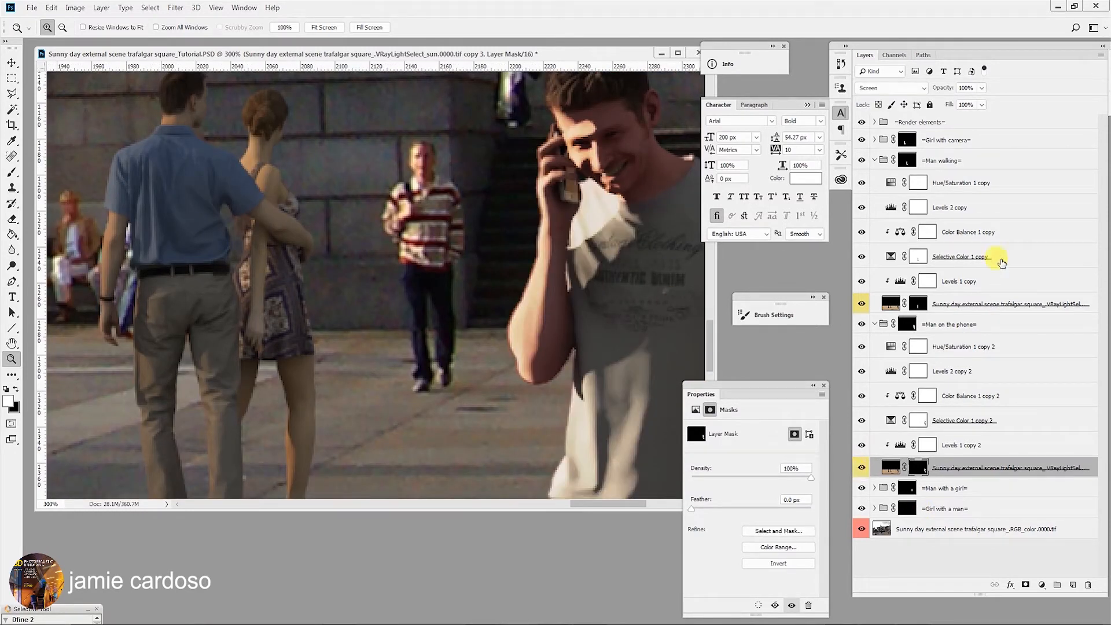
pyautogui.click(983, 91)
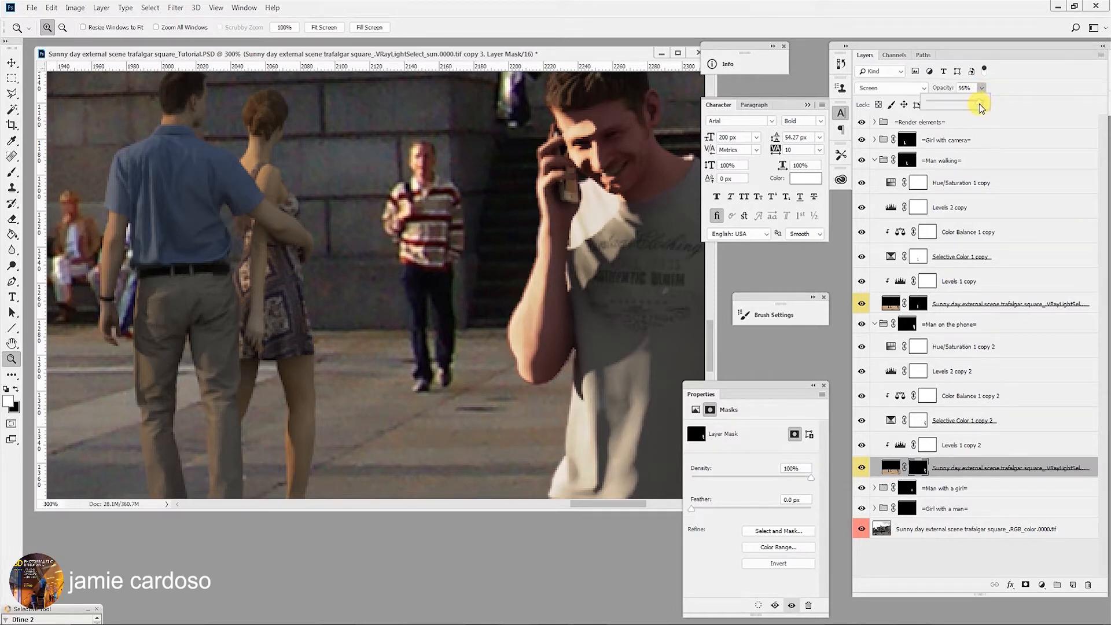
pyautogui.moveTo(978, 104); pyautogui.dragTo(971, 104)
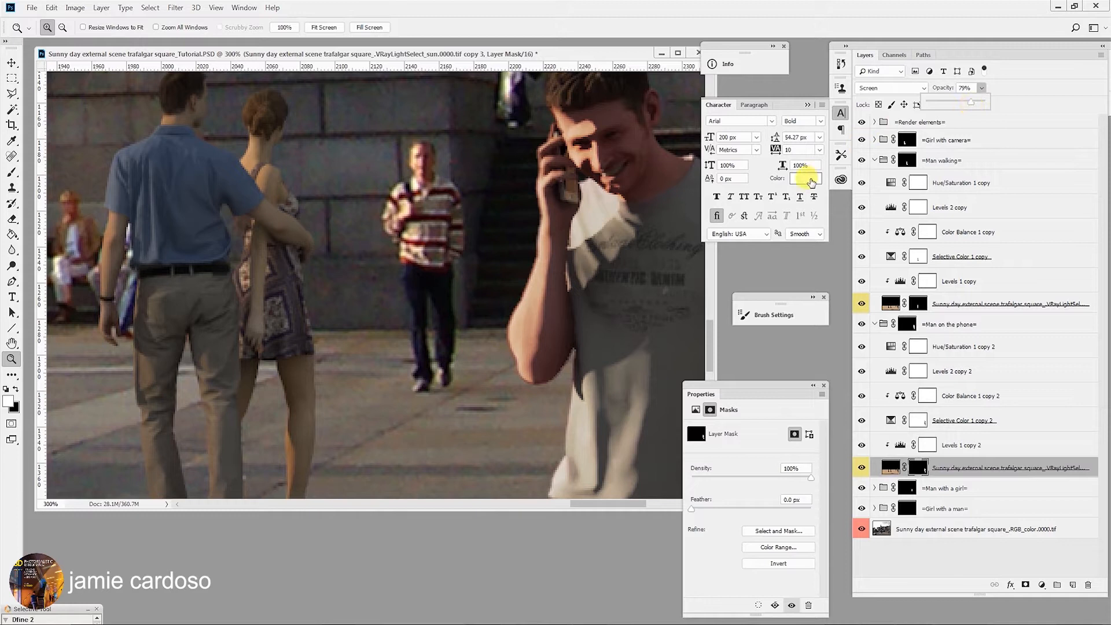
pyautogui.keyDown('alt'); pyautogui.click(456, 316); pyautogui.keyUp('alt')
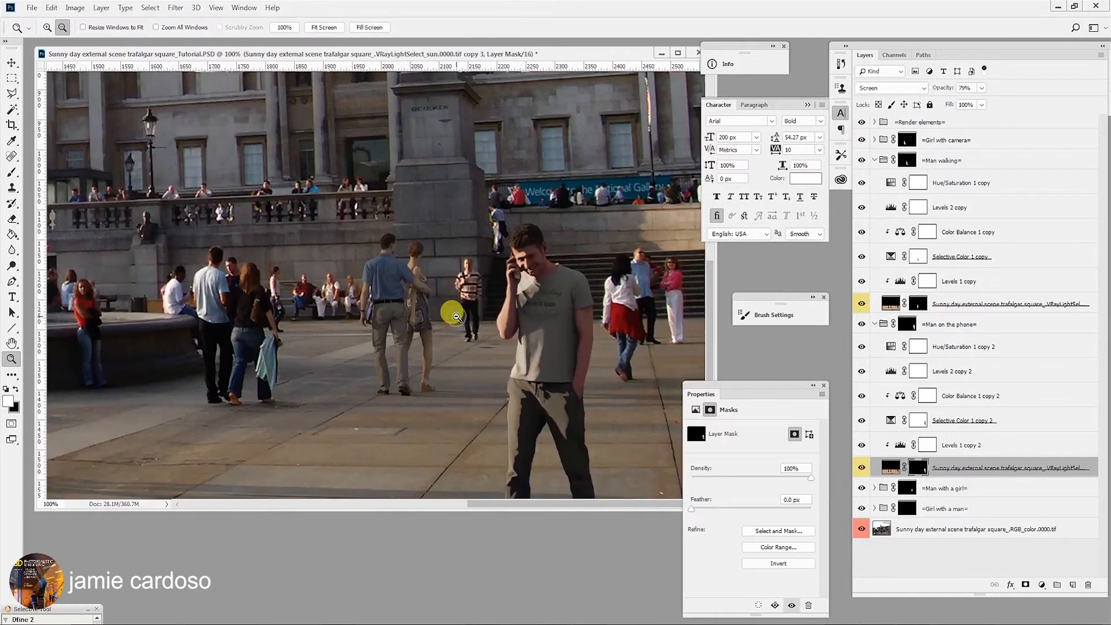
pyautogui.keyDown('alt'); pyautogui.click(457, 317); pyautogui.keyUp('alt')
pyautogui.keyDown('alt'); pyautogui.click(456, 317); pyautogui.keyUp('alt')
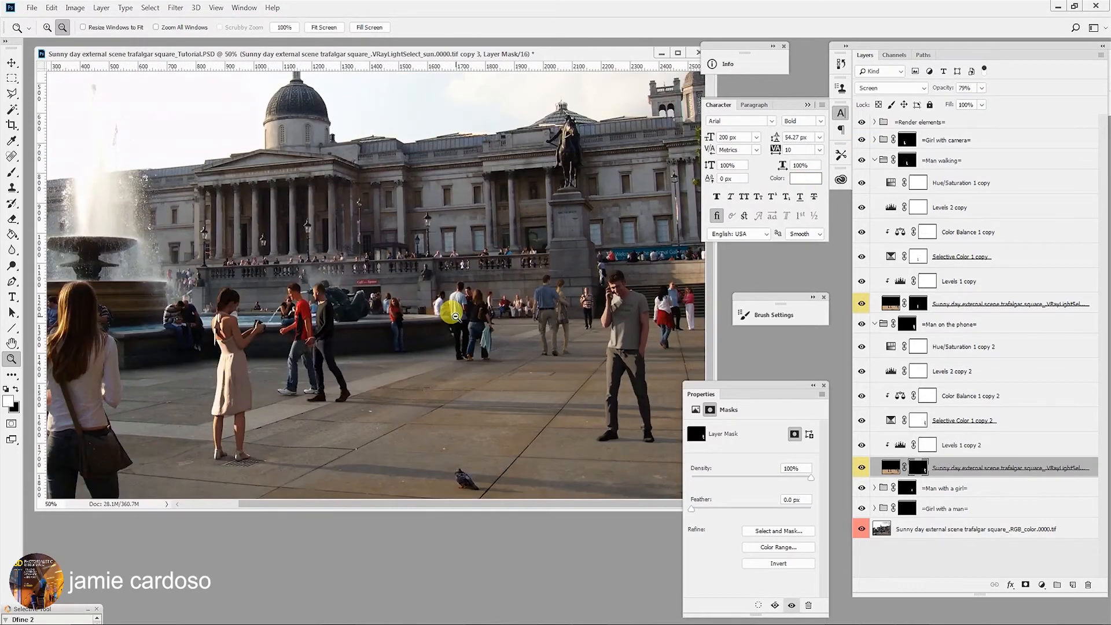
# - Set the opacity of the Levels 1 copy 2 adjustment in the man on the phone group to 74%
pyautogui.click(635, 312)
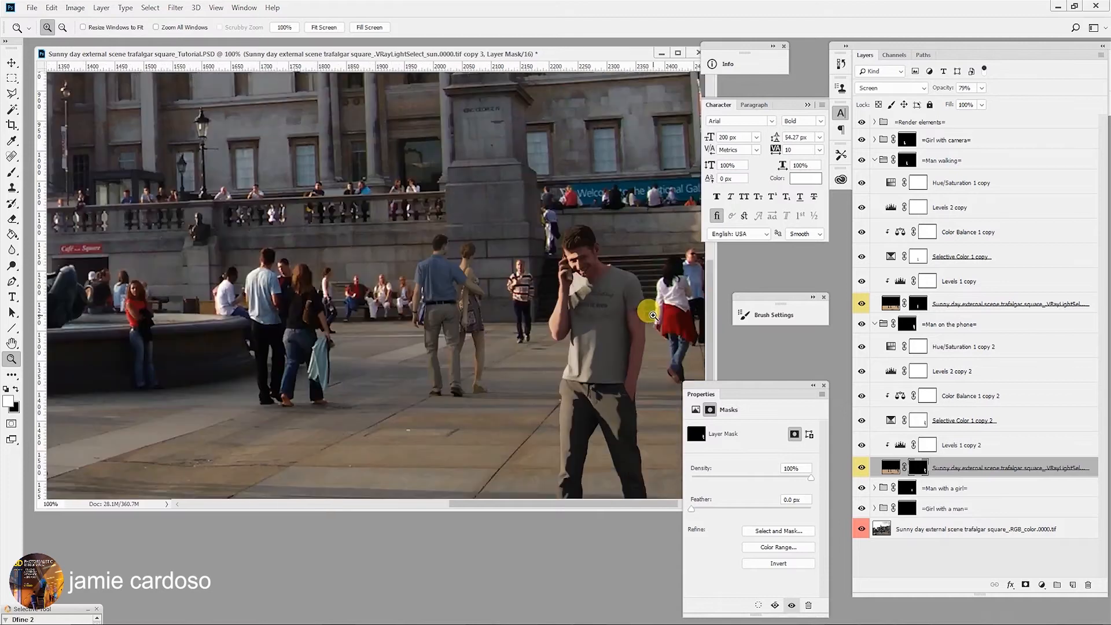
pyautogui.click(961, 446)
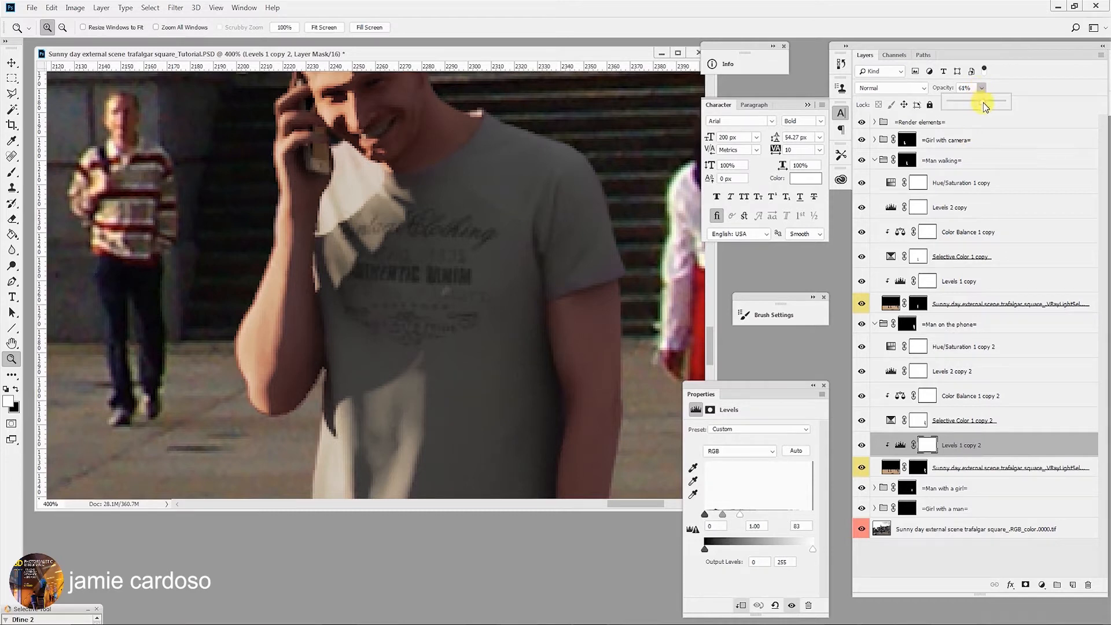
pyautogui.moveTo(984, 102); pyautogui.dragTo(988, 103)
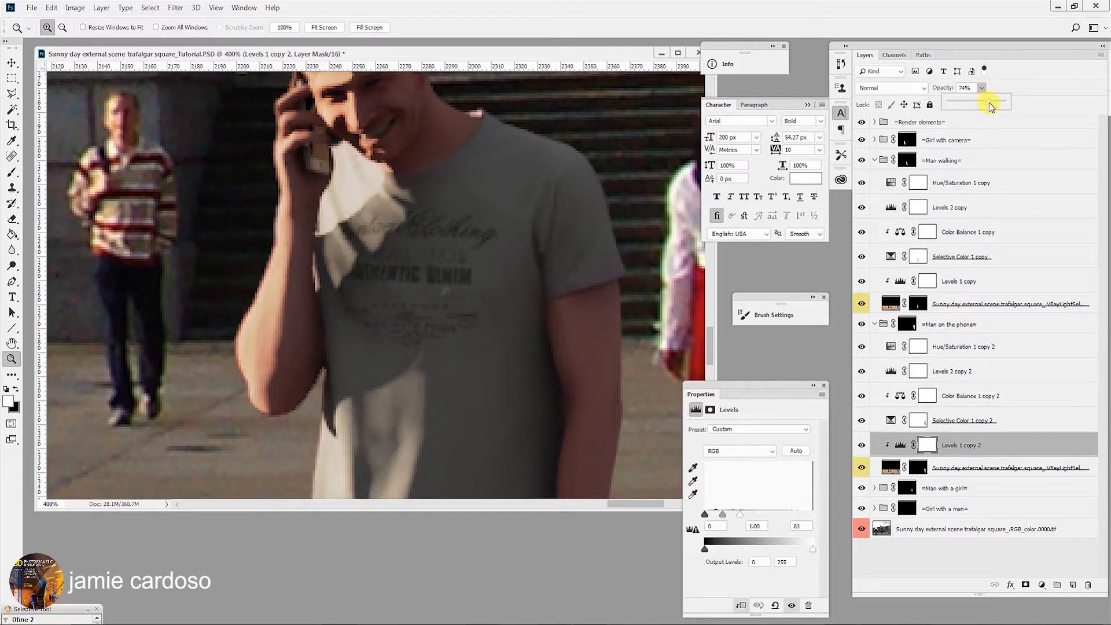
# - Examine the brightness of the man on the phone up close against the photographed people on both sides of him
pyautogui.keyDown('alt'); pyautogui.click(486, 281); pyautogui.keyUp('alt')
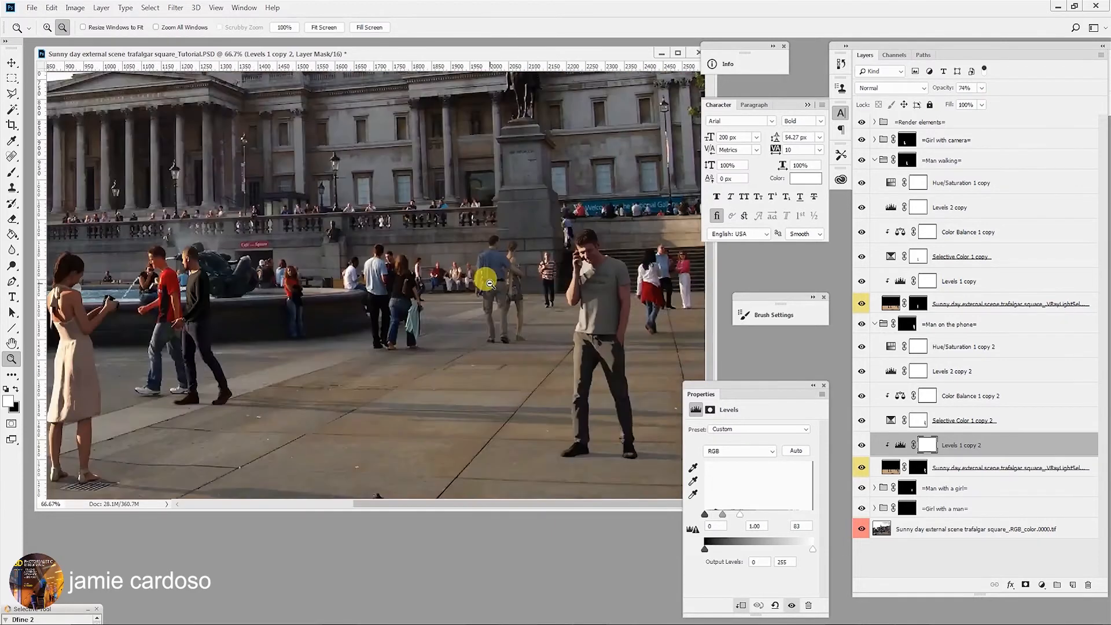
pyautogui.keyDown('alt'); pyautogui.click(486, 281); pyautogui.keyUp('alt')
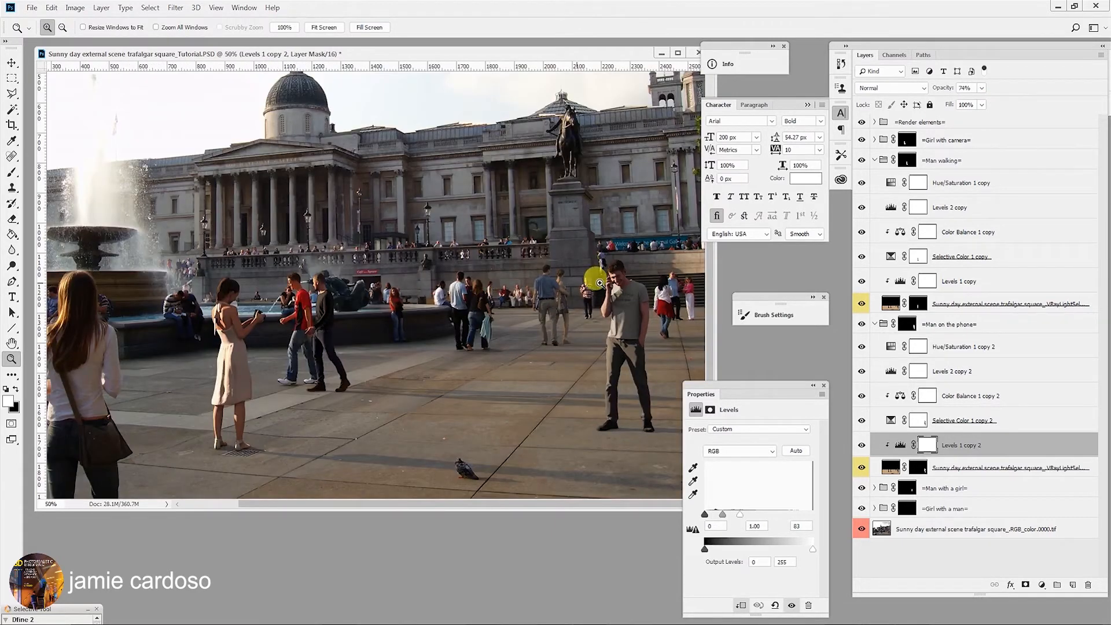
pyautogui.click(673, 297)
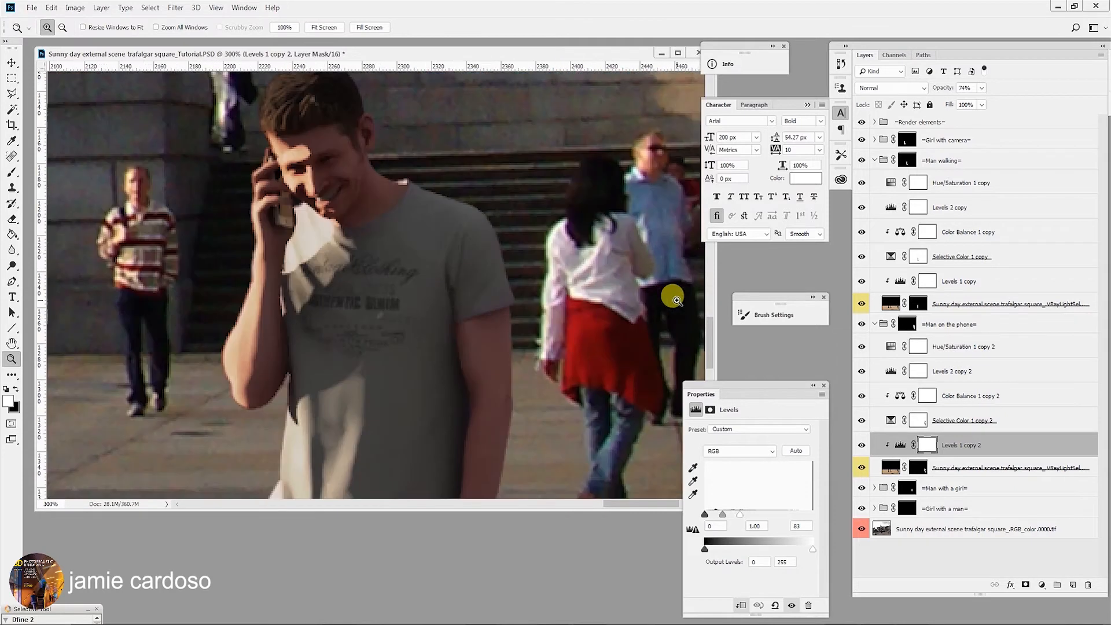
pyautogui.moveTo(289, 303); pyautogui.dragTo(322, 323)
pyautogui.moveTo(449, 300); pyautogui.dragTo(311, 300)
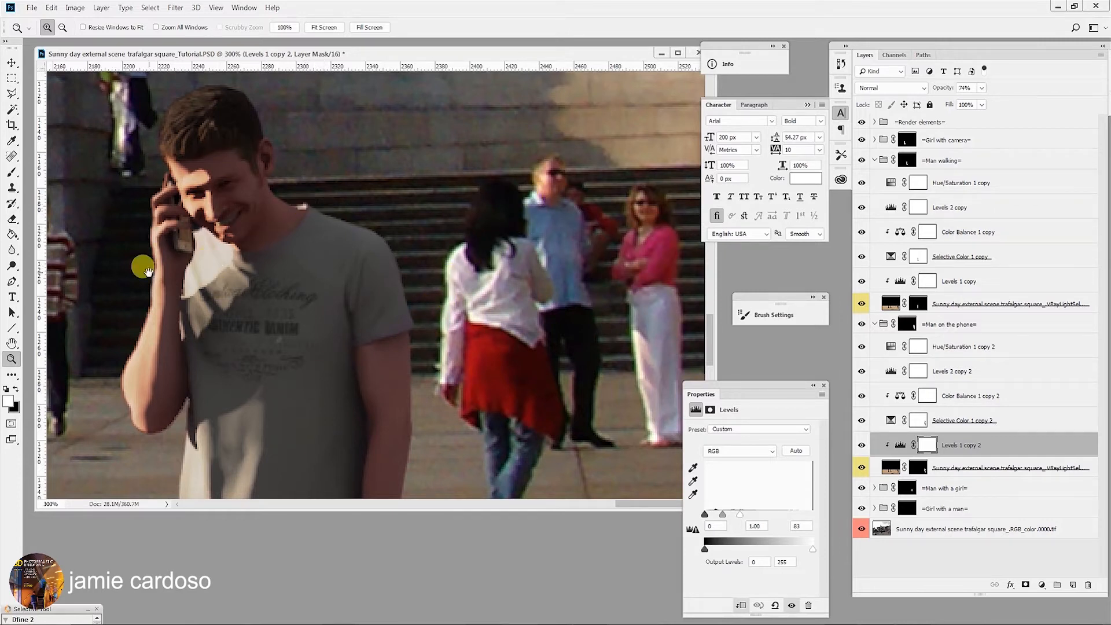
pyautogui.moveTo(146, 268); pyautogui.dragTo(355, 273)
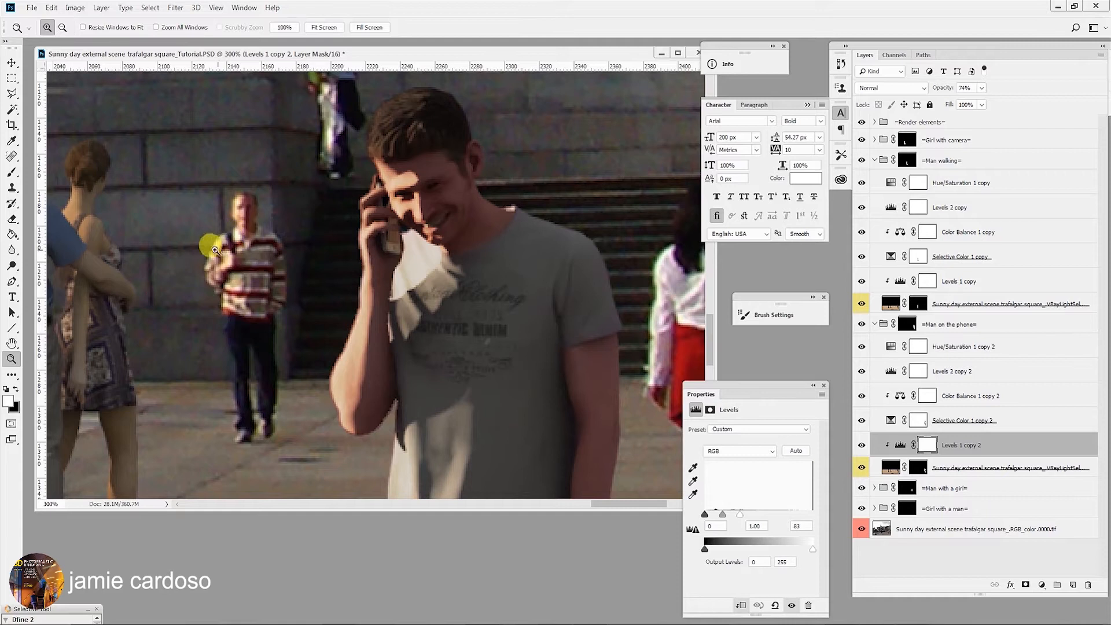
pyautogui.moveTo(247, 294); pyautogui.dragTo(361, 257)
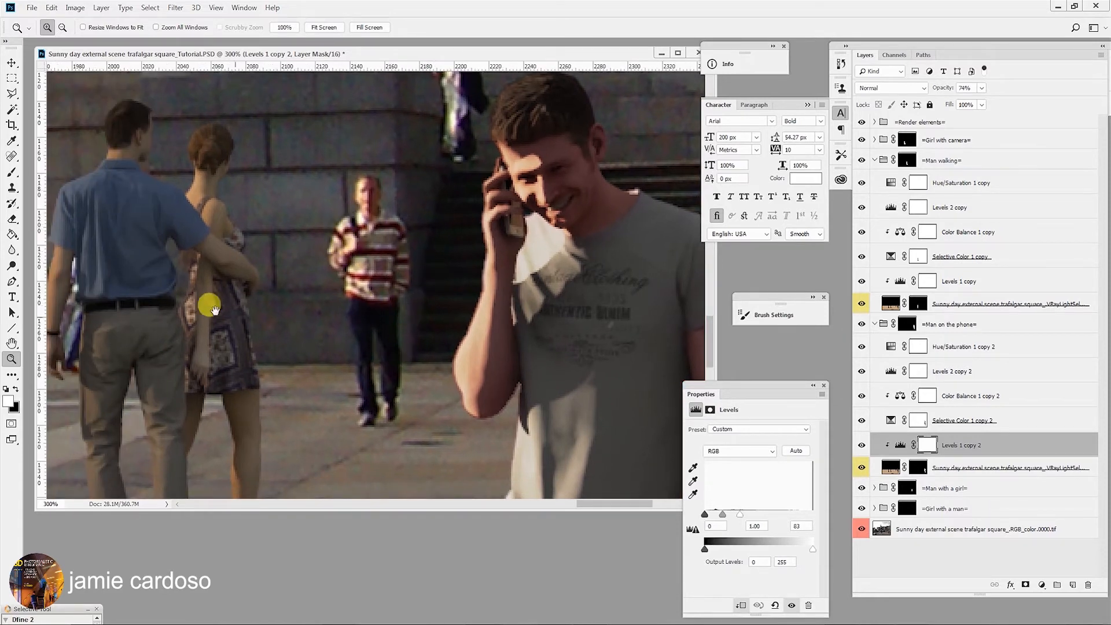
pyautogui.moveTo(210, 303); pyautogui.dragTo(476, 298)
pyautogui.moveTo(175, 315); pyautogui.dragTo(155, 300)
pyautogui.moveTo(499, 314); pyautogui.dragTo(153, 294)
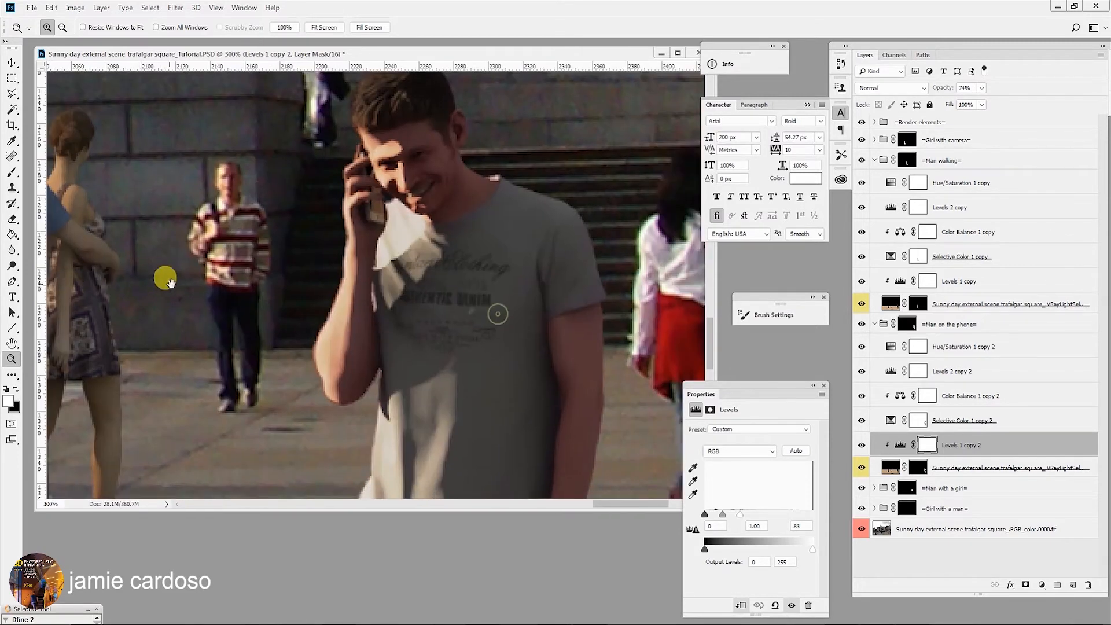
# - Examine how the man on the phone blends into the whole square, including his legs and the paving around him
pyautogui.keyDown('alt'); pyautogui.click(362, 295); pyautogui.keyUp('alt')
pyautogui.keyDown('alt'); pyautogui.click(364, 295); pyautogui.keyUp('alt')
pyautogui.keyDown('alt'); pyautogui.click(365, 297); pyautogui.keyUp('alt')
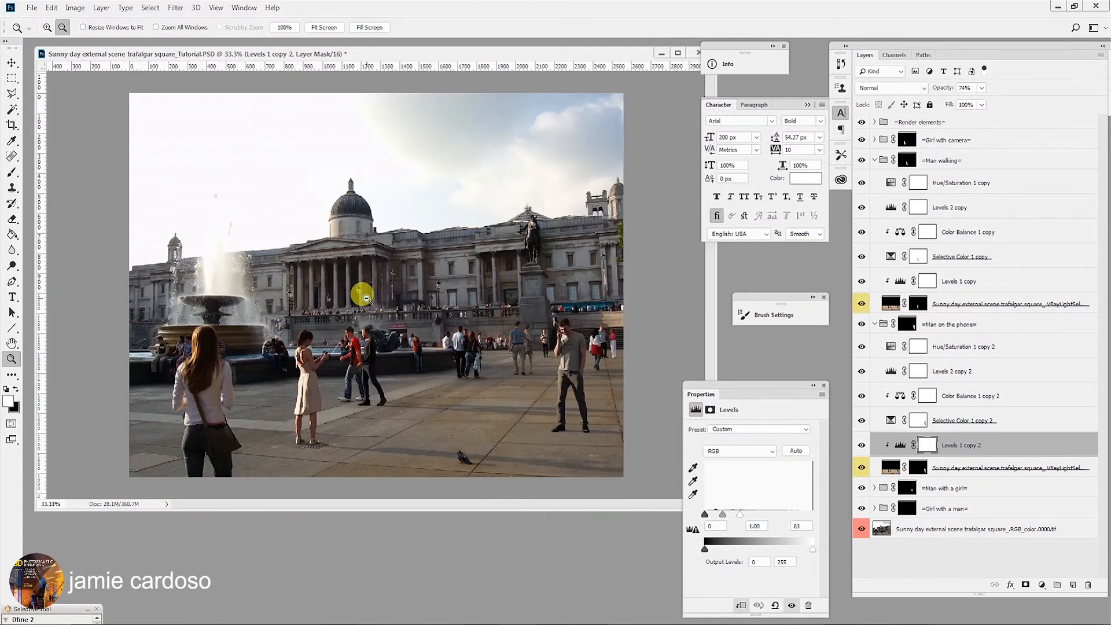
pyautogui.click(612, 386)
pyautogui.click(614, 386)
pyautogui.moveTo(586, 366); pyautogui.dragTo(355, 193)
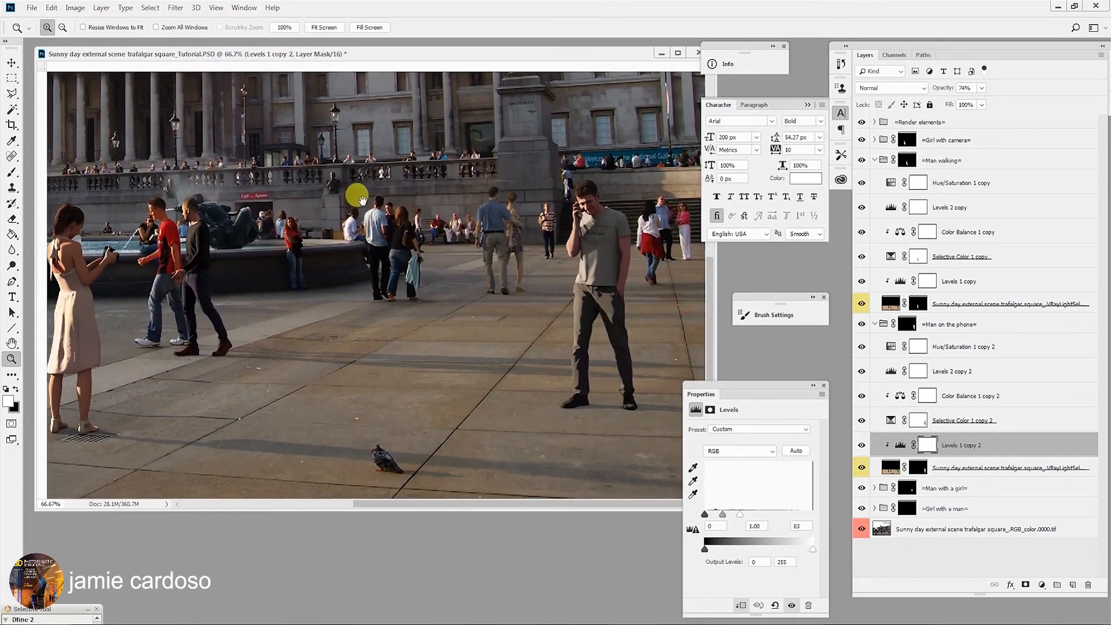
pyautogui.keyDown('alt'); pyautogui.click(538, 359); pyautogui.keyUp('alt')
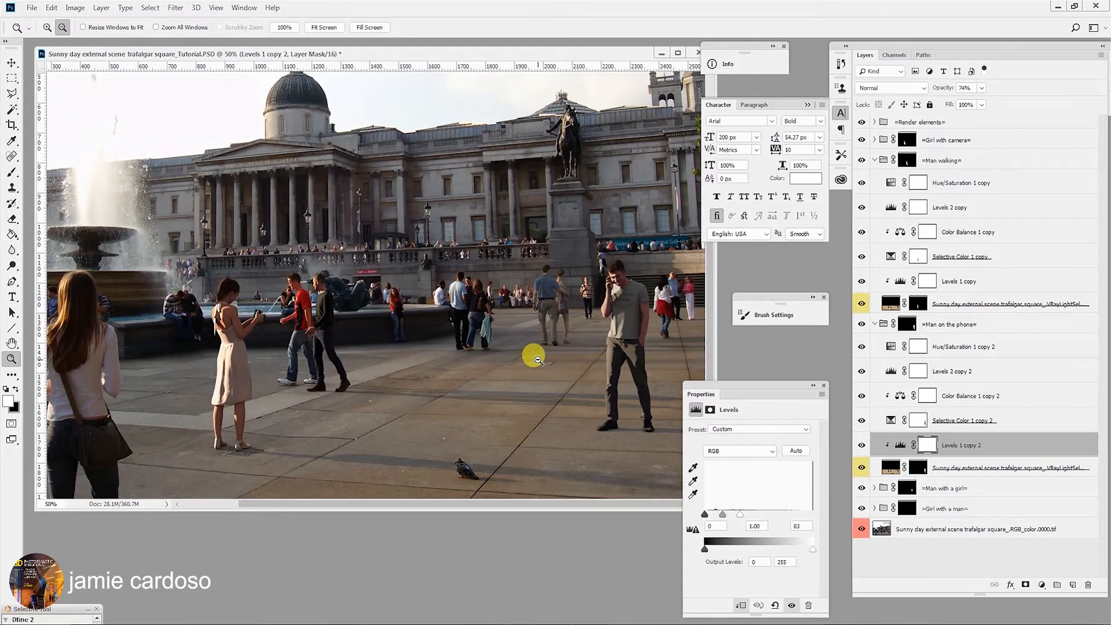
pyautogui.click(660, 324)
pyautogui.click(658, 326)
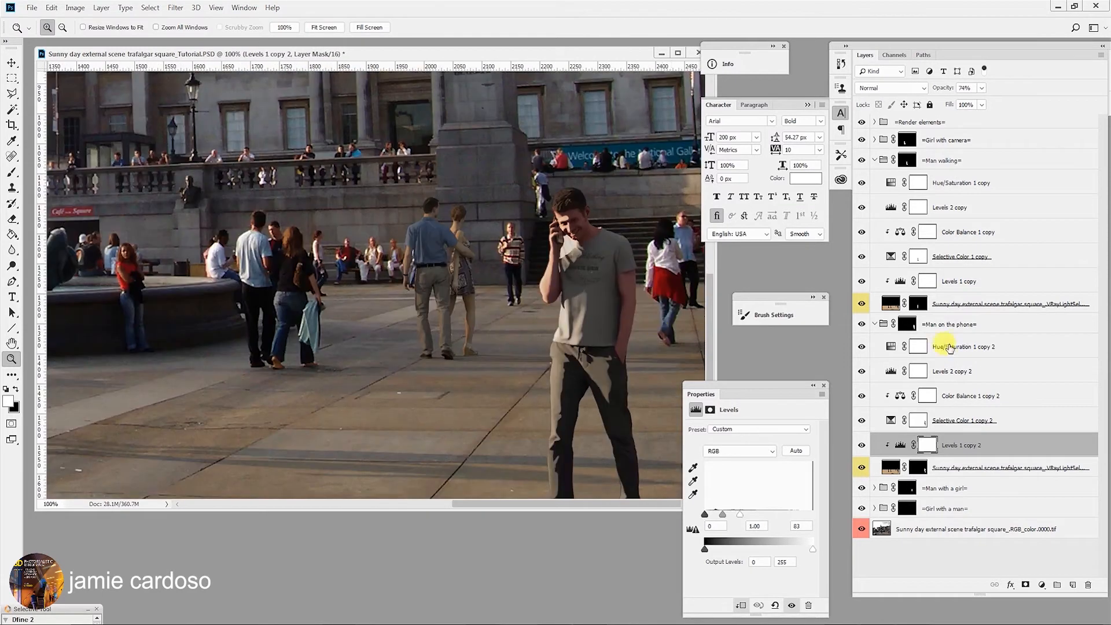
# - Compare the man on the phone with the Hue/Saturation 1 copy 2 adjustment hidden and shown
pyautogui.click(971, 348)
pyautogui.click(863, 347)
pyautogui.click(862, 347)
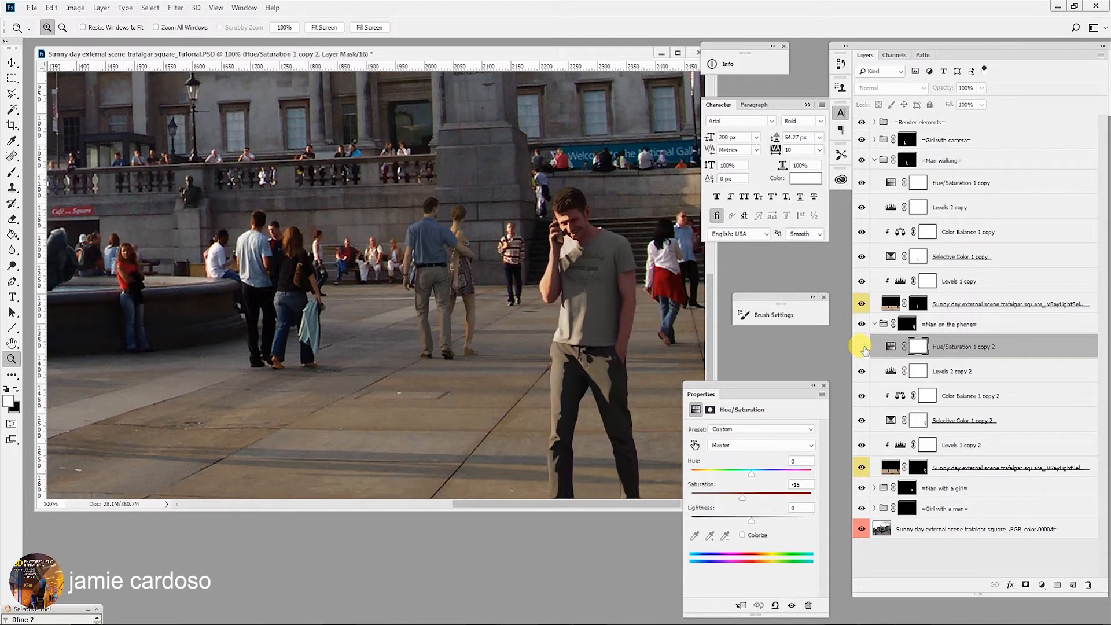
pyautogui.click(862, 348)
# - Examine the whole composite, and inspect the couple in the background beside the man on the phone up close
pyautogui.press('alt')
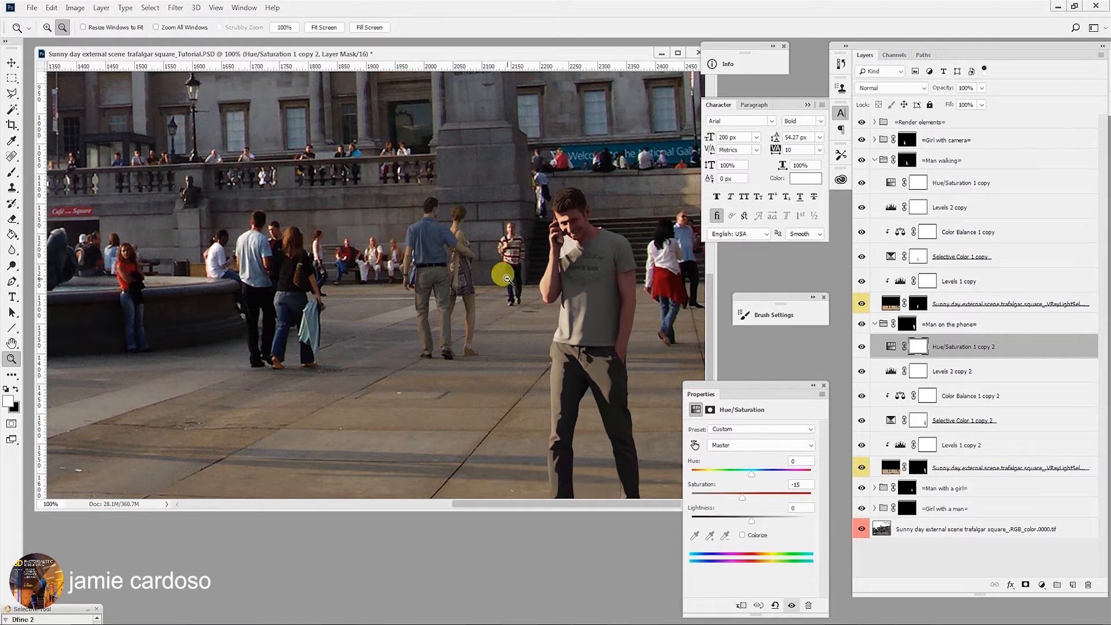
pyautogui.keyDown('alt'); pyautogui.click(507, 278); pyautogui.keyUp('alt')
pyautogui.keyDown('alt'); pyautogui.click(507, 278); pyautogui.keyUp('alt')
pyautogui.keyDown('alt'); pyautogui.click(507, 279); pyautogui.keyUp('alt')
pyautogui.keyDown('alt'); pyautogui.click(507, 278); pyautogui.keyUp('alt')
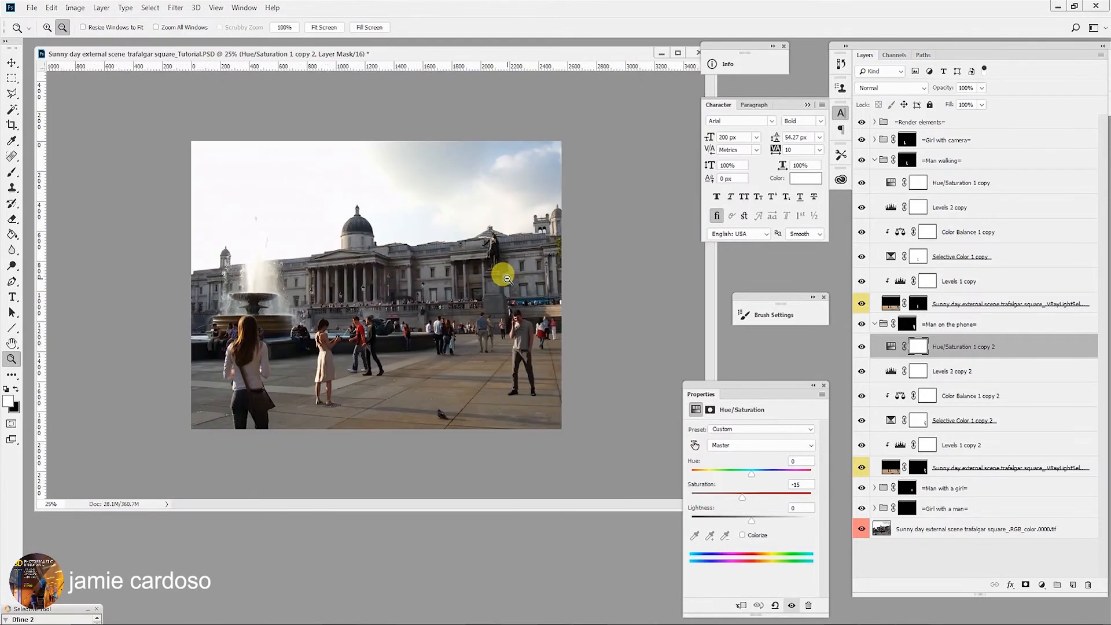
pyautogui.click(546, 318)
pyautogui.click(547, 318)
pyautogui.click(549, 322)
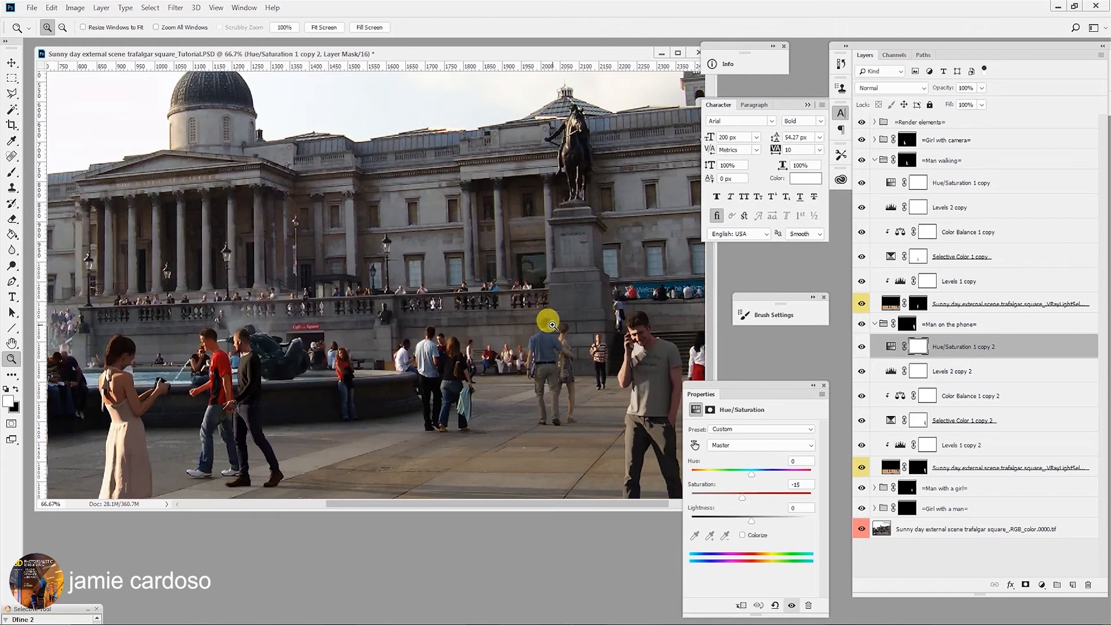
pyautogui.click(551, 325)
pyautogui.click(551, 325)
pyautogui.moveTo(516, 364); pyautogui.dragTo(248, 223)
pyautogui.moveTo(298, 254); pyautogui.dragTo(382, 228)
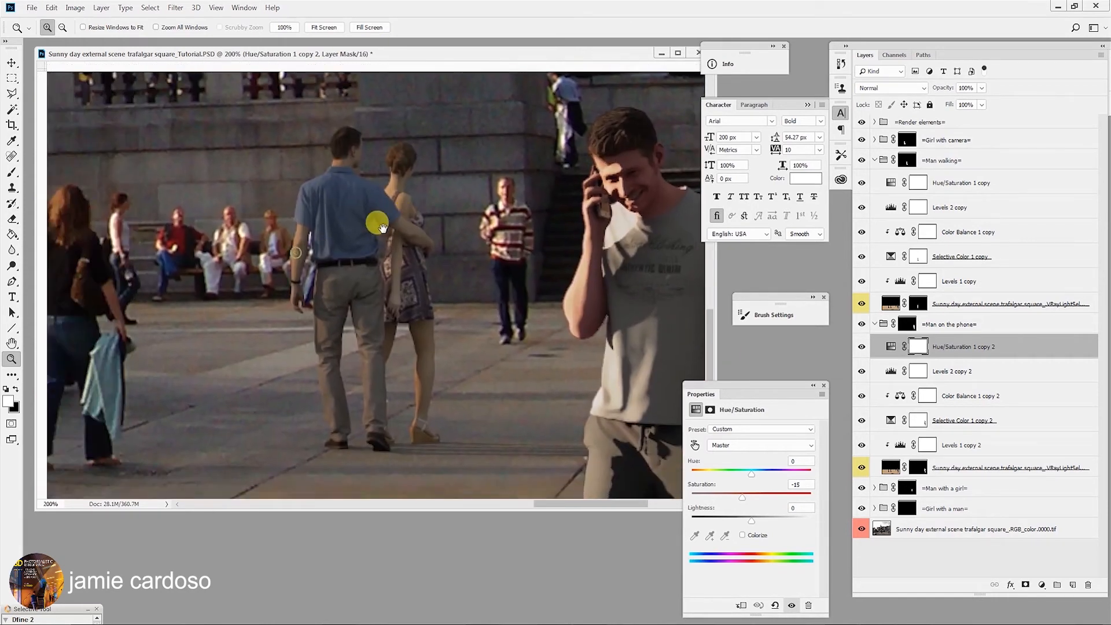
pyautogui.click(335, 212)
pyautogui.keyDown('alt'); pyautogui.click(356, 237); pyautogui.keyUp('alt')
pyautogui.keyDown('alt'); pyautogui.click(356, 238); pyautogui.keyUp('alt')
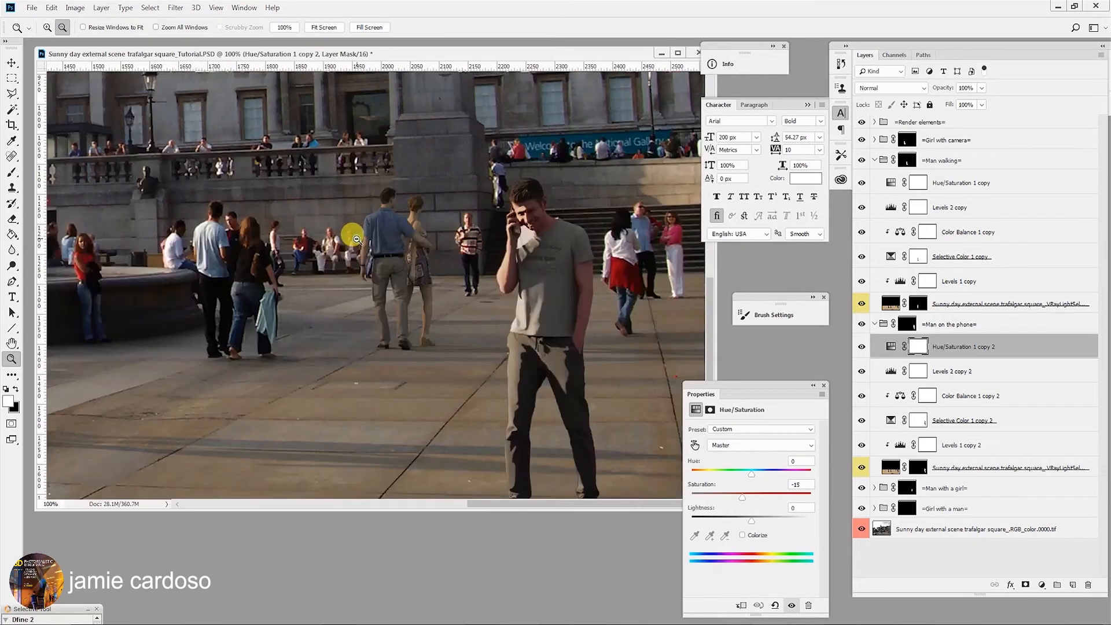
pyautogui.click(384, 263)
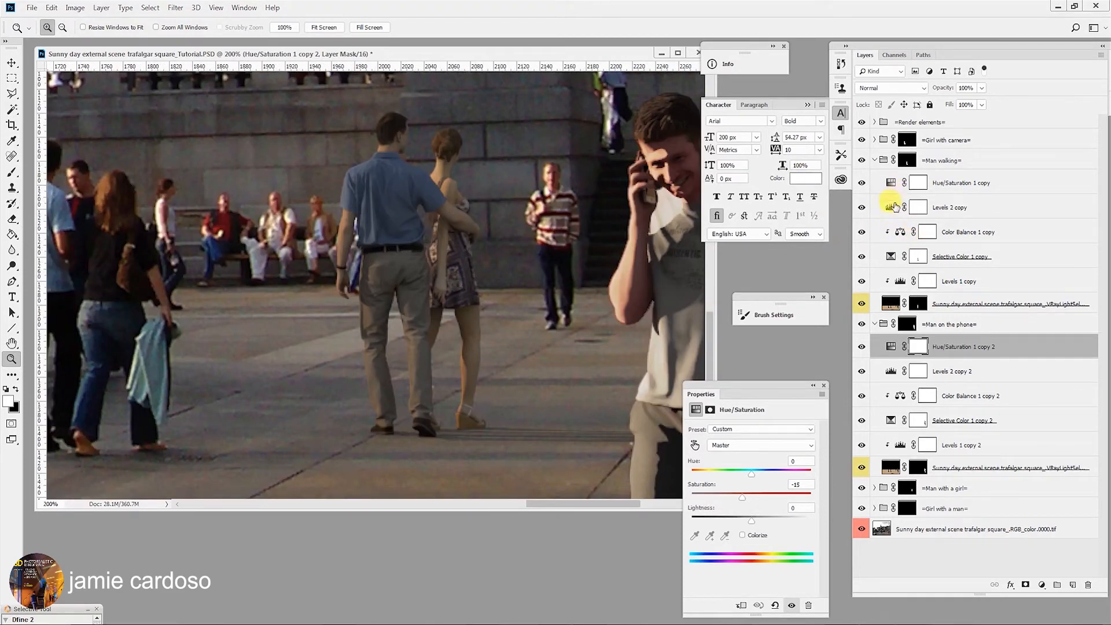
# - Collapse the man walking group and duplicate all six layers of the man on the phone group into the man with a girl group
pyautogui.click(872, 162)
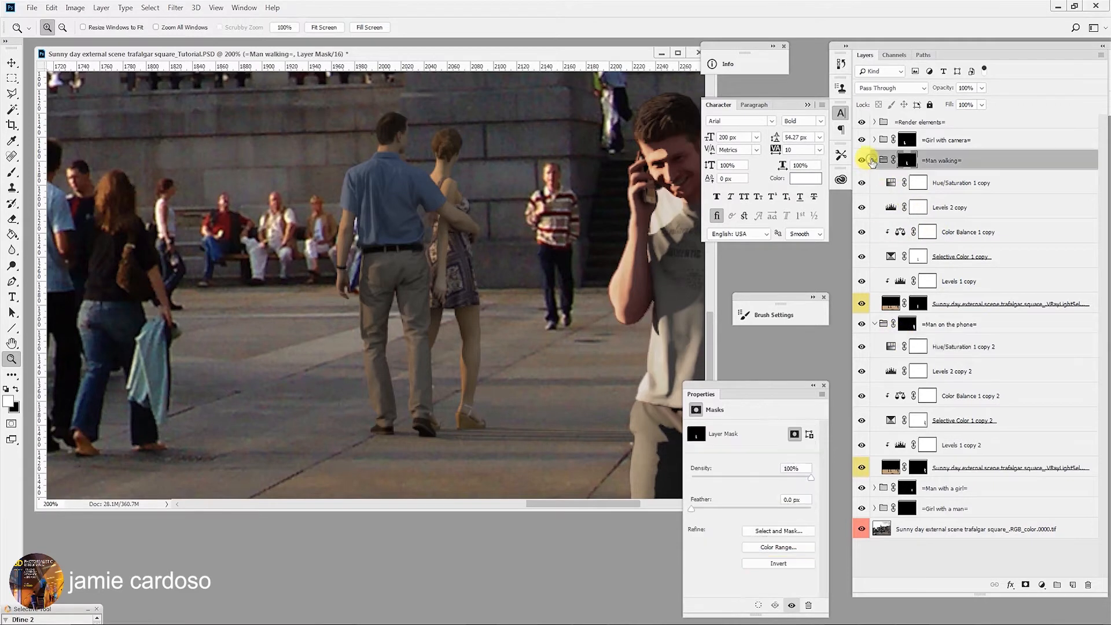
pyautogui.click(875, 162)
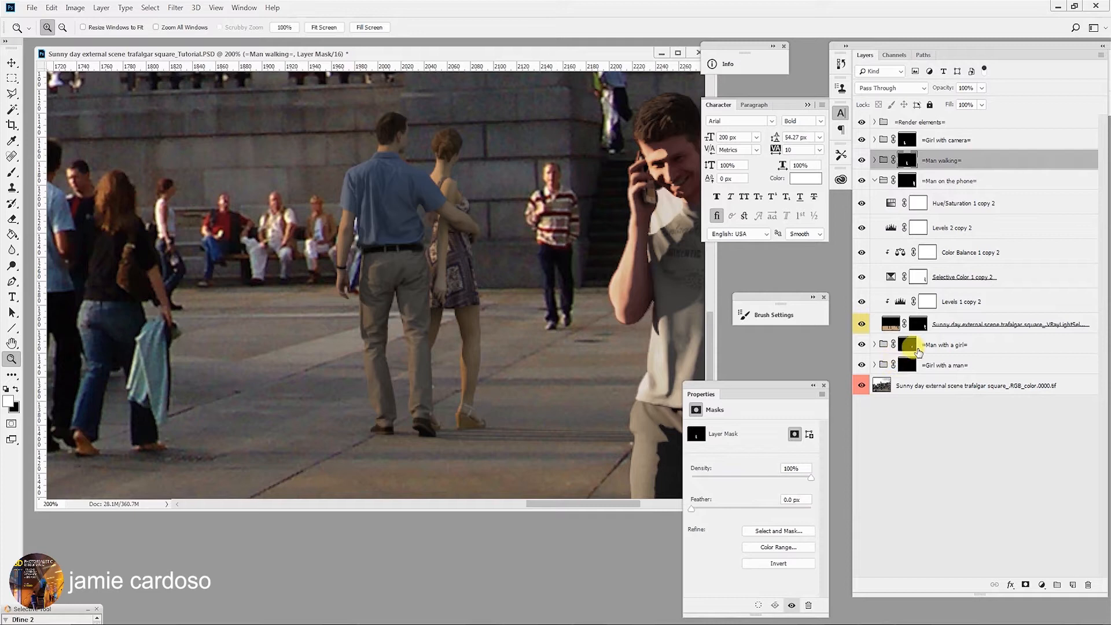
pyautogui.click(947, 206)
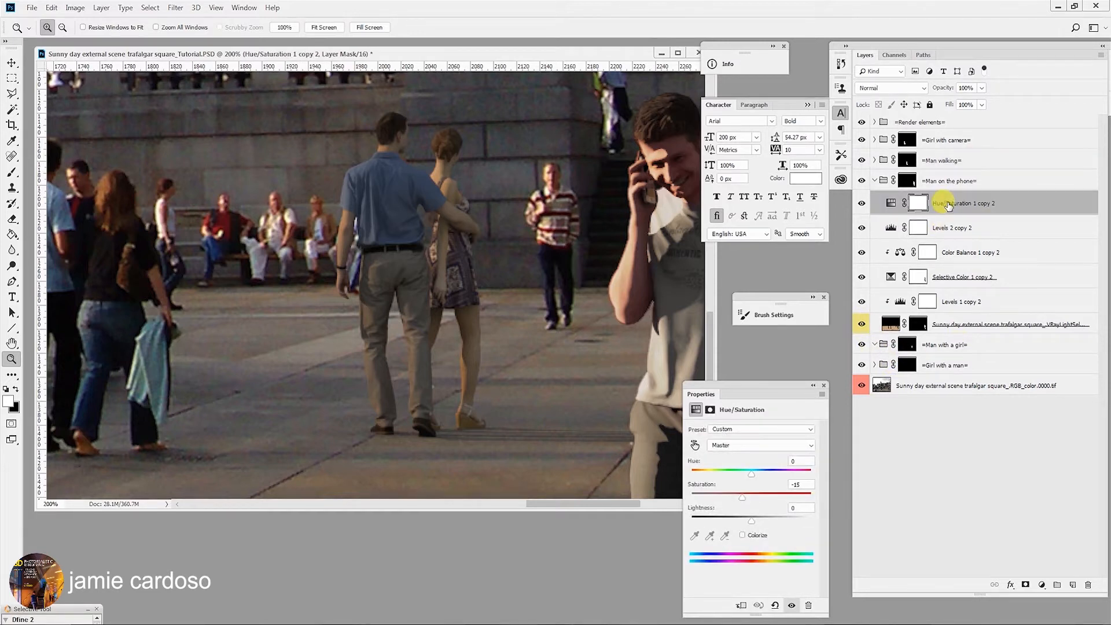
pyautogui.keyDown('shift'); pyautogui.click(972, 325); pyautogui.keyUp('shift')
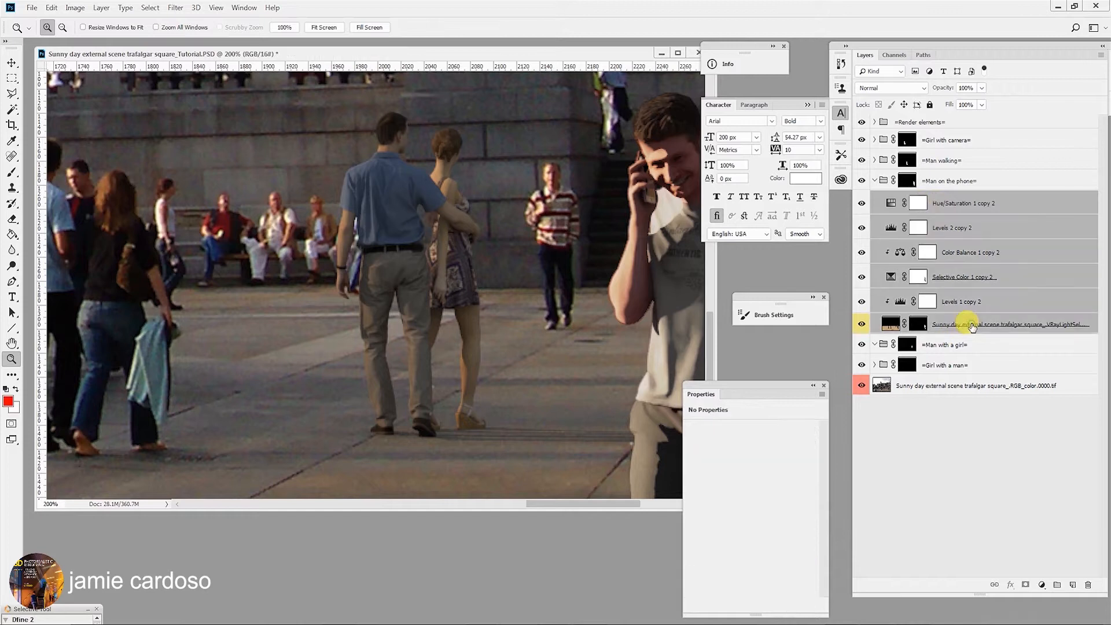
pyautogui.press('alt')
pyautogui.moveTo(965, 327); pyautogui.dragTo(962, 344)
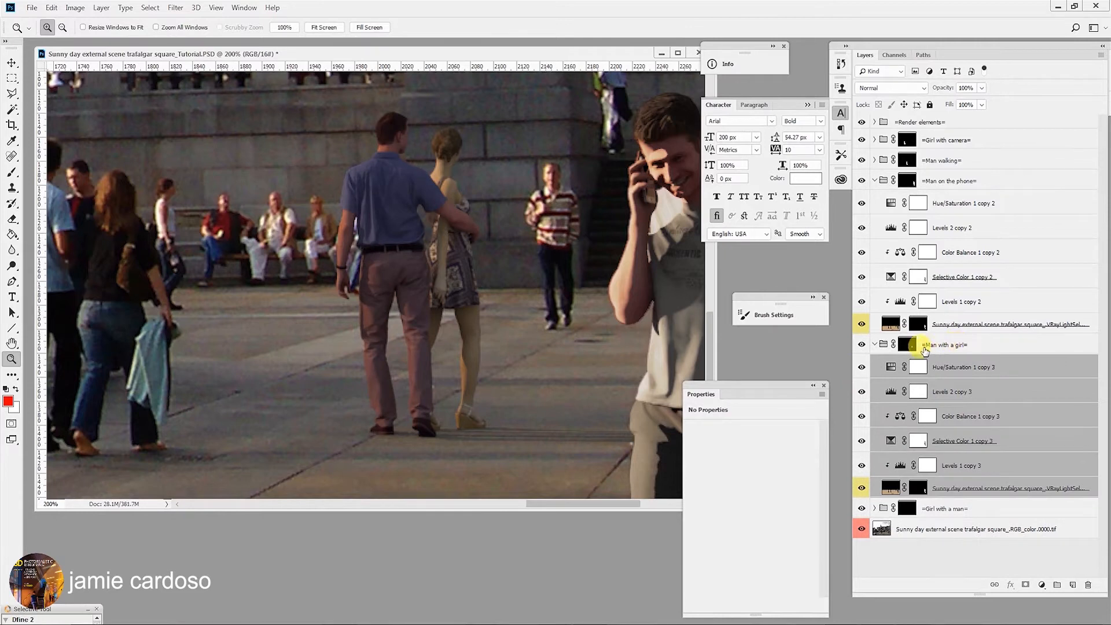
# - Collapse the man on the phone group and load the man with a girl group's mask as a selection
pyautogui.click(918, 488)
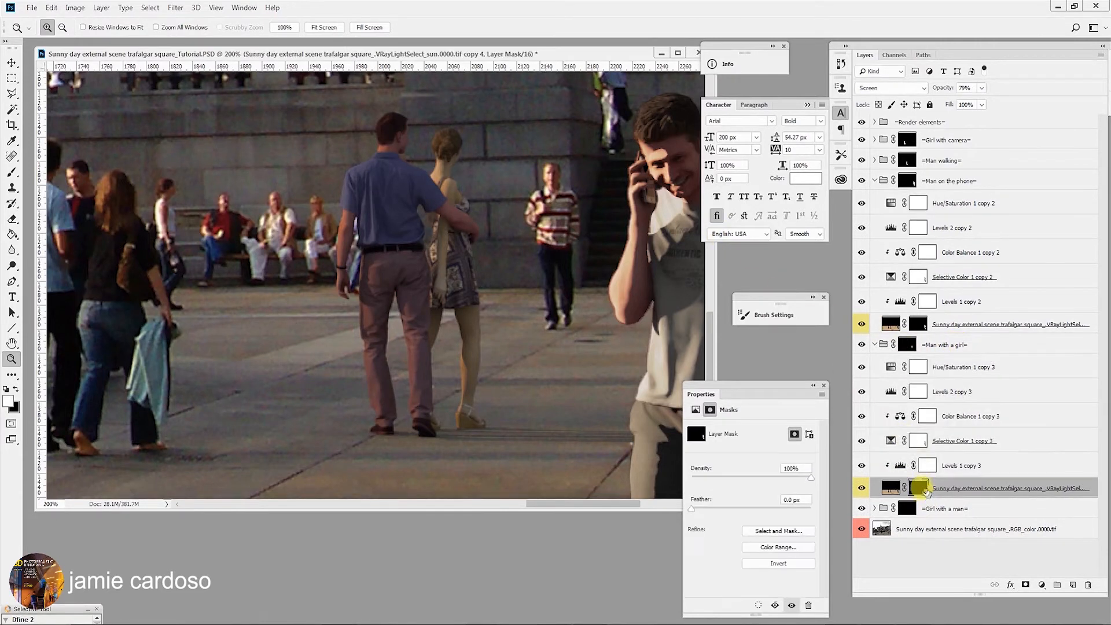
pyautogui.keyDown('ctrl'); pyautogui.click(919, 325); pyautogui.keyUp('ctrl')
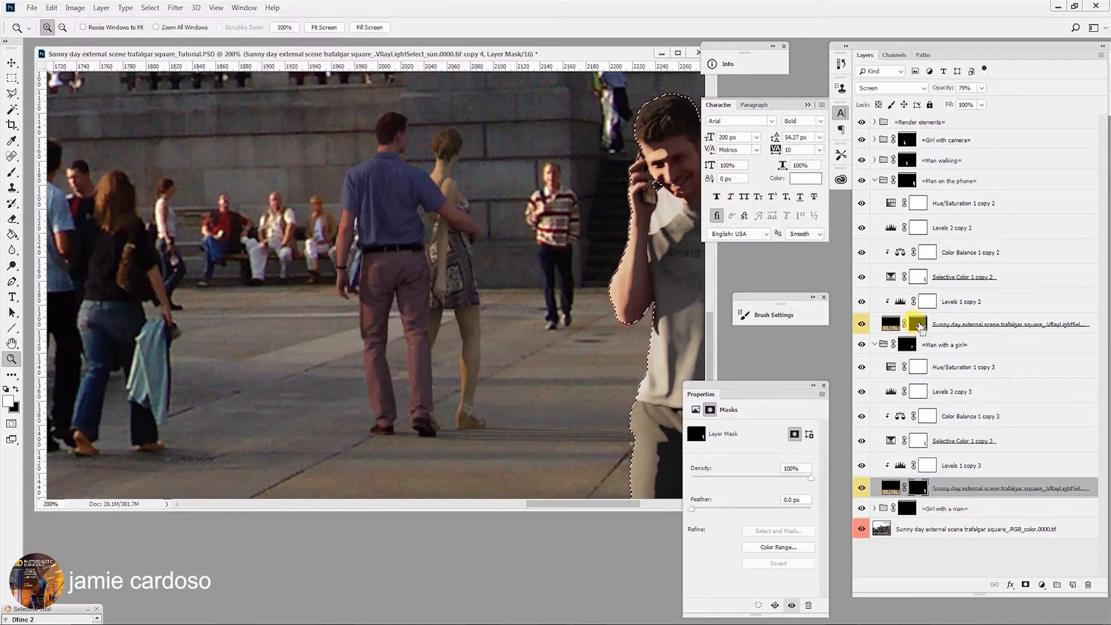
pyautogui.click(875, 180)
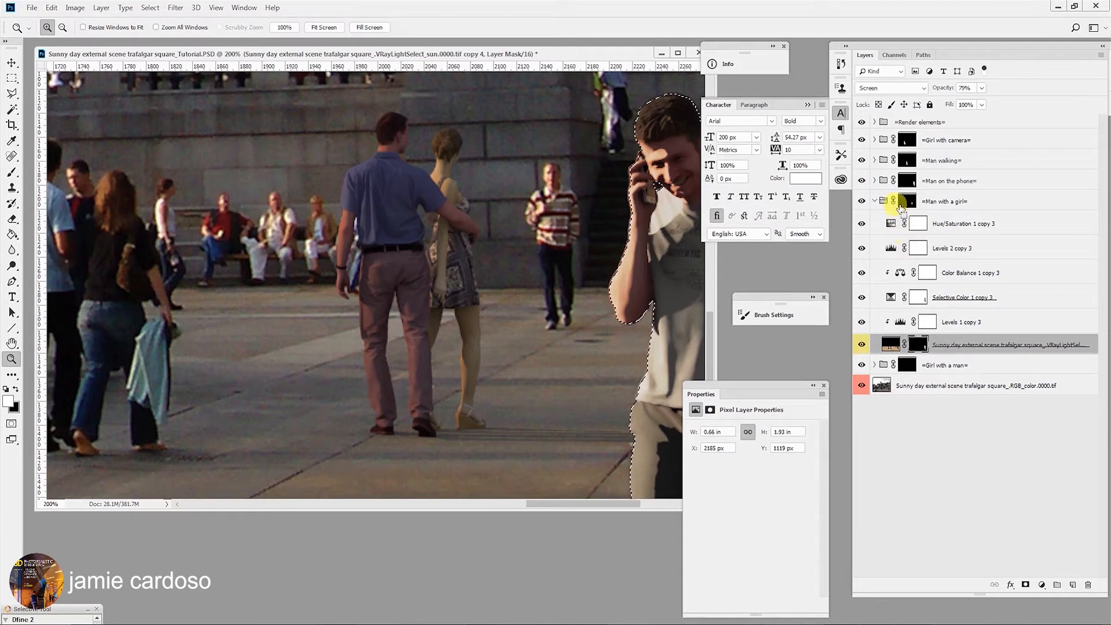
pyautogui.keyDown('ctrl'); pyautogui.click(904, 202); pyautogui.keyUp('ctrl')
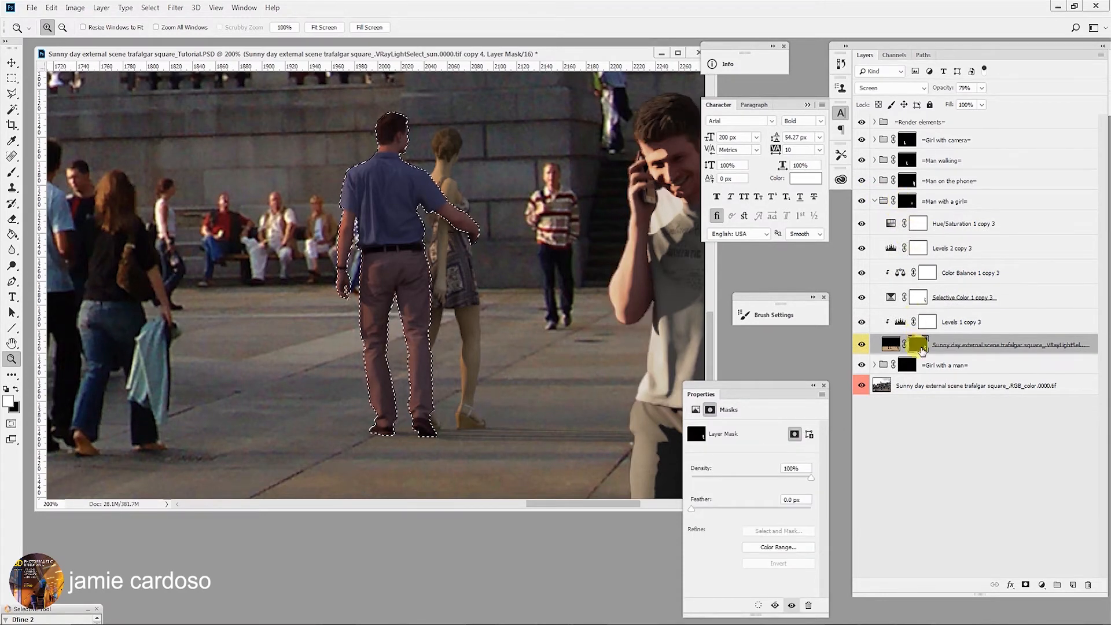
pyautogui.keyDown('ctrl'); pyautogui.click(922, 350); pyautogui.keyUp('ctrl')
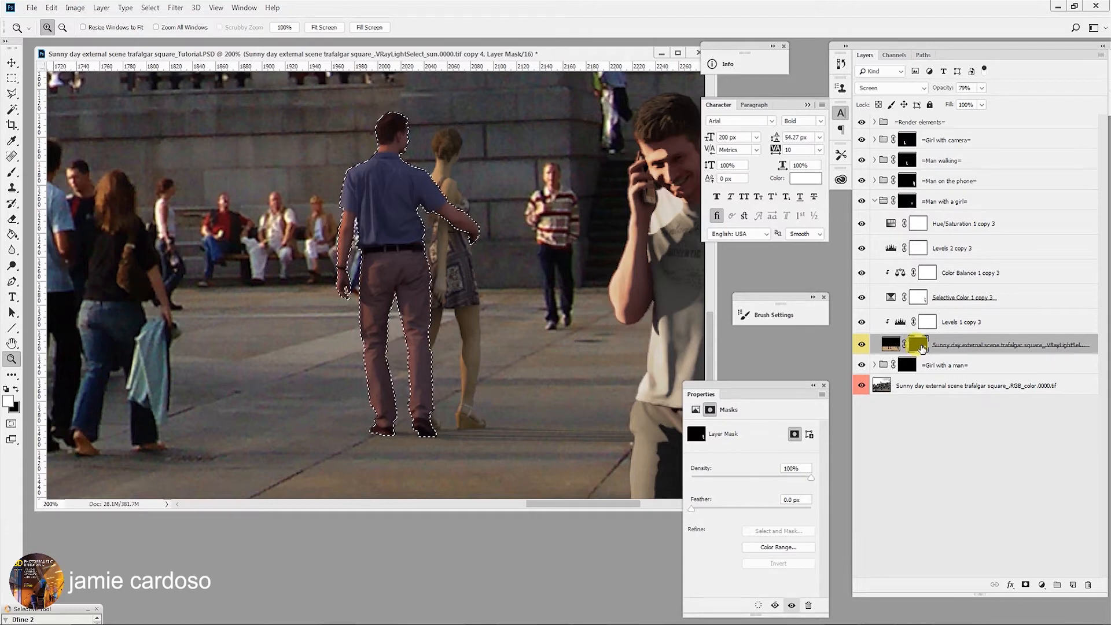
# - Delete the copied sun light layer's mask in the man with a girl group and add a new mask from the selection
pyautogui.rightClick(921, 345)
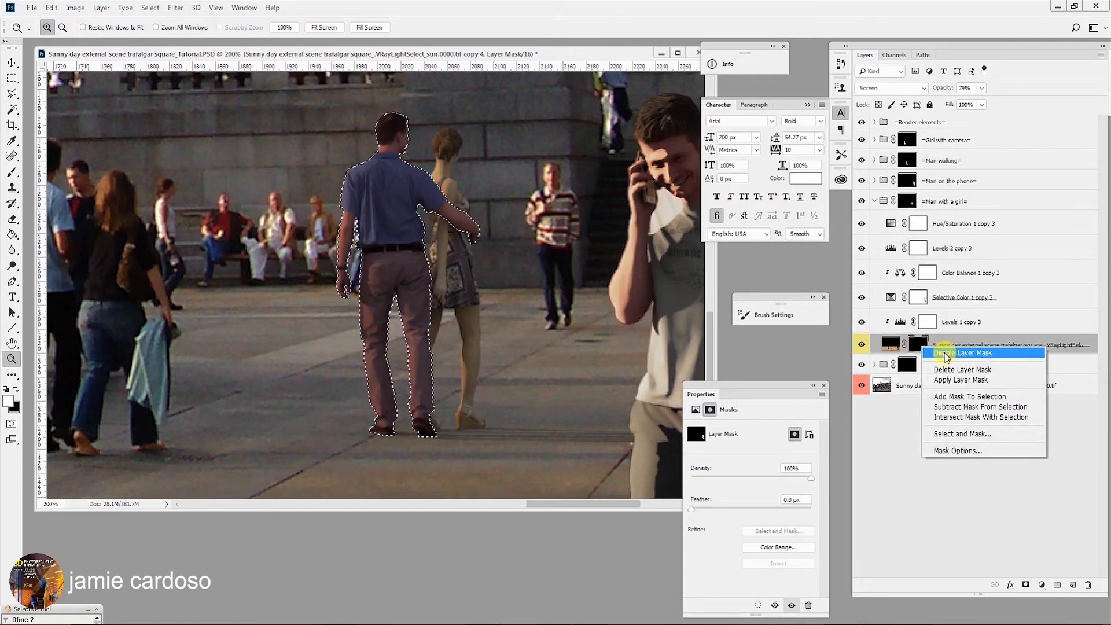
pyautogui.click(924, 349)
pyautogui.rightClick(924, 348)
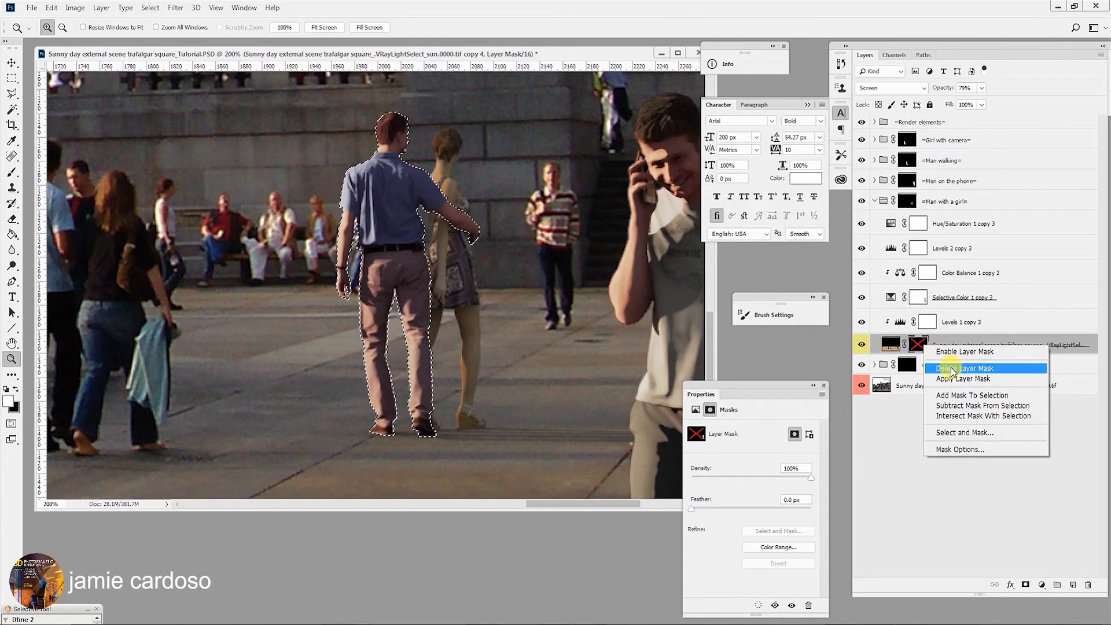
pyautogui.click(926, 363)
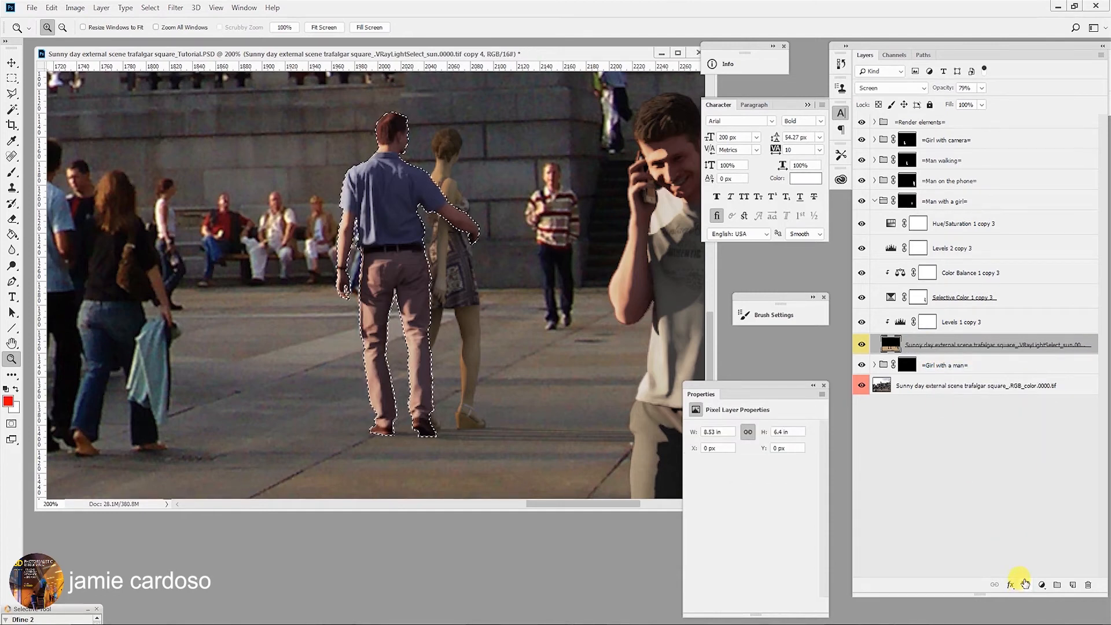
pyautogui.click(1025, 584)
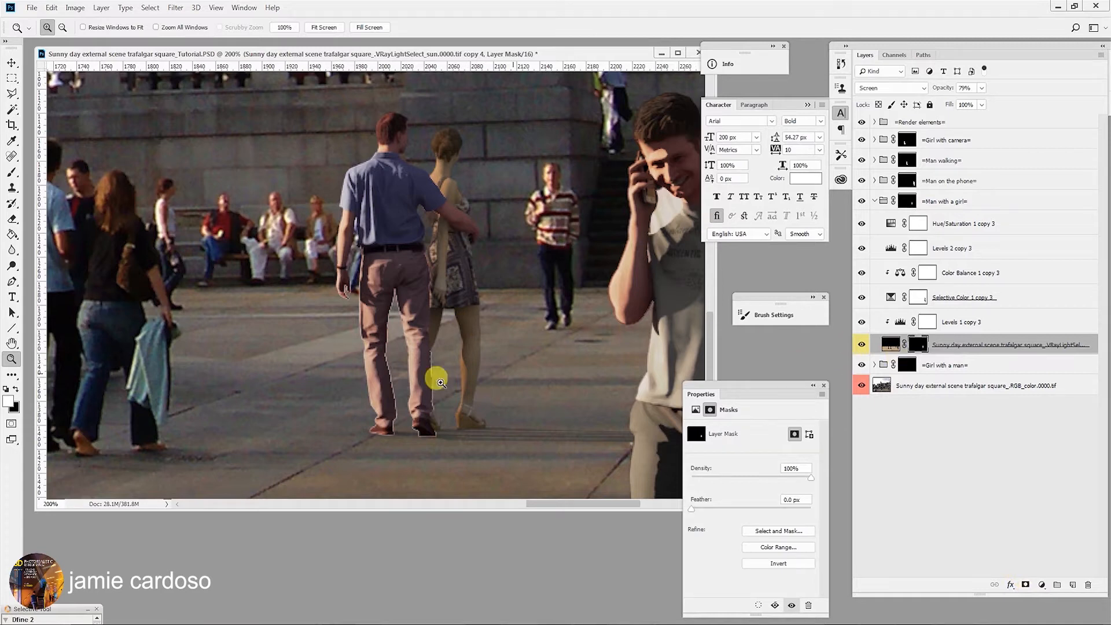
# - Paint black on the copied sun light layer's mask to clean the bright fringe around the man's legs and shoes
pyautogui.click(407, 385)
pyautogui.click(407, 385)
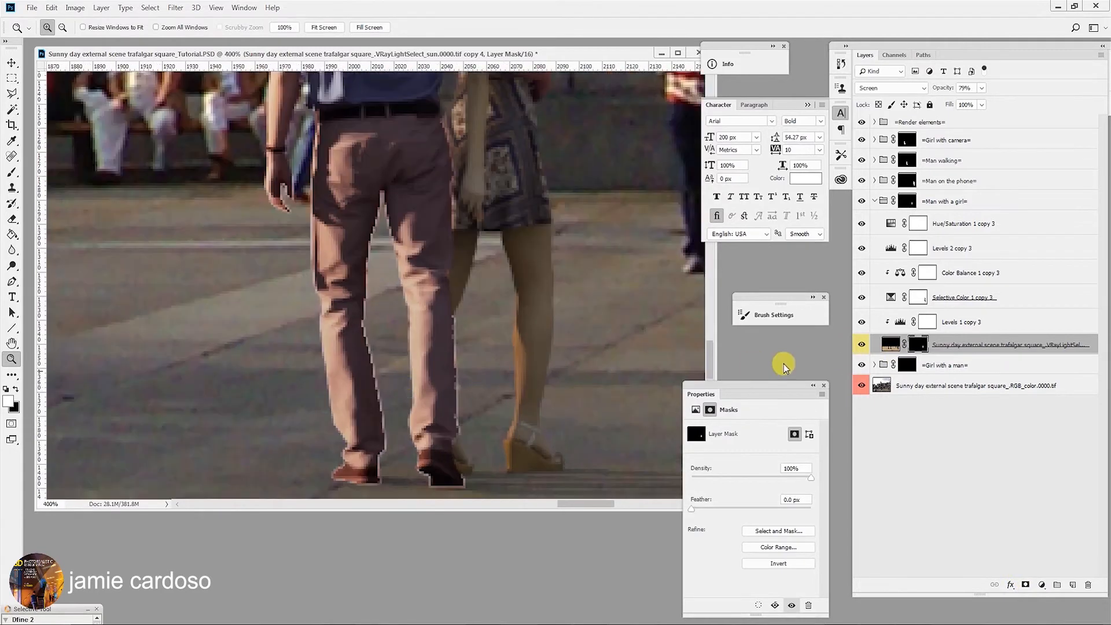
pyautogui.click(21, 174)
pyautogui.moveTo(364, 328); pyautogui.dragTo(367, 324)
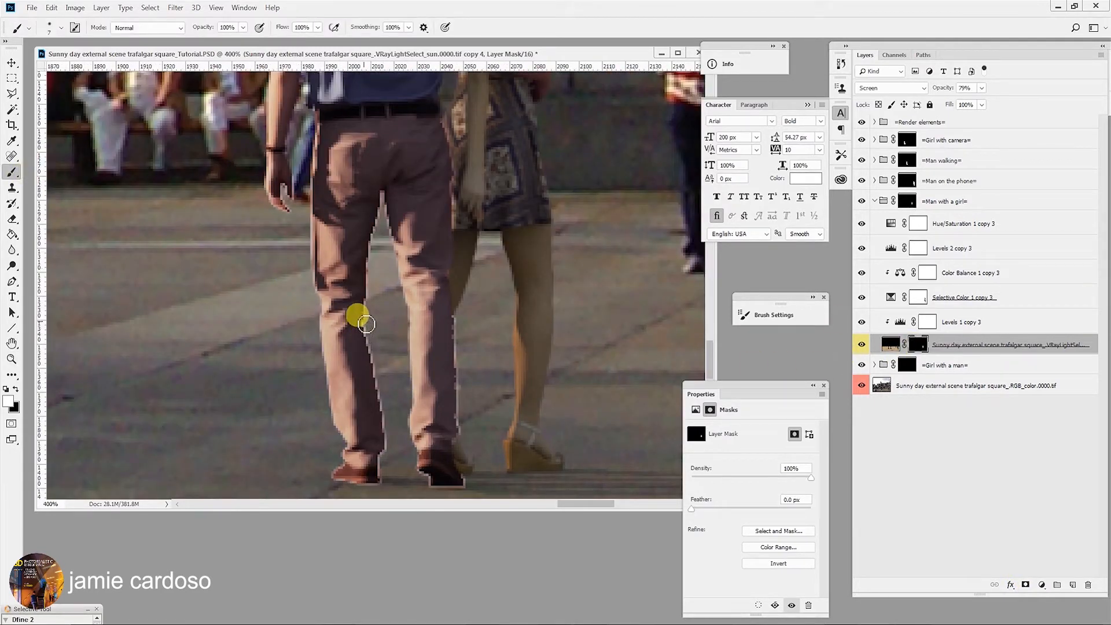
pyautogui.click(16, 389)
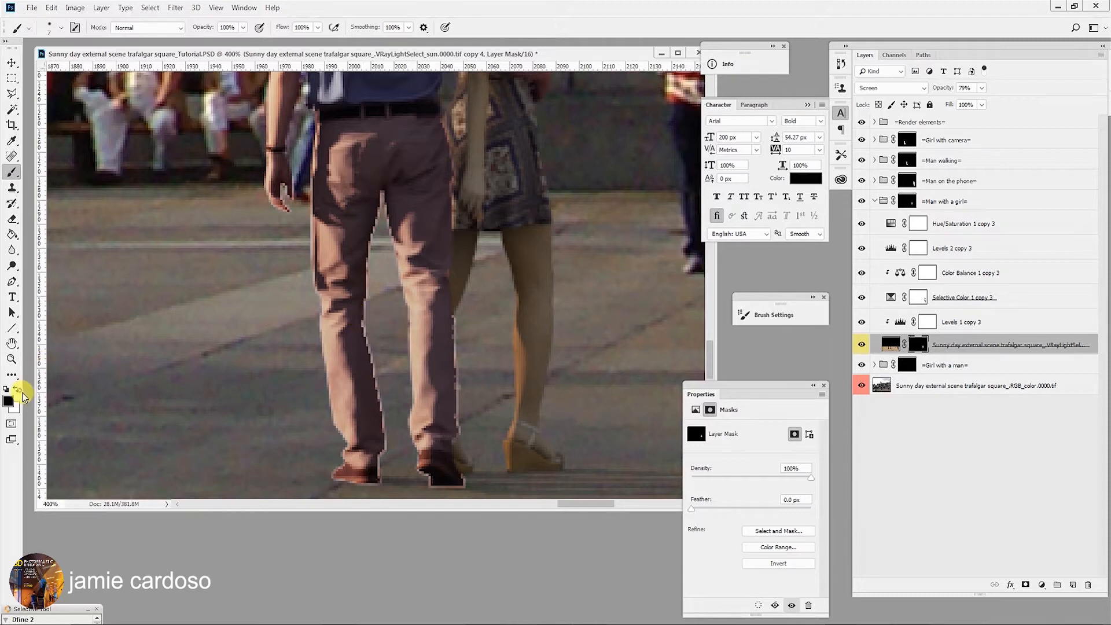
pyautogui.moveTo(334, 411)
pyautogui.mouseDown()
pyautogui.moveTo(368, 383)
pyautogui.moveTo(379, 394)
pyautogui.moveTo(369, 320)
pyautogui.moveTo(390, 435)
pyautogui.moveTo(377, 490)
pyautogui.moveTo(331, 481)
pyautogui.moveTo(412, 427)
pyautogui.moveTo(388, 420)
pyautogui.moveTo(388, 439)
pyautogui.moveTo(365, 308)
pyautogui.moveTo(384, 191)
pyautogui.moveTo(378, 246)
pyautogui.moveTo(391, 238)
pyautogui.moveTo(395, 251)
pyautogui.moveTo(393, 238)
pyautogui.moveTo(403, 263)
pyautogui.moveTo(407, 325)
pyautogui.moveTo(404, 248)
pyautogui.moveTo(426, 328)
pyautogui.moveTo(465, 325)
pyautogui.moveTo(464, 359)
pyautogui.moveTo(425, 381)
pyautogui.moveTo(468, 376)
pyautogui.moveTo(460, 493)
pyautogui.moveTo(430, 491)
pyautogui.moveTo(401, 422)
pyautogui.moveTo(394, 447)
pyautogui.moveTo(461, 391)
pyautogui.moveTo(464, 443)
pyautogui.mouseUp()
pyautogui.press('x')
pyautogui.press('x')
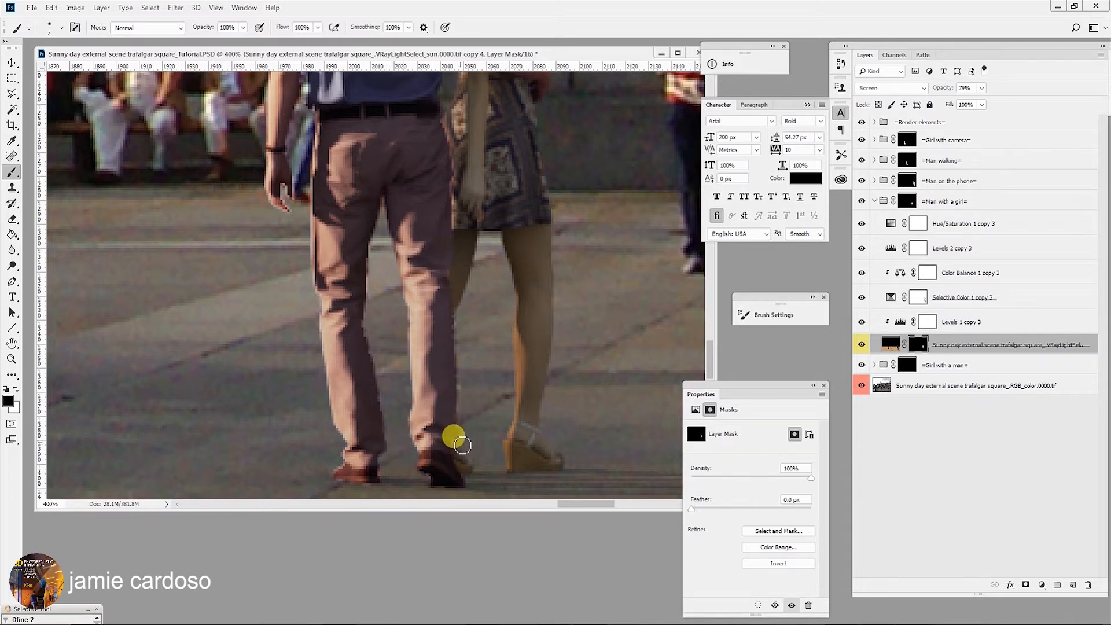
# - Paint out the bright fringe around the man's lowered hand and arm on the sun light layer's mask, checking his edges
pyautogui.moveTo(312, 181); pyautogui.dragTo(385, 404)
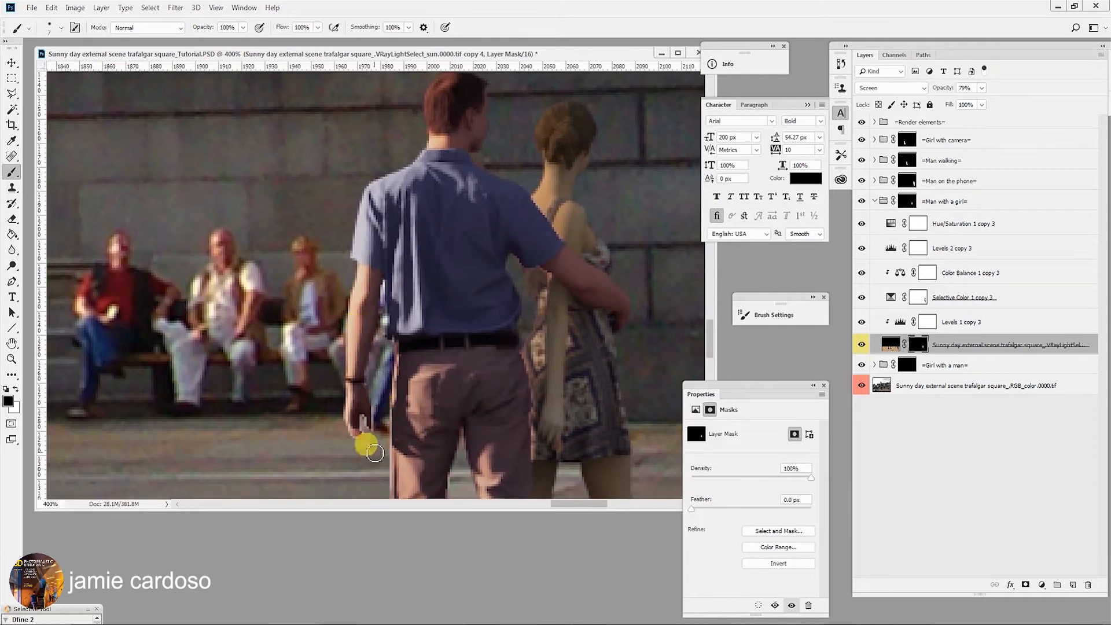
pyautogui.moveTo(365, 426)
pyautogui.mouseDown()
pyautogui.moveTo(364, 405)
pyautogui.moveTo(367, 440)
pyautogui.moveTo(352, 442)
pyautogui.mouseUp()
pyautogui.moveTo(341, 425)
pyautogui.mouseDown()
pyautogui.moveTo(370, 361)
pyautogui.moveTo(373, 385)
pyautogui.moveTo(367, 347)
pyautogui.moveTo(373, 370)
pyautogui.mouseUp()
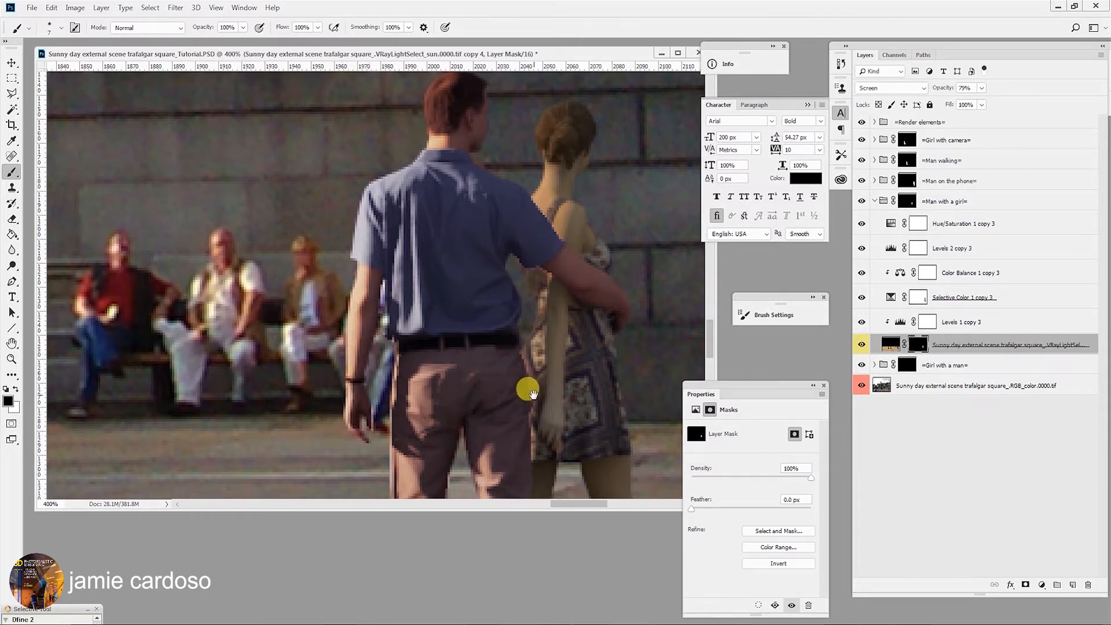
pyautogui.moveTo(529, 389); pyautogui.dragTo(480, 209)
pyautogui.moveTo(488, 406)
pyautogui.mouseDown()
pyautogui.moveTo(488, 440)
pyautogui.moveTo(486, 365)
pyautogui.moveTo(493, 376)
pyautogui.moveTo(471, 318)
pyautogui.mouseUp()
pyautogui.moveTo(342, 255)
pyautogui.mouseDown()
pyautogui.moveTo(389, 356)
pyautogui.moveTo(400, 462)
pyautogui.mouseUp()
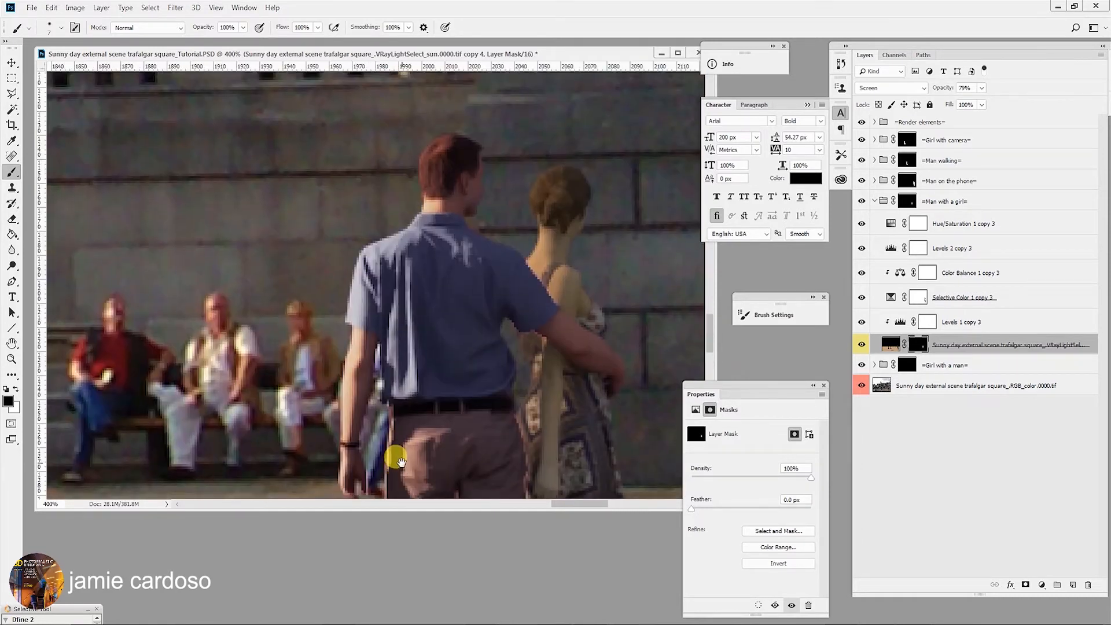
pyautogui.press('z')
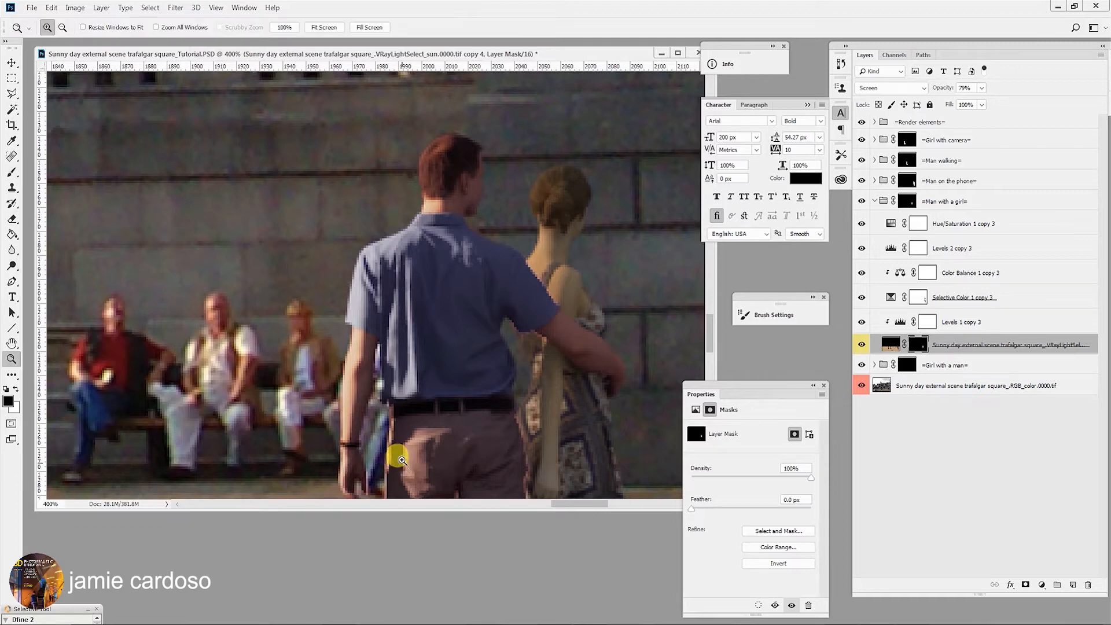
# - Delete the layer mask of Selective Color 1 copy 3 in the man with a girl group and add a new white mask
pyautogui.click(923, 301)
pyautogui.rightClick(924, 299)
pyautogui.click(945, 307)
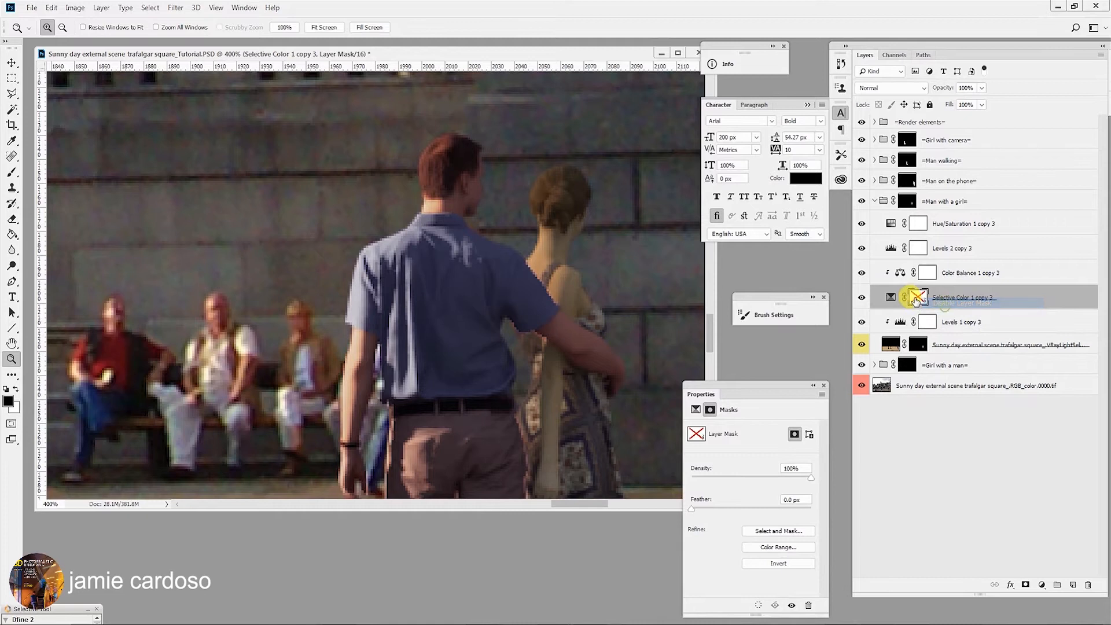
pyautogui.rightClick(917, 299)
pyautogui.click(932, 322)
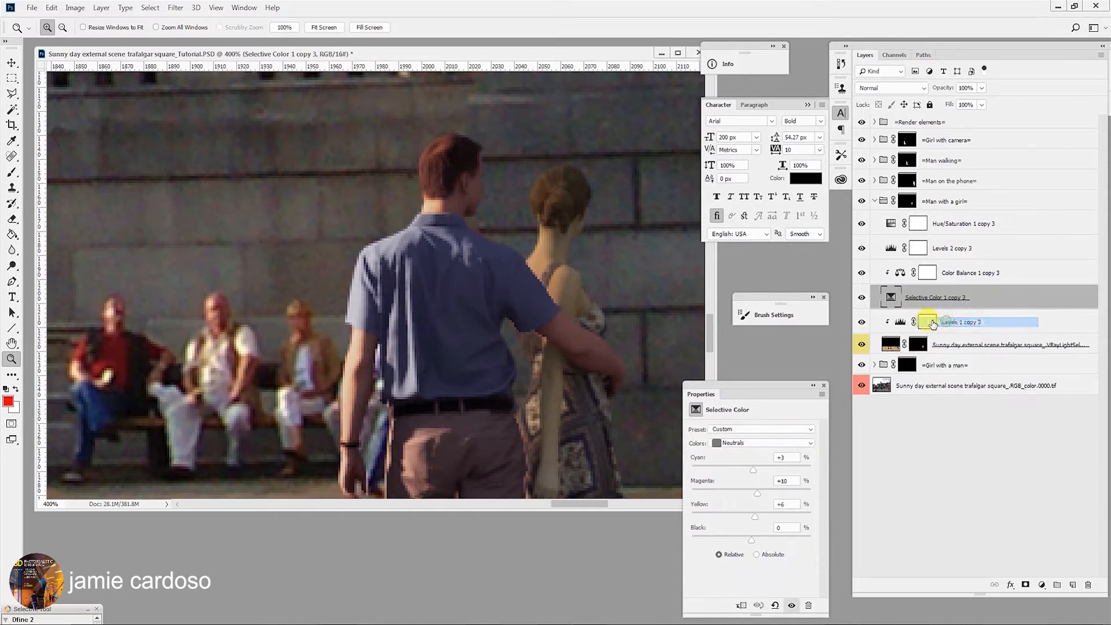
pyautogui.click(1026, 585)
# - Enlarge the brush and paint black on the Selective Color mask over the man's shirt and head to remove the tint
pyautogui.click(14, 172)
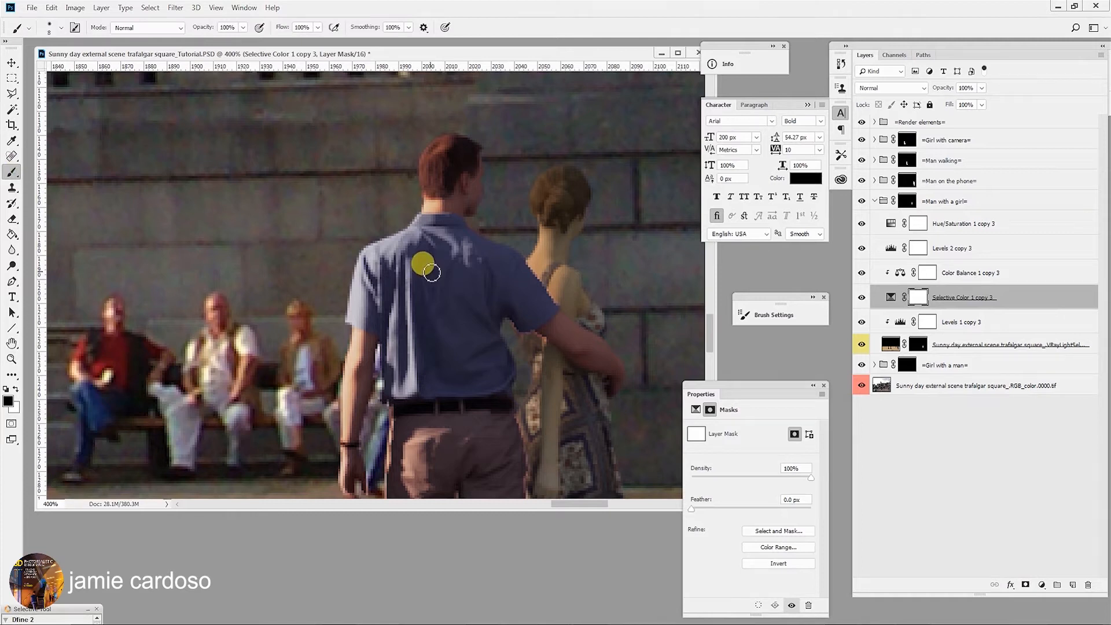
pyautogui.press(']')
pyautogui.press(']')
pyautogui.press(']')
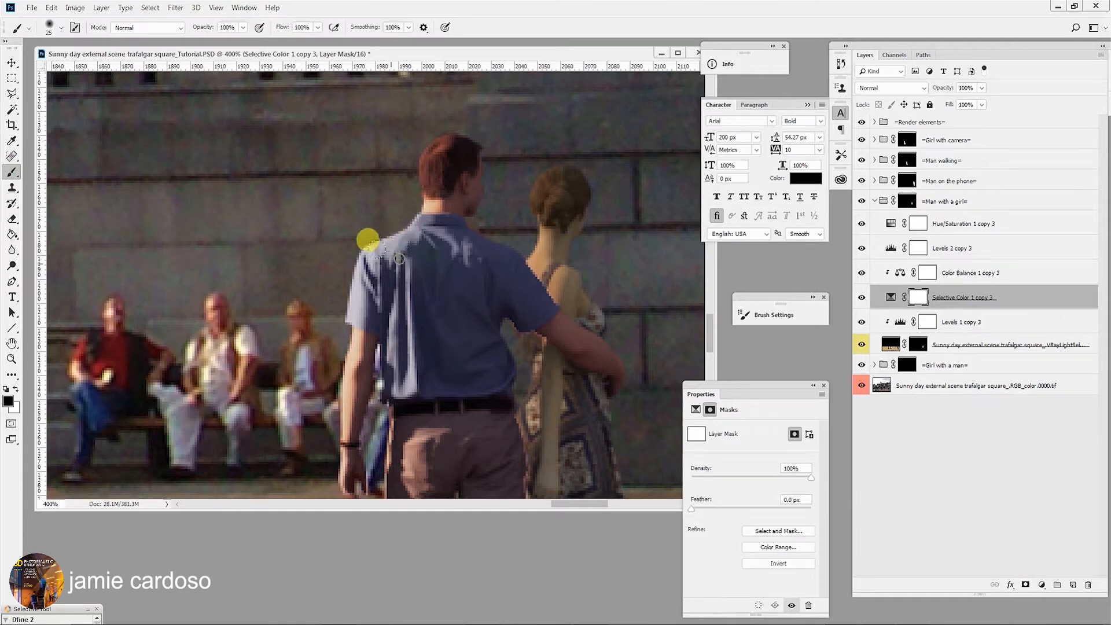
pyautogui.moveTo(351, 260)
pyautogui.mouseDown()
pyautogui.moveTo(360, 285)
pyautogui.moveTo(386, 236)
pyautogui.moveTo(415, 224)
pyautogui.moveTo(472, 253)
pyautogui.moveTo(514, 293)
pyautogui.moveTo(474, 303)
pyautogui.moveTo(464, 351)
pyautogui.moveTo(402, 363)
pyautogui.moveTo(420, 290)
pyautogui.moveTo(441, 302)
pyautogui.moveTo(447, 263)
pyautogui.moveTo(422, 313)
pyautogui.moveTo(379, 333)
pyautogui.moveTo(396, 372)
pyautogui.moveTo(448, 374)
pyautogui.moveTo(483, 358)
pyautogui.moveTo(475, 282)
pyautogui.moveTo(502, 277)
pyautogui.moveTo(434, 238)
pyautogui.moveTo(432, 162)
pyautogui.moveTo(420, 149)
pyautogui.moveTo(450, 120)
pyautogui.moveTo(443, 140)
pyautogui.moveTo(432, 135)
pyautogui.moveTo(431, 191)
pyautogui.moveTo(426, 173)
pyautogui.moveTo(437, 191)
pyautogui.moveTo(463, 165)
pyautogui.moveTo(427, 192)
pyautogui.moveTo(440, 193)
pyautogui.moveTo(438, 164)
pyautogui.moveTo(460, 138)
pyautogui.moveTo(468, 163)
pyautogui.moveTo(471, 142)
pyautogui.moveTo(424, 171)
pyautogui.moveTo(419, 183)
pyautogui.moveTo(432, 188)
pyautogui.moveTo(437, 157)
pyautogui.mouseUp()
# - Paint black with a smaller brush on the Selective Color mask over the man's lowered arm and trousers
pyautogui.scroll(-8, 451, 289)
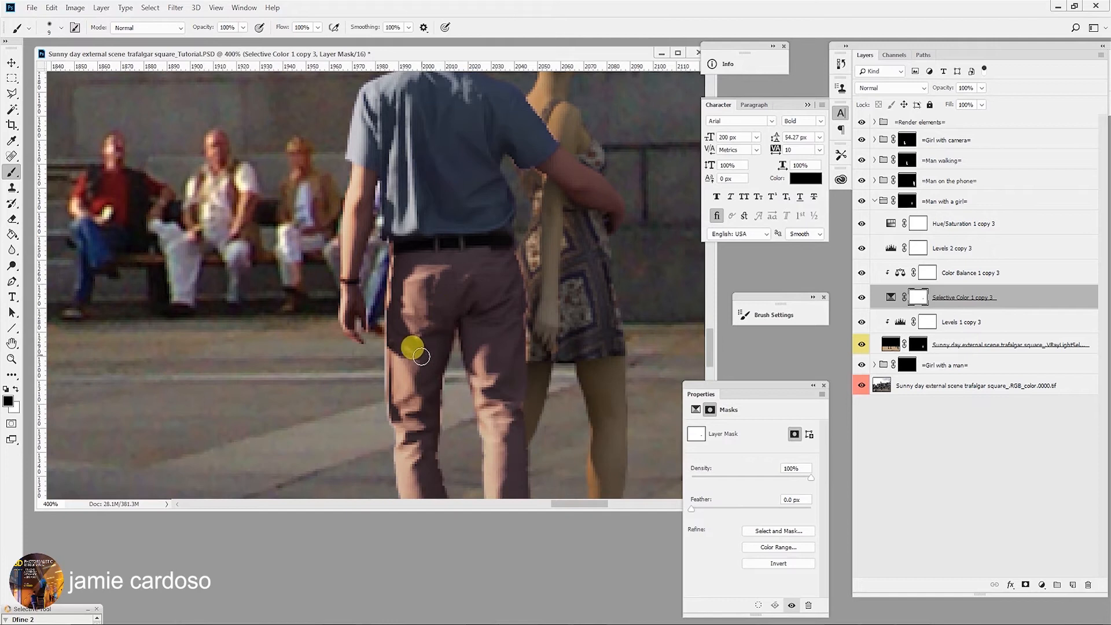
pyautogui.moveTo(420, 349)
pyautogui.mouseDown()
pyautogui.moveTo(413, 309)
pyautogui.moveTo(347, 284)
pyautogui.mouseUp()
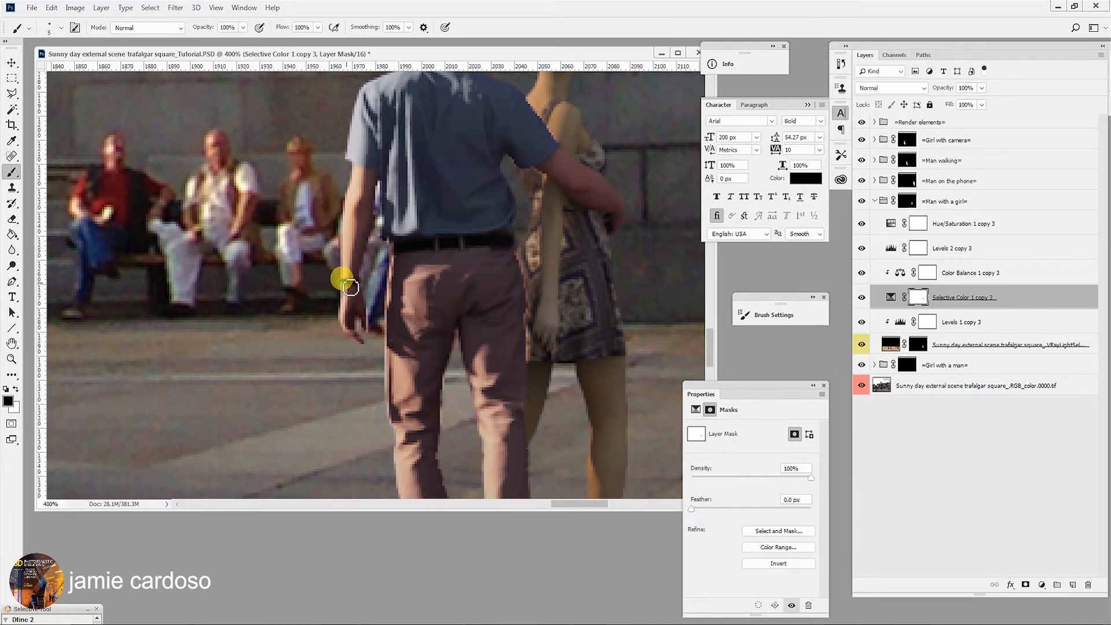
pyautogui.moveTo(357, 285)
pyautogui.mouseDown()
pyautogui.moveTo(421, 246)
pyautogui.moveTo(399, 241)
pyautogui.moveTo(486, 240)
pyautogui.moveTo(488, 286)
pyautogui.moveTo(477, 256)
pyautogui.moveTo(416, 252)
pyautogui.moveTo(414, 330)
pyautogui.moveTo(408, 285)
pyautogui.moveTo(389, 289)
pyautogui.moveTo(399, 347)
pyautogui.moveTo(393, 264)
pyautogui.moveTo(380, 361)
pyautogui.moveTo(399, 456)
pyautogui.moveTo(397, 336)
pyautogui.moveTo(413, 326)
pyautogui.moveTo(412, 388)
pyautogui.moveTo(461, 335)
pyautogui.moveTo(468, 353)
pyautogui.moveTo(437, 358)
pyautogui.moveTo(434, 386)
pyautogui.moveTo(435, 354)
pyautogui.moveTo(471, 363)
pyautogui.moveTo(505, 354)
pyautogui.moveTo(511, 291)
pyautogui.moveTo(493, 296)
pyautogui.moveTo(463, 393)
pyautogui.moveTo(453, 304)
pyautogui.moveTo(467, 329)
pyautogui.moveTo(432, 405)
pyautogui.moveTo(431, 437)
pyautogui.moveTo(402, 445)
pyautogui.moveTo(380, 358)
pyautogui.moveTo(426, 353)
pyautogui.moveTo(424, 426)
pyautogui.moveTo(420, 374)
pyautogui.mouseUp()
pyautogui.scroll(-3, 419, 374)
pyautogui.moveTo(400, 254)
pyautogui.mouseDown()
pyautogui.moveTo(399, 373)
pyautogui.moveTo(434, 397)
pyautogui.moveTo(415, 405)
pyautogui.moveTo(403, 298)
pyautogui.moveTo(412, 449)
pyautogui.moveTo(418, 475)
pyautogui.moveTo(414, 447)
pyautogui.moveTo(438, 488)
pyautogui.moveTo(438, 455)
pyautogui.moveTo(453, 461)
pyautogui.moveTo(432, 335)
pyautogui.moveTo(399, 342)
pyautogui.moveTo(452, 397)
pyautogui.moveTo(461, 444)
pyautogui.moveTo(479, 260)
pyautogui.moveTo(466, 220)
pyautogui.moveTo(499, 214)
pyautogui.moveTo(505, 242)
pyautogui.moveTo(509, 207)
pyautogui.moveTo(503, 313)
pyautogui.moveTo(504, 232)
pyautogui.moveTo(481, 371)
pyautogui.moveTo(492, 261)
pyautogui.moveTo(513, 365)
pyautogui.moveTo(501, 421)
pyautogui.moveTo(487, 351)
pyautogui.moveTo(484, 431)
pyautogui.moveTo(498, 471)
pyautogui.moveTo(510, 478)
pyautogui.moveTo(512, 467)
pyautogui.moveTo(524, 487)
pyautogui.moveTo(505, 448)
pyautogui.moveTo(511, 359)
pyautogui.moveTo(489, 352)
pyautogui.moveTo(491, 362)
pyautogui.moveTo(505, 354)
pyautogui.moveTo(494, 282)
pyautogui.moveTo(482, 341)
pyautogui.moveTo(503, 268)
pyautogui.moveTo(441, 271)
pyautogui.moveTo(420, 308)
pyautogui.moveTo(418, 276)
pyautogui.moveTo(425, 298)
pyautogui.moveTo(415, 319)
pyautogui.moveTo(398, 142)
pyautogui.moveTo(396, 164)
pyautogui.moveTo(485, 197)
pyautogui.moveTo(494, 162)
pyautogui.moveTo(476, 399)
pyautogui.moveTo(435, 404)
pyautogui.moveTo(452, 442)
pyautogui.moveTo(443, 471)
pyautogui.moveTo(408, 473)
pyautogui.moveTo(498, 445)
pyautogui.moveTo(501, 480)
pyautogui.moveTo(516, 469)
pyautogui.moveTo(502, 214)
pyautogui.moveTo(438, 134)
pyautogui.moveTo(437, 279)
pyautogui.mouseUp()
pyautogui.scroll(5, 429, 269)
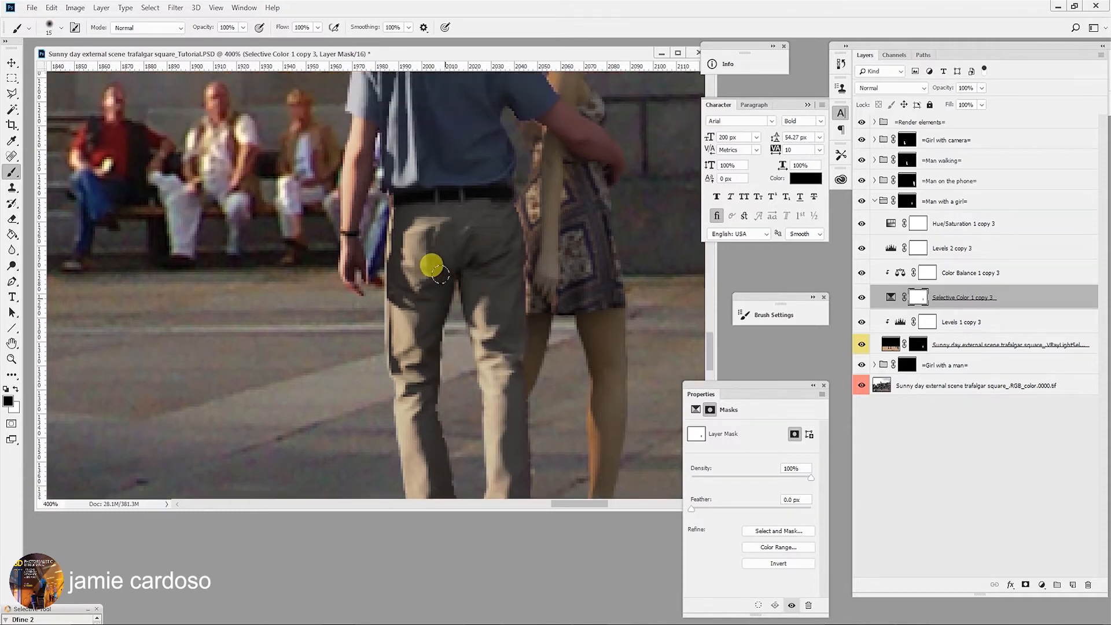
pyautogui.moveTo(440, 273)
pyautogui.mouseDown()
pyautogui.moveTo(455, 226)
pyautogui.moveTo(504, 266)
pyautogui.moveTo(408, 252)
pyautogui.moveTo(426, 275)
pyautogui.moveTo(416, 252)
pyautogui.moveTo(452, 120)
pyautogui.mouseUp()
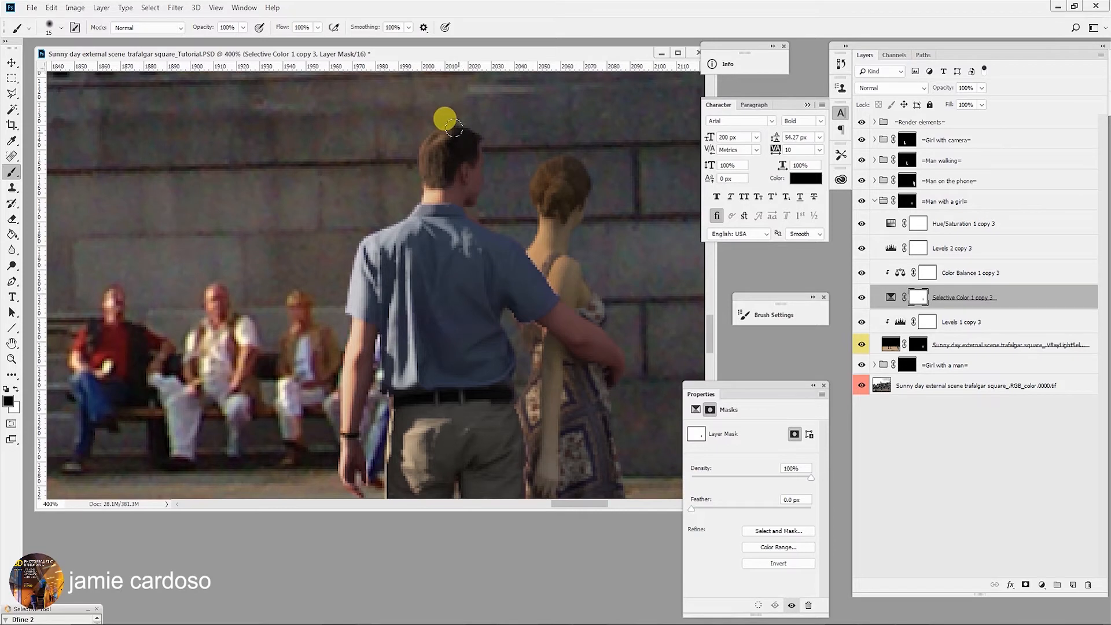
# - Examine the corrected man up close and within the wider scene, with the sun light layer's mask selected
pyautogui.press('z')
pyautogui.keyDown('alt'); pyautogui.click(456, 246); pyautogui.keyUp('alt')
pyautogui.keyDown('alt'); pyautogui.click(460, 258); pyautogui.keyUp('alt')
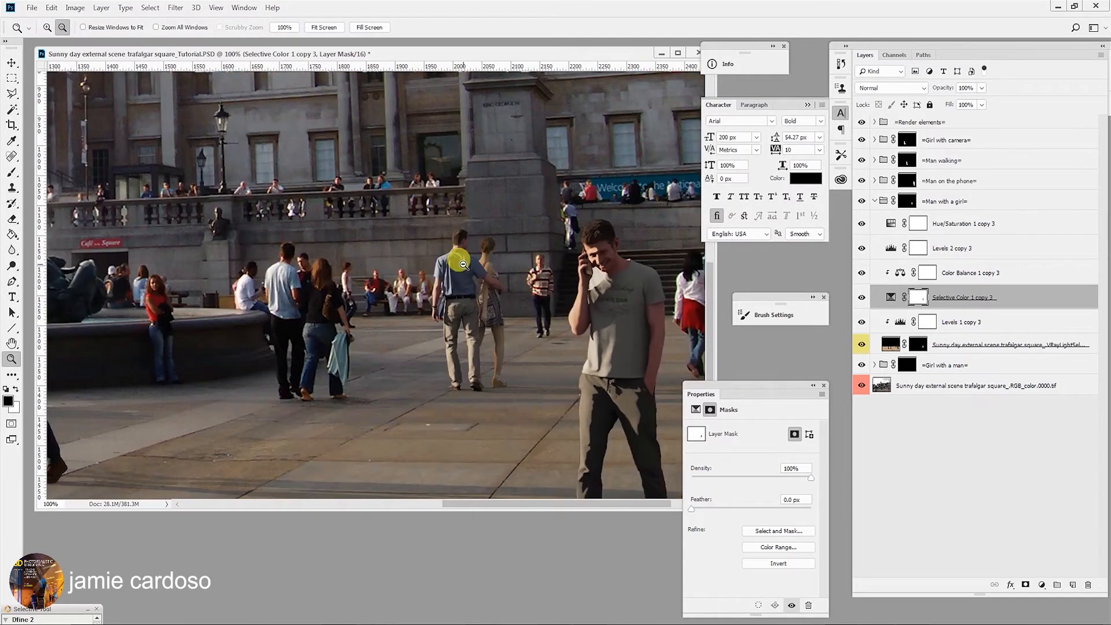
pyautogui.click(460, 246)
pyautogui.click(460, 244)
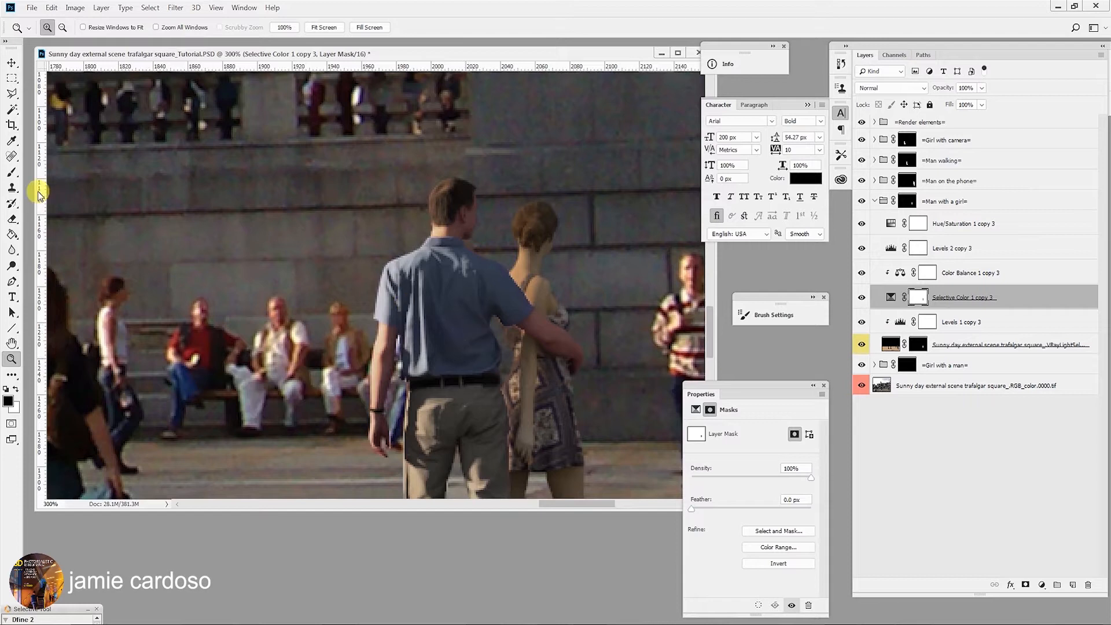
pyautogui.click(11, 172)
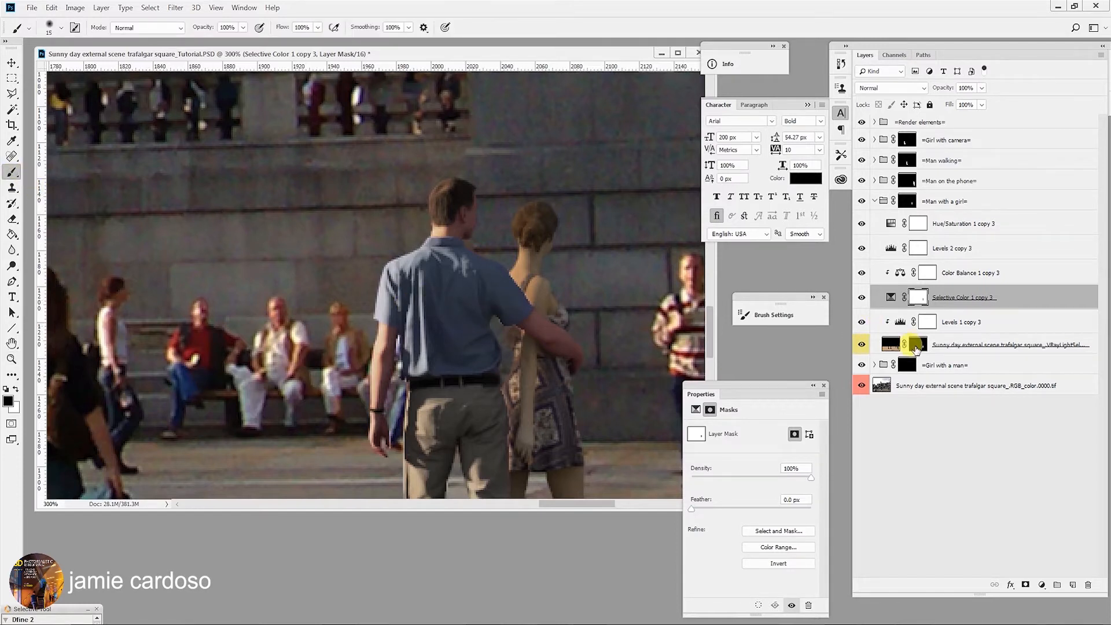
pyautogui.click(915, 345)
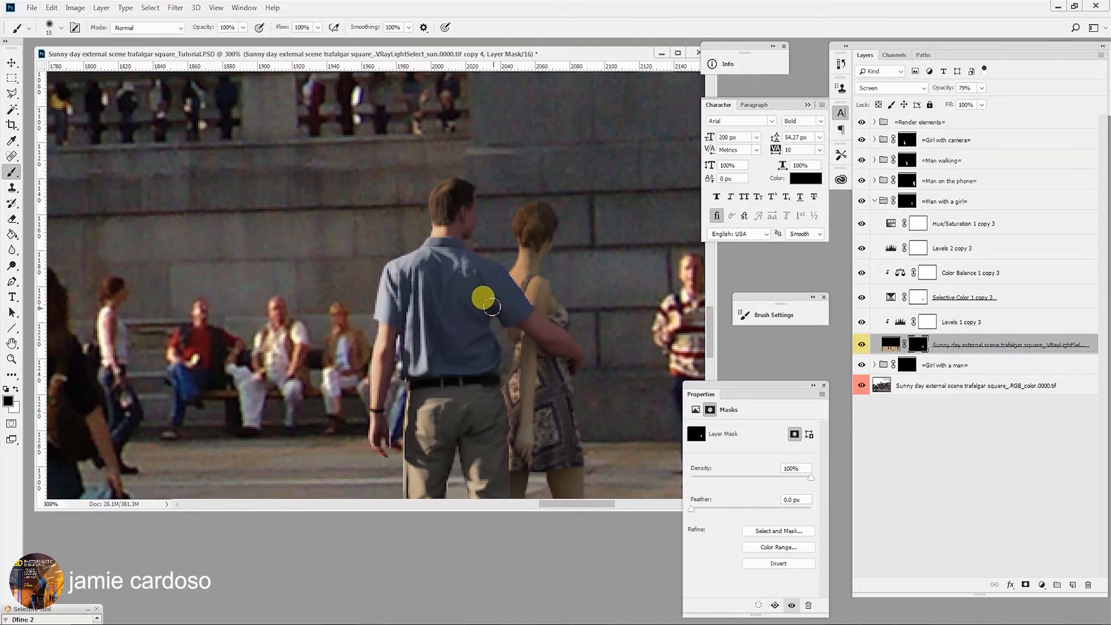
pyautogui.press('z')
pyautogui.keyDown('alt'); pyautogui.click(457, 331); pyautogui.keyUp('alt')
pyautogui.keyDown('alt'); pyautogui.click(457, 331); pyautogui.keyUp('alt')
pyautogui.keyDown('alt'); pyautogui.click(457, 331); pyautogui.keyUp('alt')
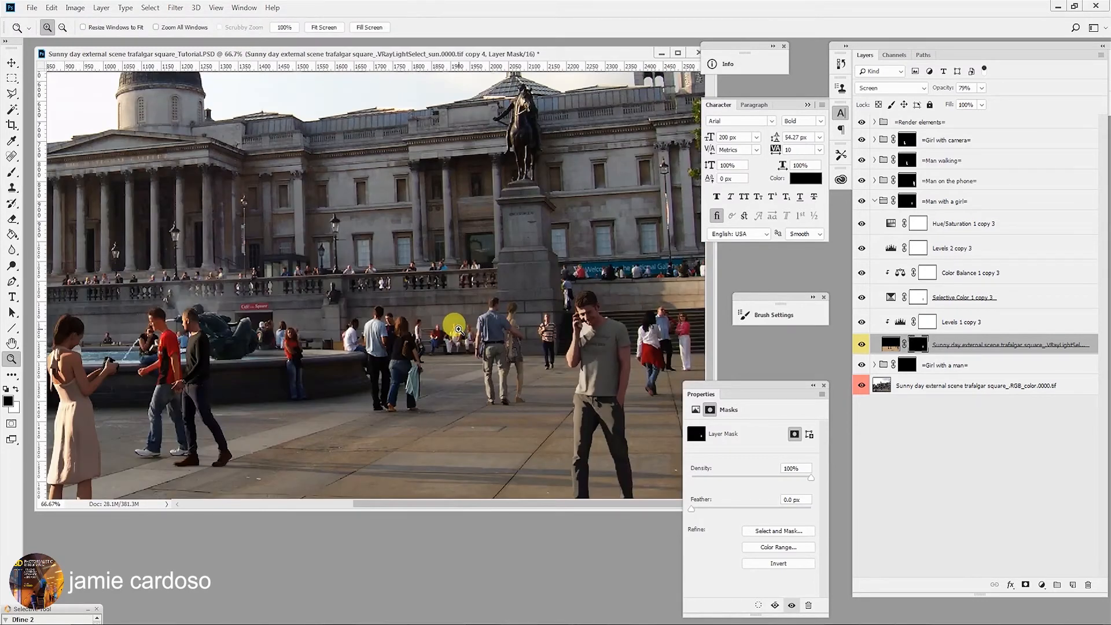
pyautogui.click(528, 381)
pyautogui.click(528, 380)
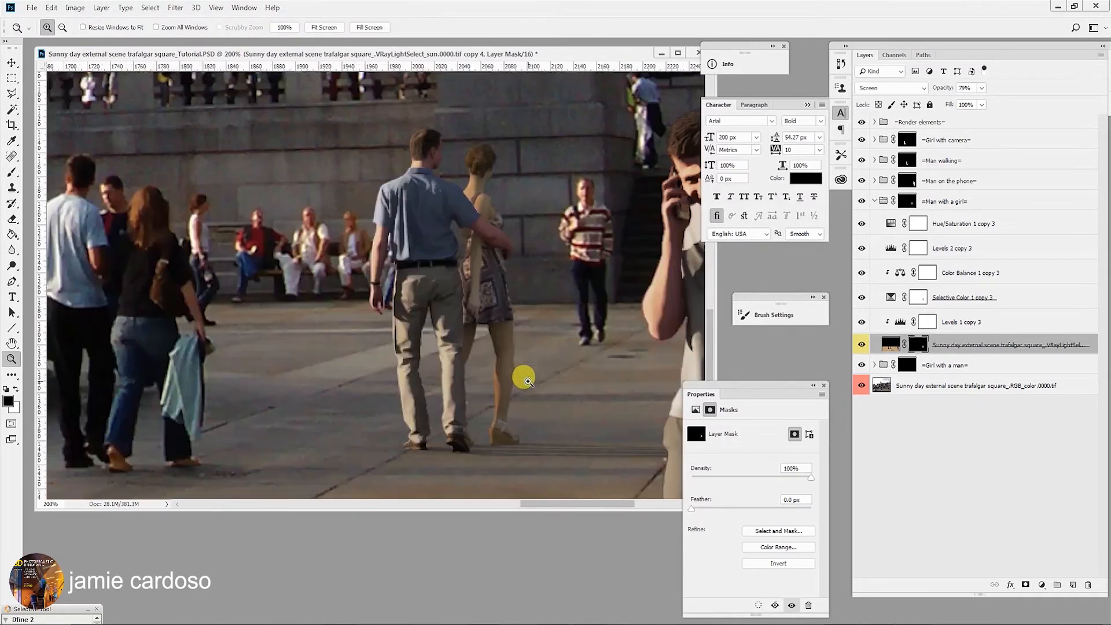
# - Try a white input level of 76 on Levels 1 copy 3 in the man with a girl group, then undo it
pyautogui.click(966, 320)
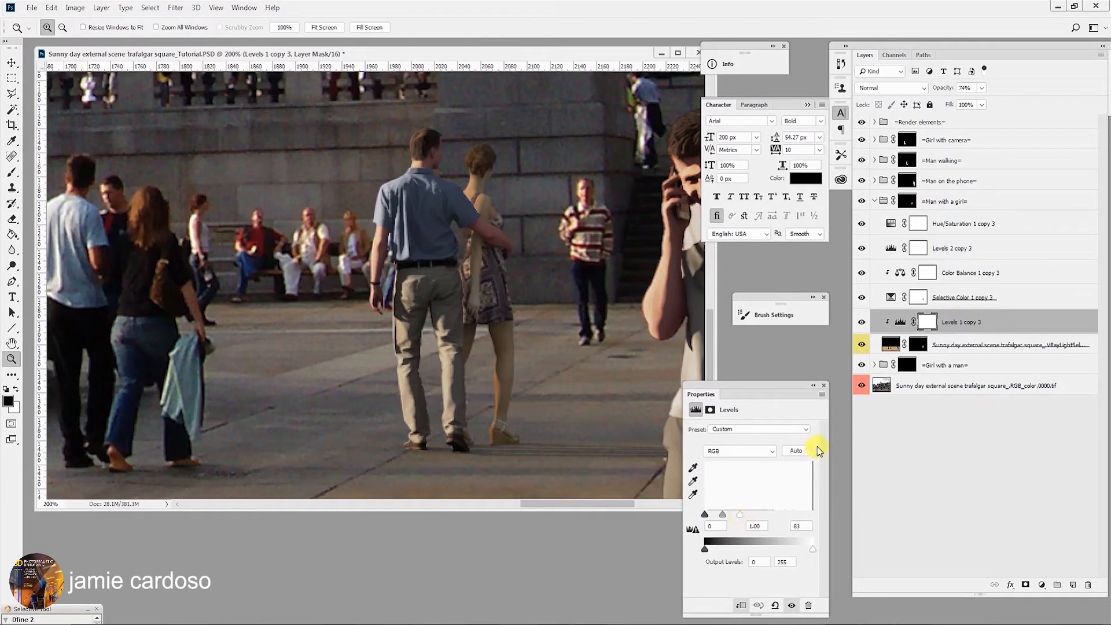
pyautogui.moveTo(340, 302); pyautogui.dragTo(380, 322)
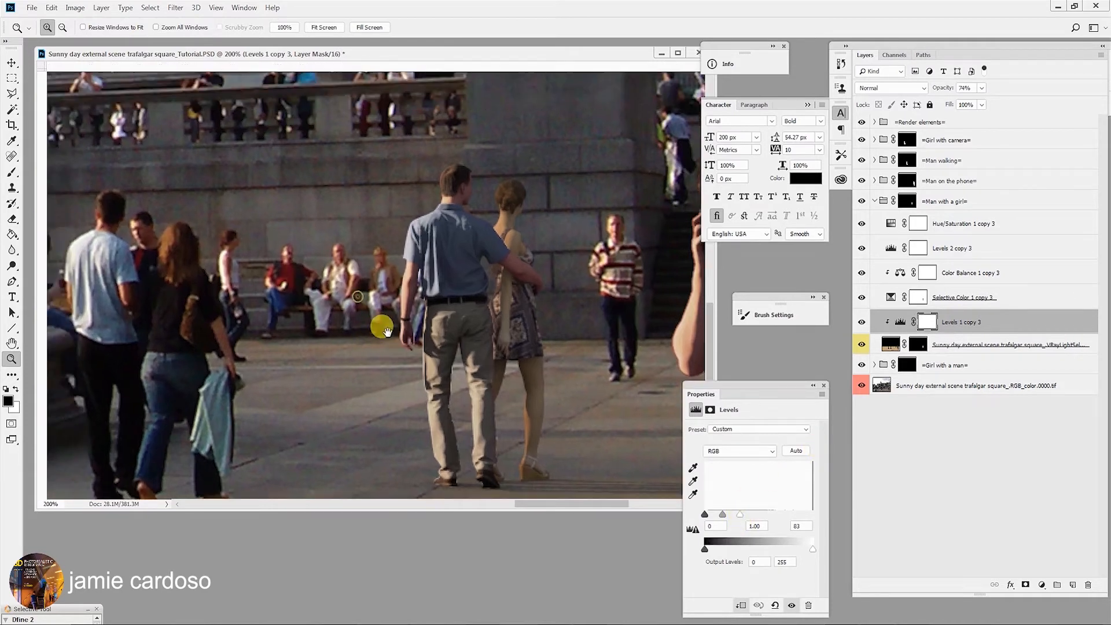
pyautogui.click(619, 223)
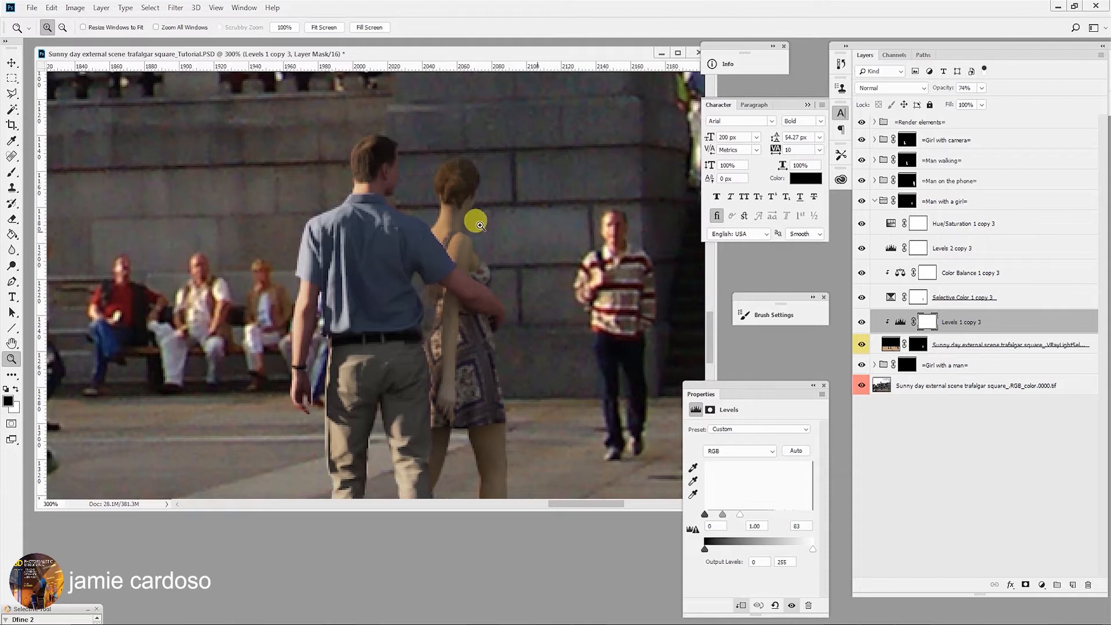
pyautogui.moveTo(318, 324); pyautogui.dragTo(447, 292)
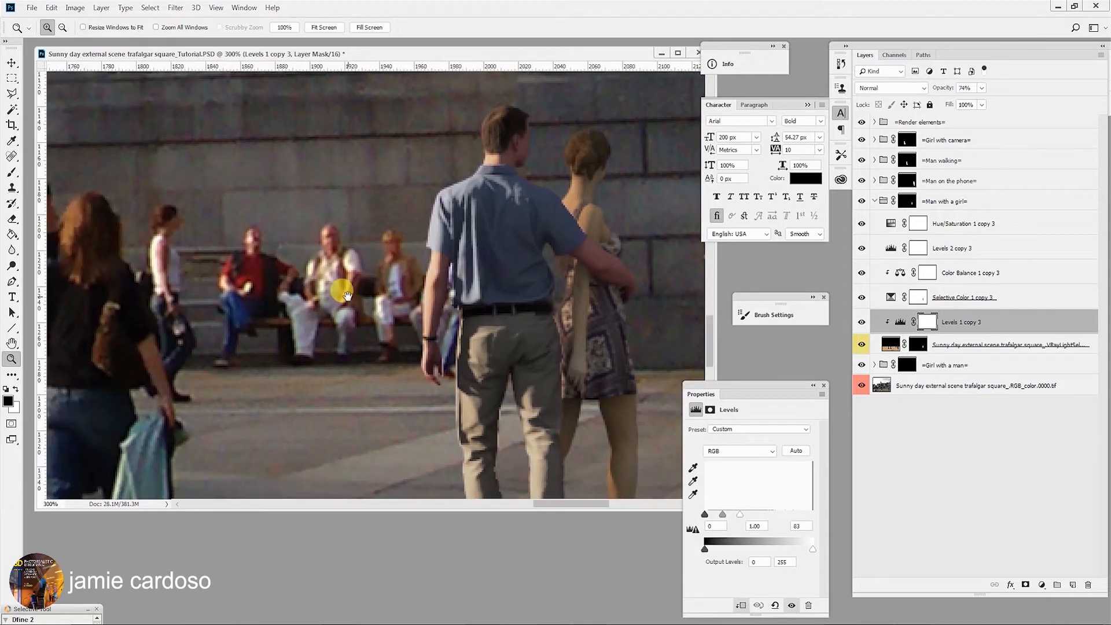
pyautogui.moveTo(347, 294); pyautogui.dragTo(354, 293)
pyautogui.keyDown('alt'); pyautogui.click(382, 305); pyautogui.keyUp('alt')
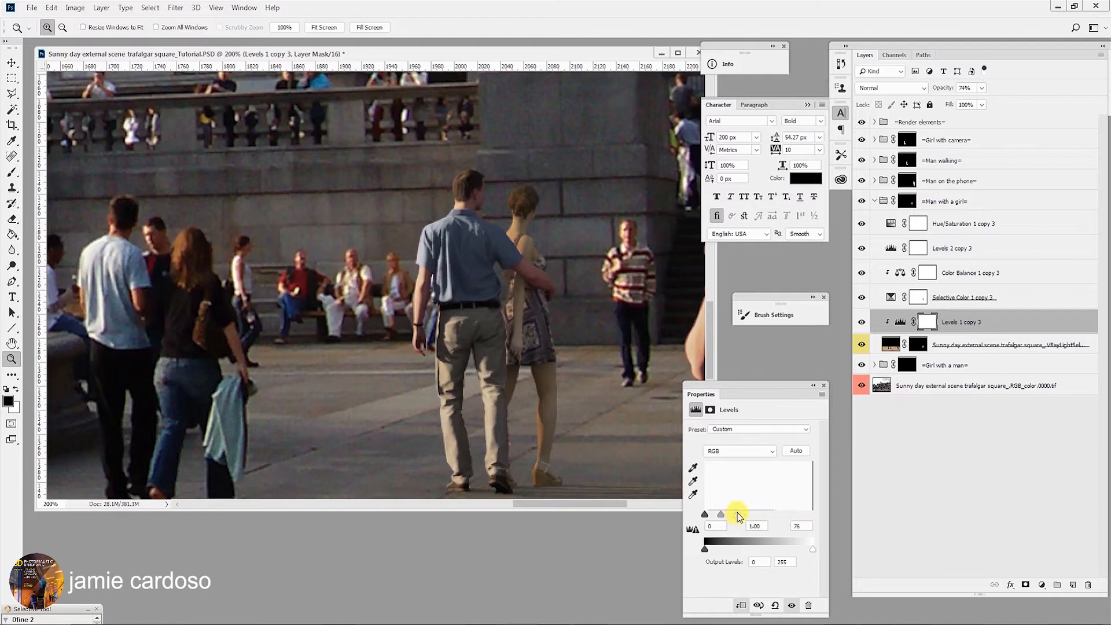
pyautogui.hotkey('ctrl', 'z')
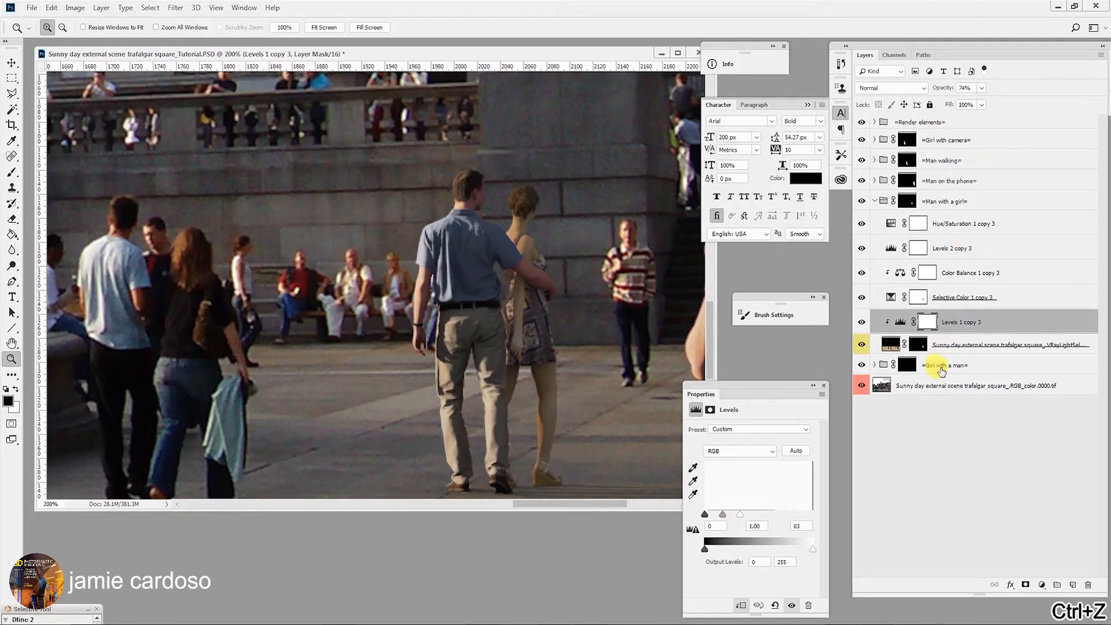
# - Raise the opacity of the man with a girl group's sun light layer to 85%
pyautogui.click(954, 344)
pyautogui.click(982, 89)
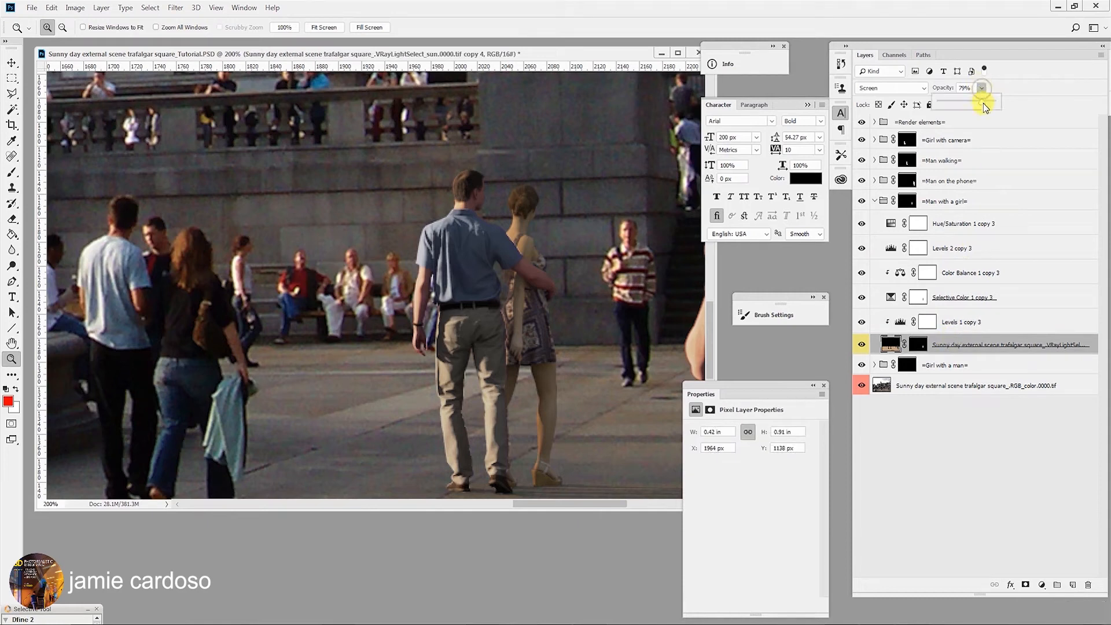
pyautogui.moveTo(991, 102); pyautogui.dragTo(992, 102)
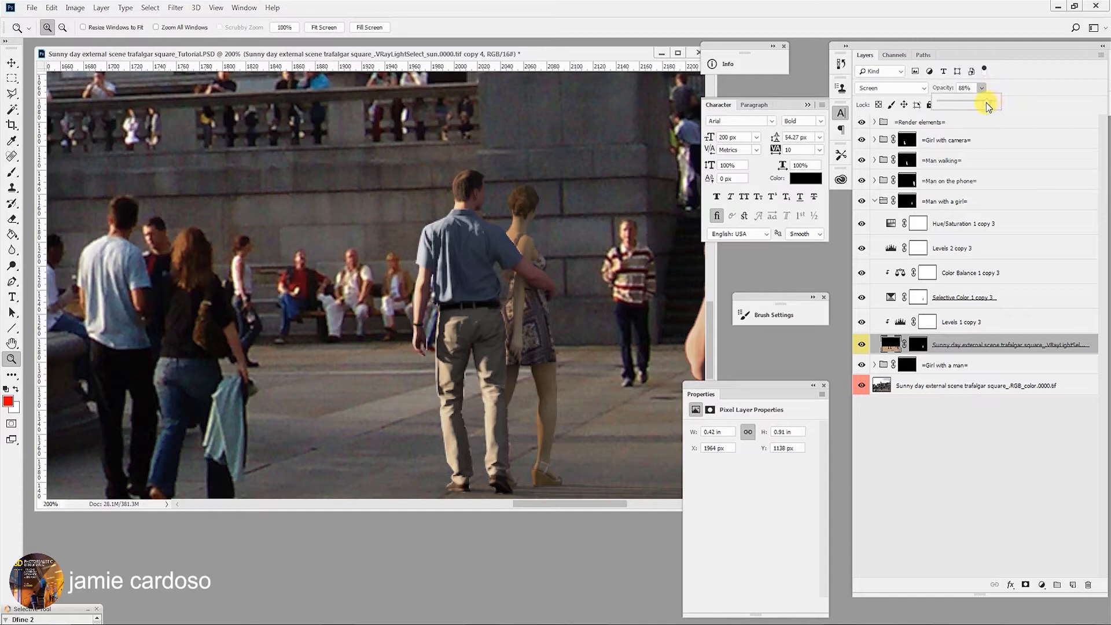
pyautogui.moveTo(986, 103); pyautogui.dragTo(982, 103)
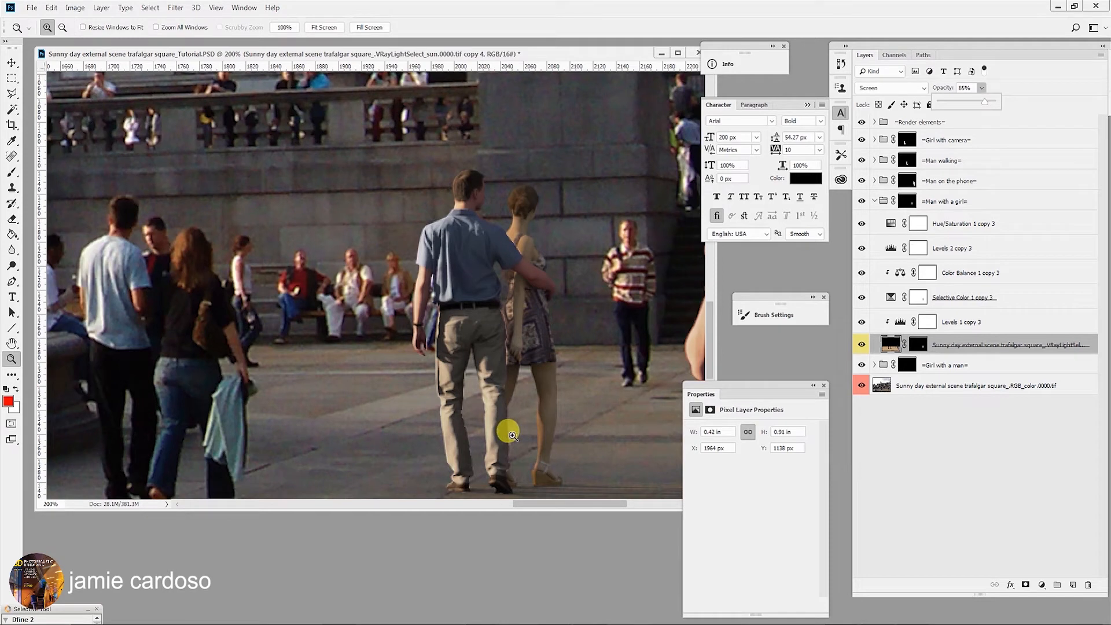
# - Set the midtone input of Levels 2 copy 3 to 0.62 and the opacity of Levels 1 copy 3 to 84%
pyautogui.click(958, 257)
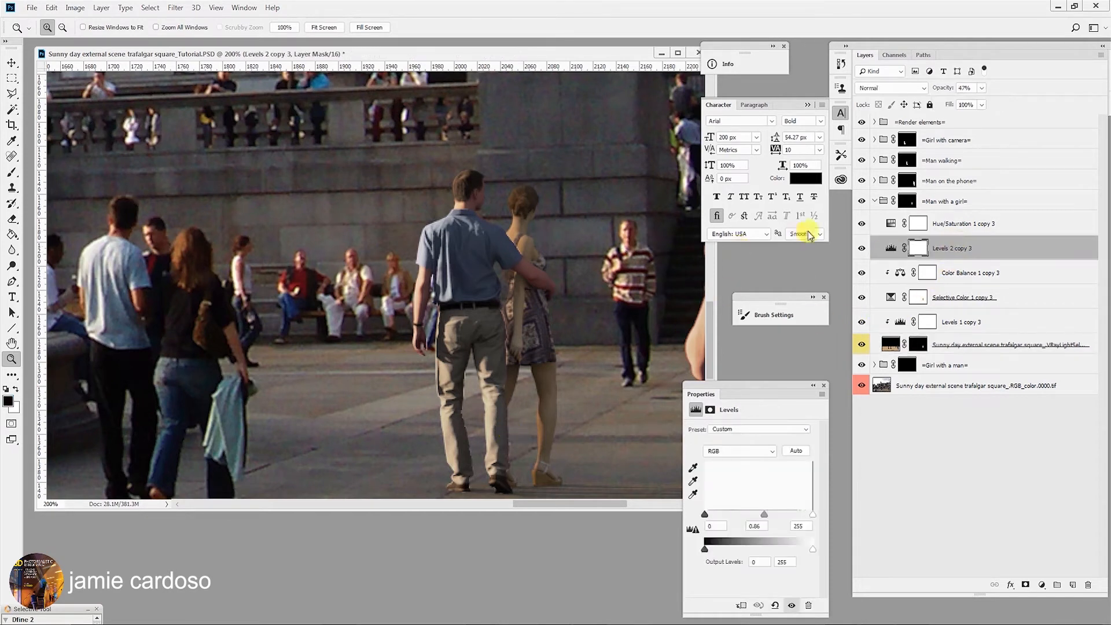
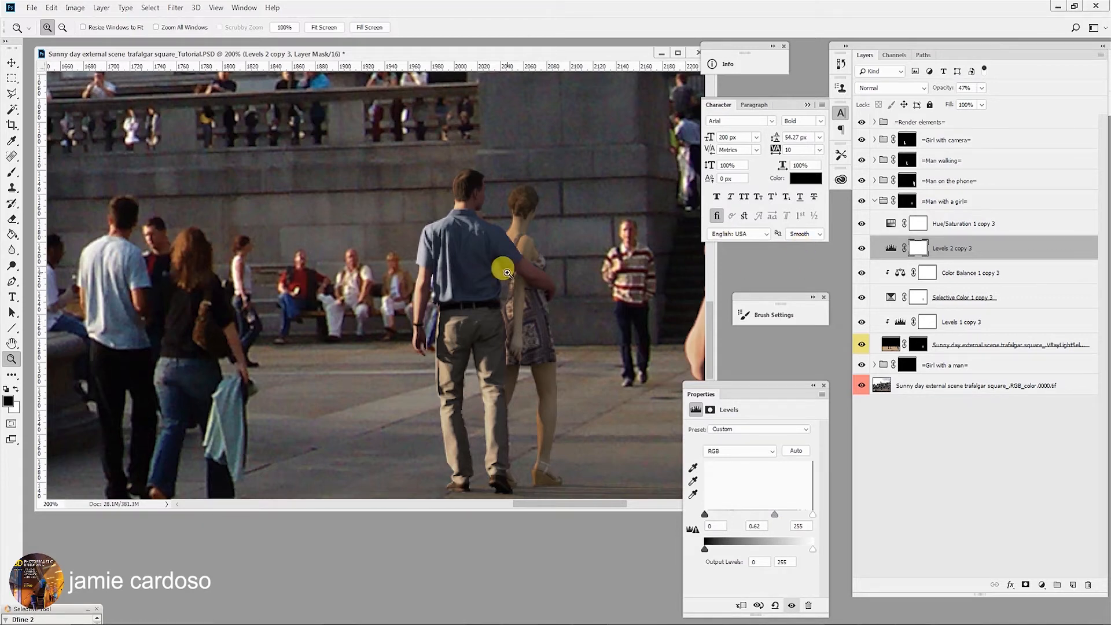
pyautogui.click(964, 321)
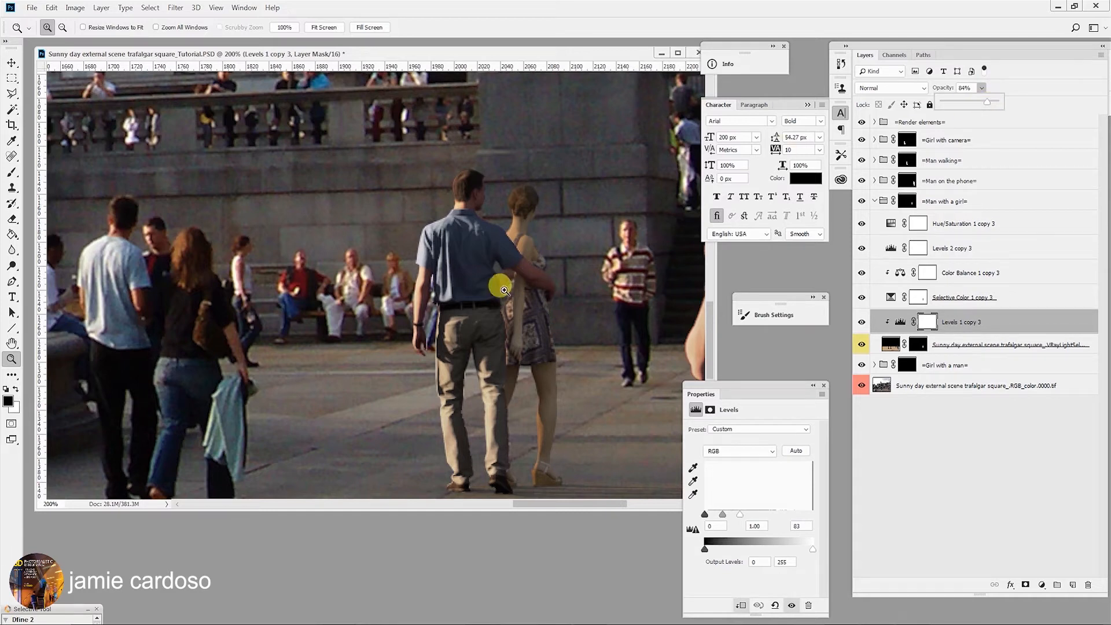
pyautogui.click(501, 289)
pyautogui.click(496, 284)
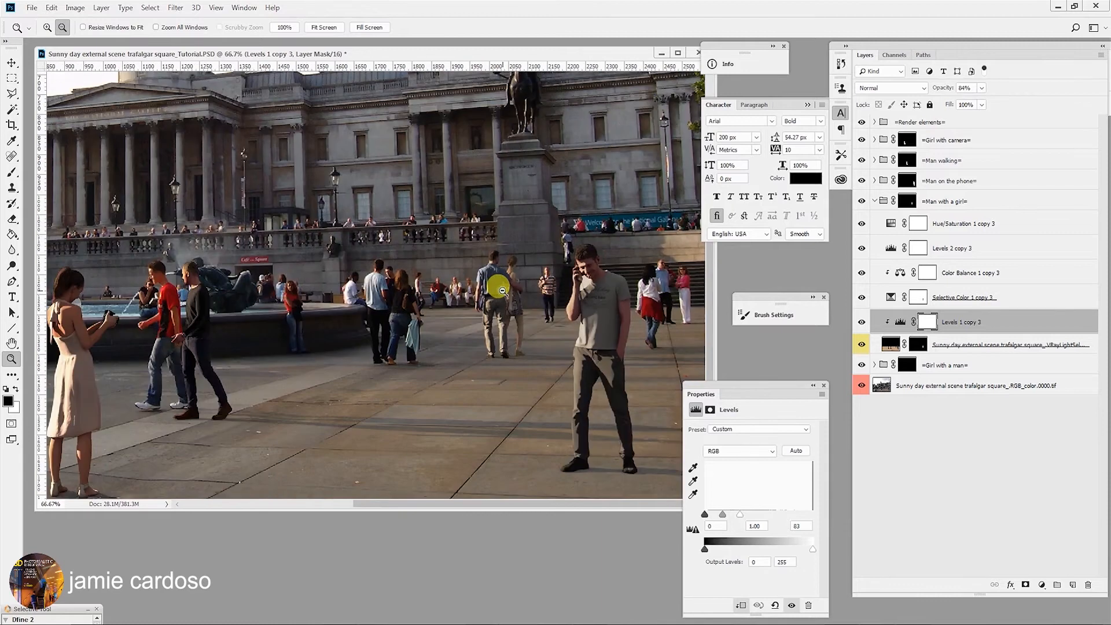
# - Examine the man with a girl up close, comparing the couple with the sun light layer hidden and shown
pyautogui.click(512, 252)
pyautogui.click(511, 252)
pyautogui.click(511, 252)
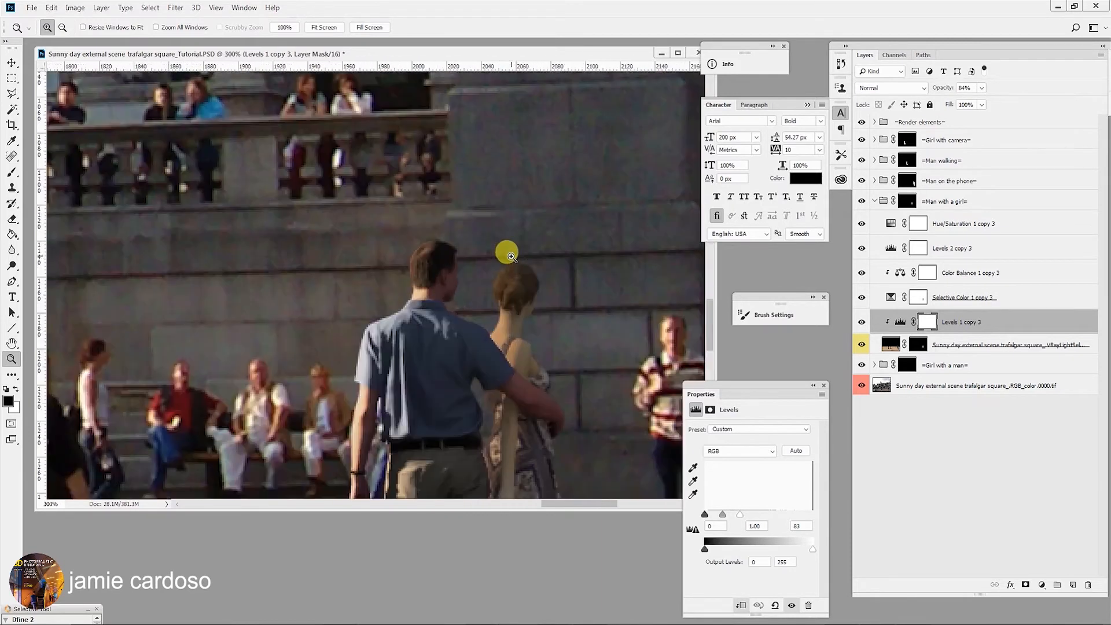
pyautogui.moveTo(494, 328); pyautogui.dragTo(482, 171)
pyautogui.moveTo(522, 221); pyautogui.dragTo(566, 294)
pyautogui.click(529, 303)
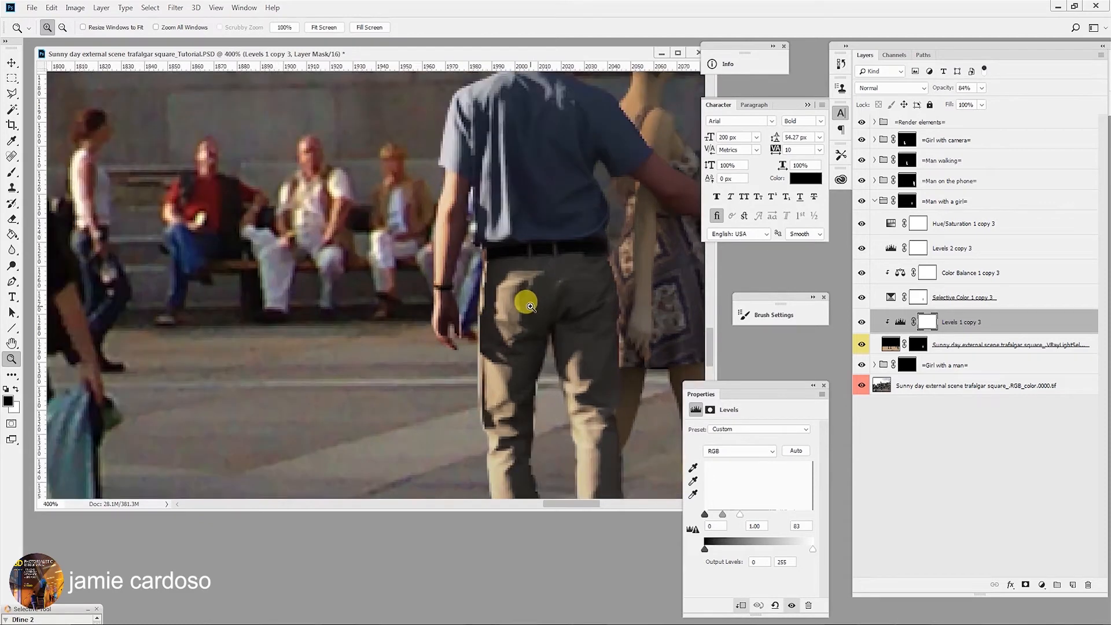
pyautogui.click(529, 303)
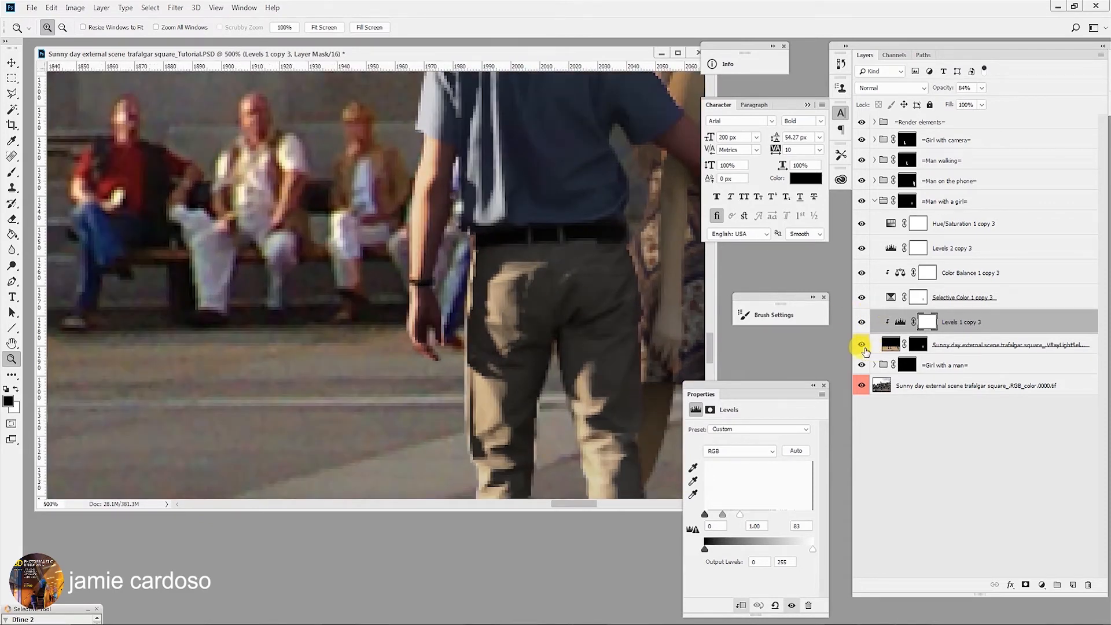
pyautogui.click(862, 346)
pyautogui.click(862, 346)
# - Paint black with a 9 px brush on the sun light layer's mask along the outer edge of the man's trousers
pyautogui.click(919, 344)
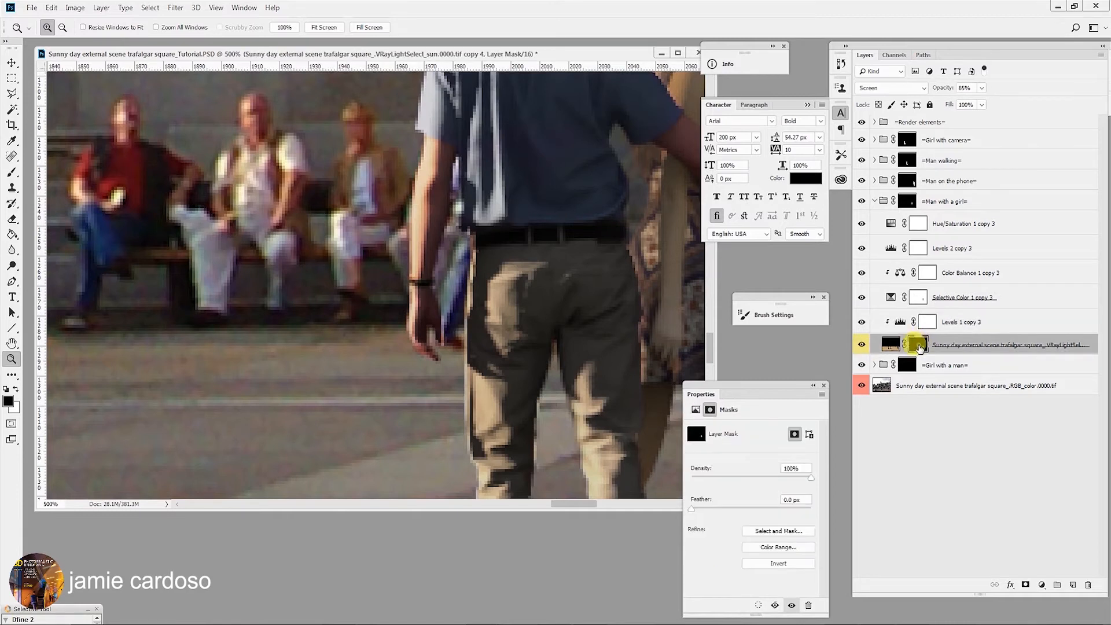
pyautogui.click(11, 172)
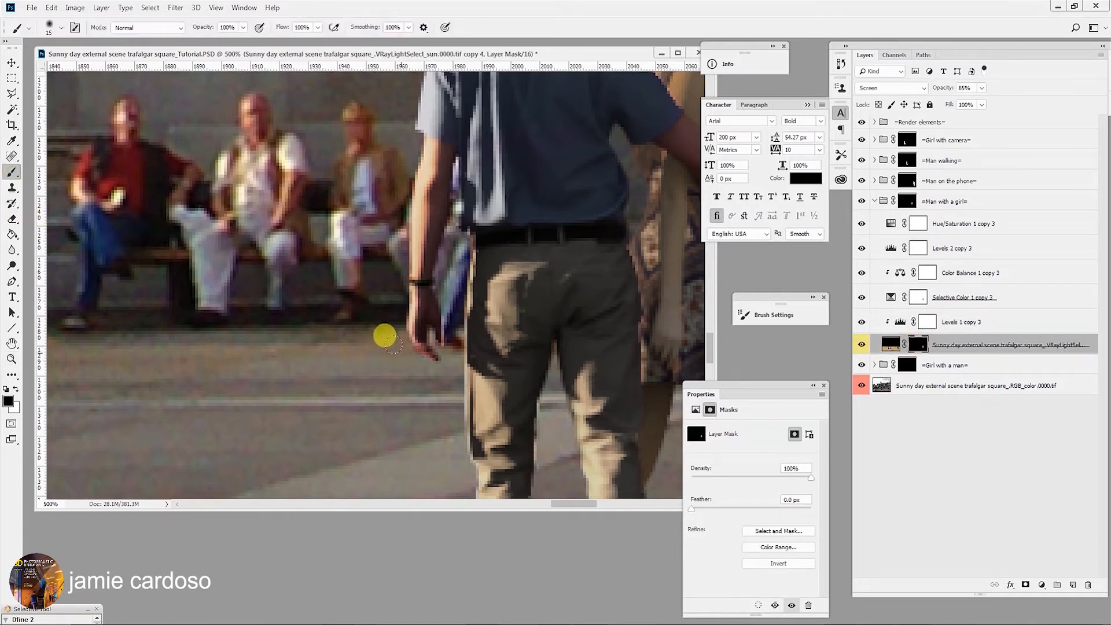
pyautogui.press('[')
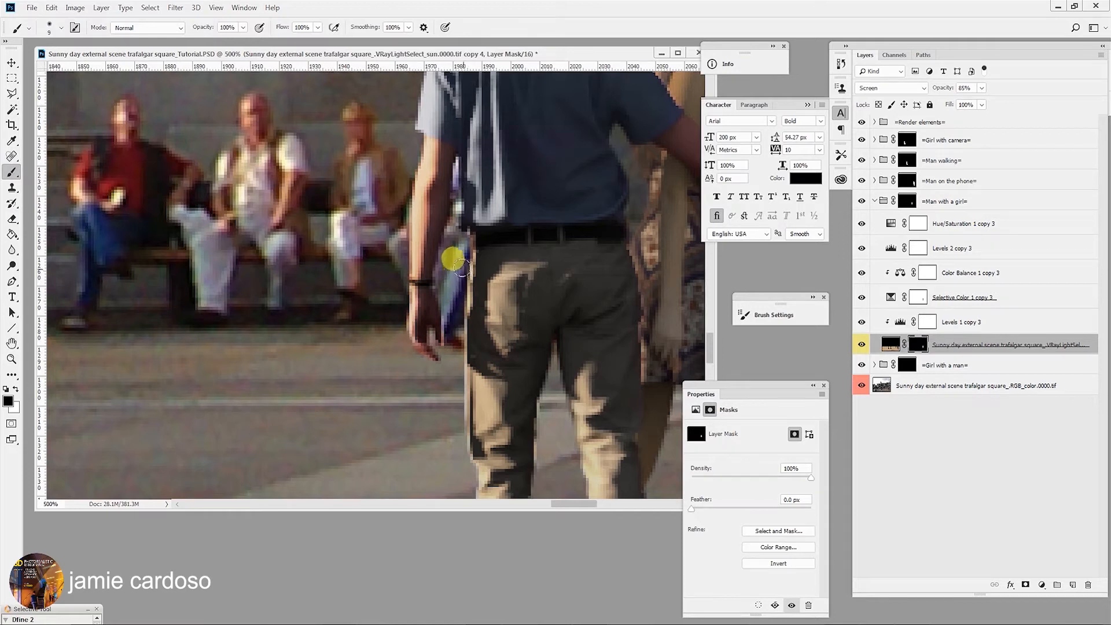
pyautogui.moveTo(460, 264)
pyautogui.mouseDown()
pyautogui.moveTo(464, 477)
pyautogui.moveTo(477, 468)
pyautogui.moveTo(465, 459)
pyautogui.moveTo(449, 317)
pyautogui.moveTo(465, 244)
pyautogui.moveTo(459, 207)
pyautogui.moveTo(448, 375)
pyautogui.moveTo(450, 312)
pyautogui.moveTo(481, 342)
pyautogui.moveTo(456, 245)
pyautogui.moveTo(463, 329)
pyautogui.moveTo(492, 304)
pyautogui.moveTo(480, 313)
pyautogui.moveTo(476, 241)
pyautogui.moveTo(470, 281)
pyautogui.mouseUp()
pyautogui.scroll(-3, 434, 307)
# - Paint white on the sun light layer's mask to bring the sunlight back along the man's outer thigh
pyautogui.press('x')
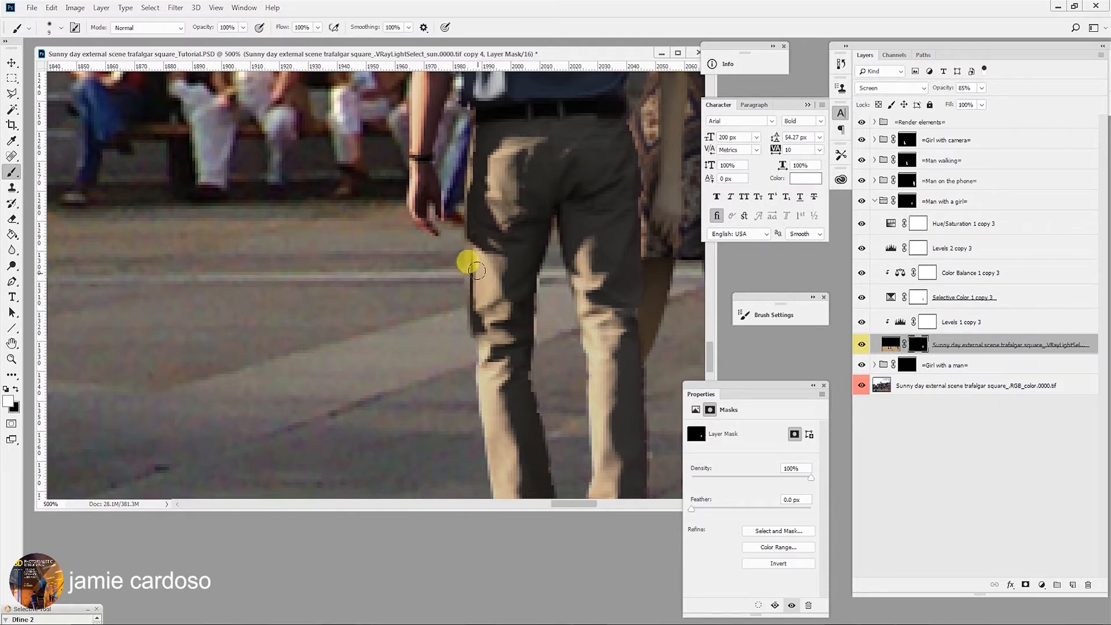
pyautogui.click(17, 389)
pyautogui.click(17, 389)
pyautogui.click(473, 263)
pyautogui.moveTo(475, 256); pyautogui.dragTo(479, 151)
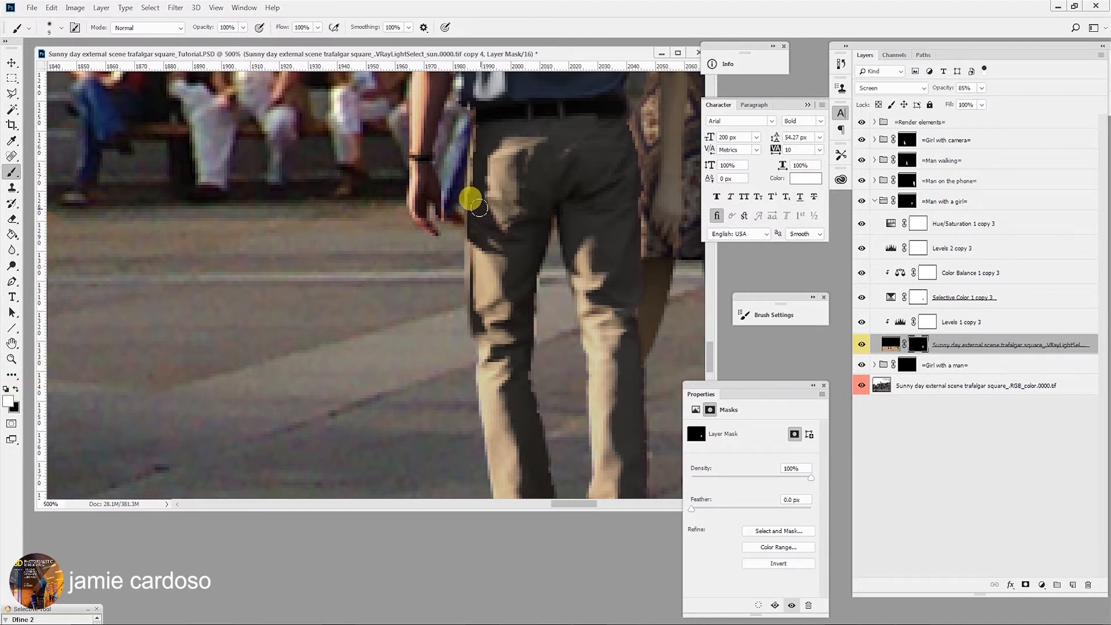
# - Paint black on the sun light layer's mask around the edges of the man's lower legs and shoes
pyautogui.press('z')
pyautogui.keyDown('alt'); pyautogui.click(457, 228); pyautogui.keyUp('alt')
pyautogui.keyDown('alt'); pyautogui.click(457, 228); pyautogui.keyUp('alt')
pyautogui.keyDown('alt'); pyautogui.click(457, 228); pyautogui.keyUp('alt')
pyautogui.keyDown('alt'); pyautogui.click(440, 255); pyautogui.keyUp('alt')
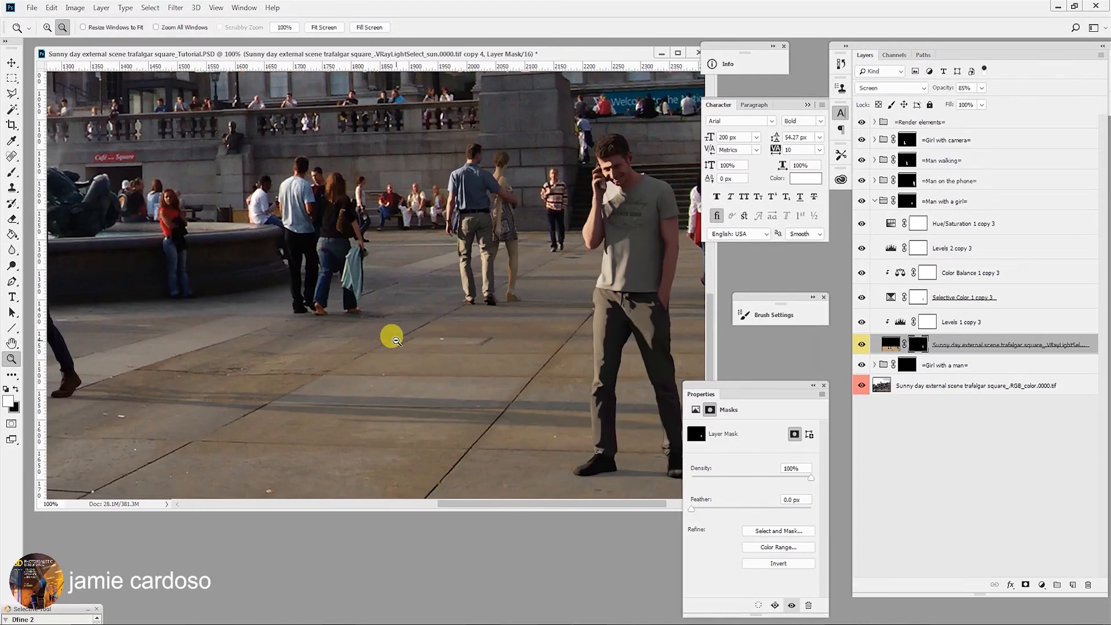
pyautogui.keyDown('alt'); pyautogui.click(390, 333); pyautogui.keyUp('alt')
pyautogui.click(490, 285)
pyautogui.click(490, 285)
pyautogui.click(490, 285)
pyautogui.click(493, 285)
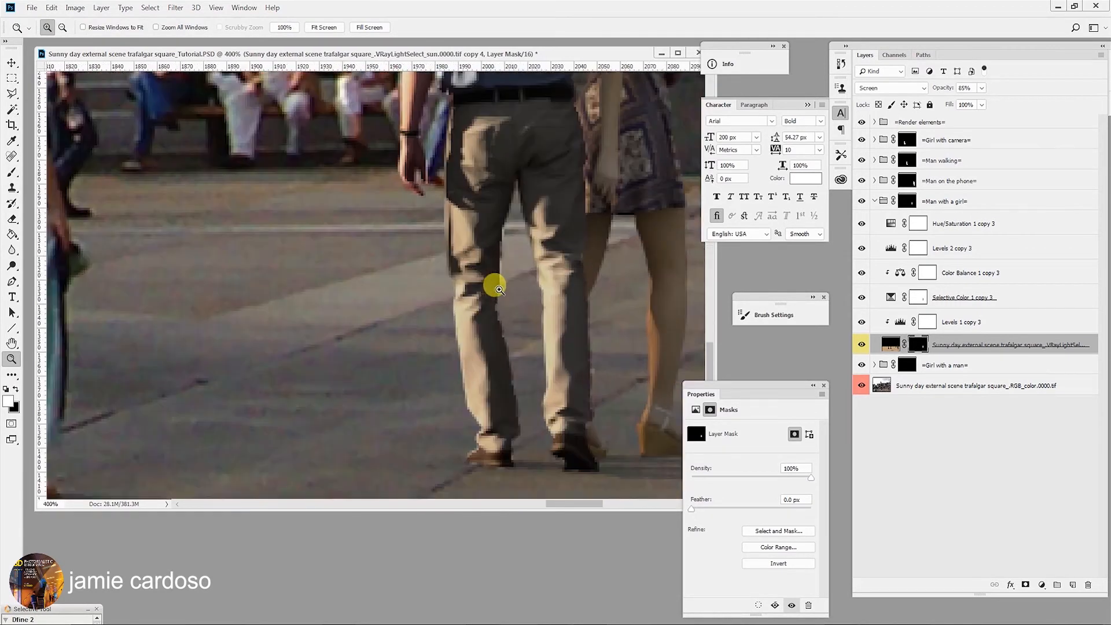
pyautogui.click(12, 172)
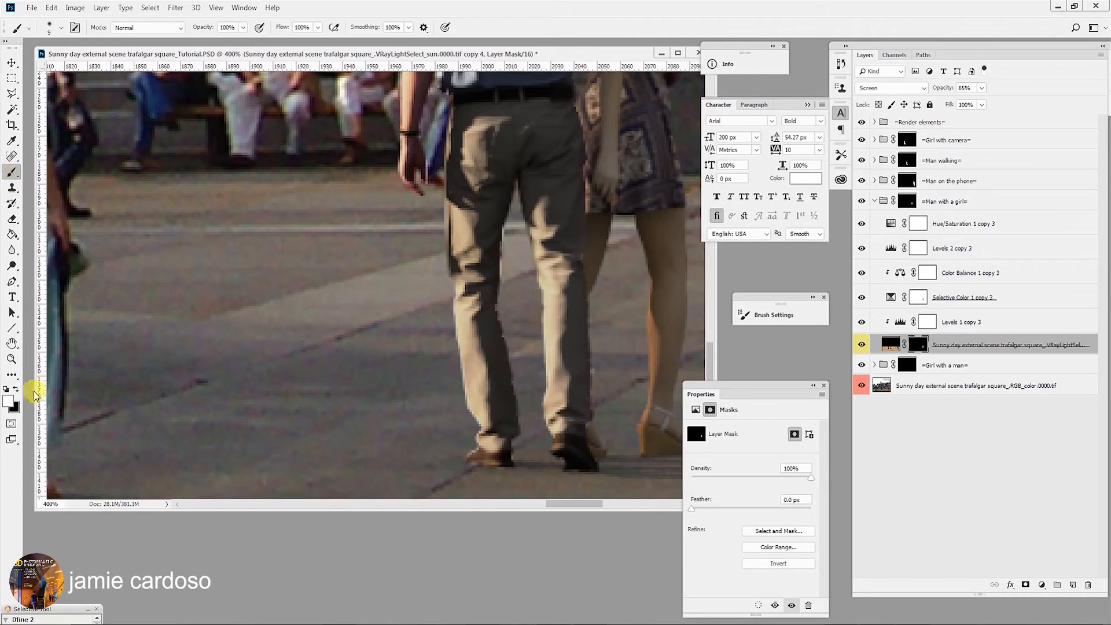
pyautogui.click(17, 389)
pyautogui.moveTo(505, 270)
pyautogui.mouseDown()
pyautogui.moveTo(506, 234)
pyautogui.moveTo(497, 344)
pyautogui.moveTo(497, 327)
pyautogui.moveTo(521, 389)
pyautogui.mouseUp()
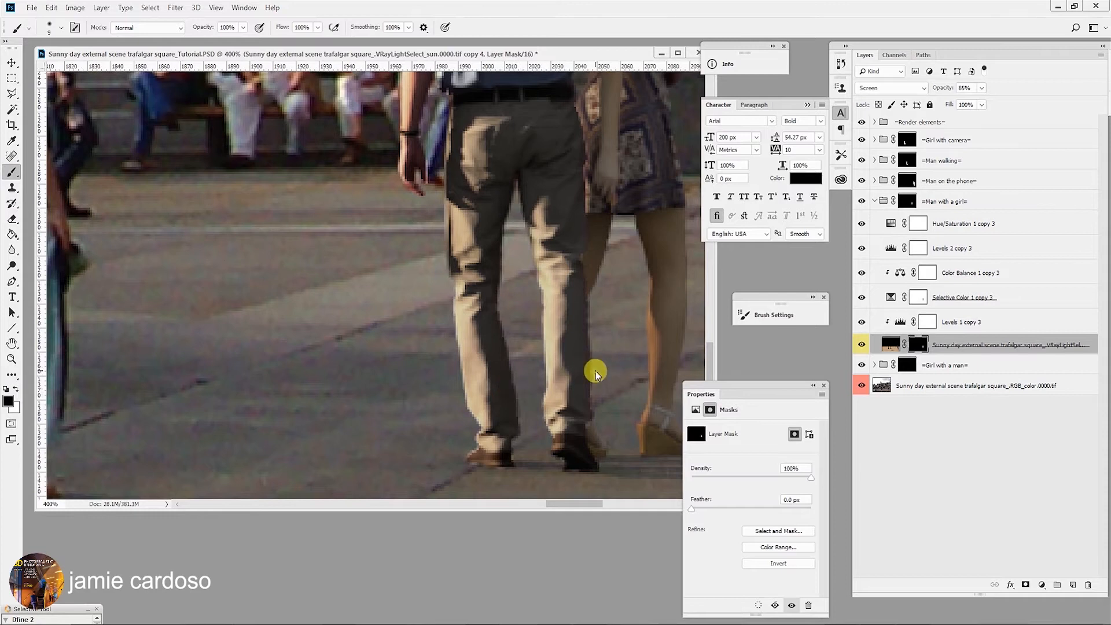
pyautogui.moveTo(516, 220)
pyautogui.mouseDown()
pyautogui.moveTo(493, 267)
pyautogui.moveTo(519, 424)
pyautogui.moveTo(487, 409)
pyautogui.moveTo(470, 441)
pyautogui.mouseUp()
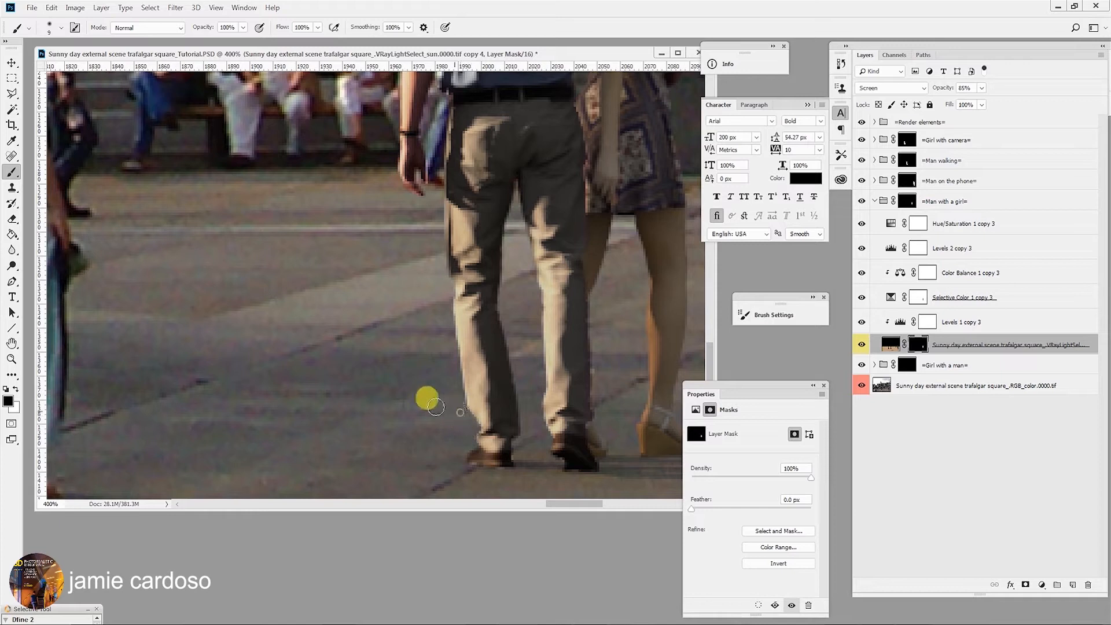
pyautogui.click(556, 461)
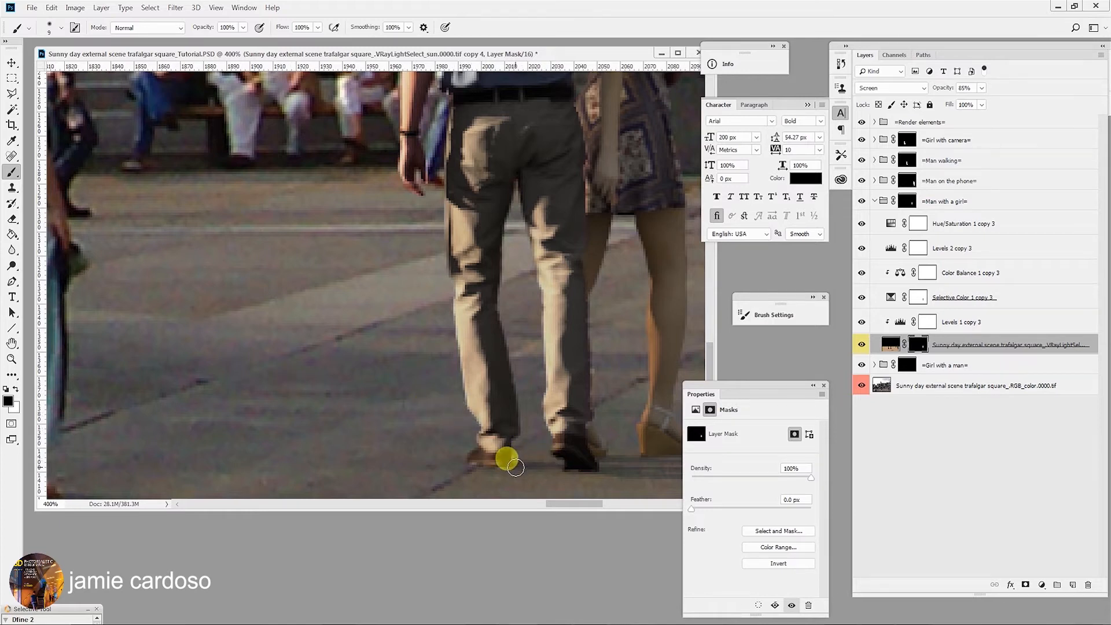
# - Examine the retouched couple within the wider square and up close to judge the sunlight on the man
pyautogui.press('z')
pyautogui.keyDown('alt'); pyautogui.click(532, 446); pyautogui.keyUp('alt')
pyautogui.keyDown('alt'); pyautogui.click(532, 447); pyautogui.keyUp('alt')
pyautogui.keyDown('alt'); pyautogui.click(533, 446); pyautogui.keyUp('alt')
pyautogui.keyDown('alt'); pyautogui.click(533, 447); pyautogui.keyUp('alt')
pyautogui.keyDown('alt'); pyautogui.click(532, 445); pyautogui.keyUp('alt')
pyautogui.keyDown('alt'); pyautogui.click(528, 440); pyautogui.keyUp('alt')
pyautogui.click(598, 429)
pyautogui.click(599, 431)
pyautogui.click(601, 432)
pyautogui.click(602, 434)
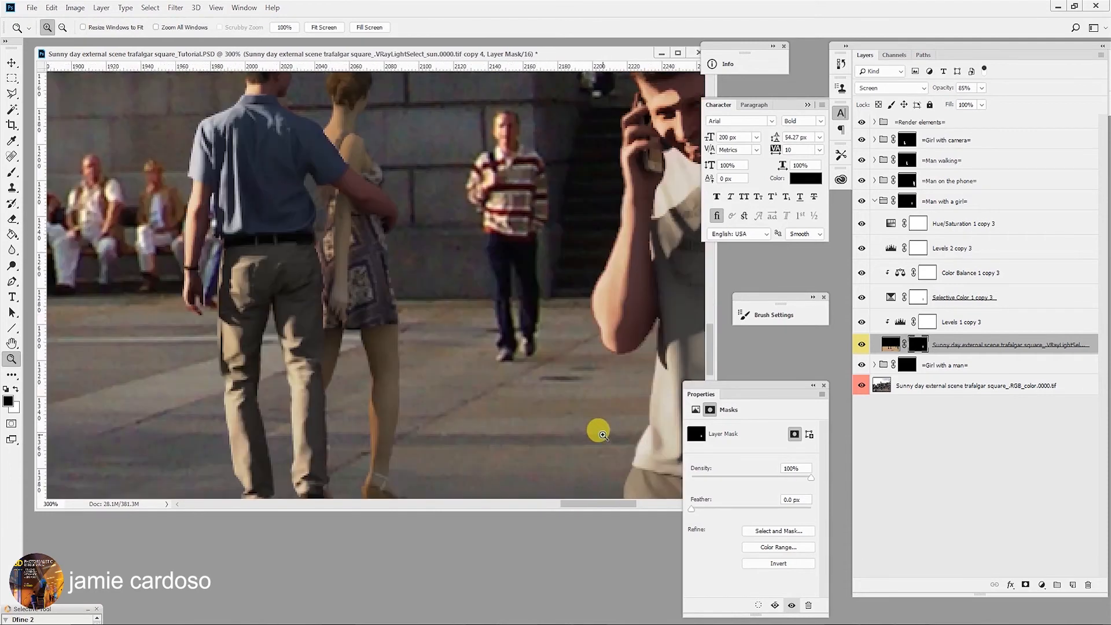
pyautogui.keyDown('alt'); pyautogui.click(423, 339); pyautogui.keyUp('alt')
pyautogui.keyDown('alt'); pyautogui.click(424, 341); pyautogui.keyUp('alt')
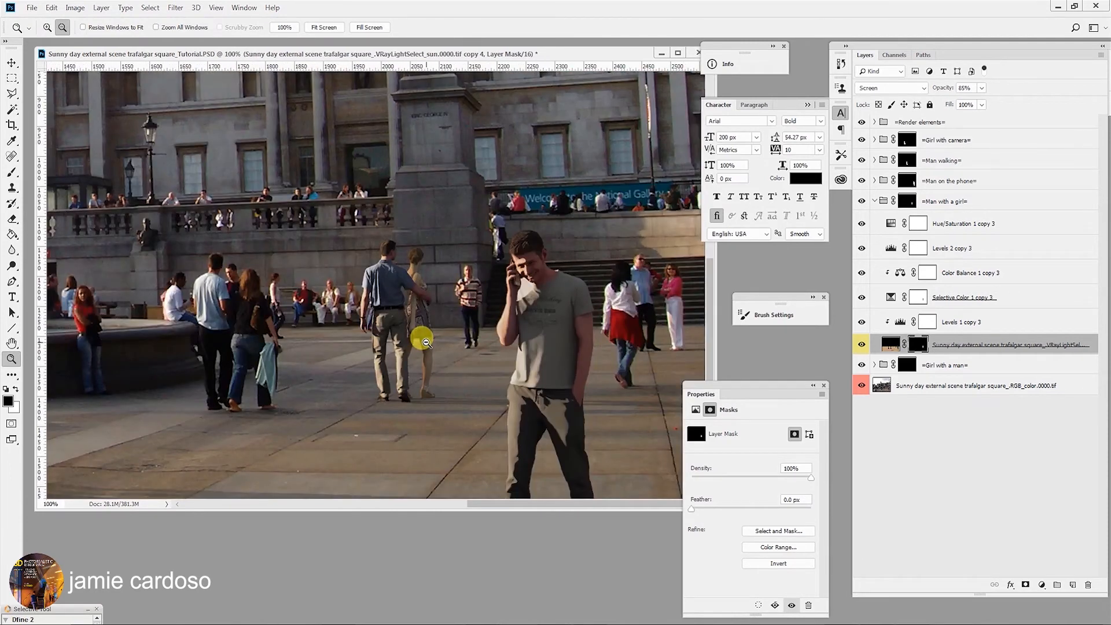
pyautogui.click(409, 260)
pyautogui.click(422, 273)
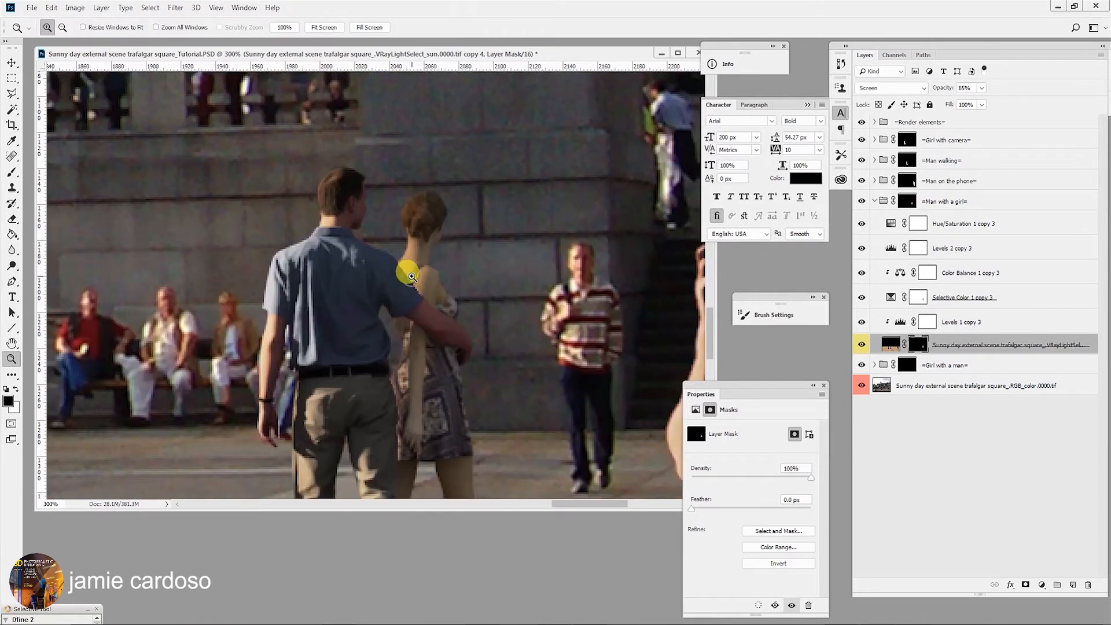
pyautogui.moveTo(355, 261); pyautogui.dragTo(515, 287)
pyautogui.hotkey('ctrl', 'r')
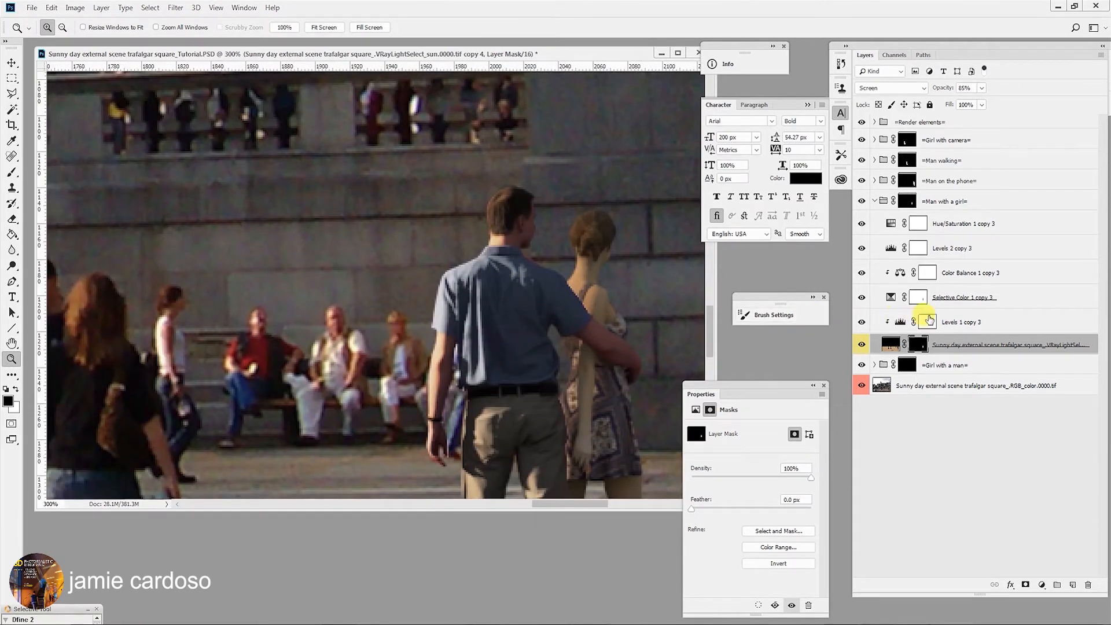
# - Raise the opacity of the man with a girl group's sun light layer to 91%
pyautogui.click(887, 331)
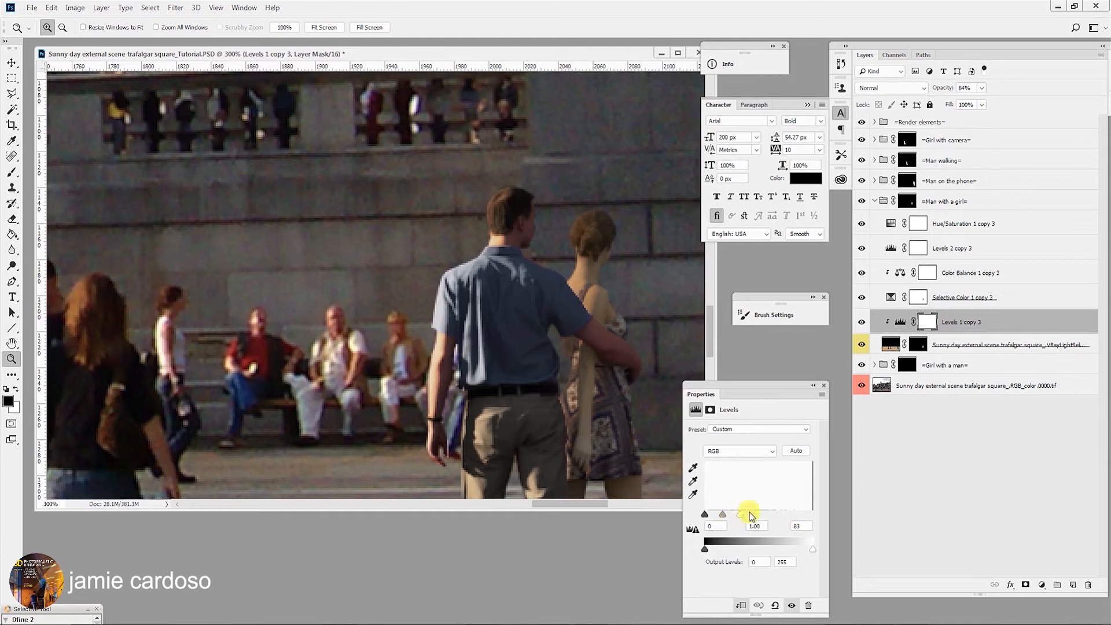
pyautogui.click(982, 88)
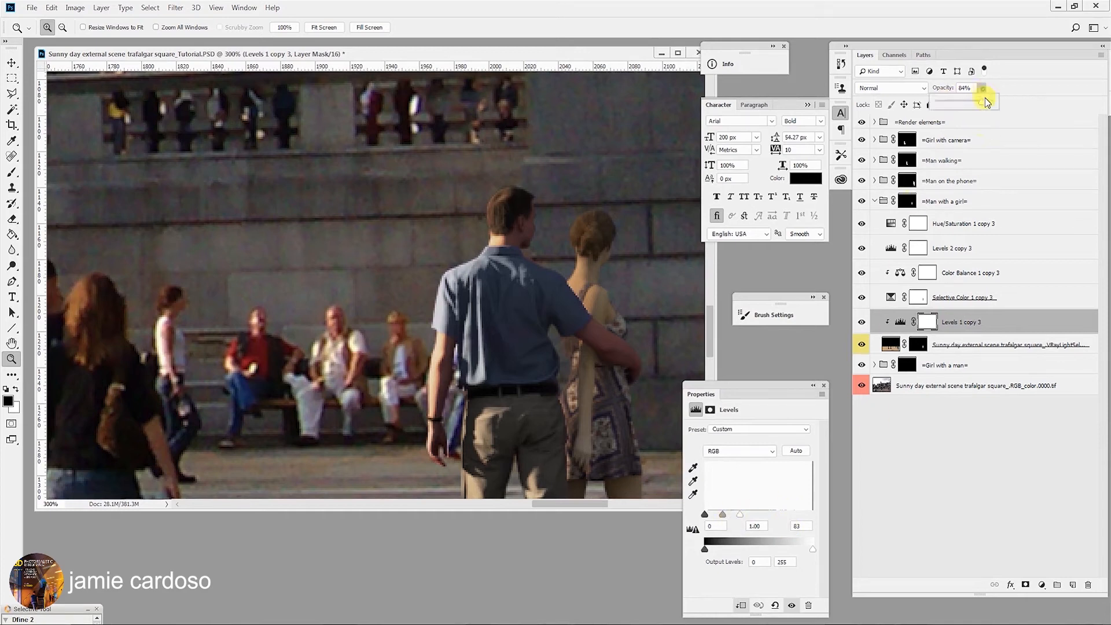
pyautogui.click(989, 344)
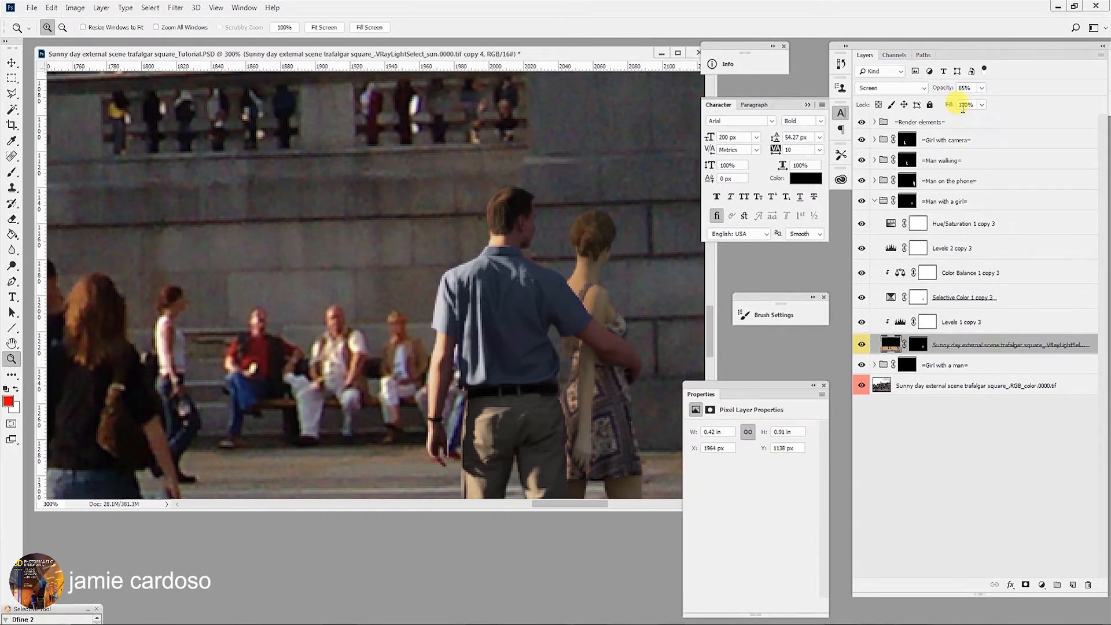
pyautogui.click(982, 90)
pyautogui.moveTo(982, 101); pyautogui.dragTo(983, 103)
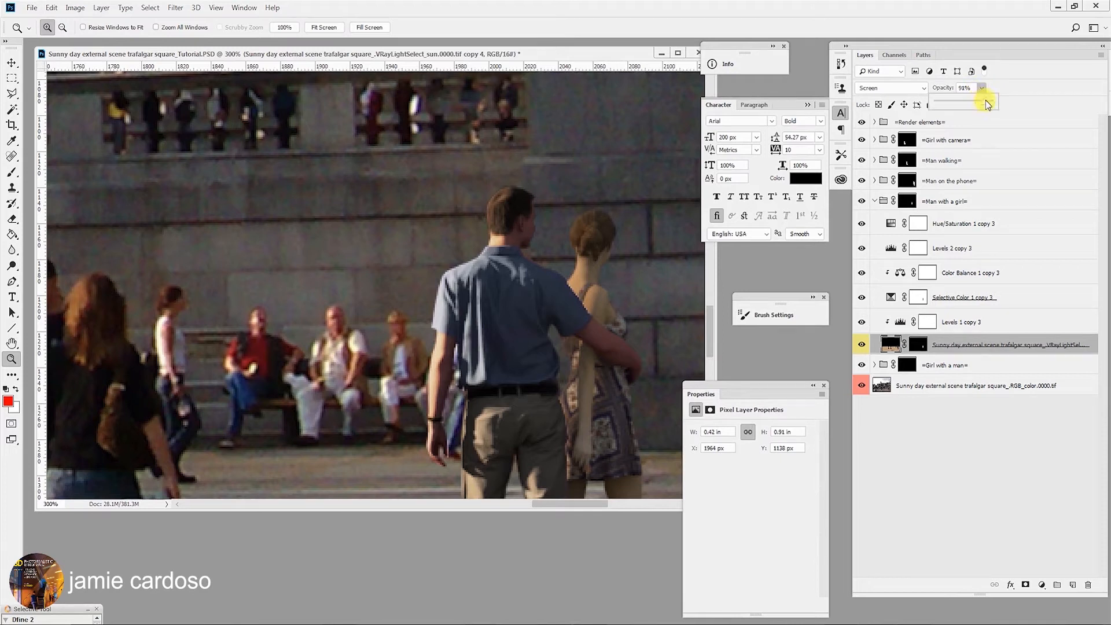
# - Compare the man's brightness with the surrounding people, both in the wider scene and at 200% zoom
pyautogui.keyDown('alt'); pyautogui.click(430, 346); pyautogui.keyUp('alt')
pyautogui.keyDown('alt'); pyautogui.click(430, 345); pyautogui.keyUp('alt')
pyautogui.keyDown('alt'); pyautogui.click(430, 345); pyautogui.keyUp('alt')
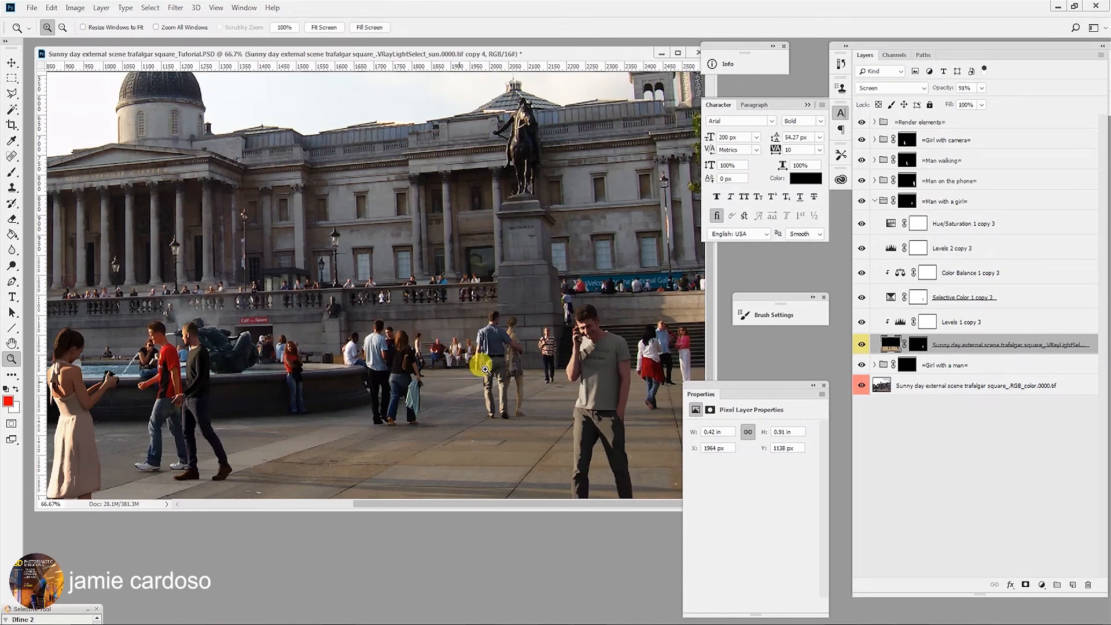
pyautogui.click(405, 358)
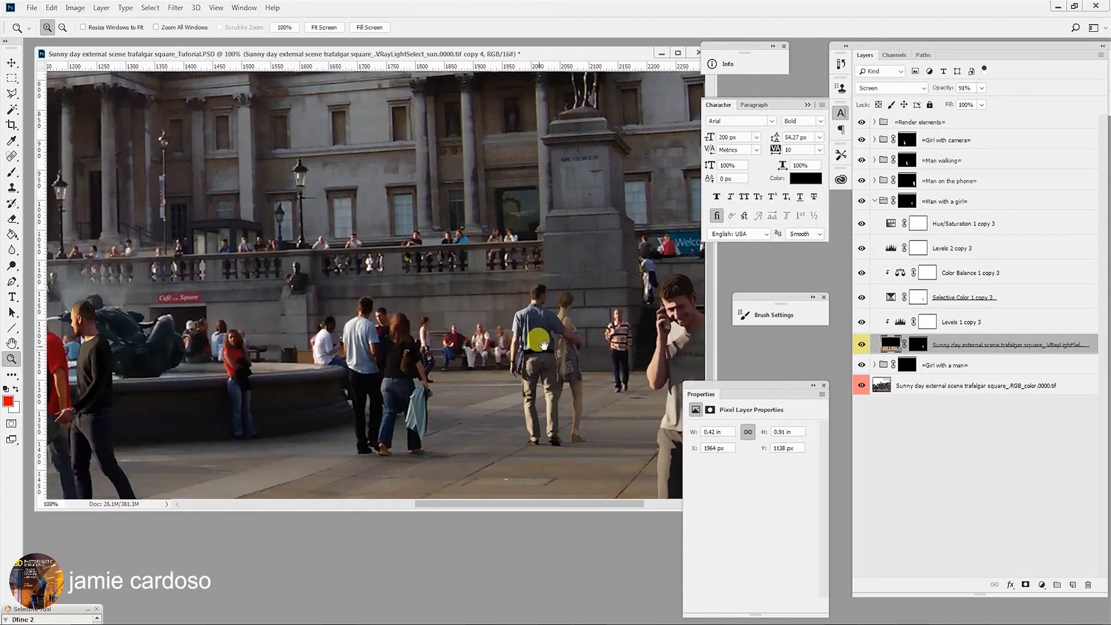
pyautogui.moveTo(543, 343); pyautogui.dragTo(425, 335)
pyautogui.click(375, 348)
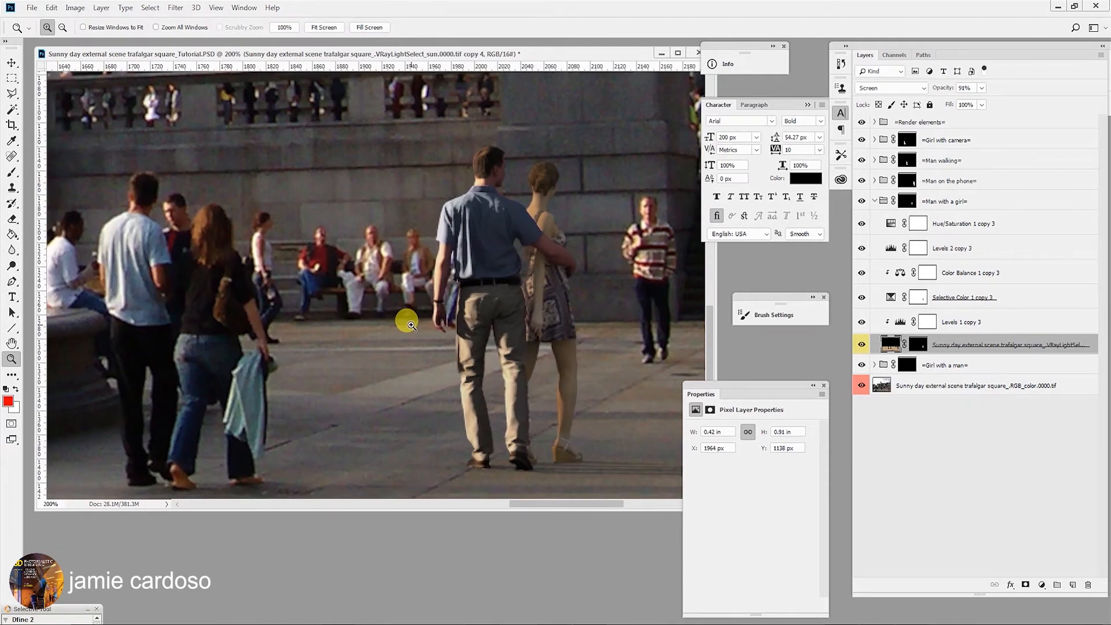
pyautogui.moveTo(508, 303); pyautogui.dragTo(380, 318)
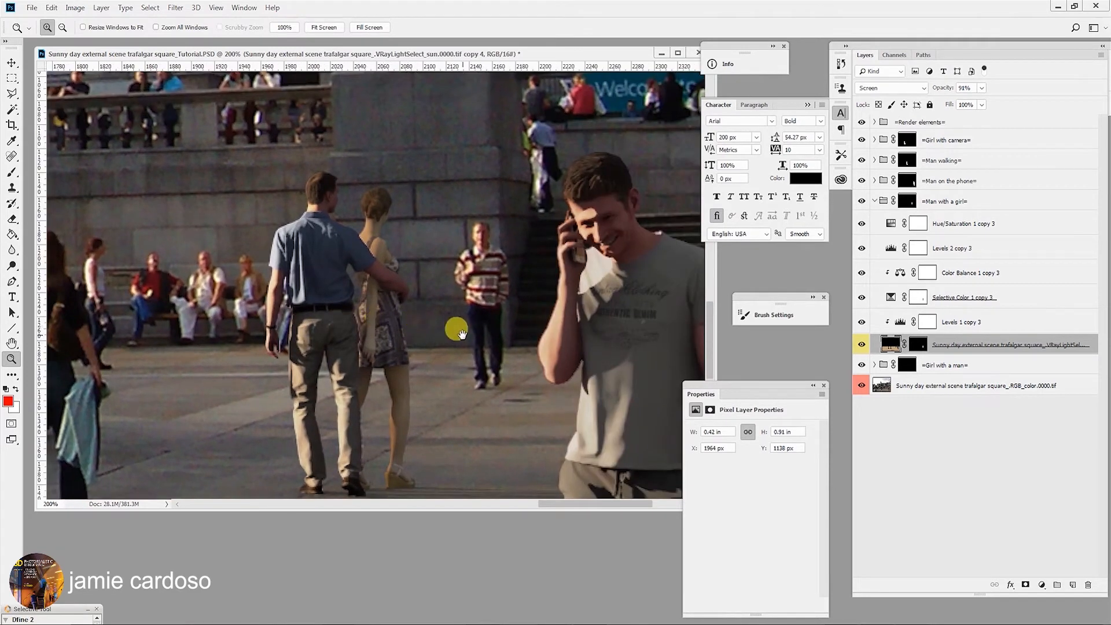
pyautogui.moveTo(445, 390); pyautogui.dragTo(505, 341)
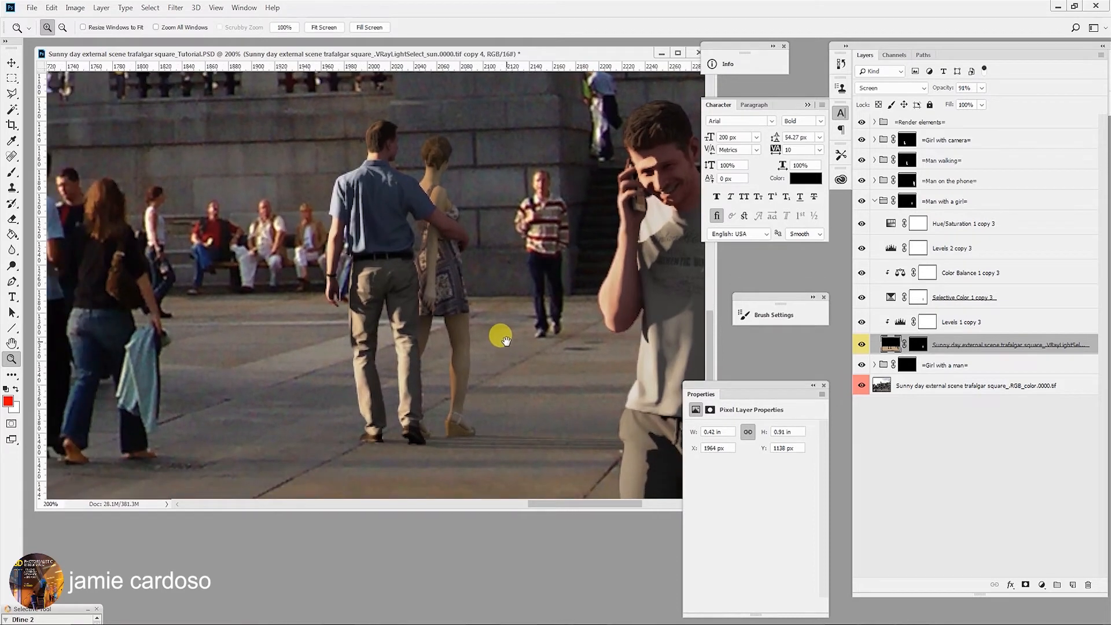
pyautogui.moveTo(436, 329); pyautogui.dragTo(486, 318)
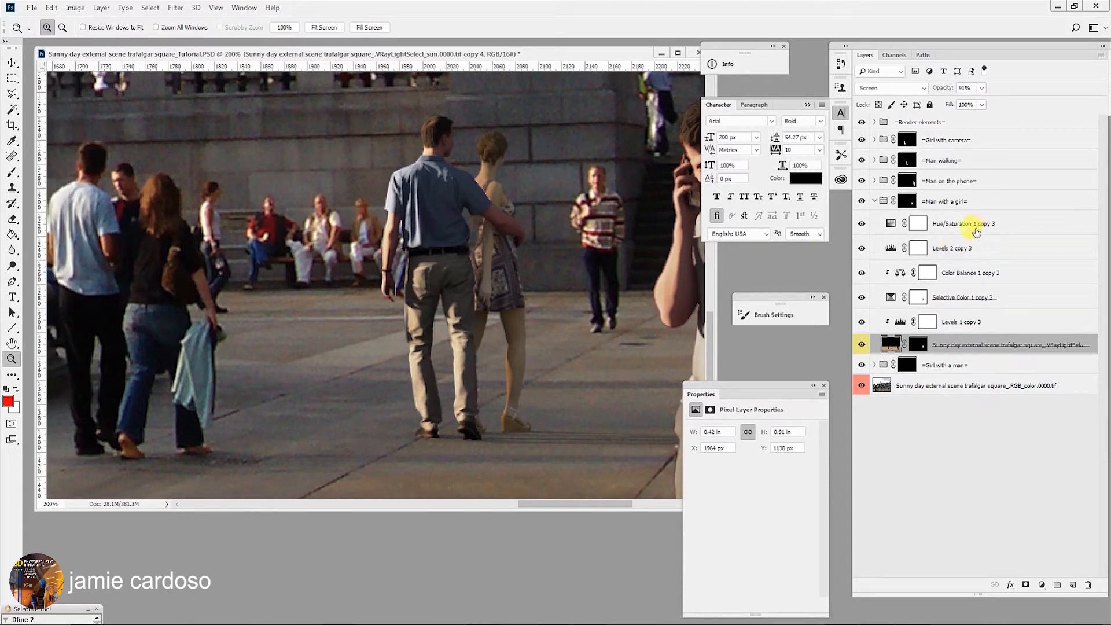
# - Duplicate all layers of the man with a girl group, from Hue/Saturation to sun light, into the girl with a man group
pyautogui.click(908, 365)
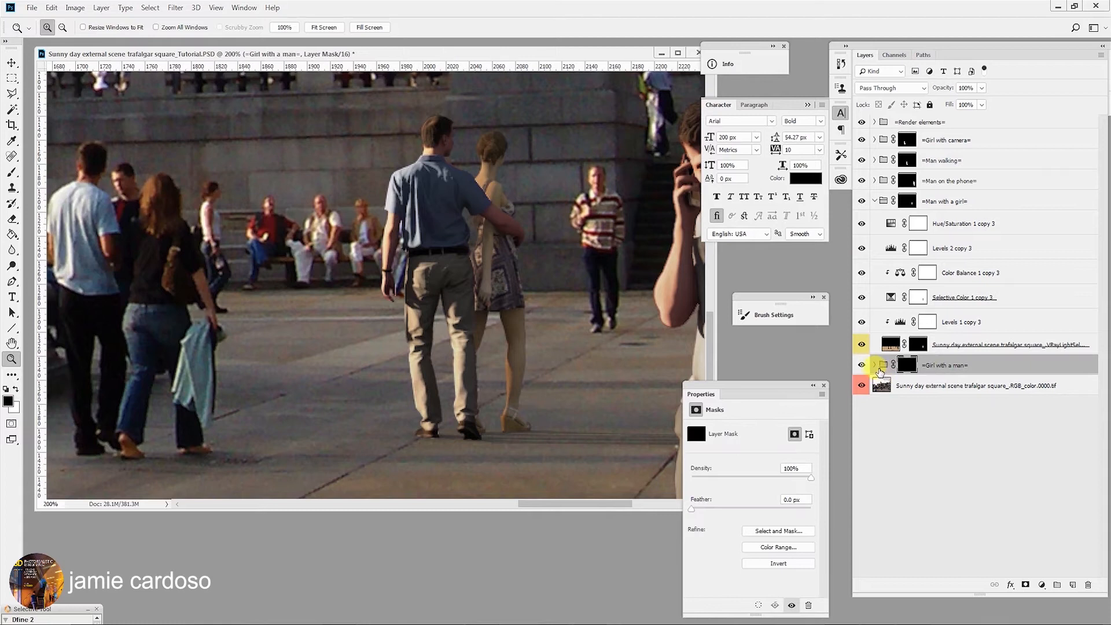
pyautogui.click(945, 223)
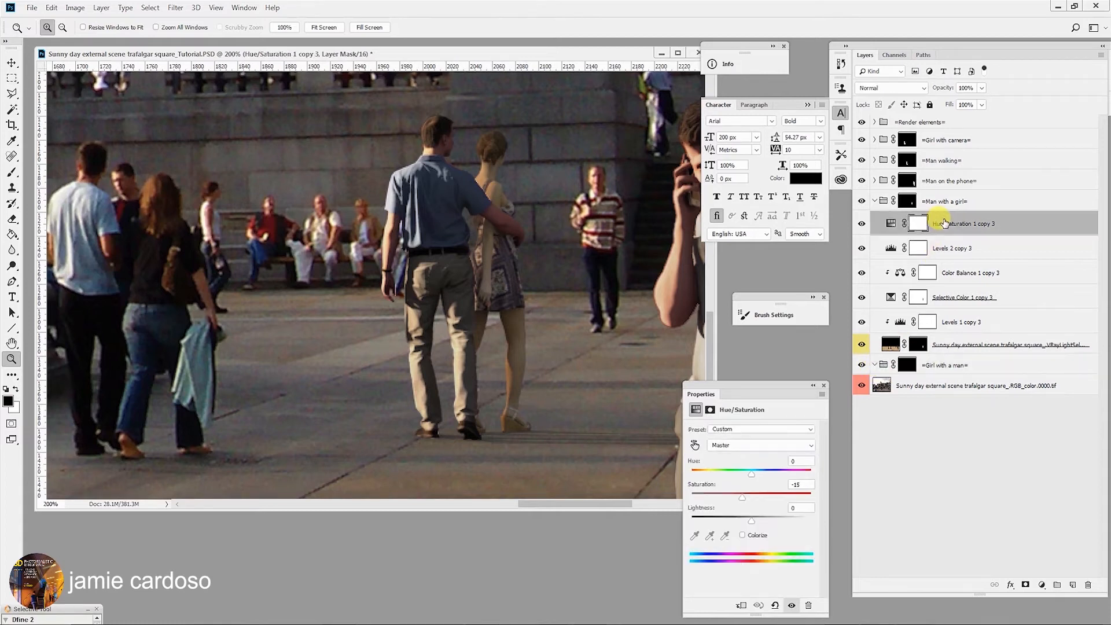
pyautogui.keyDown('shift'); pyautogui.click(958, 346); pyautogui.keyUp('shift')
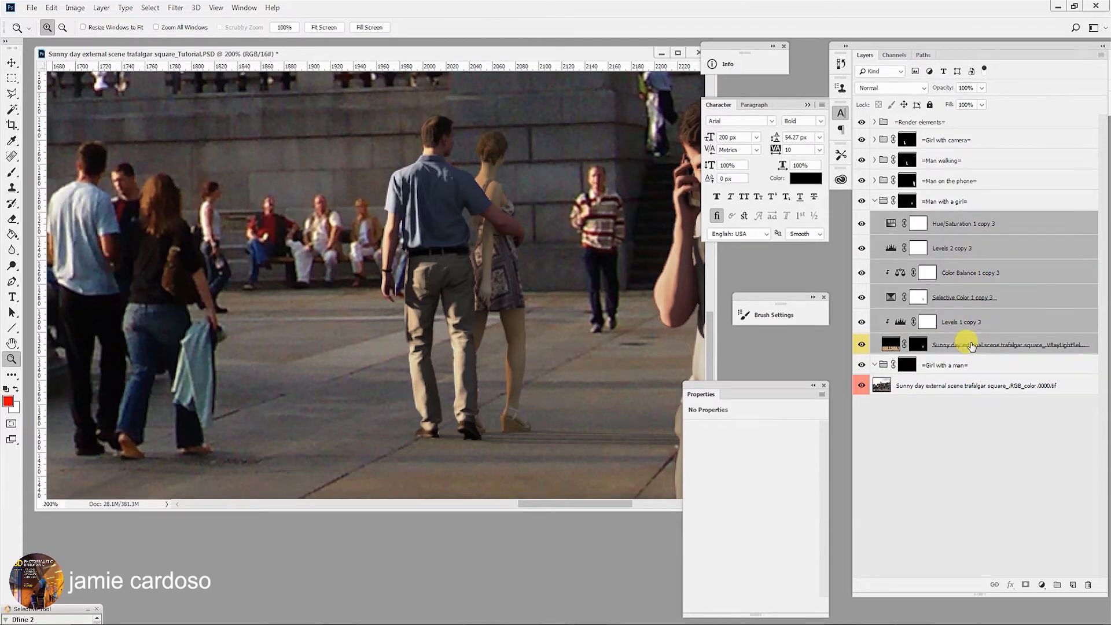
pyautogui.moveTo(958, 350); pyautogui.dragTo(971, 366)
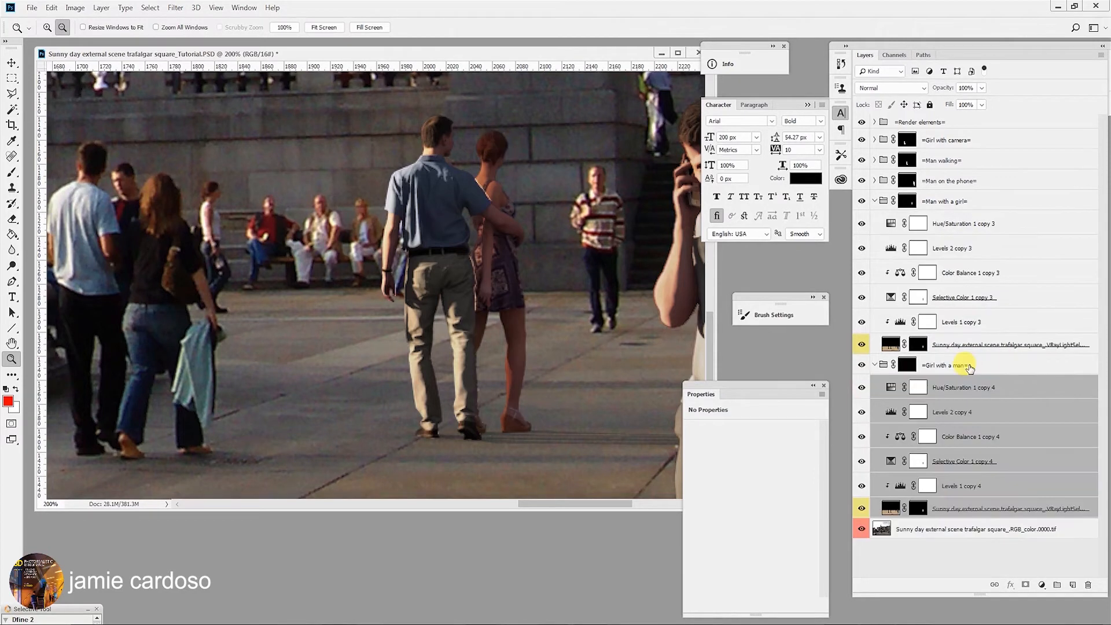
# - Delete the copied sun light layer's mask and load the girl with a man group's mask as a selection
pyautogui.click(918, 508)
pyautogui.rightClick(917, 508)
pyautogui.click(960, 519)
pyautogui.rightClick(917, 508)
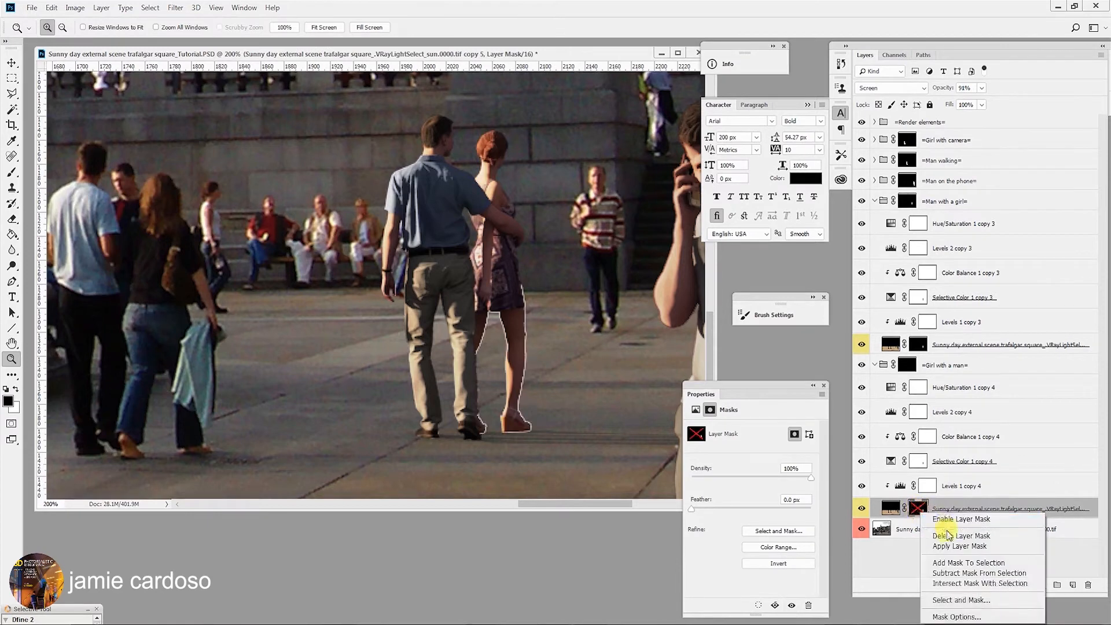
pyautogui.click(949, 538)
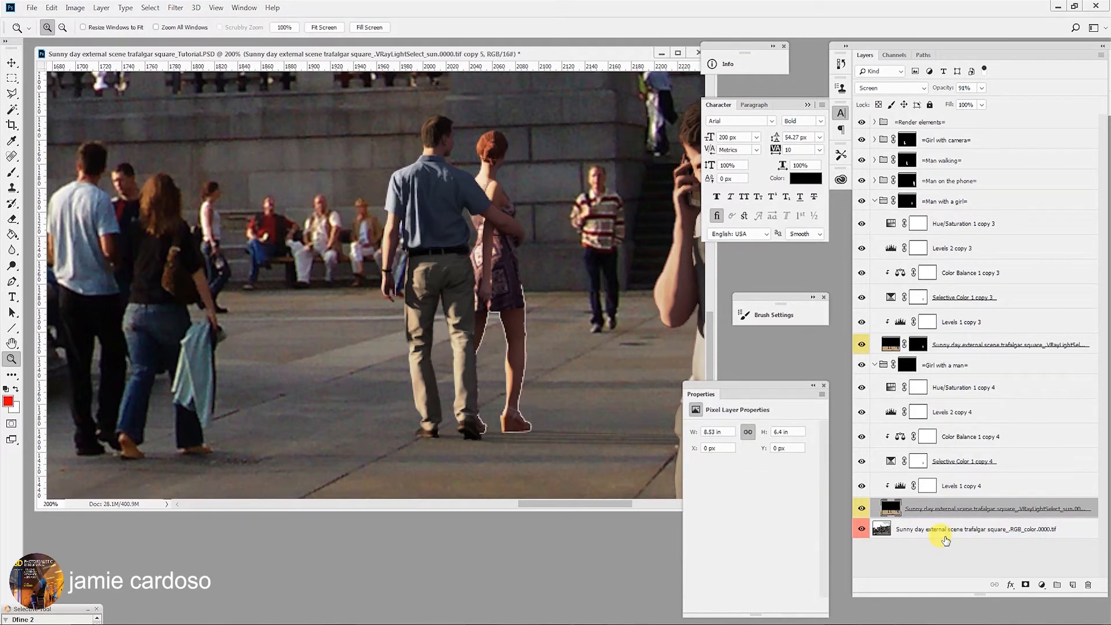
pyautogui.moveTo(922, 351); pyautogui.dragTo(907, 370)
pyautogui.keyDown('ctrl'); pyautogui.click(907, 365); pyautogui.keyUp('ctrl')
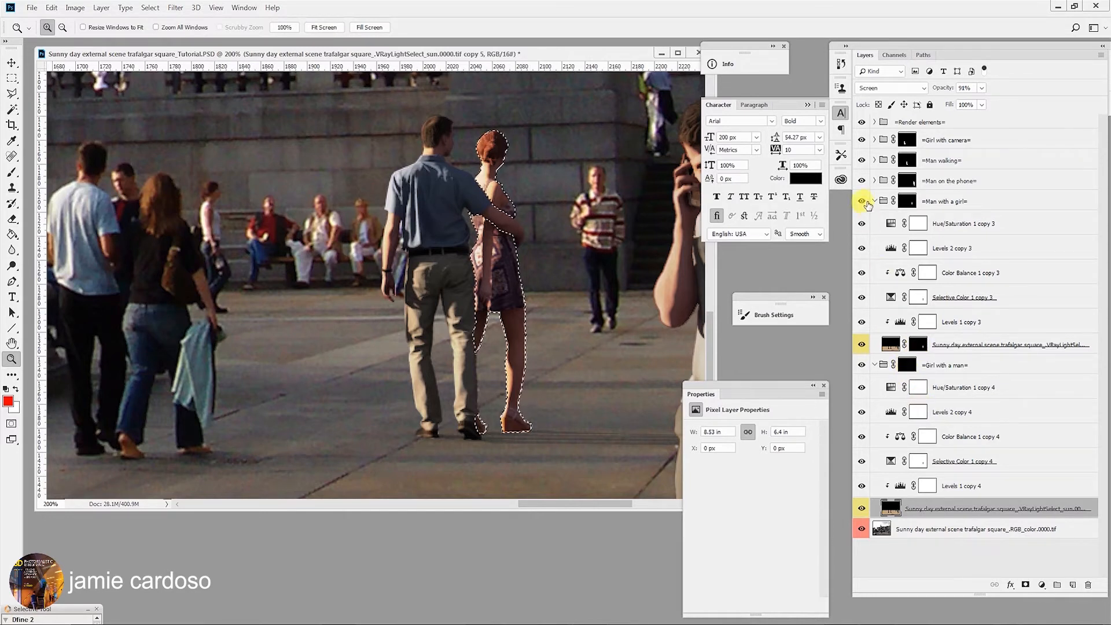
# - Contract the girl's active selection by the preset pixel amount and use it as a new mask on the girl with a man group's sun light layer
pyautogui.click(875, 201)
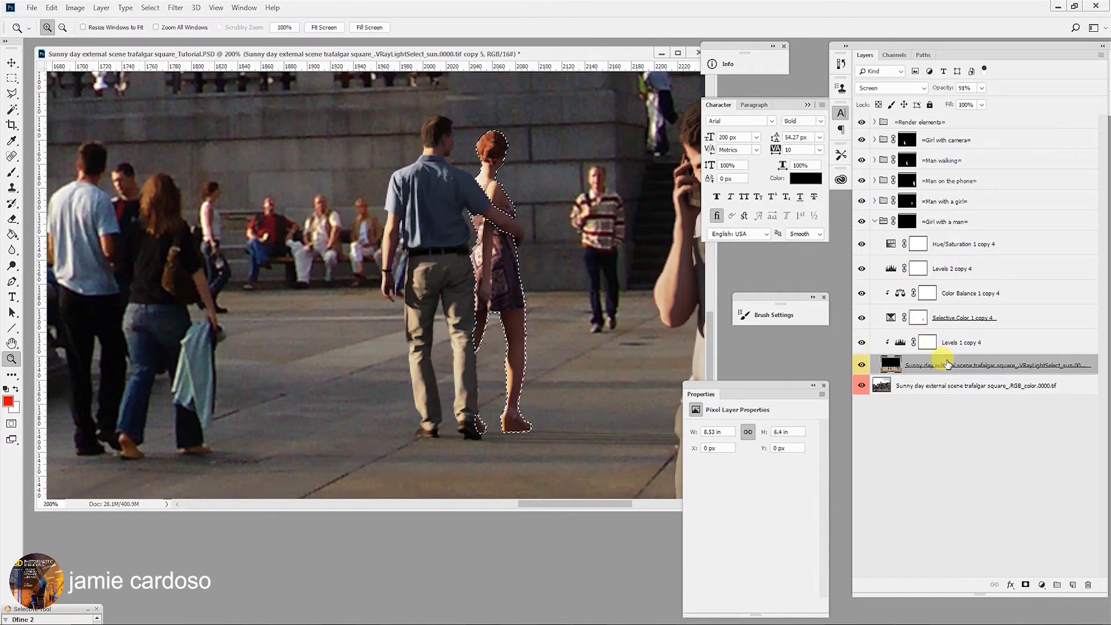
pyautogui.click(150, 7)
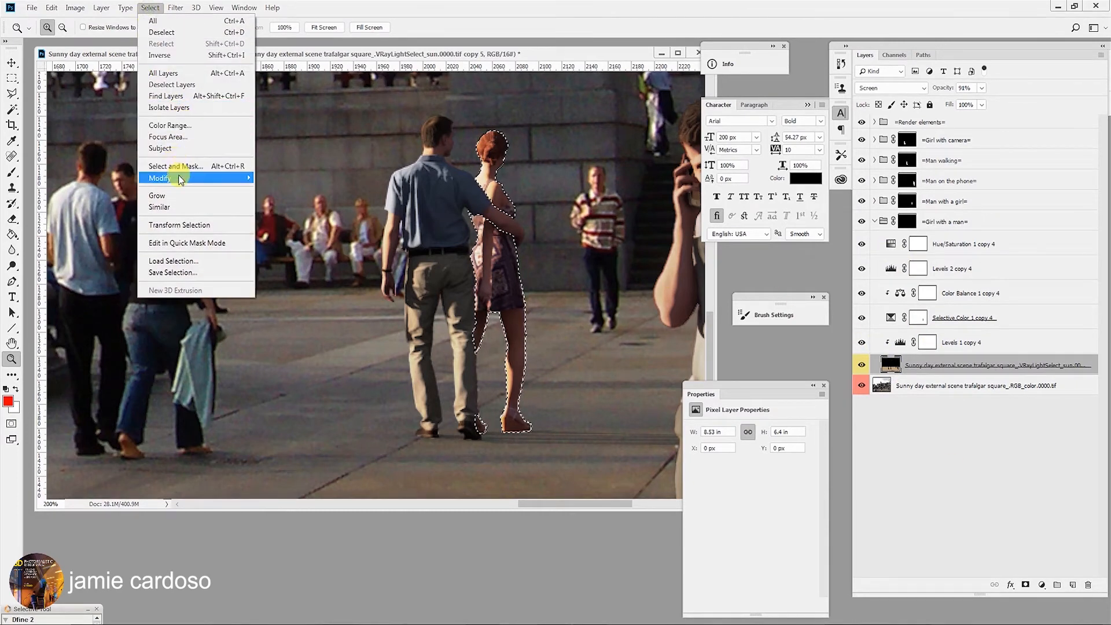
pyautogui.moveTo(177, 178)
pyautogui.click(97, 215)
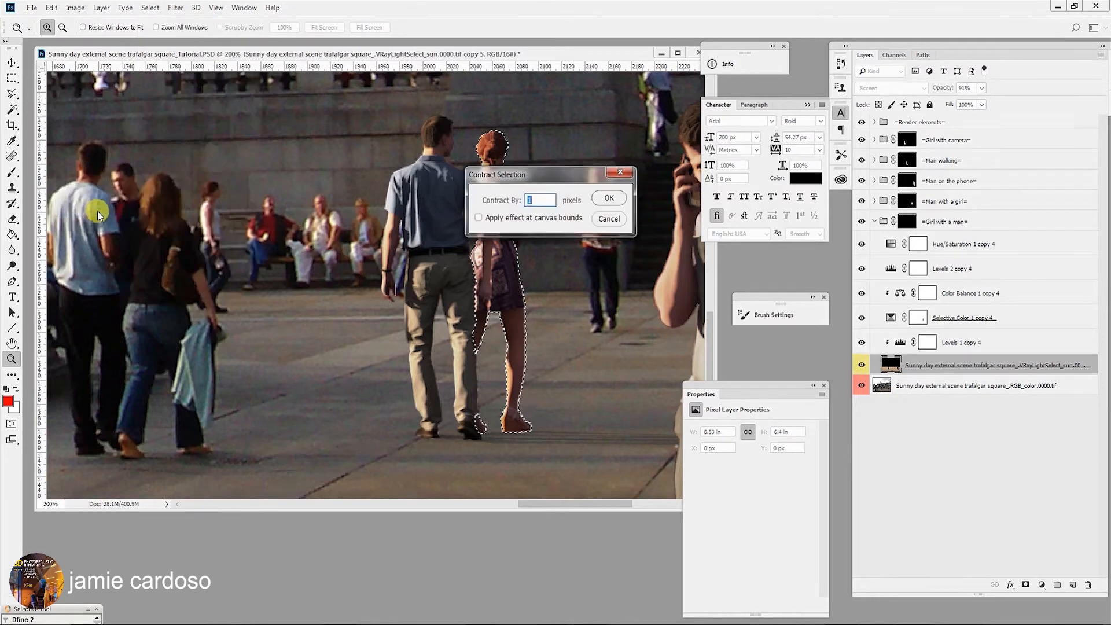
pyautogui.click(608, 200)
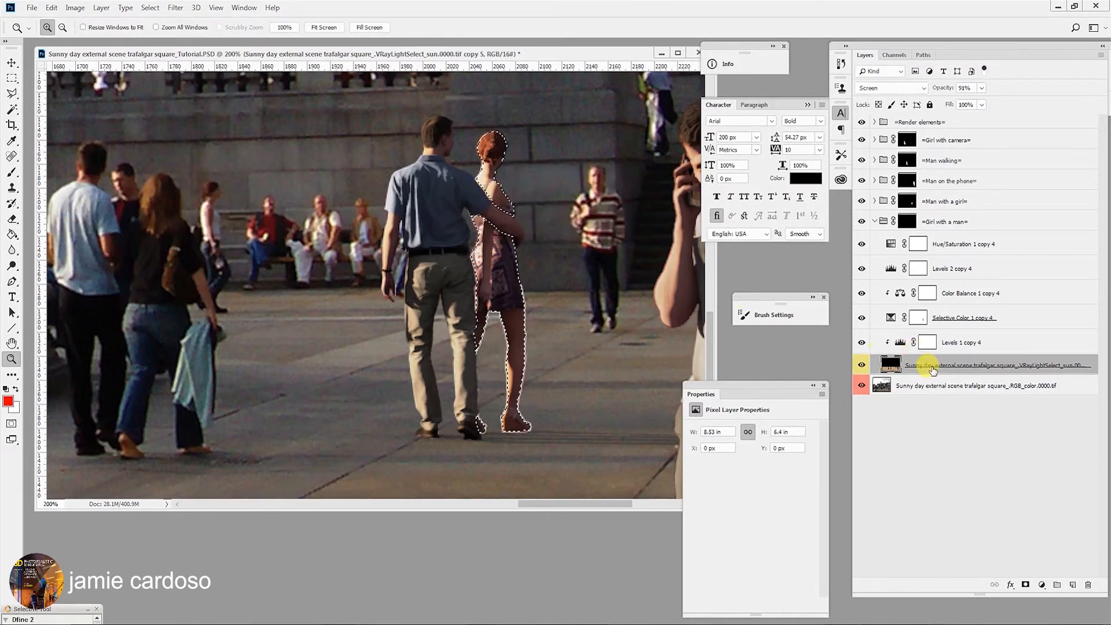
pyautogui.click(1026, 585)
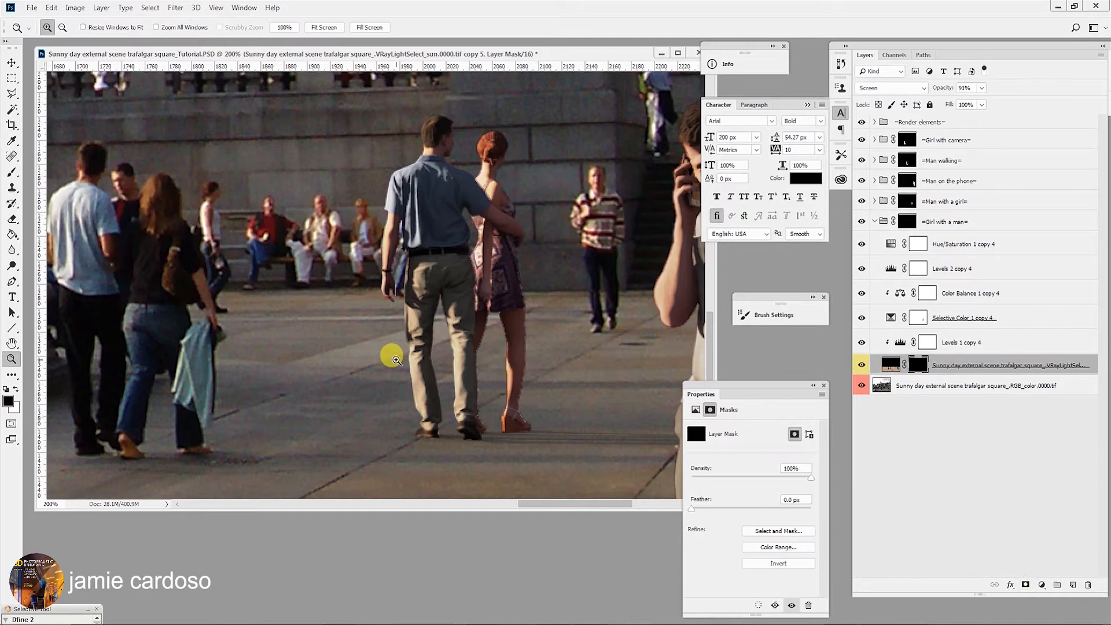
pyautogui.click(514, 394)
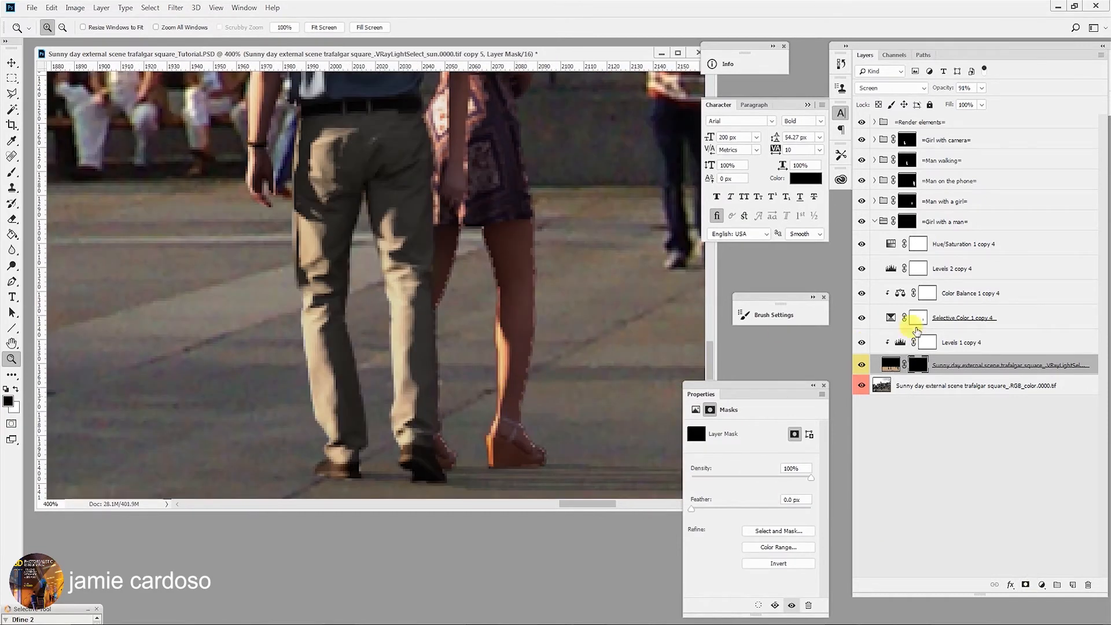
# - Brush black on the VRayLightSelect_sun layer mask in the Girl with a man group to remove bright fringes along the woman's legs, feet and arm
pyautogui.click(11, 172)
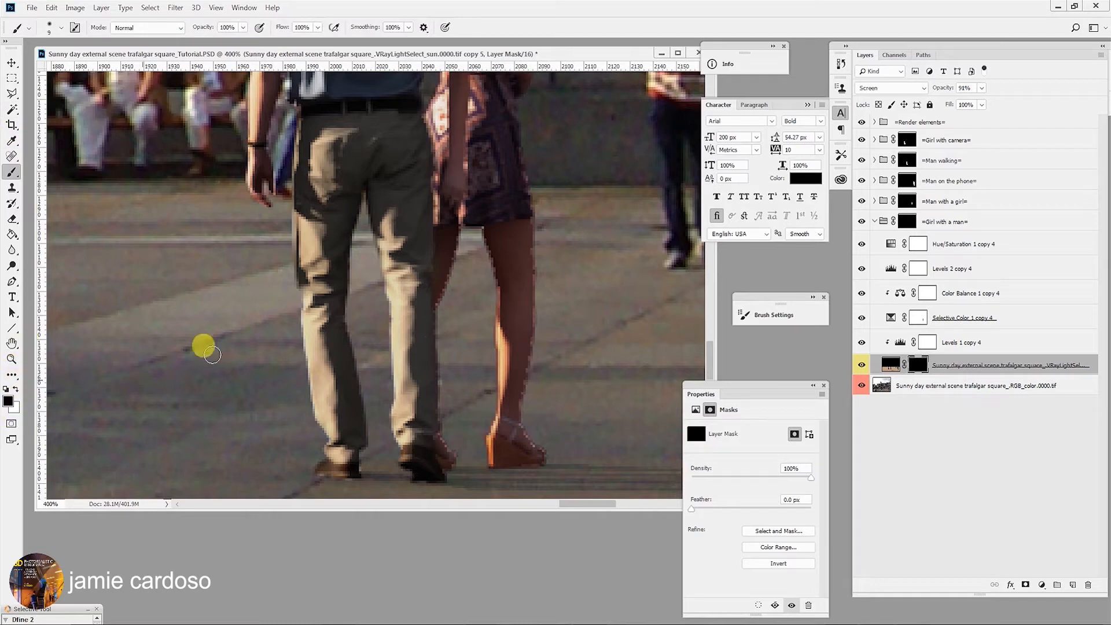
pyautogui.moveTo(538, 278)
pyautogui.mouseDown()
pyautogui.moveTo(545, 339)
pyautogui.moveTo(535, 341)
pyautogui.moveTo(527, 178)
pyautogui.moveTo(541, 269)
pyautogui.moveTo(522, 422)
pyautogui.moveTo(544, 449)
pyautogui.moveTo(526, 417)
pyautogui.moveTo(530, 210)
pyautogui.moveTo(496, 121)
pyautogui.moveTo(511, 139)
pyautogui.moveTo(538, 310)
pyautogui.moveTo(496, 279)
pyautogui.moveTo(481, 223)
pyautogui.moveTo(460, 231)
pyautogui.moveTo(439, 311)
pyautogui.moveTo(451, 281)
pyautogui.moveTo(441, 394)
pyautogui.moveTo(430, 310)
pyautogui.moveTo(467, 225)
pyautogui.moveTo(436, 400)
pyautogui.moveTo(458, 465)
pyautogui.mouseUp()
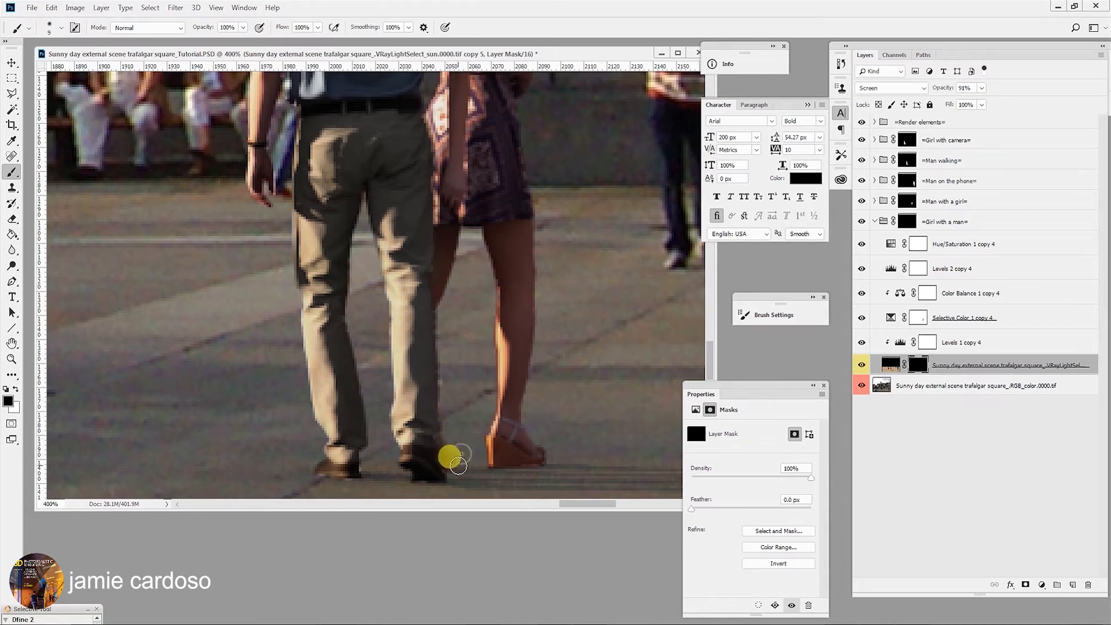
pyautogui.moveTo(457, 183); pyautogui.dragTo(434, 471)
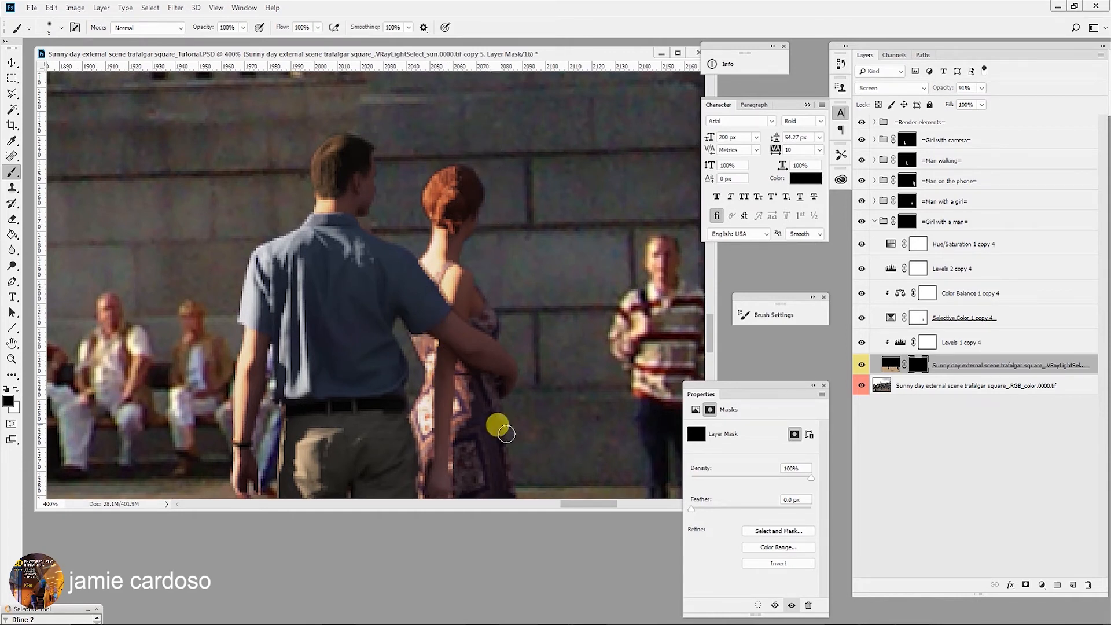
pyautogui.moveTo(435, 374); pyautogui.dragTo(396, 269)
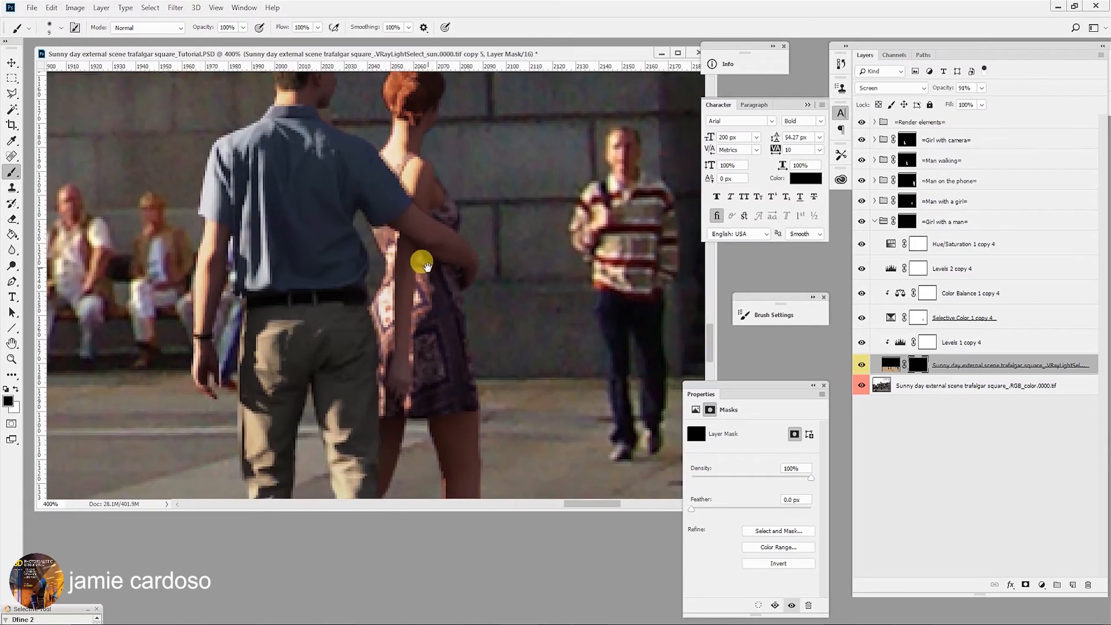
# - Delete the layer mask of Selective Color 1 copy 4 and add a fresh white mask to it
pyautogui.click(920, 317)
pyautogui.rightClick(921, 318)
pyautogui.click(926, 326)
pyautogui.rightClick(921, 318)
pyautogui.click(932, 343)
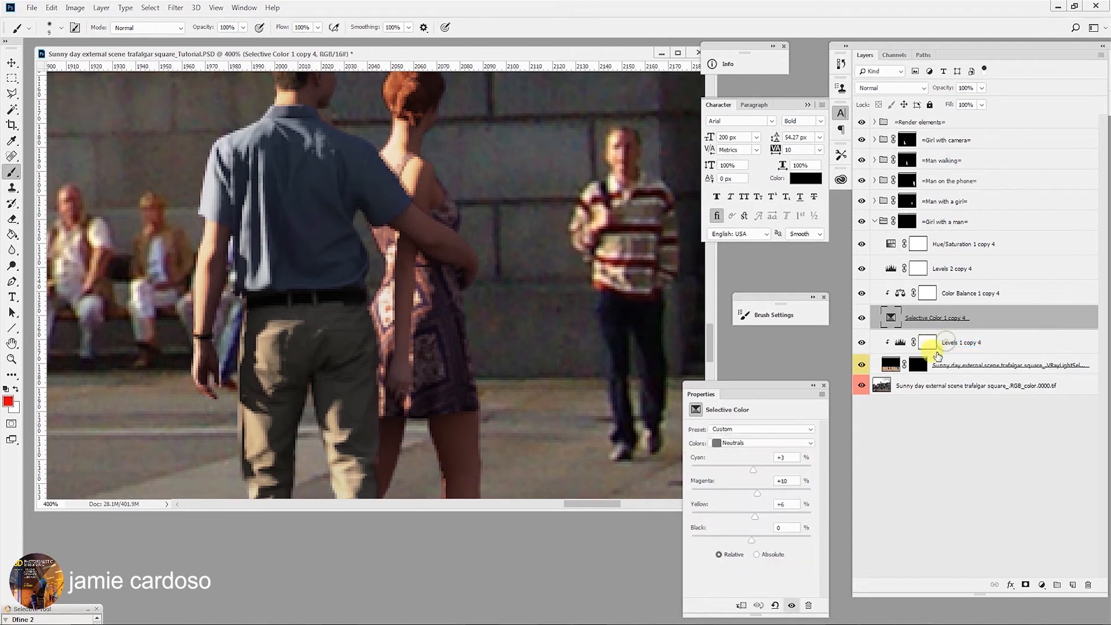
pyautogui.click(1024, 584)
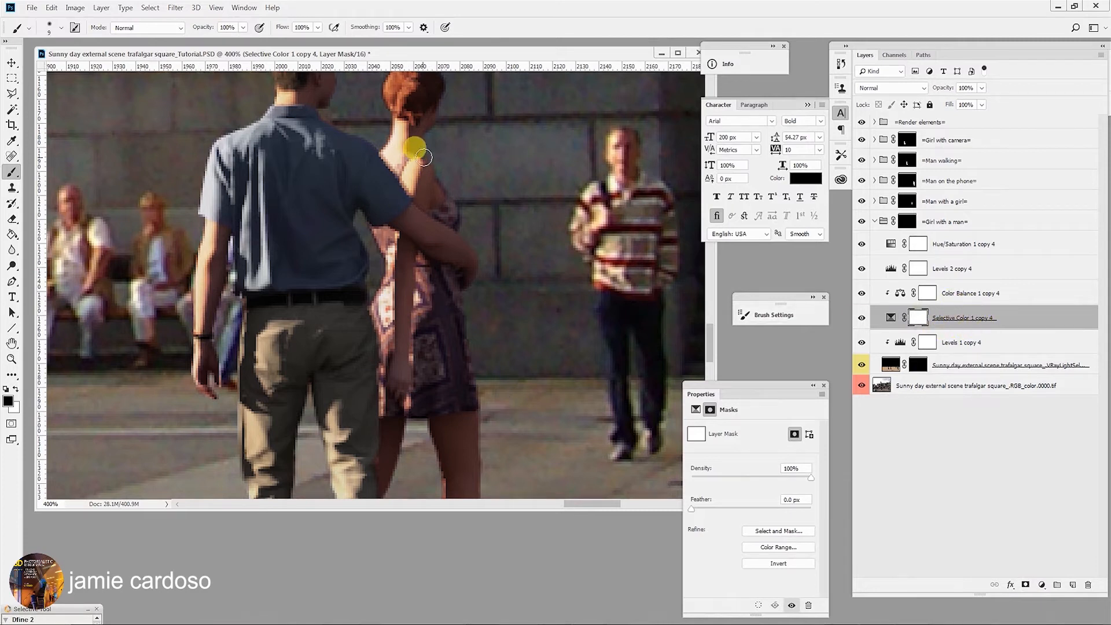
# - Brush black on the Selective Color 1 copy 4 mask over the woman's hair to remove the red tint
pyautogui.moveTo(409, 135); pyautogui.dragTo(429, 277)
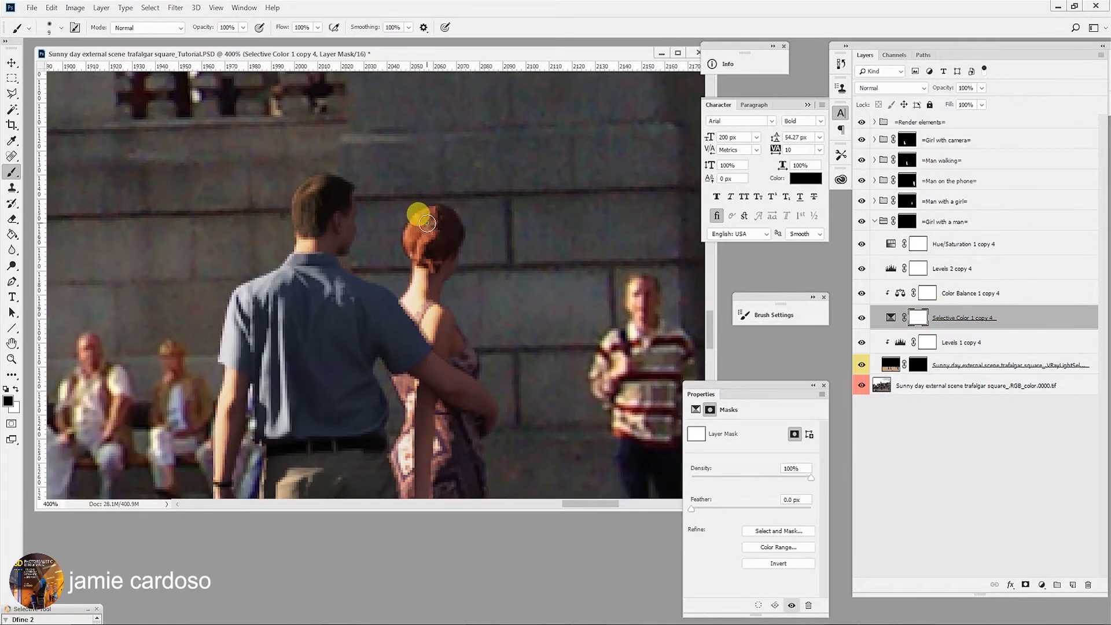
pyautogui.moveTo(409, 238)
pyautogui.mouseDown()
pyautogui.moveTo(428, 262)
pyautogui.moveTo(434, 236)
pyautogui.moveTo(415, 233)
pyautogui.moveTo(450, 284)
pyautogui.moveTo(430, 249)
pyautogui.moveTo(410, 253)
pyautogui.moveTo(424, 210)
pyautogui.moveTo(453, 233)
pyautogui.mouseUp()
pyautogui.moveTo(451, 256)
pyautogui.mouseDown()
pyautogui.moveTo(455, 243)
pyautogui.moveTo(421, 247)
pyautogui.moveTo(418, 221)
pyautogui.moveTo(397, 239)
pyautogui.moveTo(415, 232)
pyautogui.moveTo(408, 240)
pyautogui.moveTo(429, 257)
pyautogui.moveTo(438, 234)
pyautogui.mouseUp()
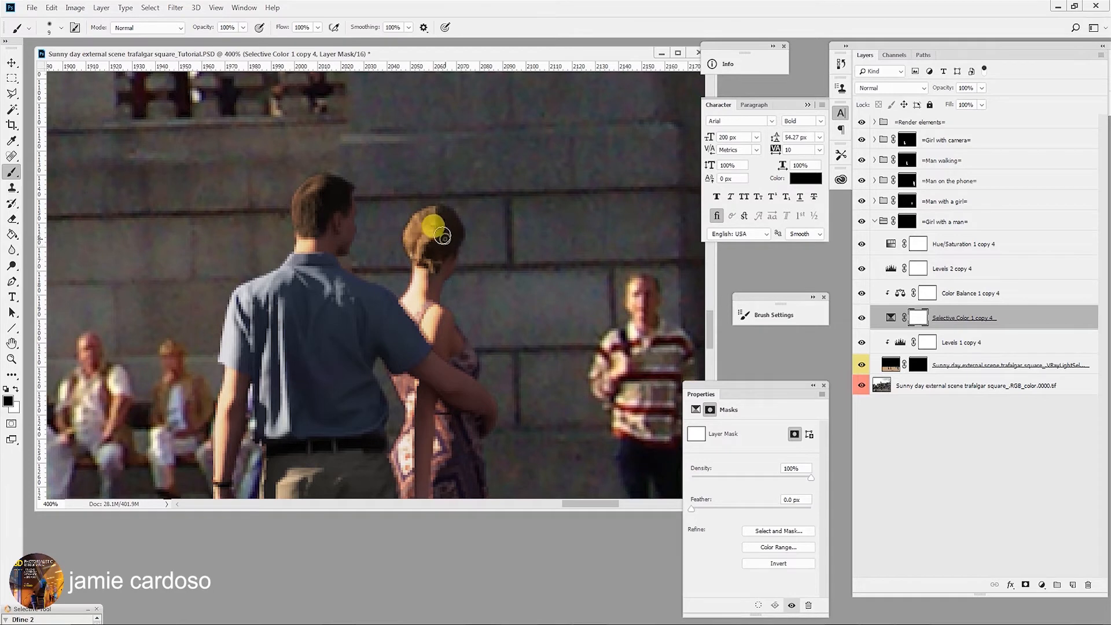
# - Mask the red tint off the woman's dress and sandals by painting black on the Selective Color 1 copy 4 mask
pyautogui.moveTo(484, 332)
pyautogui.mouseDown()
pyautogui.moveTo(478, 196)
pyautogui.moveTo(443, 324)
pyautogui.moveTo(442, 287)
pyautogui.moveTo(462, 302)
pyautogui.moveTo(447, 283)
pyautogui.moveTo(437, 375)
pyautogui.moveTo(440, 402)
pyautogui.moveTo(444, 306)
pyautogui.moveTo(463, 351)
pyautogui.moveTo(463, 318)
pyautogui.moveTo(476, 339)
pyautogui.moveTo(471, 294)
pyautogui.moveTo(489, 422)
pyautogui.moveTo(439, 429)
pyautogui.moveTo(464, 355)
pyautogui.moveTo(439, 390)
pyautogui.moveTo(441, 312)
pyautogui.moveTo(439, 342)
pyautogui.moveTo(472, 319)
pyautogui.moveTo(440, 279)
pyautogui.moveTo(425, 429)
pyautogui.moveTo(489, 424)
pyautogui.moveTo(484, 363)
pyautogui.moveTo(423, 426)
pyautogui.moveTo(487, 424)
pyautogui.moveTo(478, 327)
pyautogui.moveTo(443, 286)
pyautogui.moveTo(441, 402)
pyautogui.moveTo(427, 428)
pyautogui.moveTo(491, 425)
pyautogui.moveTo(488, 345)
pyautogui.moveTo(400, 328)
pyautogui.moveTo(407, 256)
pyautogui.moveTo(401, 372)
pyautogui.moveTo(446, 340)
pyautogui.moveTo(434, 281)
pyautogui.moveTo(427, 335)
pyautogui.moveTo(441, 397)
pyautogui.moveTo(462, 263)
pyautogui.moveTo(486, 263)
pyautogui.moveTo(489, 238)
pyautogui.moveTo(498, 268)
pyautogui.moveTo(472, 289)
pyautogui.moveTo(413, 288)
pyautogui.moveTo(407, 235)
pyautogui.moveTo(446, 216)
pyautogui.mouseUp()
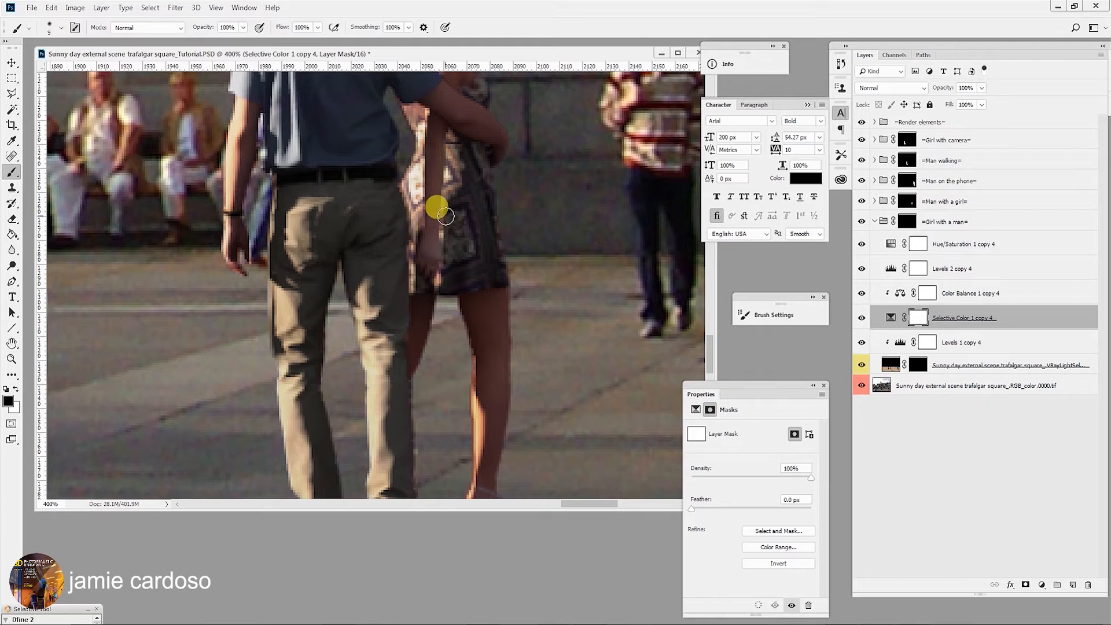
pyautogui.moveTo(445, 216)
pyautogui.mouseDown()
pyautogui.moveTo(465, 243)
pyautogui.moveTo(447, 223)
pyautogui.moveTo(453, 198)
pyautogui.moveTo(407, 217)
pyautogui.moveTo(418, 127)
pyautogui.moveTo(408, 112)
pyautogui.moveTo(422, 114)
pyautogui.moveTo(406, 108)
pyautogui.moveTo(412, 185)
pyautogui.moveTo(448, 185)
pyautogui.moveTo(462, 166)
pyautogui.moveTo(456, 184)
pyautogui.moveTo(498, 272)
pyautogui.mouseUp()
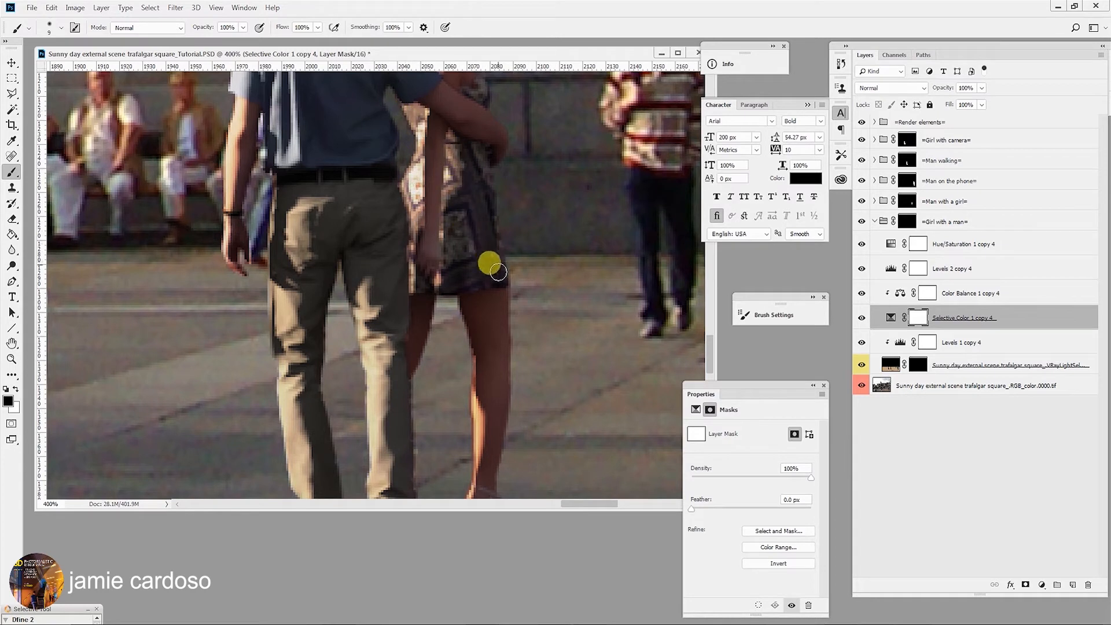
pyautogui.scroll(-5, 486, 333)
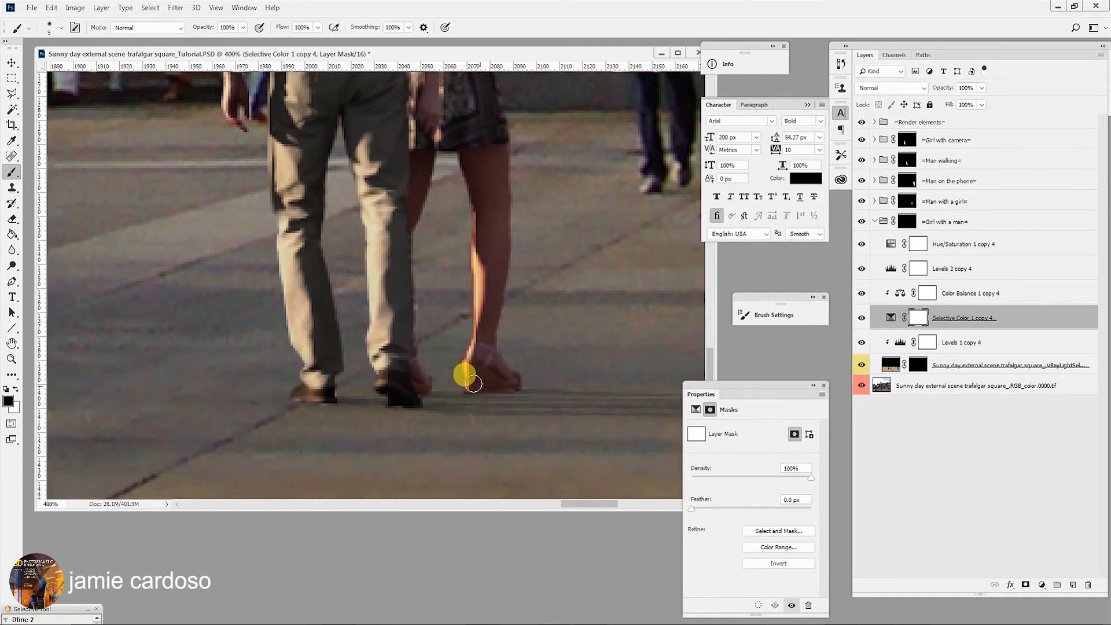
pyautogui.moveTo(463, 370)
pyautogui.mouseDown()
pyautogui.moveTo(468, 385)
pyautogui.moveTo(485, 388)
pyautogui.moveTo(483, 375)
pyautogui.moveTo(507, 387)
pyautogui.moveTo(523, 378)
pyautogui.moveTo(502, 354)
pyautogui.moveTo(448, 331)
pyautogui.moveTo(505, 363)
pyautogui.moveTo(489, 354)
pyautogui.mouseUp()
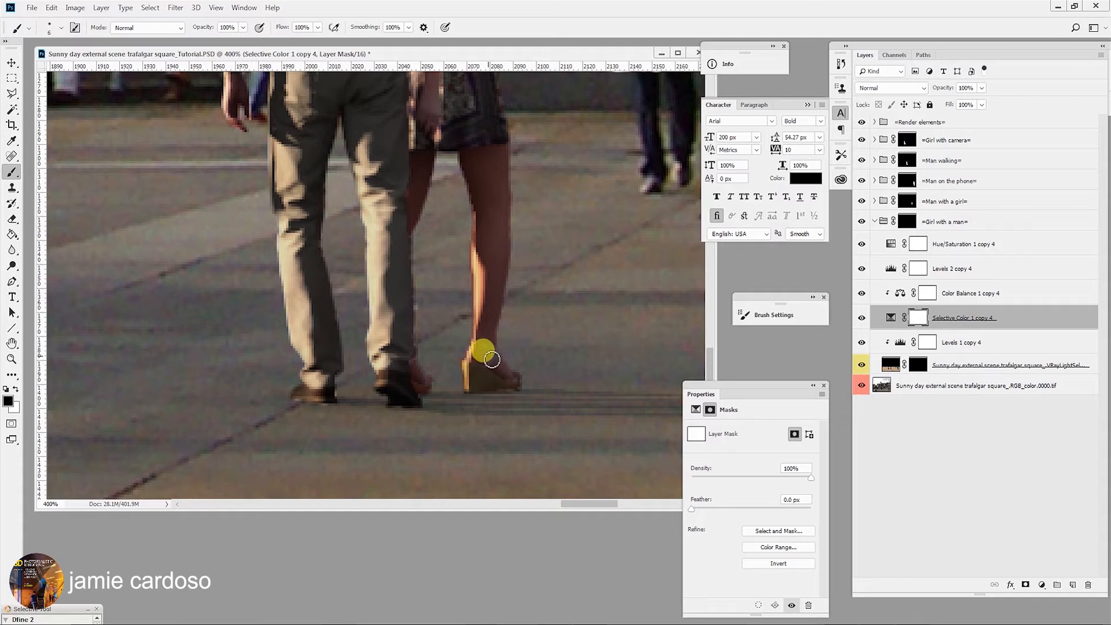
pyautogui.moveTo(495, 359)
pyautogui.mouseDown()
pyautogui.moveTo(488, 367)
pyautogui.moveTo(481, 350)
pyautogui.moveTo(425, 373)
pyautogui.moveTo(433, 392)
pyautogui.moveTo(421, 395)
pyautogui.moveTo(453, 399)
pyautogui.moveTo(432, 373)
pyautogui.moveTo(425, 323)
pyautogui.moveTo(424, 365)
pyautogui.mouseUp()
# - Lower the opacity of the Levels 1 copy 4 adjustment in the Girl with a man group to 77%
pyautogui.press('z')
pyautogui.keyDown('alt'); pyautogui.click(424, 365); pyautogui.keyUp('alt')
pyautogui.keyDown('alt'); pyautogui.click(427, 367); pyautogui.keyUp('alt')
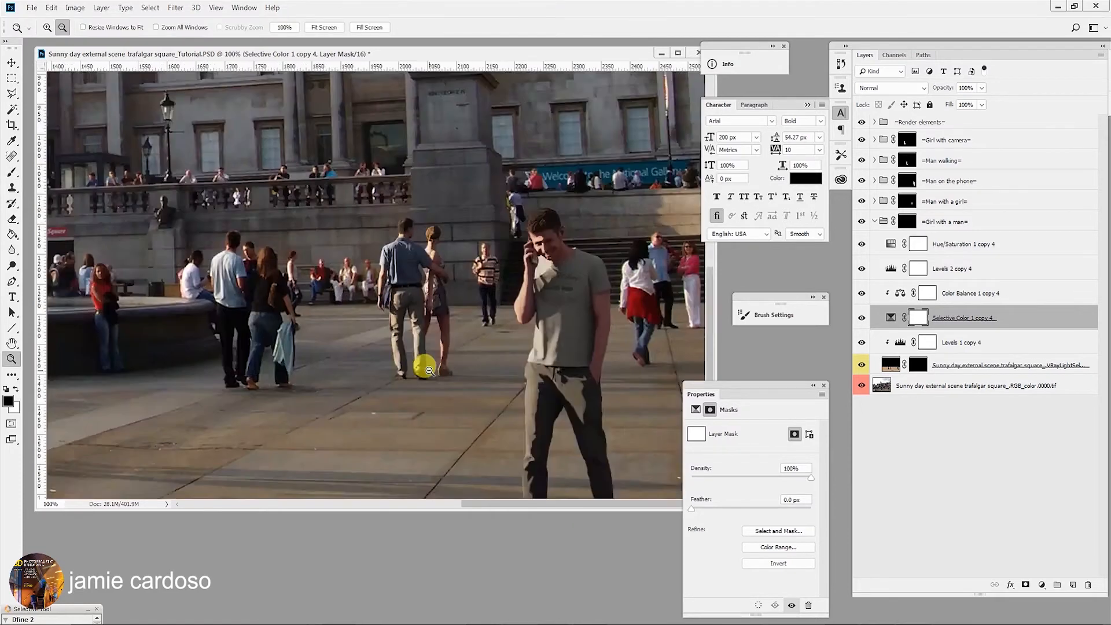
pyautogui.keyDown('alt'); pyautogui.click(426, 368); pyautogui.keyUp('alt')
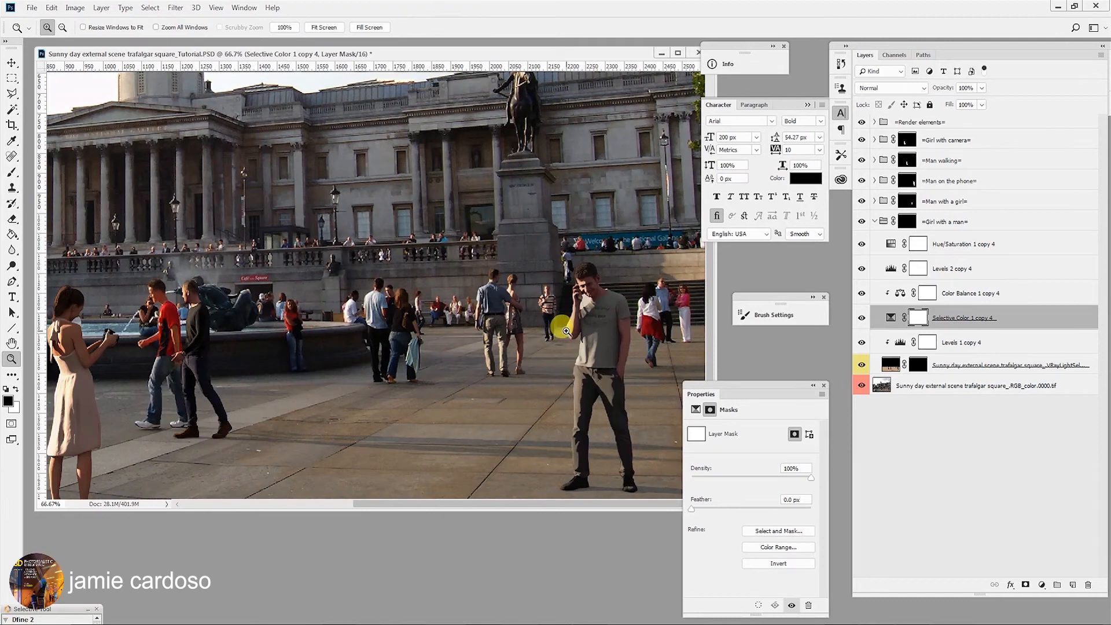
pyautogui.click(565, 323)
pyautogui.click(565, 323)
pyautogui.click(565, 327)
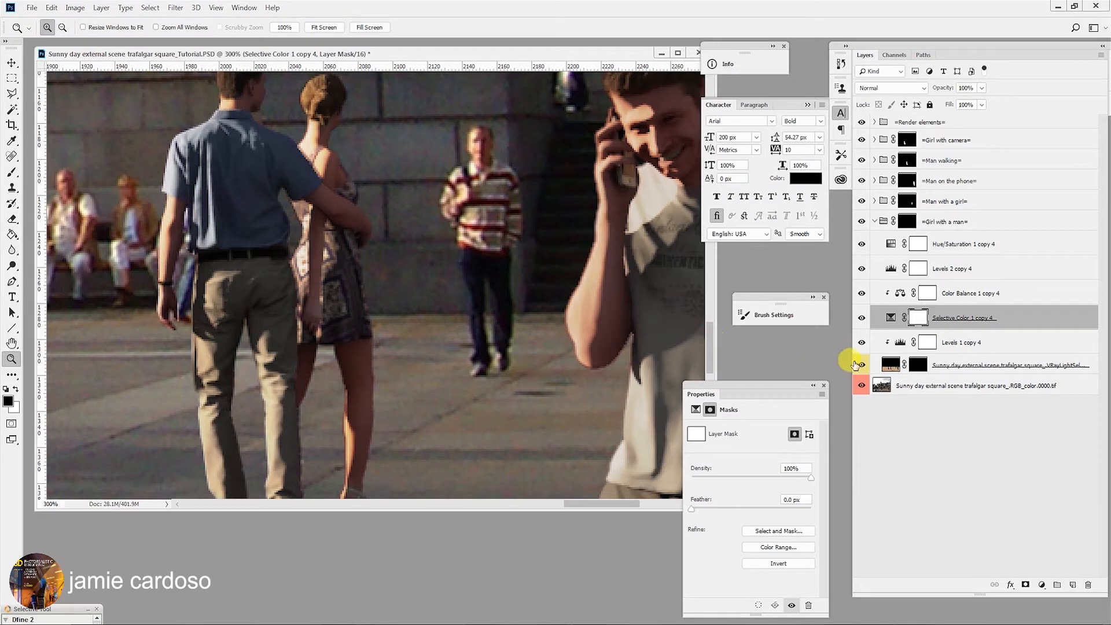
pyautogui.click(955, 342)
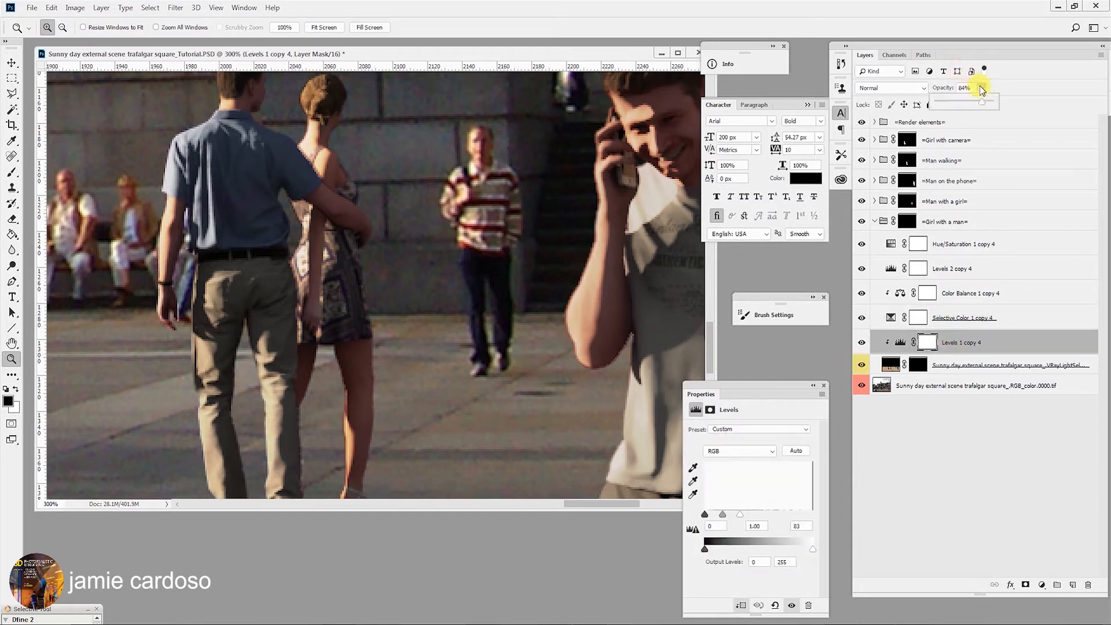
pyautogui.moveTo(977, 105); pyautogui.dragTo(974, 107)
# - Examine how the couple's brightness blends with the other people, both in the whole square and up close
pyautogui.click(418, 319)
pyautogui.click(418, 319)
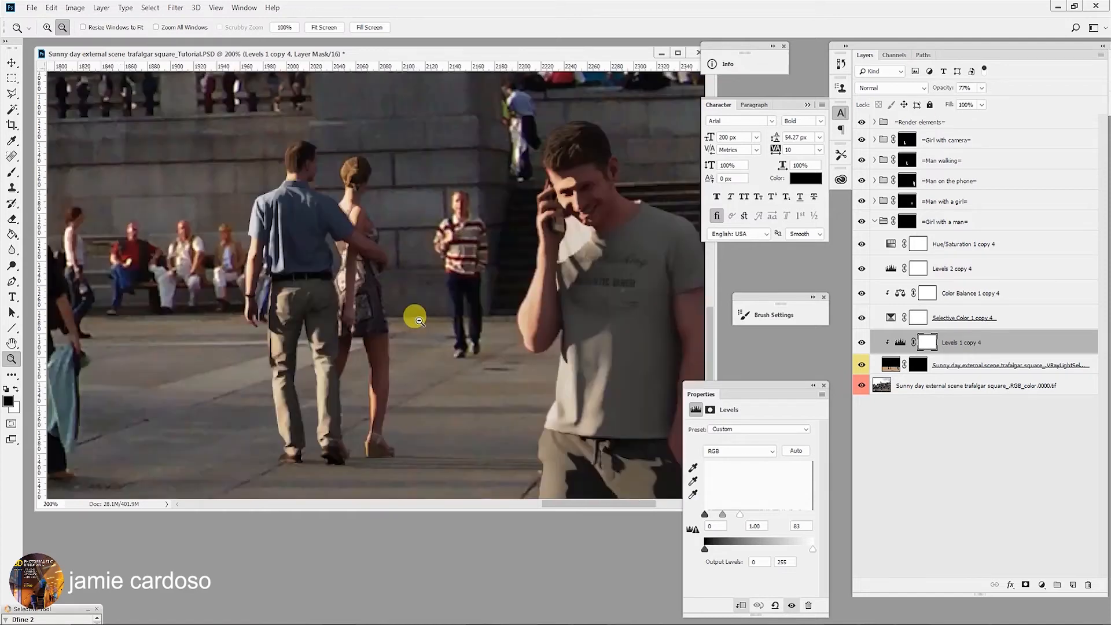
pyautogui.click(418, 319)
pyautogui.click(418, 319)
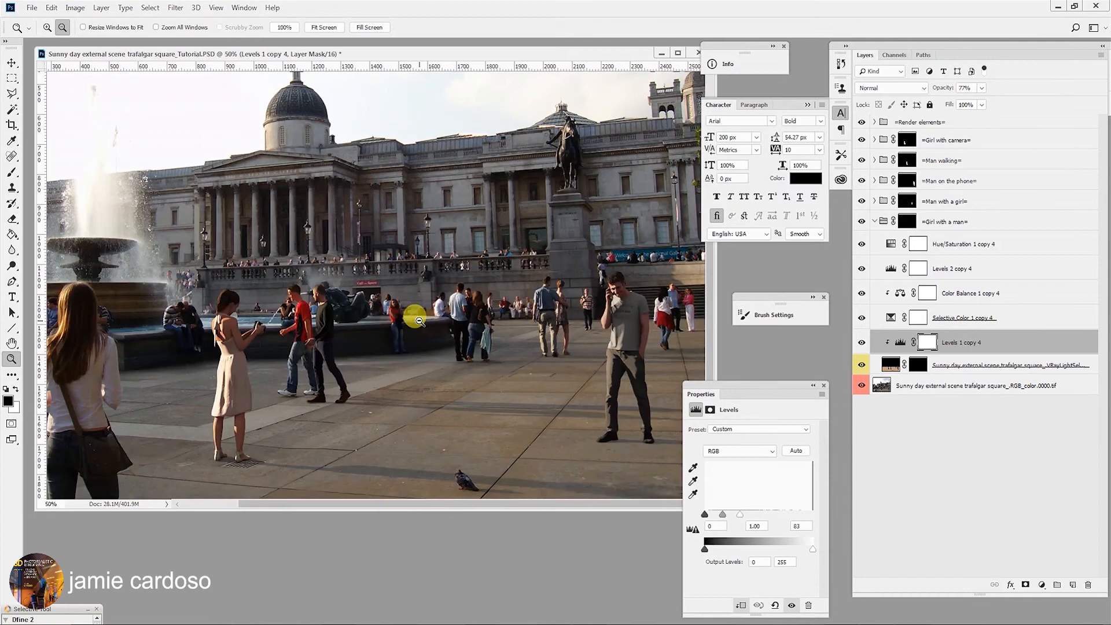
pyautogui.keyDown('alt'); pyautogui.click(417, 319); pyautogui.keyUp('alt')
pyautogui.click(474, 363)
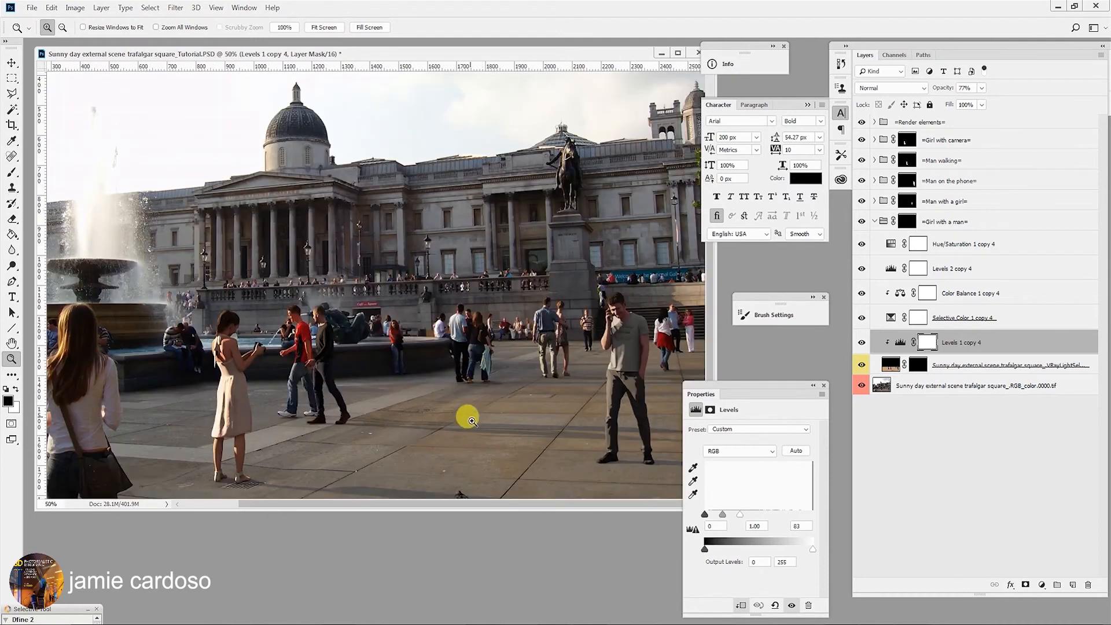
pyautogui.moveTo(357, 433); pyautogui.dragTo(364, 334)
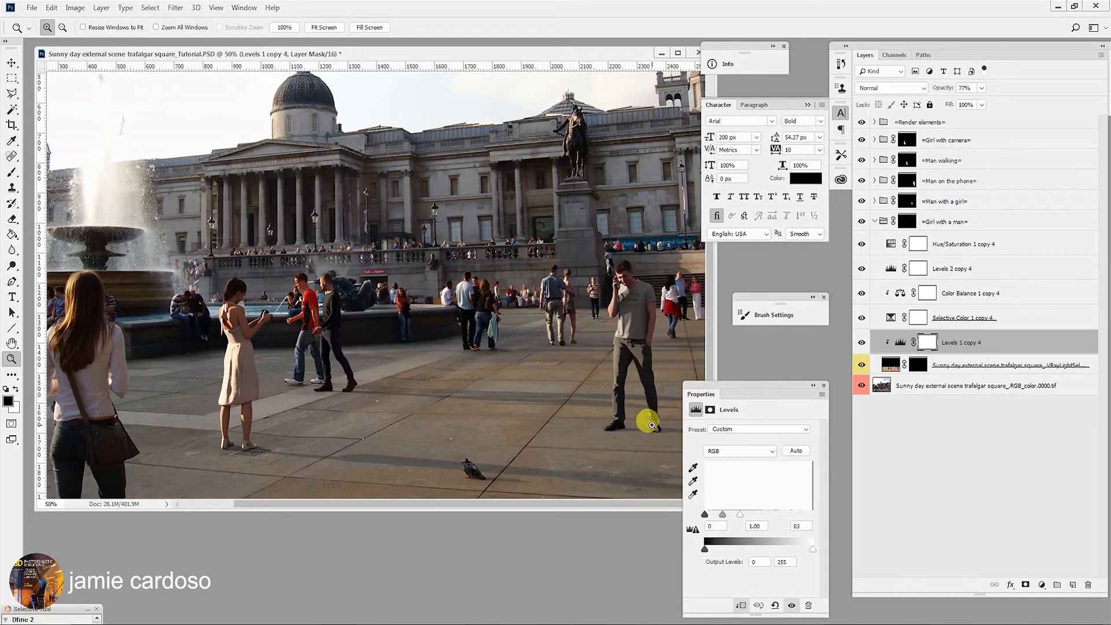
pyautogui.click(591, 320)
pyautogui.click(596, 325)
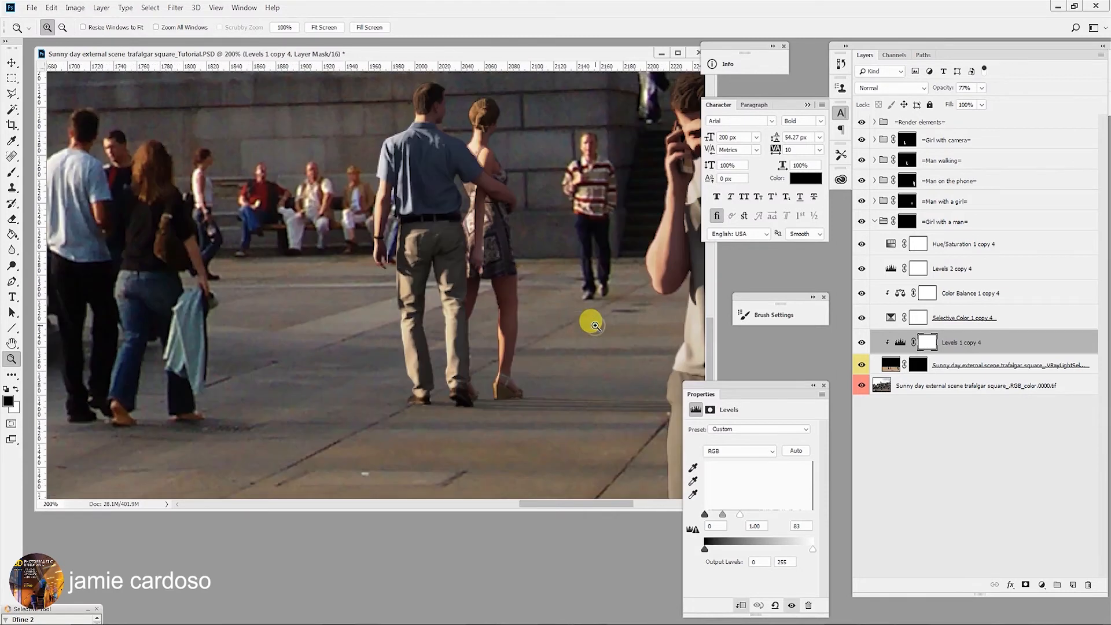
# - Touch up the VRayLightSelect_sun layer mask in the Man with a girl group with a black brush around the man's shoes
pyautogui.click(470, 400)
pyautogui.click(382, 390)
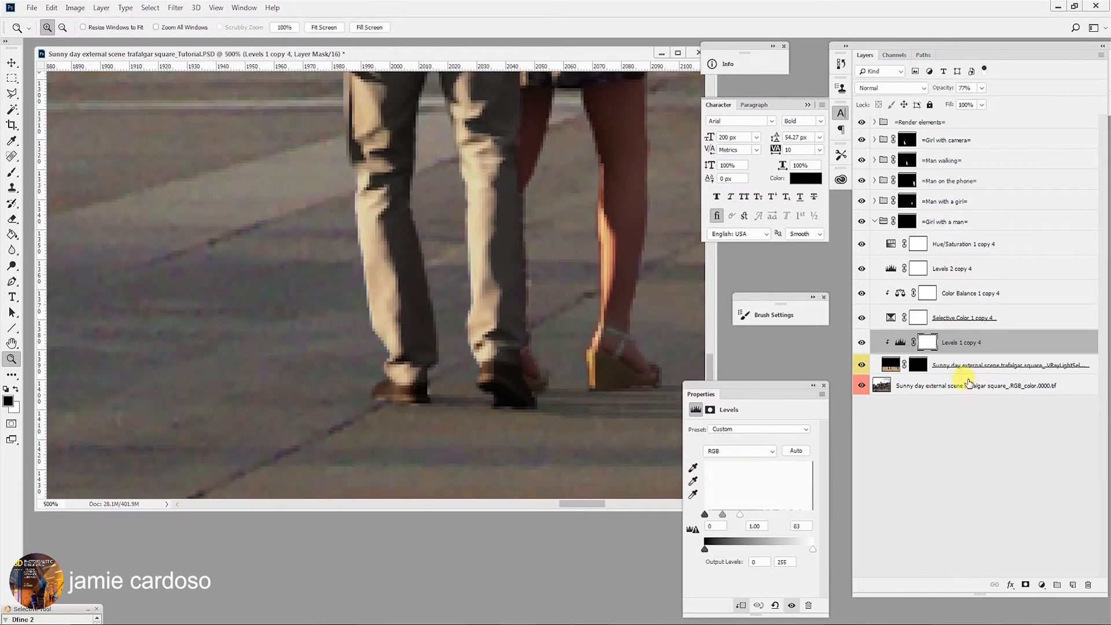
pyautogui.click(949, 203)
pyautogui.click(874, 201)
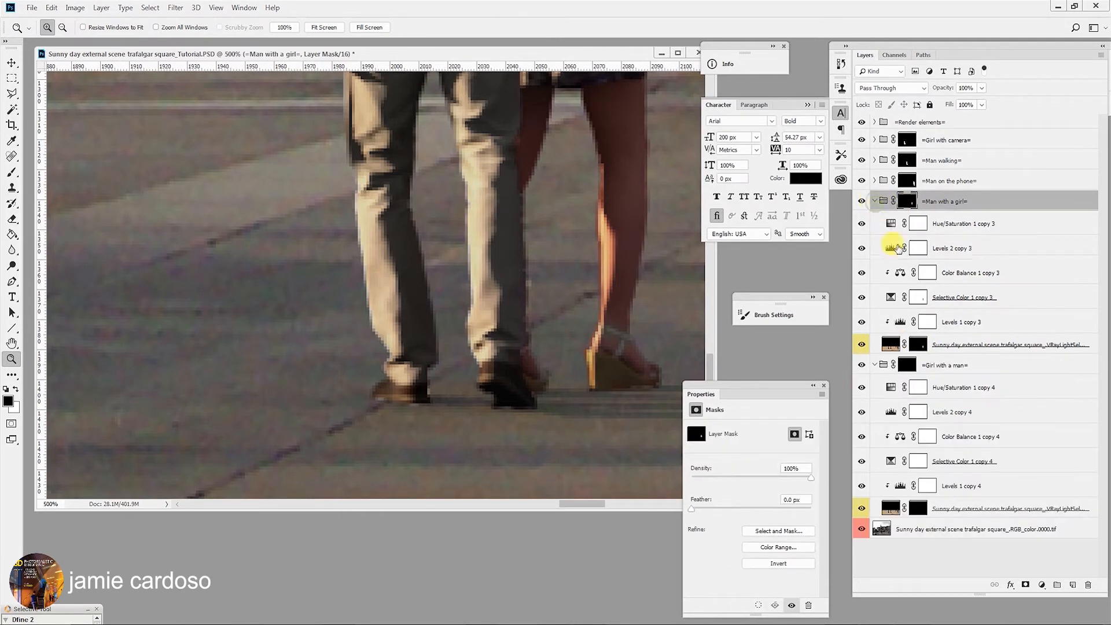
pyautogui.click(906, 346)
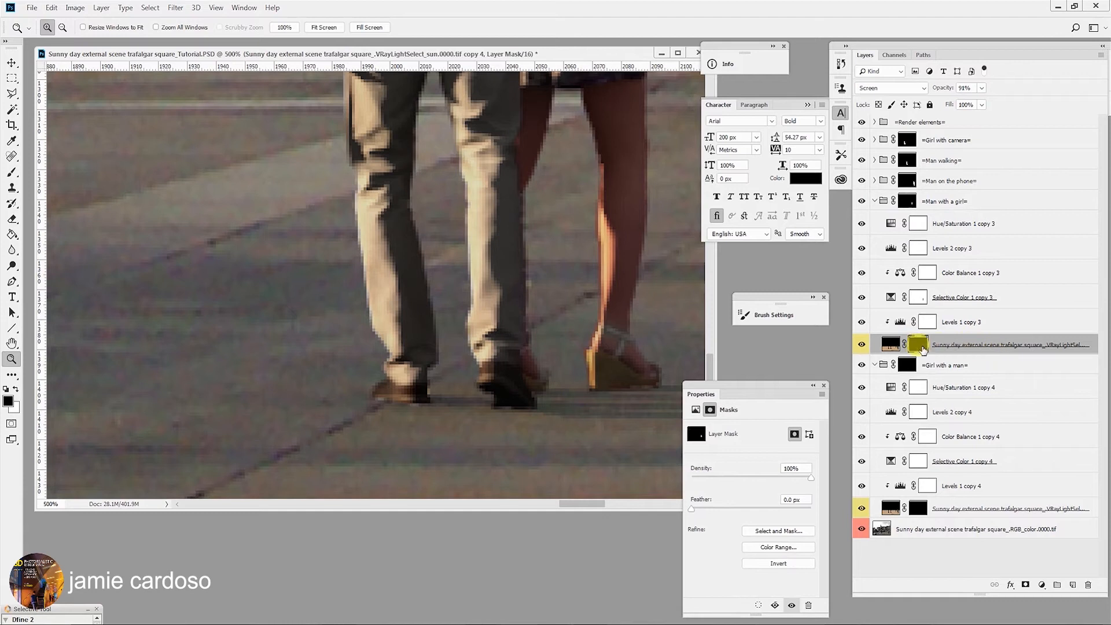
pyautogui.click(12, 158)
pyautogui.click(12, 173)
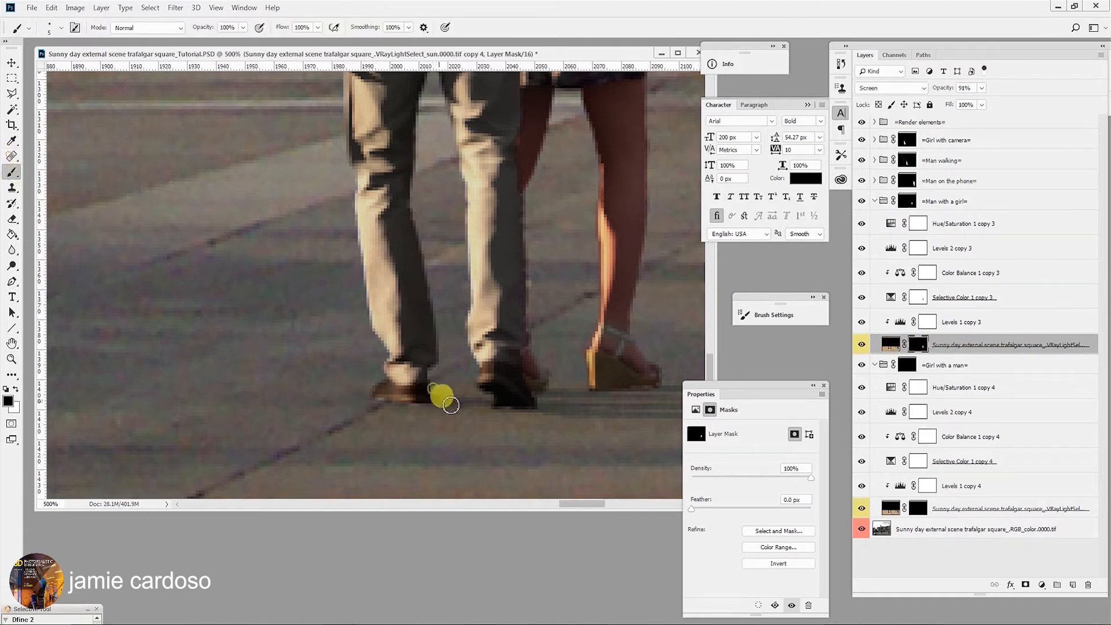
pyautogui.moveTo(594, 303); pyautogui.dragTo(519, 298)
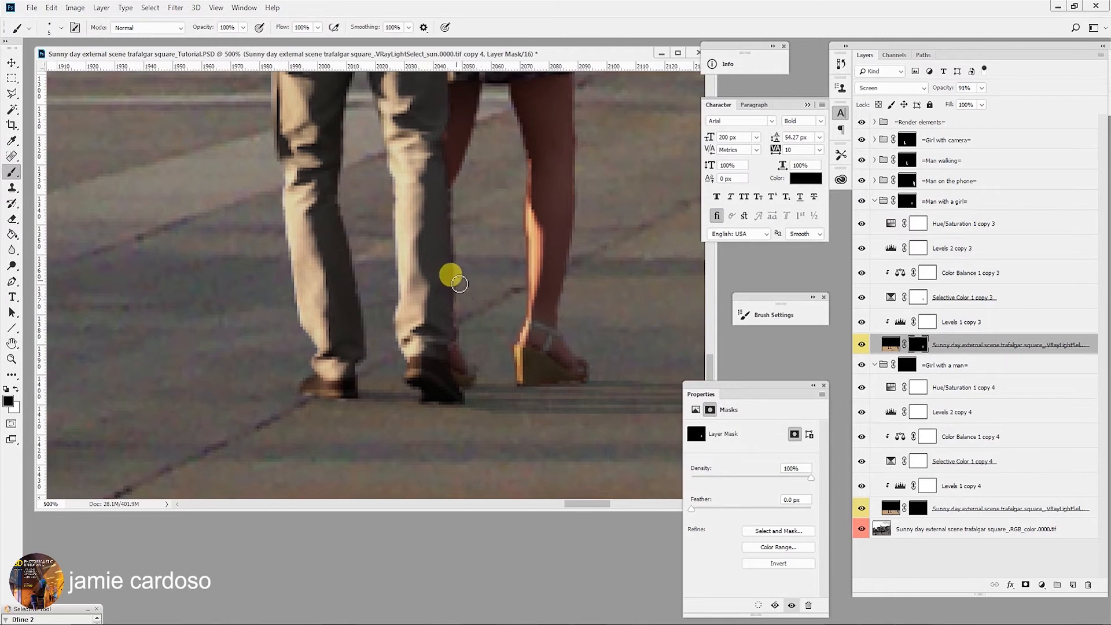
# - Select the VRayLightSelect_sun layer mask in the Girl with a man group and check the couple from feet to heads and within the whole scene
pyautogui.click(916, 509)
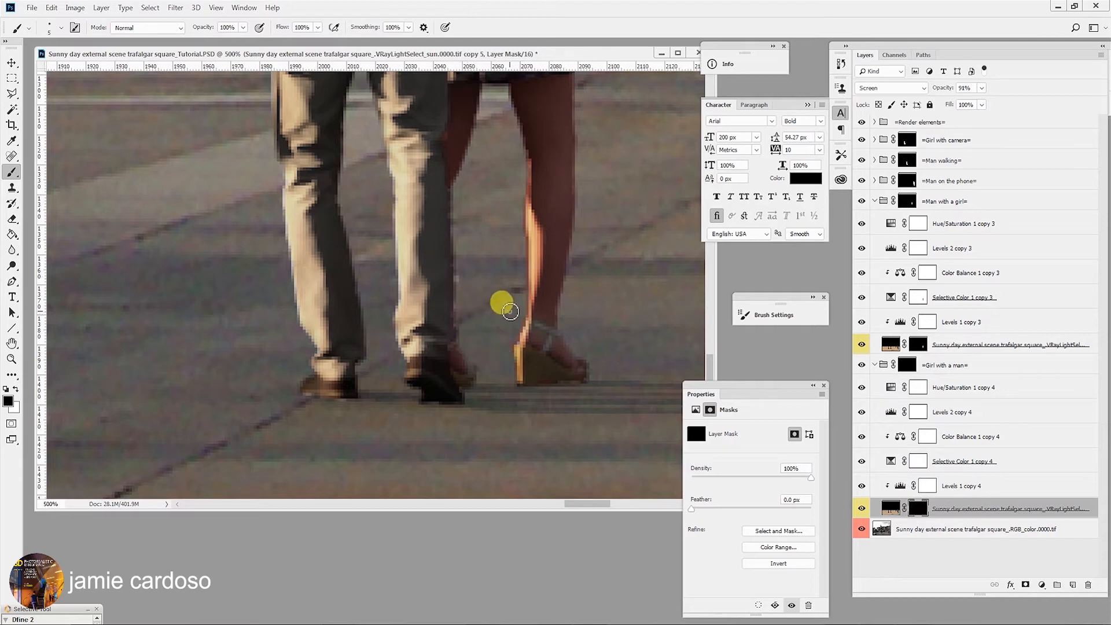
pyautogui.scroll(5, 444, 293)
pyautogui.scroll(5, 529, 217)
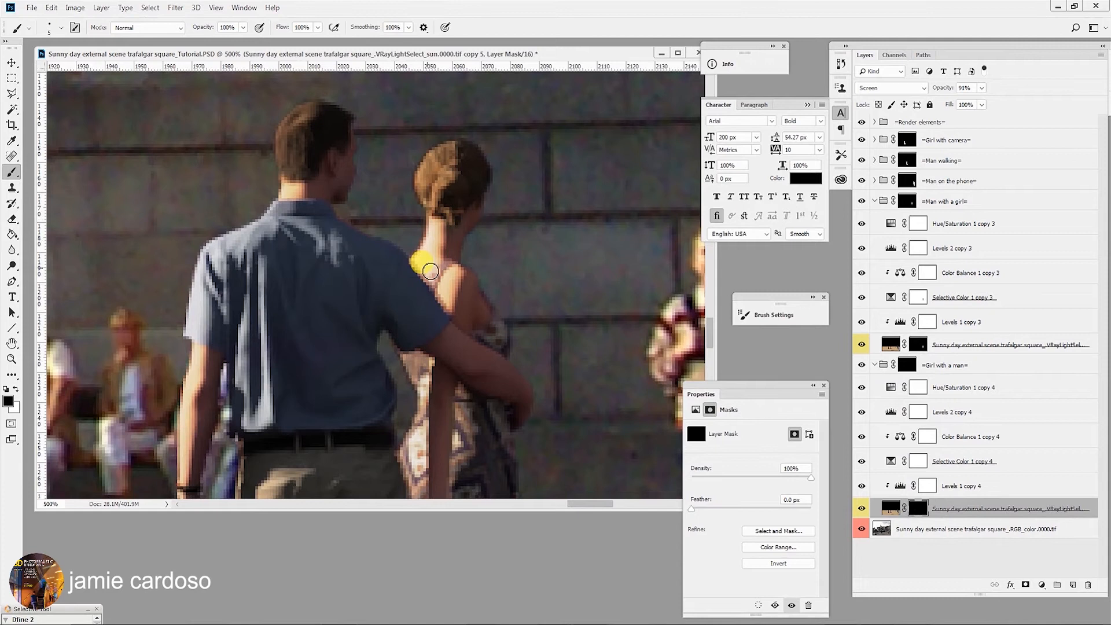
pyautogui.press('z')
pyautogui.keyDown('alt'); pyautogui.click(414, 280); pyautogui.keyUp('alt')
pyautogui.keyDown('alt'); pyautogui.click(413, 281); pyautogui.keyUp('alt')
pyautogui.keyDown('alt'); pyautogui.click(414, 280); pyautogui.keyUp('alt')
pyautogui.keyDown('alt'); pyautogui.click(413, 280); pyautogui.keyUp('alt')
pyautogui.keyDown('alt'); pyautogui.click(414, 281); pyautogui.keyUp('alt')
pyautogui.keyDown('alt'); pyautogui.click(413, 280); pyautogui.keyUp('alt')
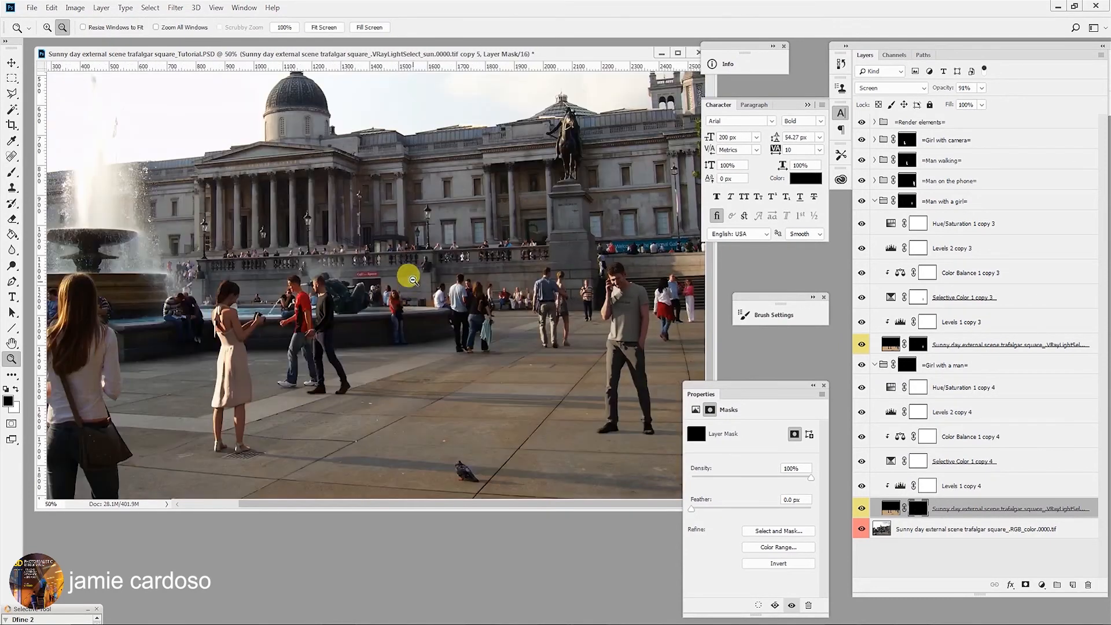
# - Collapse the Man with a girl and Girl with a man groups and select the RGB_color.0000.tif base layer
pyautogui.click(876, 201)
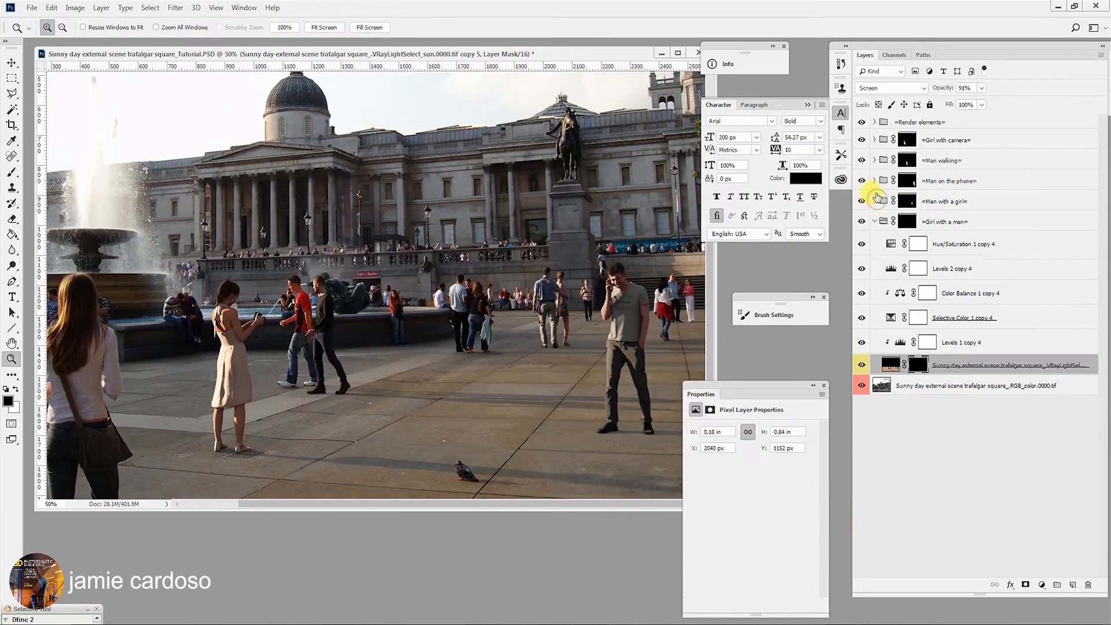
pyautogui.click(875, 221)
pyautogui.click(234, 353)
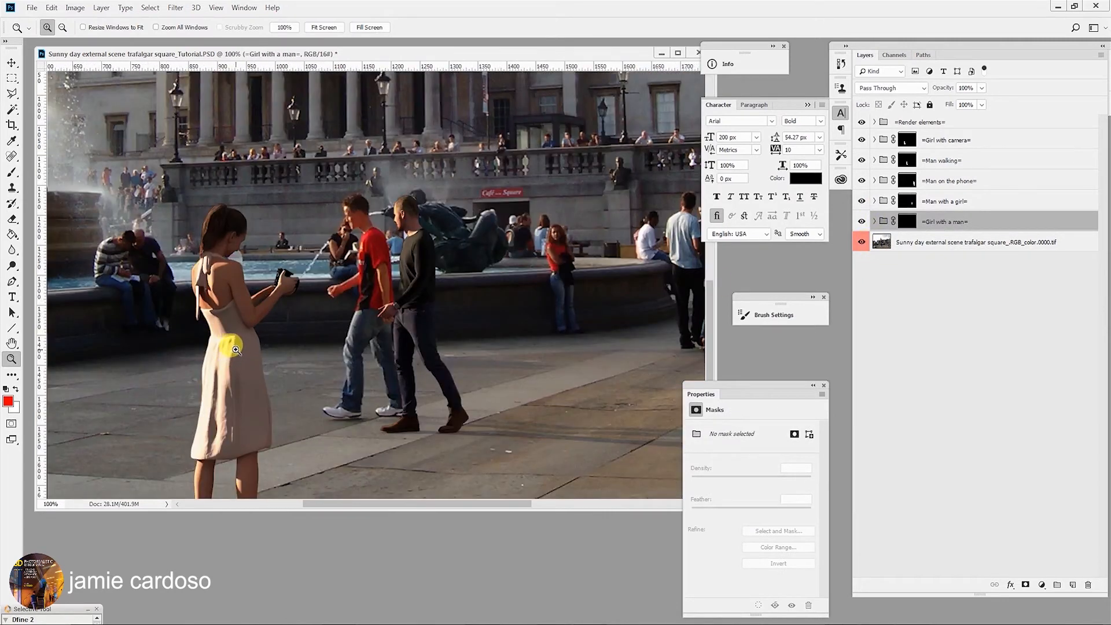
pyautogui.click(438, 328)
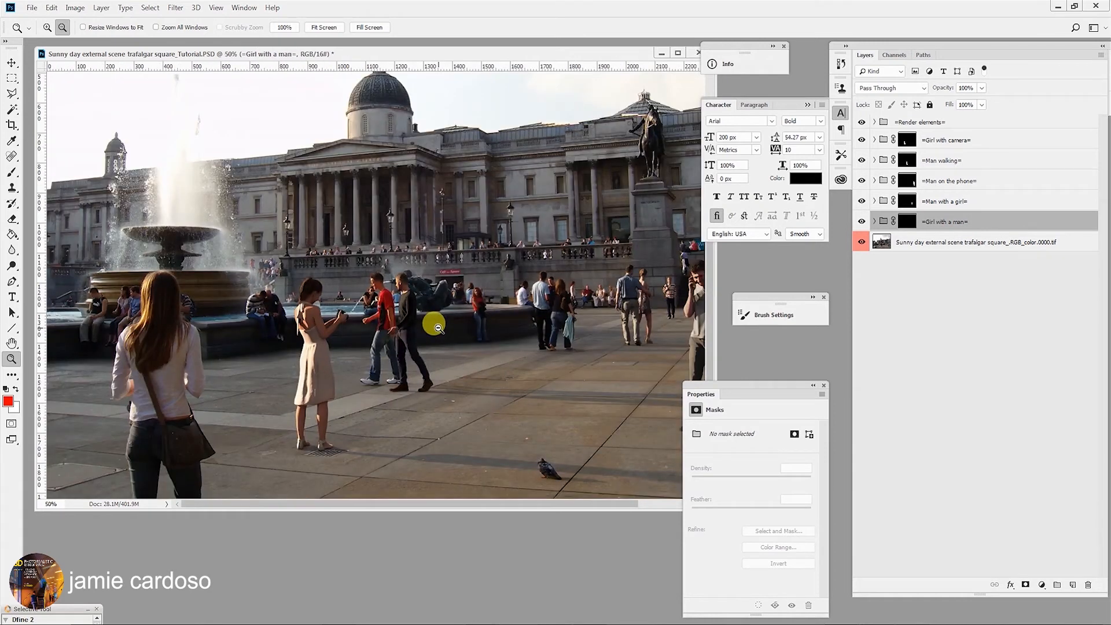
pyautogui.click(946, 242)
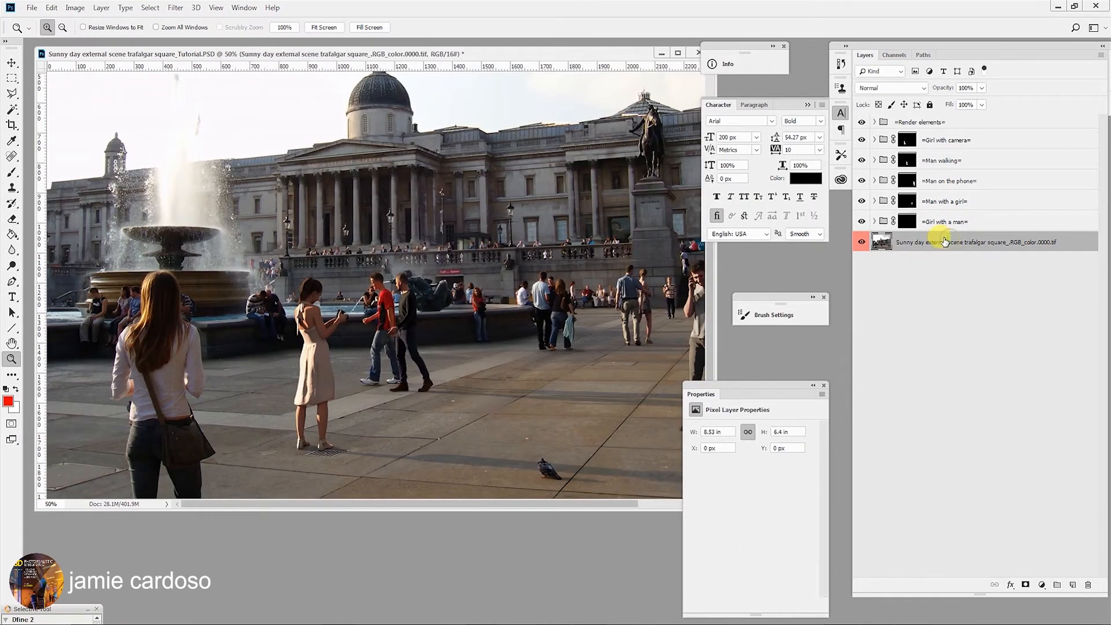
pyautogui.click(295, 365)
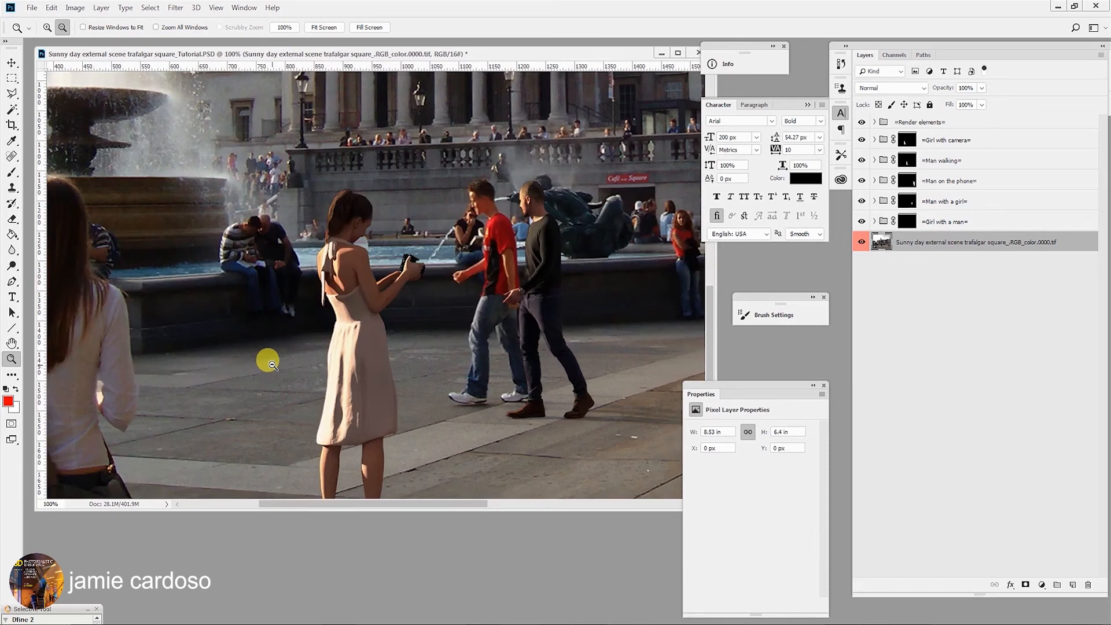
pyautogui.keyDown('alt'); pyautogui.click(270, 363); pyautogui.keyUp('alt')
pyautogui.click(324, 351)
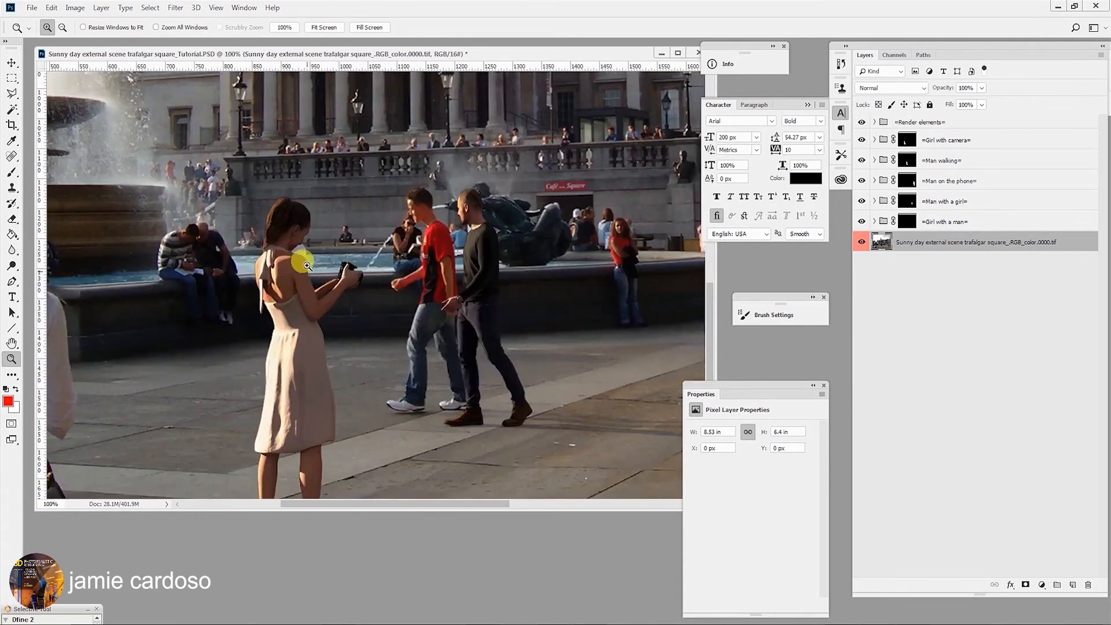
# - Examine the girl with the camera up close and compare her lighting with the two walking men beside her
pyautogui.click(306, 278)
pyautogui.click(290, 218)
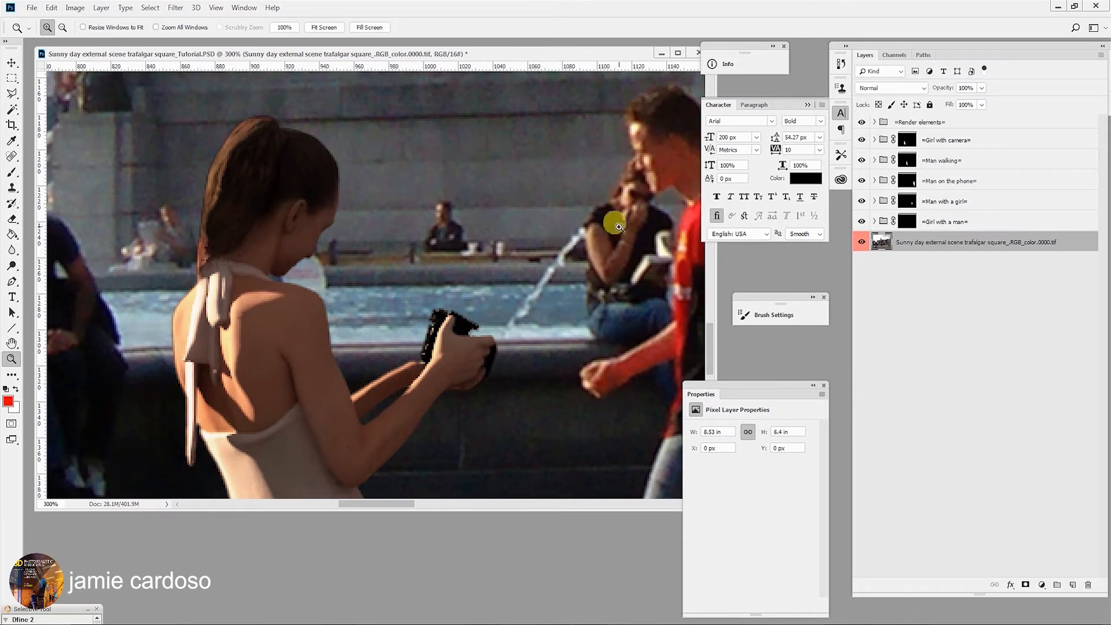
pyautogui.moveTo(635, 299); pyautogui.dragTo(463, 276)
pyautogui.keyDown('alt'); pyautogui.click(442, 295); pyautogui.keyUp('alt')
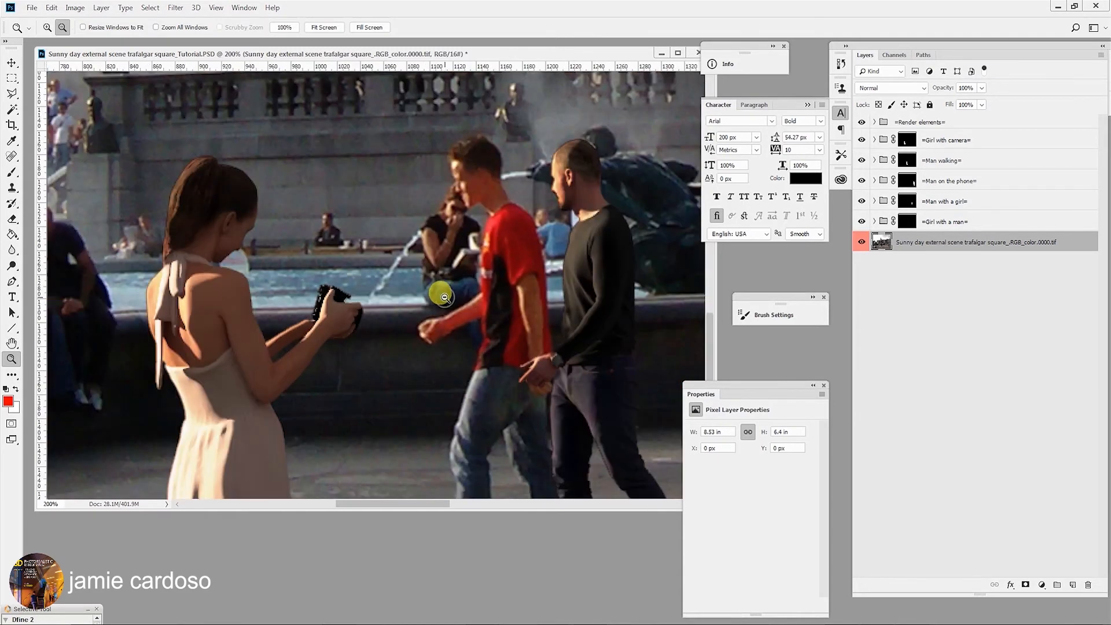
pyautogui.keyDown('alt'); pyautogui.click(443, 295); pyautogui.keyUp('alt')
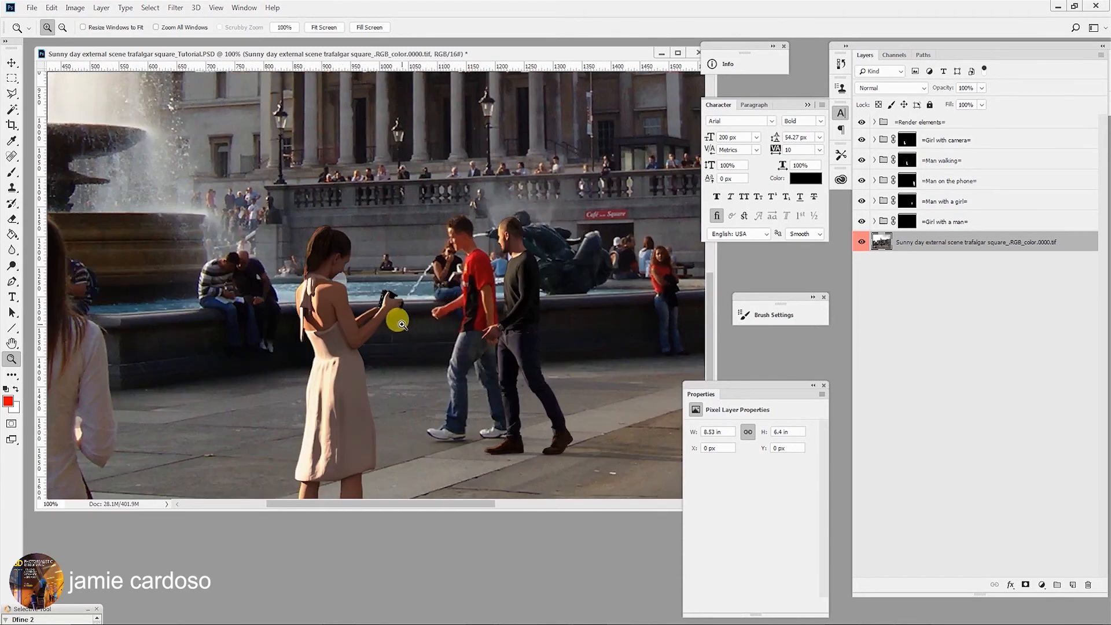
pyautogui.click(303, 323)
pyautogui.click(301, 327)
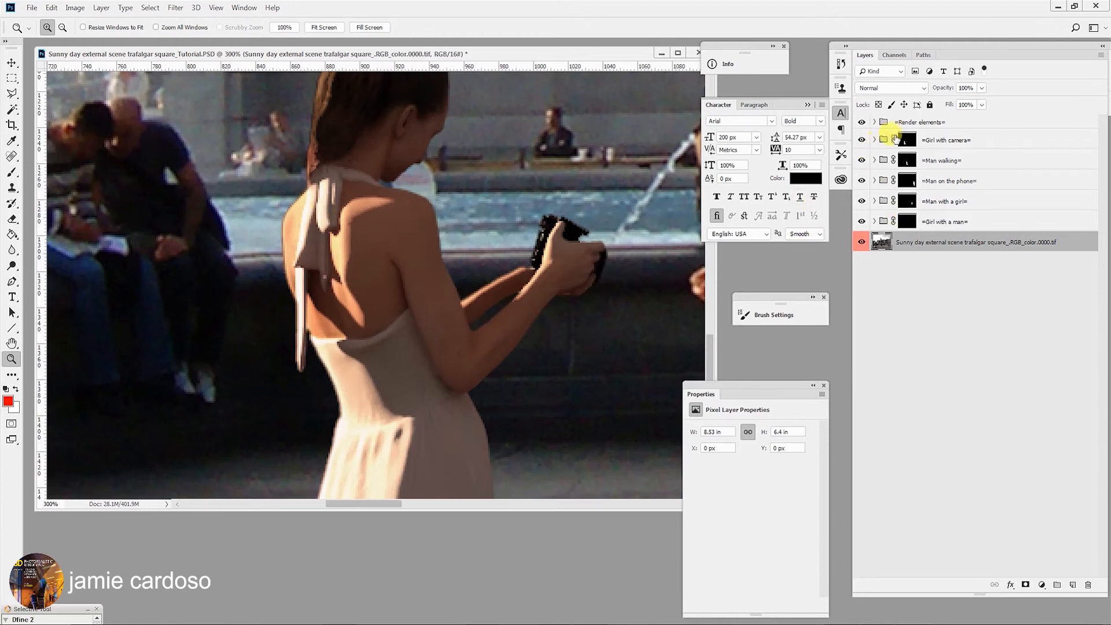
# - Load a selection of the rendered people from the Alpha.0000.tif layer's RGB channel, then hide that render element again
pyautogui.click(874, 122)
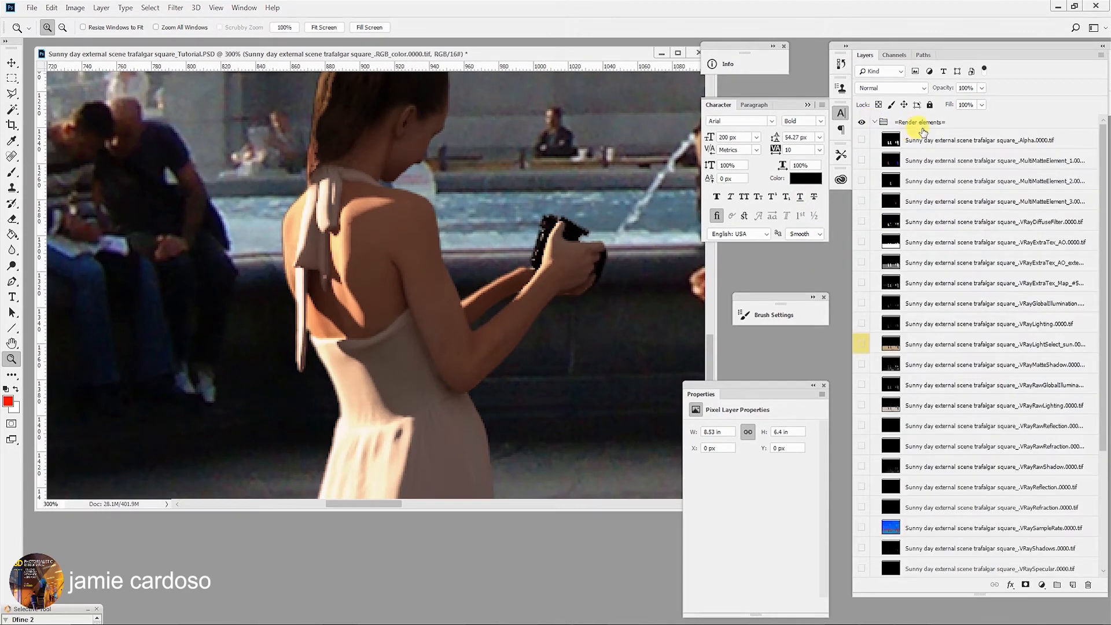
pyautogui.click(862, 141)
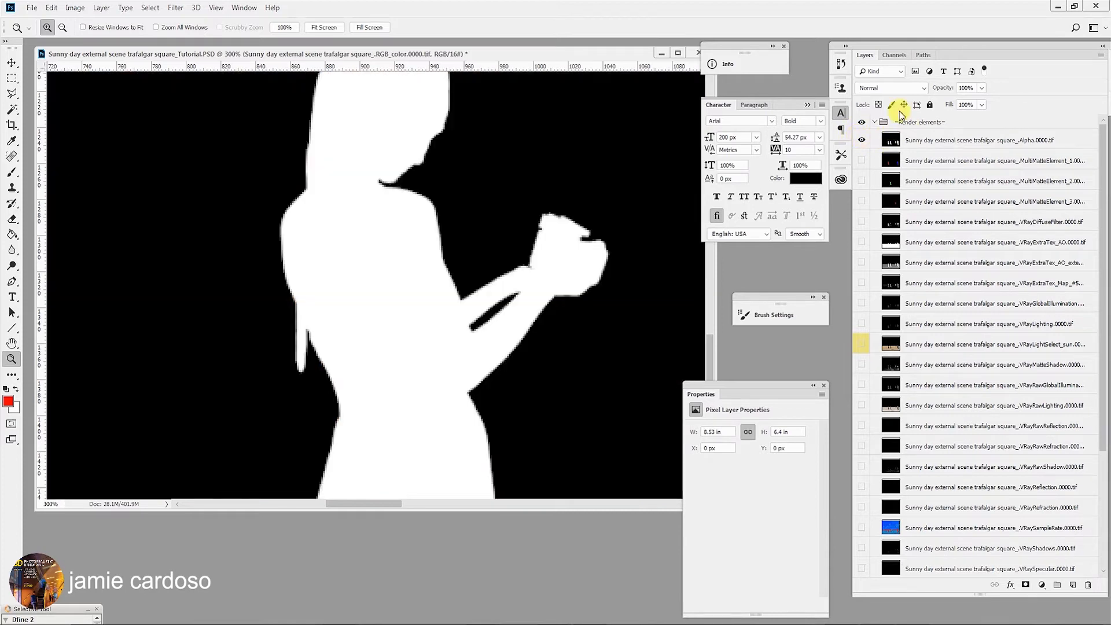
pyautogui.click(906, 141)
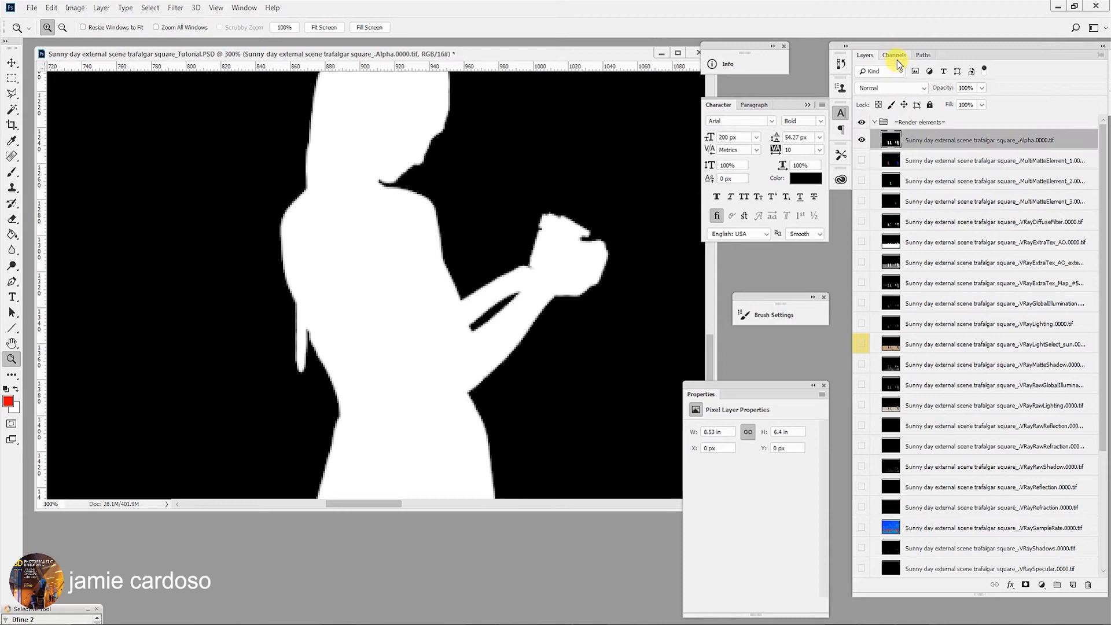
pyautogui.click(895, 55)
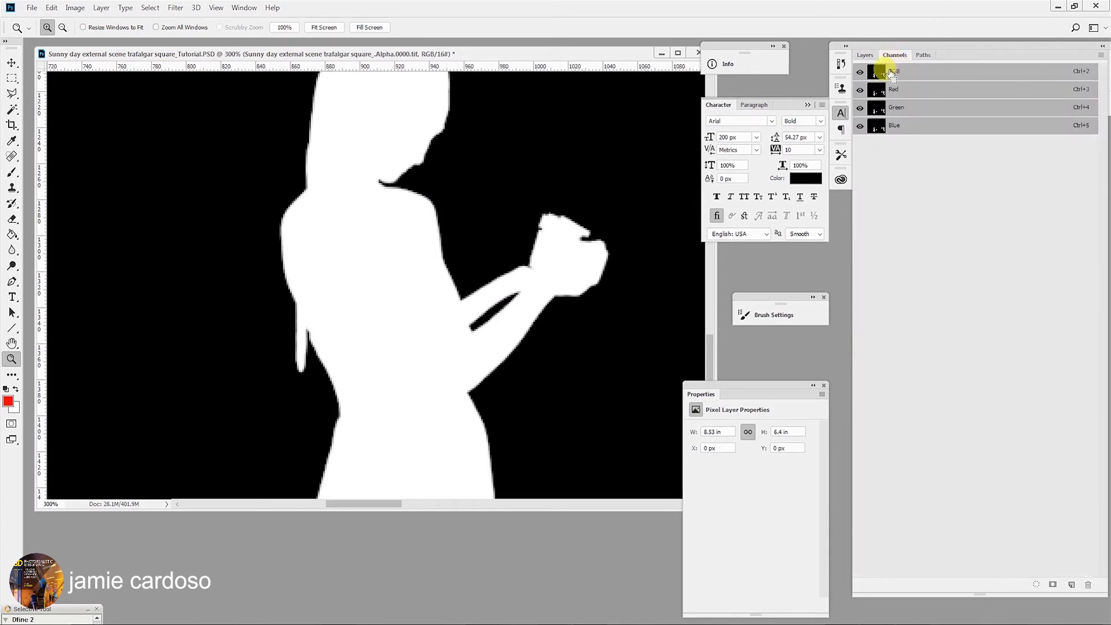
pyautogui.keyDown('ctrl'); pyautogui.click(877, 73); pyautogui.keyUp('ctrl')
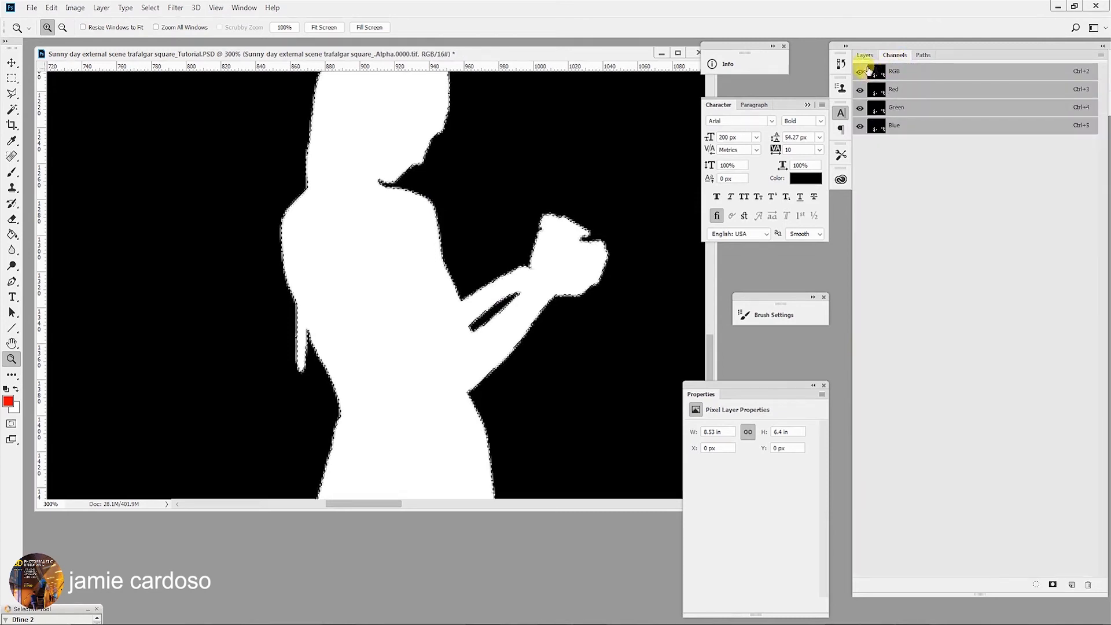
pyautogui.click(864, 55)
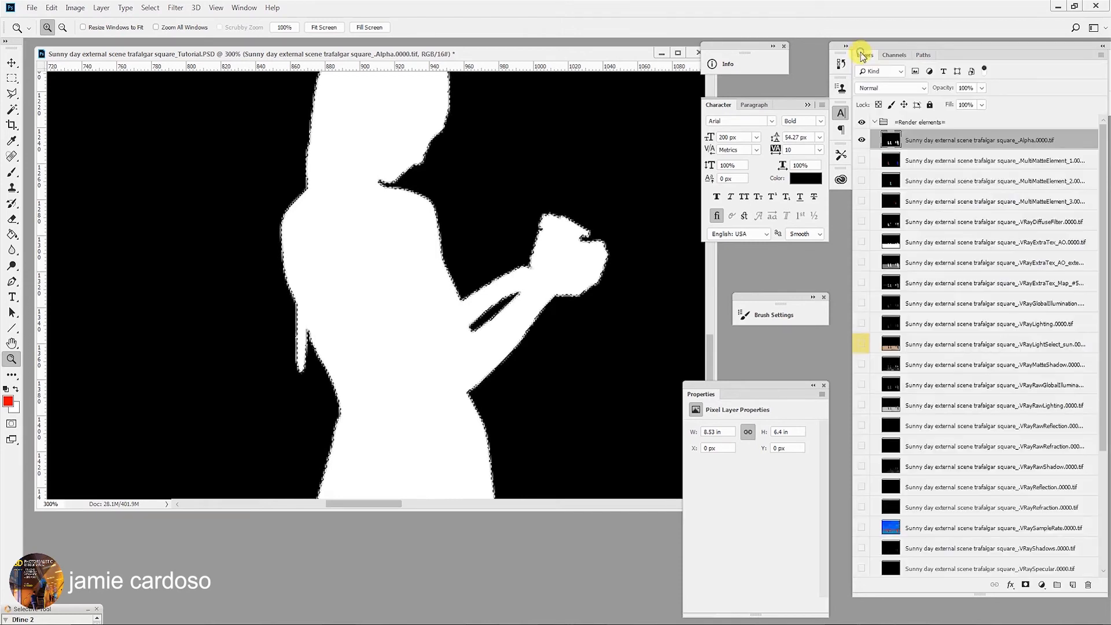
pyautogui.click(869, 121)
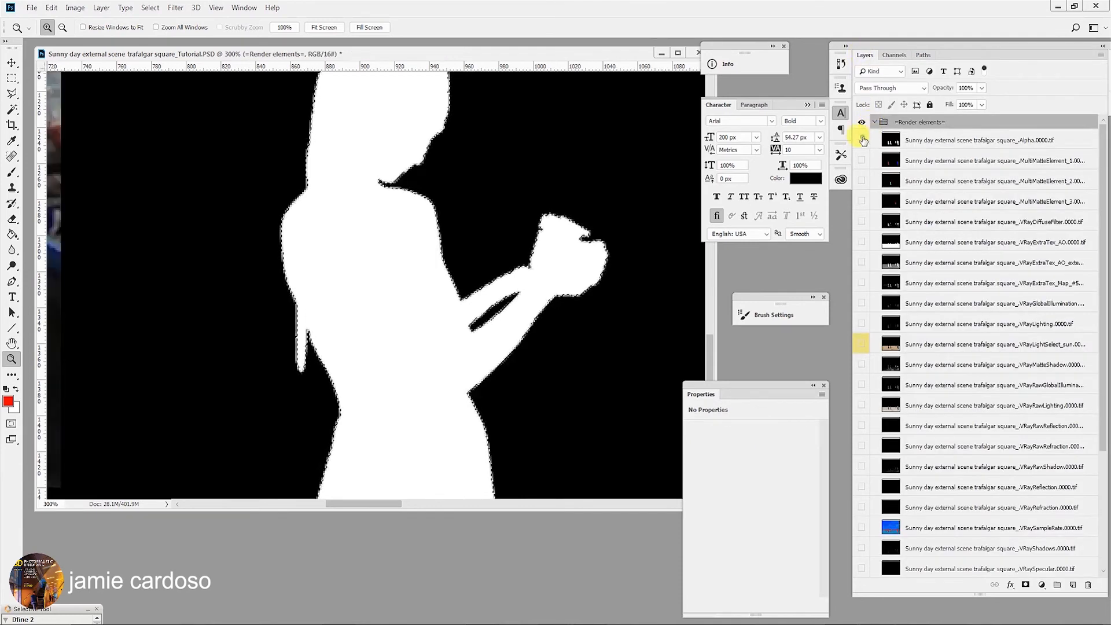
pyautogui.click(862, 140)
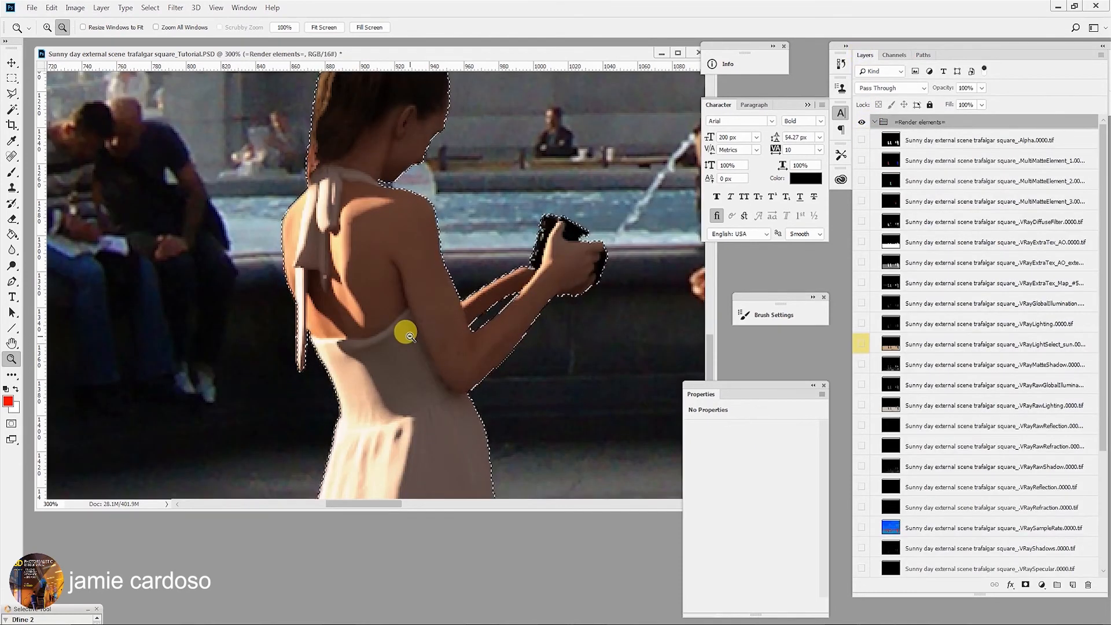
# - Save the selection of the rendered people as a new channel named 3d people and collapse the Render elements group
pyautogui.keyDown('alt'); pyautogui.click(410, 336); pyautogui.keyUp('alt')
pyautogui.keyDown('alt'); pyautogui.click(410, 336); pyautogui.keyUp('alt')
pyautogui.keyDown('alt'); pyautogui.click(409, 337); pyautogui.keyUp('alt')
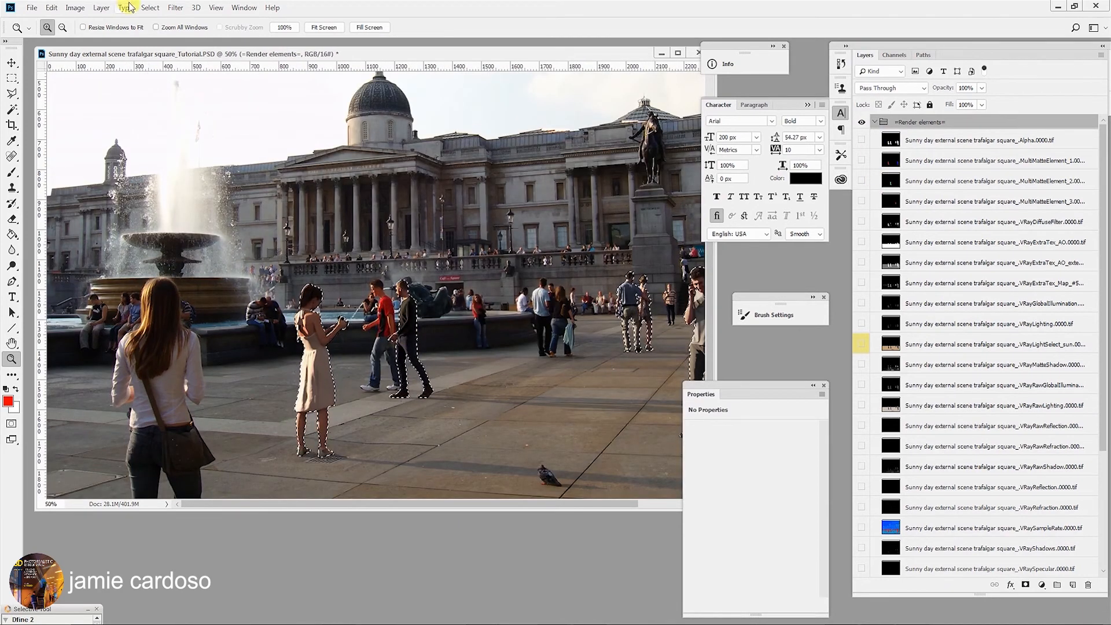
pyautogui.click(150, 8)
pyautogui.click(192, 280)
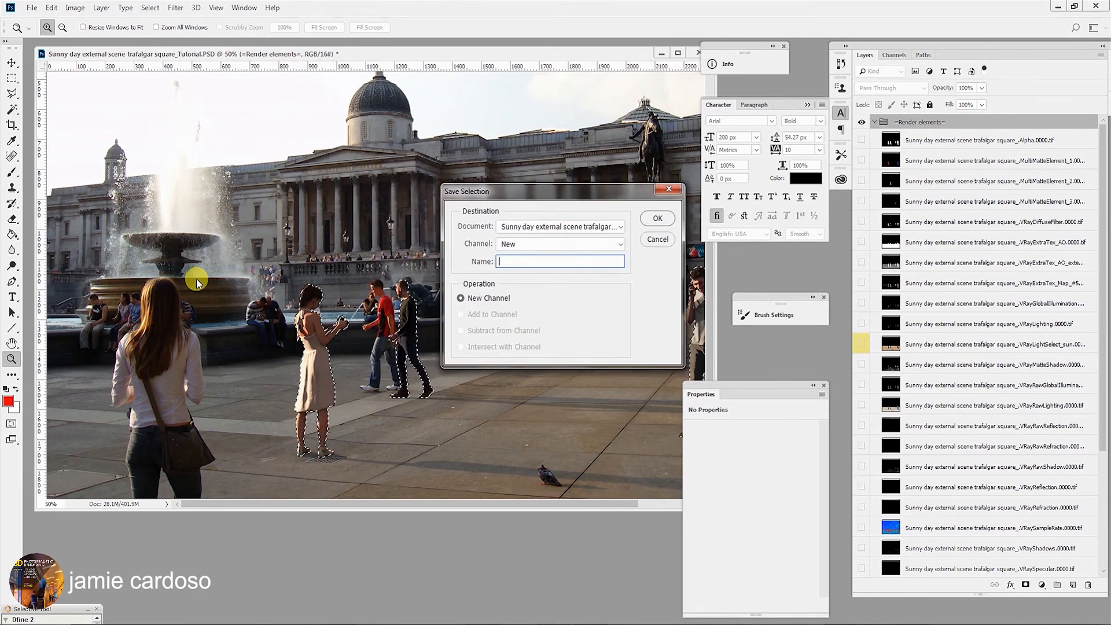
pyautogui.click(658, 218)
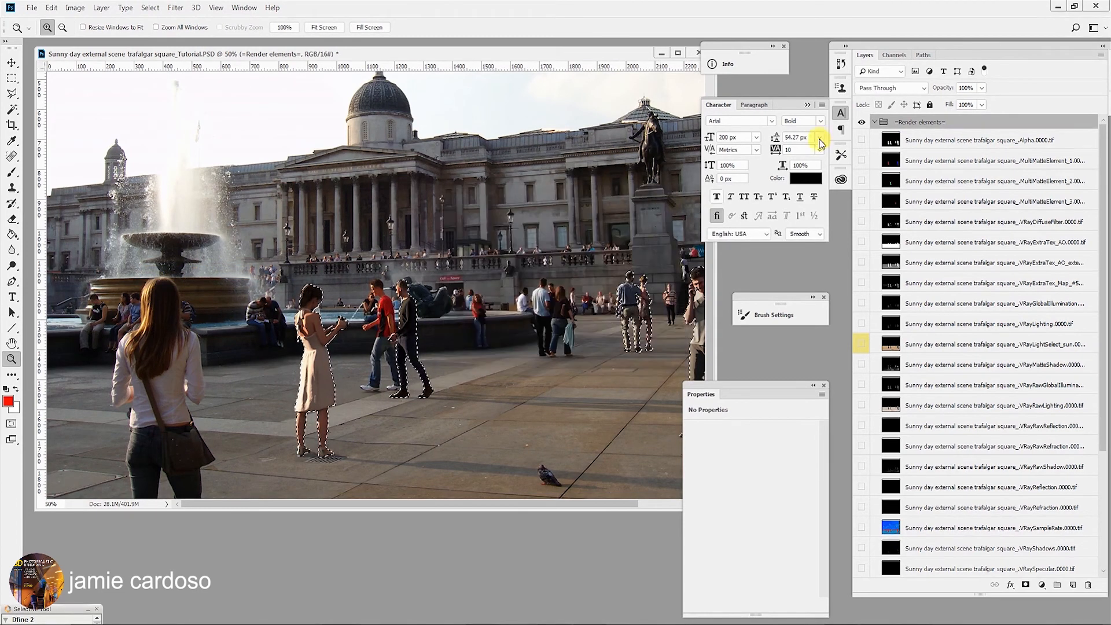
pyautogui.click(874, 122)
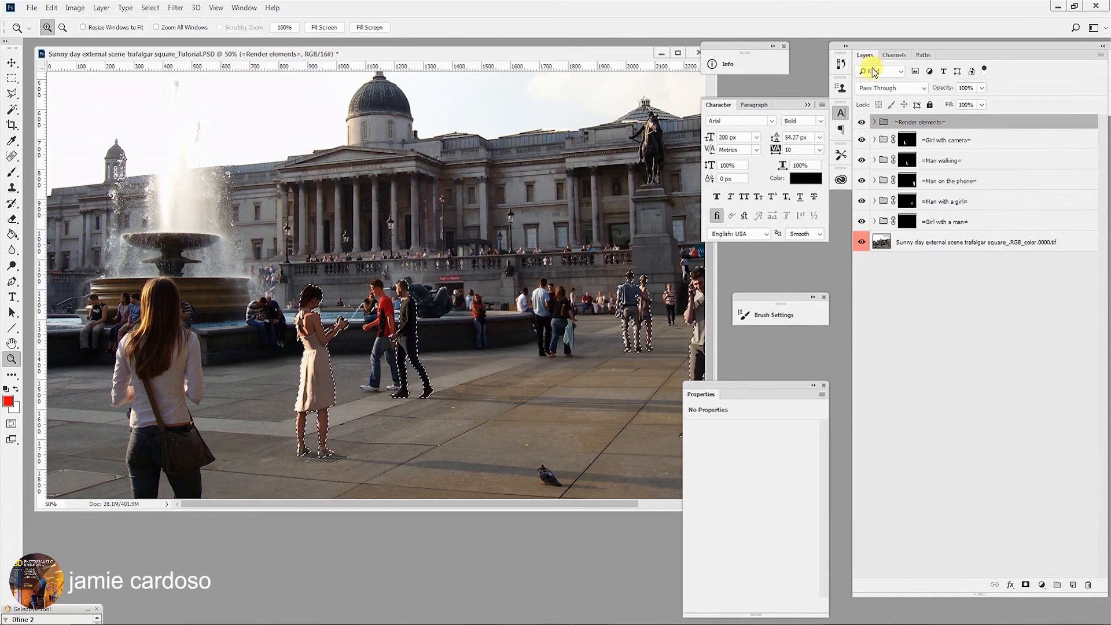
pyautogui.click(894, 55)
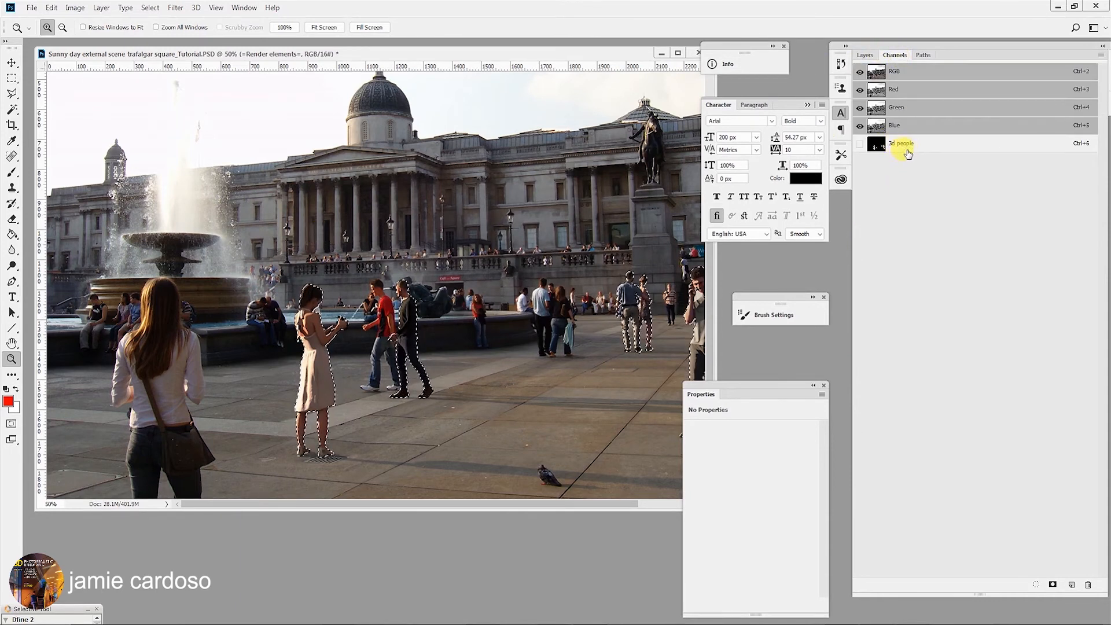
pyautogui.click(858, 54)
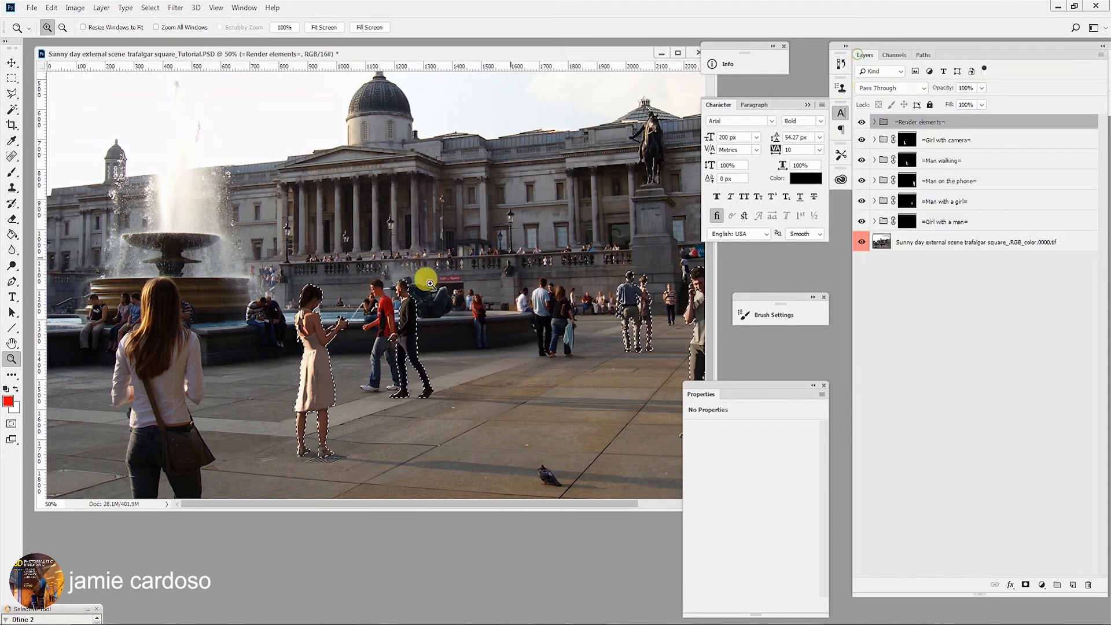
# - Deselect the people and duplicate the Trafalgar square document as Sunny day external scene trafalgar square_Tutorial copy
pyautogui.keyDown('alt'); pyautogui.click(404, 355); pyautogui.keyUp('alt')
pyautogui.hotkey('ctrl', 'd')
pyautogui.moveTo(419, 58); pyautogui.dragTo(434, 74)
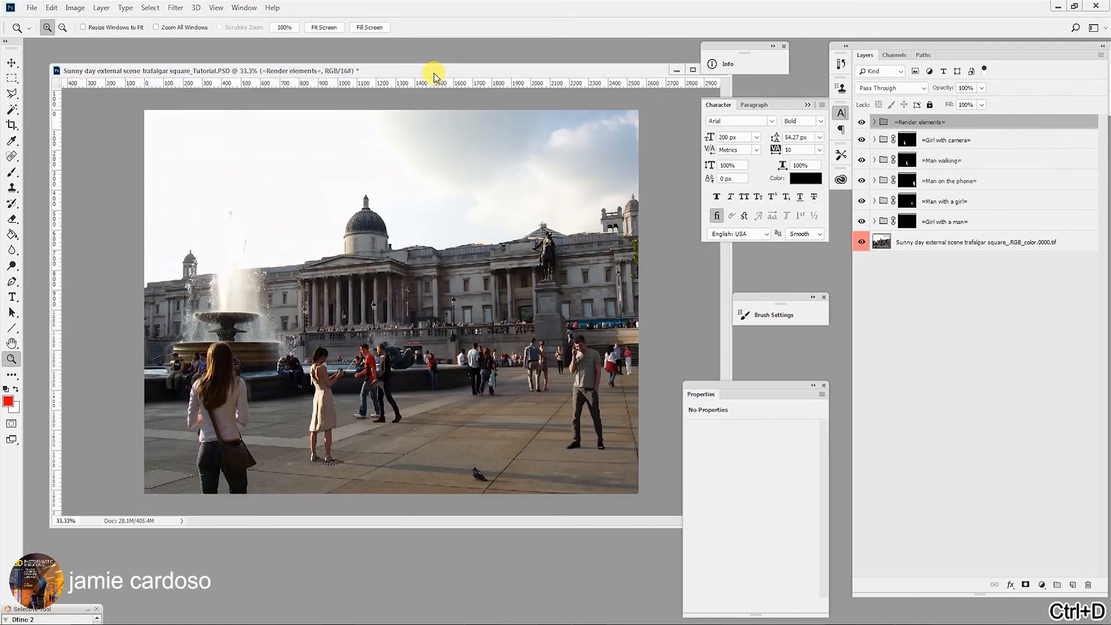
pyautogui.rightClick(456, 74)
pyautogui.click(484, 81)
pyautogui.click(623, 103)
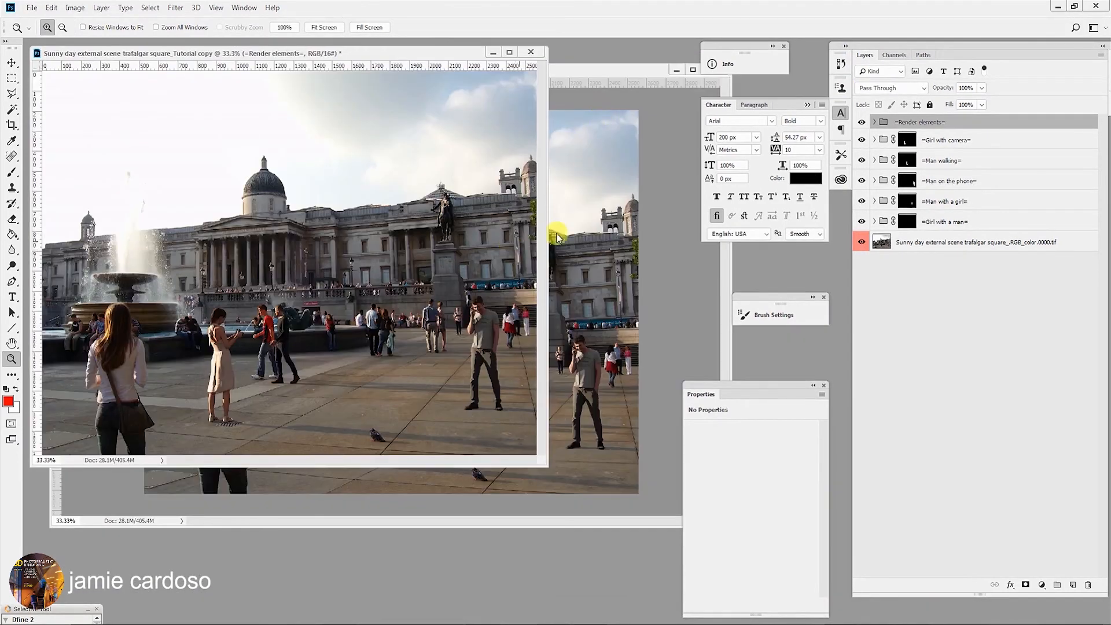
# - Flatten the duplicate document into a single background layer
pyautogui.click(931, 242)
pyautogui.rightClick(933, 247)
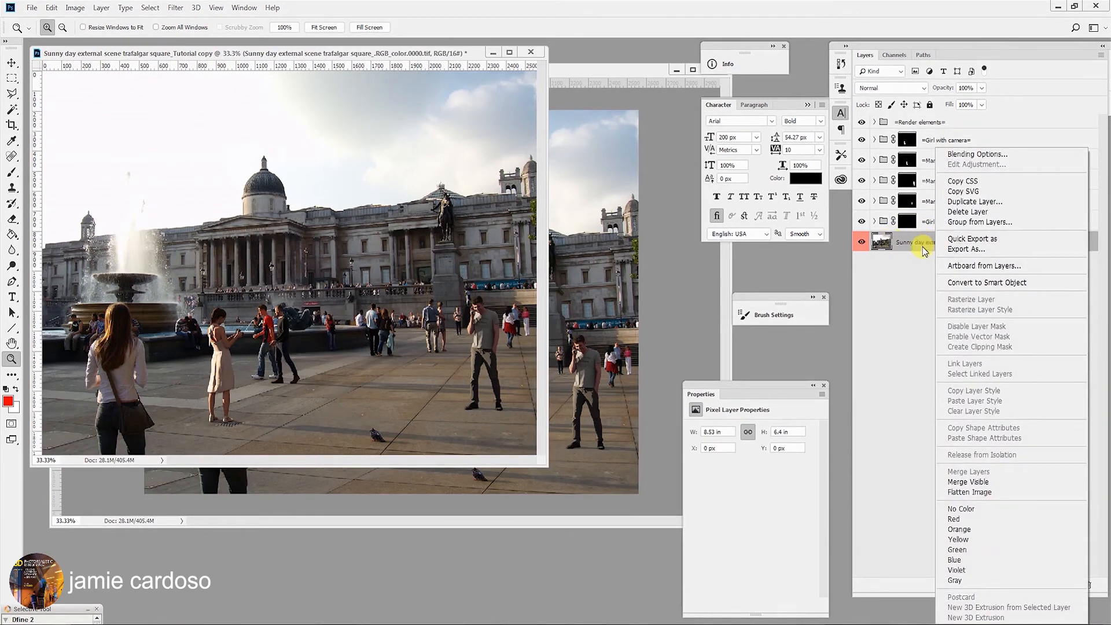
pyautogui.click(987, 495)
pyautogui.click(499, 239)
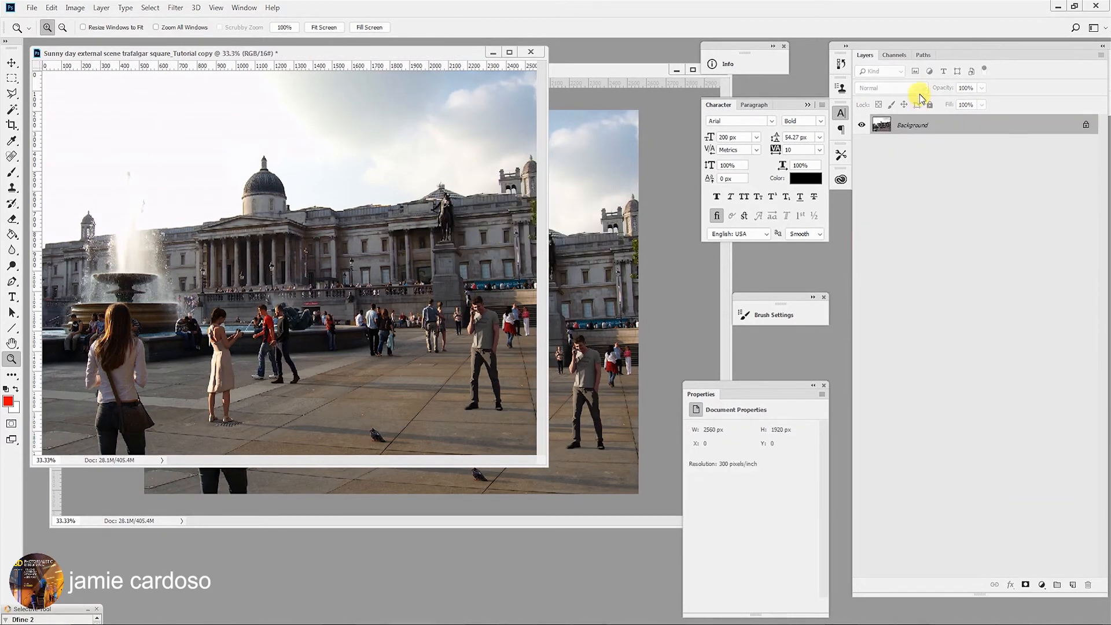
# - Load the 3d people channel as a selection, then copy the people and paste them onto a new layer
pyautogui.click(894, 56)
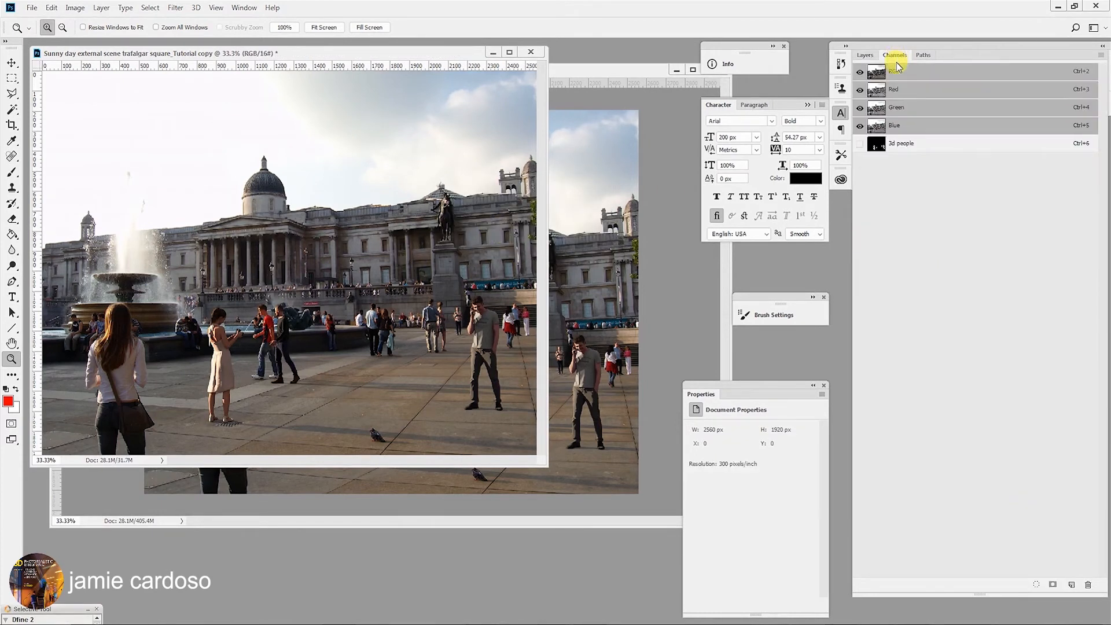
pyautogui.keyDown('ctrl'); pyautogui.click(876, 146); pyautogui.keyUp('ctrl')
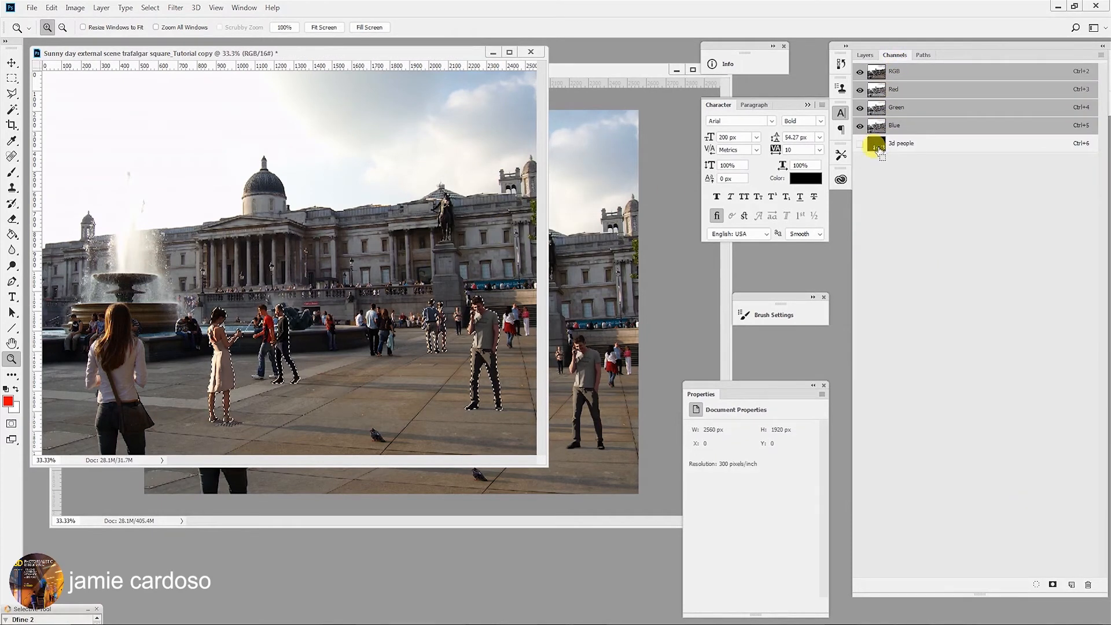
pyautogui.click(52, 8)
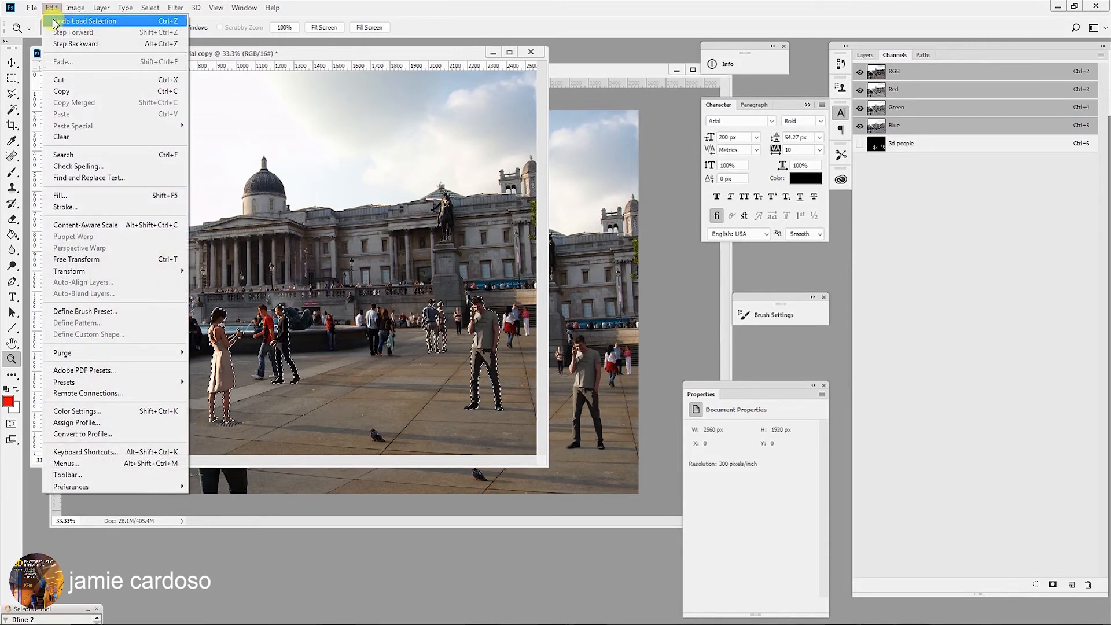
pyautogui.click(70, 91)
pyautogui.click(52, 8)
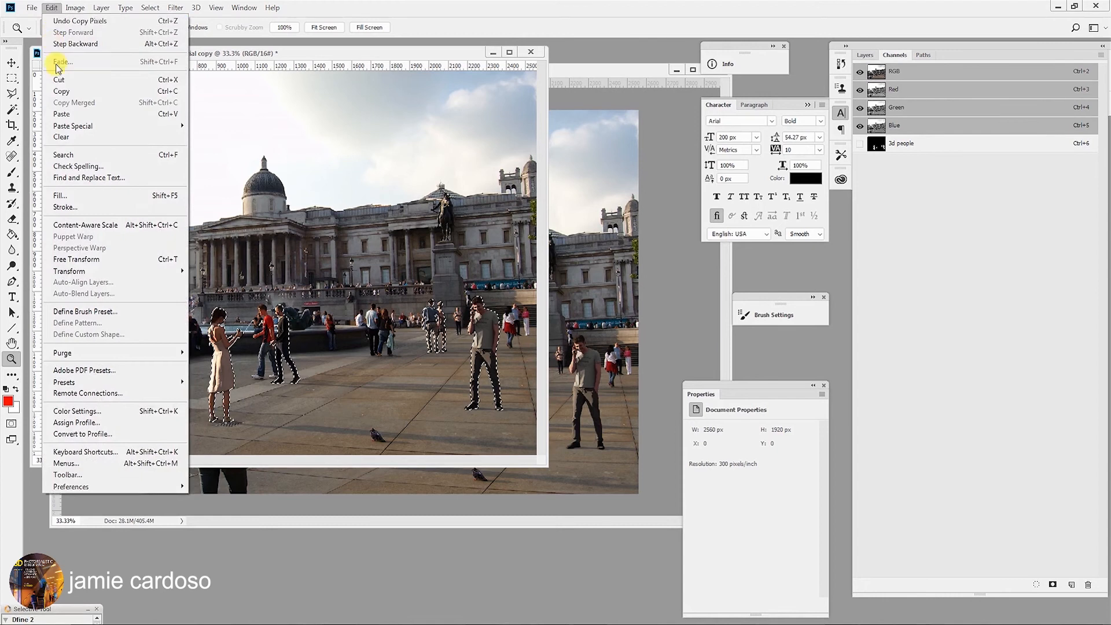
pyautogui.click(64, 114)
# - Rename the pasted layer as 3d People and convert it to a smart object
pyautogui.click(864, 55)
pyautogui.doubleClick(904, 125)
pyautogui.write('3d People')
pyautogui.press('Return')
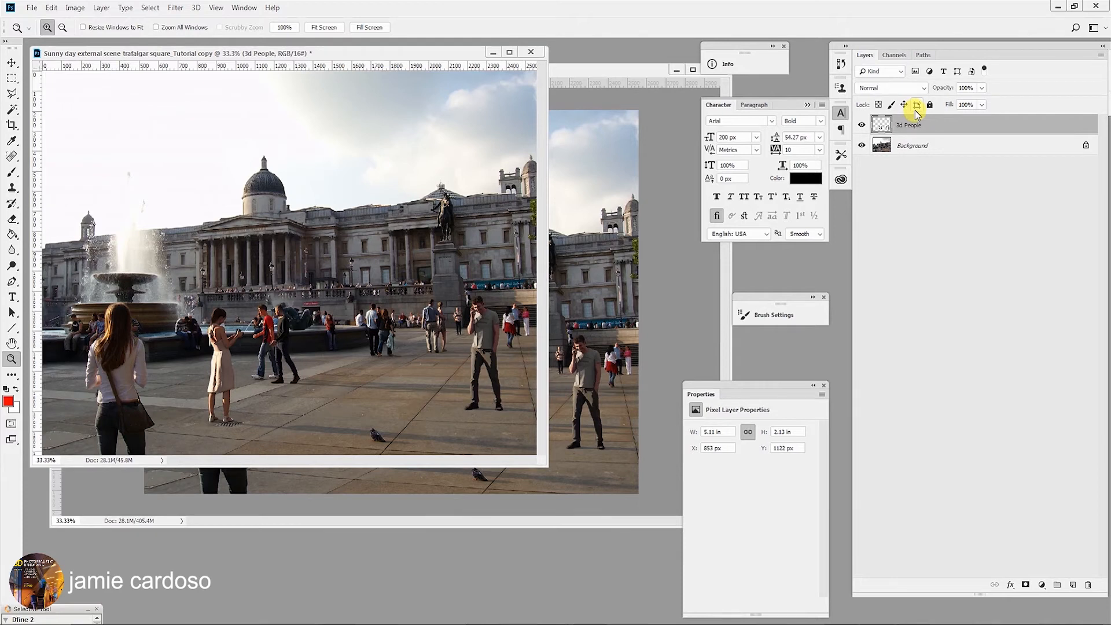
pyautogui.rightClick(920, 125)
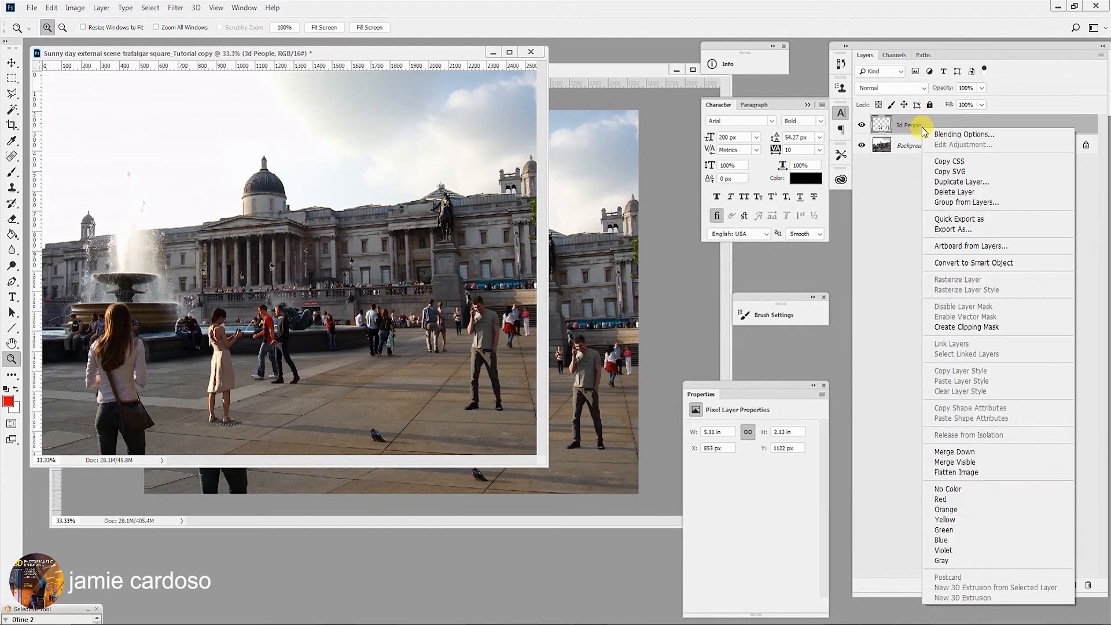
pyautogui.click(1012, 265)
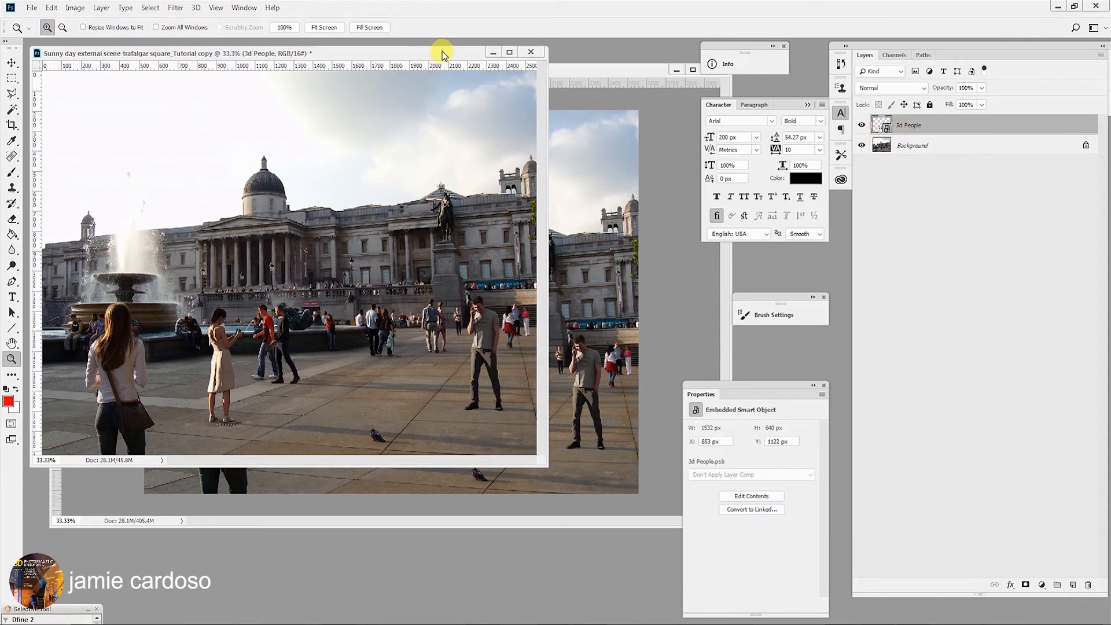
# - Move the duplicate document's window off the original and select the RGB_color.0000.tif base layer in the original document
pyautogui.moveTo(442, 51); pyautogui.dragTo(493, 348)
pyautogui.click(539, 74)
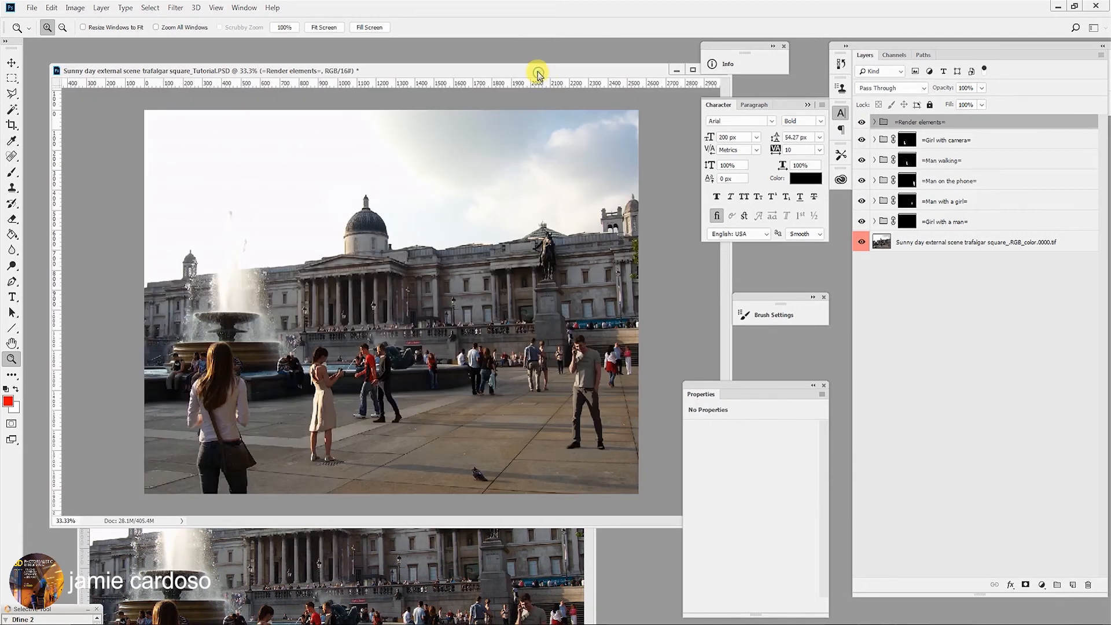
pyautogui.click(932, 243)
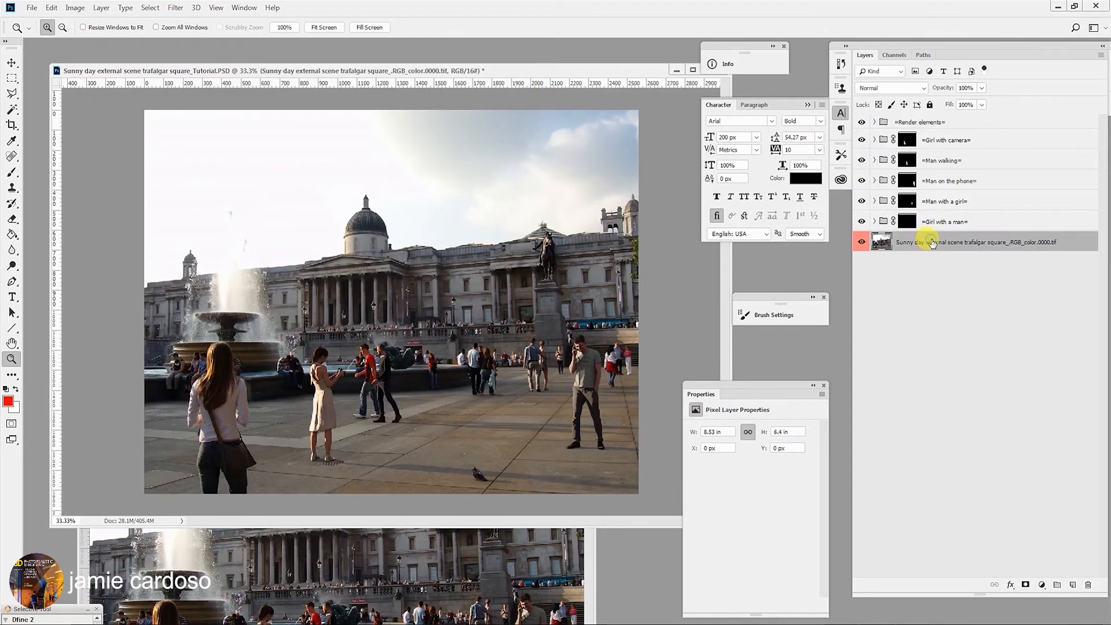
# - Duplicate the 3d People smart object from the copy into the original Tutorial.PSD document, keeping the name 3d People
pyautogui.click(451, 592)
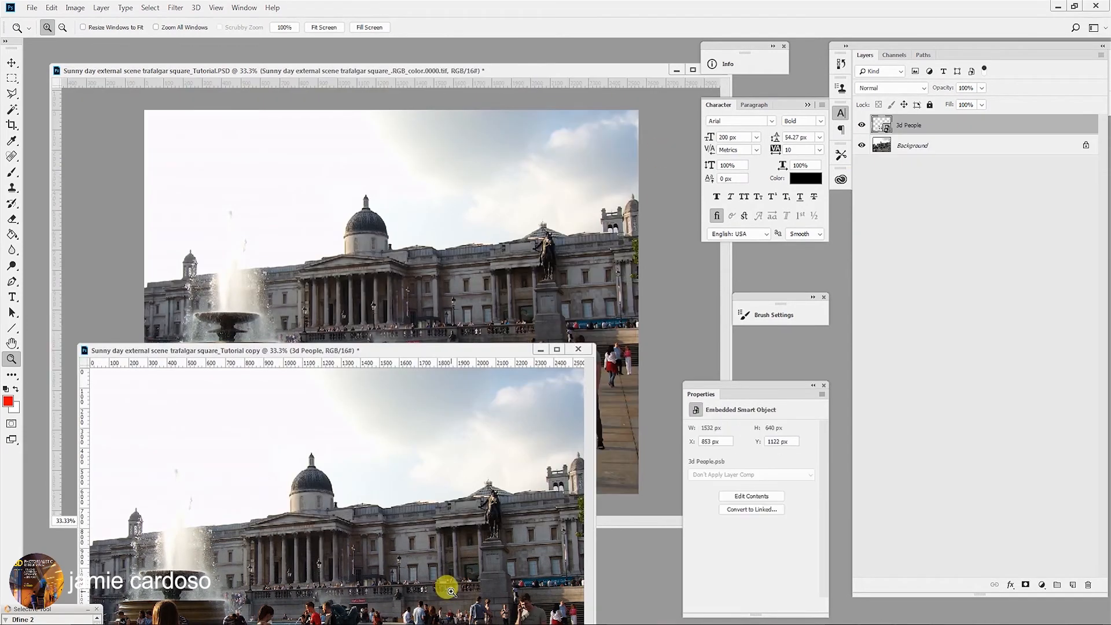
pyautogui.rightClick(908, 126)
pyautogui.click(957, 148)
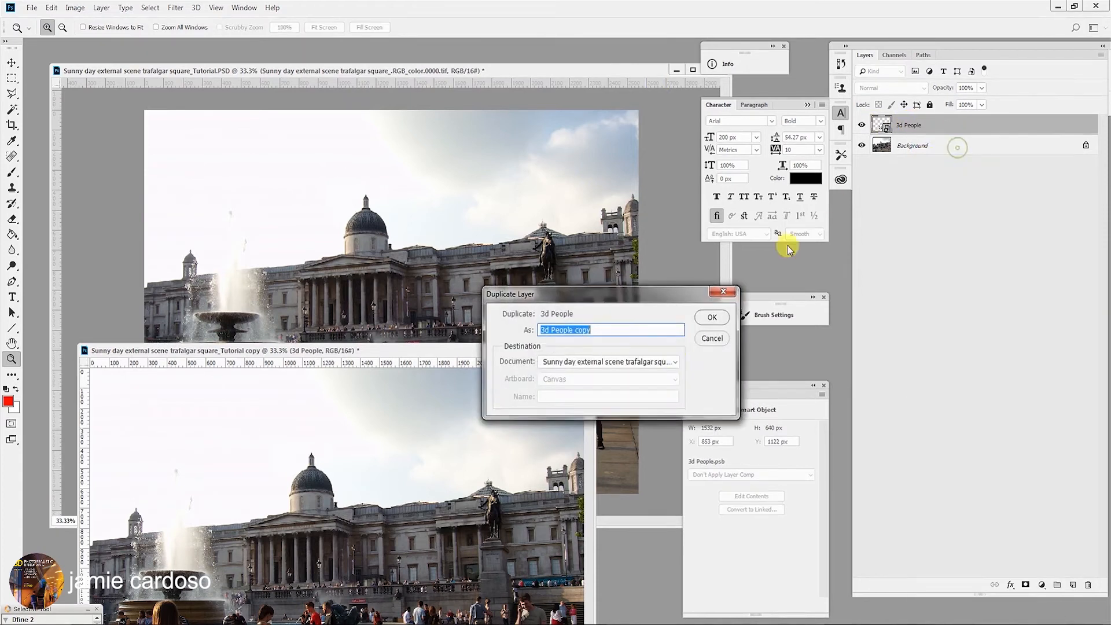
pyautogui.click(647, 361)
pyautogui.click(646, 373)
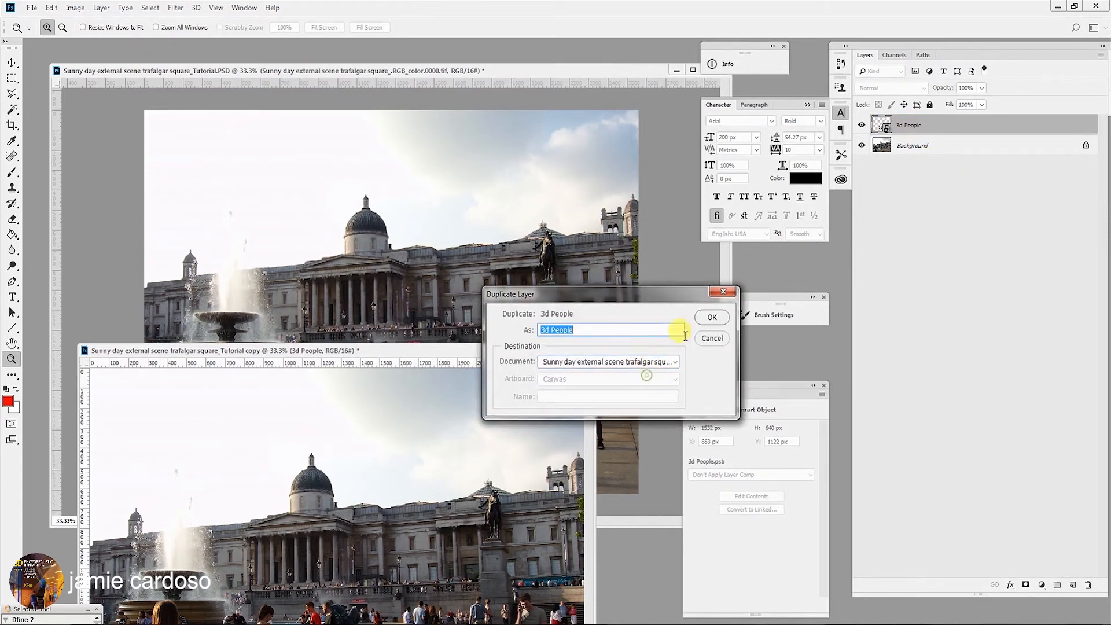
pyautogui.click(713, 317)
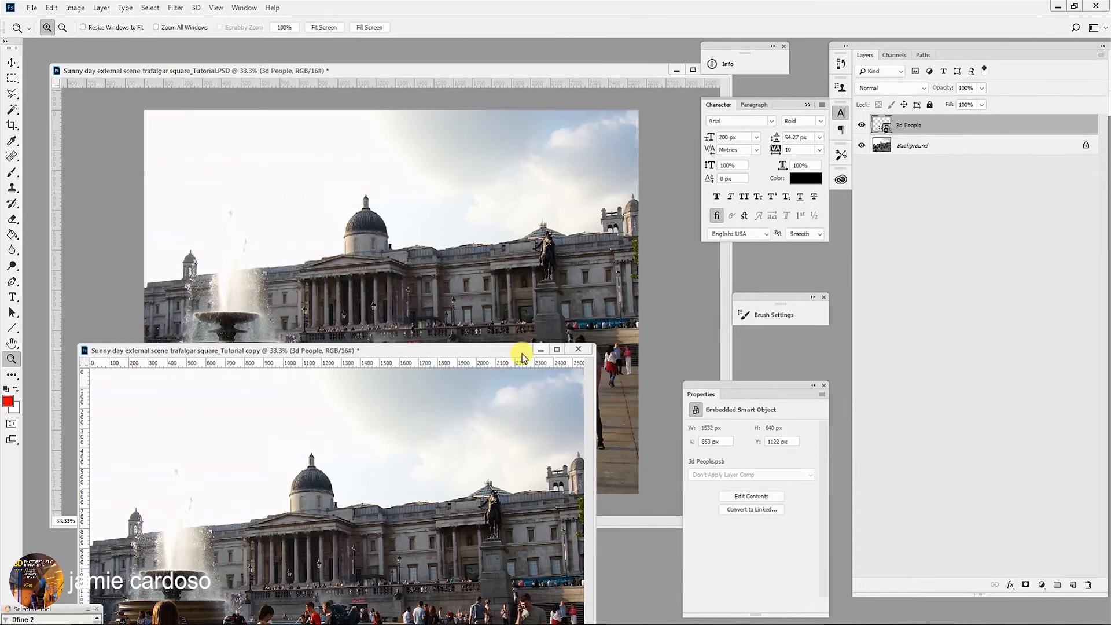
# - Close the duplicate trafalgar square_Tutorial copy document without saving its changes
pyautogui.click(578, 350)
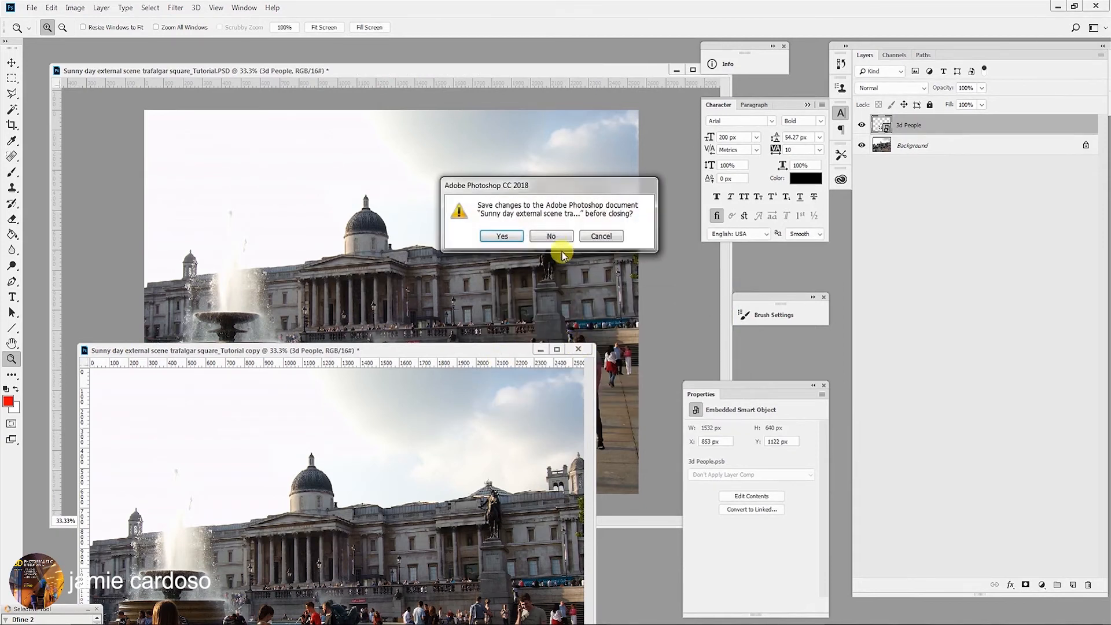
pyautogui.click(560, 235)
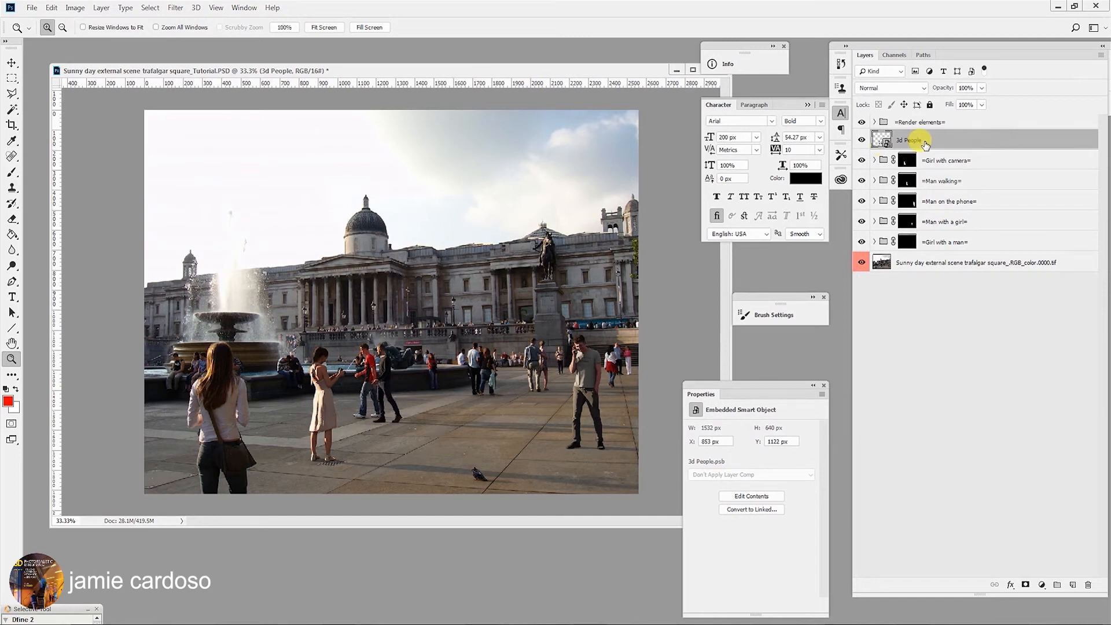
# - Compare the man on the phone up close with the 3d People layer hidden and shown
pyautogui.click(590, 347)
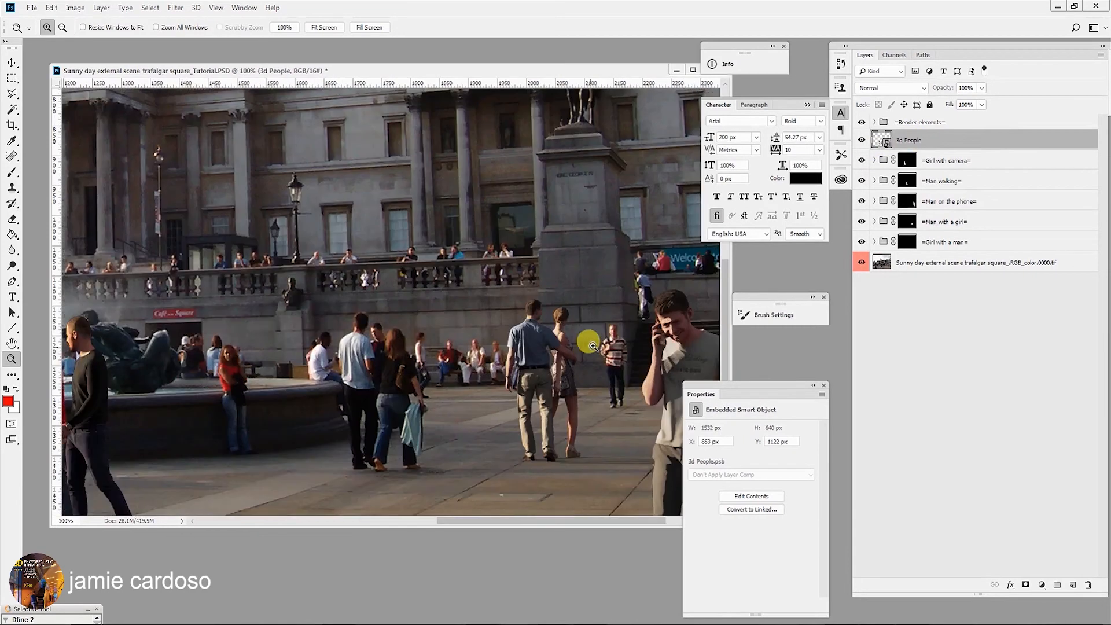
pyautogui.click(603, 324)
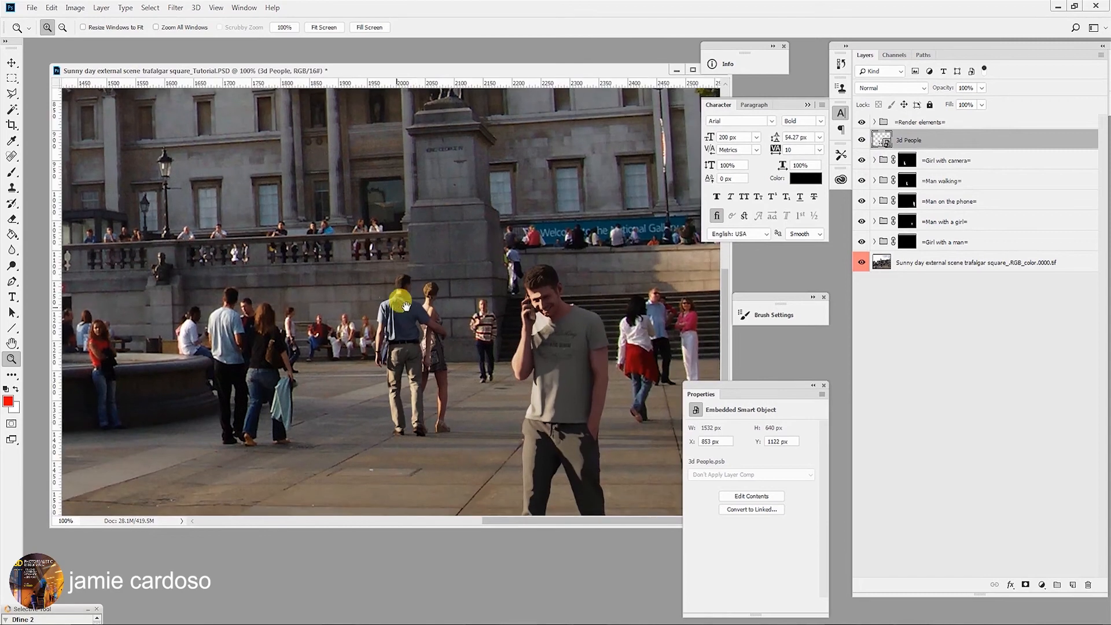
pyautogui.click(576, 312)
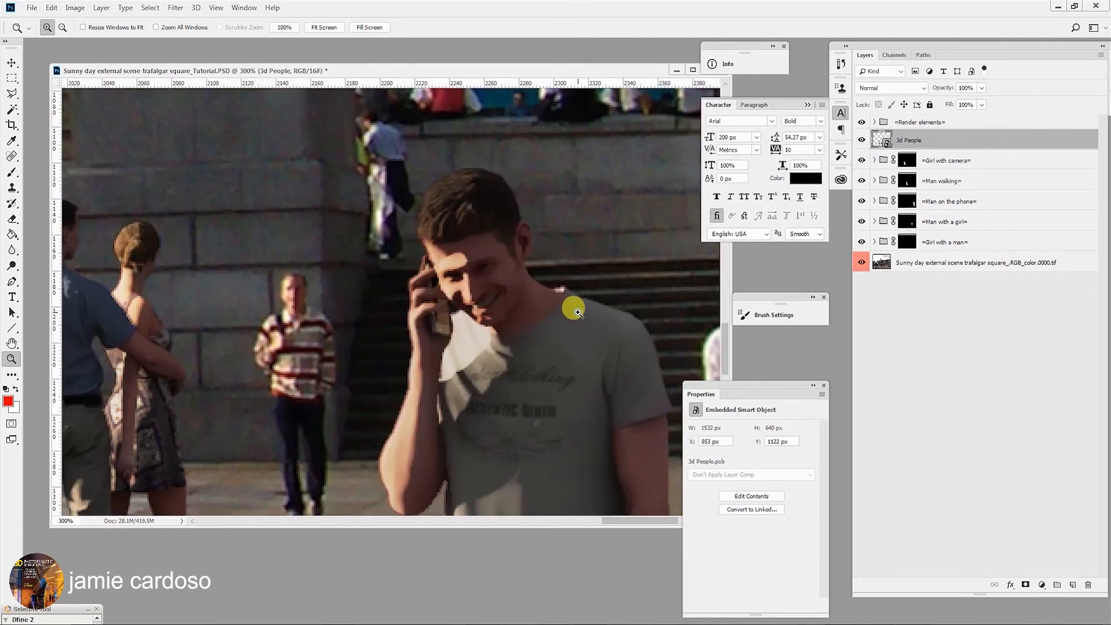
pyautogui.click(860, 140)
pyautogui.click(861, 141)
pyautogui.click(860, 140)
pyautogui.click(861, 141)
# - Add a monochromatic Gaussian Add Noise smart filter at 1.12% to the 3d People smart object
pyautogui.click(175, 8)
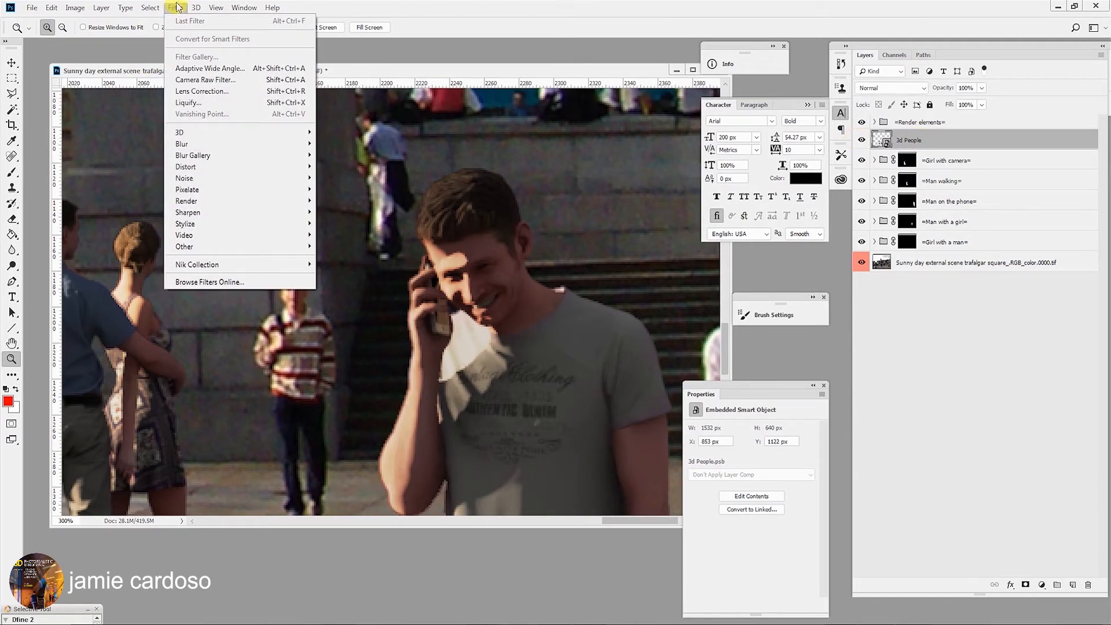
pyautogui.moveTo(199, 180)
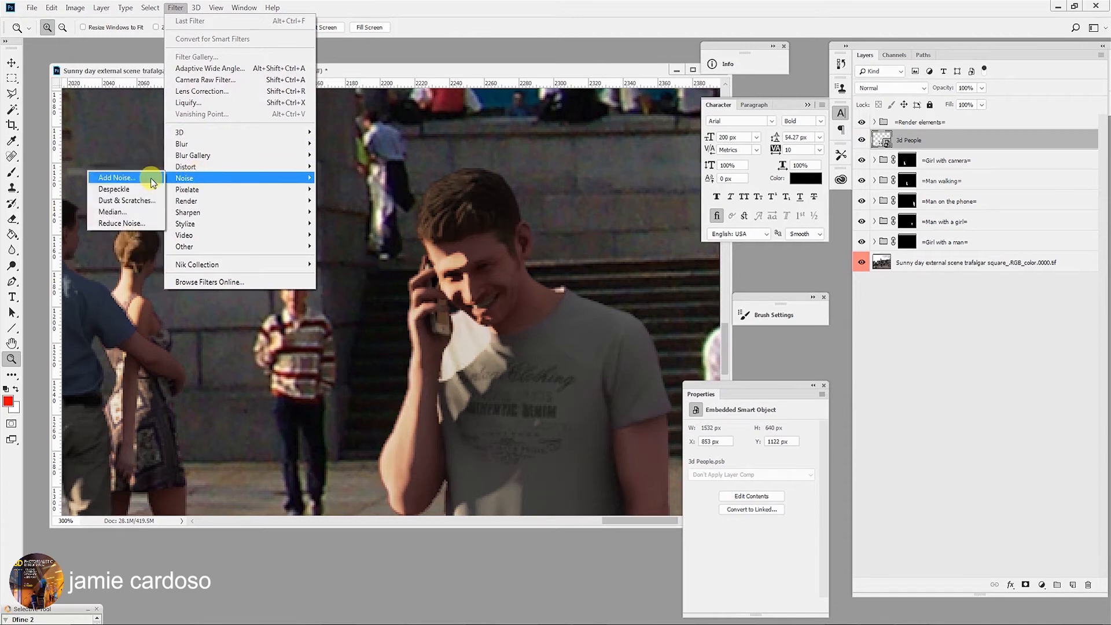
pyautogui.click(153, 183)
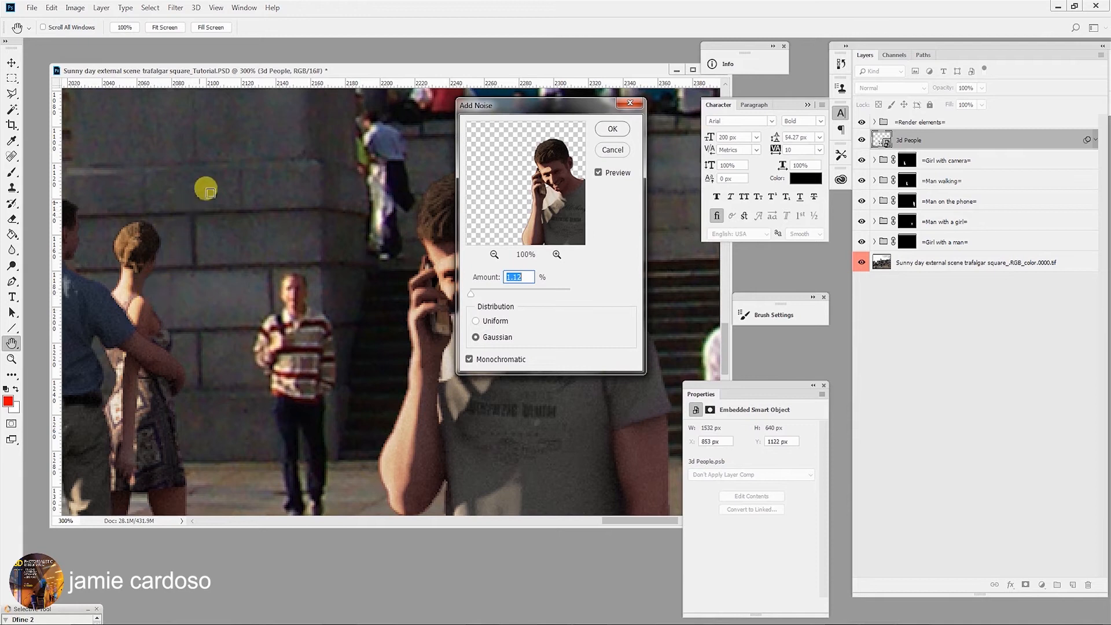
pyautogui.moveTo(481, 101); pyautogui.dragTo(259, 91)
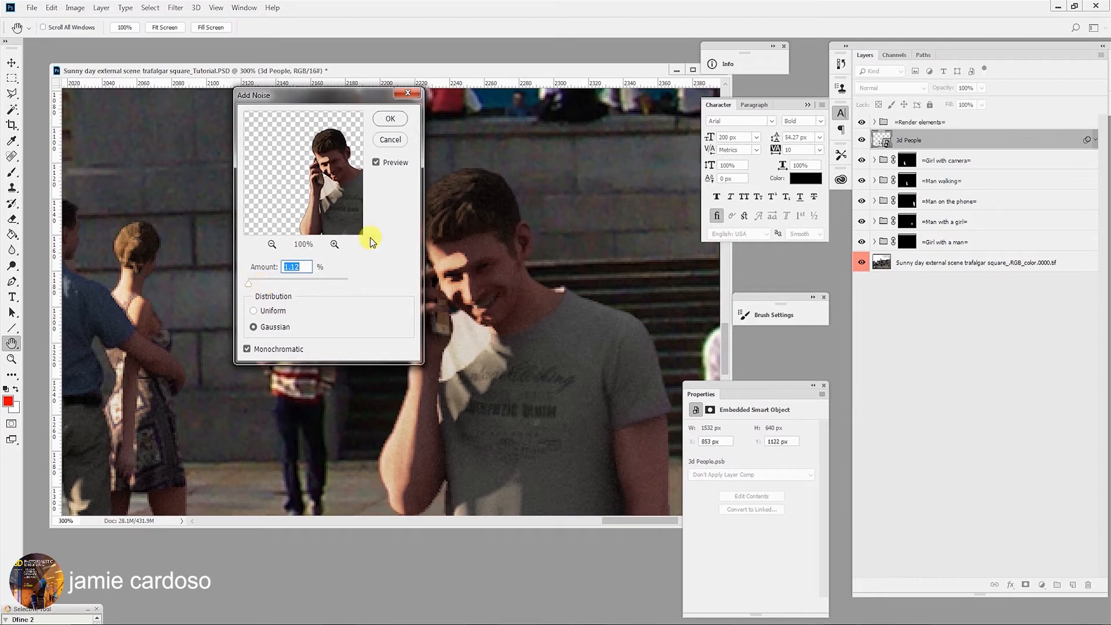
pyautogui.click(390, 118)
pyautogui.press('z')
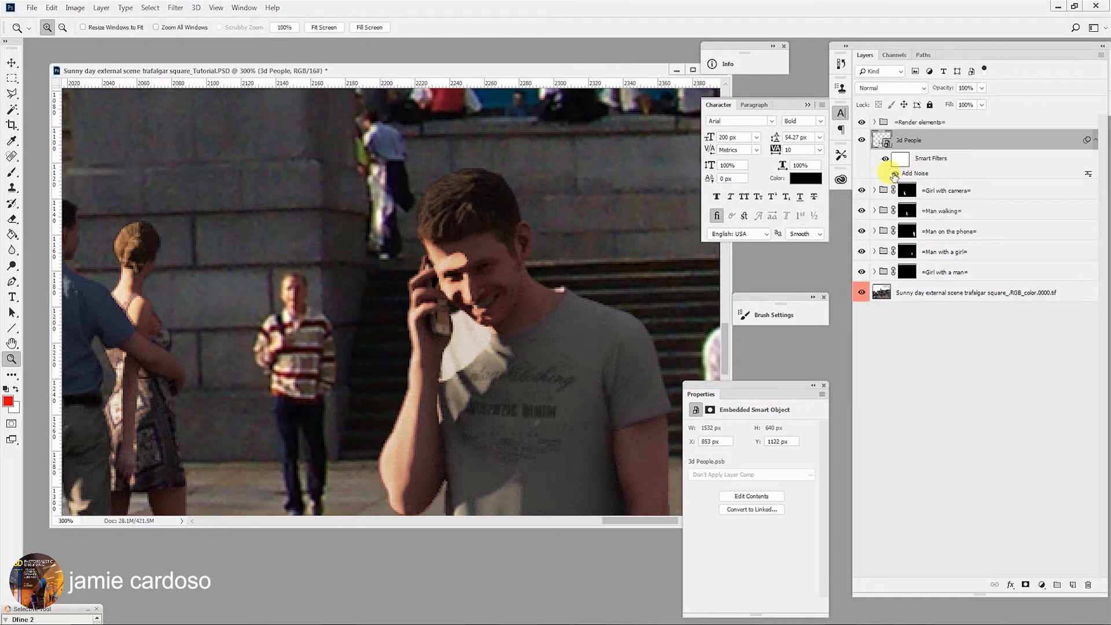
# - Reduce the Add Noise smart filter's amount on the 3d People layer to 0.9%
pyautogui.click(555, 305)
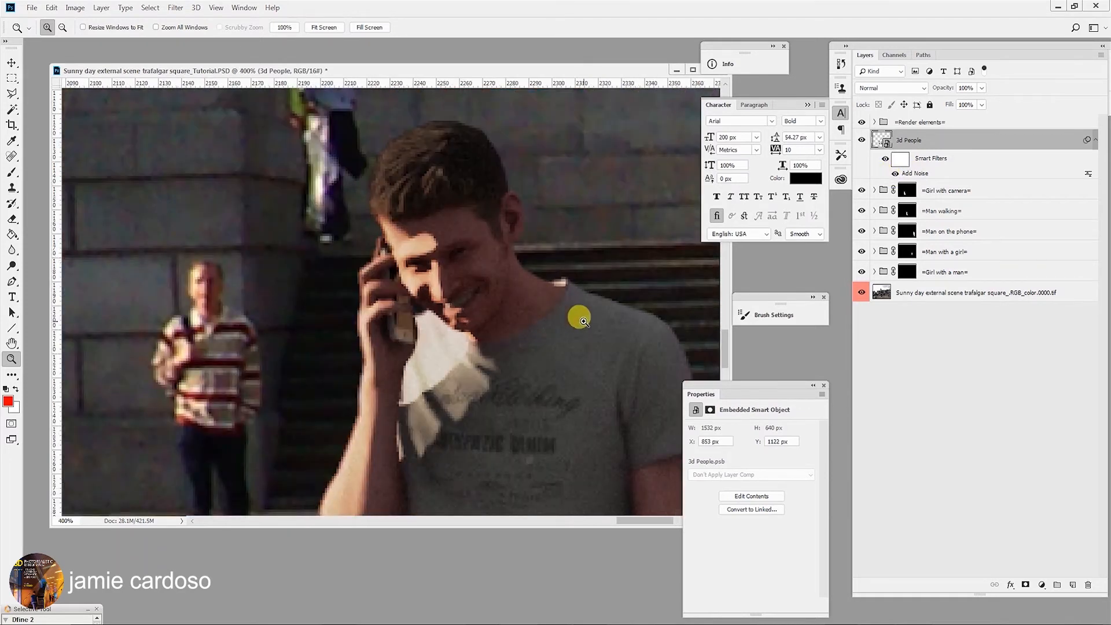
pyautogui.doubleClick(917, 173)
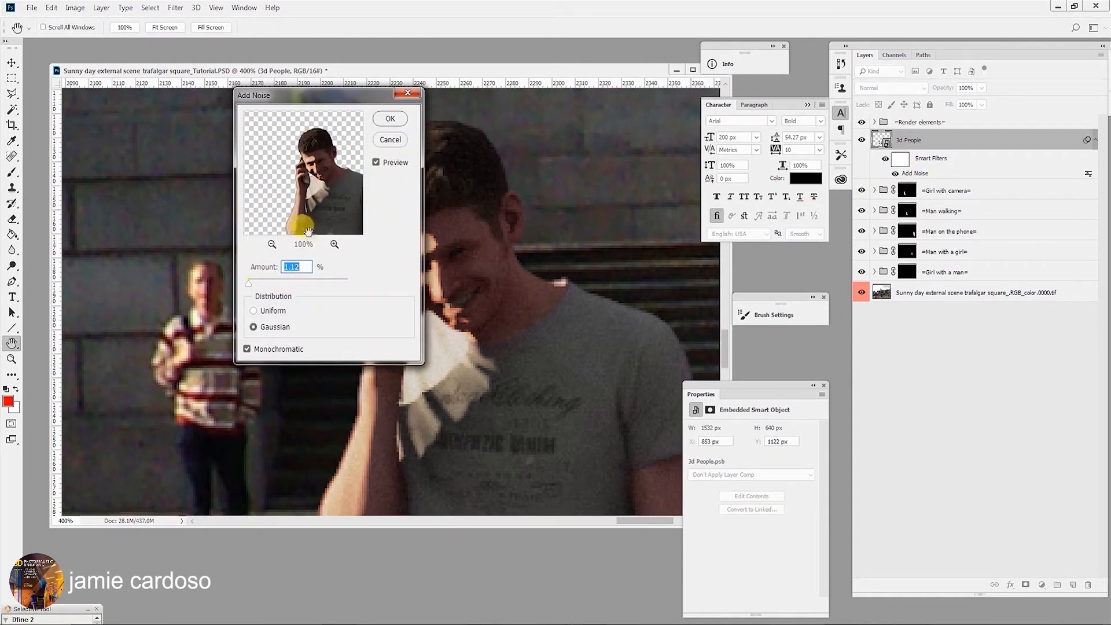
pyautogui.moveTo(249, 288); pyautogui.dragTo(245, 288)
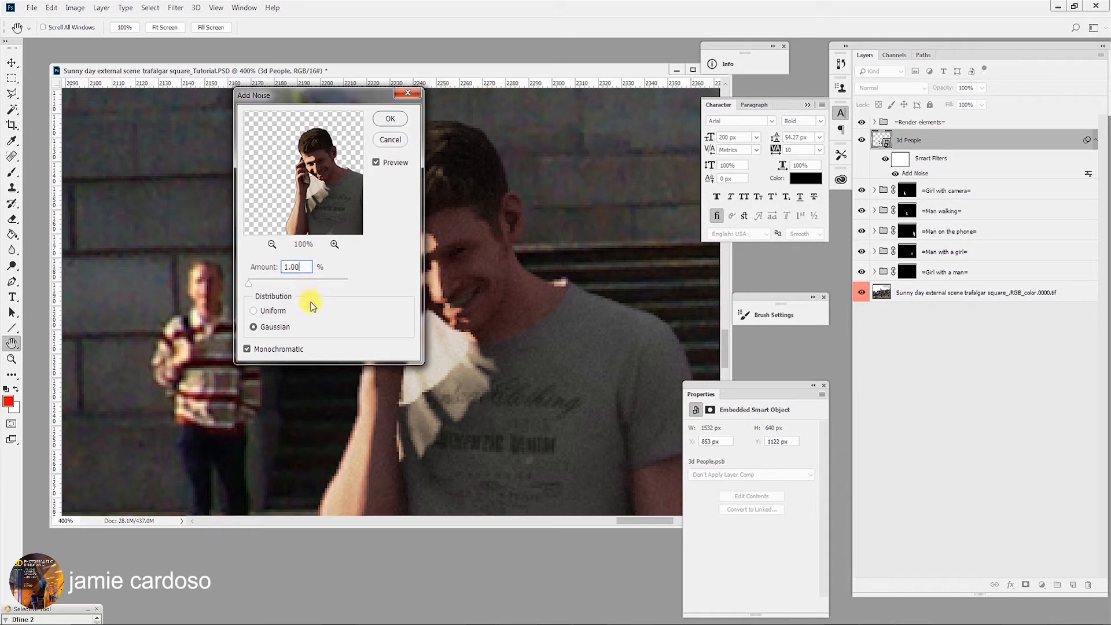
pyautogui.click(263, 267)
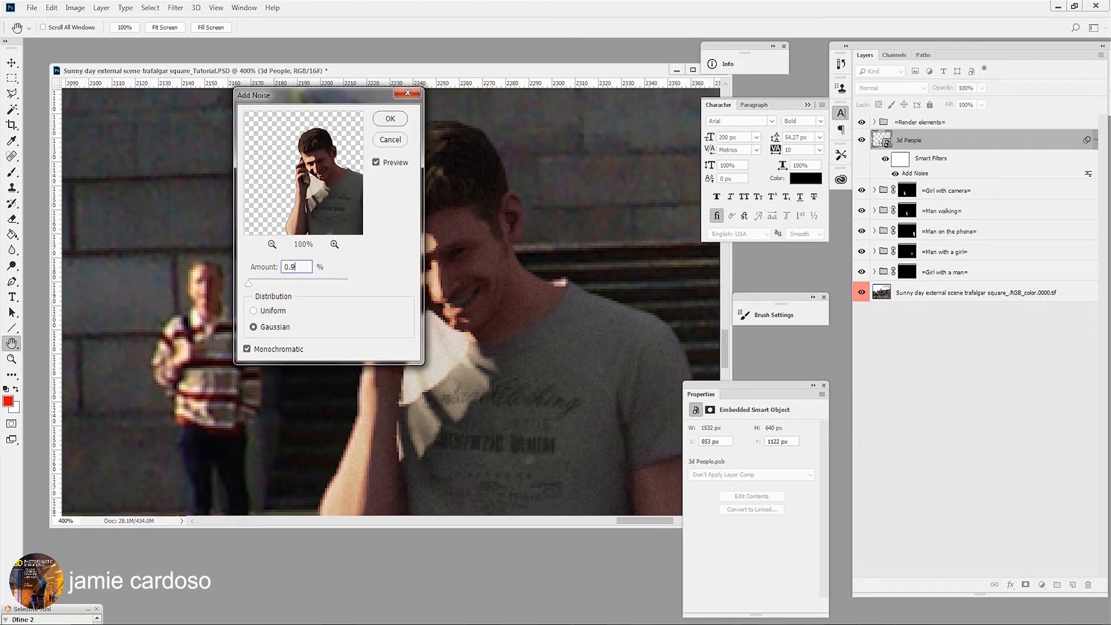
pyautogui.click(385, 124)
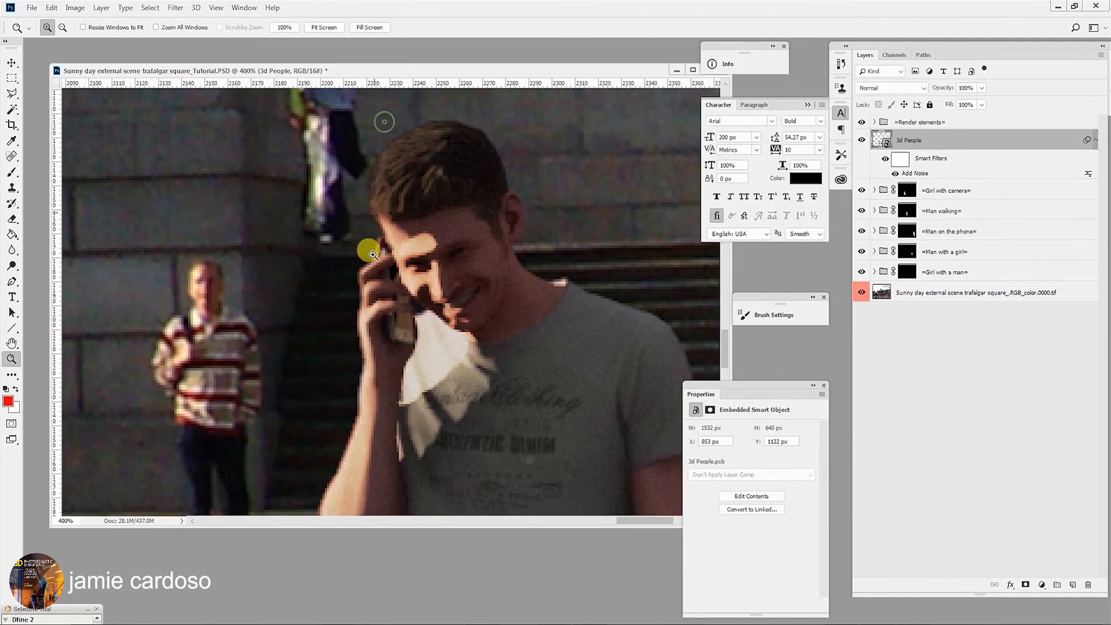
# - Examine the grain on the 3D man on the phone against the photographed people around him, near and far
pyautogui.keyDown('alt'); pyautogui.click(364, 302); pyautogui.keyUp('alt')
pyautogui.keyDown('alt'); pyautogui.click(364, 301); pyautogui.keyUp('alt')
pyautogui.keyDown('alt'); pyautogui.click(364, 302); pyautogui.keyUp('alt')
pyautogui.doubleClick(251, 359)
pyautogui.moveTo(411, 305); pyautogui.dragTo(303, 313)
pyautogui.keyDown('alt'); pyautogui.click(443, 322); pyautogui.keyUp('alt')
pyautogui.keyDown('alt'); pyautogui.click(443, 322); pyautogui.keyUp('alt')
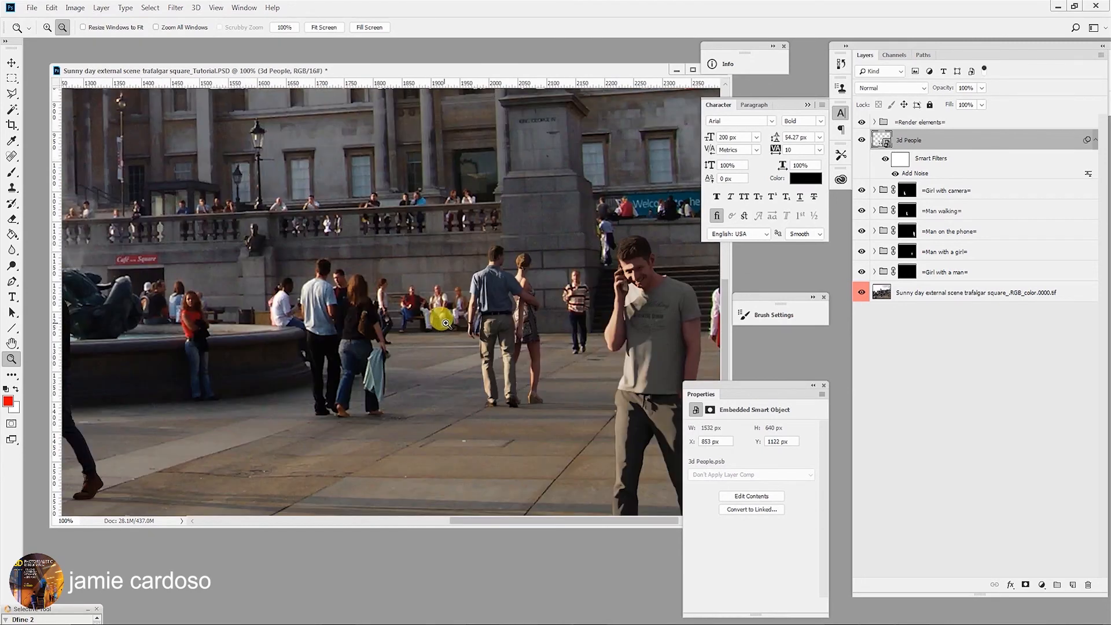
pyautogui.click(517, 316)
pyautogui.click(517, 317)
pyautogui.keyDown('alt'); pyautogui.click(477, 298); pyautogui.keyUp('alt')
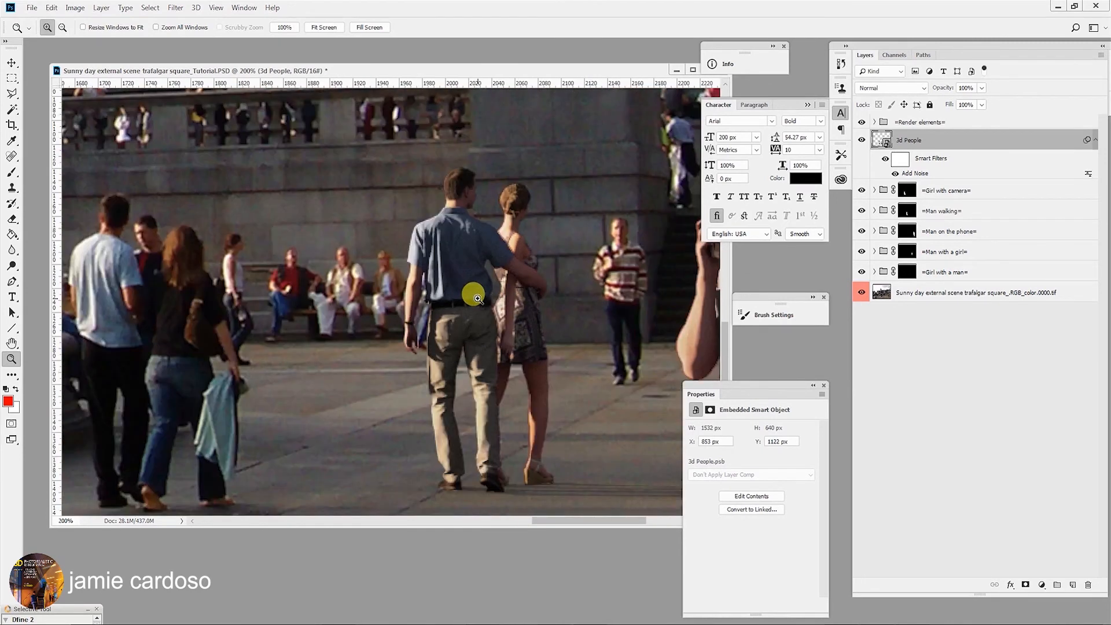
pyautogui.click(461, 257)
pyautogui.click(462, 257)
pyautogui.click(463, 256)
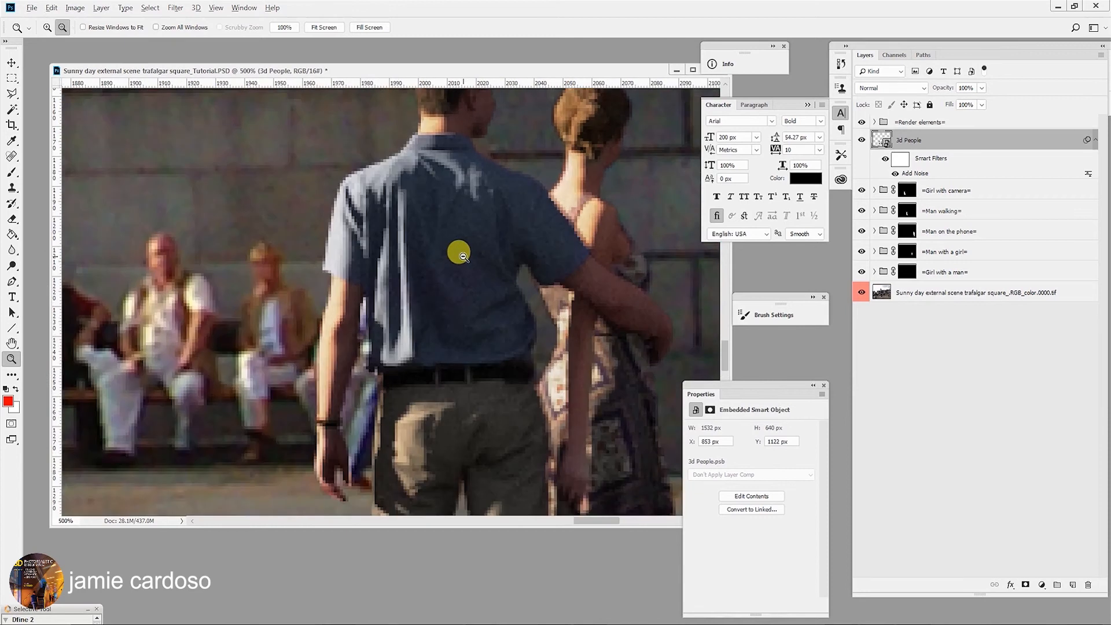
pyautogui.keyDown('alt'); pyautogui.click(463, 256); pyautogui.keyUp('alt')
pyautogui.keyDown('alt'); pyautogui.click(463, 256); pyautogui.keyUp('alt')
pyautogui.keyDown('alt'); pyautogui.click(463, 255); pyautogui.keyUp('alt')
pyautogui.keyDown('alt'); pyautogui.click(463, 256); pyautogui.keyUp('alt')
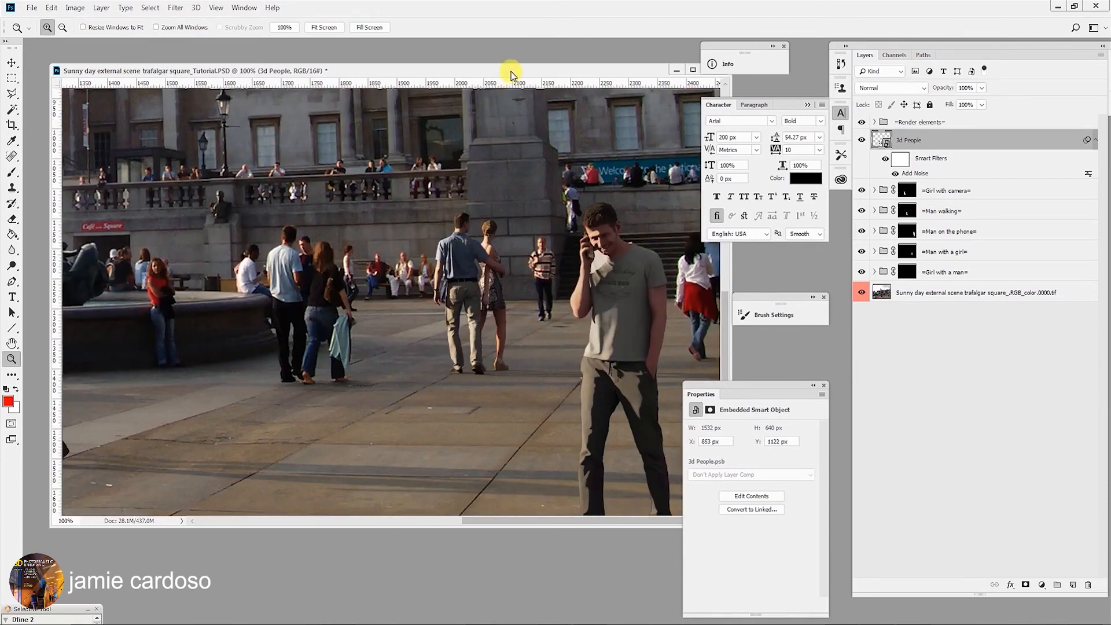
# - Duplicate the Tutorial.PSD document, keeping the suggested copy name
pyautogui.moveTo(508, 74); pyautogui.dragTo(523, 68)
pyautogui.rightClick(525, 68)
pyautogui.click(552, 75)
pyautogui.click(621, 104)
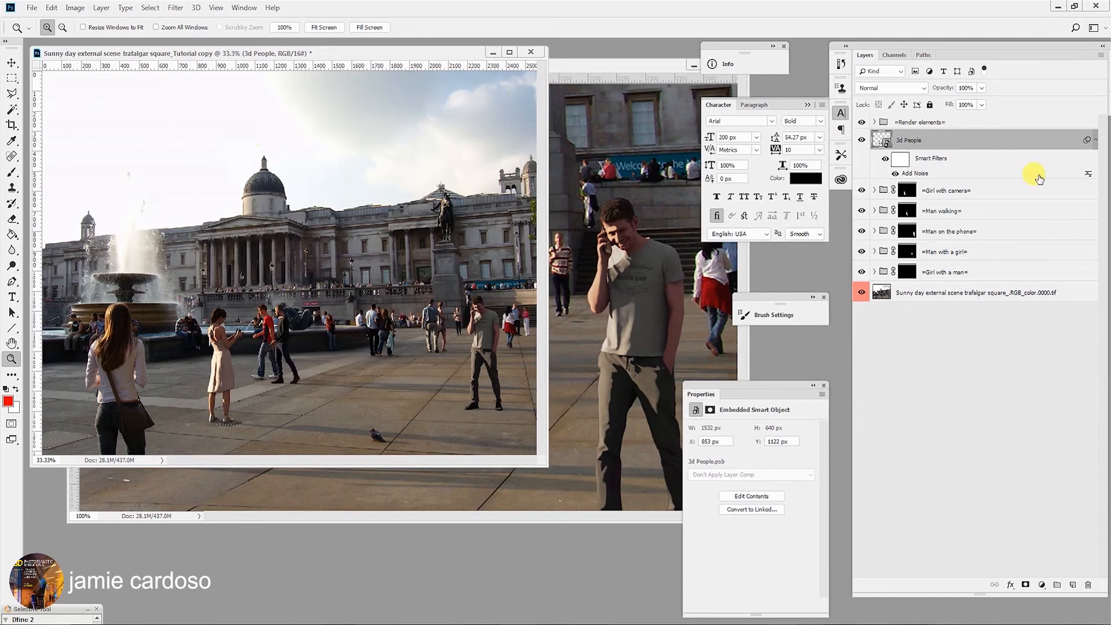
# - Flatten the duplicate document's layers into one background, discarding the hidden layers
pyautogui.click(975, 298)
pyautogui.rightClick(967, 292)
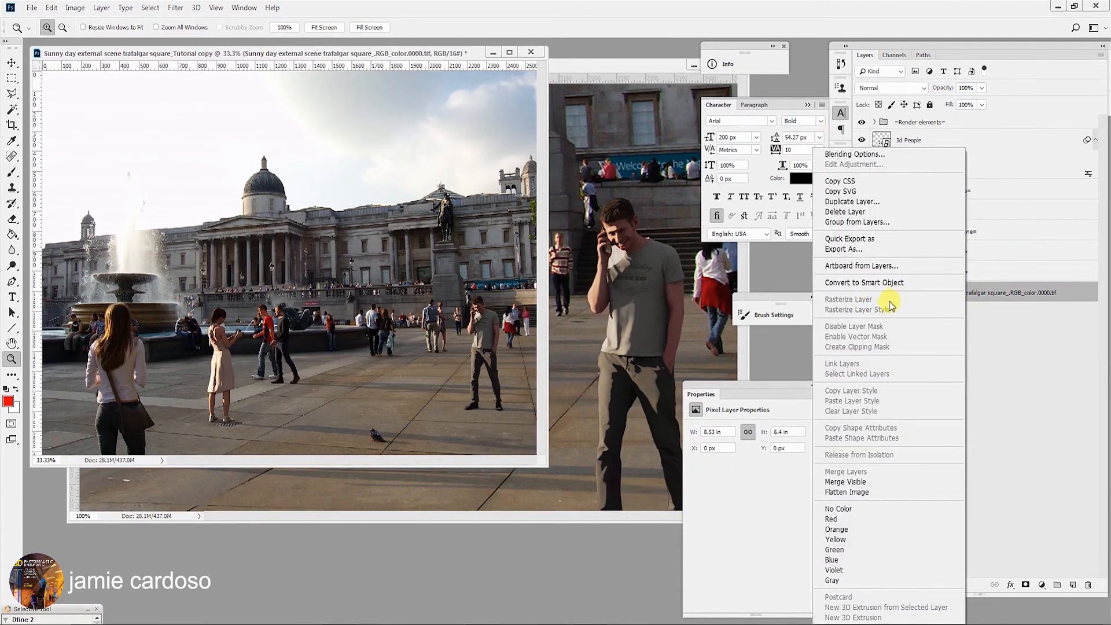
pyautogui.click(865, 493)
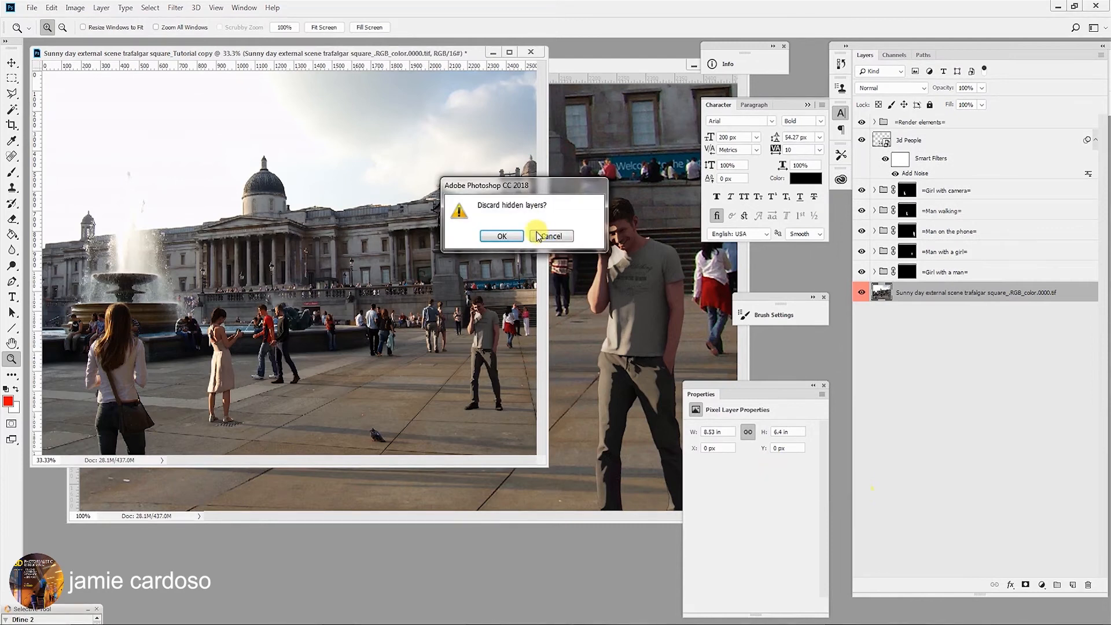
pyautogui.click(501, 237)
# - Inspect the Red, Green and Blue channels of the flattened copy one by one at 100% zoom, returning to the RGB composite
pyautogui.click(232, 347)
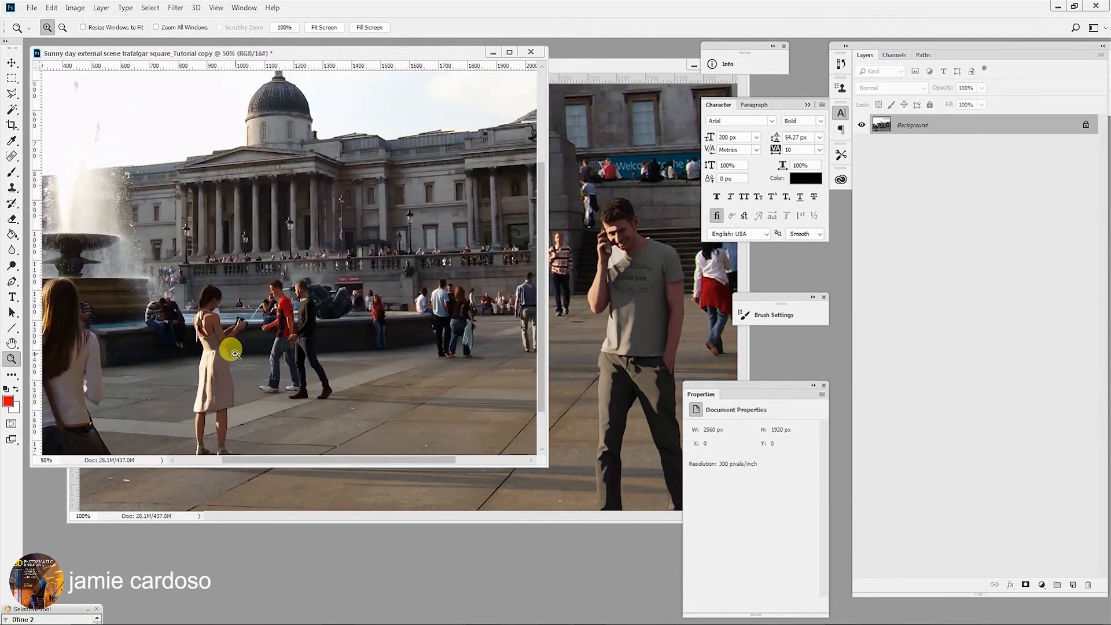
pyautogui.click(60, 462)
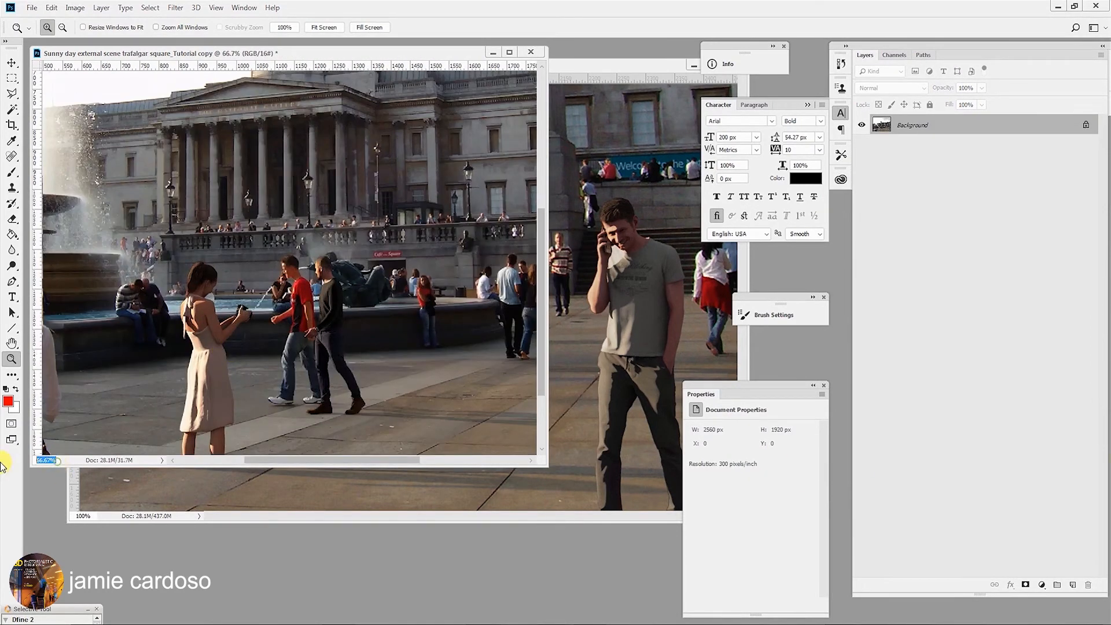
pyautogui.write('100')
pyautogui.press('Return')
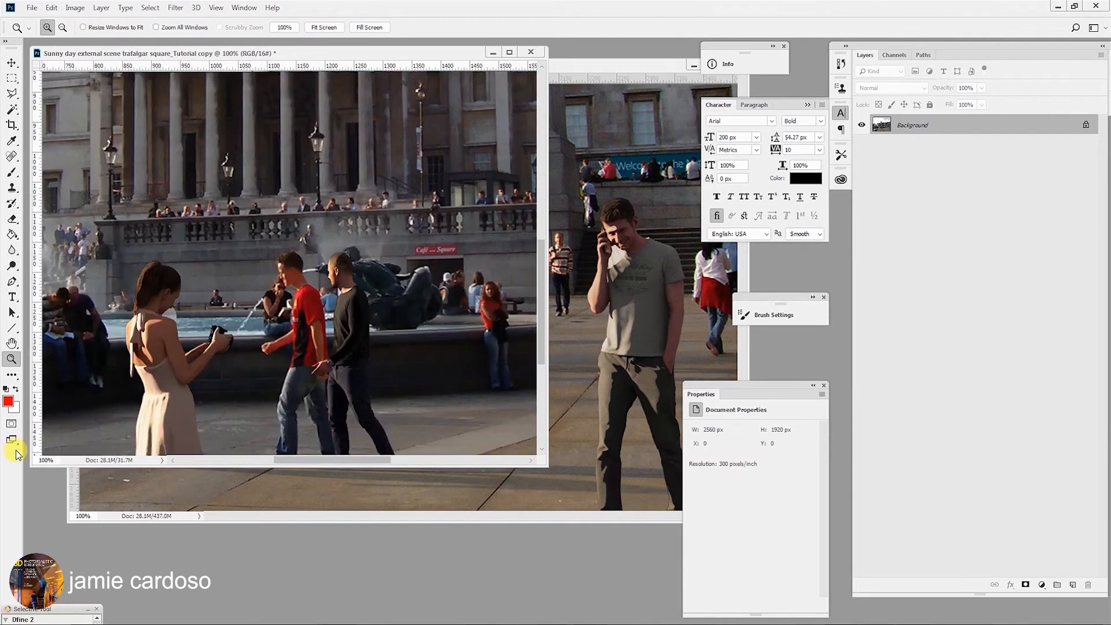
pyautogui.click(897, 56)
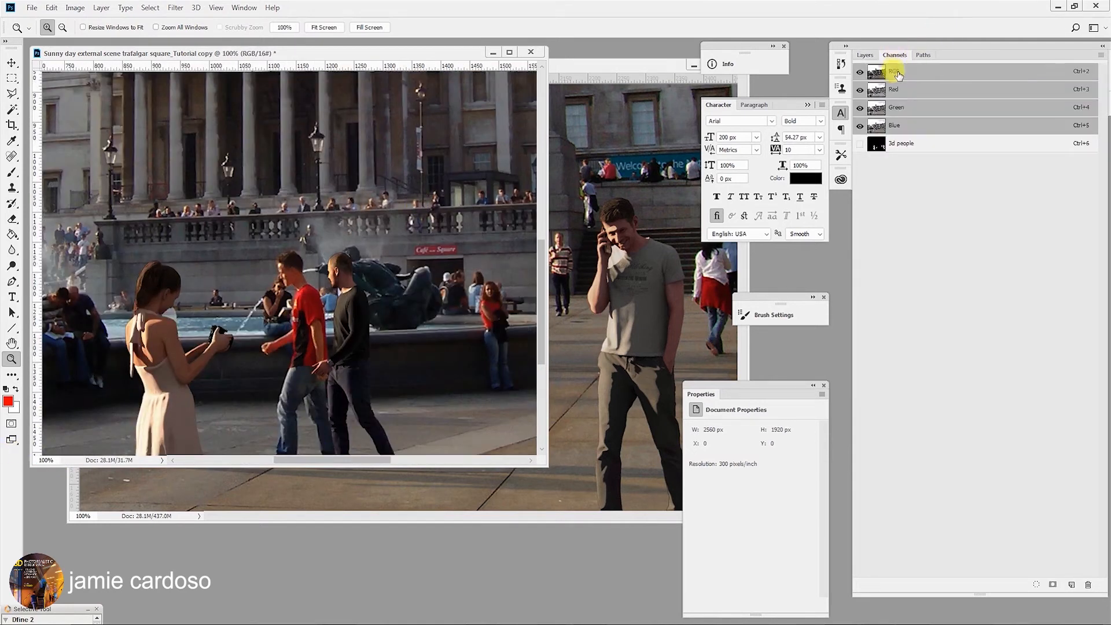
pyautogui.click(896, 90)
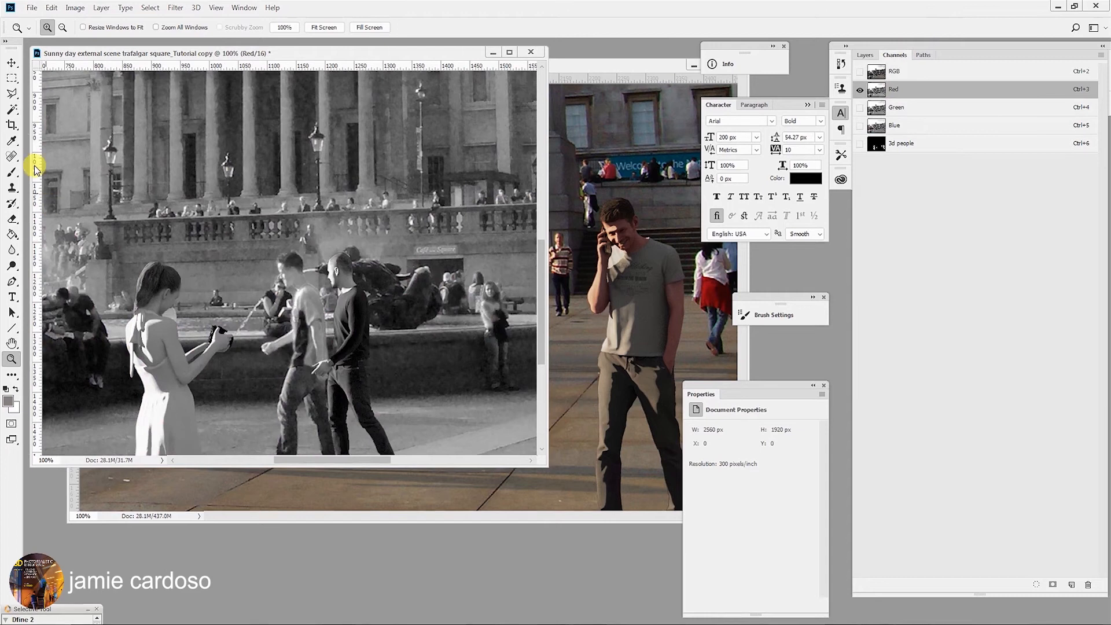
pyautogui.click(11, 65)
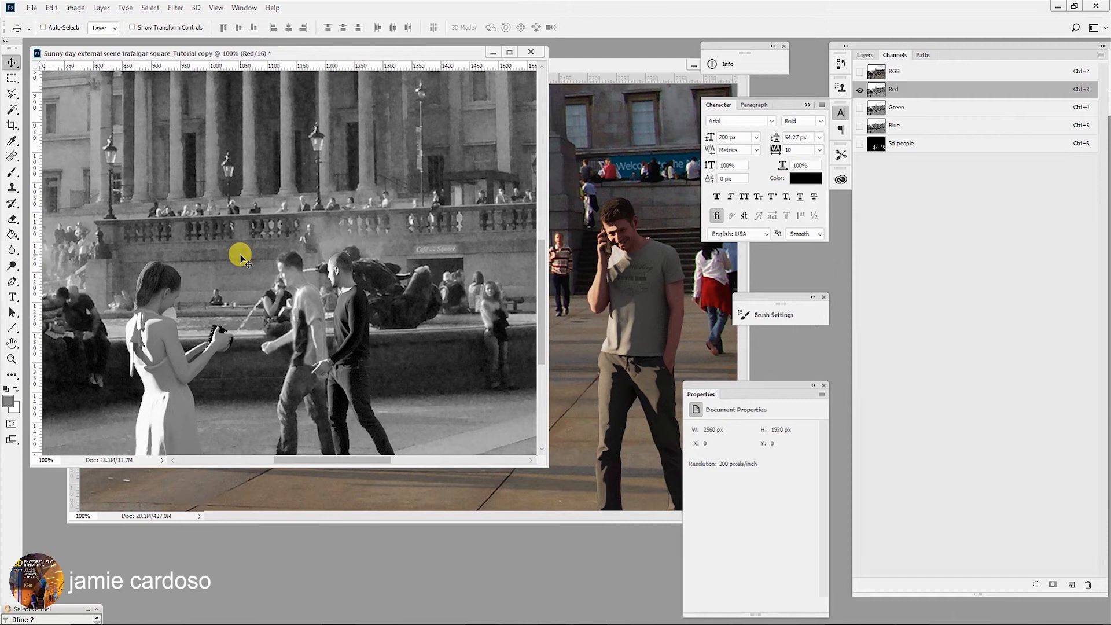
pyautogui.click(904, 108)
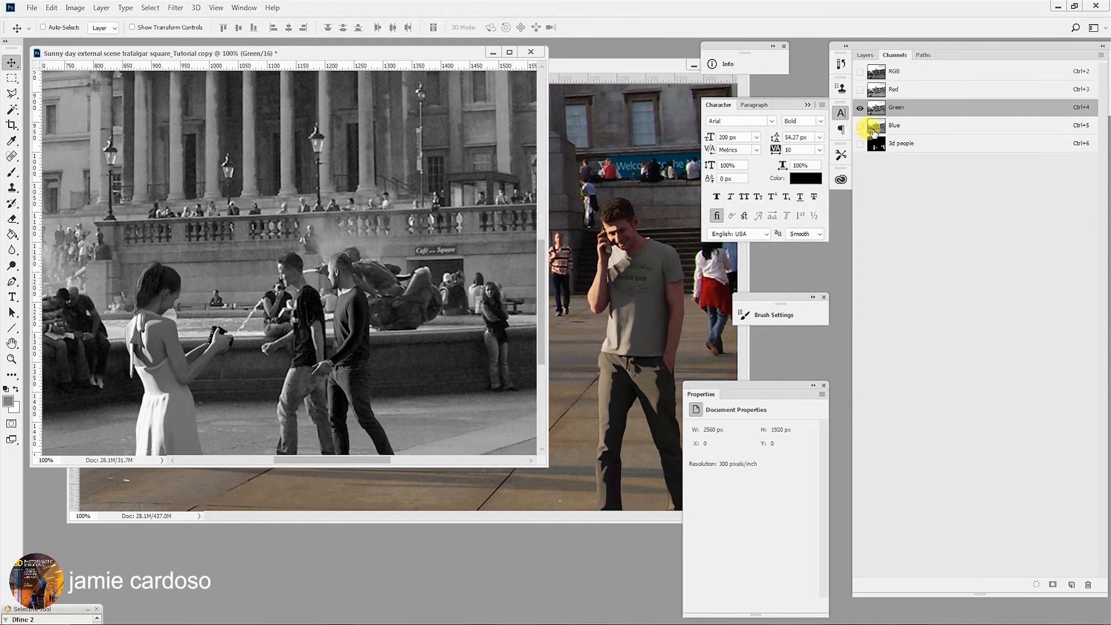
pyautogui.click(896, 125)
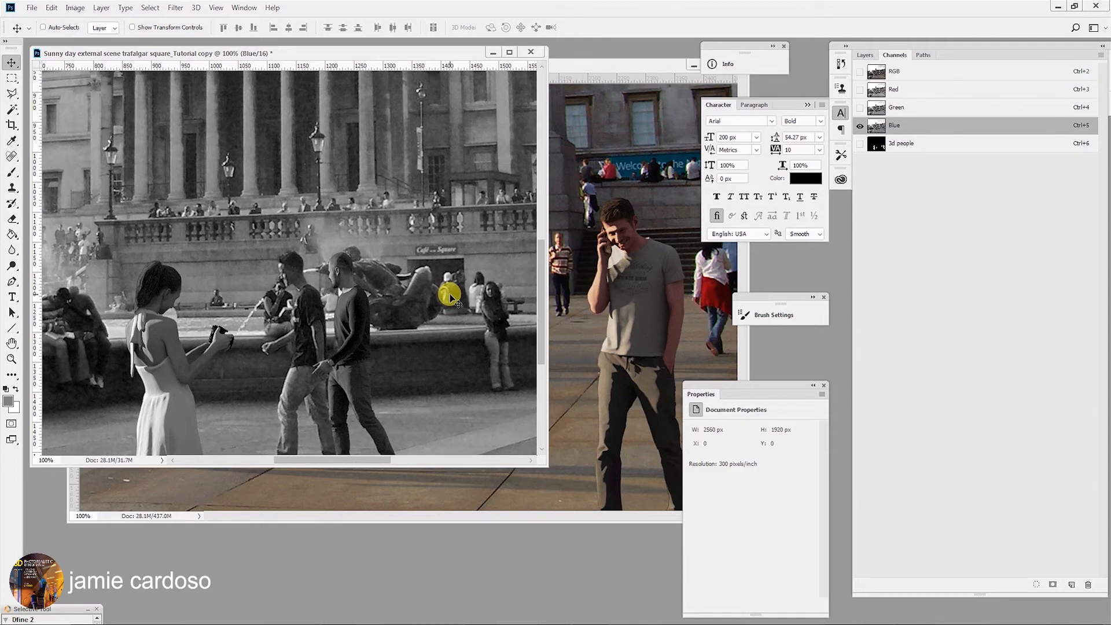
pyautogui.click(888, 72)
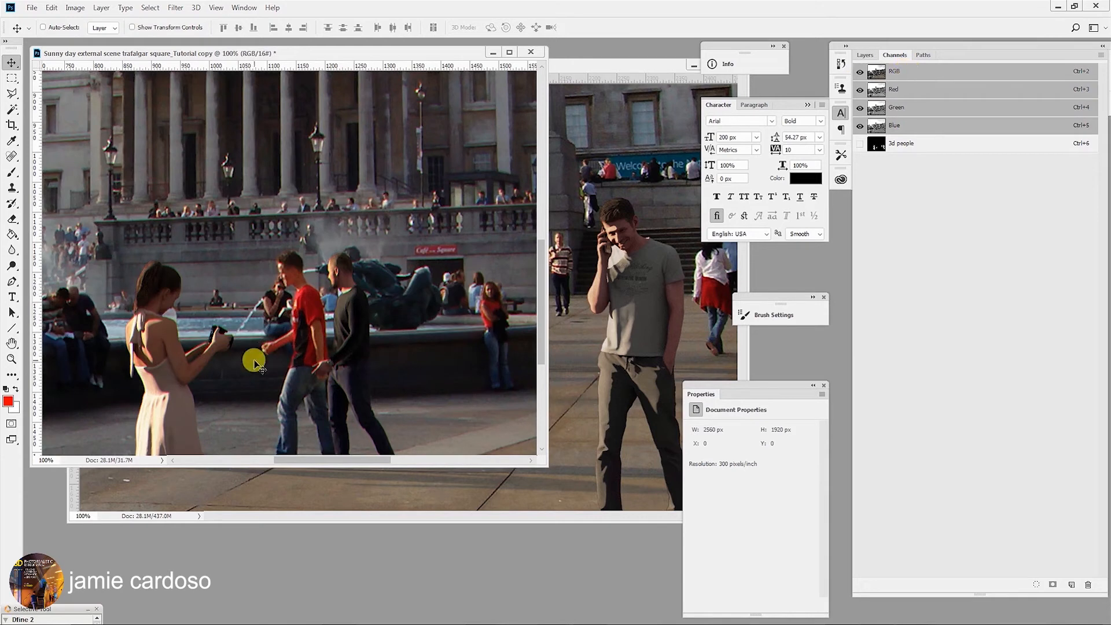
pyautogui.press('z')
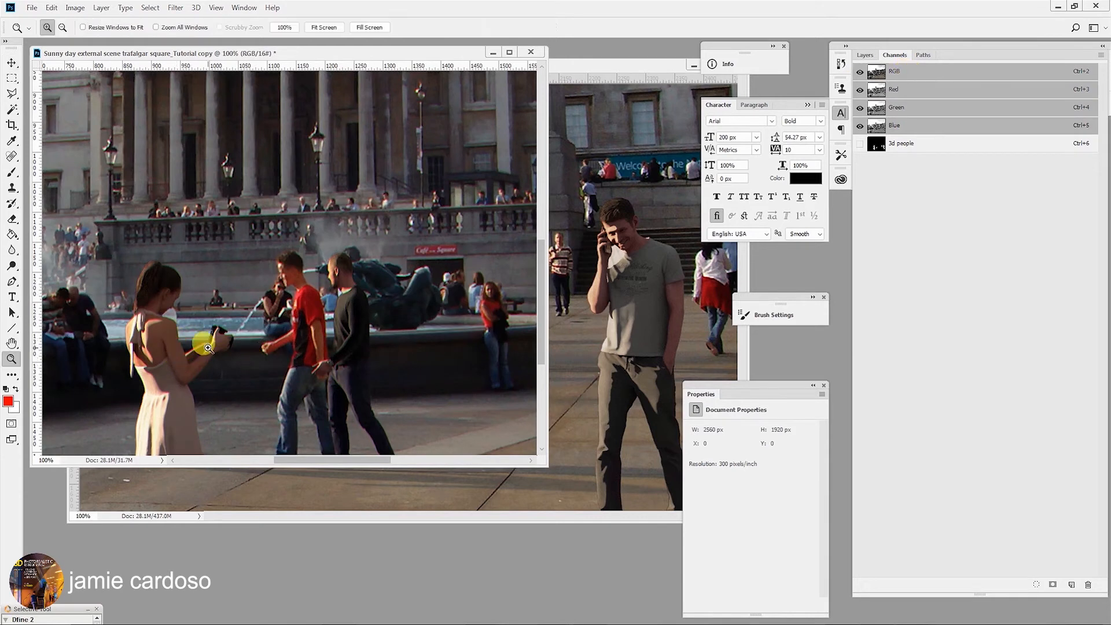
pyautogui.doubleClick(206, 346)
pyautogui.keyDown('alt'); pyautogui.click(208, 348); pyautogui.keyUp('alt')
pyautogui.keyDown('alt'); pyautogui.click(208, 348); pyautogui.keyUp('alt')
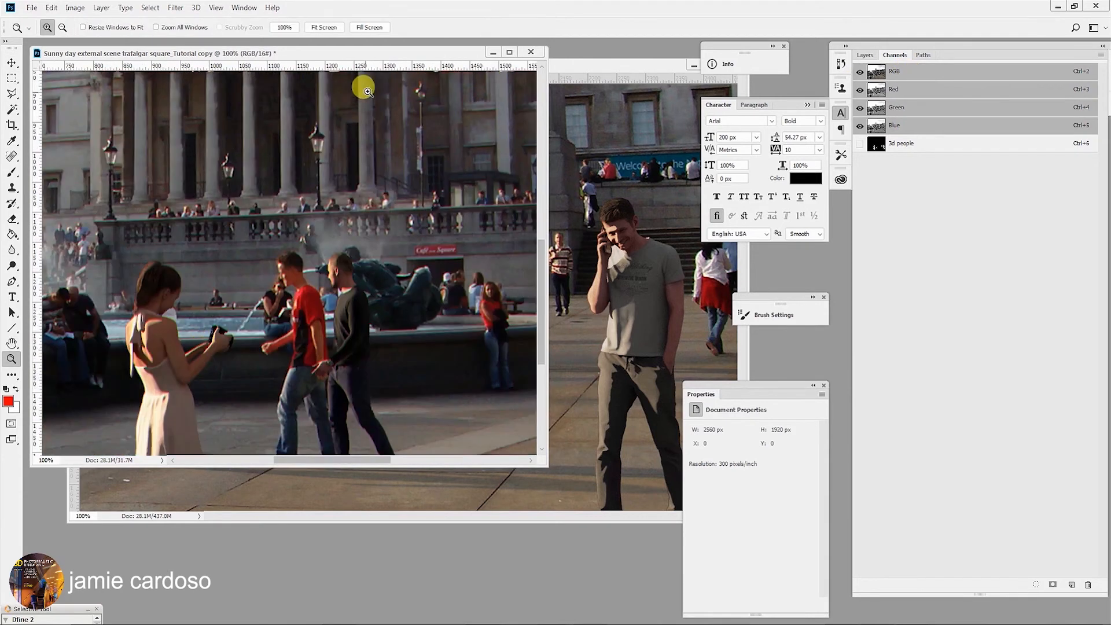
# - Duplicate the flattened copy's Background layer into the Tutorial.PSD document, then close the copy without saving it
pyautogui.moveTo(417, 54); pyautogui.dragTo(424, 345)
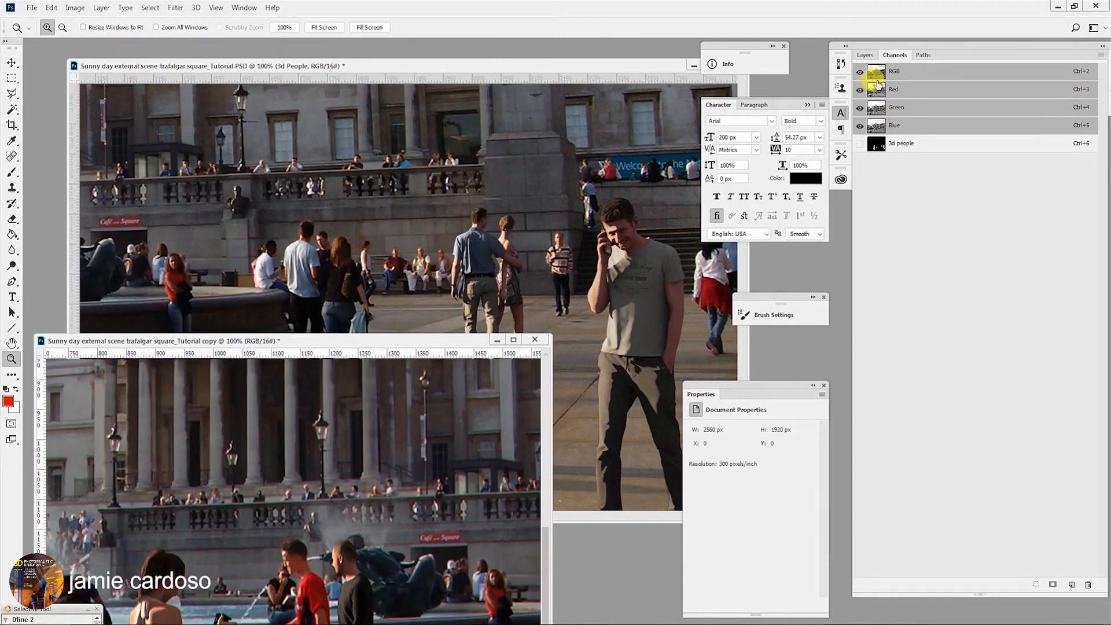
pyautogui.click(865, 55)
pyautogui.rightClick(913, 125)
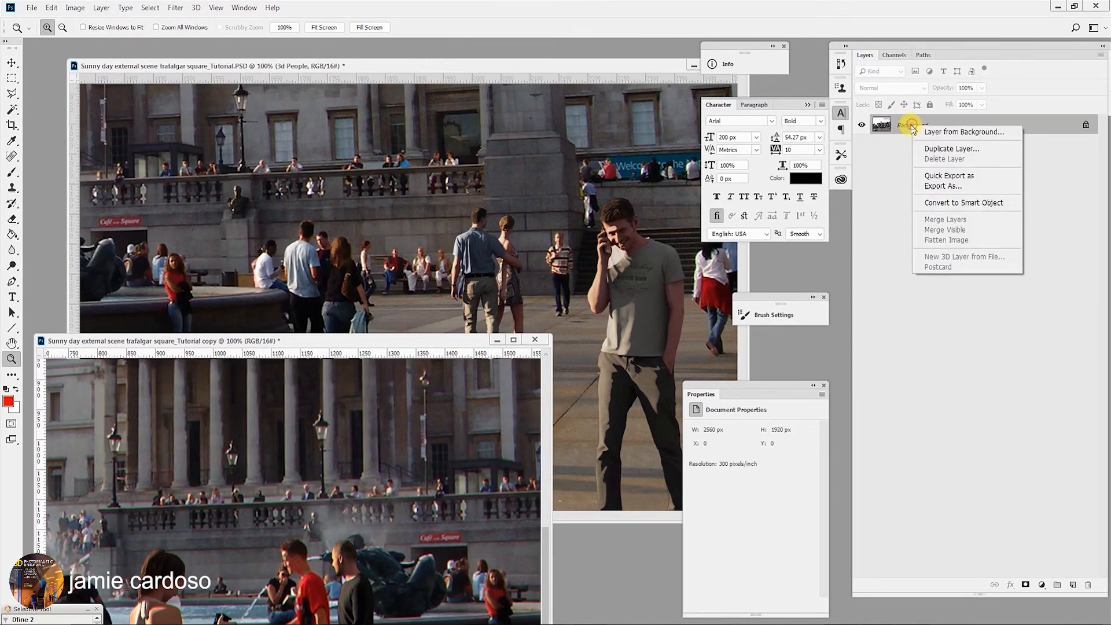
pyautogui.click(944, 149)
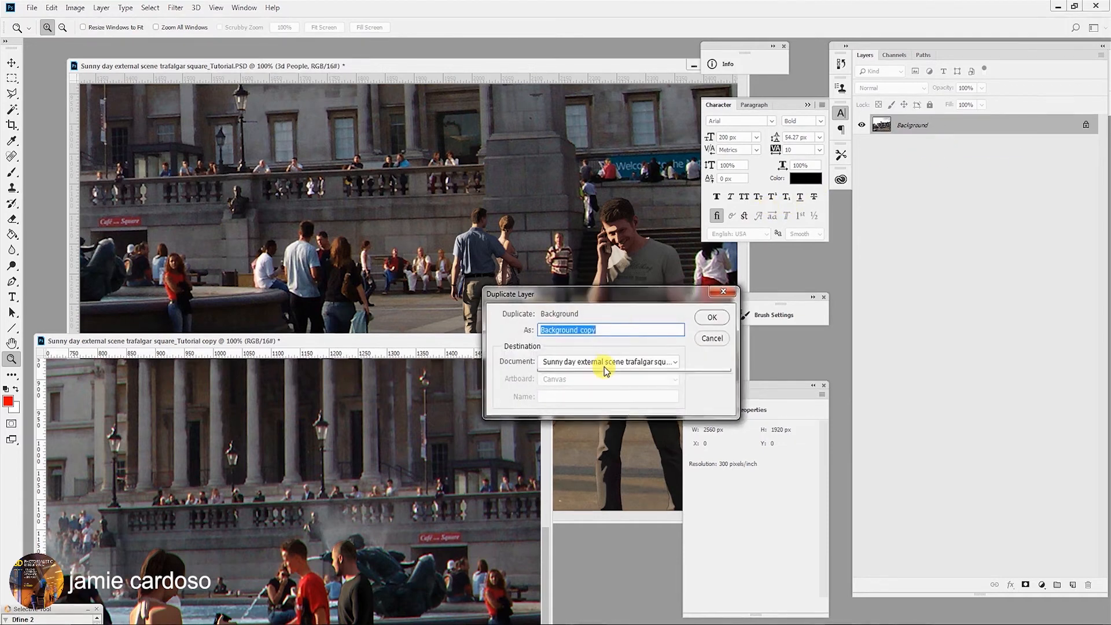
pyautogui.click(605, 363)
pyautogui.click(623, 375)
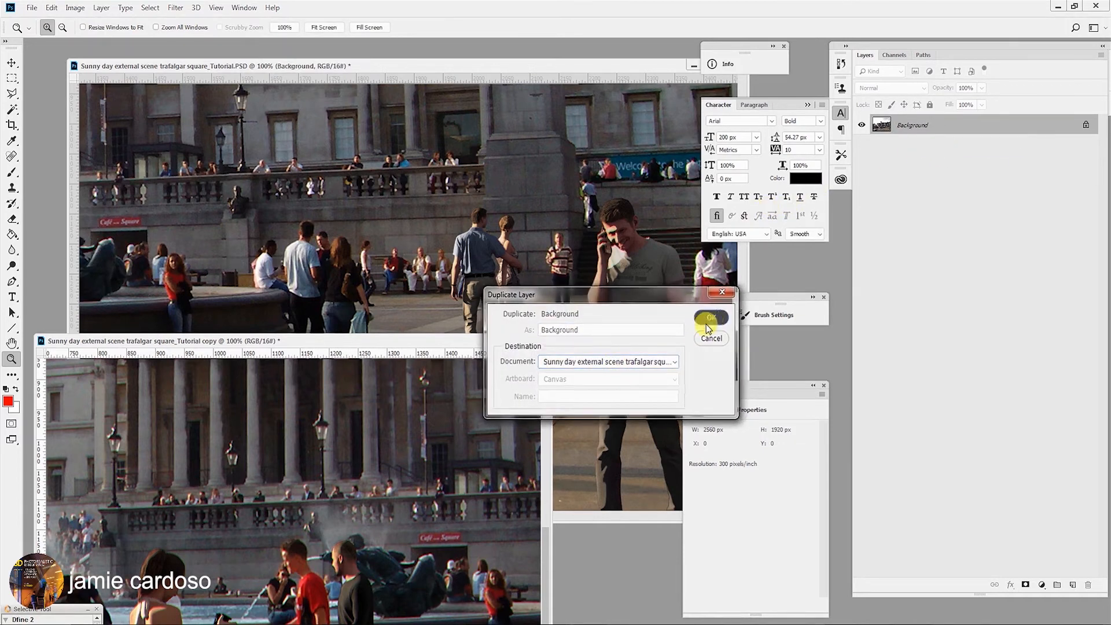
pyautogui.click(711, 318)
pyautogui.click(535, 342)
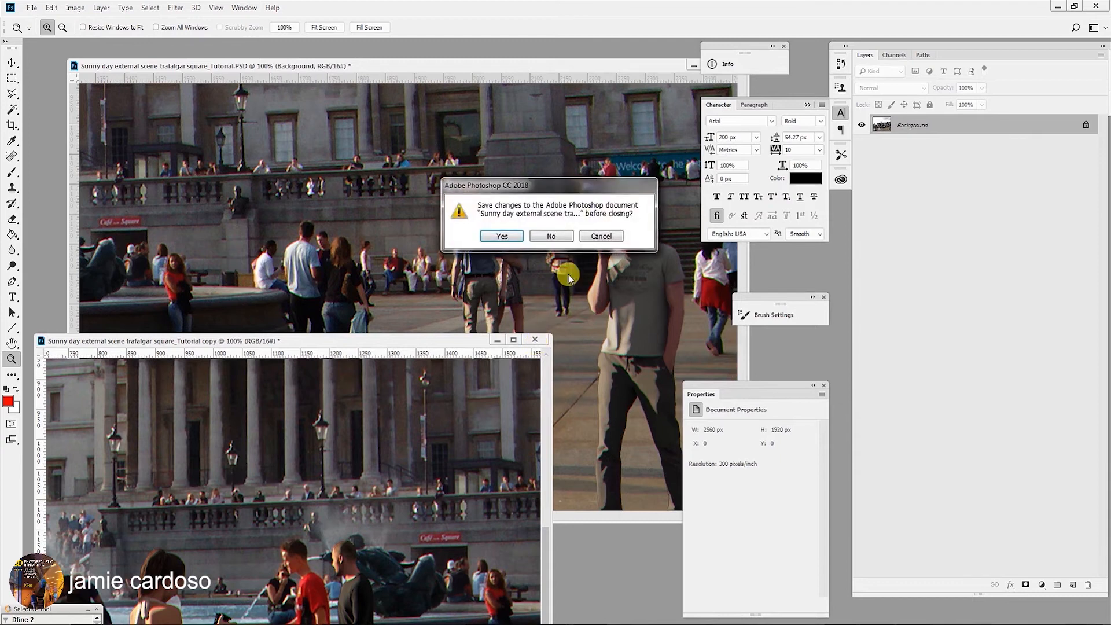
pyautogui.click(557, 237)
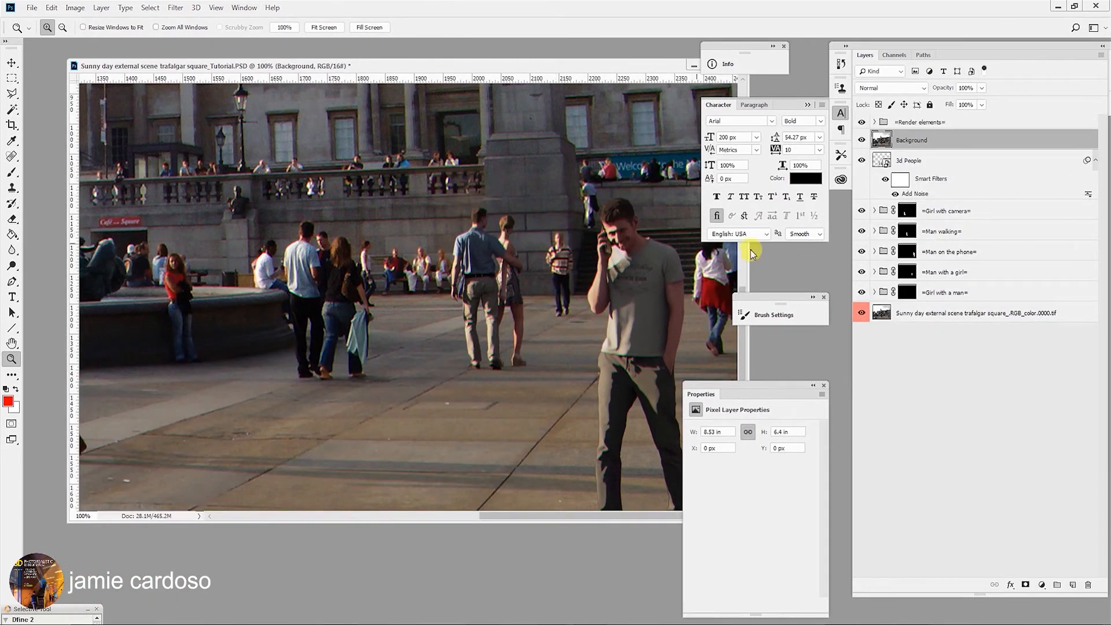
# - Rename the Background layer "chromatic aberration" and the 3d People layer "3d People grain", collapsing its smart filter list
pyautogui.doubleClick(912, 142)
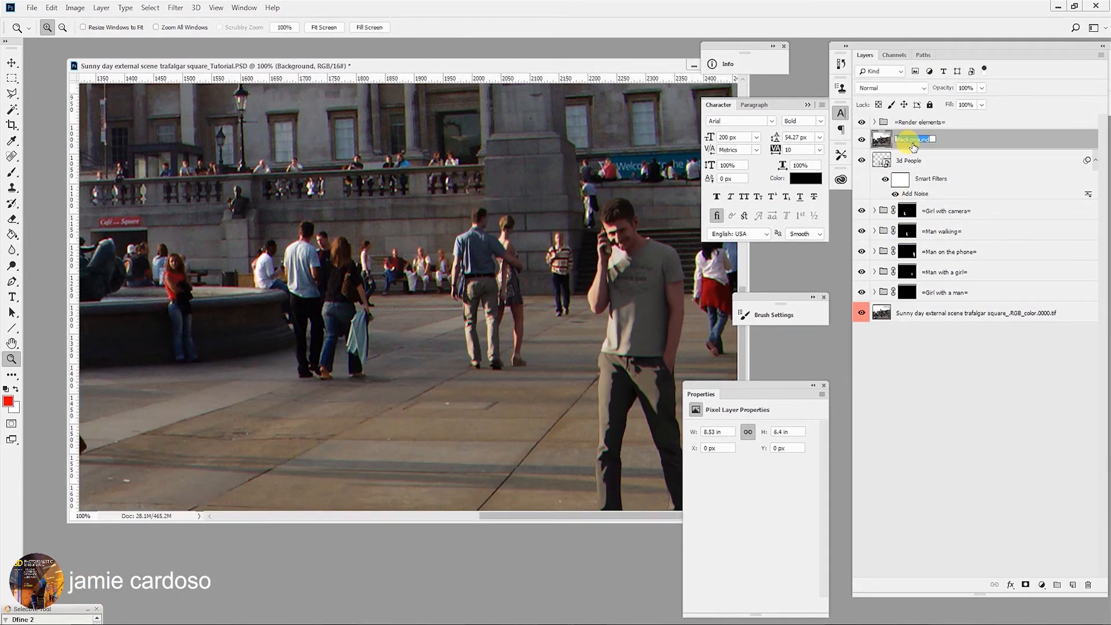
pyautogui.write('chromatic aberration')
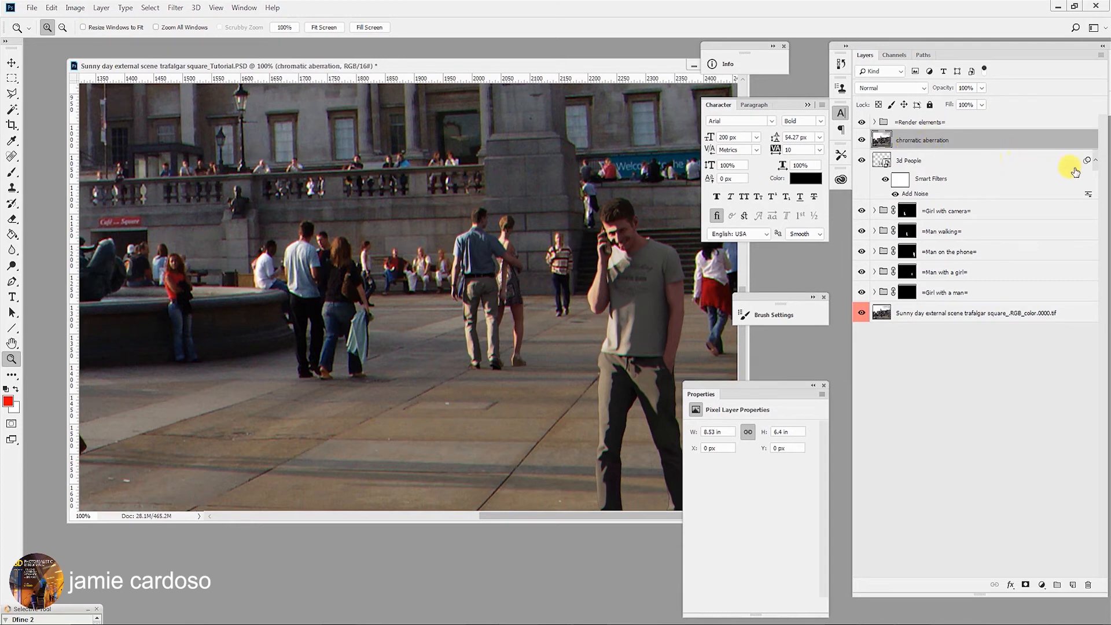
pyautogui.click(1097, 163)
pyautogui.doubleClick(928, 165)
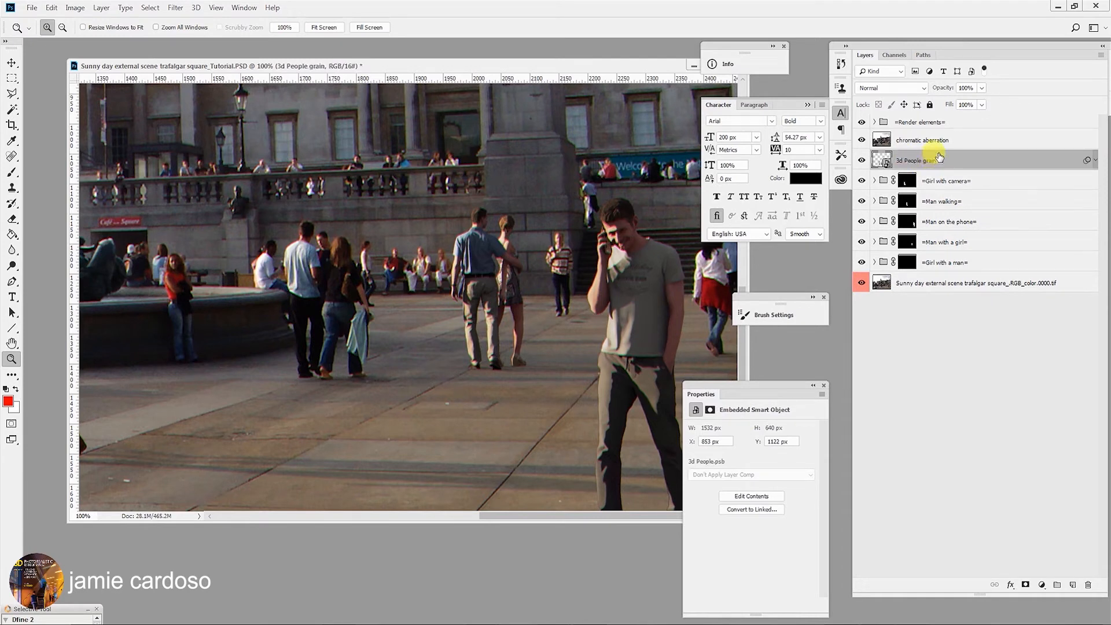
# - Mask the chromatic aberration layer with a selection loaded from the 3d people channel
pyautogui.click(936, 143)
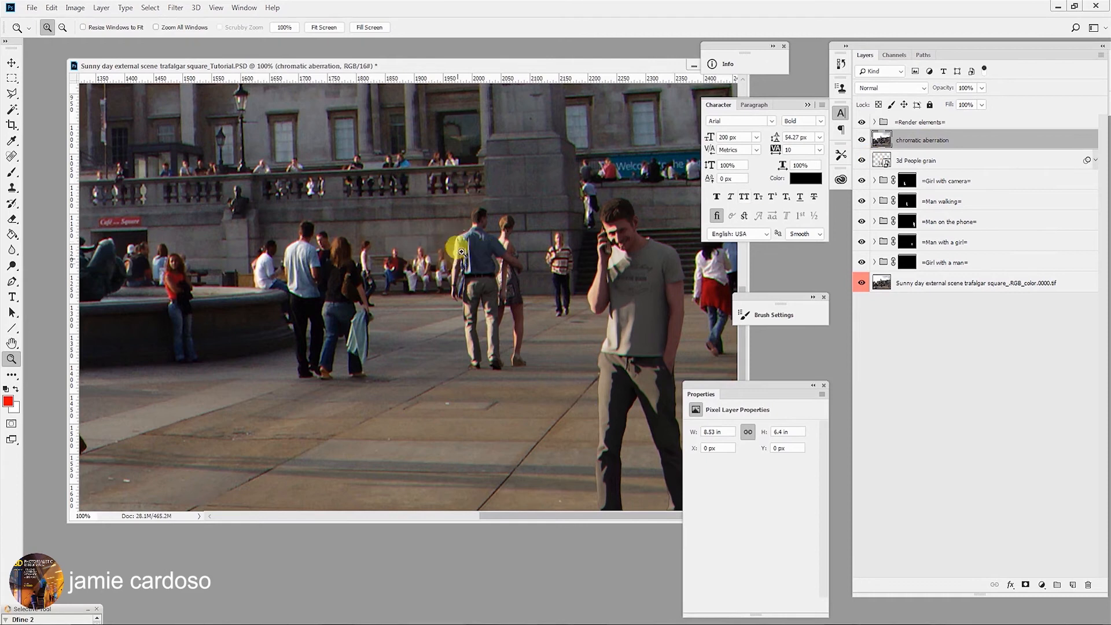
pyautogui.click(325, 264)
pyautogui.click(325, 264)
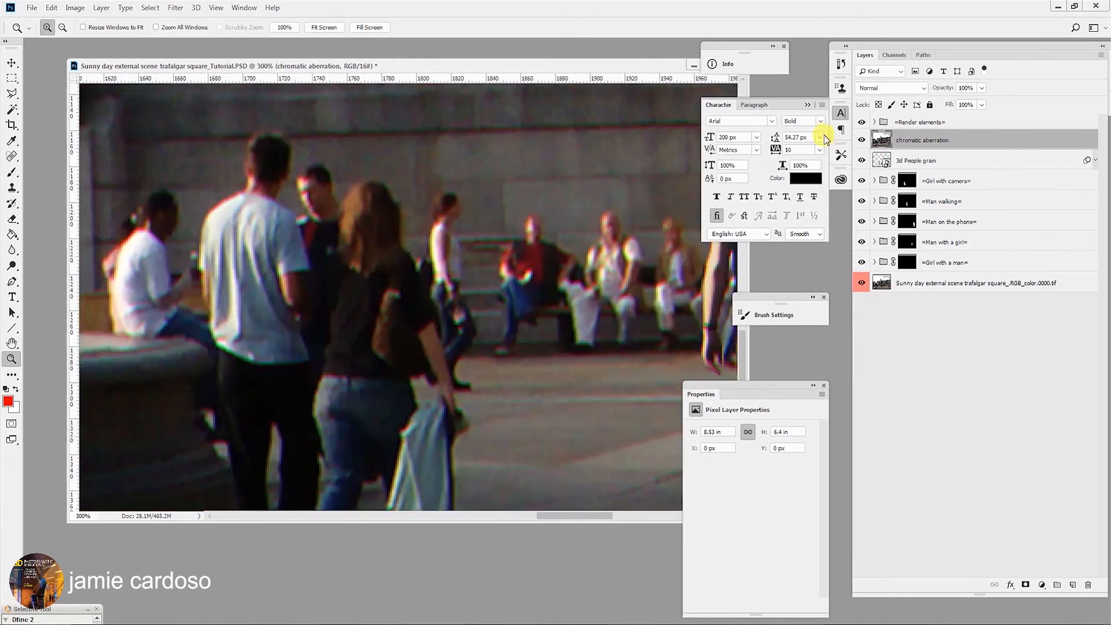
pyautogui.click(858, 143)
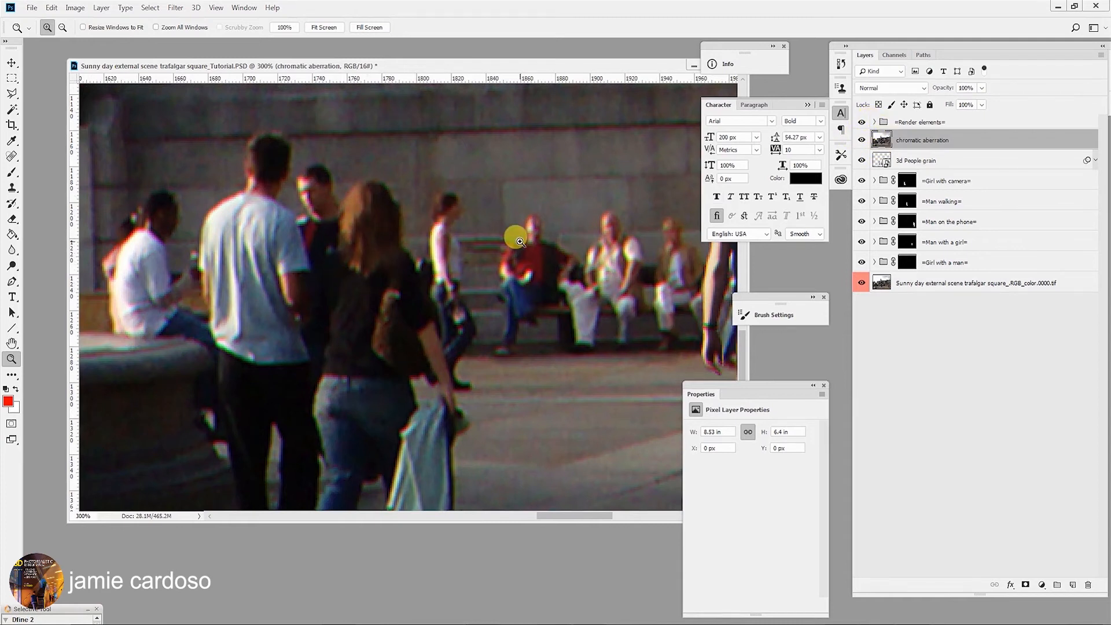
pyautogui.moveTo(547, 233); pyautogui.dragTo(251, 226)
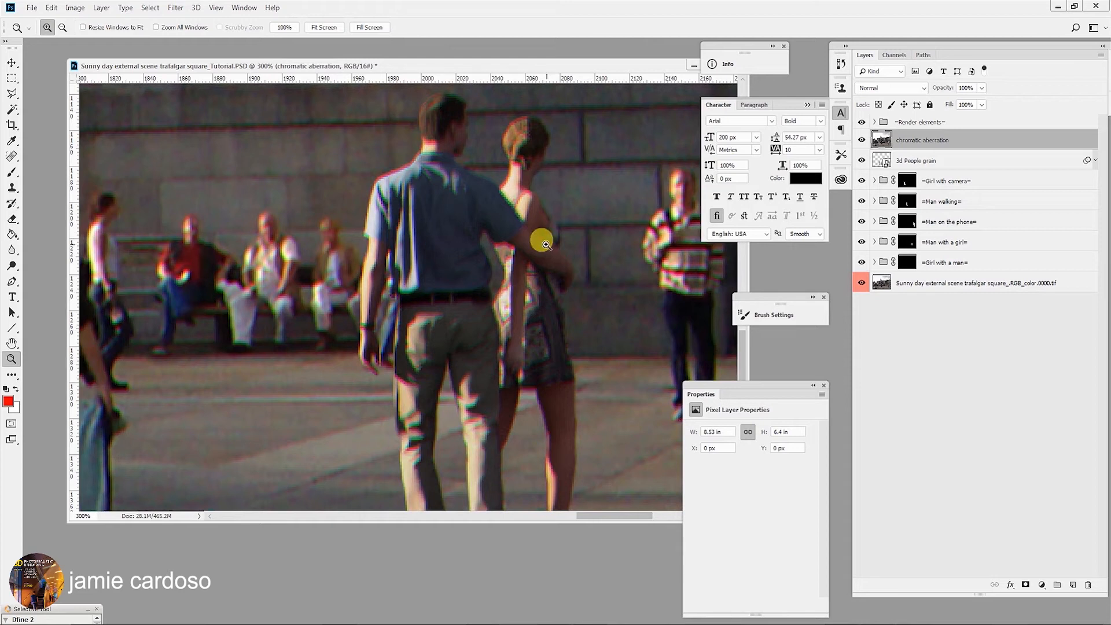
pyautogui.click(895, 55)
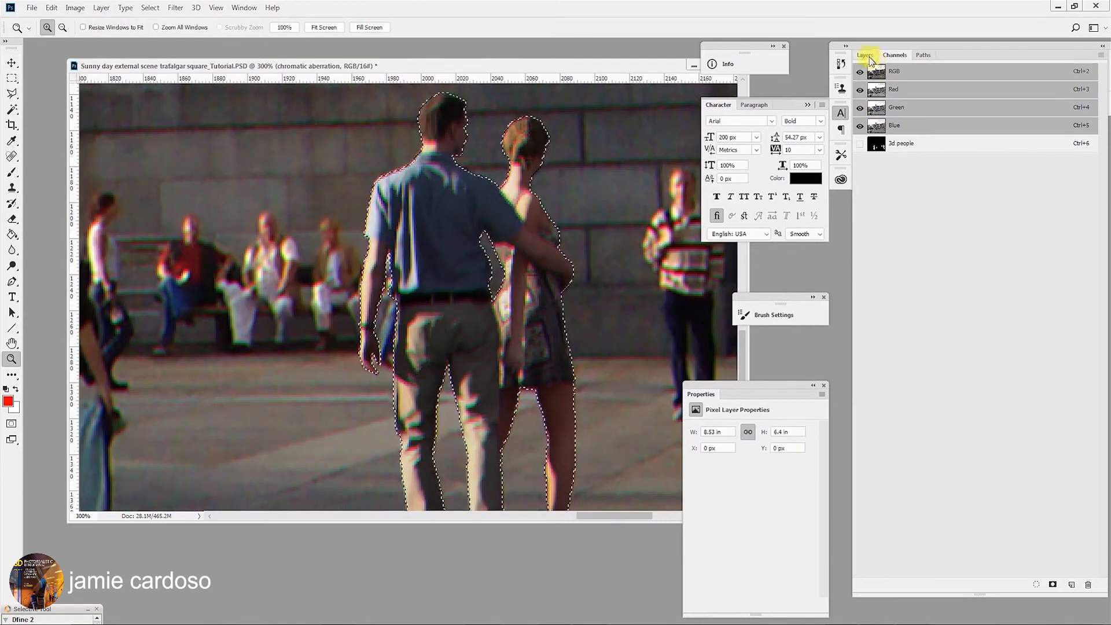
pyautogui.click(865, 56)
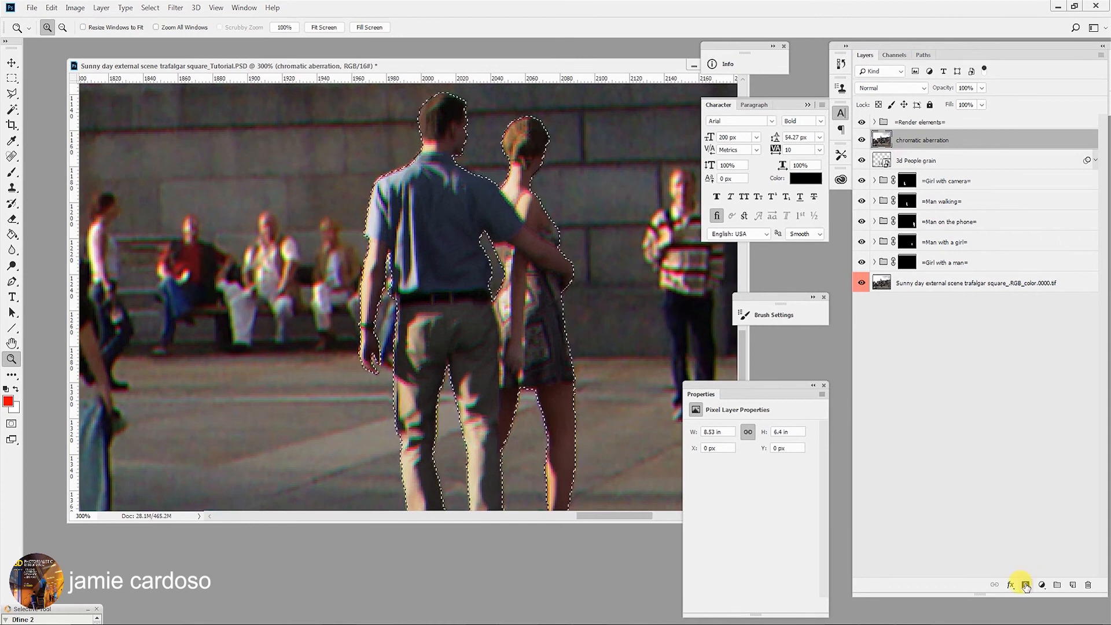
pyautogui.click(1025, 585)
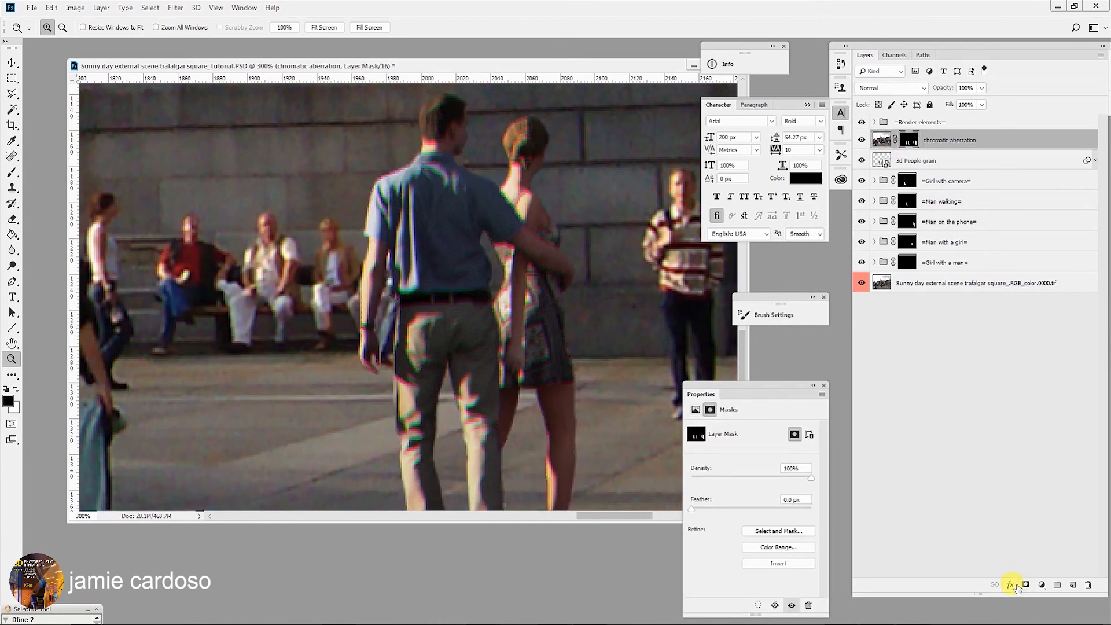
# - Compare the couple with the chromatic aberration layer hidden and shown, and examine their colour fringes up close against the neighbouring photographed people
pyautogui.click(862, 141)
pyautogui.click(862, 140)
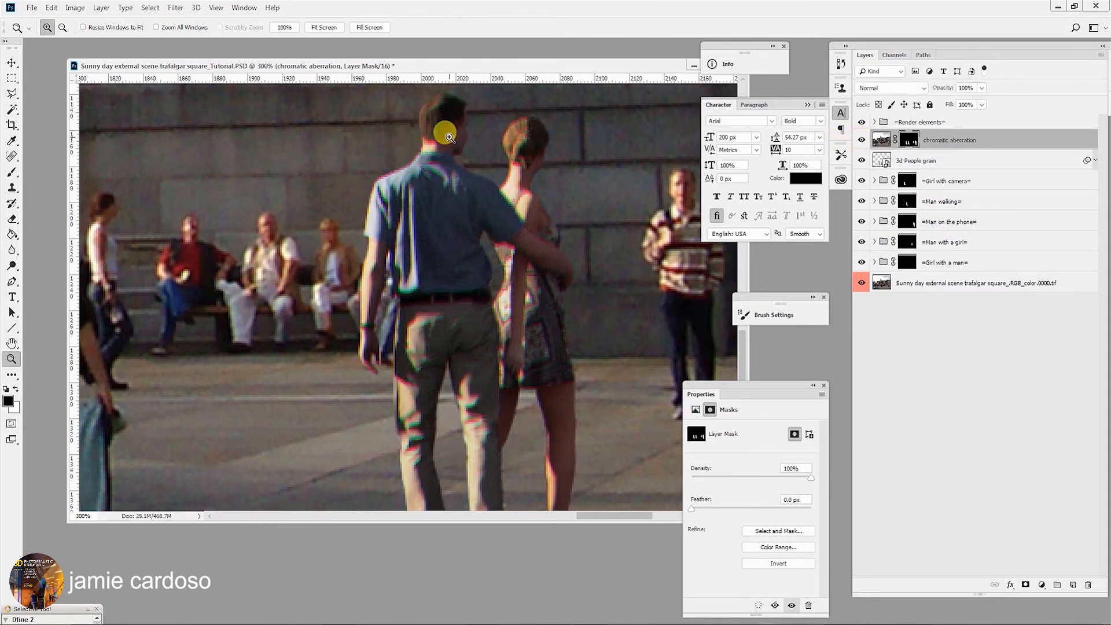
pyautogui.click(437, 116)
pyautogui.click(441, 120)
pyautogui.moveTo(440, 118); pyautogui.dragTo(449, 181)
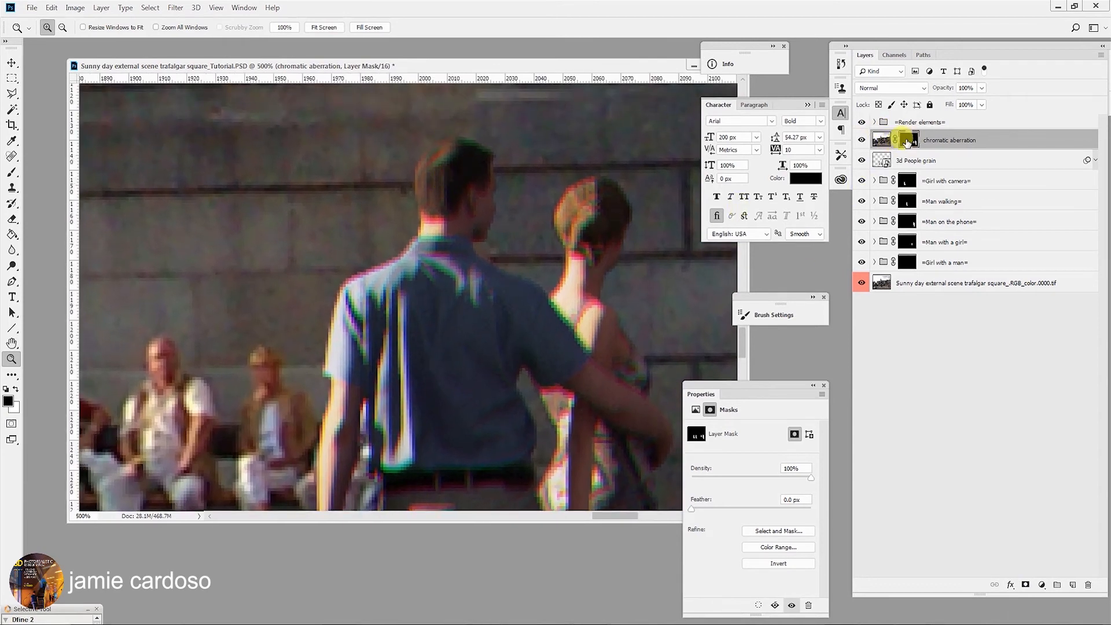
pyautogui.moveTo(223, 384); pyautogui.dragTo(318, 290)
pyautogui.moveTo(454, 281); pyautogui.dragTo(331, 233)
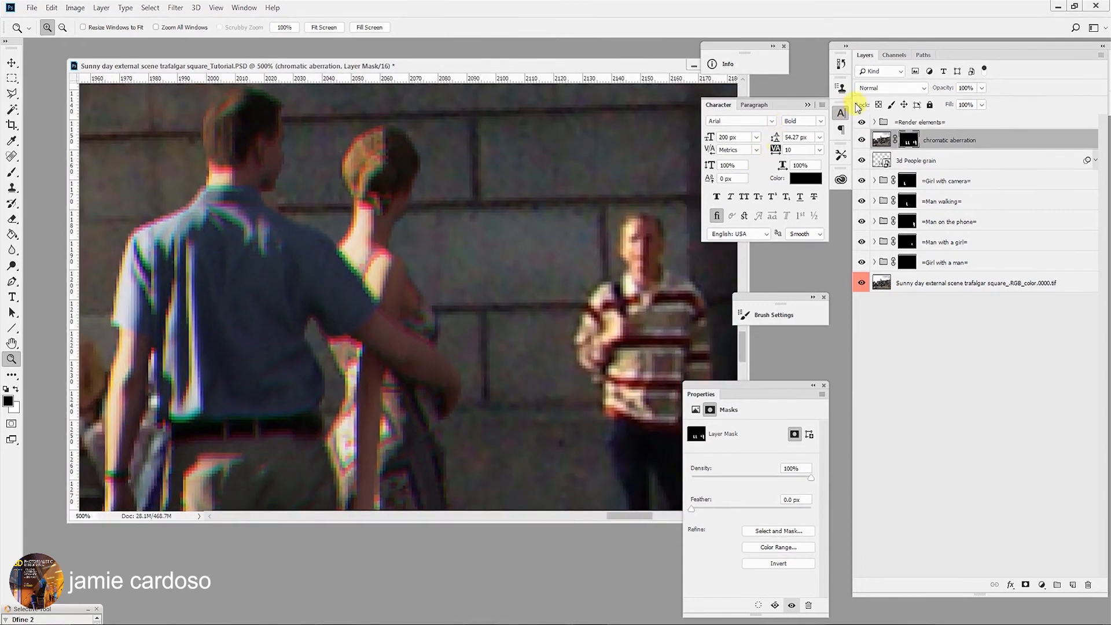
# - Set the chromatic aberration layer's blend mode to Darker Color and check the fringes on the couple
pyautogui.click(880, 140)
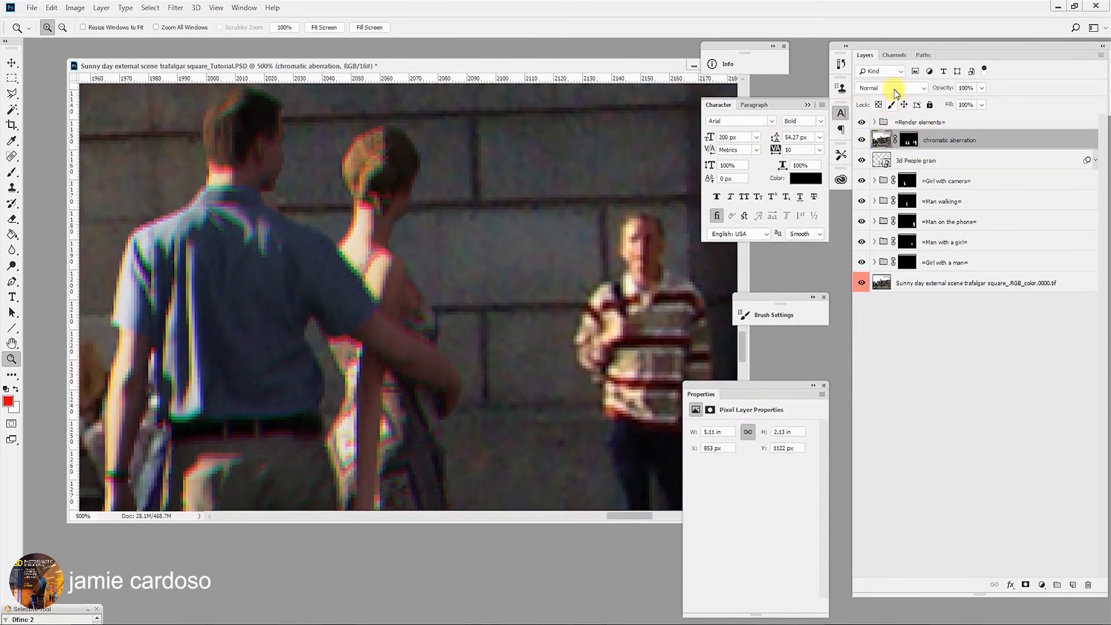
pyautogui.click(894, 89)
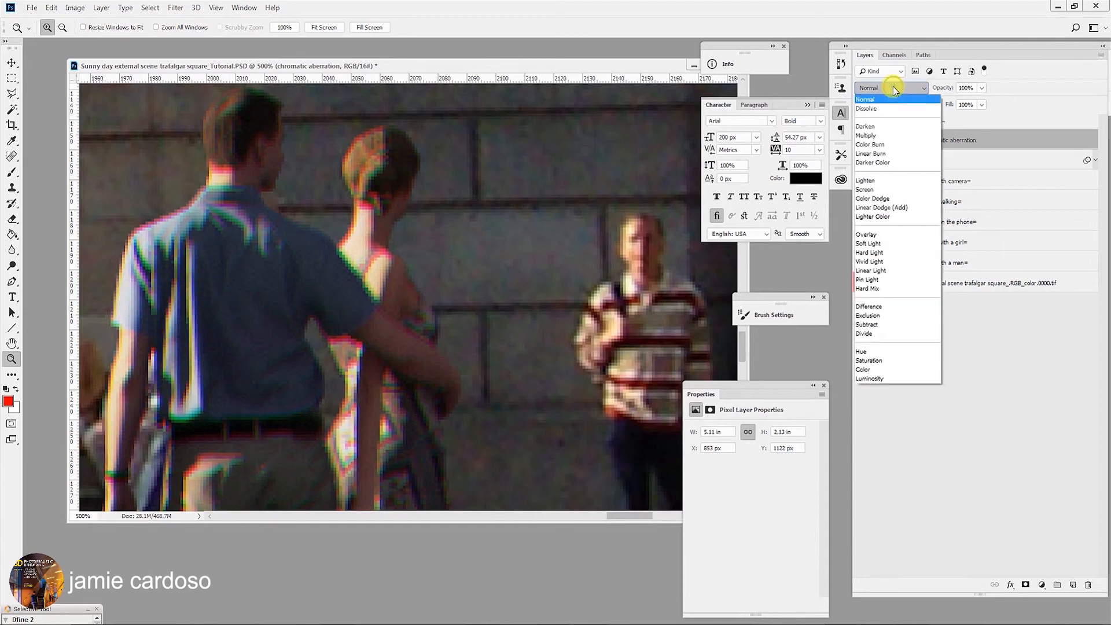
pyautogui.click(880, 164)
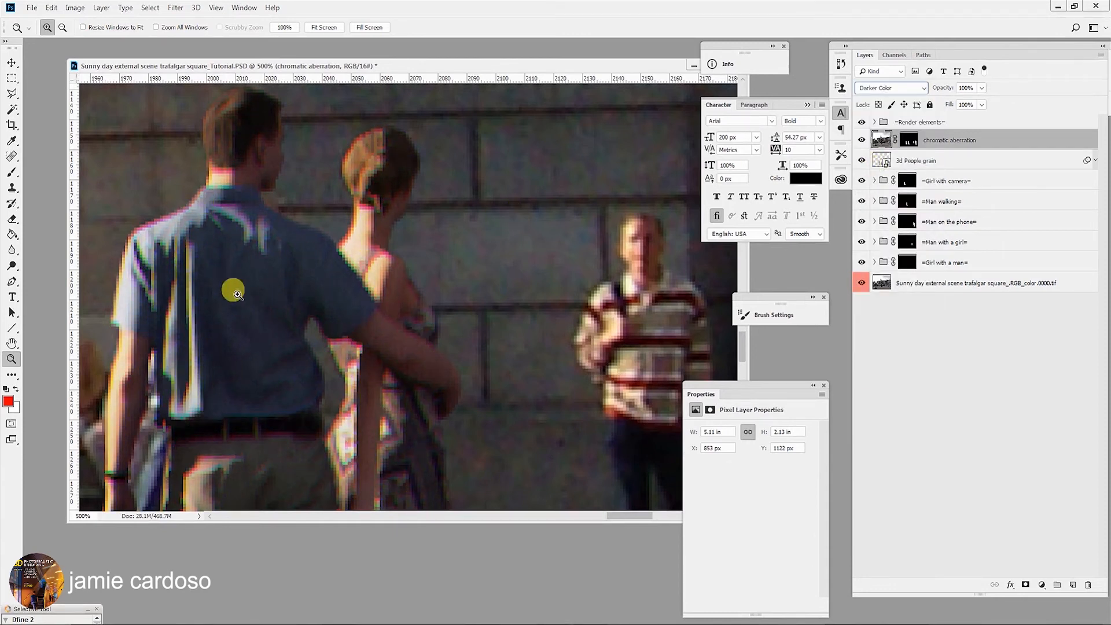
pyautogui.press('alt')
pyautogui.keyDown('alt'); pyautogui.click(296, 383); pyautogui.keyUp('alt')
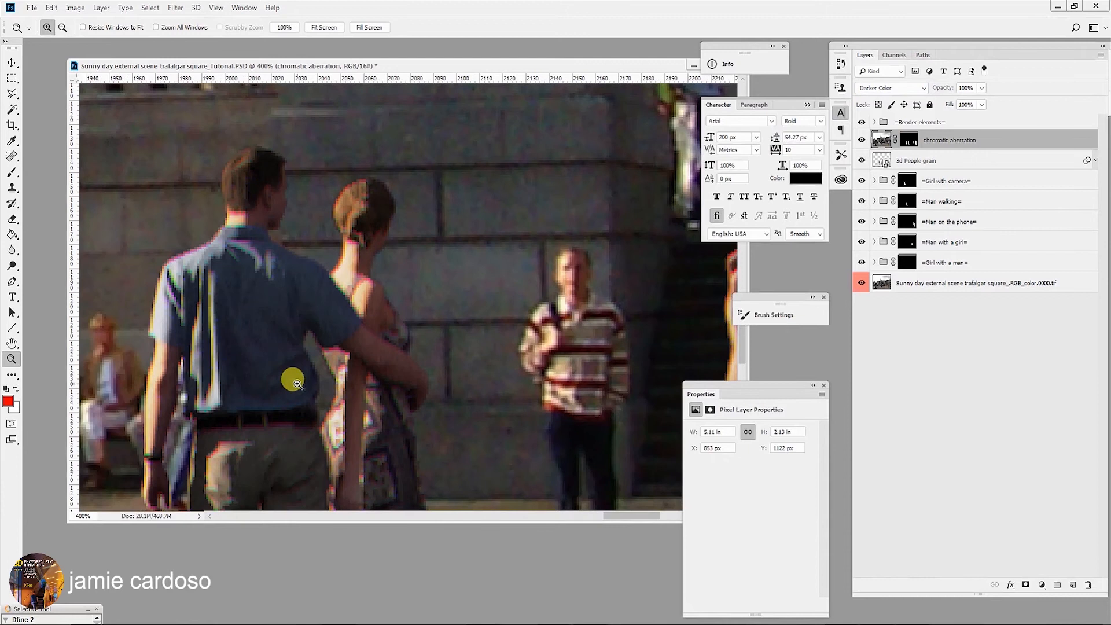
pyautogui.click(327, 318)
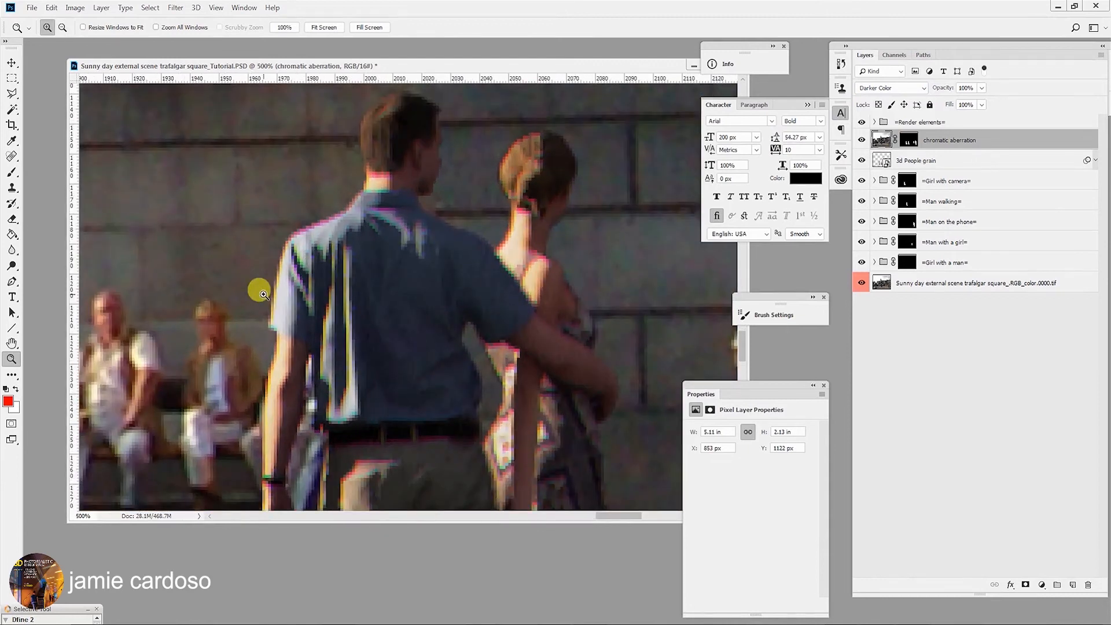
# - Target the chromatic aberration layer mask with a white Brush and inspect the couple's edges down to their feet
pyautogui.click(910, 140)
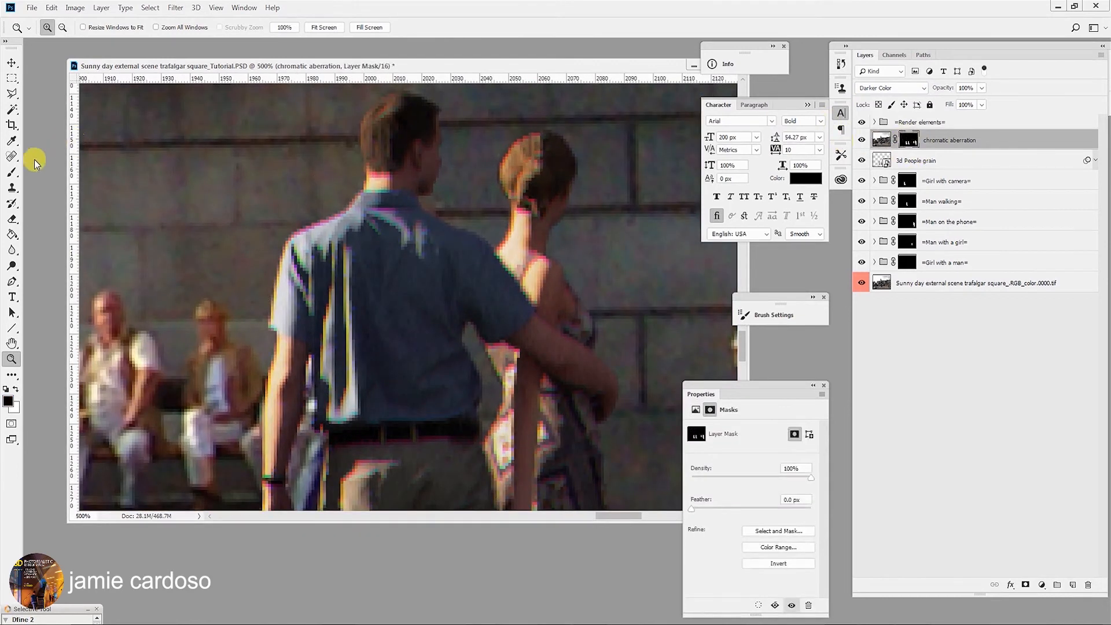
pyautogui.click(13, 173)
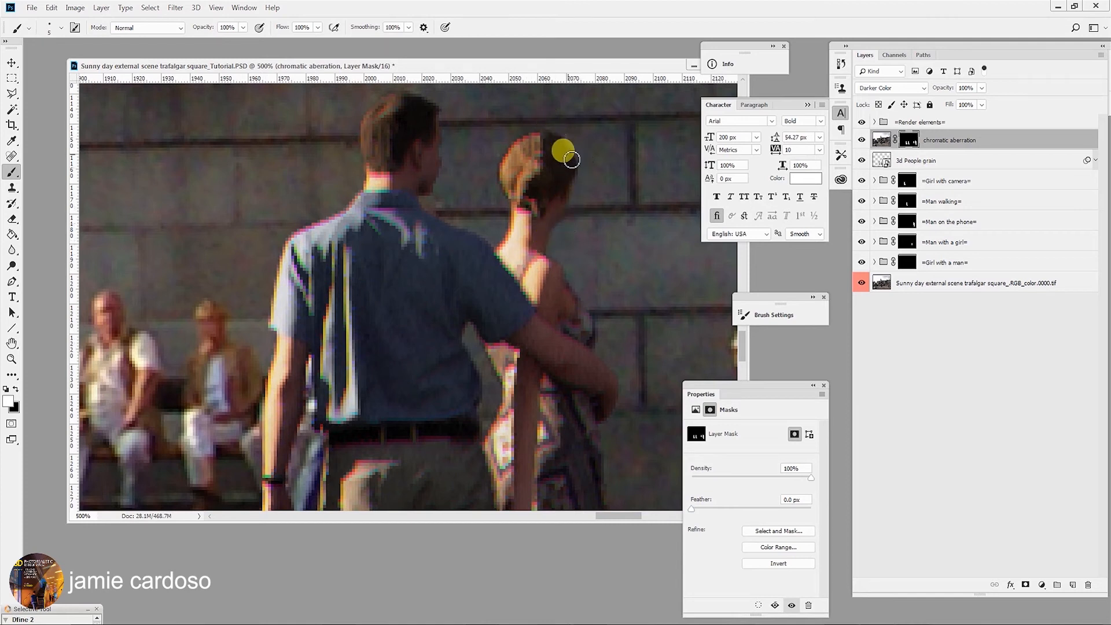
pyautogui.scroll(-5, 504, 317)
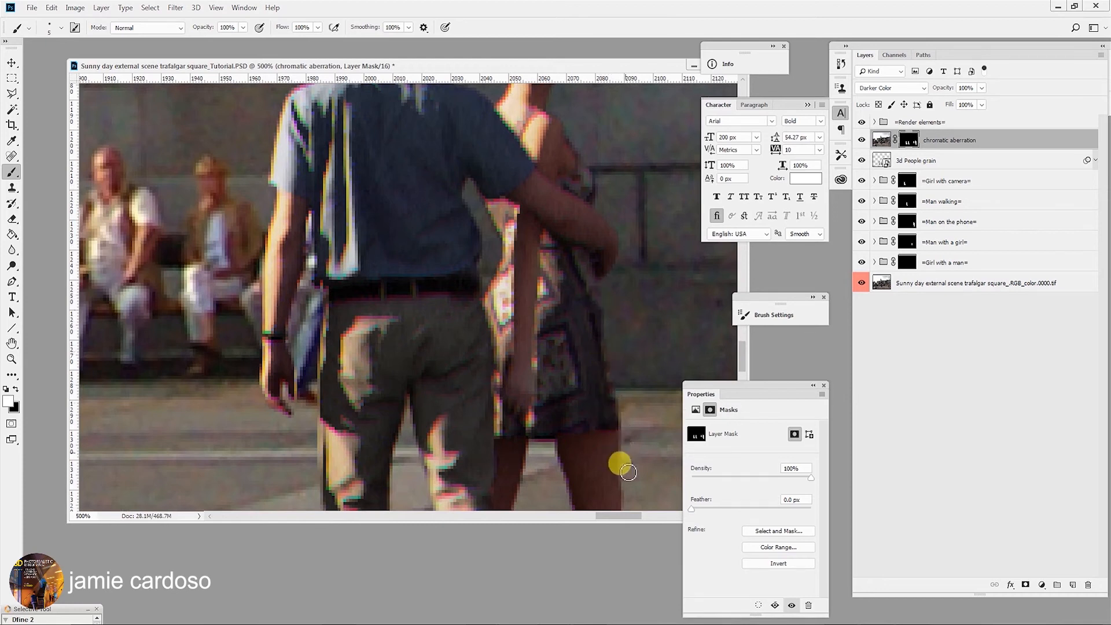
pyautogui.moveTo(538, 420); pyautogui.dragTo(470, 182)
pyautogui.hotkey('ctrl', 'r')
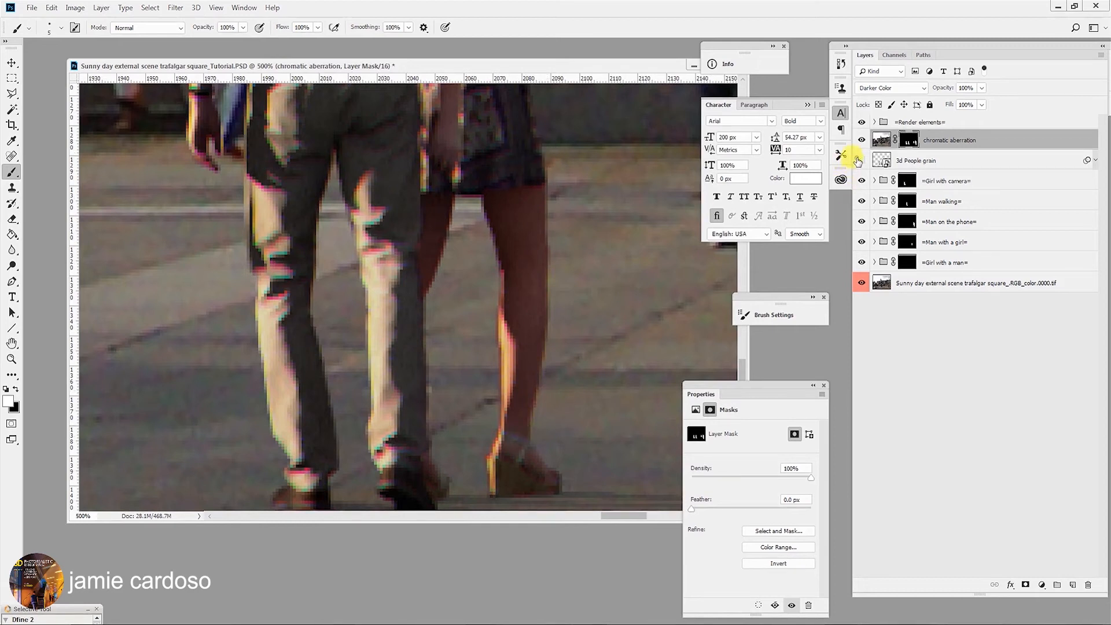
# - Reduce the opacity of the chromatic aberration layer to 58%
pyautogui.click(950, 159)
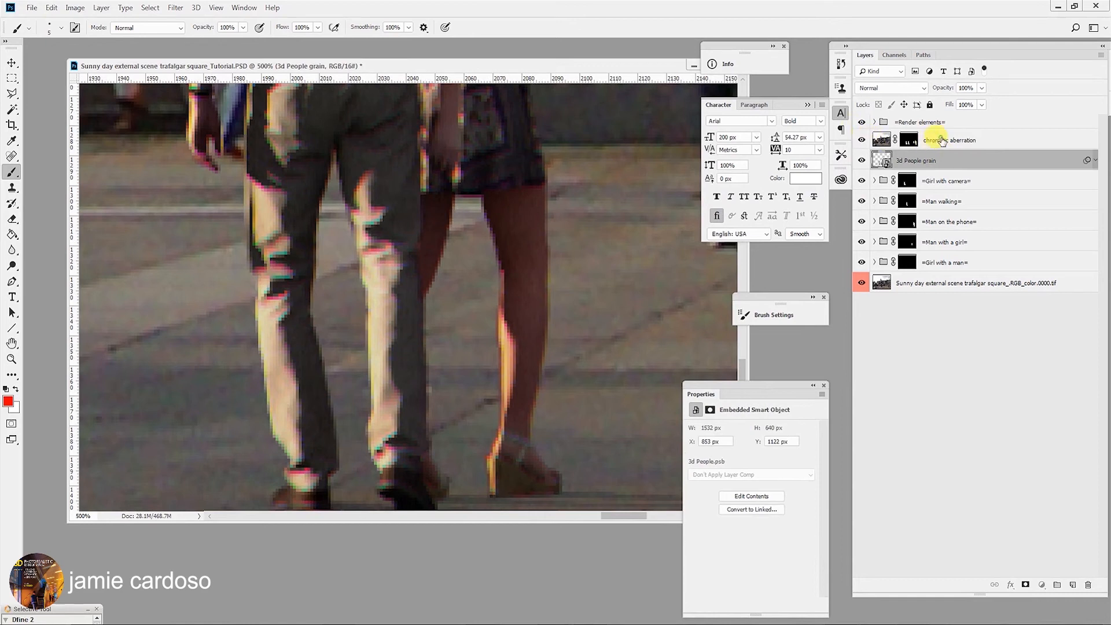
pyautogui.click(941, 140)
pyautogui.press('z')
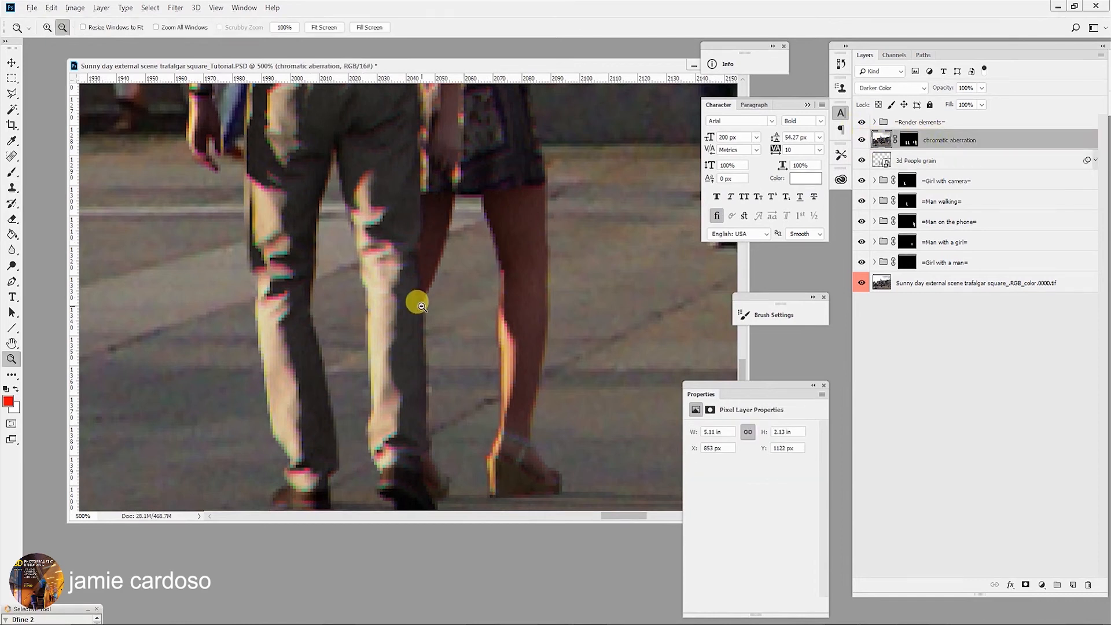
pyautogui.keyDown('alt'); pyautogui.click(418, 299); pyautogui.keyUp('alt')
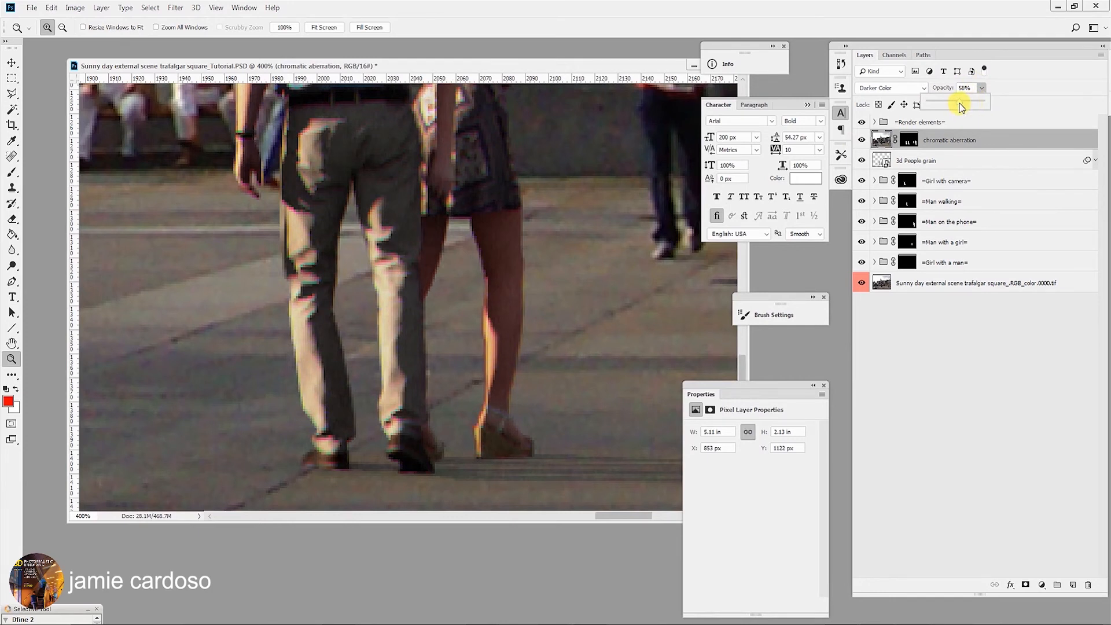
# - Examine the colour fringing on the couple and the man on the phone against the man in the striped sweater, near and far
pyautogui.keyDown('alt'); pyautogui.click(438, 396); pyautogui.keyUp('alt')
pyautogui.keyDown('alt'); pyautogui.click(440, 400); pyautogui.keyUp('alt')
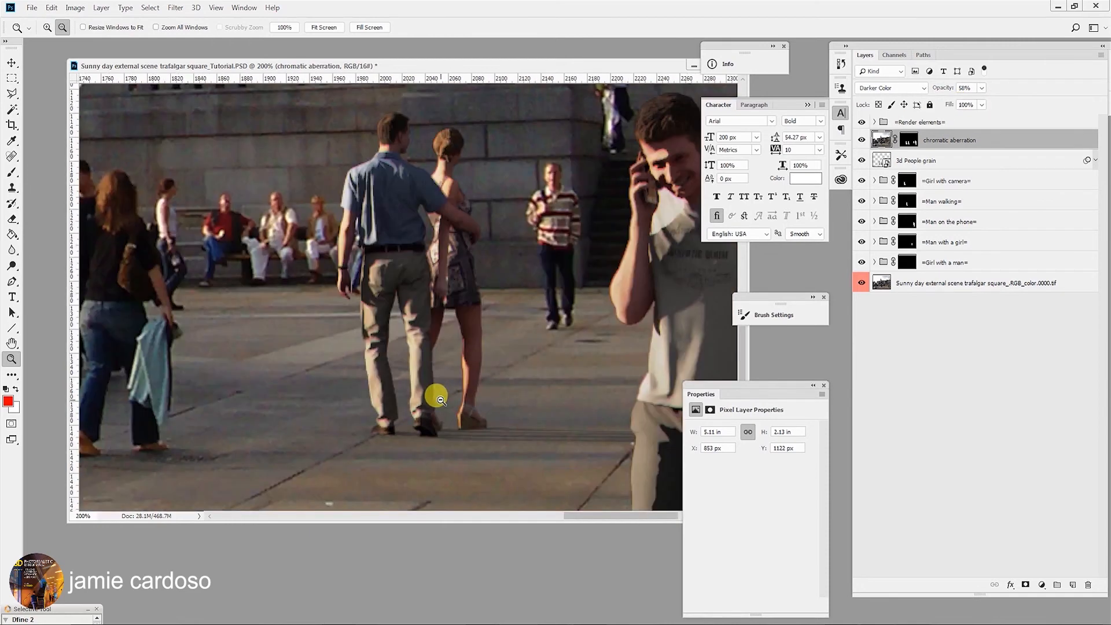
pyautogui.click(458, 139)
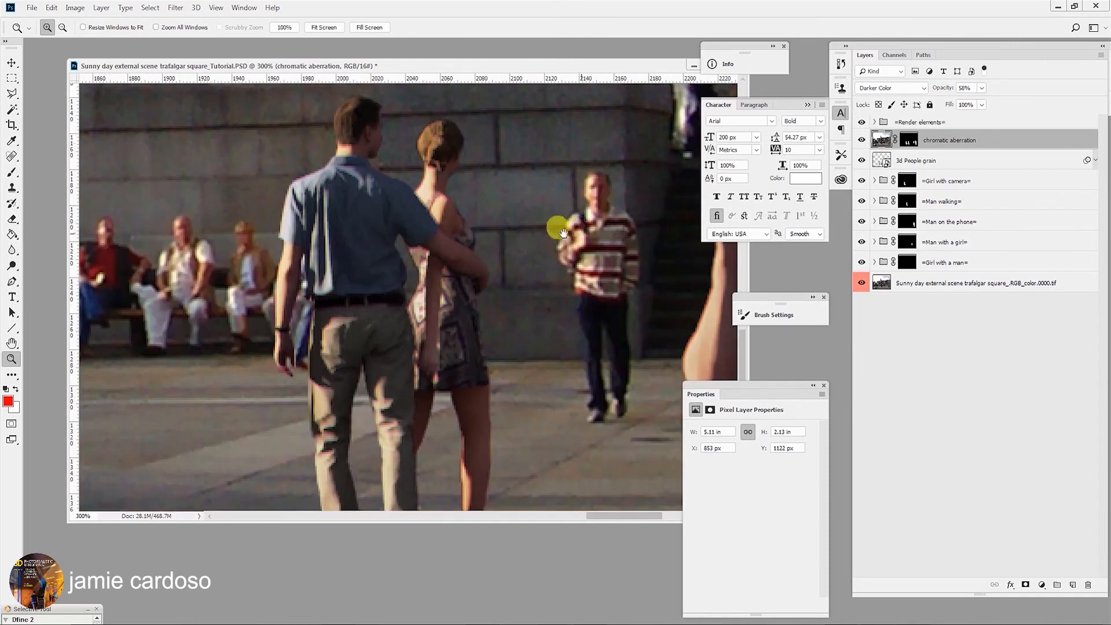
pyautogui.moveTo(578, 234); pyautogui.dragTo(346, 237)
pyautogui.click(193, 155)
pyautogui.click(200, 157)
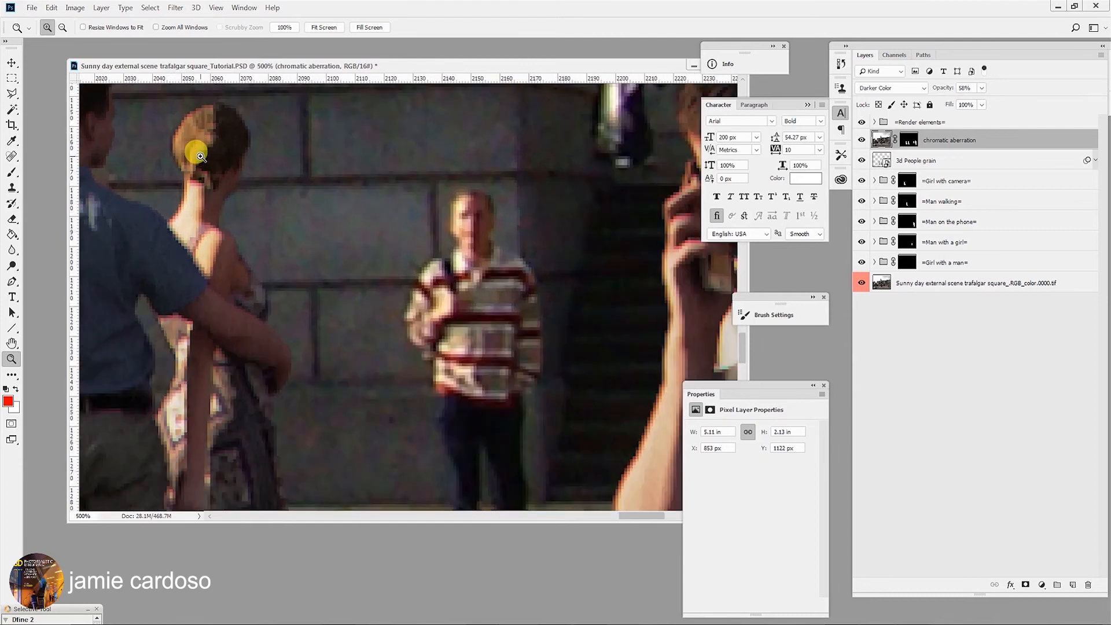
pyautogui.keyDown('alt'); pyautogui.click(379, 274); pyautogui.keyUp('alt')
pyautogui.keyDown('alt'); pyautogui.click(379, 274); pyautogui.keyUp('alt')
pyautogui.keyDown('alt'); pyautogui.click(379, 274); pyautogui.keyUp('alt')
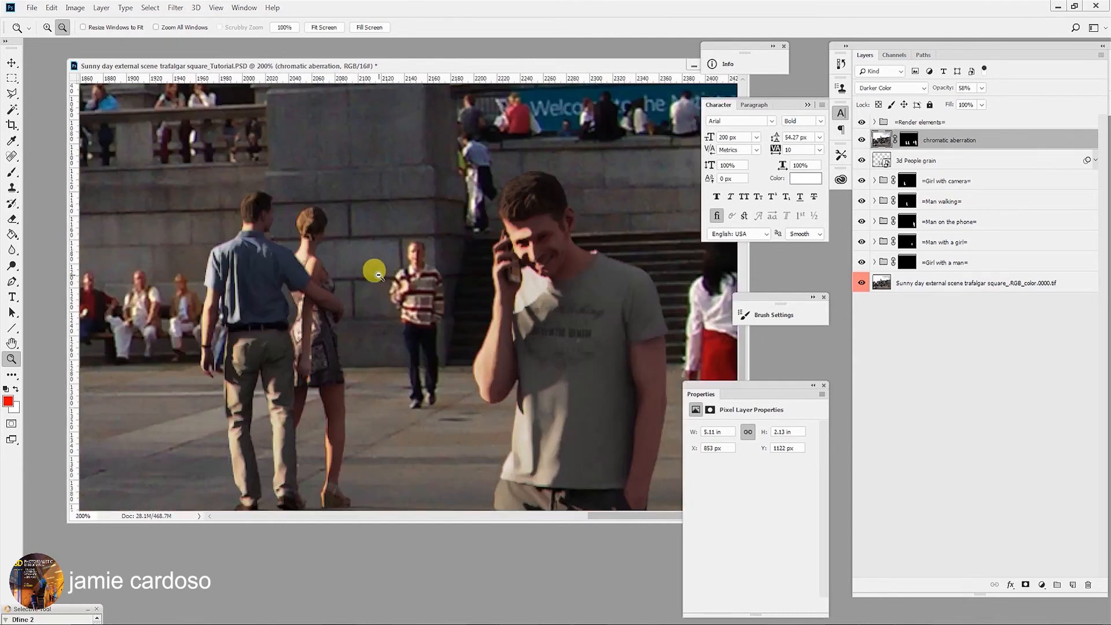
# - Paint white on the chromatic aberration layer mask with a 15 px brush along the bare arm of the man on the phone
pyautogui.moveTo(192, 280); pyautogui.dragTo(192, 203)
pyautogui.moveTo(439, 202); pyautogui.dragTo(250, 292)
pyautogui.click(408, 216)
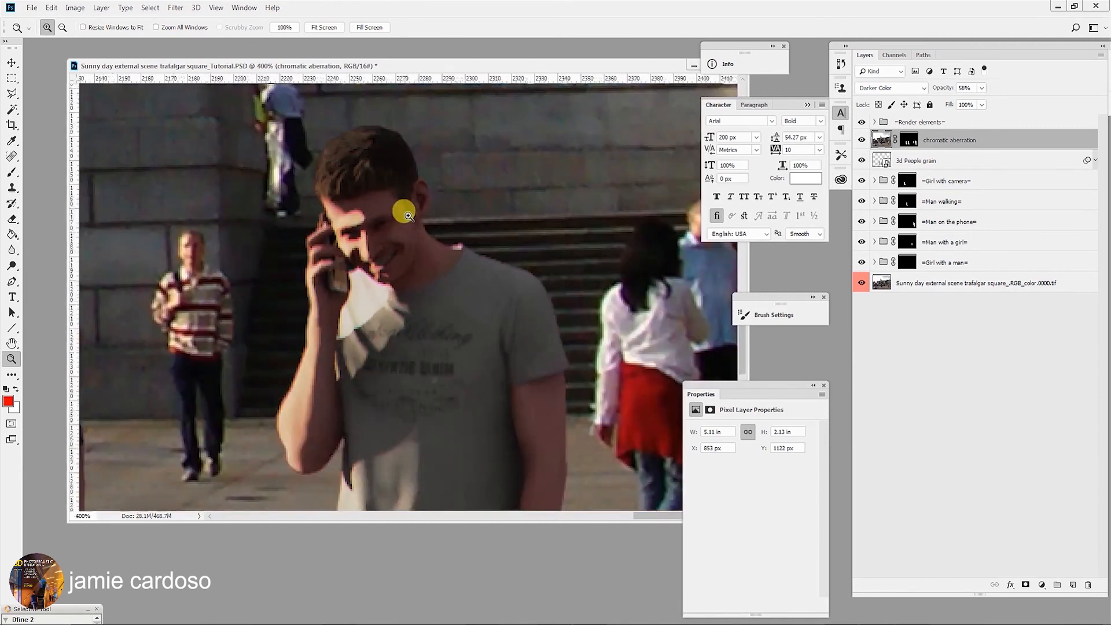
pyautogui.click(407, 216)
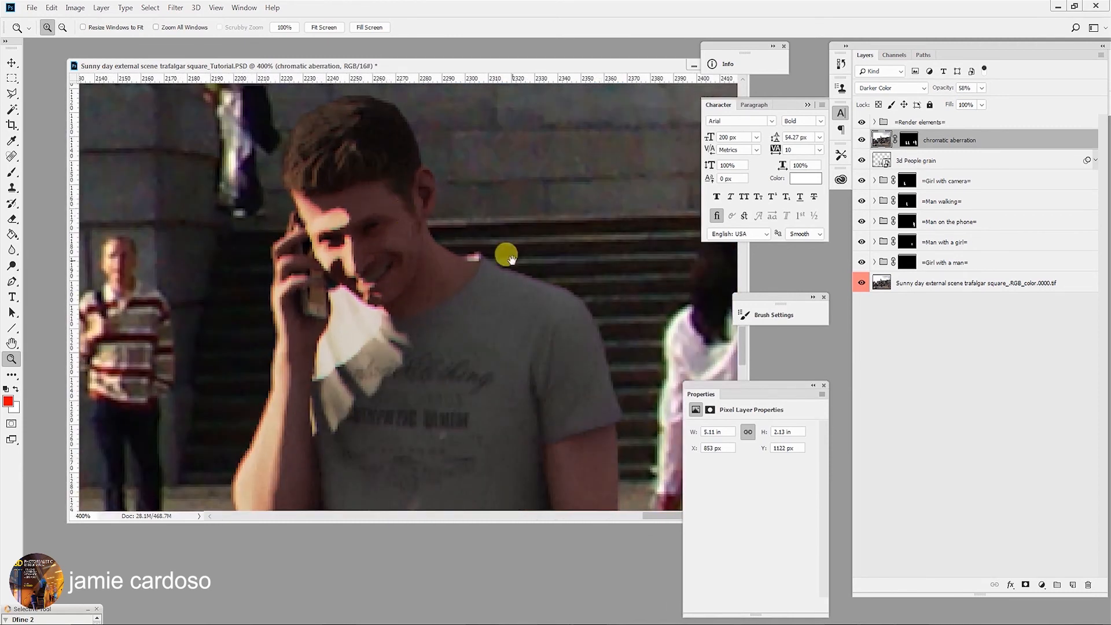
pyautogui.moveTo(508, 257); pyautogui.dragTo(387, 139)
pyautogui.moveTo(426, 212); pyautogui.dragTo(345, 266)
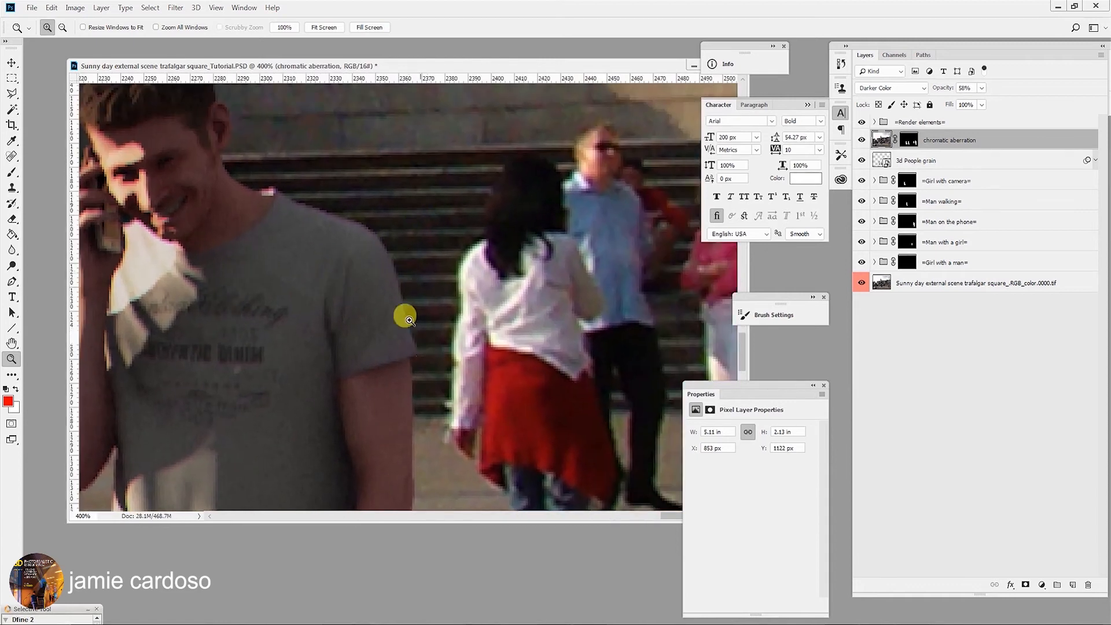
pyautogui.moveTo(444, 389); pyautogui.dragTo(441, 222)
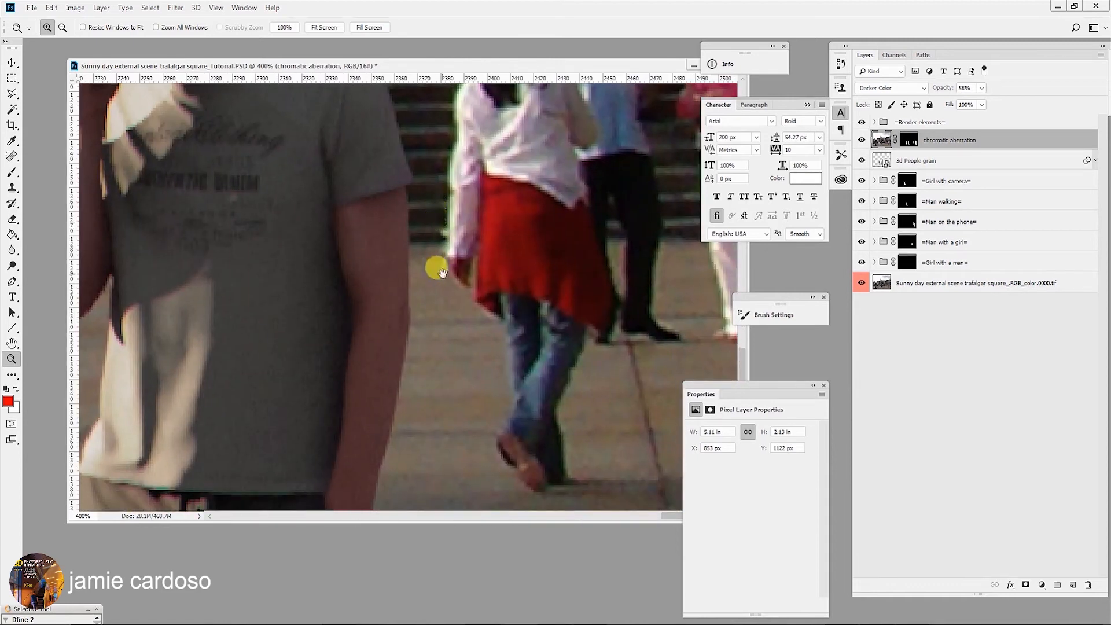
pyautogui.click(910, 141)
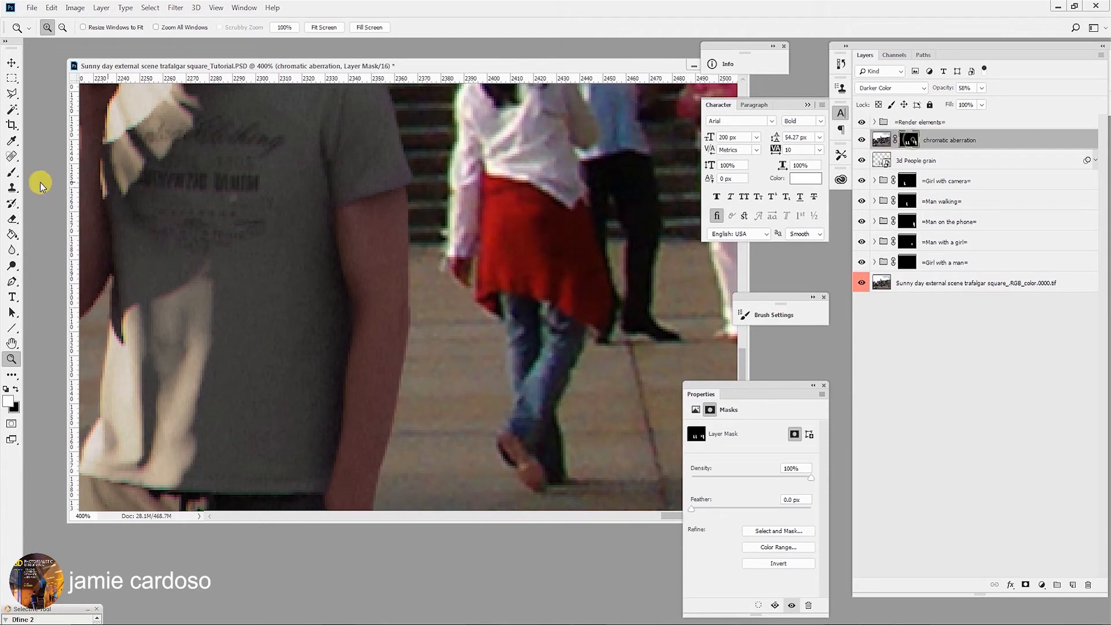
pyautogui.click(11, 173)
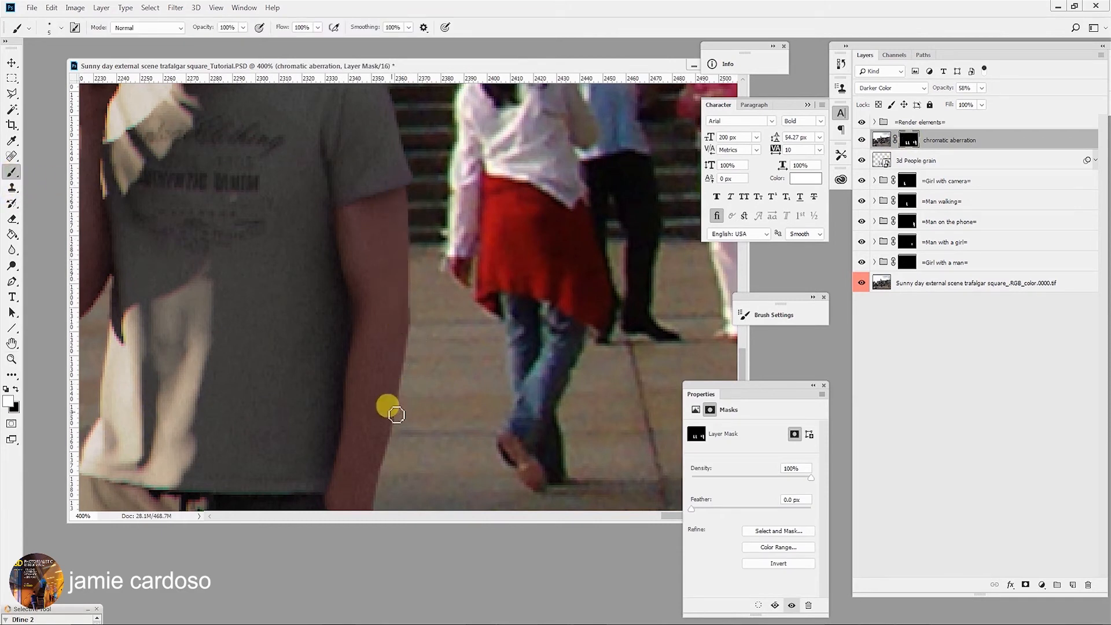
pyautogui.press(']')
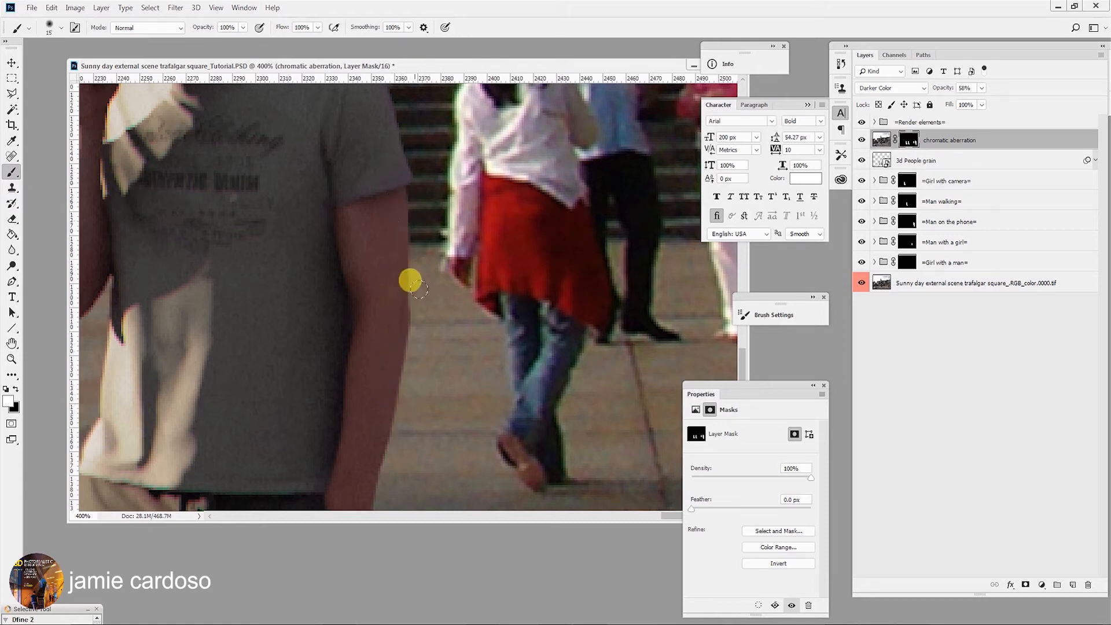
pyautogui.moveTo(397, 409); pyautogui.dragTo(424, 224)
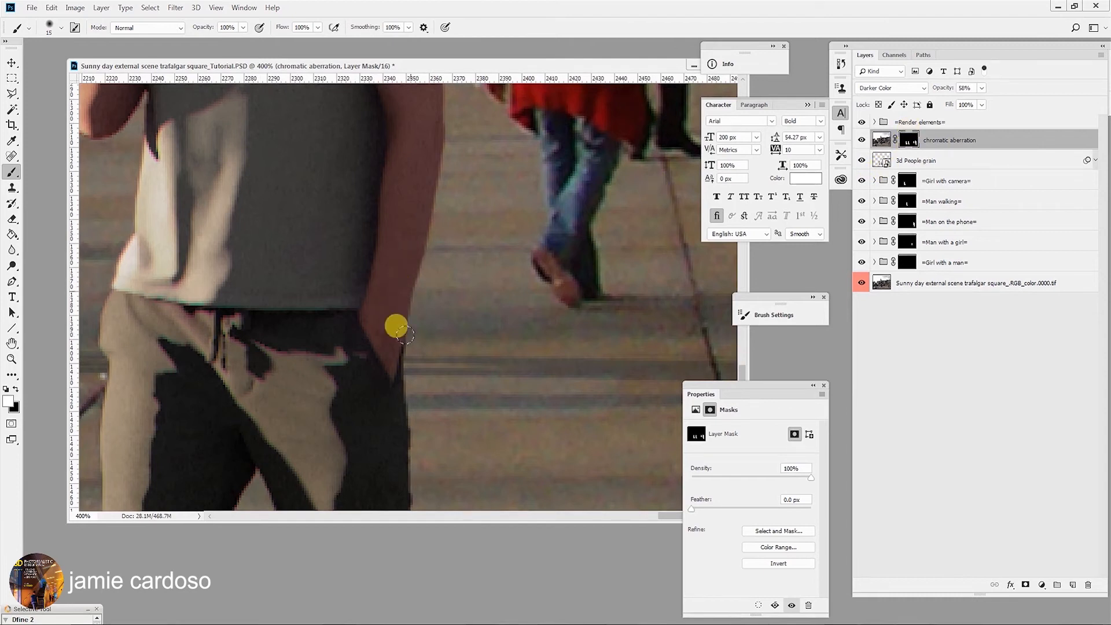
# - Paint the chromatic aberration mask along both trouser legs of the man on the phone, down to his shoes
pyautogui.moveTo(457, 382); pyautogui.dragTo(432, 179)
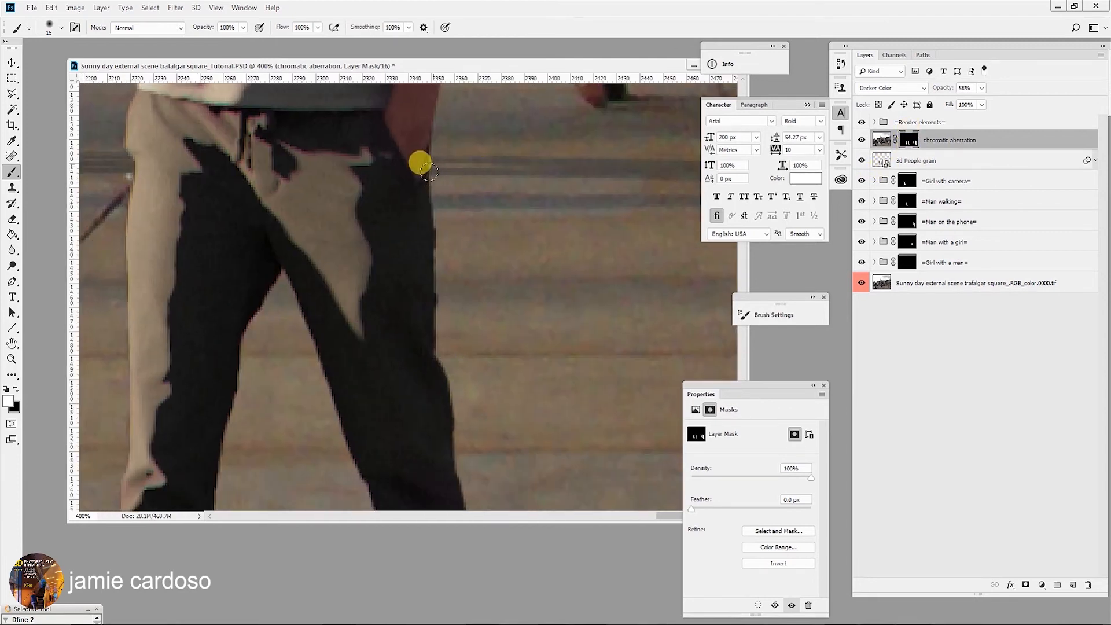
pyautogui.moveTo(470, 455); pyautogui.dragTo(438, 203)
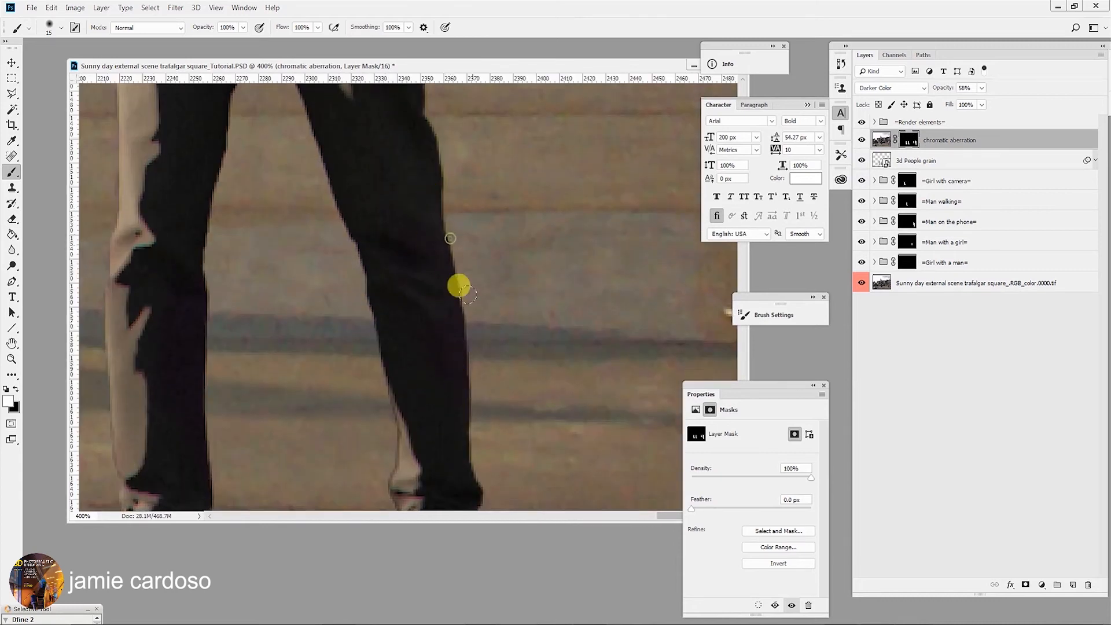
pyautogui.moveTo(469, 451)
pyautogui.mouseDown()
pyautogui.moveTo(499, 342)
pyautogui.moveTo(497, 233)
pyautogui.mouseUp()
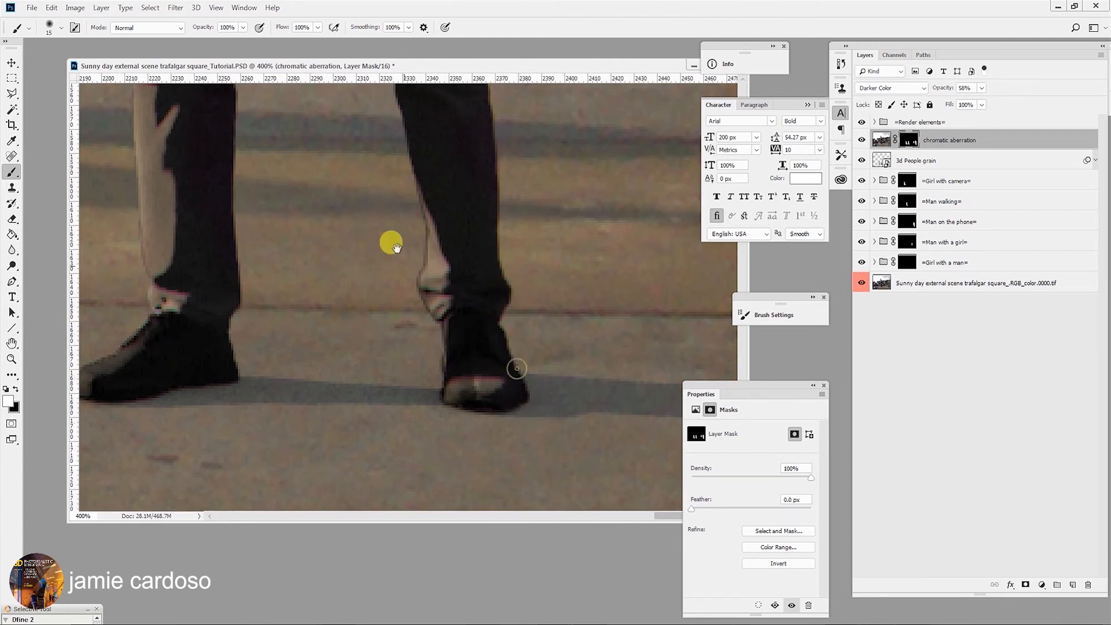
pyautogui.moveTo(401, 273); pyautogui.dragTo(436, 426)
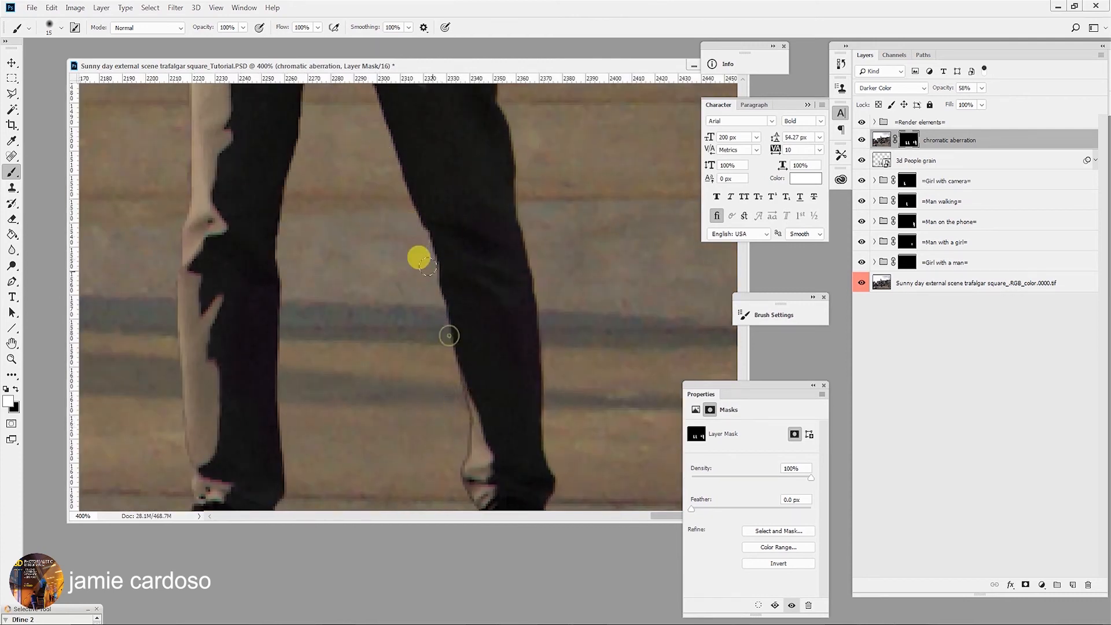
pyautogui.moveTo(375, 149); pyautogui.dragTo(414, 373)
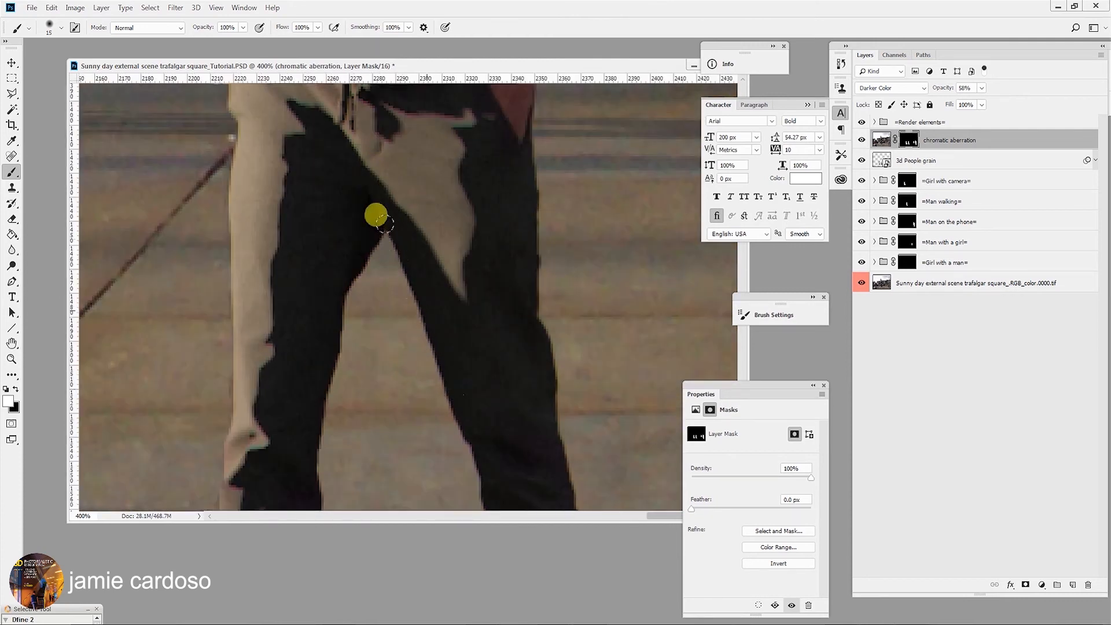
pyautogui.moveTo(347, 402); pyautogui.dragTo(436, 228)
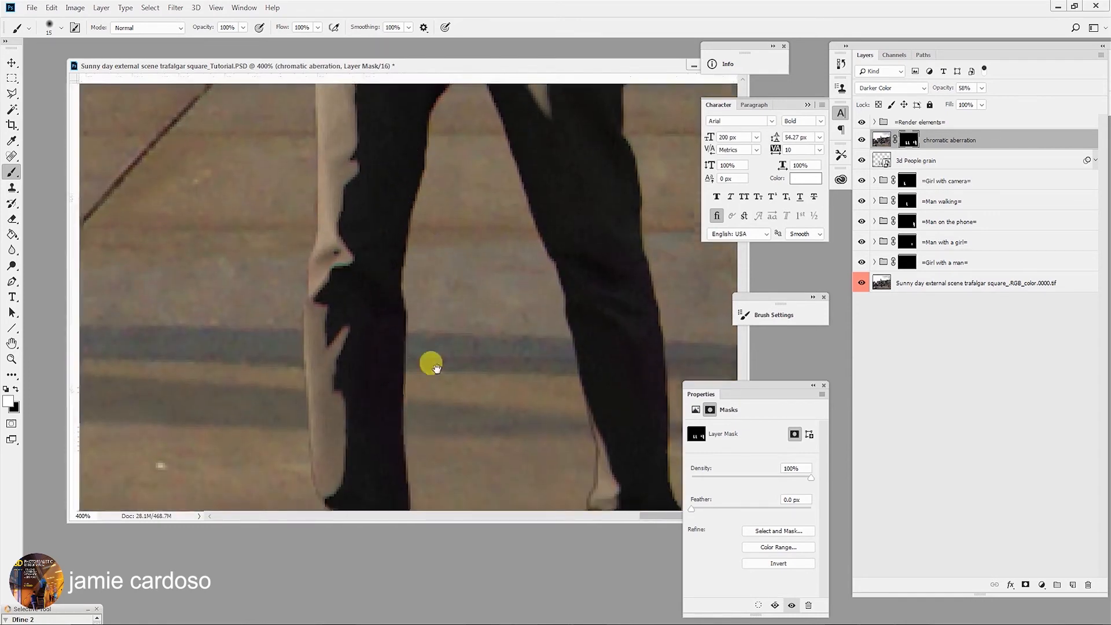
pyautogui.moveTo(429, 434); pyautogui.dragTo(431, 250)
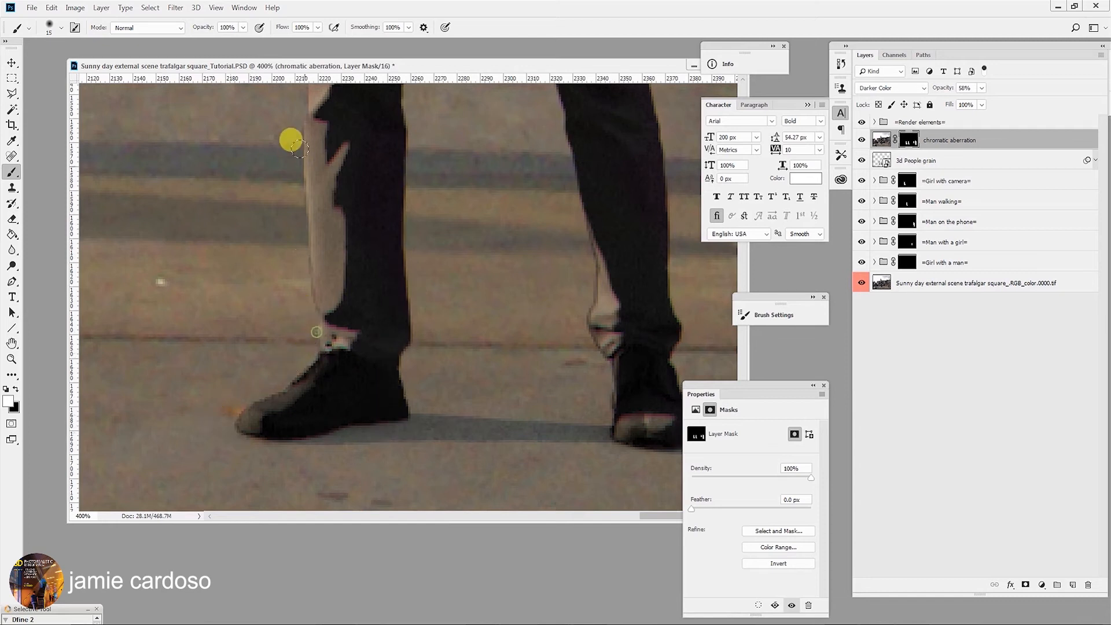
# - Brush the chromatic aberration mask up the sunlit side of the man on the phone, from trousers past the raised elbow to his head
pyautogui.moveTo(297, 156); pyautogui.dragTo(315, 418)
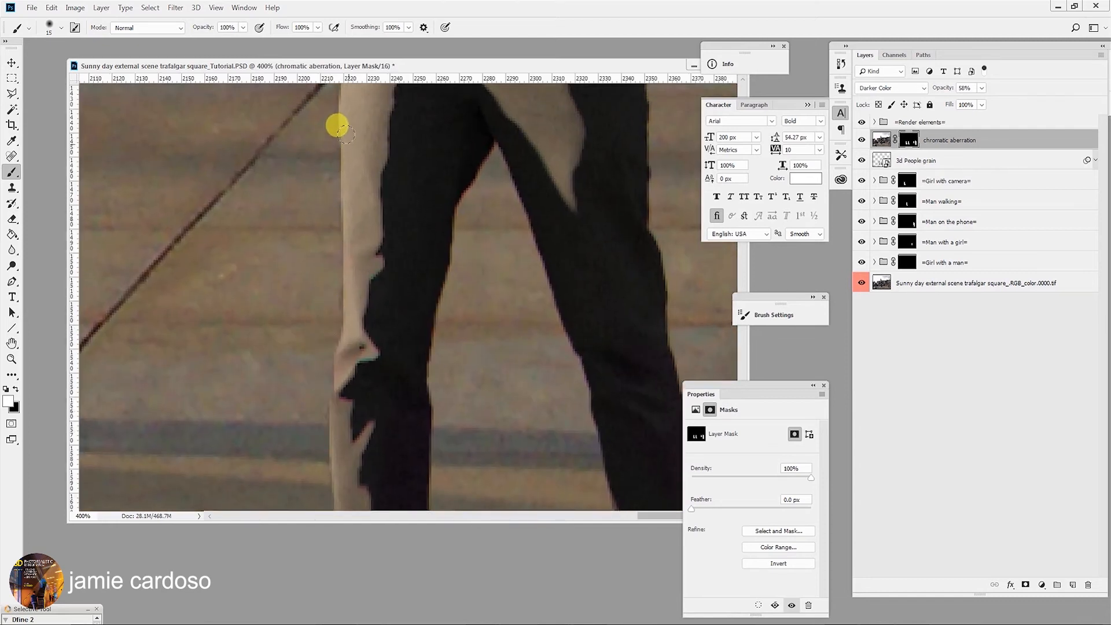
pyautogui.moveTo(330, 194); pyautogui.dragTo(344, 448)
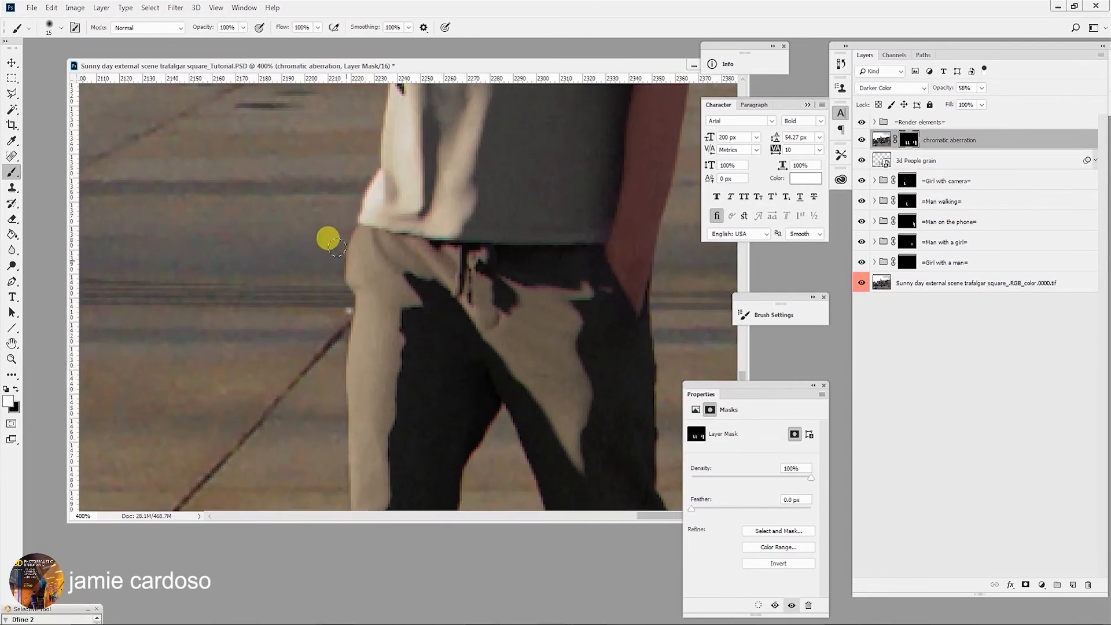
pyautogui.moveTo(414, 165); pyautogui.dragTo(409, 431)
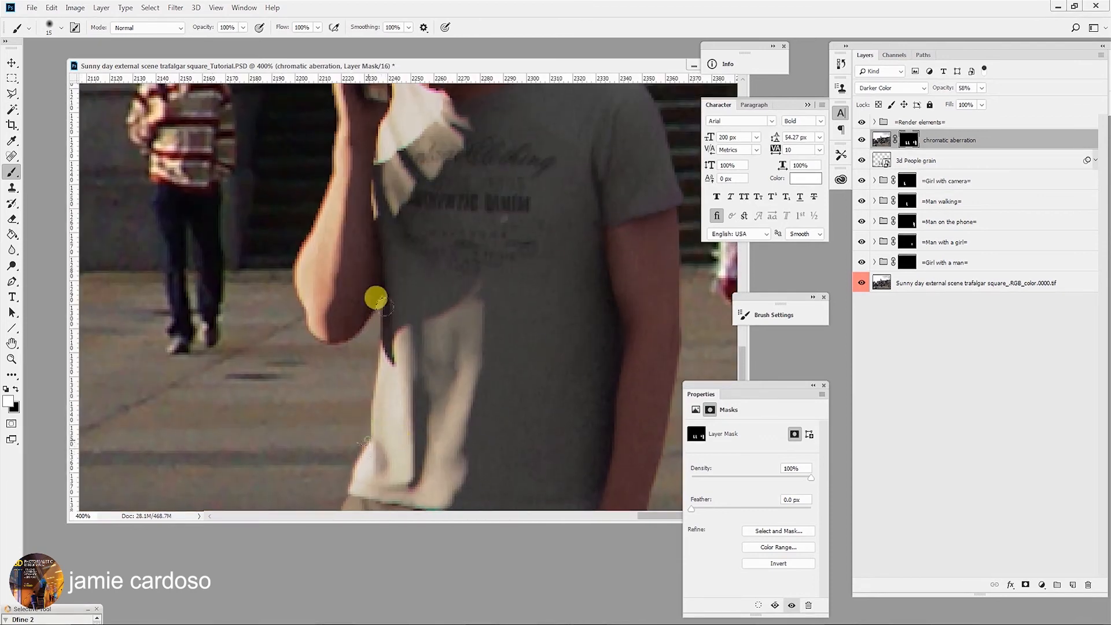
pyautogui.moveTo(315, 253); pyautogui.dragTo(323, 491)
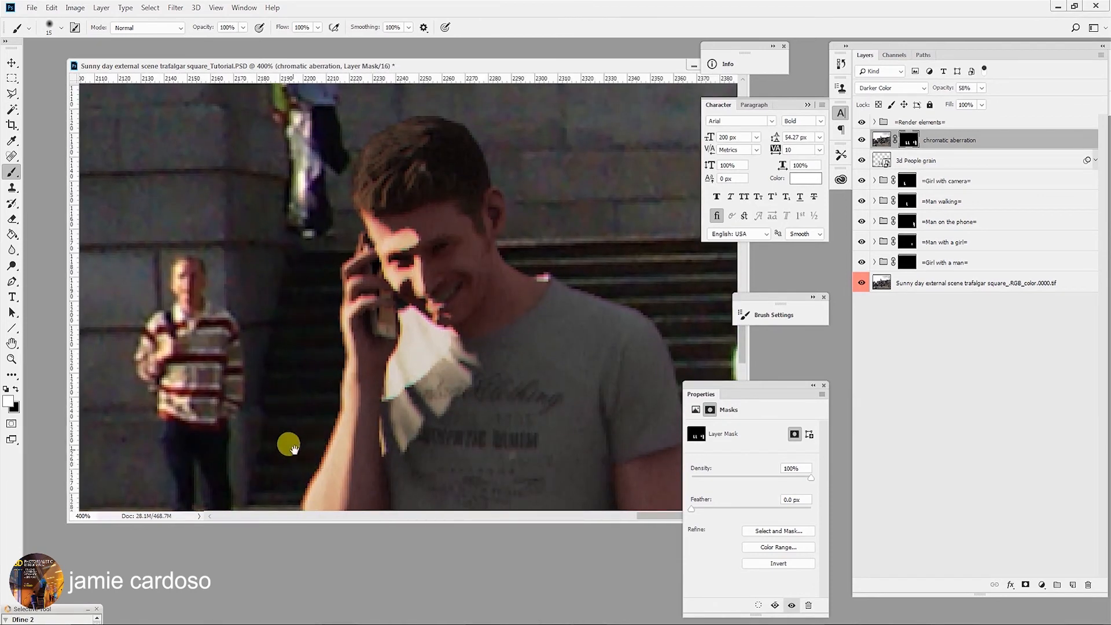
pyautogui.moveTo(355, 230); pyautogui.dragTo(436, 314)
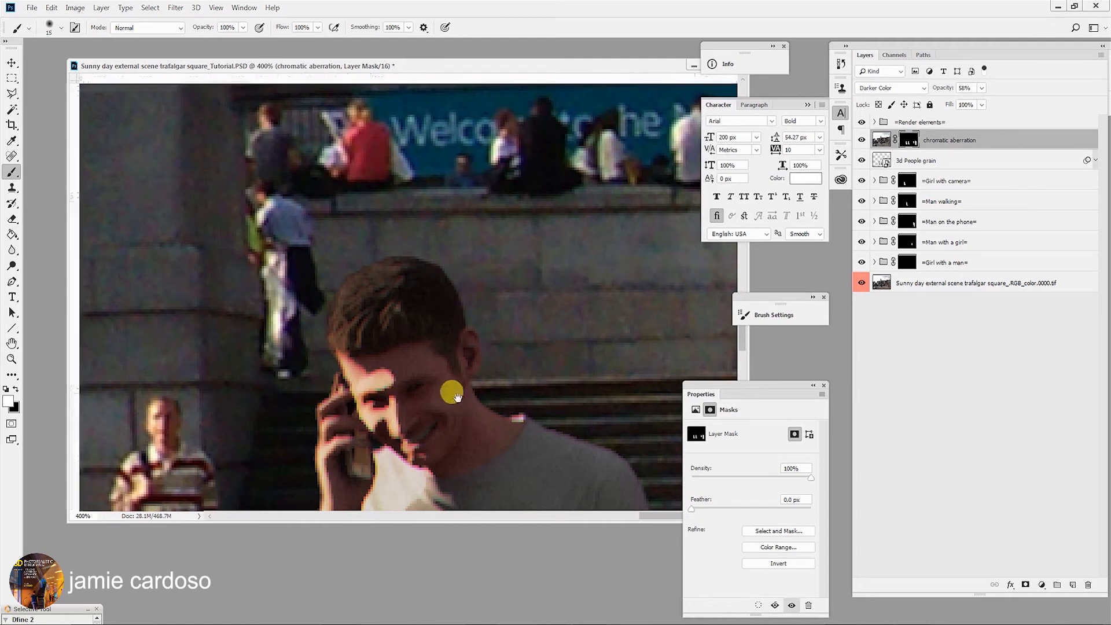
# - Compare the edge fringing on the man on the phone with that on the couple, from their feet up to their shoulders
pyautogui.moveTo(452, 390); pyautogui.dragTo(240, 202)
pyautogui.moveTo(322, 335); pyautogui.dragTo(307, 199)
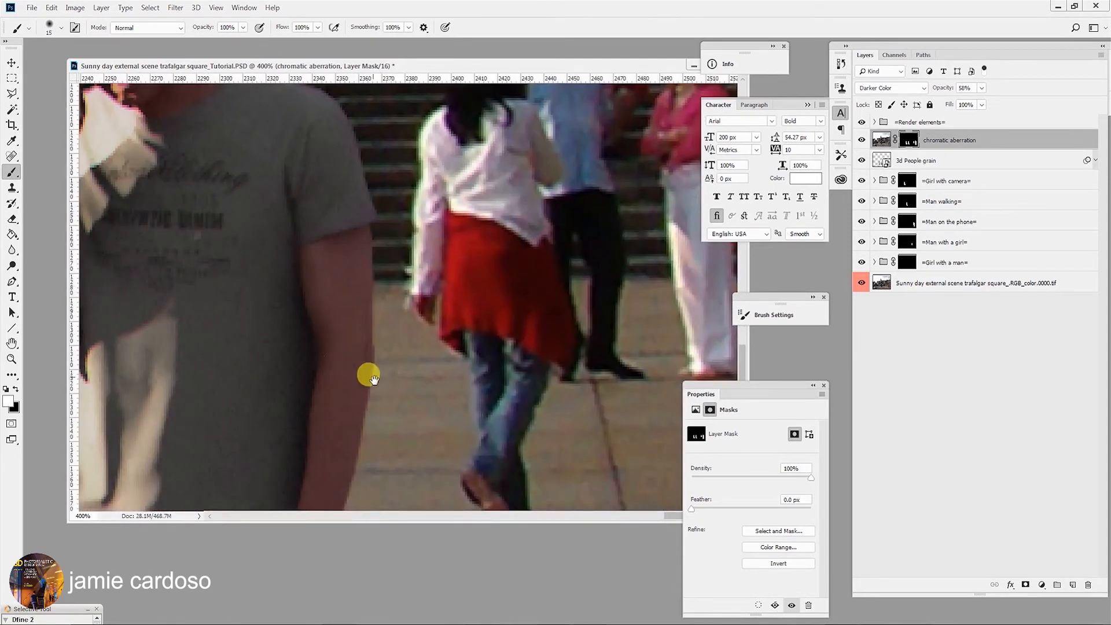
pyautogui.moveTo(438, 371); pyautogui.dragTo(504, 364)
pyautogui.moveTo(414, 410); pyautogui.dragTo(523, 364)
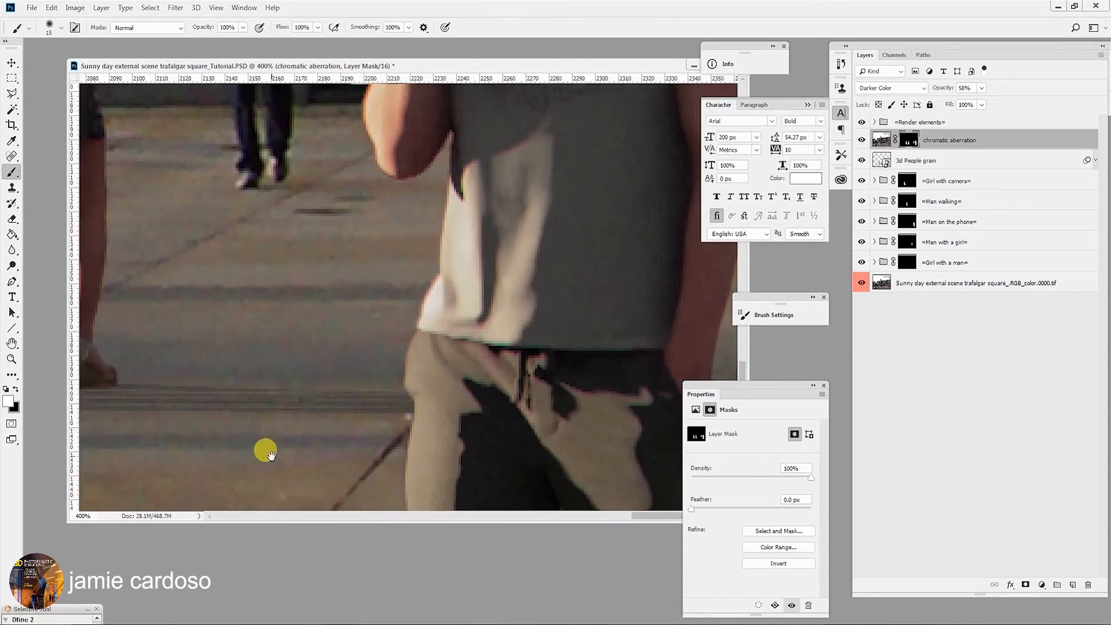
pyautogui.moveTo(271, 455); pyautogui.dragTo(629, 407)
pyautogui.moveTo(275, 434)
pyautogui.mouseDown()
pyautogui.moveTo(501, 496)
pyautogui.moveTo(501, 446)
pyautogui.mouseUp()
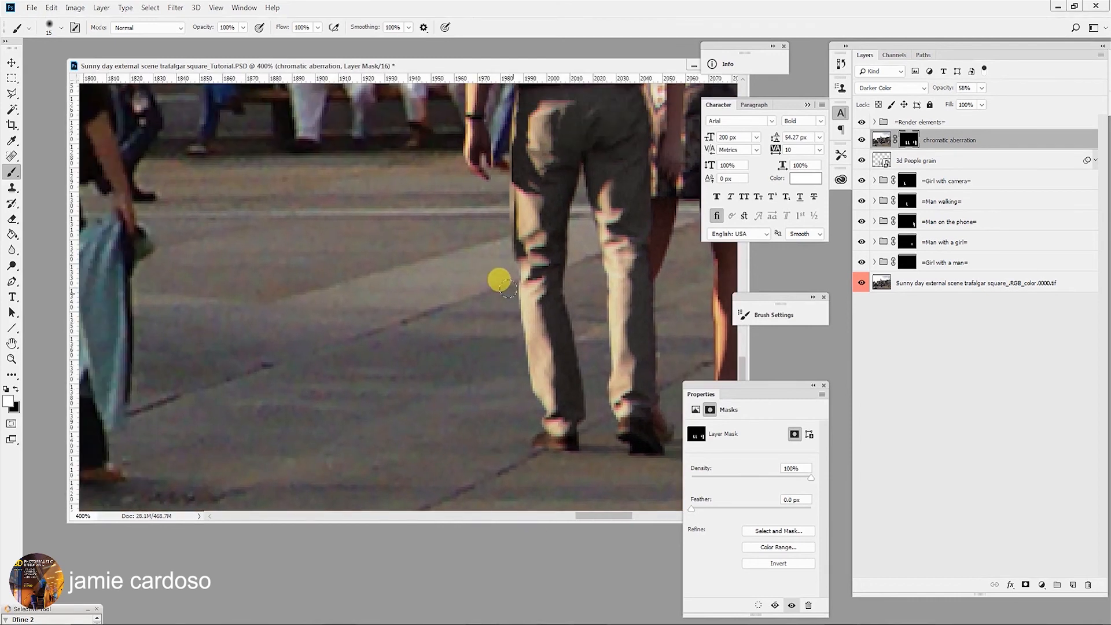
pyautogui.moveTo(501, 311)
pyautogui.mouseDown()
pyautogui.moveTo(531, 423)
pyautogui.moveTo(492, 182)
pyautogui.moveTo(524, 182)
pyautogui.moveTo(555, 200)
pyautogui.moveTo(567, 322)
pyautogui.moveTo(597, 374)
pyautogui.mouseUp()
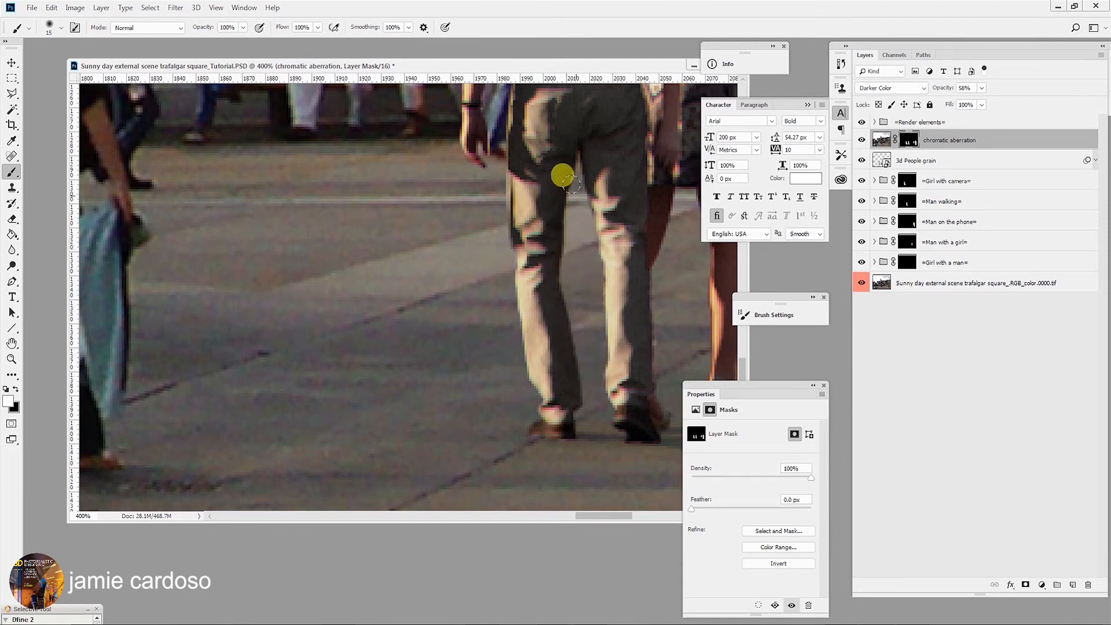
pyautogui.moveTo(558, 149); pyautogui.dragTo(433, 469)
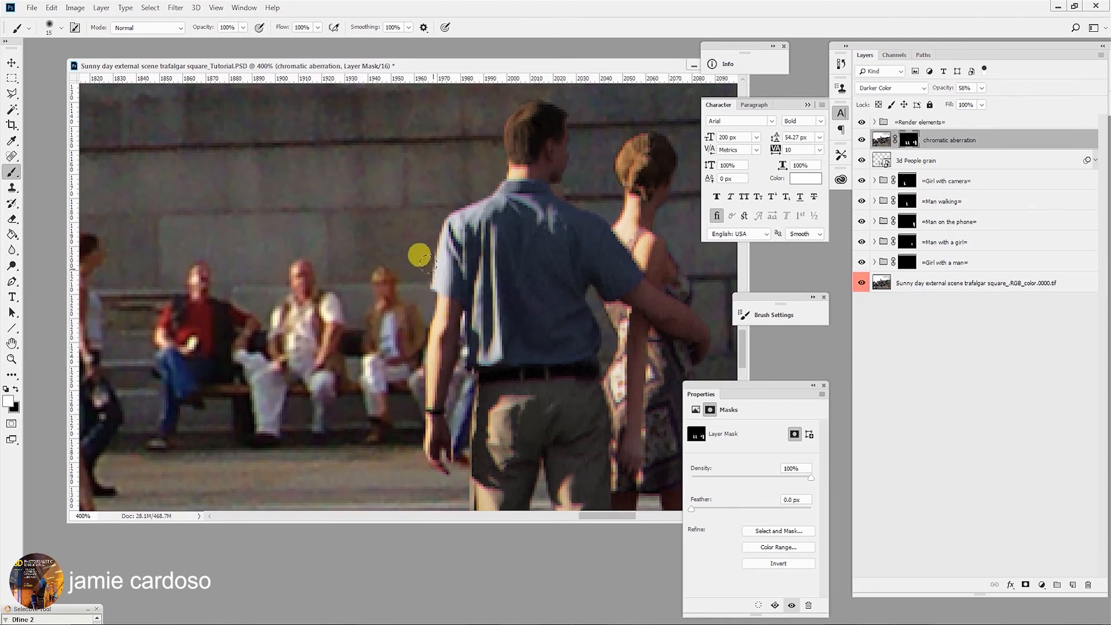
# - Paint the chromatic aberration mask around the walking man's black sweater, shoulders and head beside the fountain
pyautogui.moveTo(410, 310); pyautogui.dragTo(735, 361)
pyautogui.moveTo(243, 362); pyautogui.dragTo(523, 332)
pyautogui.moveTo(478, 301); pyautogui.dragTo(422, 427)
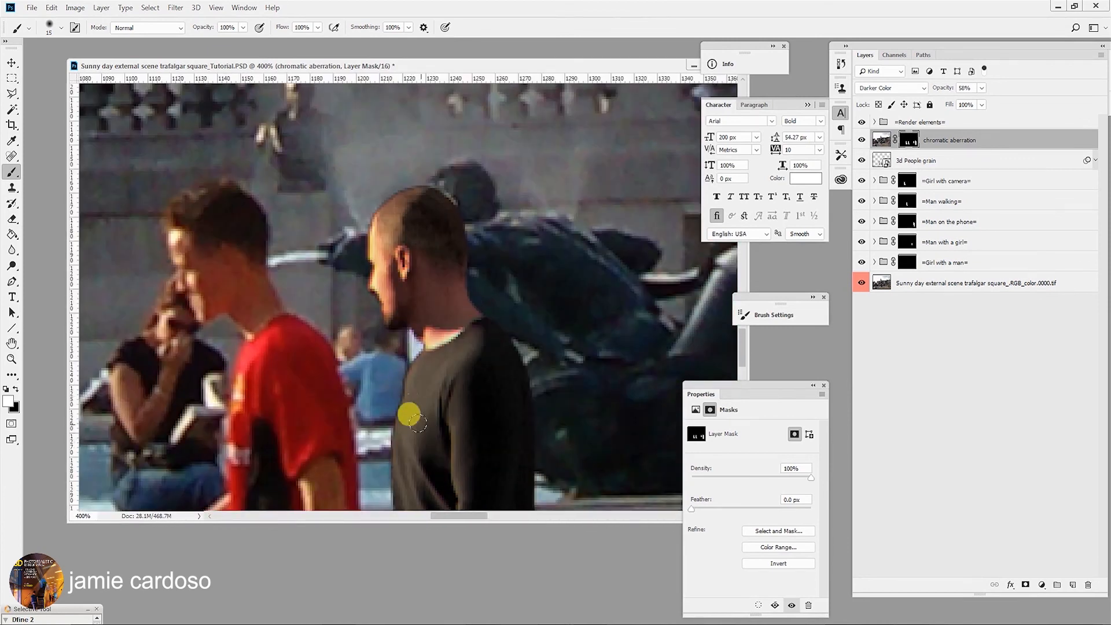
pyautogui.moveTo(443, 428); pyautogui.dragTo(463, 185)
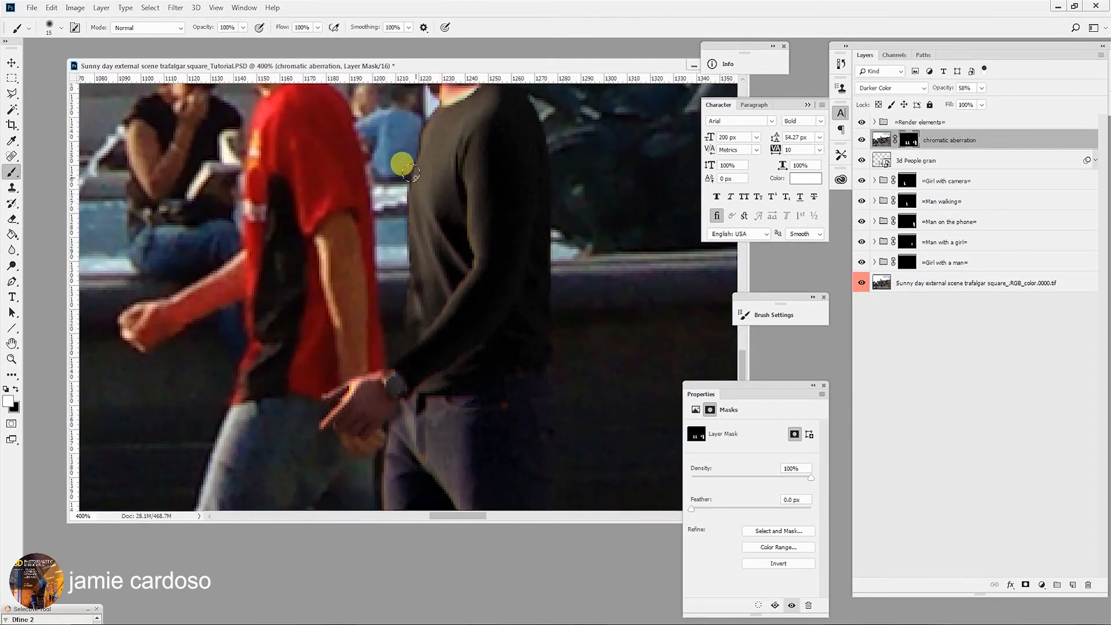
pyautogui.moveTo(486, 231)
pyautogui.mouseDown()
pyautogui.moveTo(341, 370)
pyautogui.moveTo(355, 371)
pyautogui.moveTo(361, 212)
pyautogui.moveTo(390, 231)
pyautogui.moveTo(410, 322)
pyautogui.mouseUp()
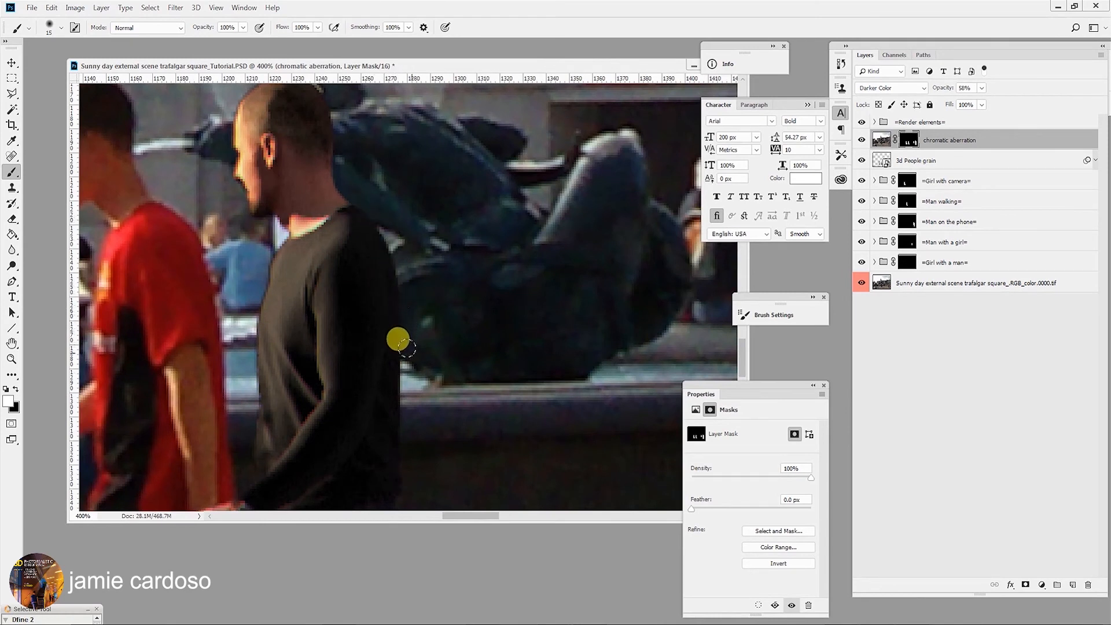
pyautogui.moveTo(308, 215); pyautogui.dragTo(321, 308)
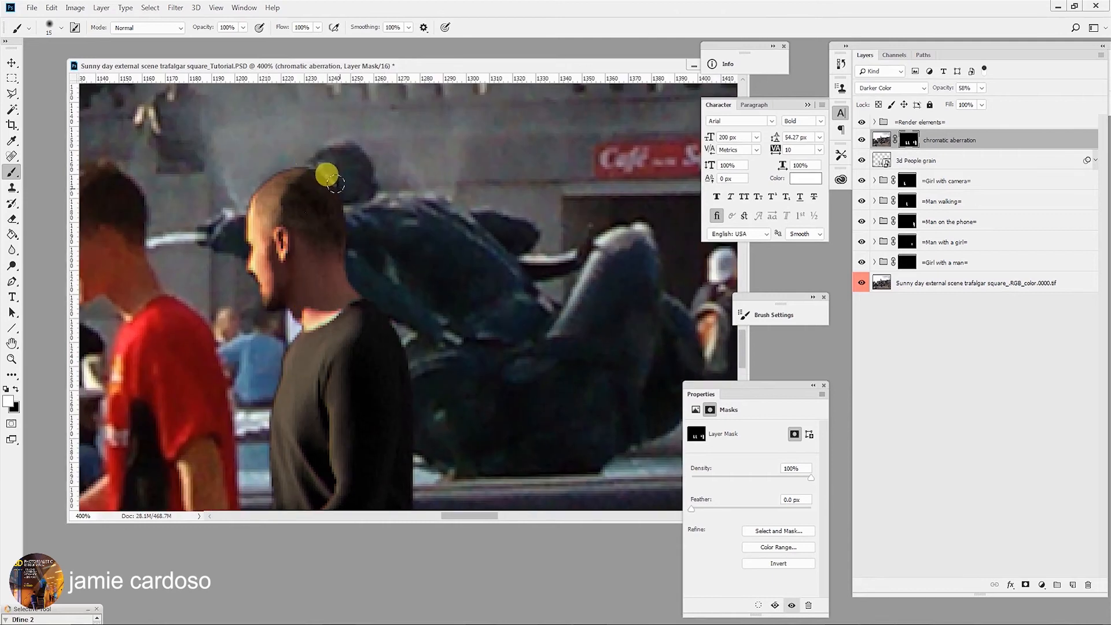
pyautogui.moveTo(309, 167); pyautogui.dragTo(266, 173)
pyautogui.moveTo(231, 219)
pyautogui.mouseDown()
pyautogui.moveTo(257, 313)
pyautogui.moveTo(287, 331)
pyautogui.moveTo(305, 376)
pyautogui.moveTo(419, 141)
pyautogui.moveTo(424, 414)
pyautogui.moveTo(397, 489)
pyautogui.moveTo(378, 350)
pyautogui.moveTo(350, 427)
pyautogui.mouseUp()
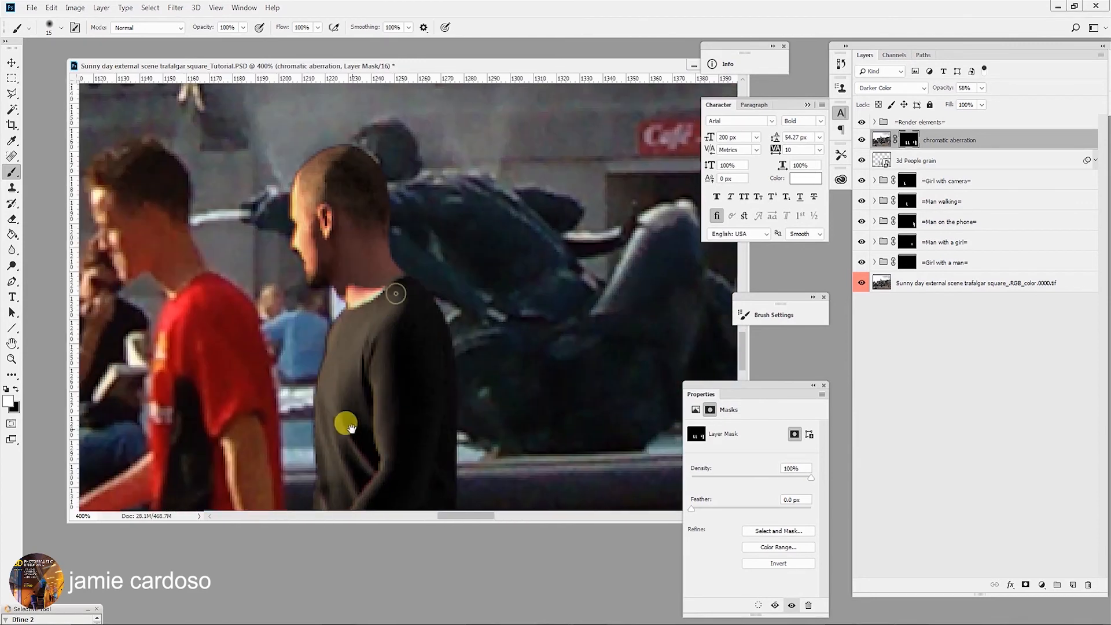
# - Paint white on the chromatic aberration mask along the back, arms and dress of the girl with the camera
pyautogui.press('z')
pyautogui.keyDown('alt'); pyautogui.click(347, 416); pyautogui.keyUp('alt')
pyautogui.keyDown('alt'); pyautogui.click(347, 418); pyautogui.keyUp('alt')
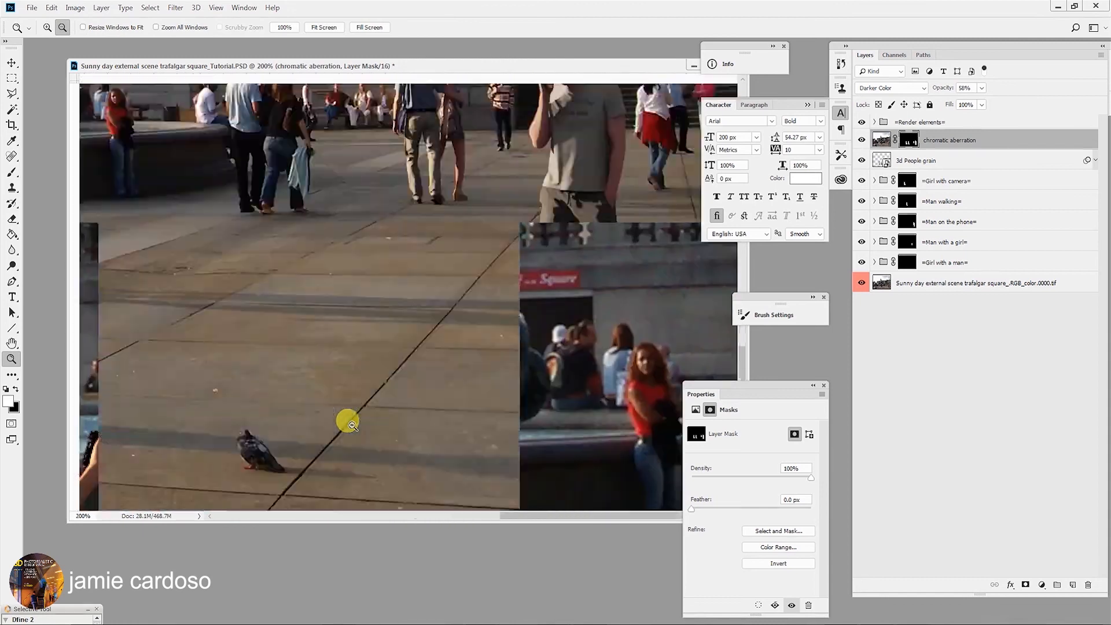
pyautogui.keyDown('alt'); pyautogui.click(348, 419); pyautogui.keyUp('alt')
pyautogui.keyDown('alt'); pyautogui.click(264, 371); pyautogui.keyUp('alt')
pyautogui.click(264, 371)
pyautogui.click(265, 371)
pyautogui.click(265, 373)
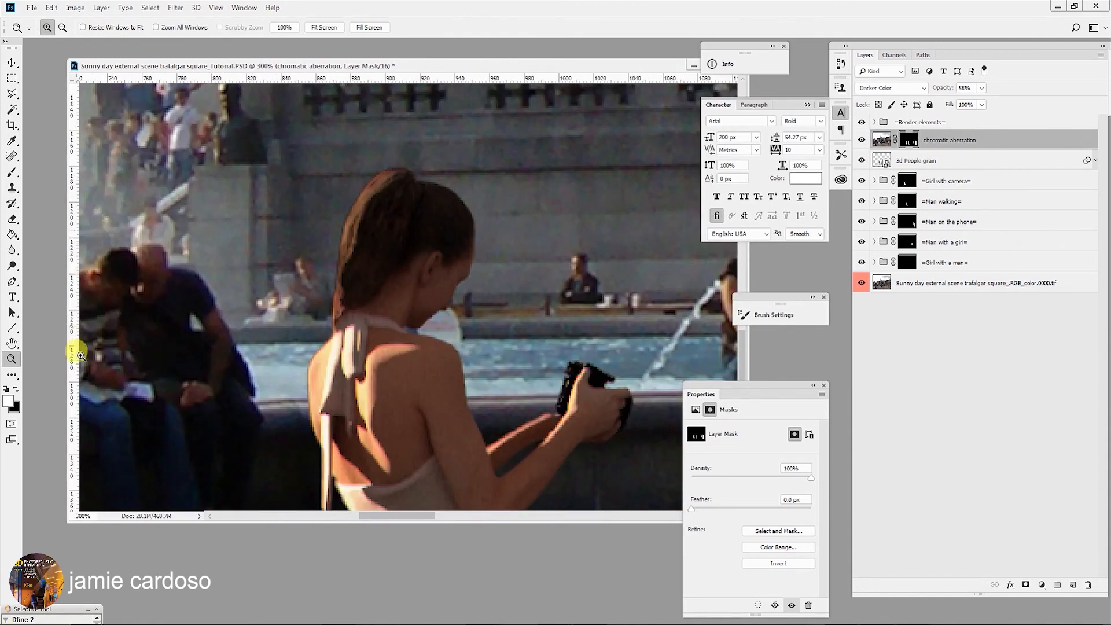
pyautogui.click(11, 172)
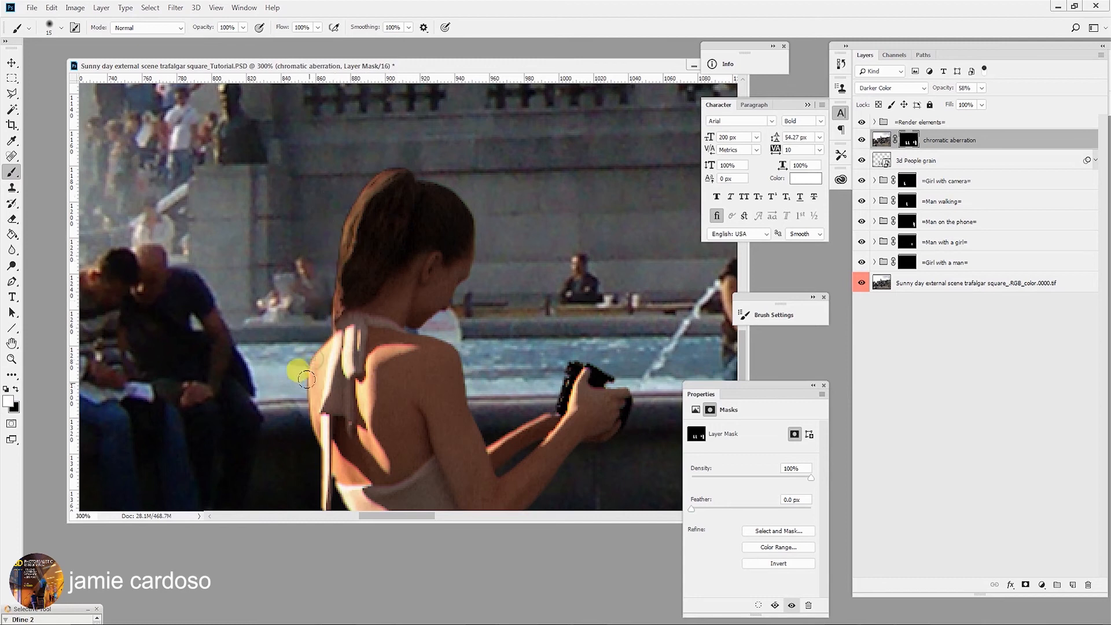
pyautogui.moveTo(458, 392); pyautogui.dragTo(399, 295)
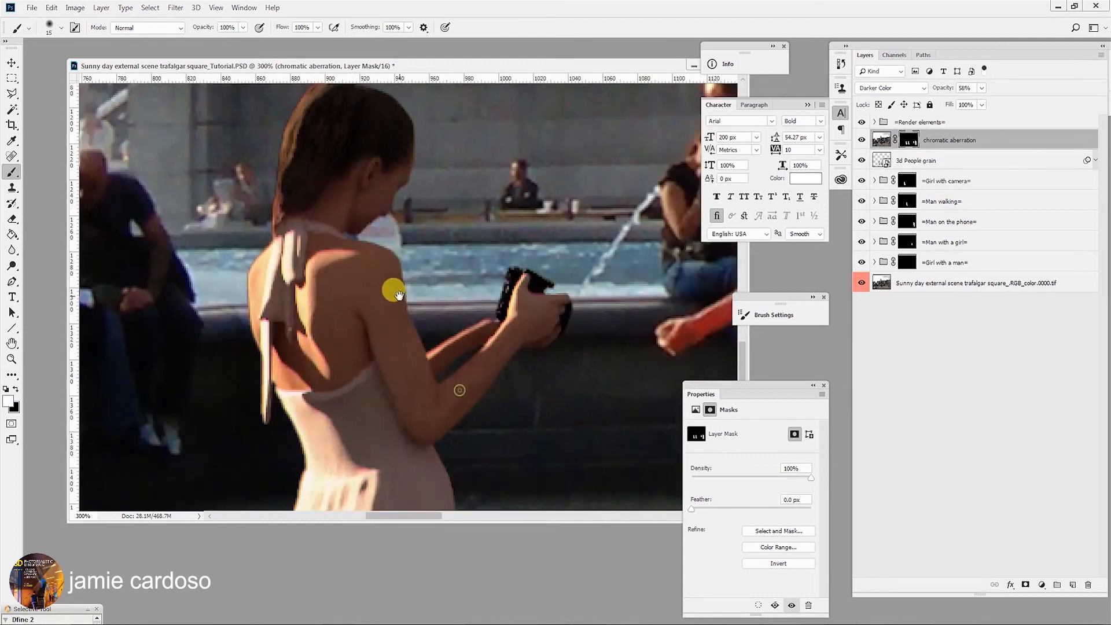
pyautogui.moveTo(366, 242)
pyautogui.mouseDown()
pyautogui.moveTo(391, 264)
pyautogui.moveTo(429, 367)
pyautogui.moveTo(458, 335)
pyautogui.moveTo(466, 355)
pyautogui.moveTo(429, 381)
pyautogui.moveTo(449, 384)
pyautogui.moveTo(542, 350)
pyautogui.moveTo(539, 341)
pyautogui.moveTo(500, 366)
pyautogui.moveTo(430, 454)
pyautogui.moveTo(522, 342)
pyautogui.moveTo(535, 335)
pyautogui.moveTo(536, 350)
pyautogui.moveTo(561, 331)
pyautogui.moveTo(573, 303)
pyautogui.moveTo(498, 255)
pyautogui.mouseUp()
pyautogui.moveTo(566, 350)
pyautogui.mouseDown()
pyautogui.moveTo(508, 292)
pyautogui.moveTo(502, 167)
pyautogui.moveTo(426, 469)
pyautogui.moveTo(459, 241)
pyautogui.moveTo(444, 241)
pyautogui.moveTo(425, 208)
pyautogui.moveTo(456, 358)
pyautogui.moveTo(445, 312)
pyautogui.moveTo(451, 407)
pyautogui.moveTo(390, 448)
pyautogui.moveTo(422, 431)
pyautogui.moveTo(373, 429)
pyautogui.mouseUp()
pyautogui.moveTo(399, 405)
pyautogui.mouseDown()
pyautogui.moveTo(478, 356)
pyautogui.moveTo(449, 441)
pyautogui.moveTo(503, 347)
pyautogui.moveTo(524, 360)
pyautogui.moveTo(529, 434)
pyautogui.moveTo(509, 224)
pyautogui.moveTo(496, 382)
pyautogui.moveTo(547, 403)
pyautogui.moveTo(502, 418)
pyautogui.moveTo(449, 376)
pyautogui.moveTo(443, 162)
pyautogui.moveTo(363, 175)
pyautogui.moveTo(379, 279)
pyautogui.moveTo(372, 392)
pyautogui.moveTo(376, 380)
pyautogui.moveTo(369, 422)
pyautogui.moveTo(331, 437)
pyautogui.moveTo(305, 169)
pyautogui.moveTo(303, 449)
pyautogui.mouseUp()
pyautogui.moveTo(305, 353)
pyautogui.mouseDown()
pyautogui.moveTo(285, 442)
pyautogui.moveTo(330, 141)
pyautogui.moveTo(324, 460)
pyautogui.moveTo(331, 369)
pyautogui.moveTo(298, 325)
pyautogui.moveTo(272, 176)
pyautogui.moveTo(280, 441)
pyautogui.moveTo(311, 265)
pyautogui.moveTo(393, 272)
pyautogui.moveTo(341, 247)
pyautogui.moveTo(400, 397)
pyautogui.moveTo(431, 388)
pyautogui.mouseUp()
pyautogui.moveTo(417, 431)
pyautogui.mouseDown()
pyautogui.moveTo(542, 471)
pyautogui.moveTo(338, 263)
pyautogui.mouseUp()
# - Check the edge fringing from the girl's camera across to the two walking men's legs and shoes
pyautogui.press('space')
pyautogui.moveTo(589, 250); pyautogui.dragTo(299, 263)
pyautogui.moveTo(412, 353)
pyautogui.mouseDown()
pyautogui.moveTo(401, 224)
pyautogui.moveTo(395, 344)
pyautogui.moveTo(475, 329)
pyautogui.moveTo(511, 367)
pyautogui.moveTo(500, 172)
pyautogui.moveTo(462, 107)
pyautogui.moveTo(499, 222)
pyautogui.moveTo(496, 381)
pyautogui.moveTo(515, 489)
pyautogui.moveTo(533, 470)
pyautogui.moveTo(496, 220)
pyautogui.moveTo(474, 213)
pyautogui.moveTo(522, 361)
pyautogui.moveTo(494, 301)
pyautogui.moveTo(554, 420)
pyautogui.moveTo(514, 420)
pyautogui.moveTo(399, 239)
pyautogui.moveTo(423, 500)
pyautogui.moveTo(370, 450)
pyautogui.moveTo(300, 498)
pyautogui.moveTo(363, 437)
pyautogui.moveTo(375, 359)
pyautogui.moveTo(335, 176)
pyautogui.moveTo(421, 197)
pyautogui.moveTo(589, 477)
pyautogui.moveTo(561, 502)
pyautogui.moveTo(506, 438)
pyautogui.moveTo(490, 490)
pyautogui.moveTo(494, 481)
pyautogui.moveTo(475, 499)
pyautogui.moveTo(554, 500)
pyautogui.moveTo(577, 451)
pyautogui.moveTo(540, 411)
pyautogui.moveTo(573, 449)
pyautogui.moveTo(511, 322)
pyautogui.moveTo(467, 203)
pyautogui.moveTo(471, 179)
pyautogui.mouseUp()
pyautogui.moveTo(532, 390); pyautogui.dragTo(524, 146)
pyautogui.moveTo(368, 285)
pyautogui.mouseDown()
pyautogui.moveTo(295, 281)
pyautogui.moveTo(308, 256)
pyautogui.moveTo(359, 230)
pyautogui.moveTo(346, 195)
pyautogui.moveTo(347, 119)
pyautogui.mouseUp()
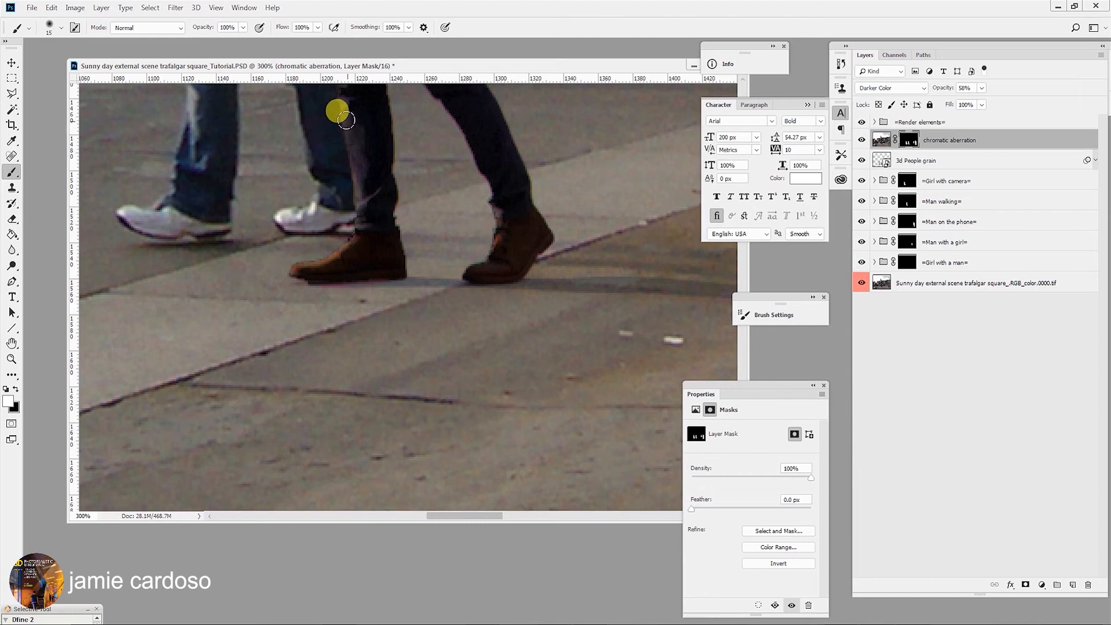
# - Compare the edge fringing on the man on the phone with that on the nearby couple and the man in the striped sweater
pyautogui.press('z')
pyautogui.keyDown('alt'); pyautogui.click(380, 231); pyautogui.keyUp('alt')
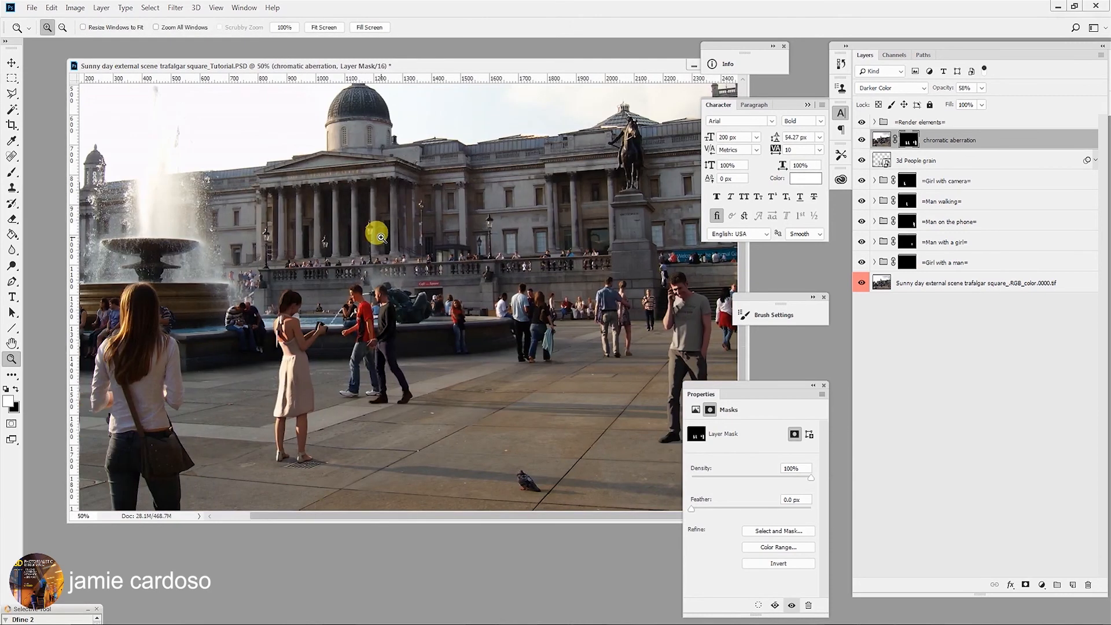
pyautogui.moveTo(386, 272); pyautogui.dragTo(277, 236)
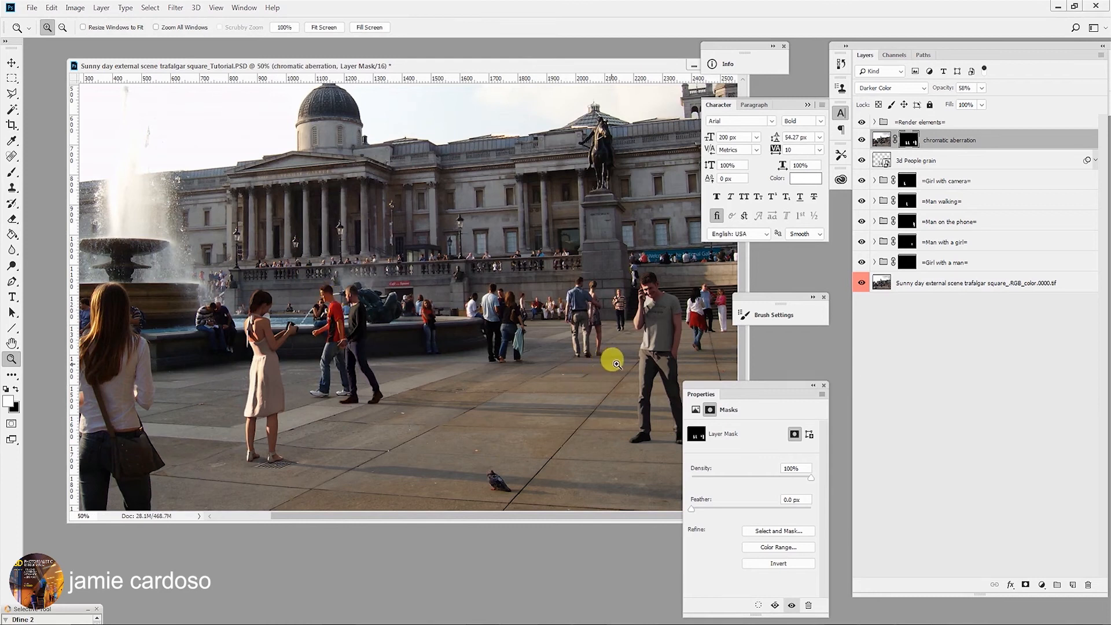
pyautogui.click(657, 367)
pyautogui.moveTo(590, 380); pyautogui.dragTo(412, 458)
pyautogui.moveTo(426, 249); pyautogui.dragTo(423, 397)
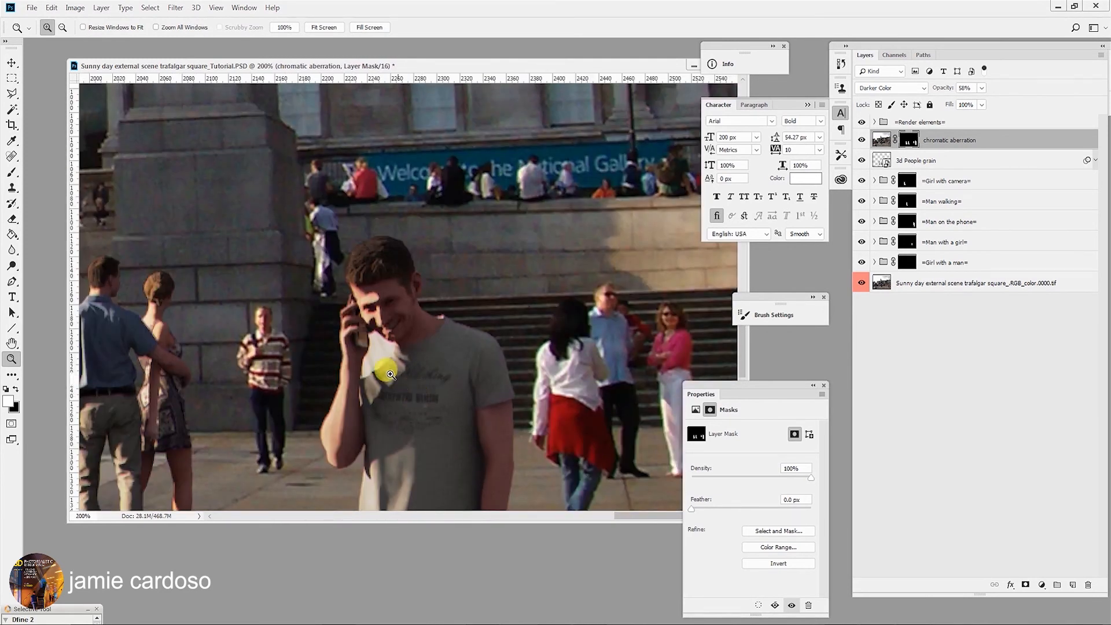
pyautogui.click(347, 357)
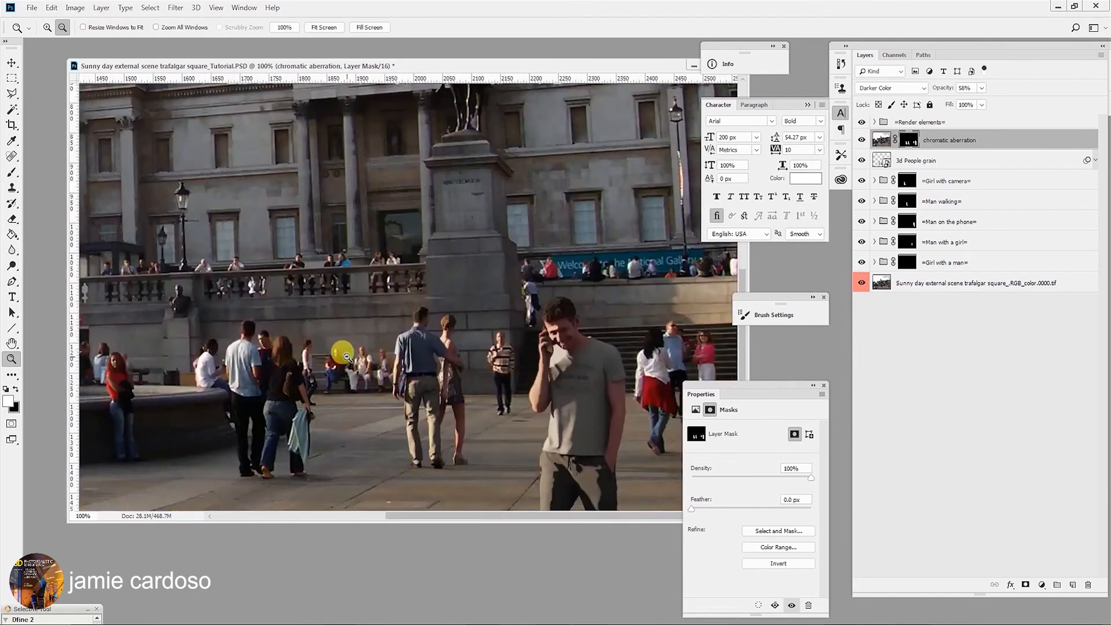
pyautogui.click(346, 357)
pyautogui.click(572, 349)
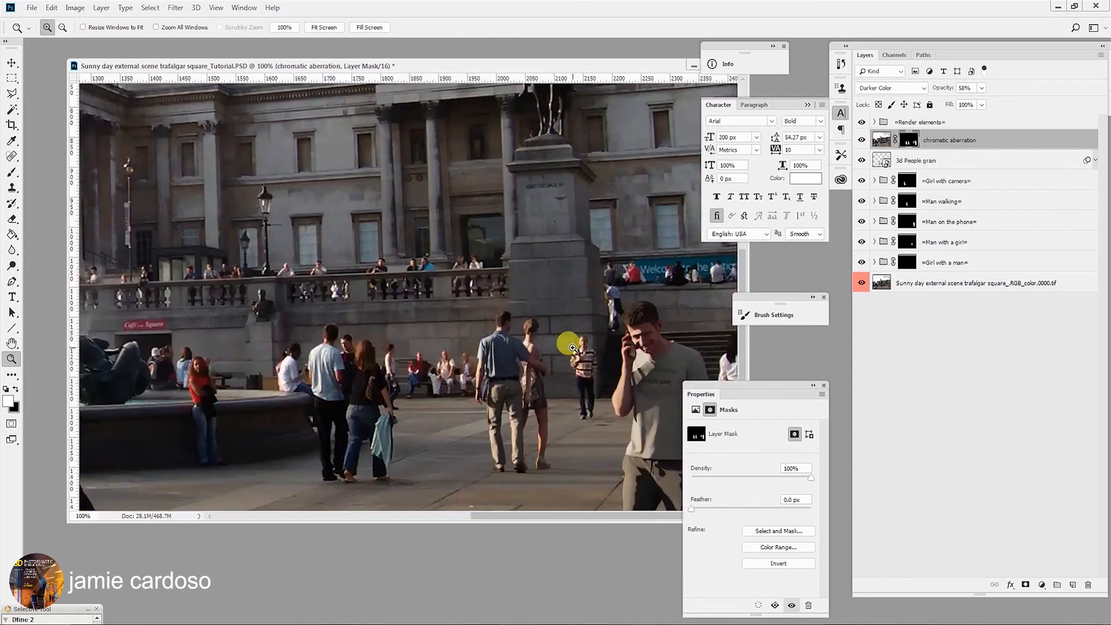
pyautogui.click(572, 349)
pyautogui.click(572, 348)
pyautogui.moveTo(601, 338); pyautogui.dragTo(421, 345)
pyautogui.hotkey('ctrl', 'r')
pyautogui.click(12, 172)
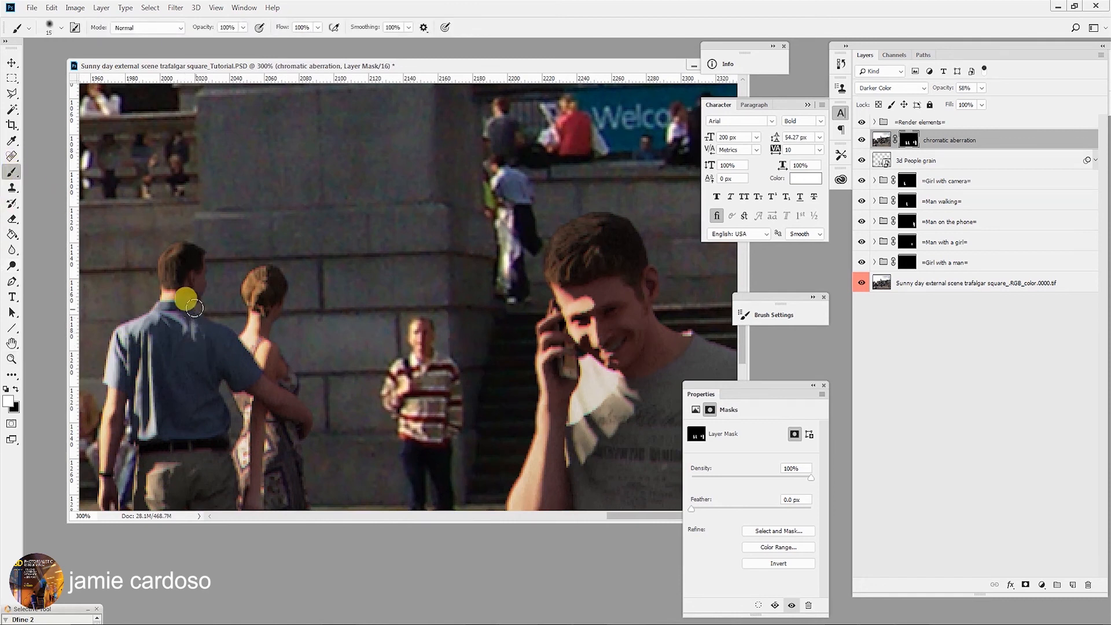
pyautogui.moveTo(222, 324)
pyautogui.mouseDown()
pyautogui.moveTo(206, 257)
pyautogui.moveTo(167, 239)
pyautogui.moveTo(158, 302)
pyautogui.moveTo(164, 249)
pyautogui.moveTo(188, 243)
pyautogui.moveTo(203, 251)
pyautogui.moveTo(205, 291)
pyautogui.moveTo(116, 321)
pyautogui.moveTo(118, 338)
pyautogui.moveTo(202, 347)
pyautogui.mouseUp()
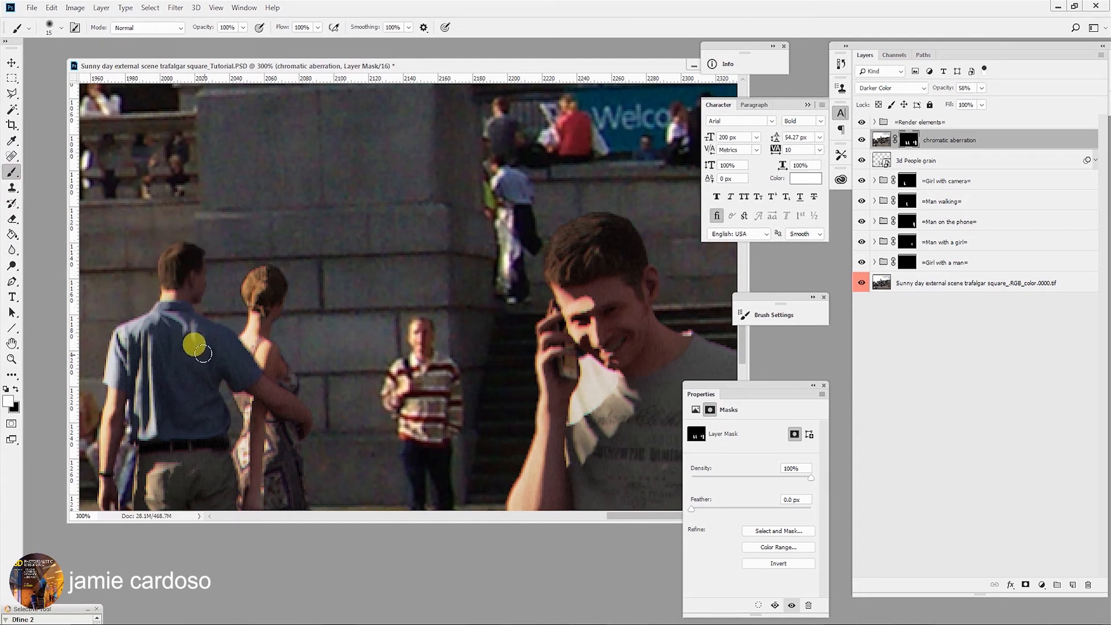
# - Examine how the girl with the camera blends into the scene, from her head and camera down to her dress hem and legs
pyautogui.press('z')
pyautogui.keyDown('alt'); pyautogui.click(377, 399); pyautogui.keyUp('alt')
pyautogui.keyDown('alt'); pyautogui.click(377, 400); pyautogui.keyUp('alt')
pyautogui.click(363, 347)
pyautogui.moveTo(363, 347); pyautogui.dragTo(453, 338)
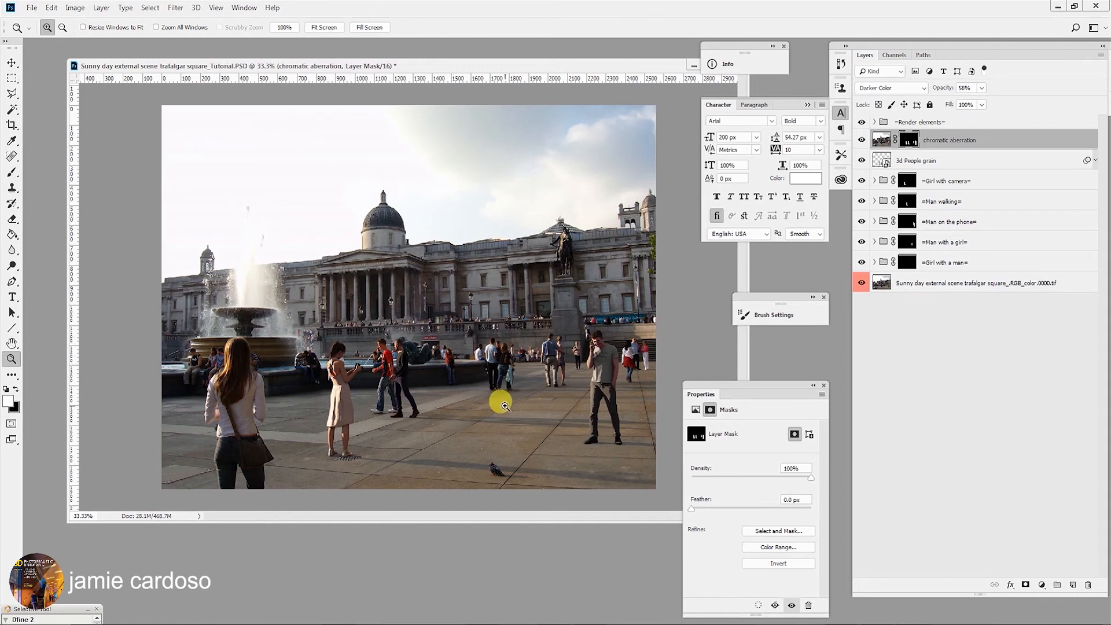
pyautogui.click(504, 406)
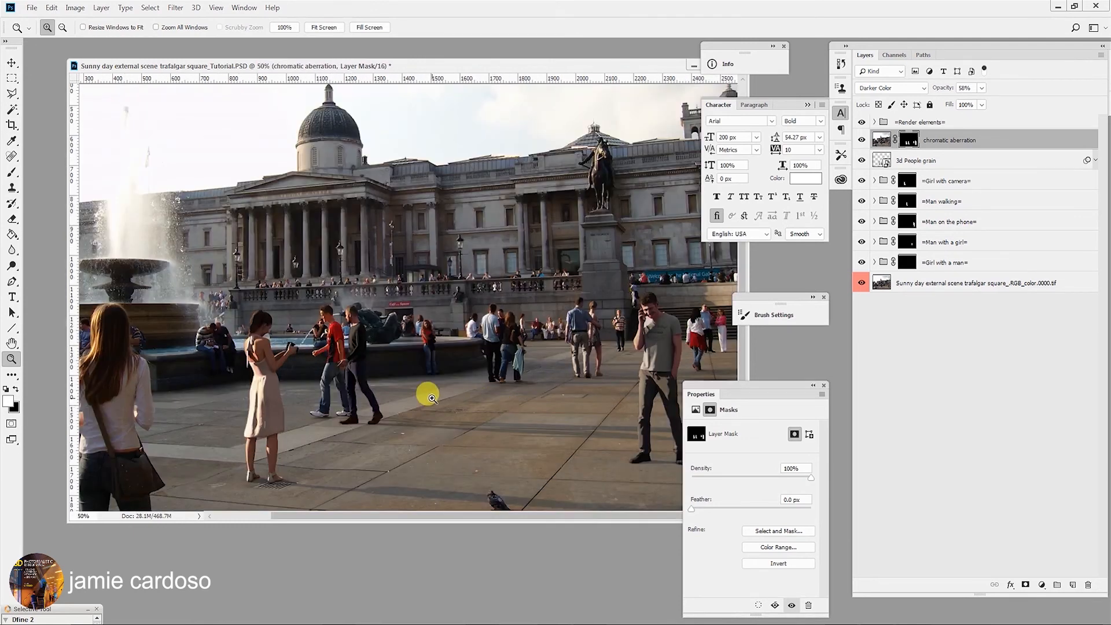
pyautogui.keyDown('alt'); pyautogui.click(415, 393); pyautogui.keyUp('alt')
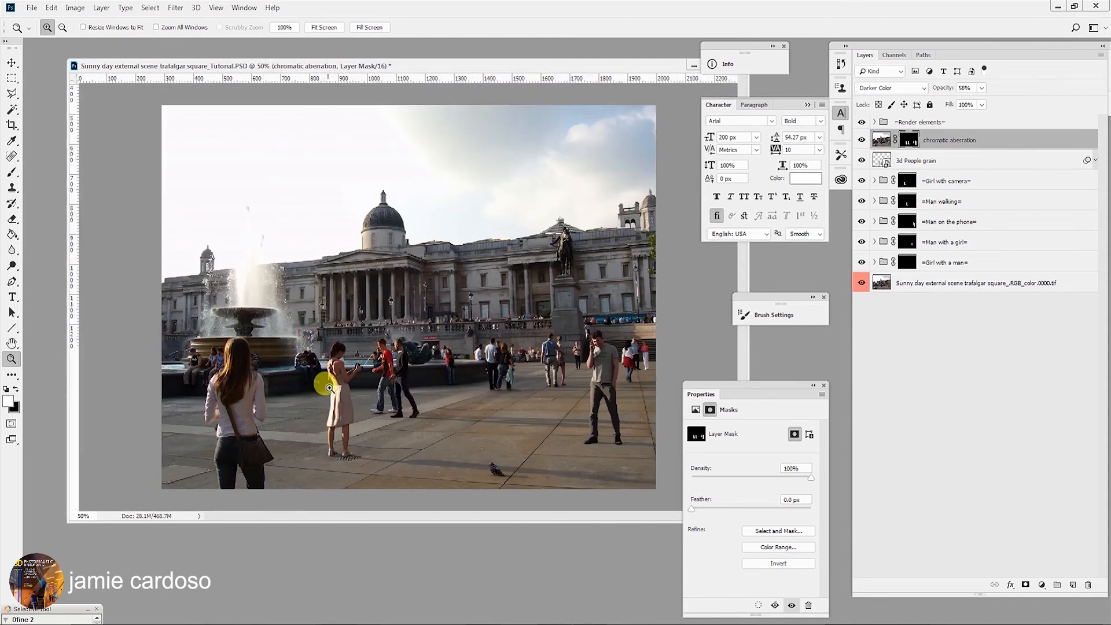
pyautogui.click(327, 386)
pyautogui.click(327, 386)
pyautogui.click(316, 342)
pyautogui.click(316, 342)
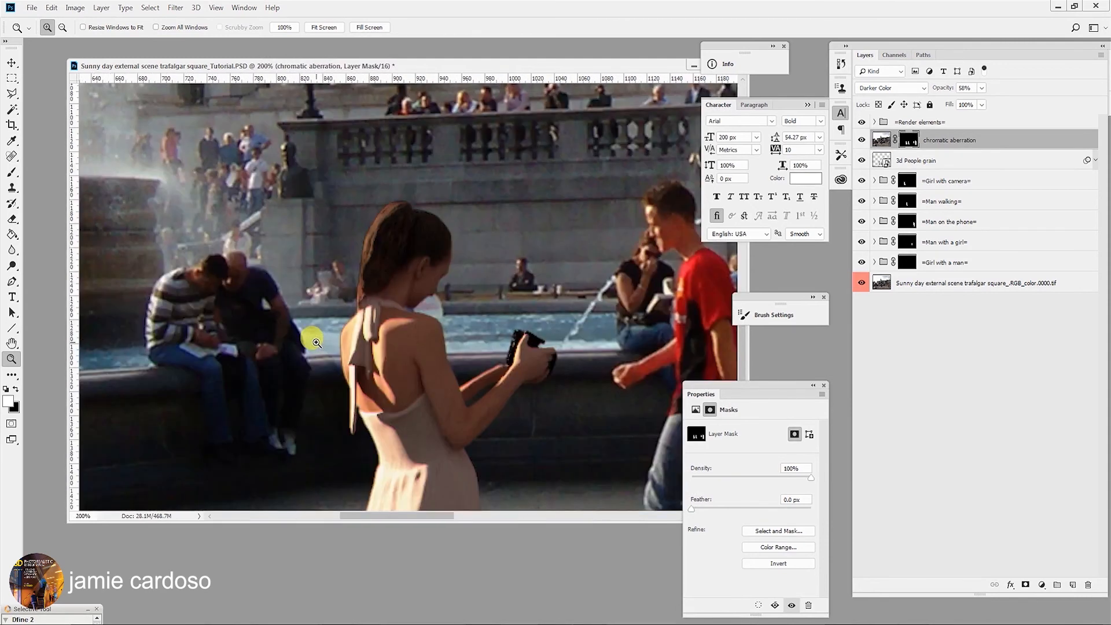
pyautogui.keyDown('alt'); pyautogui.click(499, 307); pyautogui.keyUp('alt')
pyautogui.moveTo(520, 305); pyautogui.dragTo(577, 126)
pyautogui.moveTo(543, 203); pyautogui.dragTo(543, 246)
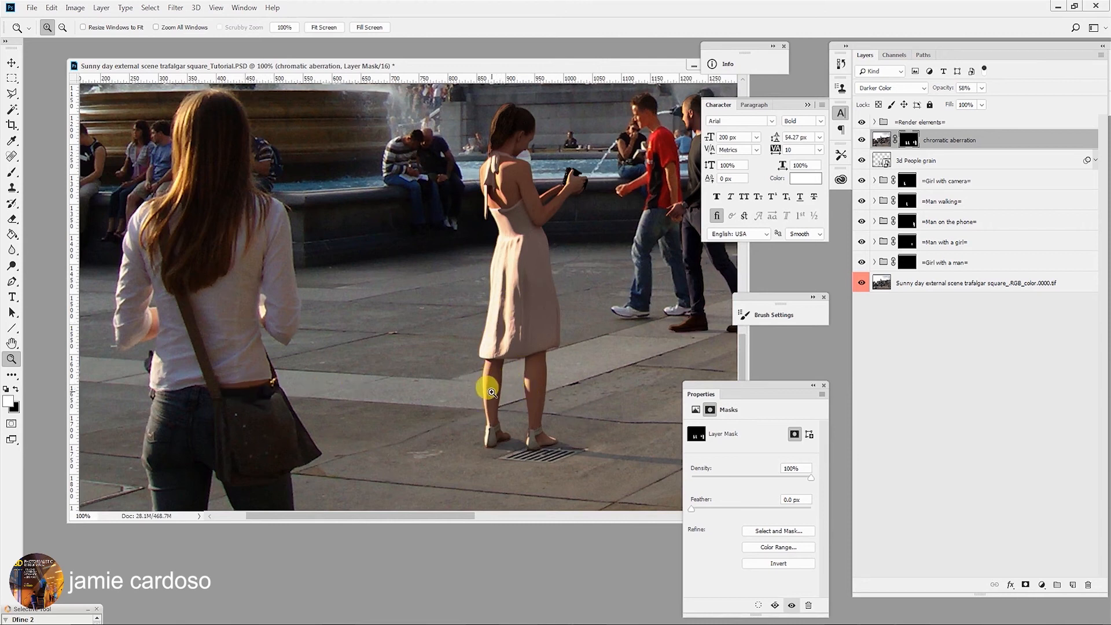
pyautogui.click(479, 368)
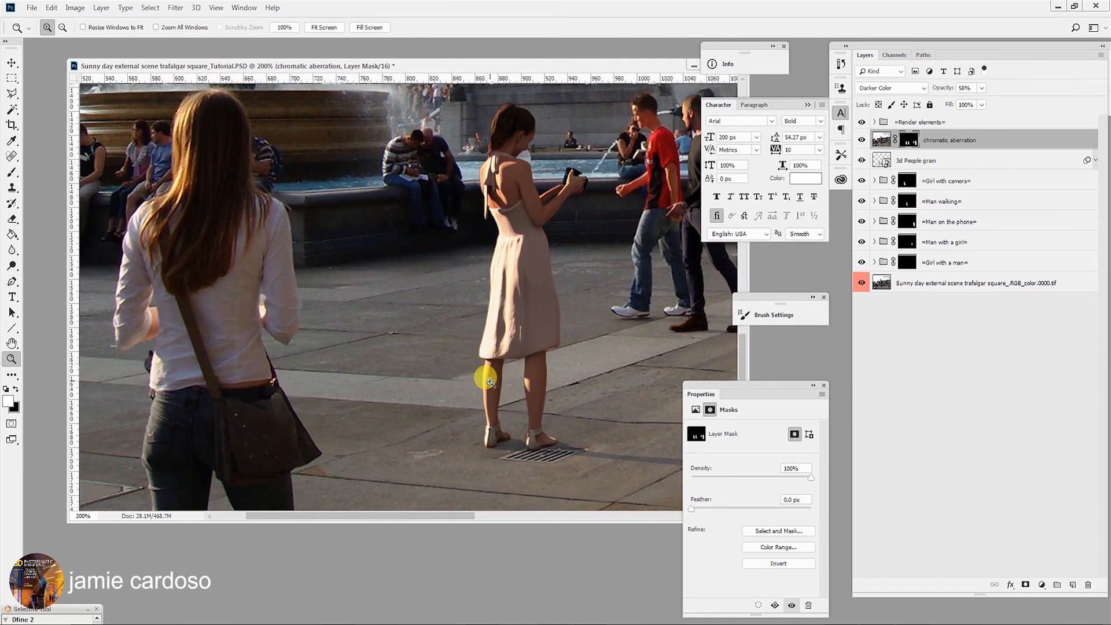
pyautogui.click(480, 378)
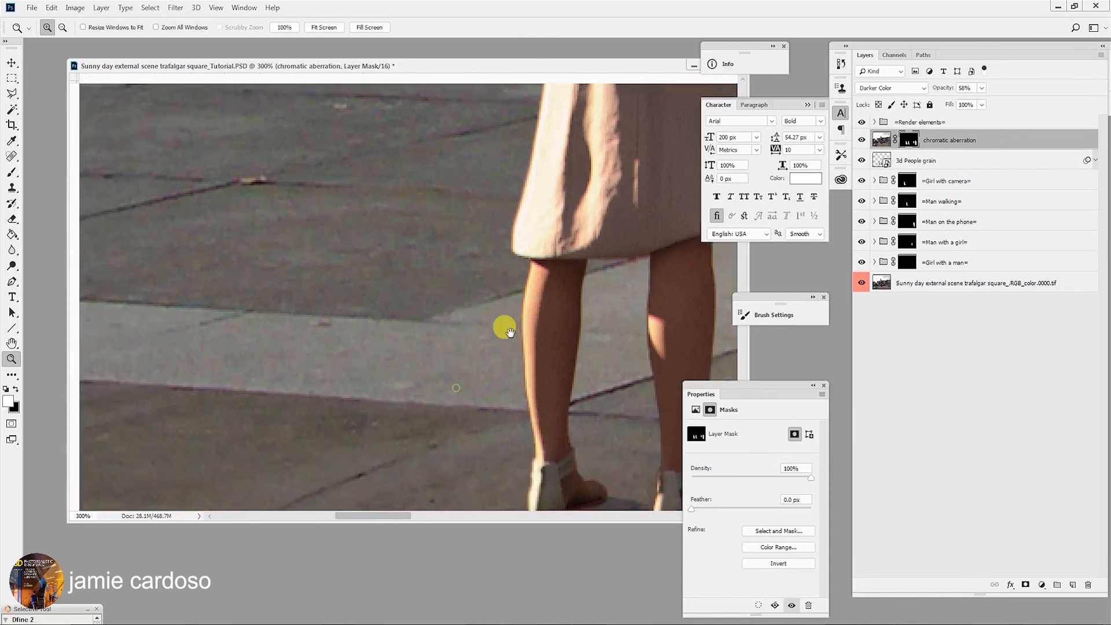
pyautogui.keyDown('alt'); pyautogui.click(448, 366); pyautogui.keyUp('alt')
pyautogui.keyDown('alt'); pyautogui.click(449, 366); pyautogui.keyUp('alt')
pyautogui.keyDown('alt'); pyautogui.click(452, 366); pyautogui.keyUp('alt')
# - Inspect the head, shoulders and arm of the man on the phone against the people standing by the steps
pyautogui.moveTo(488, 323); pyautogui.dragTo(303, 353)
pyautogui.moveTo(461, 352); pyautogui.dragTo(429, 343)
pyautogui.click(664, 281)
pyautogui.click(665, 281)
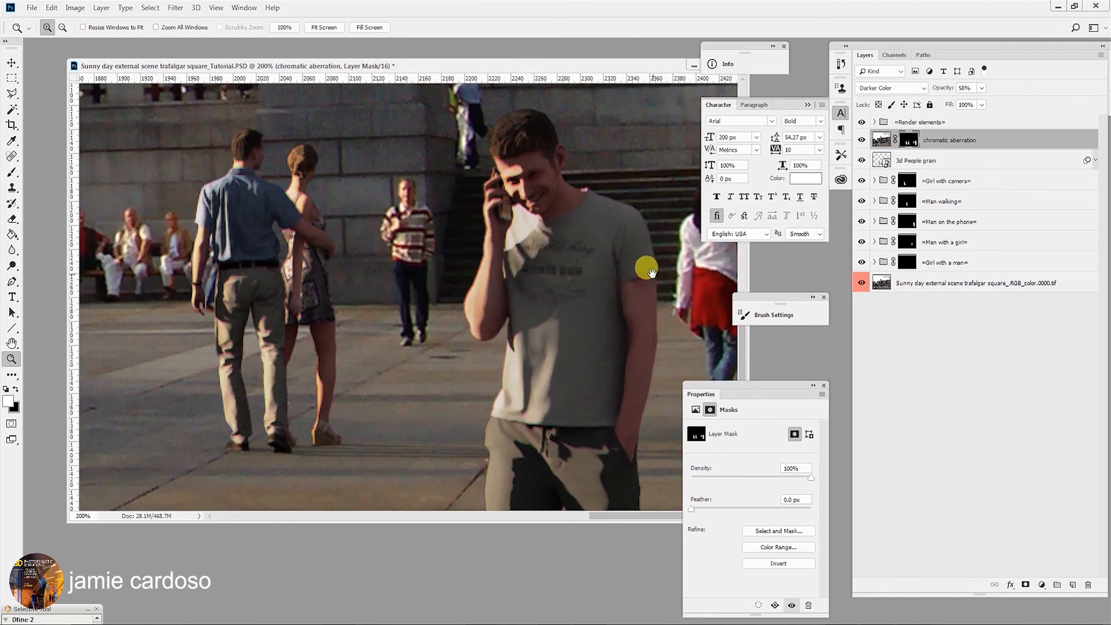
pyautogui.moveTo(652, 274); pyautogui.dragTo(393, 238)
pyautogui.click(609, 158)
pyautogui.moveTo(607, 166); pyautogui.dragTo(549, 266)
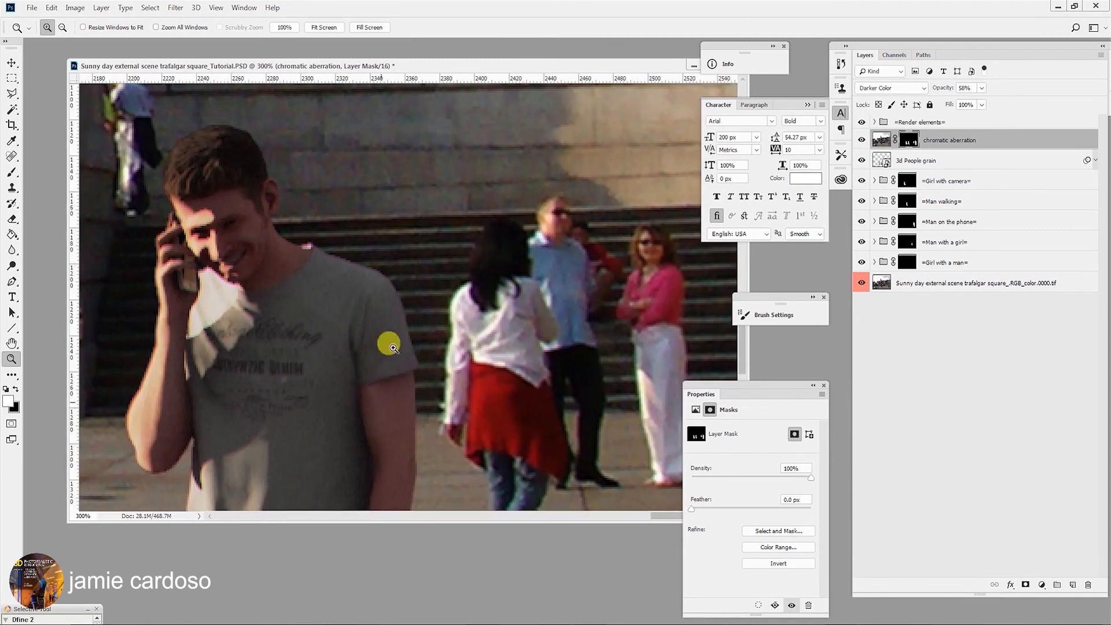
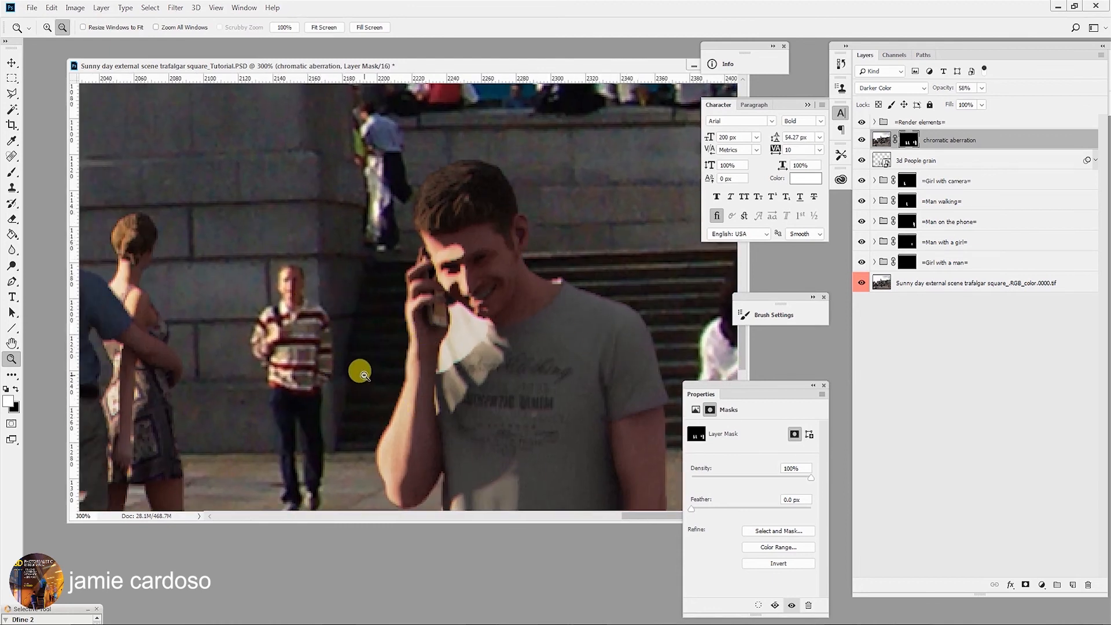
# - Compare the man on the phone with the striped-sweater man and the couple, down to the couple's shoes
pyautogui.keyDown('alt'); pyautogui.click(365, 375); pyautogui.keyUp('alt')
pyautogui.moveTo(308, 365); pyautogui.dragTo(424, 351)
pyautogui.click(424, 351)
pyautogui.click(424, 351)
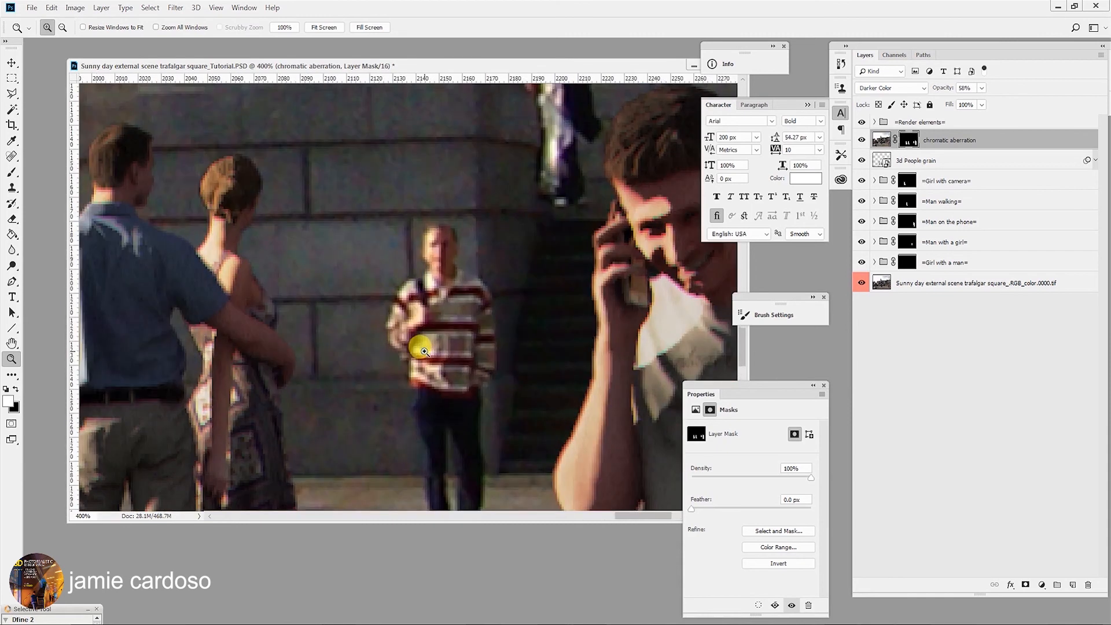
pyautogui.keyDown('alt'); pyautogui.click(367, 348); pyautogui.keyUp('alt')
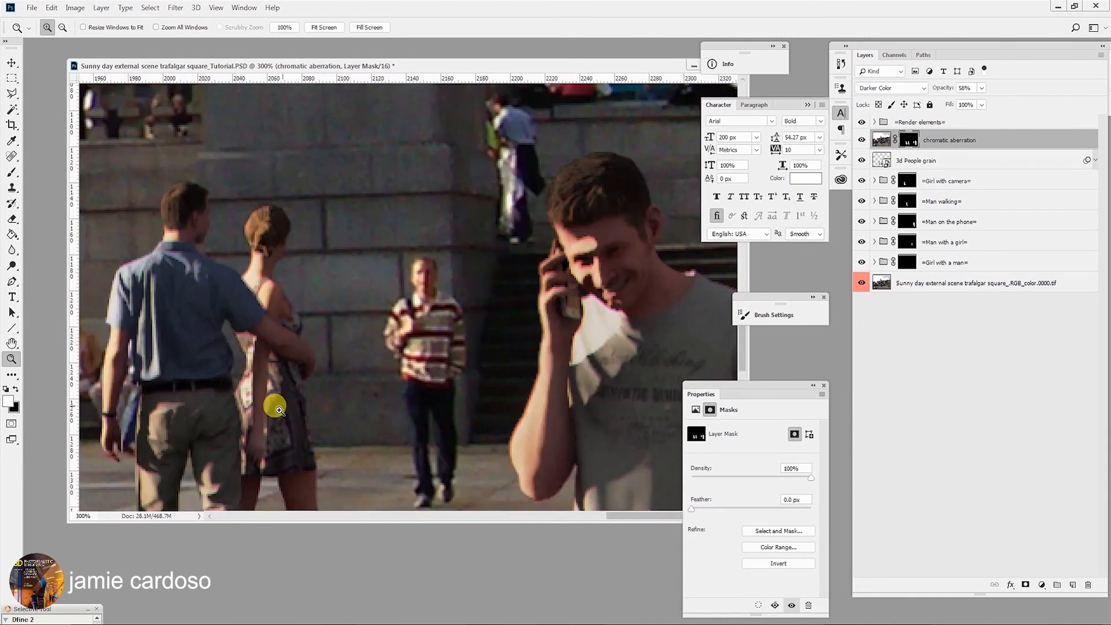
pyautogui.keyDown('alt'); pyautogui.click(273, 402); pyautogui.keyUp('alt')
pyautogui.moveTo(367, 314); pyautogui.dragTo(371, 361)
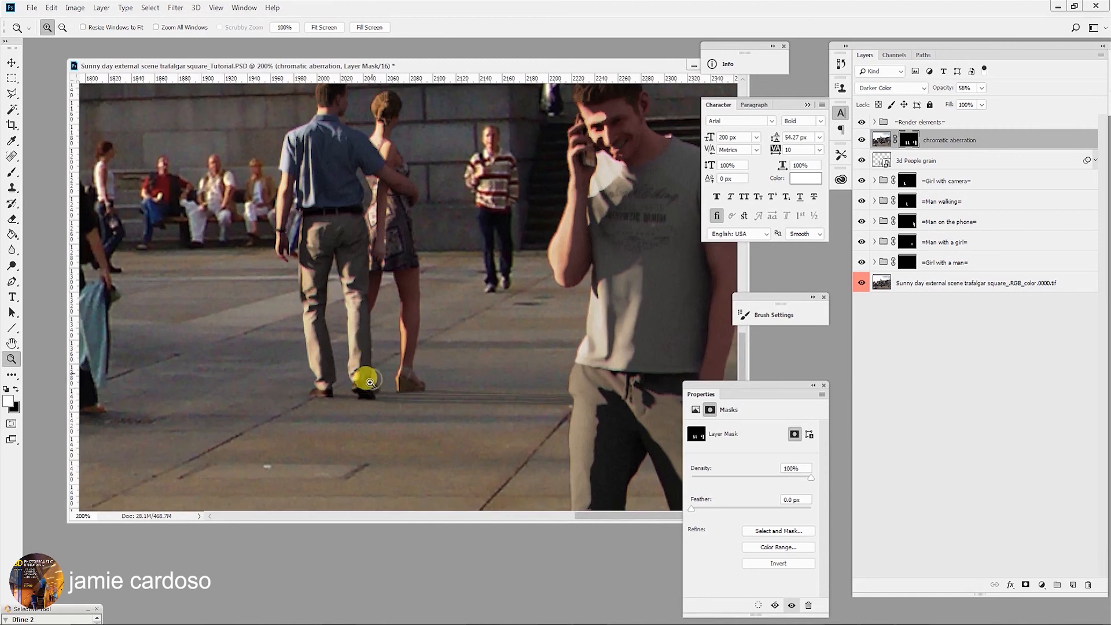
pyautogui.click(365, 379)
pyautogui.click(368, 386)
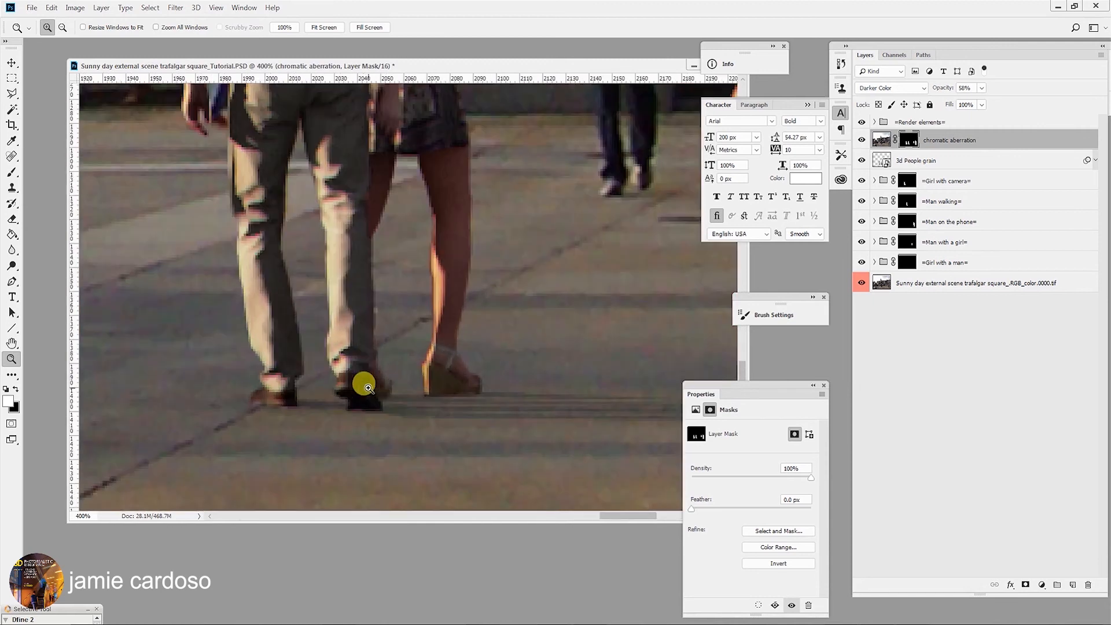
pyautogui.keyDown('alt'); pyautogui.click(368, 388); pyautogui.keyUp('alt')
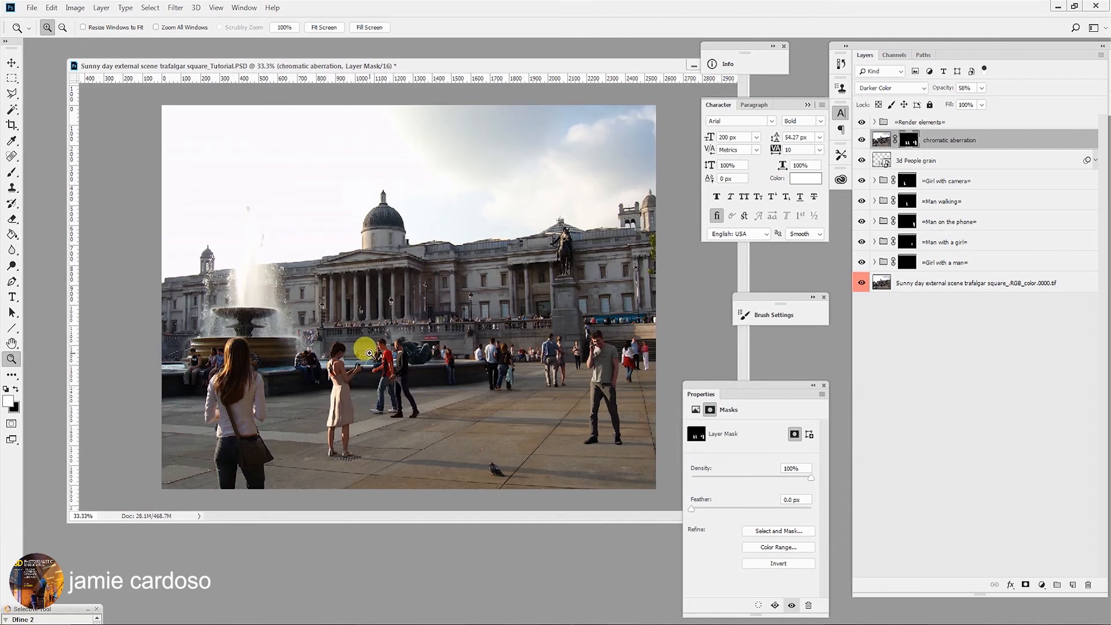
# - Examine the walking man in the black sweater against the man in red and the fountain, both close up and in the wider scene
pyautogui.click(382, 376)
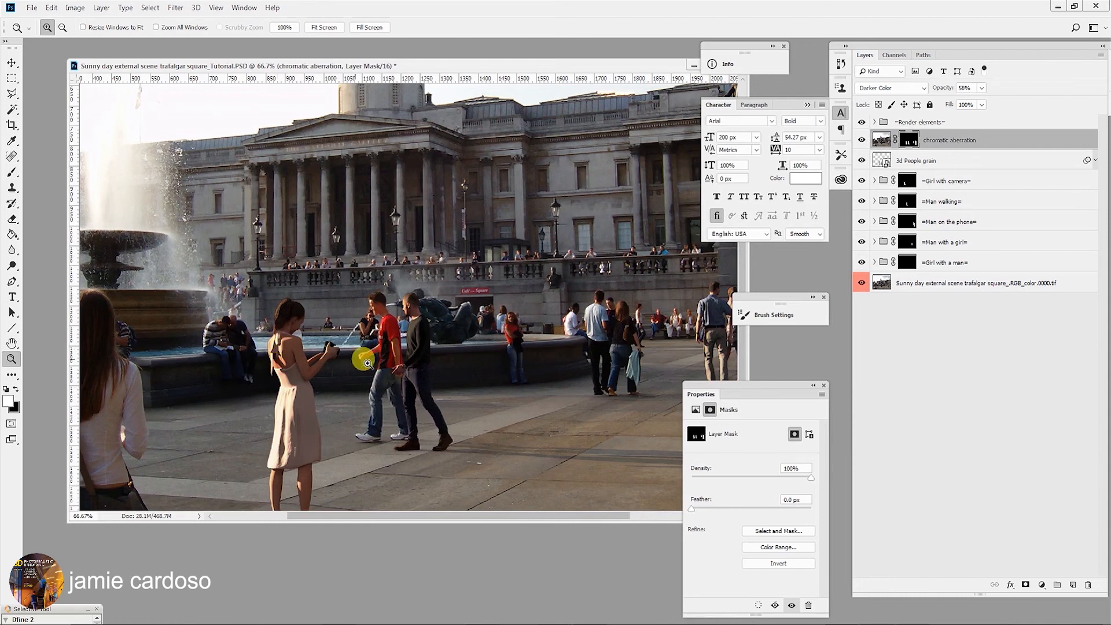
pyautogui.click(417, 340)
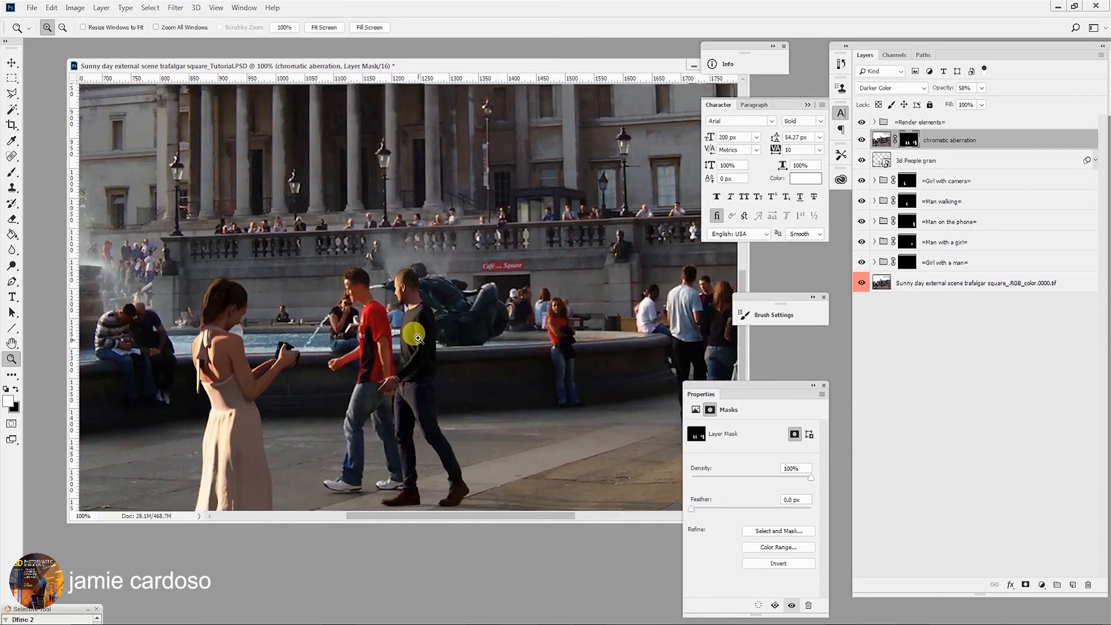
pyautogui.click(407, 299)
pyautogui.click(411, 296)
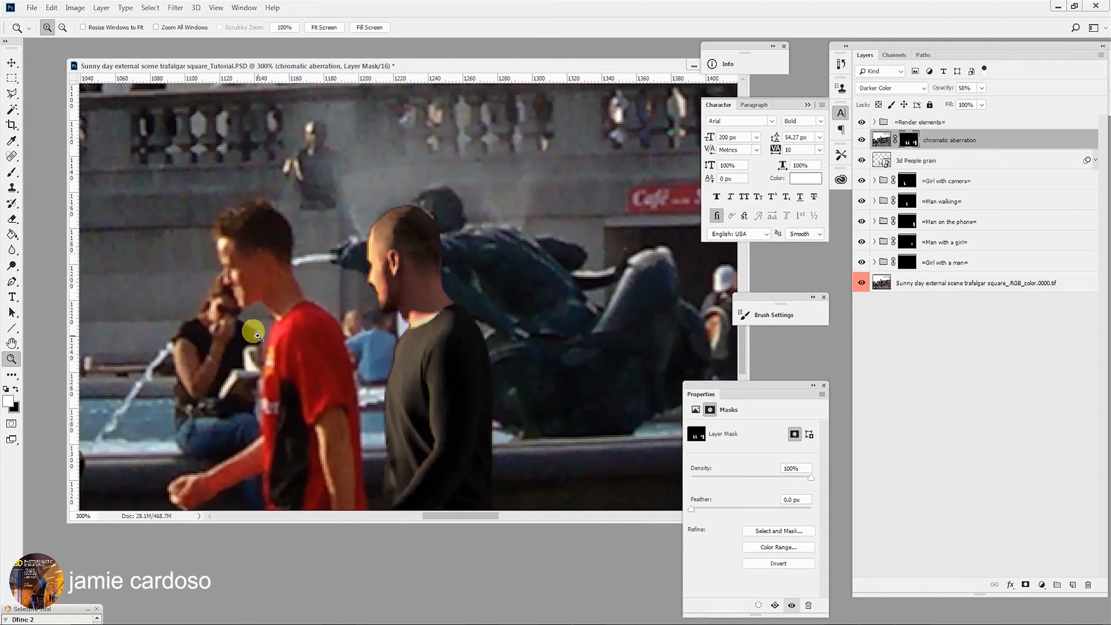
pyautogui.keyDown('alt'); pyautogui.click(390, 362); pyautogui.keyUp('alt')
pyautogui.keyDown('alt'); pyautogui.click(394, 374); pyautogui.keyUp('alt')
pyautogui.keyDown('alt'); pyautogui.click(396, 374); pyautogui.keyUp('alt')
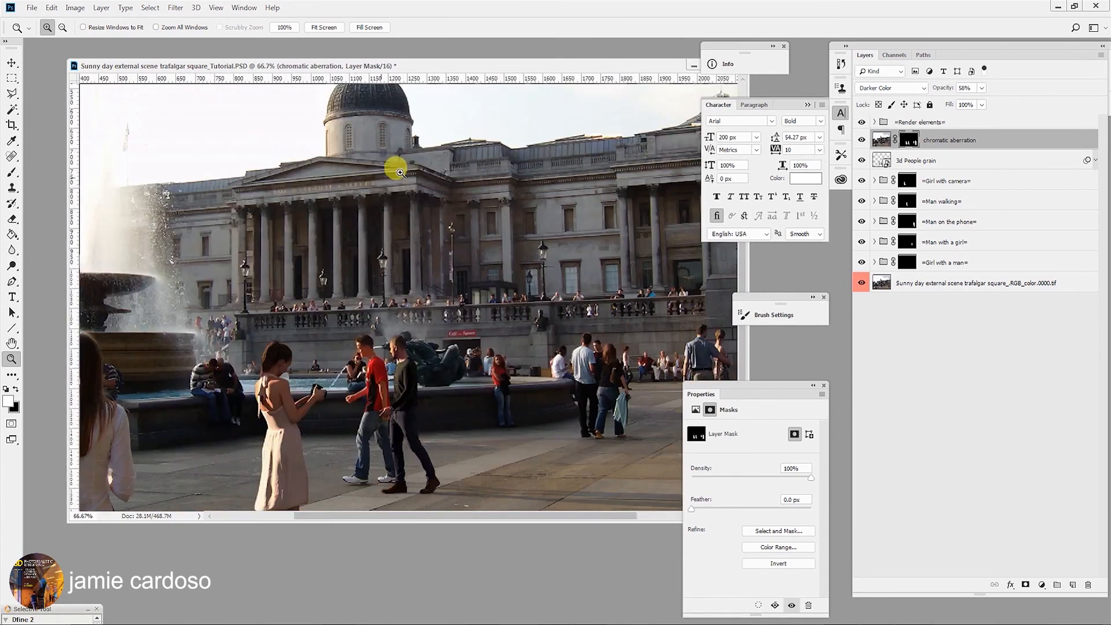
pyautogui.keyDown('alt'); pyautogui.click(417, 367); pyautogui.keyUp('alt')
pyautogui.moveTo(425, 396); pyautogui.dragTo(201, 176)
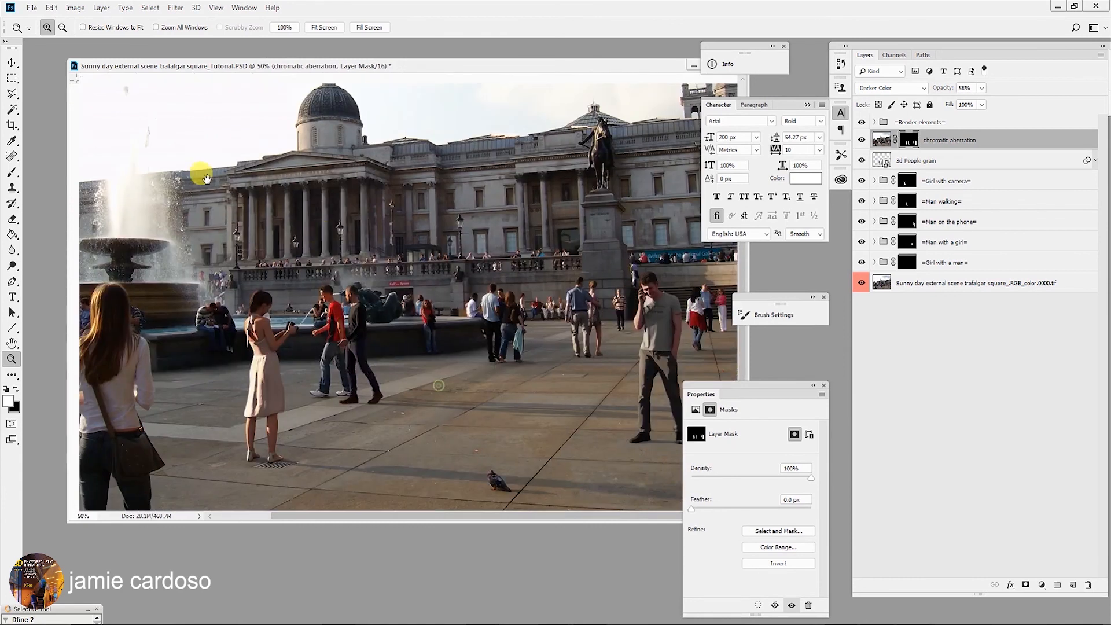
pyautogui.keyDown('alt'); pyautogui.click(410, 272); pyautogui.keyUp('alt')
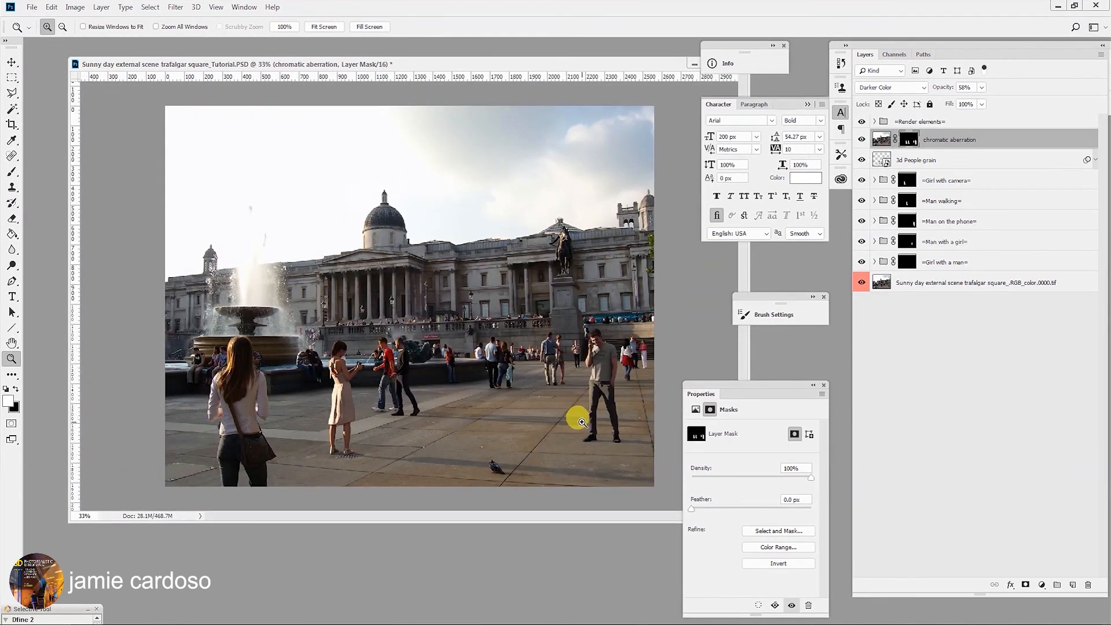
# - Review the girl with the camera beside the two walking men, close up and within the whole square
pyautogui.moveTo(325, 380); pyautogui.dragTo(335, 343)
pyautogui.click(400, 226)
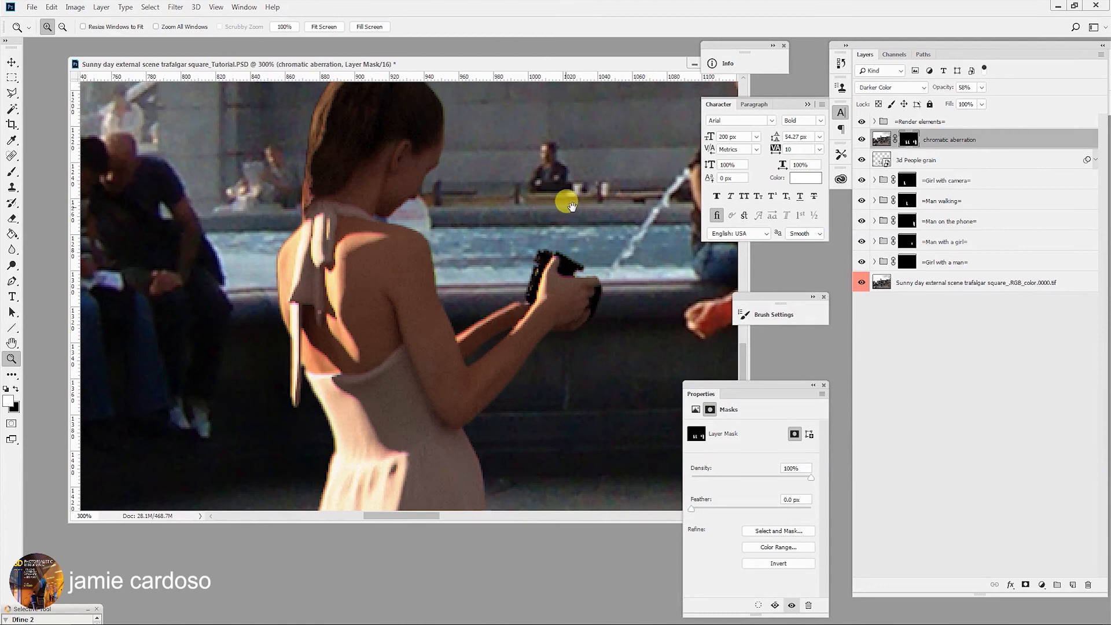
pyautogui.moveTo(568, 191); pyautogui.dragTo(366, 322)
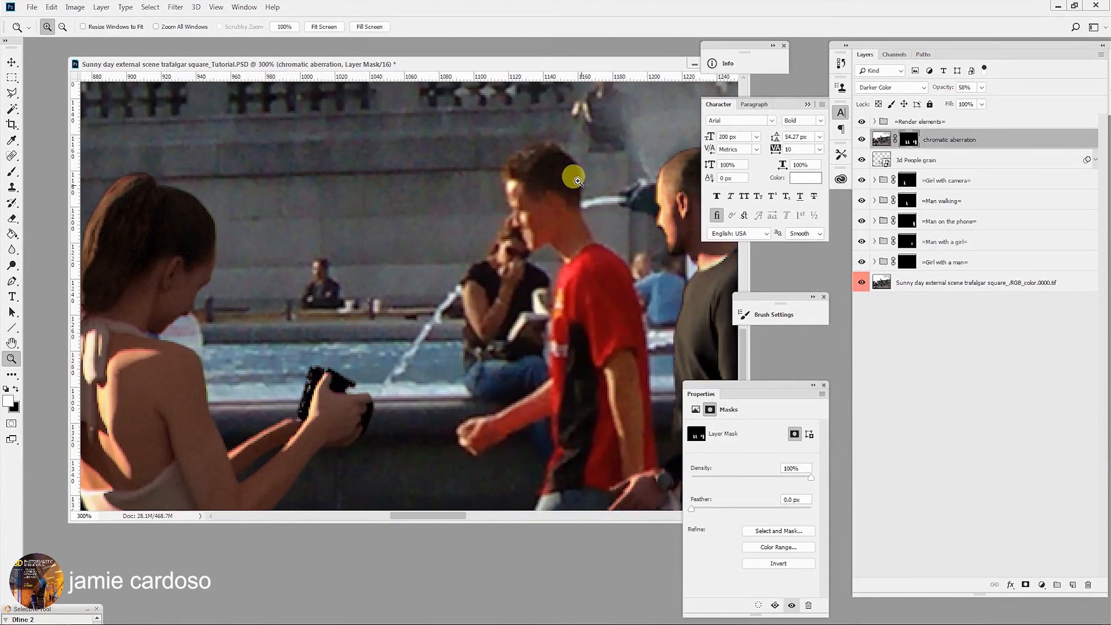
pyautogui.keyDown('alt'); pyautogui.click(539, 401); pyautogui.keyUp('alt')
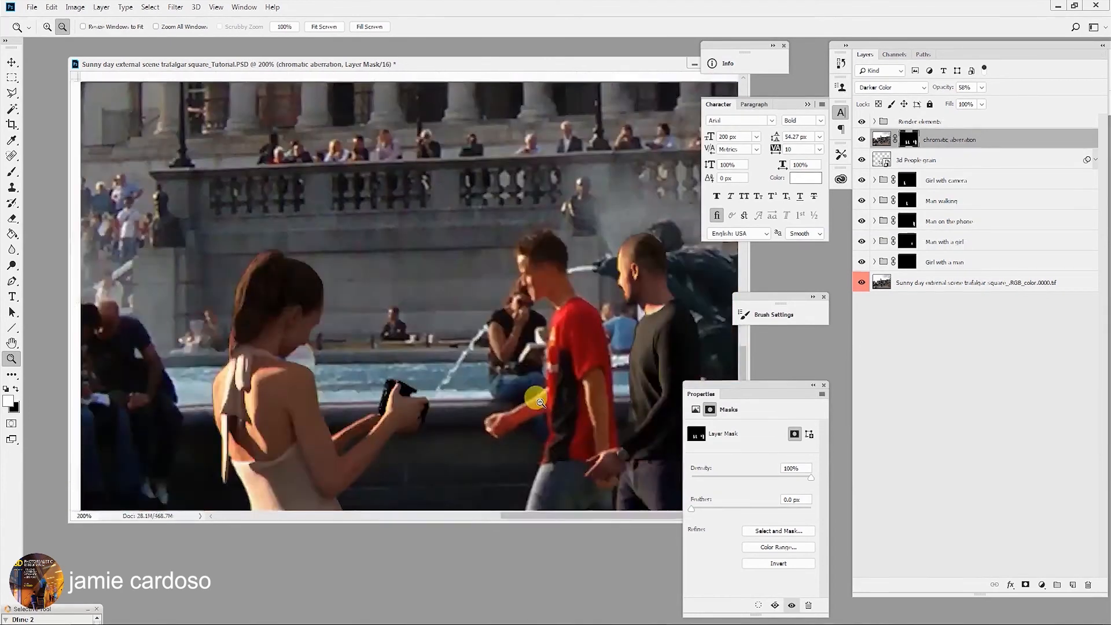
pyautogui.keyDown('alt'); pyautogui.click(539, 402); pyautogui.keyUp('alt')
pyautogui.keyDown('alt'); pyautogui.click(539, 401); pyautogui.keyUp('alt')
pyautogui.moveTo(472, 404); pyautogui.dragTo(483, 320)
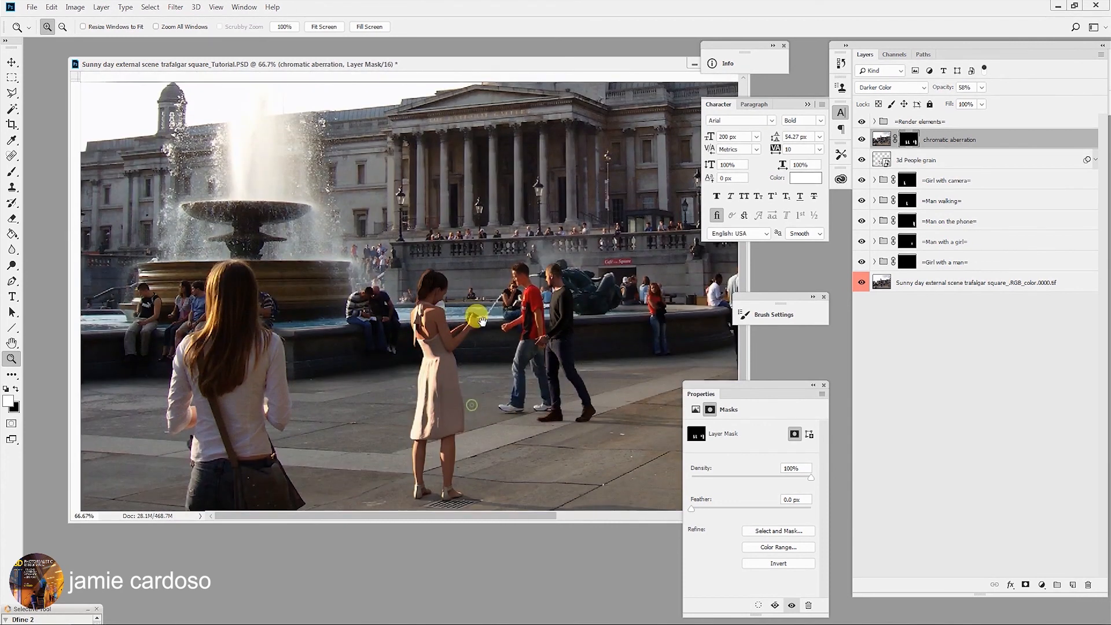
pyautogui.keyDown('alt'); pyautogui.click(486, 318); pyautogui.keyUp('alt')
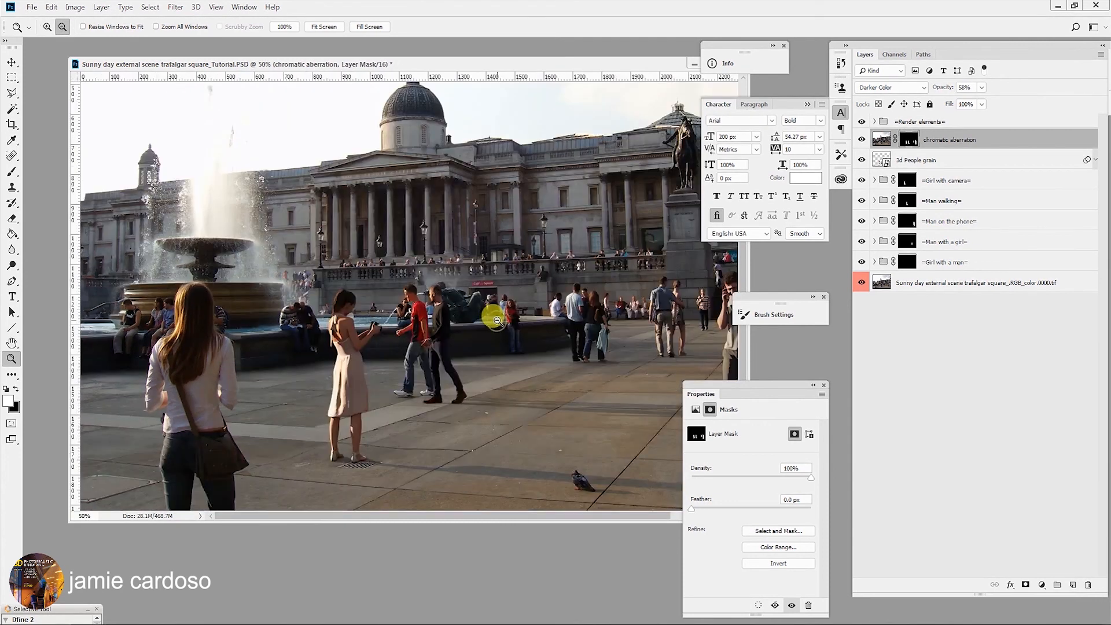
# - Duplicate the document and flatten the copy into a single background layer, discarding hidden layers
pyautogui.rightClick(599, 67)
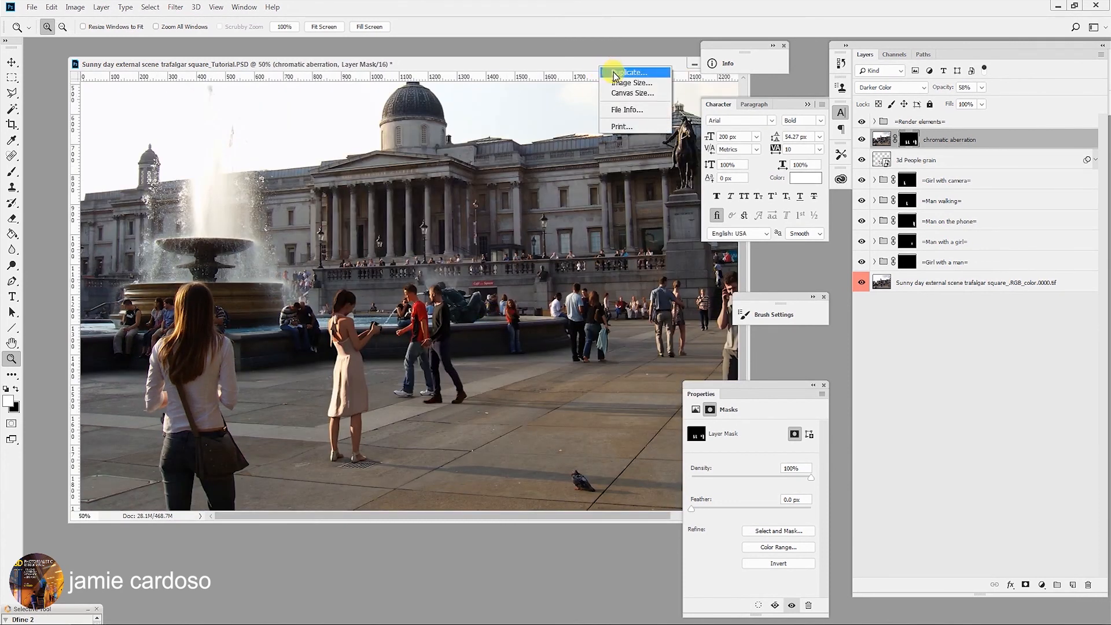
pyautogui.click(615, 73)
pyautogui.click(621, 87)
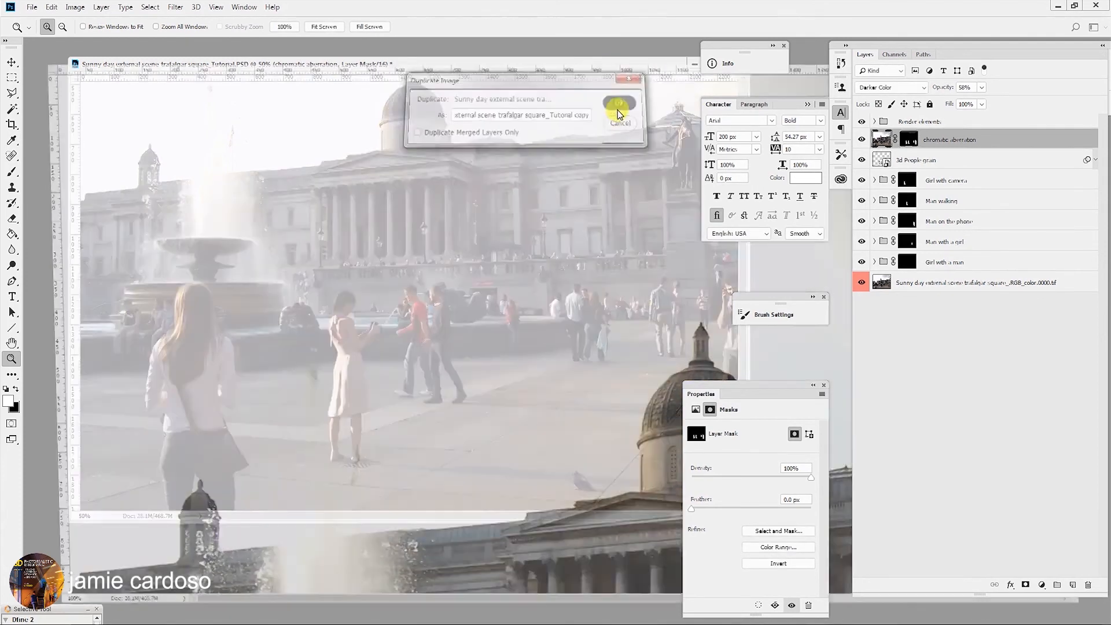
pyautogui.click(950, 289)
pyautogui.rightClick(949, 289)
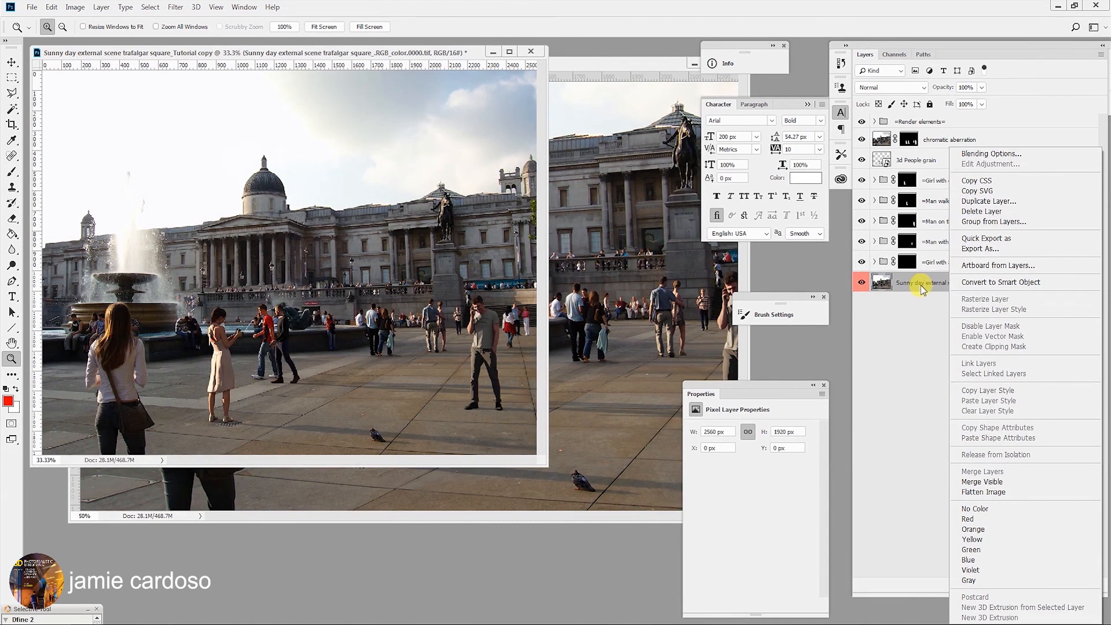
pyautogui.click(963, 491)
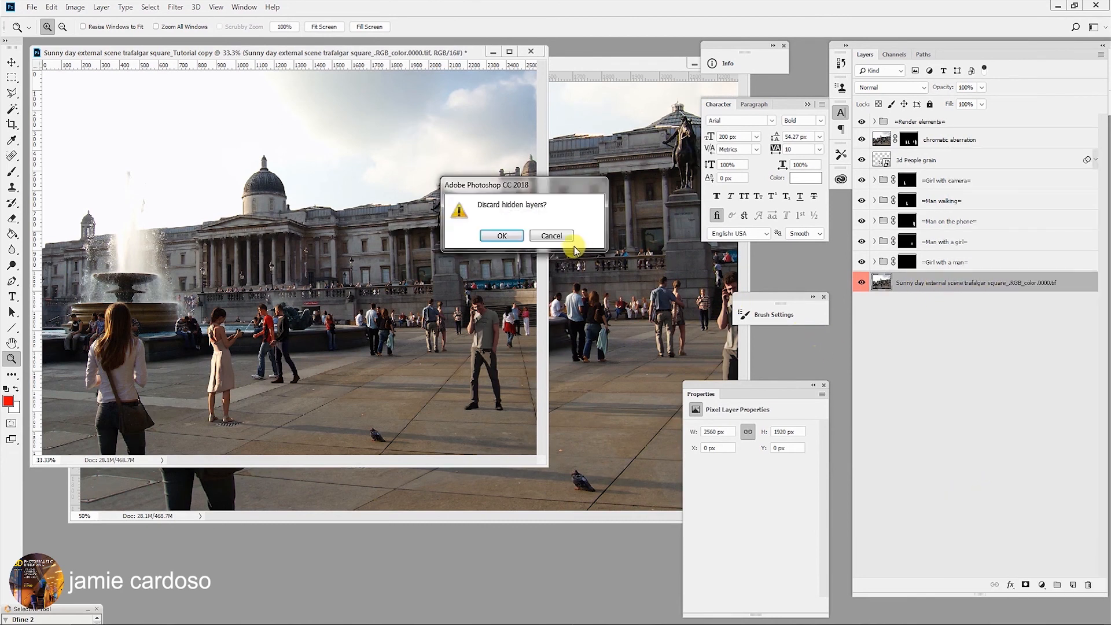
pyautogui.click(501, 236)
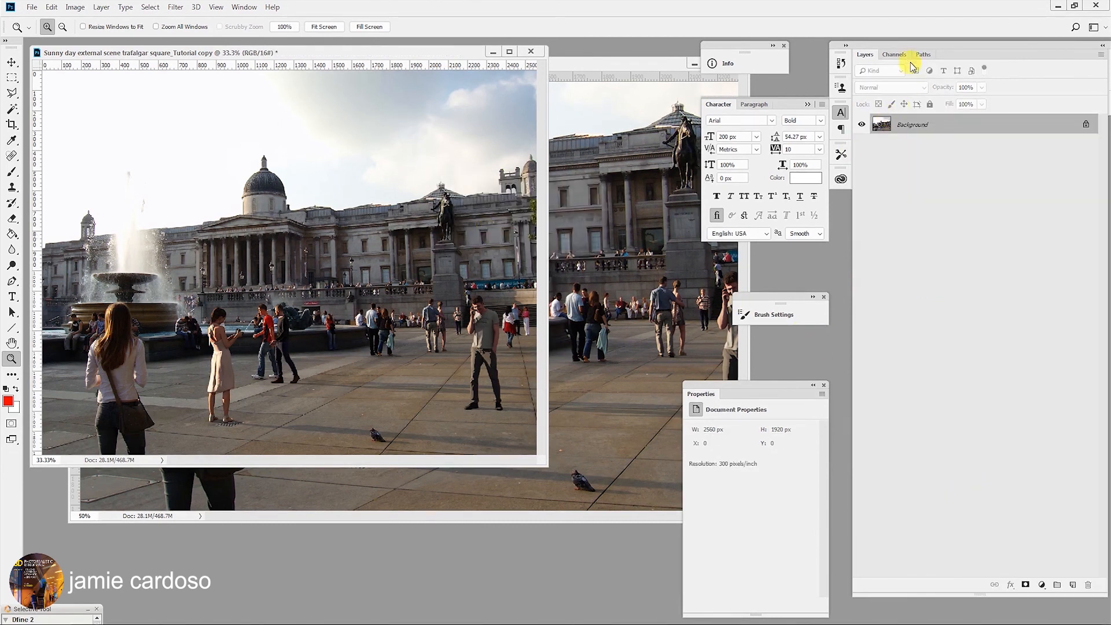
# - Load the "3d people" channel as a selection in the flattened copy and paste the selected people as a new layer
pyautogui.click(889, 57)
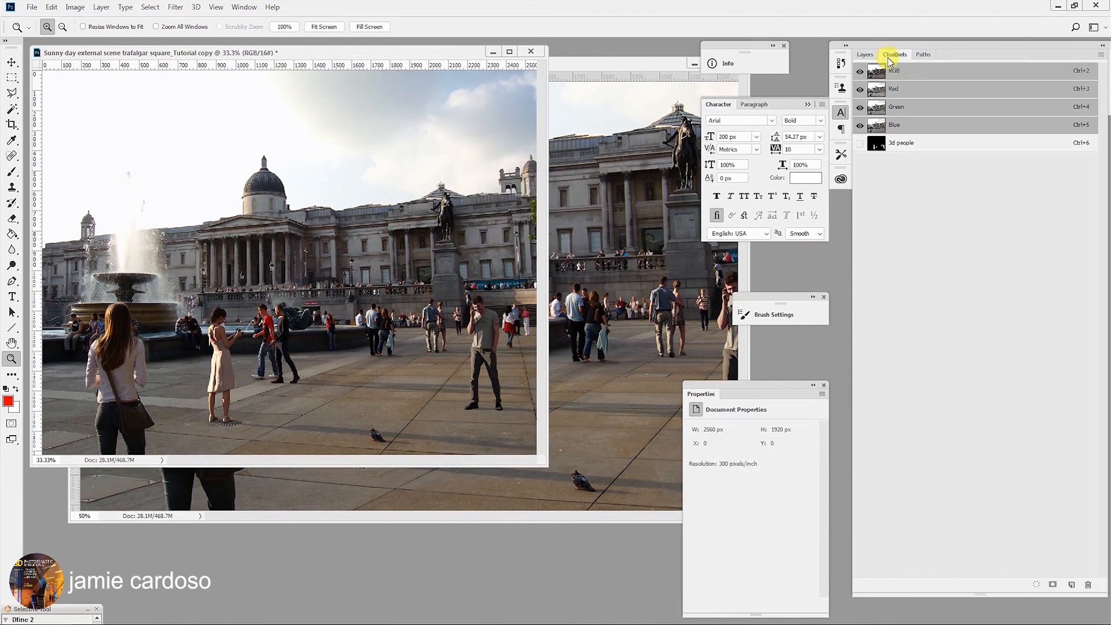
pyautogui.keyDown('ctrl'); pyautogui.click(877, 147); pyautogui.keyUp('ctrl')
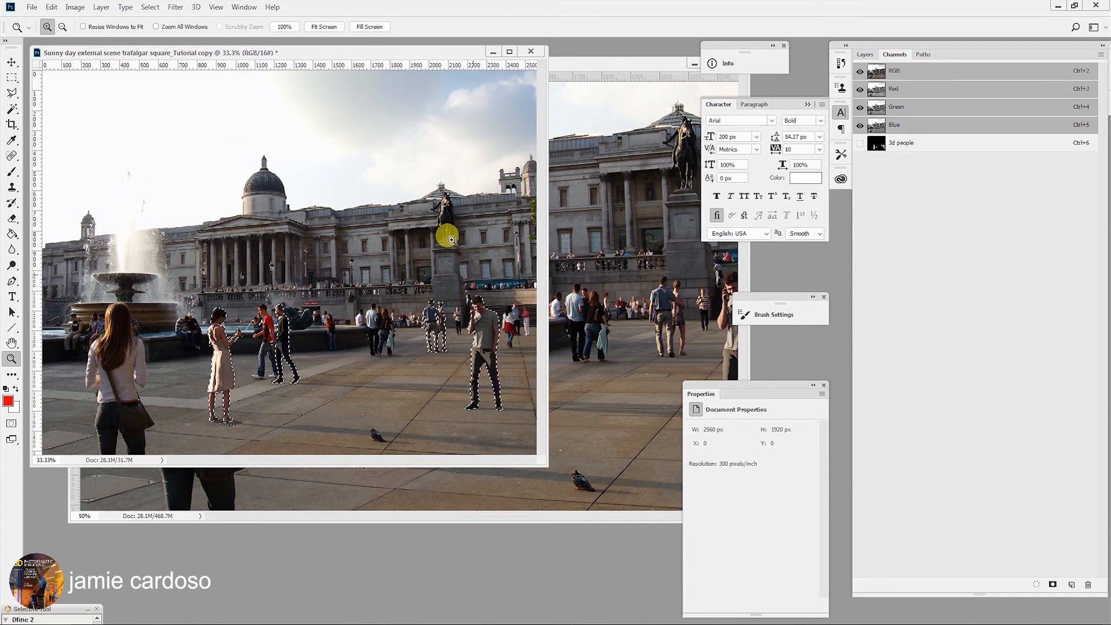
pyautogui.click(95, 6)
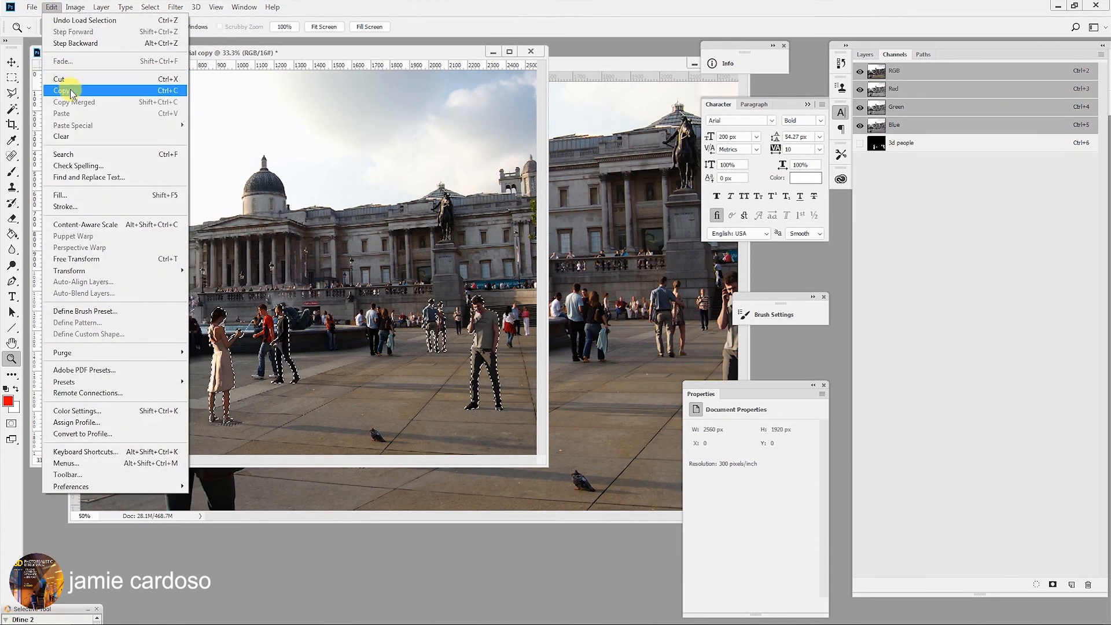
pyautogui.click(70, 85)
pyautogui.click(56, 7)
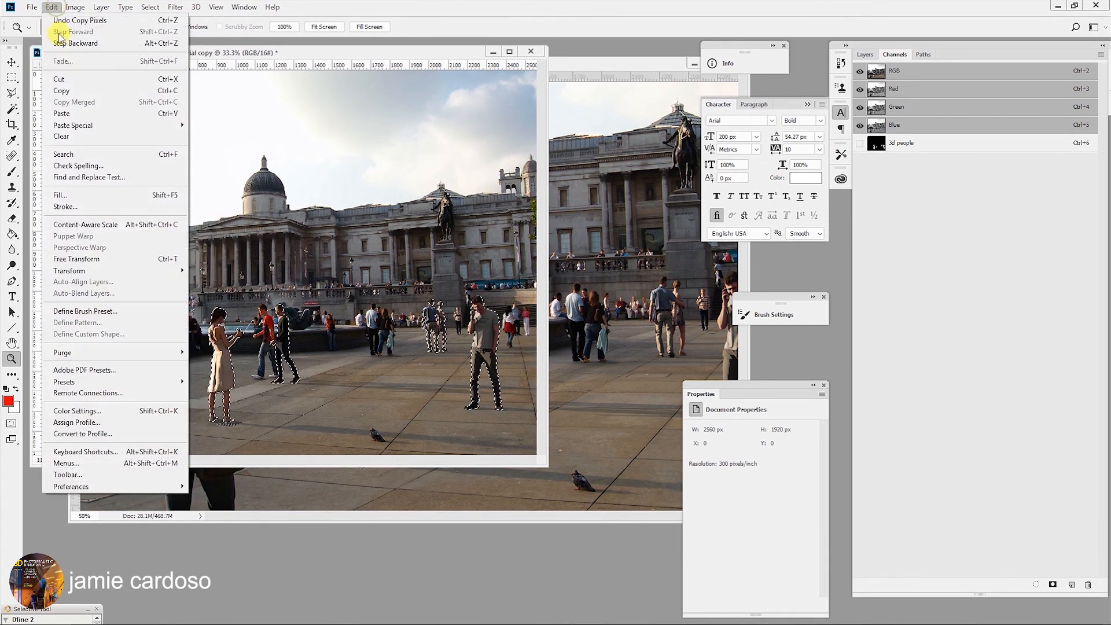
pyautogui.click(68, 107)
# - Convert the pasted people layer to a smart object and rename it "blur edges"
pyautogui.click(863, 55)
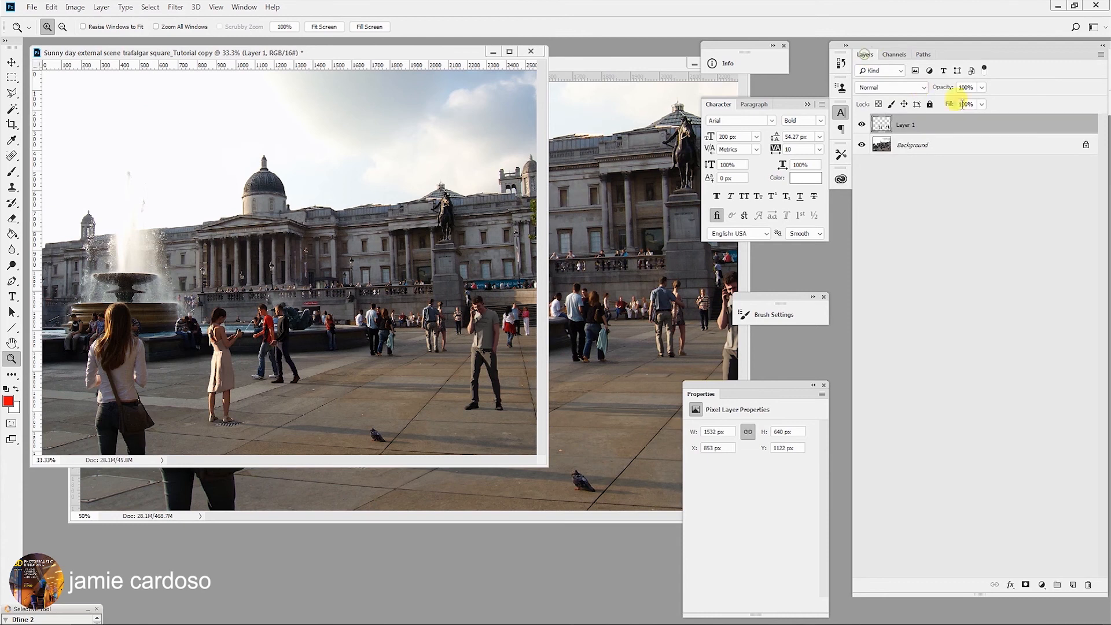
pyautogui.rightClick(923, 125)
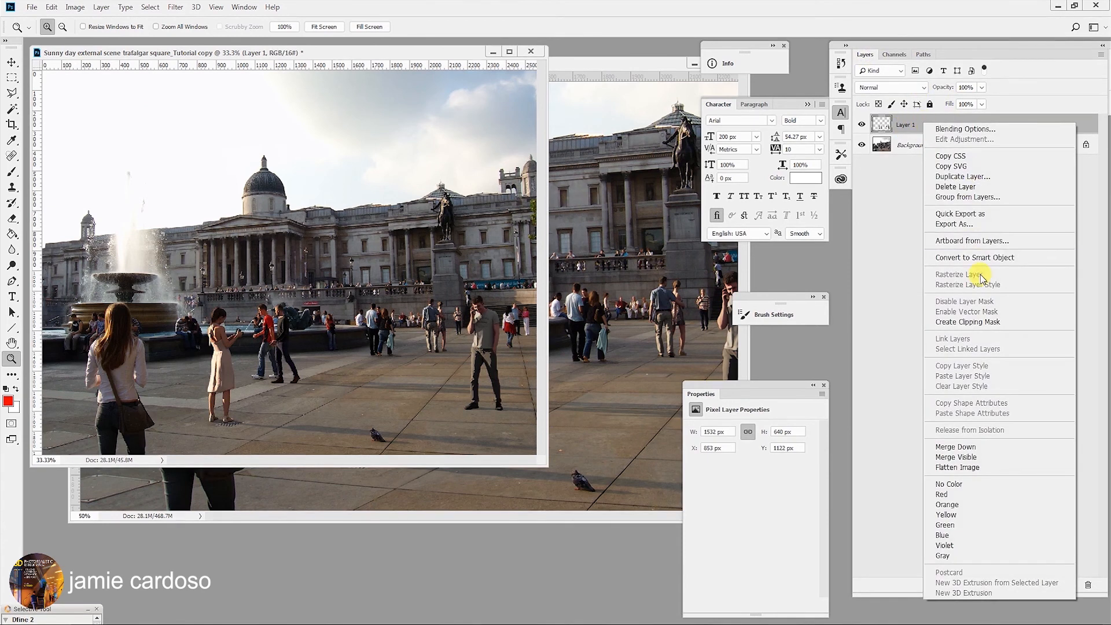
pyautogui.click(988, 259)
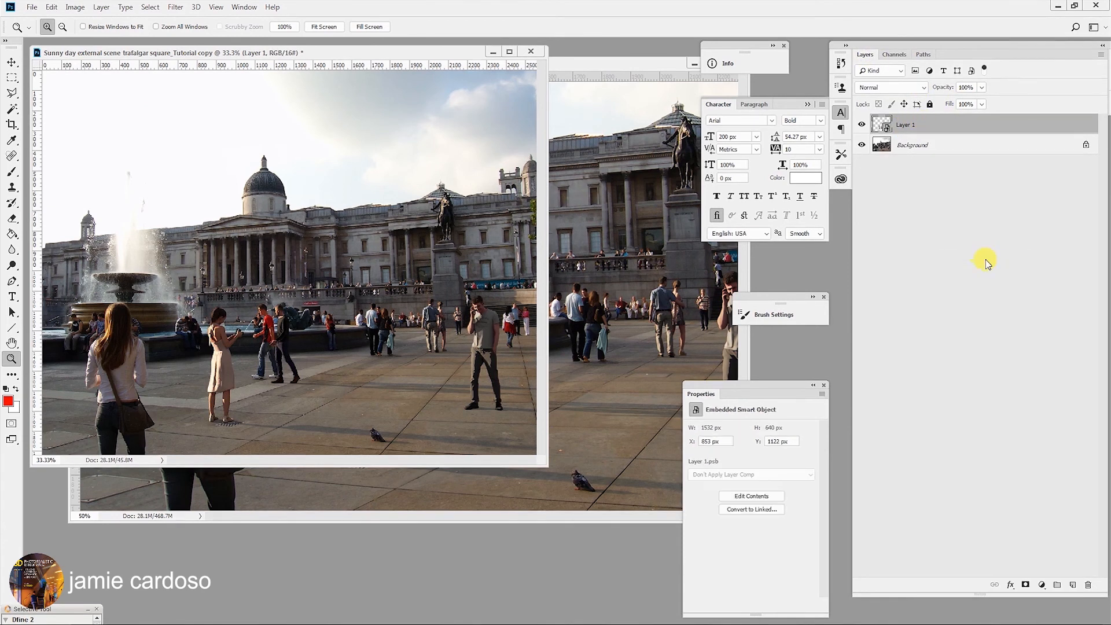
pyautogui.click(904, 125)
pyautogui.write('blur edges')
pyautogui.press('Return')
# - Duplicate the "blur edges" layer into the original Tutorial.PSD document and close the flattened copy without saving
pyautogui.rightClick(939, 126)
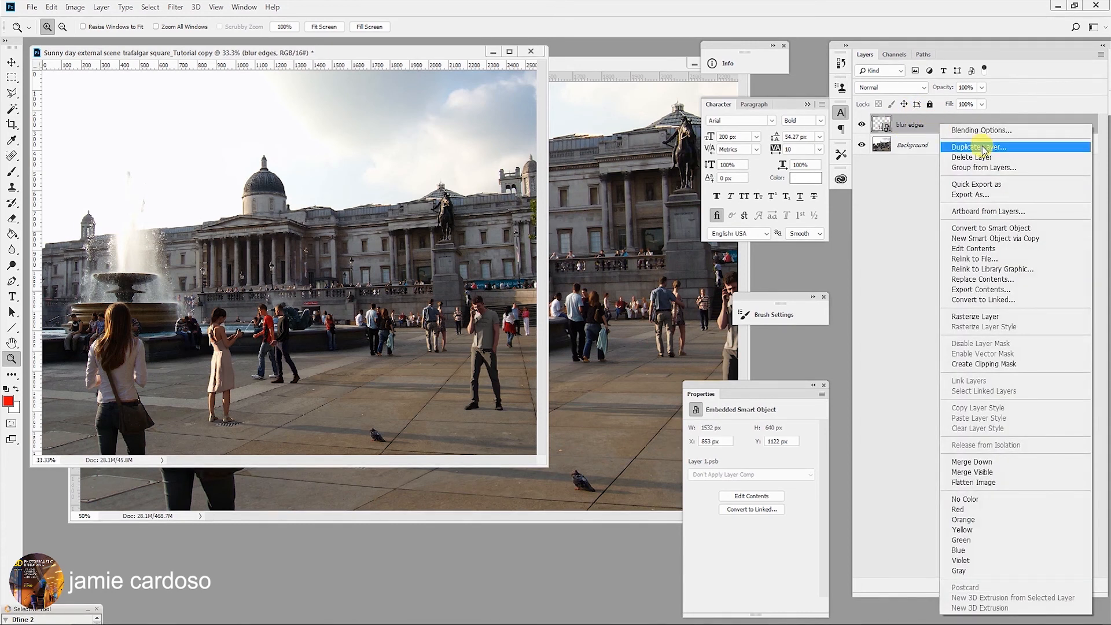
pyautogui.click(952, 144)
pyautogui.click(628, 362)
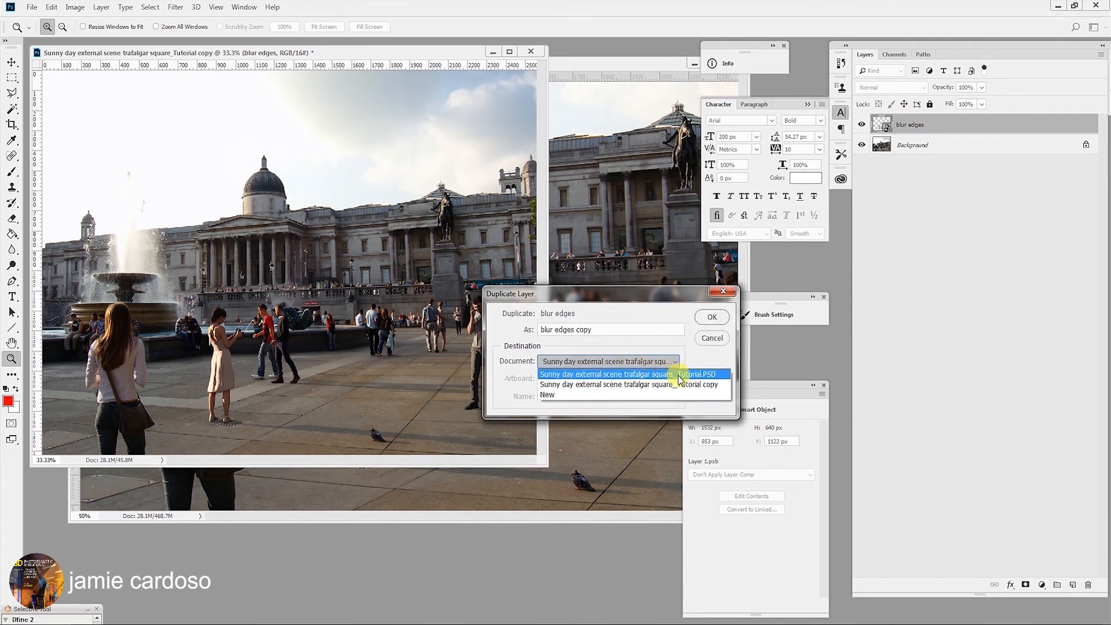
pyautogui.click(689, 375)
pyautogui.click(711, 317)
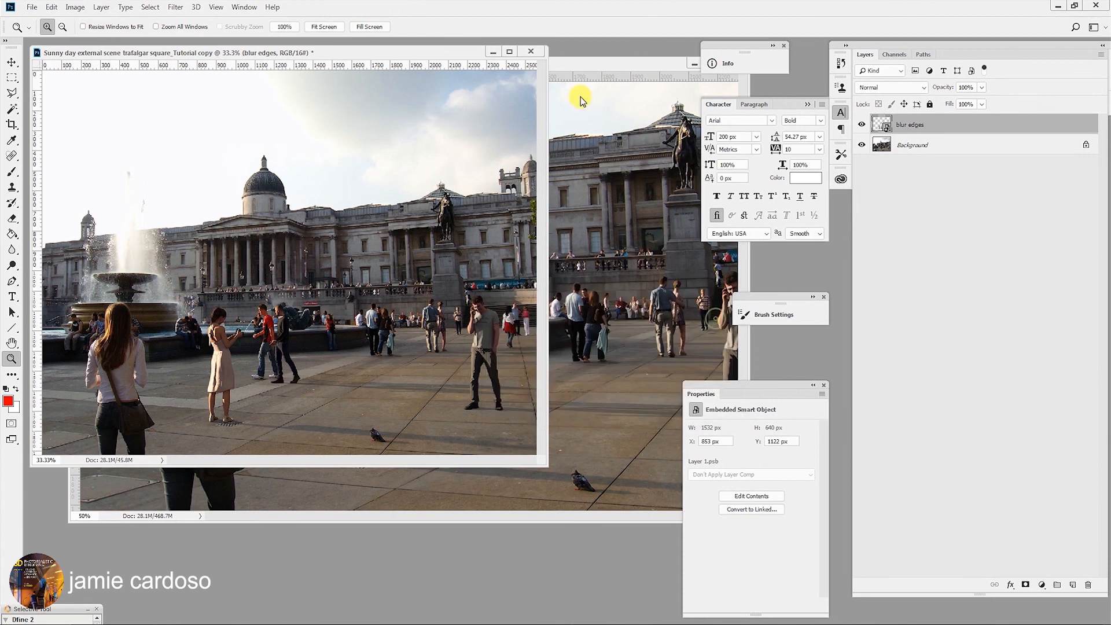
pyautogui.click(531, 52)
pyautogui.click(555, 238)
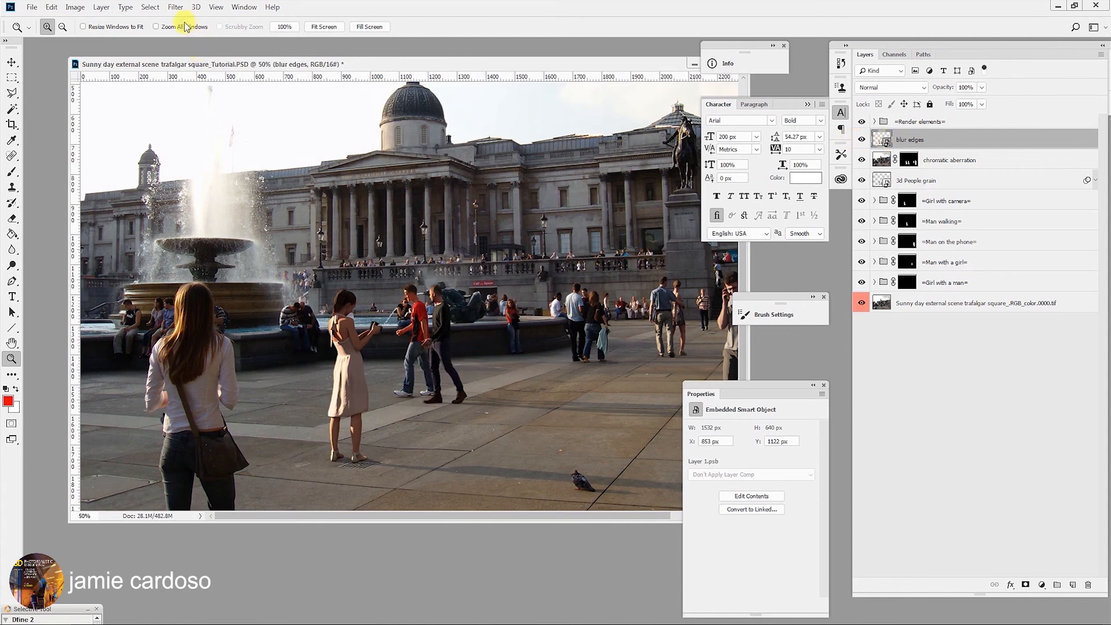
# - Apply a Gaussian Blur smart filter to the "blur edges" layer
pyautogui.click(175, 7)
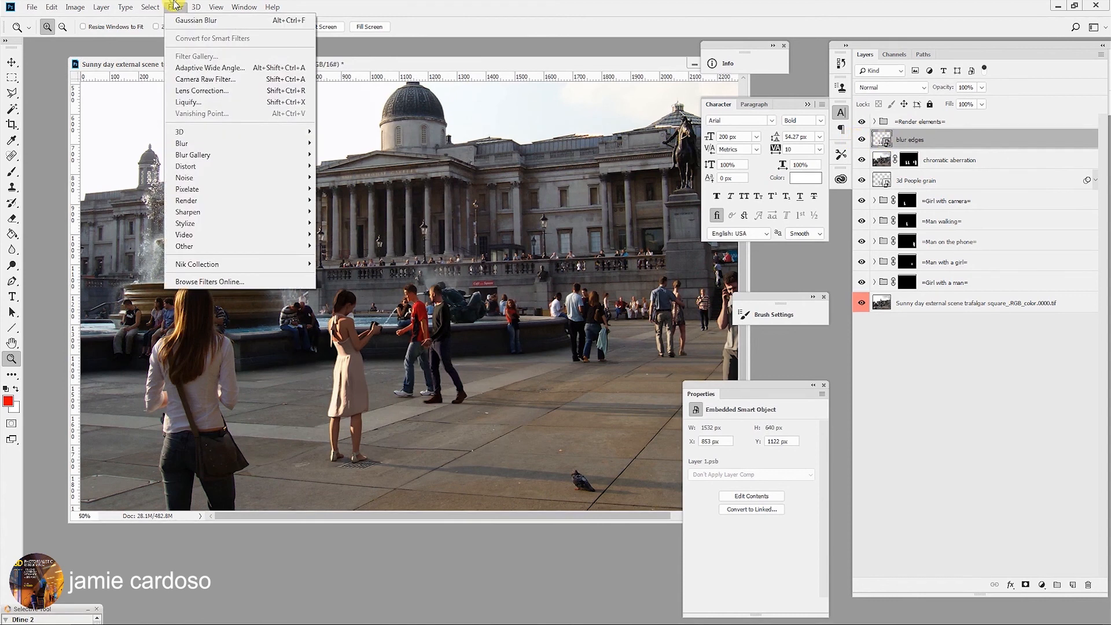
pyautogui.click(196, 21)
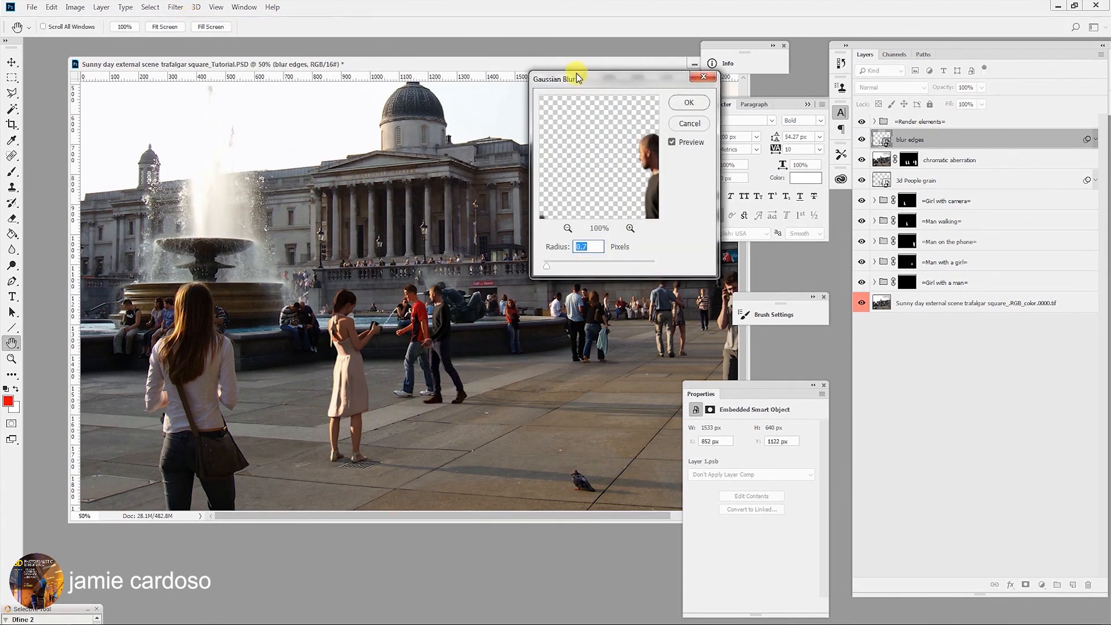
pyautogui.click(690, 104)
# - Compare the man walking in the black sweater with the "blur edges" layer hidden and shown
pyautogui.click(439, 317)
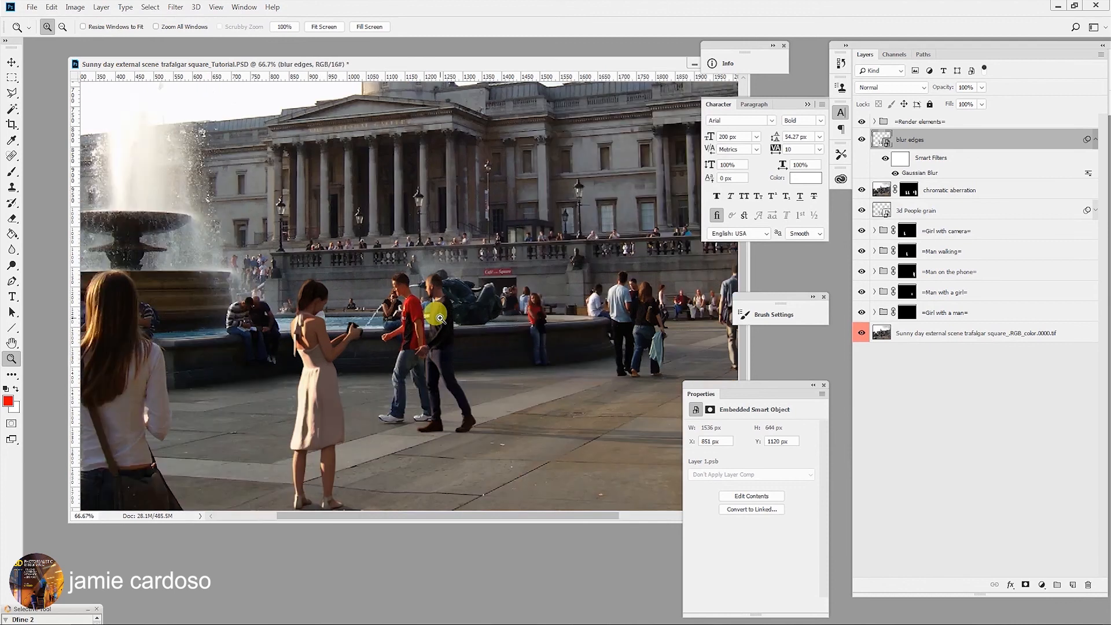
pyautogui.click(440, 317)
pyautogui.click(435, 263)
pyautogui.click(437, 261)
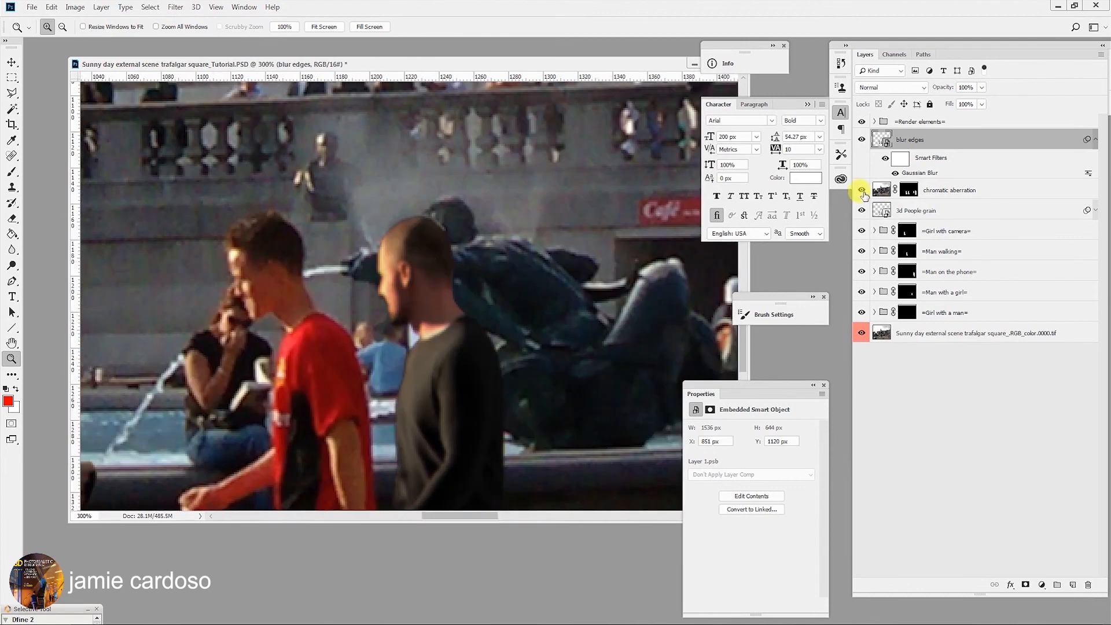
pyautogui.click(861, 139)
pyautogui.click(861, 139)
pyautogui.click(861, 139)
# - Load the outline of the "blur edges" layer as a selection and contract it by 1 pixel
pyautogui.keyDown('ctrl'); pyautogui.click(884, 140); pyautogui.keyUp('ctrl')
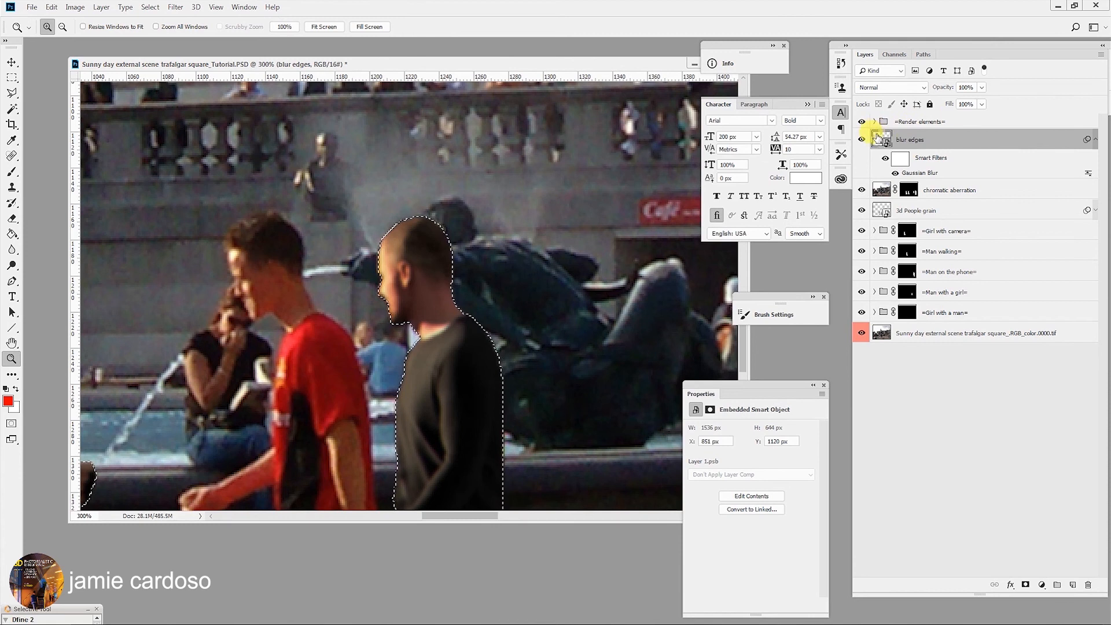
pyautogui.click(176, 8)
pyautogui.moveTo(155, 9)
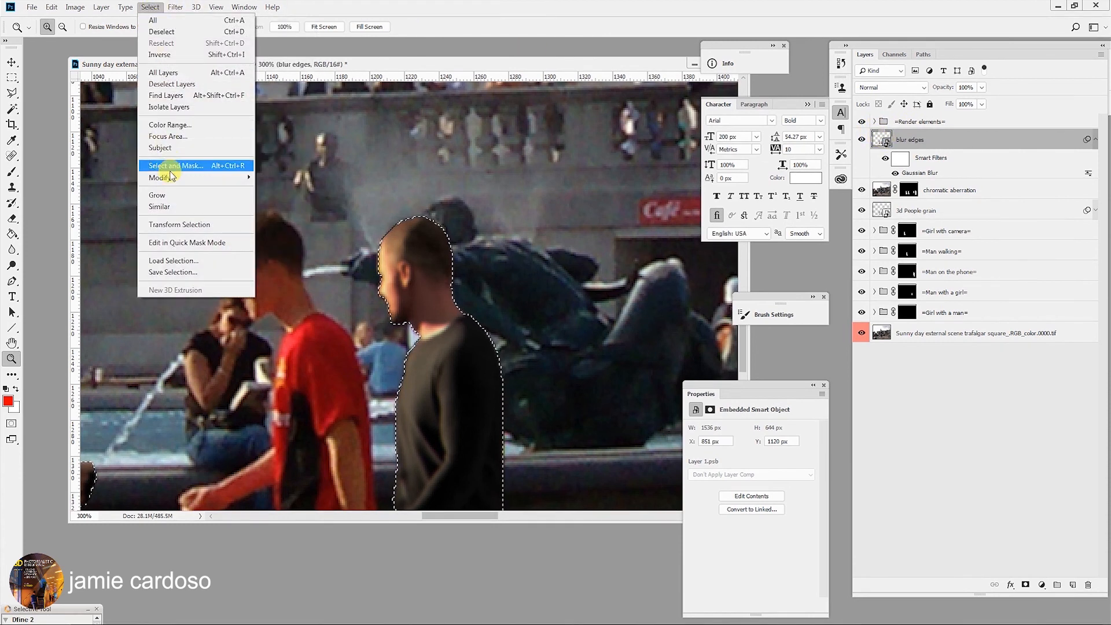
pyautogui.moveTo(165, 177)
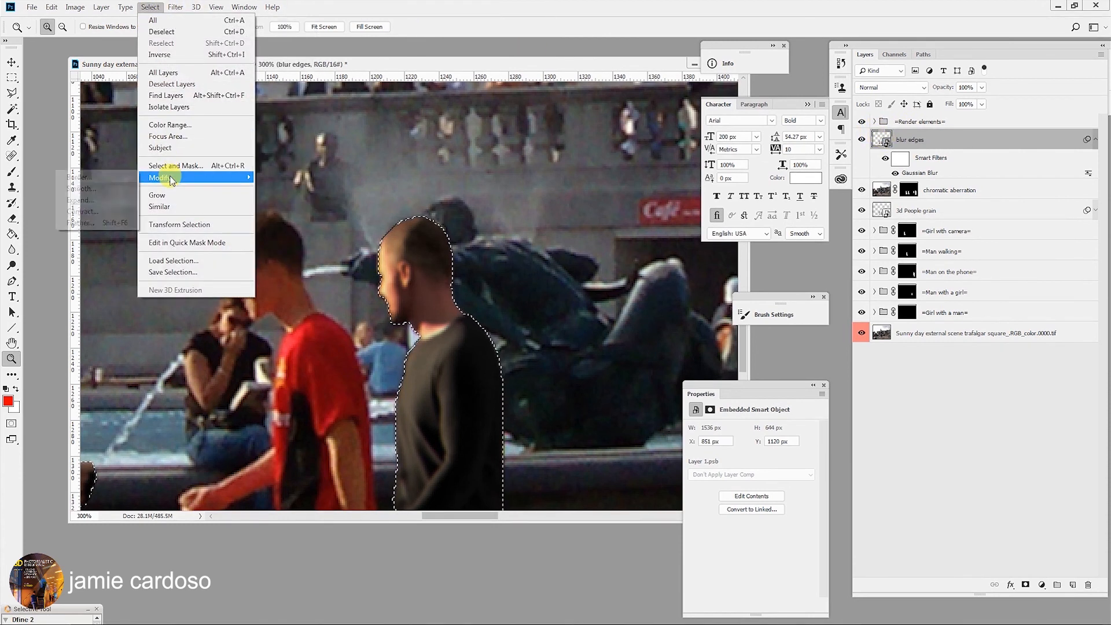
pyautogui.click(92, 212)
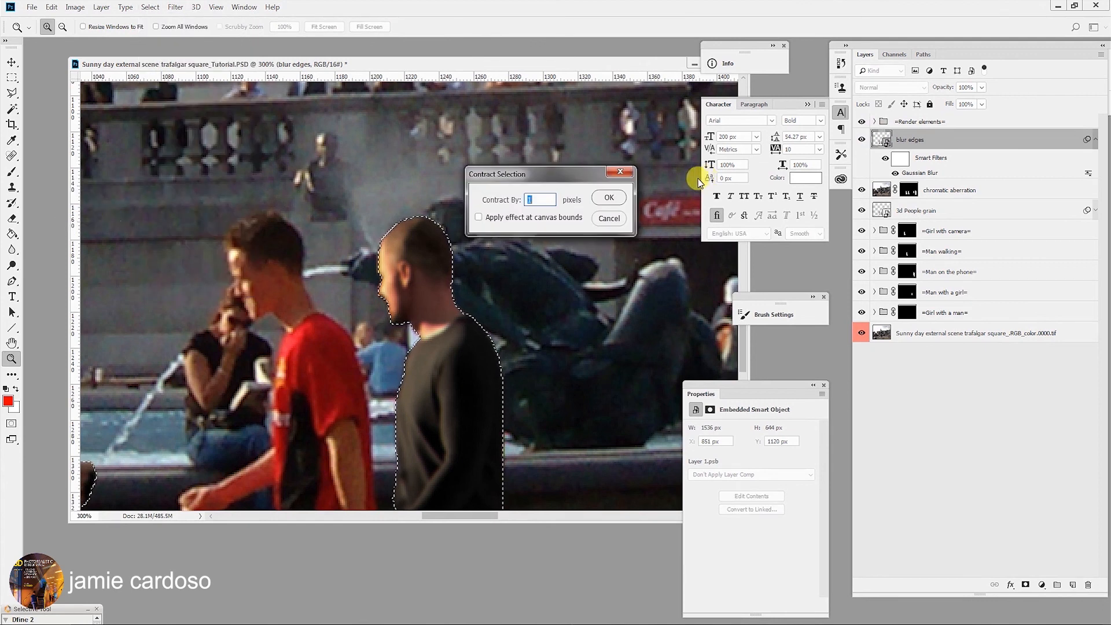
pyautogui.click(614, 199)
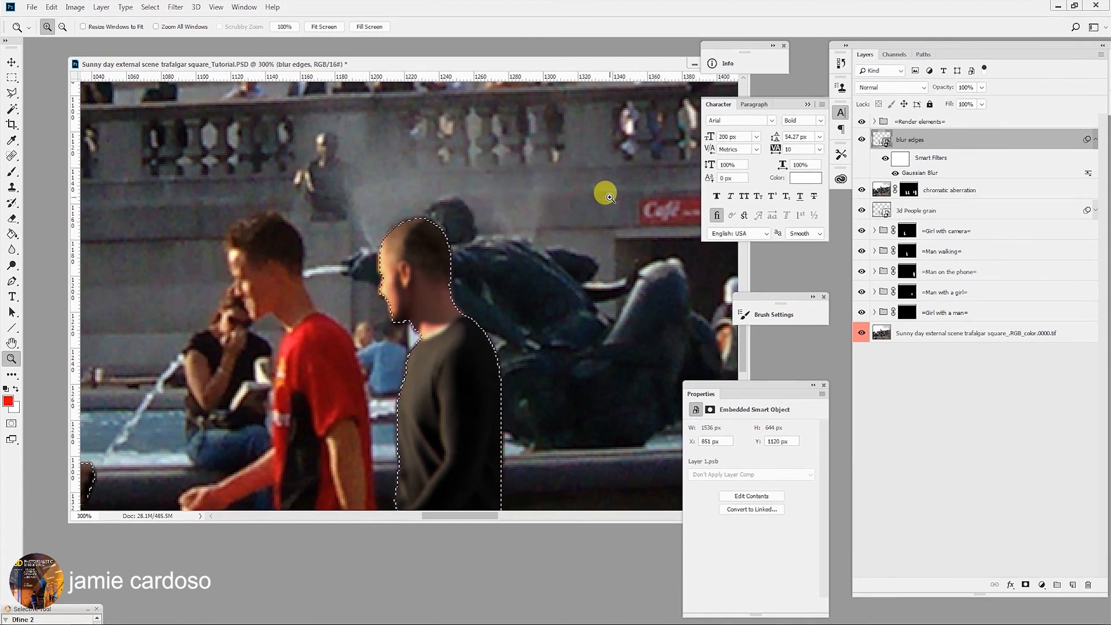
# - Invert the selection and add a layer mask from it to the "blur edges" layer
pyautogui.click(150, 7)
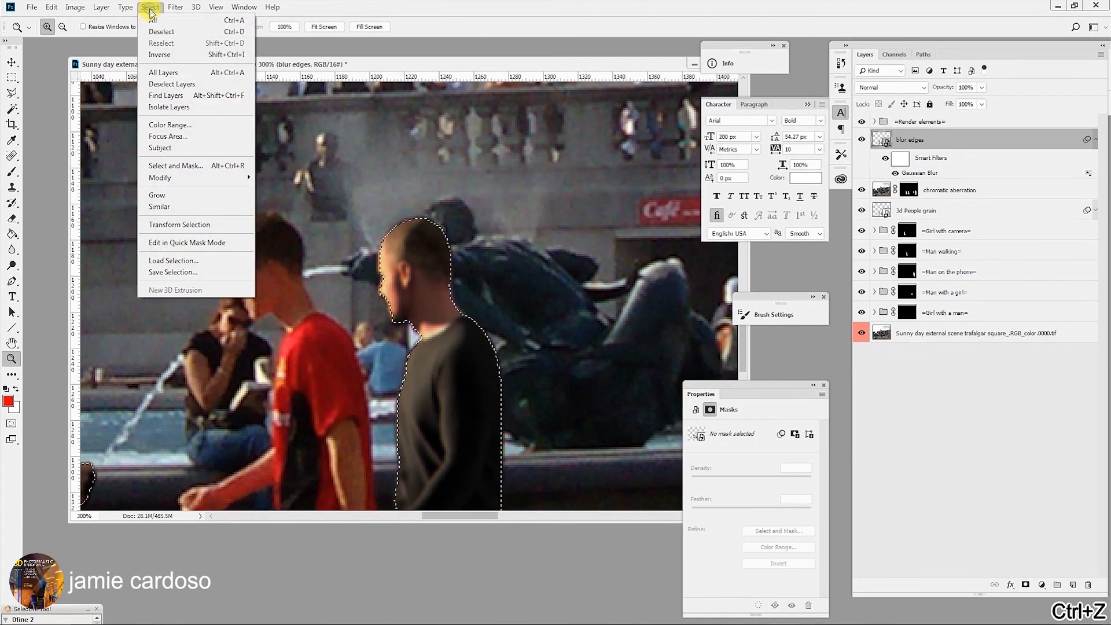
pyautogui.click(165, 57)
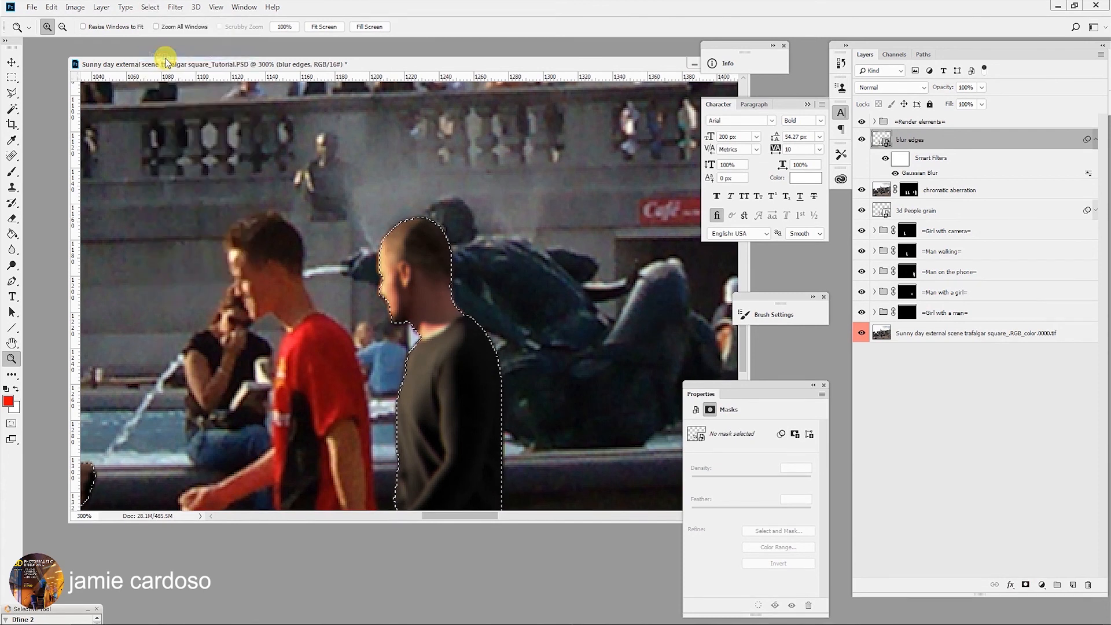
pyautogui.click(1026, 585)
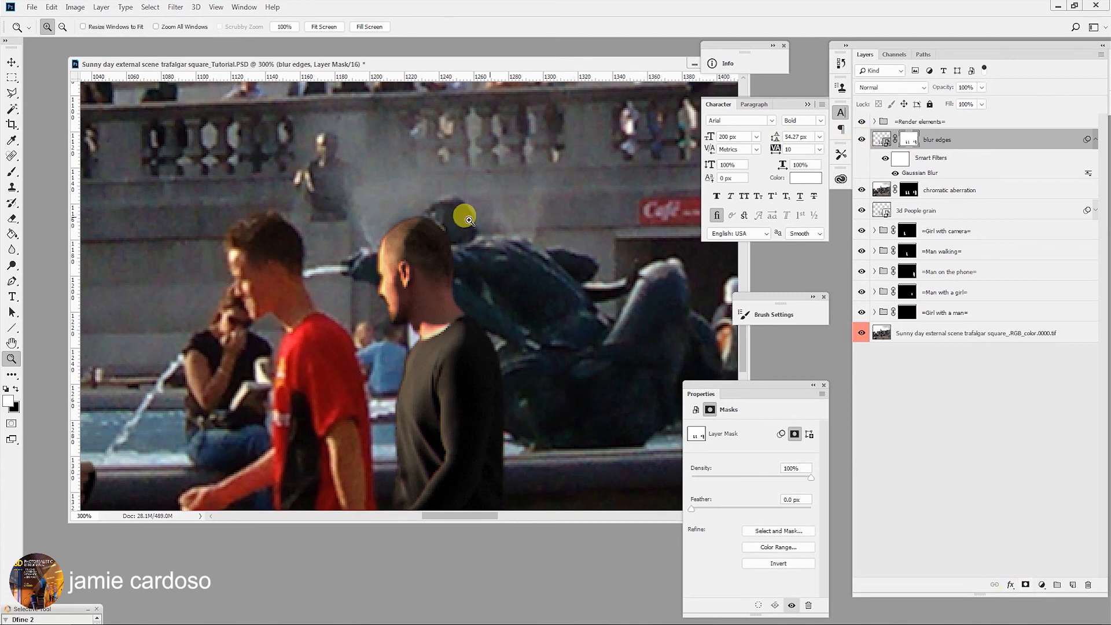
# - Examine the edges of the walking man's head close up with the masked blur layer off and on
pyautogui.click(394, 237)
pyautogui.click(395, 237)
pyautogui.click(393, 233)
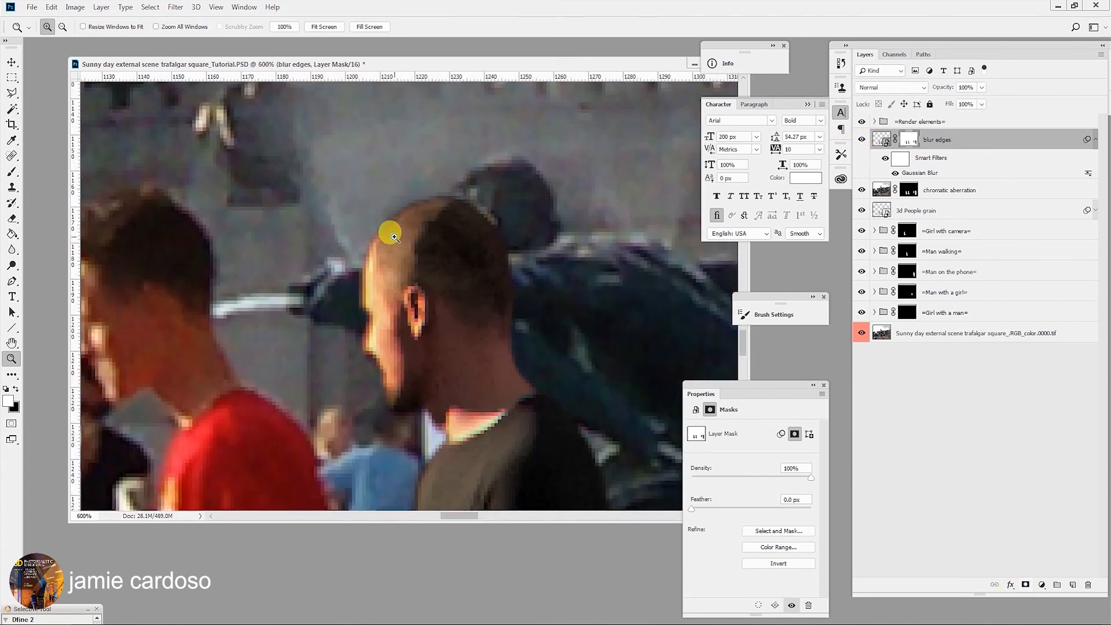
pyautogui.click(862, 141)
pyautogui.click(862, 140)
pyautogui.click(862, 141)
pyautogui.click(862, 140)
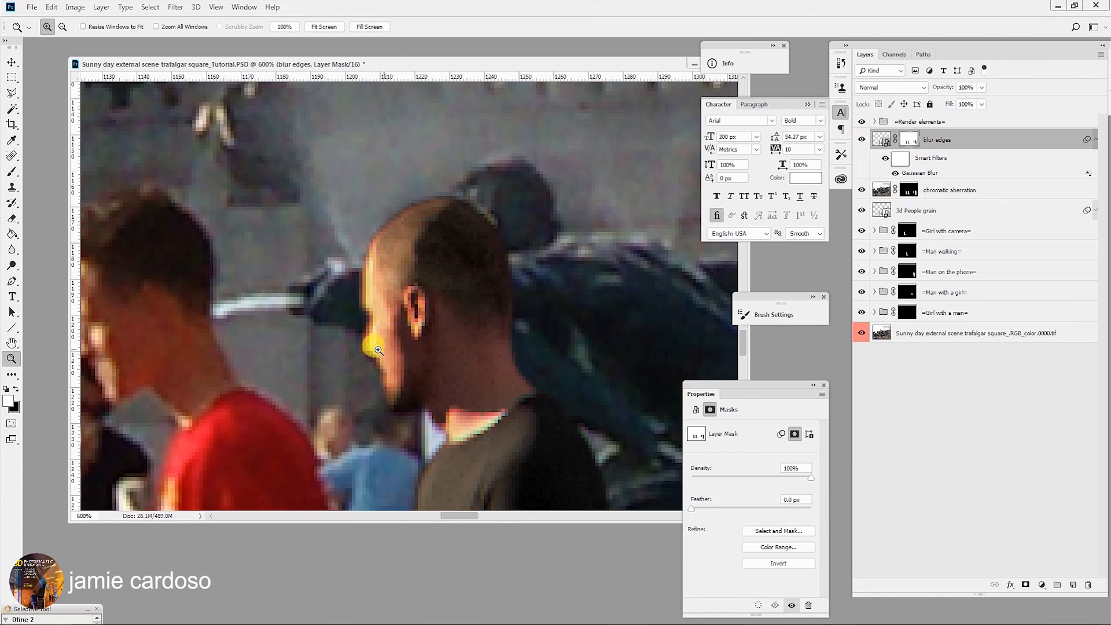
# - Compare the walking man's face and shoulder edges against the man in red, with the edge blur off and on
pyautogui.moveTo(348, 315); pyautogui.dragTo(421, 280)
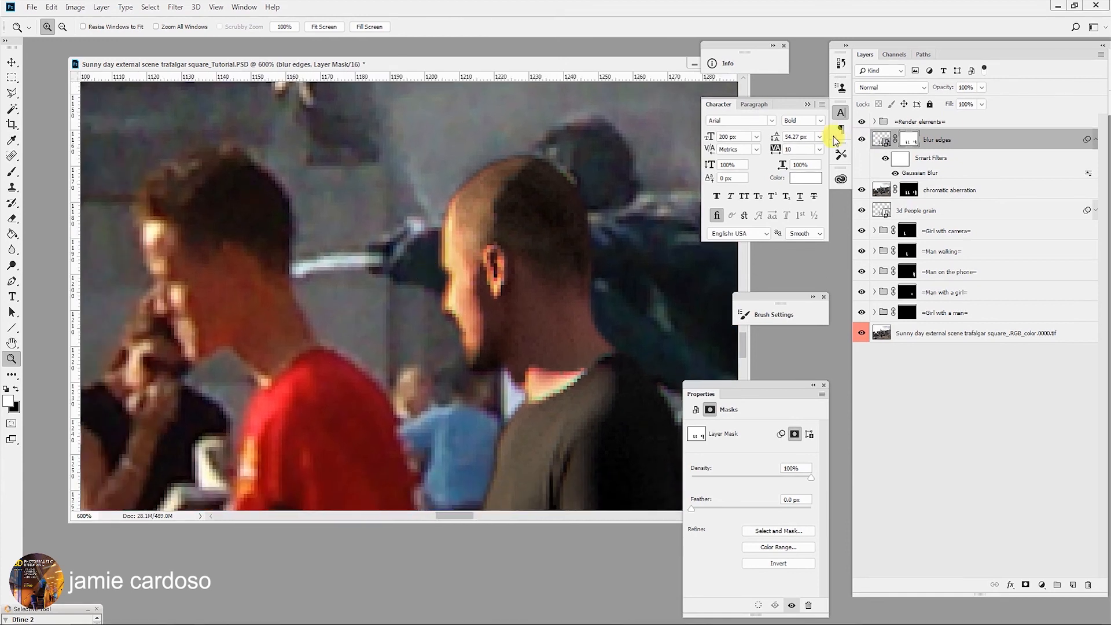
pyautogui.click(862, 141)
pyautogui.click(863, 141)
pyautogui.click(862, 141)
pyautogui.click(863, 141)
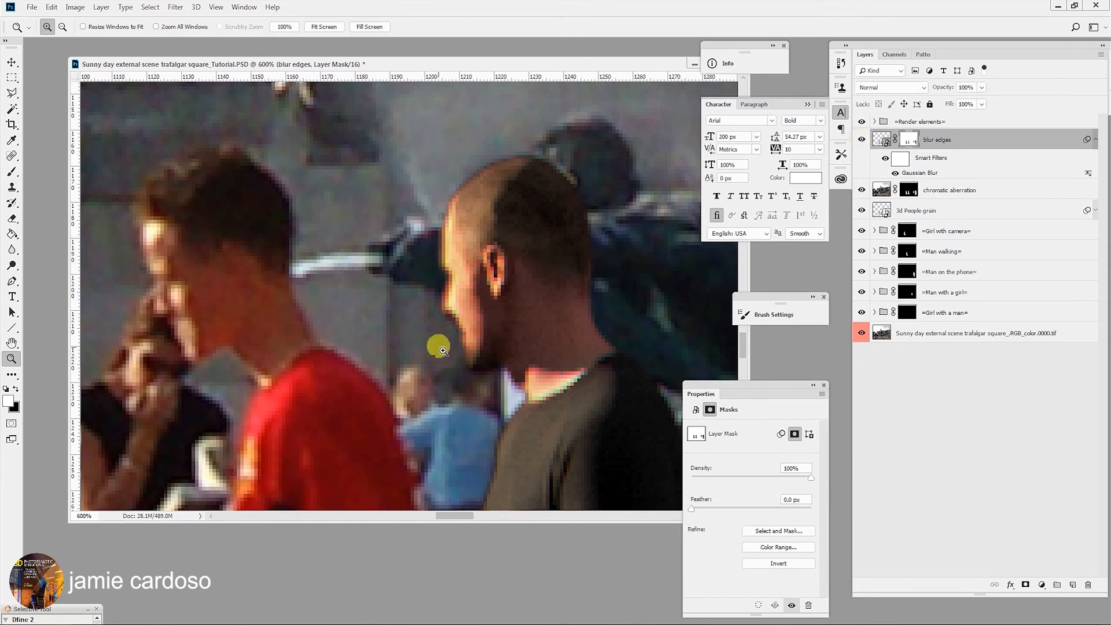
# - Inspect the softened edges of the girl with the camera along her back and shoulder against the fountain
pyautogui.keyDown('alt'); pyautogui.click(393, 359); pyautogui.keyUp('alt')
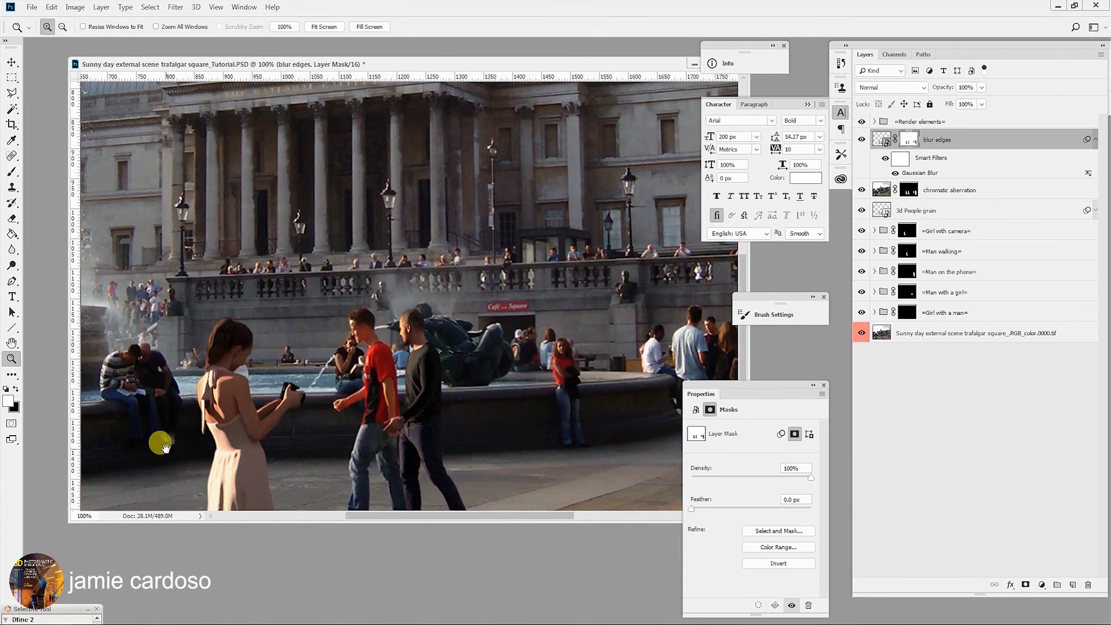
pyautogui.click(162, 445)
pyautogui.click(307, 341)
pyautogui.click(275, 279)
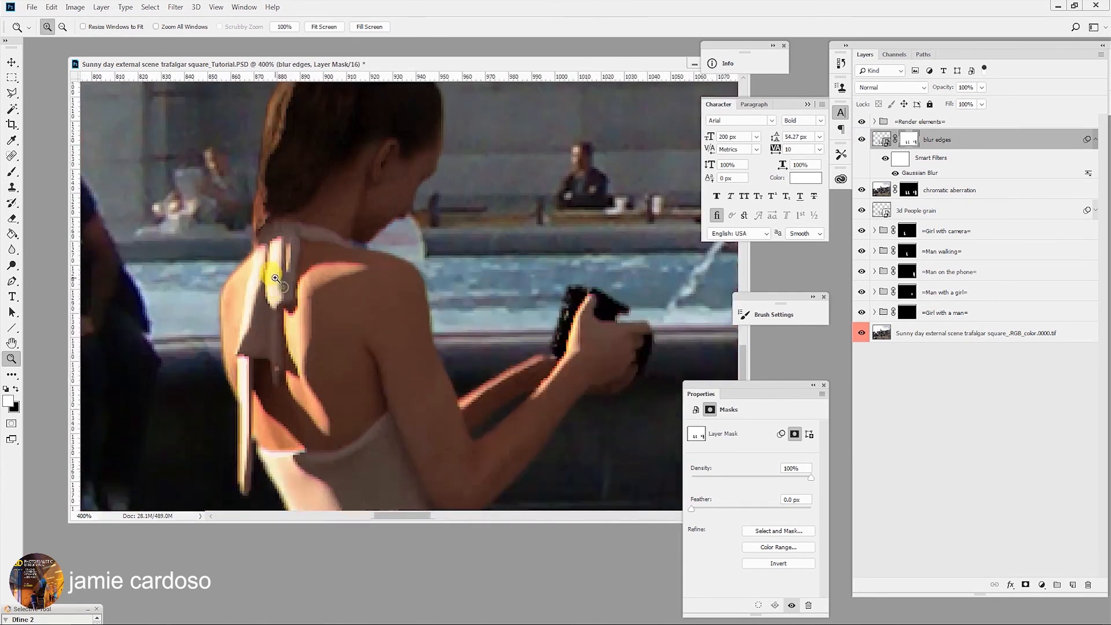
pyautogui.click(234, 276)
pyautogui.moveTo(224, 292); pyautogui.dragTo(377, 266)
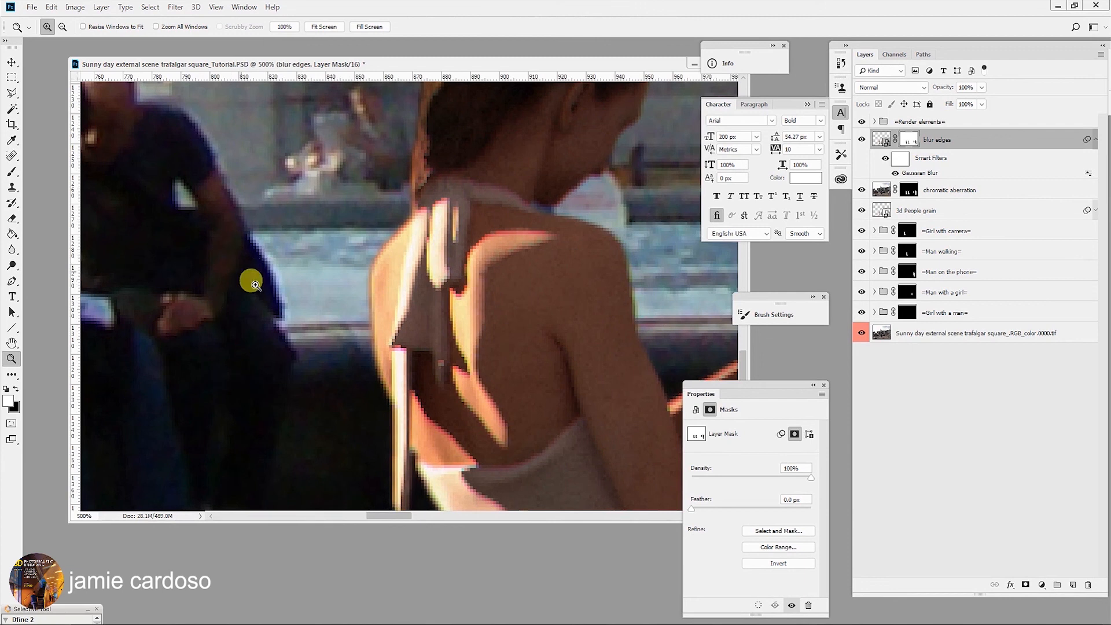
# - Compare the edges of the girl's back and shoulders with the "blur edges" layer off and on, including in the whole scene
pyautogui.click(861, 141)
pyautogui.click(861, 141)
pyautogui.click(861, 141)
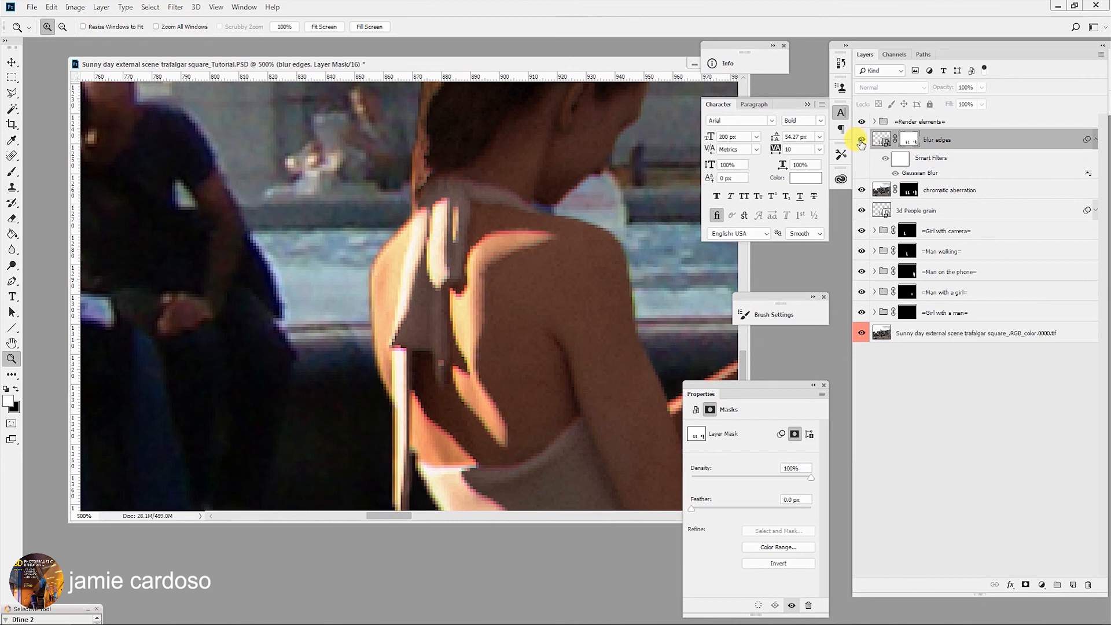
pyautogui.click(861, 141)
pyautogui.press('alt')
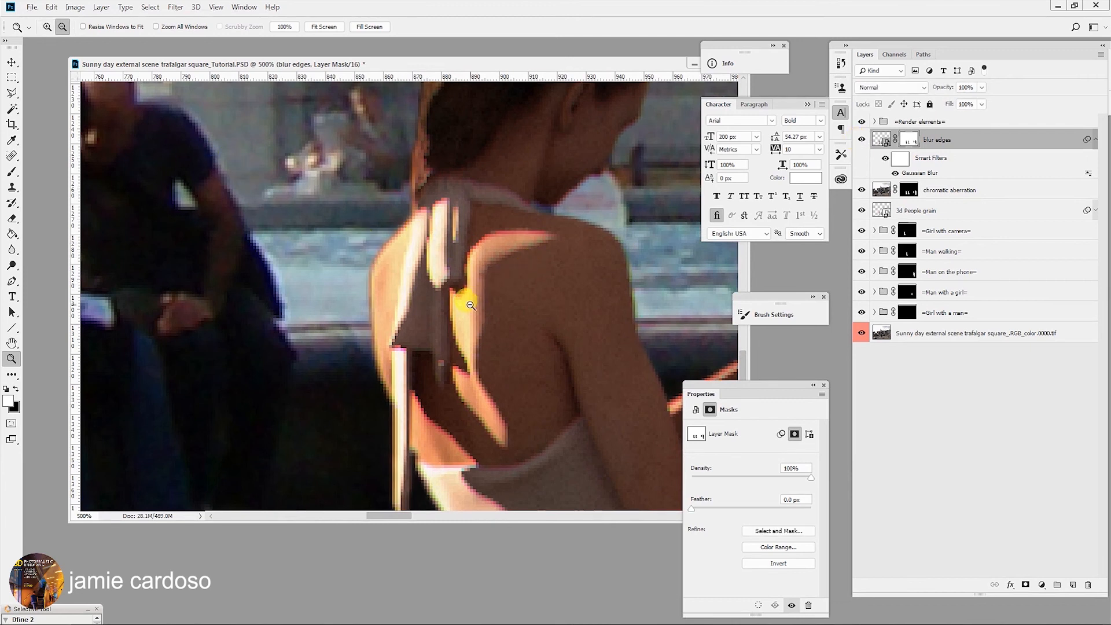
pyautogui.keyDown('alt'); pyautogui.click(470, 305); pyautogui.keyUp('alt')
pyautogui.keyDown('alt'); pyautogui.click(470, 305); pyautogui.keyUp('alt')
pyautogui.keyDown('alt'); pyautogui.click(469, 303); pyautogui.keyUp('alt')
pyautogui.keyDown('alt'); pyautogui.click(469, 304); pyautogui.keyUp('alt')
pyautogui.keyDown('alt'); pyautogui.click(469, 304); pyautogui.keyUp('alt')
pyautogui.keyDown('alt'); pyautogui.click(469, 304); pyautogui.keyUp('alt')
pyautogui.keyDown('alt'); pyautogui.click(463, 323); pyautogui.keyUp('alt')
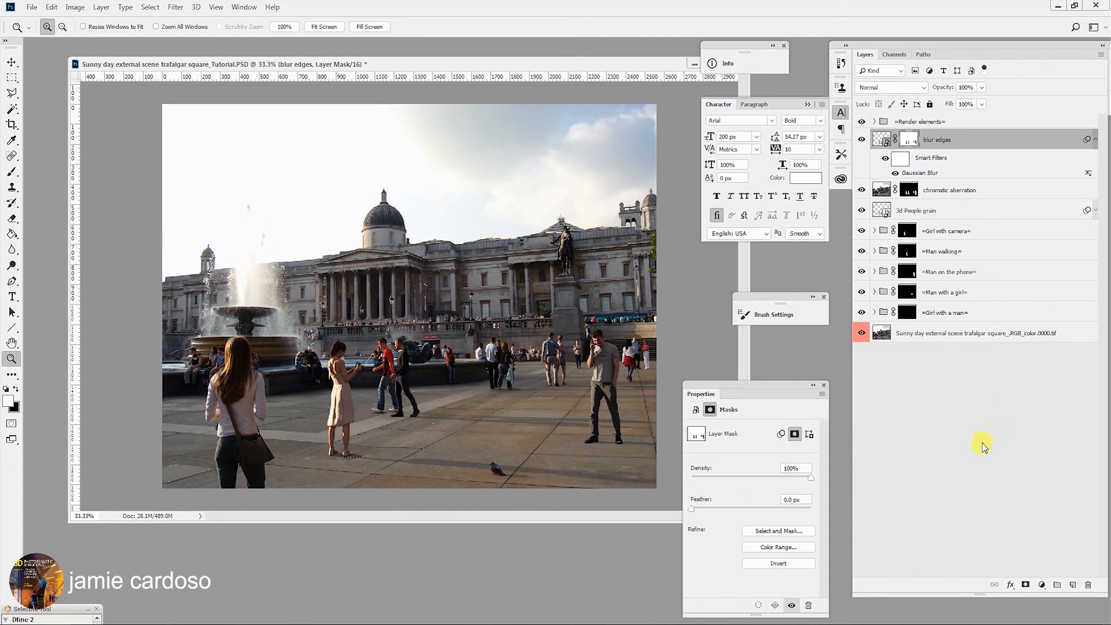
# - Load the "3d people" channel as a selection and add a Hue/Saturation adjustment layer masked by it above "blur edges"
pyautogui.click(293, 384)
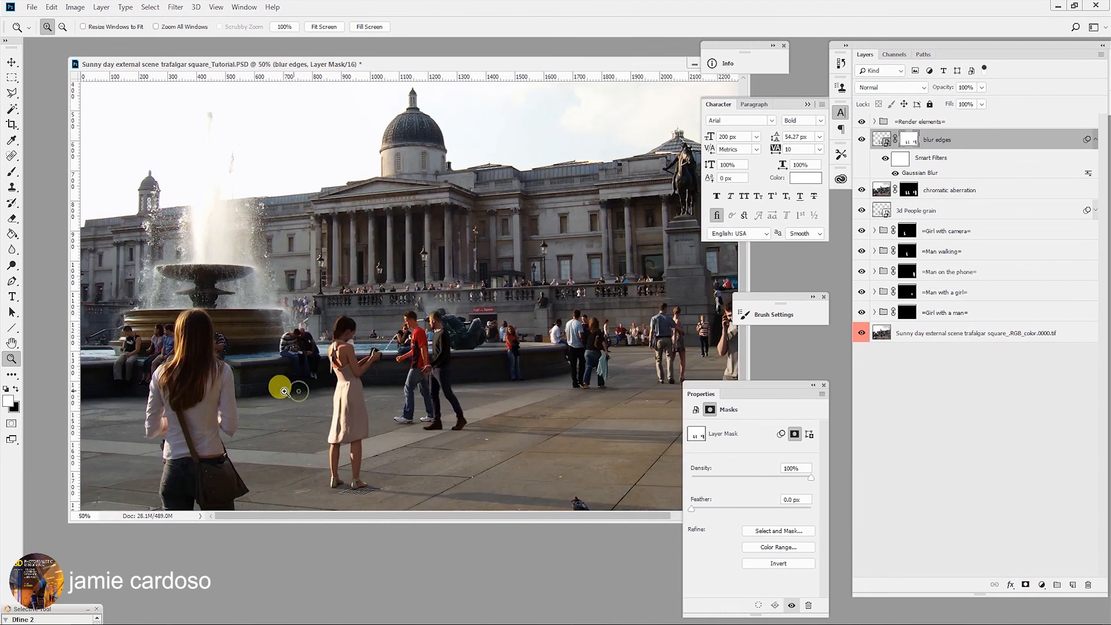
pyautogui.scroll(-1, 312, 385)
pyautogui.click(305, 391)
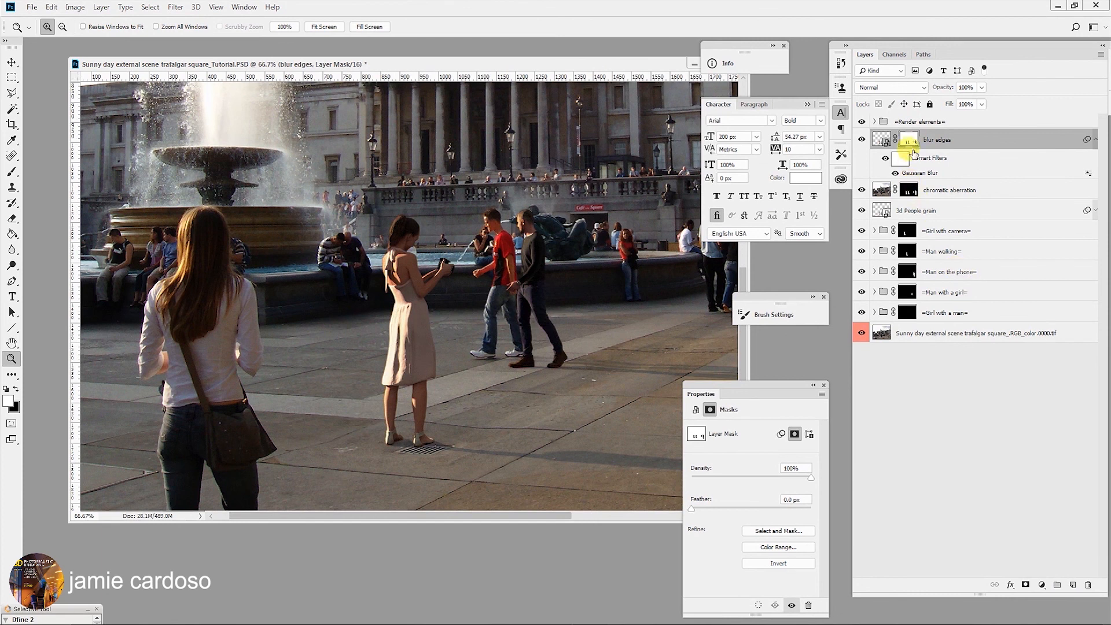
pyautogui.click(896, 55)
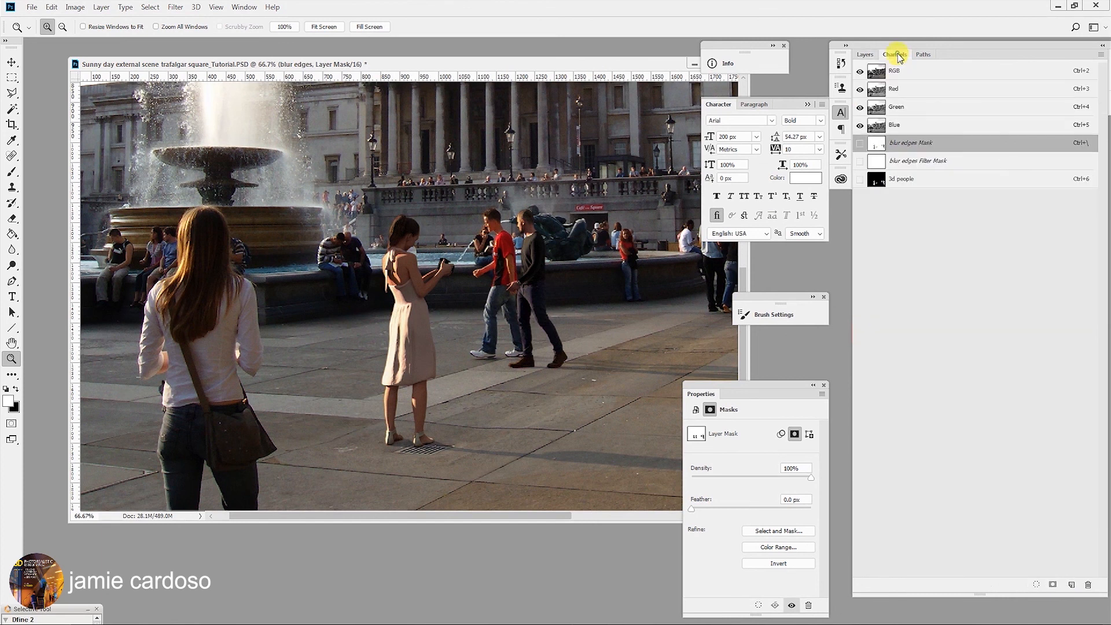
pyautogui.keyDown('ctrl'); pyautogui.click(876, 183); pyautogui.keyUp('ctrl')
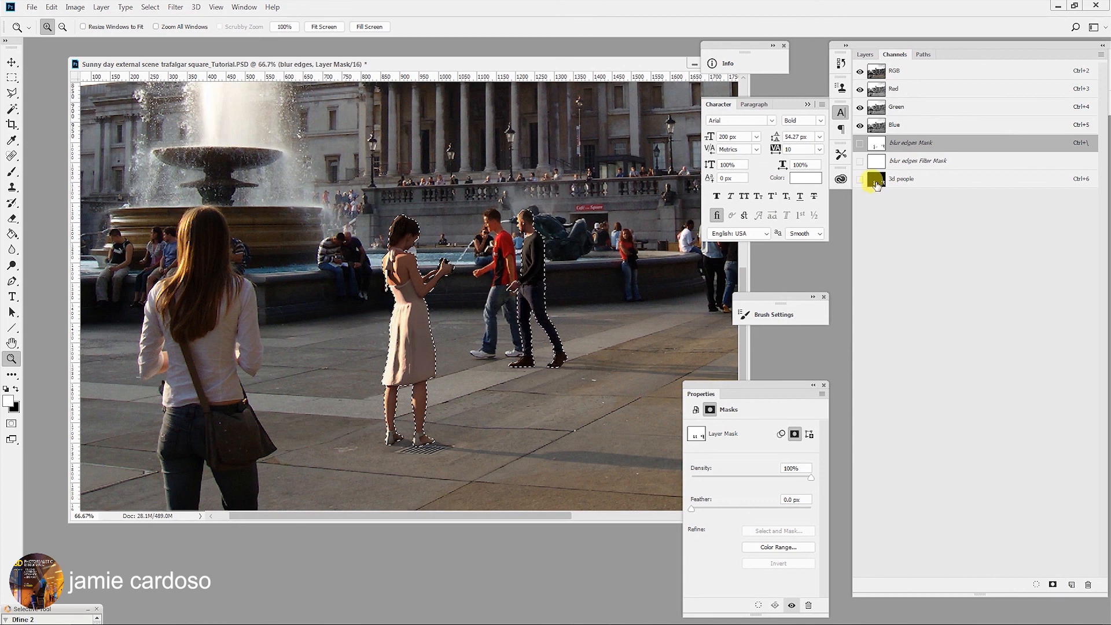
pyautogui.click(864, 54)
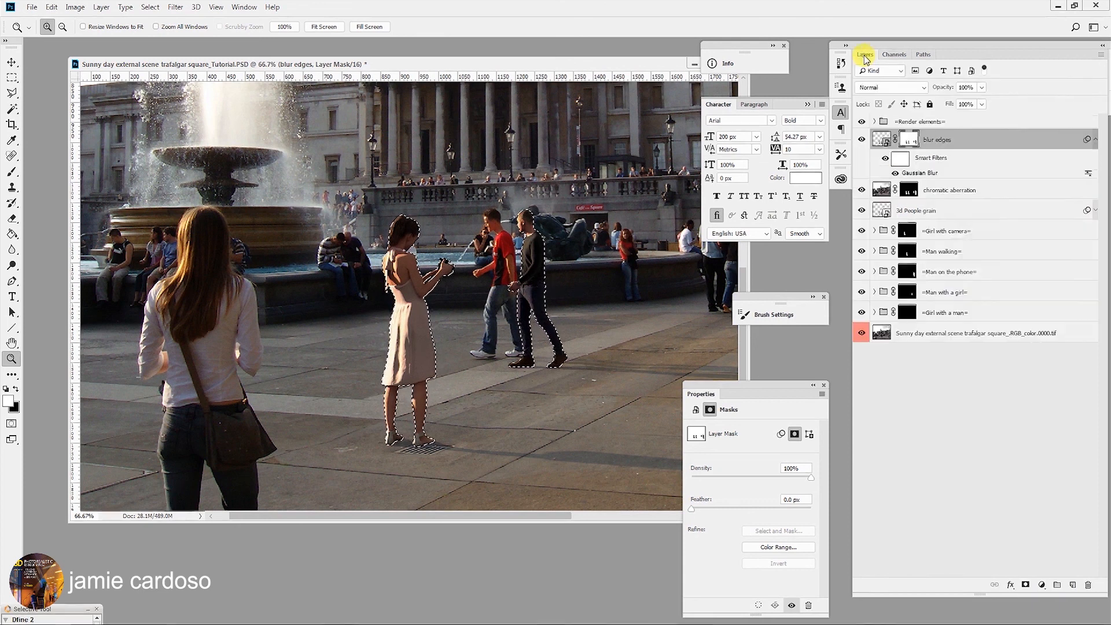
pyautogui.click(1042, 586)
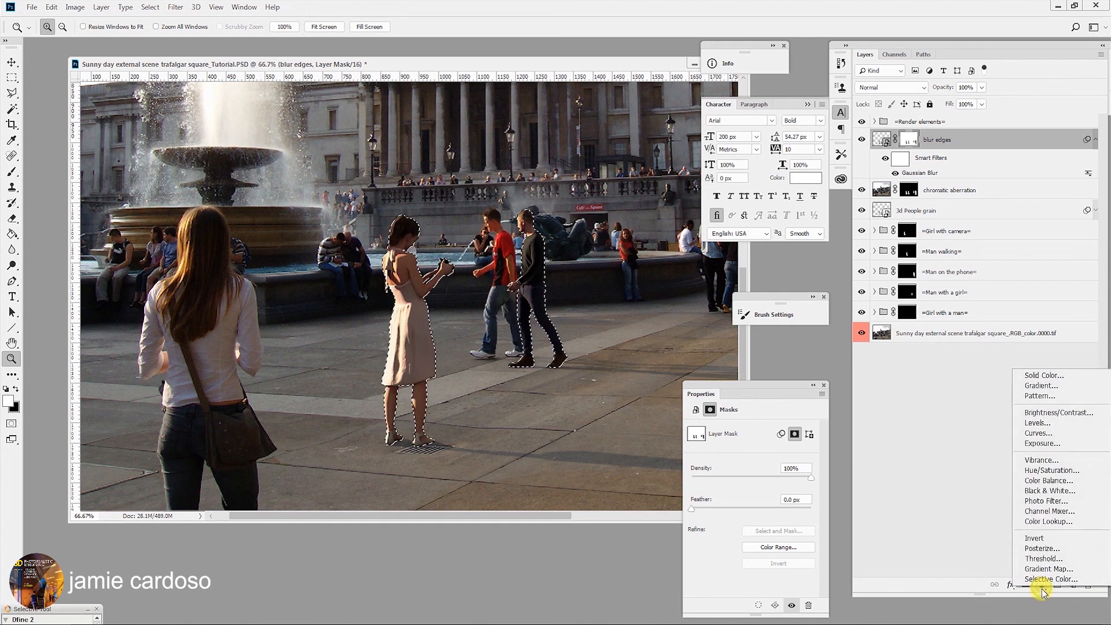
pyautogui.click(1070, 471)
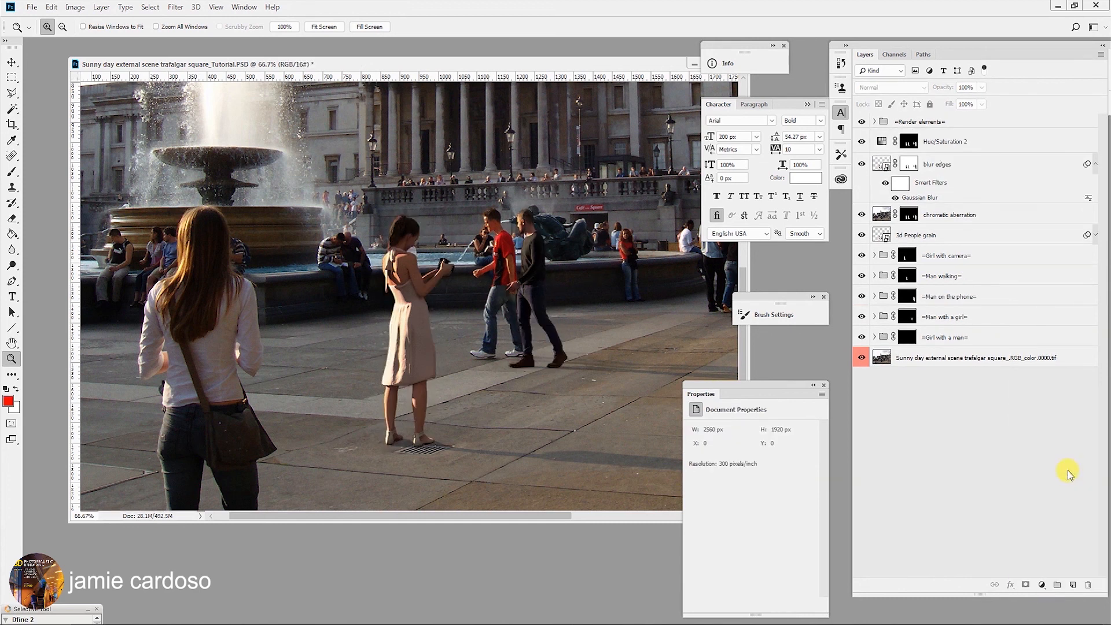
# - Set the saturation of the 3D people's masked Hue/Saturation layer to -15
pyautogui.click(938, 142)
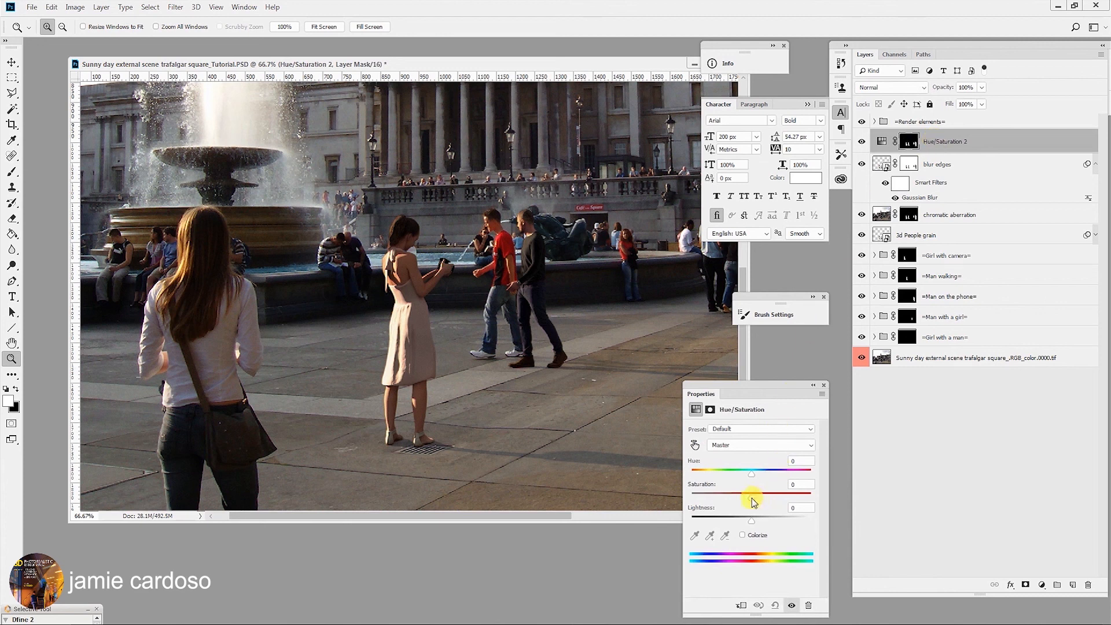
pyautogui.moveTo(752, 501); pyautogui.dragTo(747, 504)
pyautogui.click(798, 486)
pyautogui.write('5')
# - Inspect the desaturated girl with the camera close up against the seated people and the man in red
pyautogui.click(305, 404)
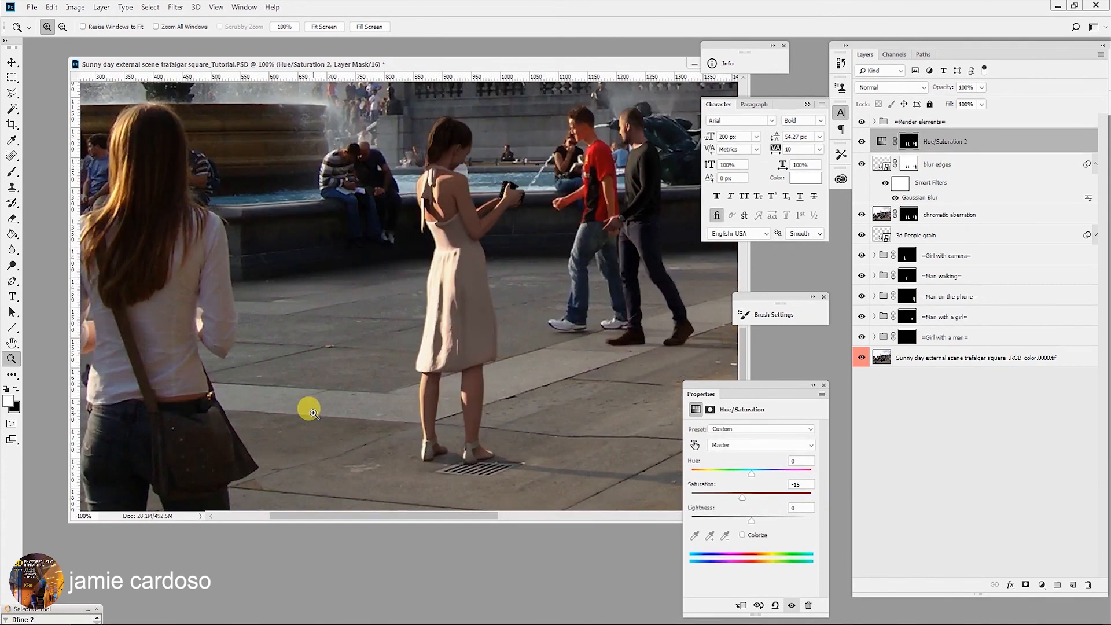
pyautogui.moveTo(289, 391); pyautogui.dragTo(336, 382)
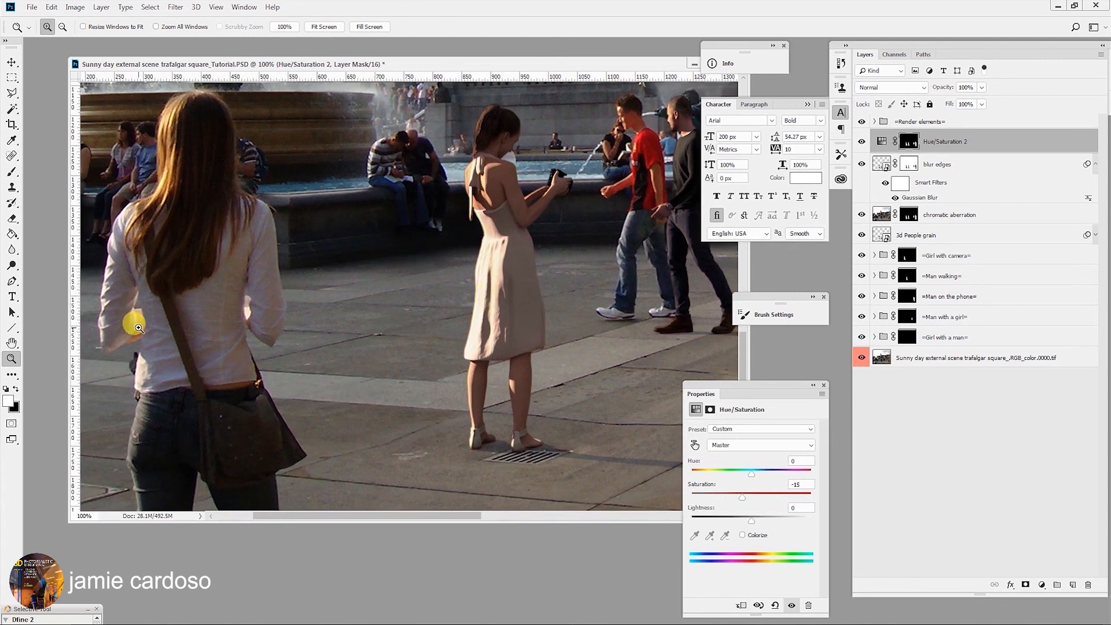
pyautogui.moveTo(644, 165); pyautogui.dragTo(457, 272)
pyautogui.click(458, 272)
pyautogui.click(427, 253)
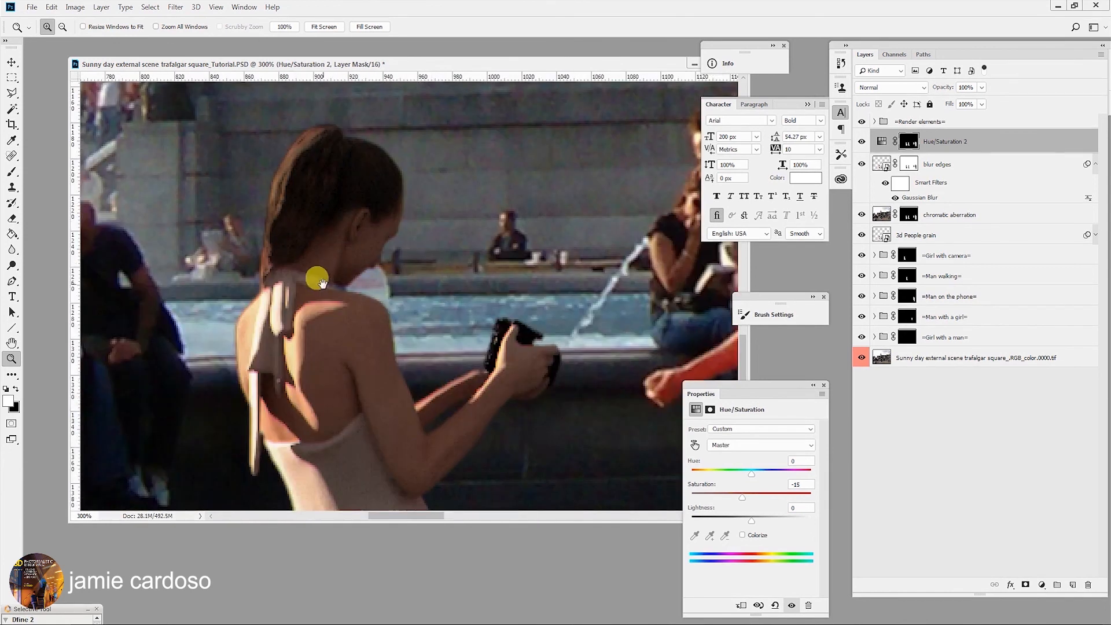
pyautogui.moveTo(318, 281); pyautogui.dragTo(429, 256)
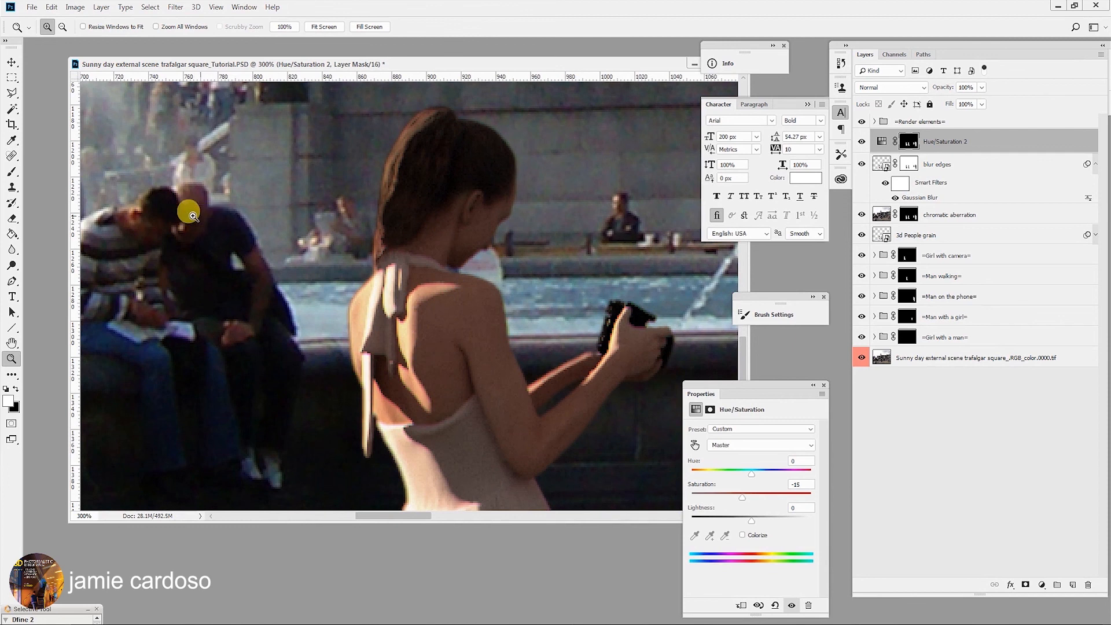
pyautogui.keyDown('alt'); pyautogui.click(472, 253); pyautogui.keyUp('alt')
pyautogui.keyDown('alt'); pyautogui.click(472, 253); pyautogui.keyUp('alt')
pyautogui.keyDown('alt'); pyautogui.click(473, 253); pyautogui.keyUp('alt')
pyautogui.keyDown('alt'); pyautogui.click(475, 253); pyautogui.keyUp('alt')
pyautogui.moveTo(642, 272); pyautogui.dragTo(324, 247)
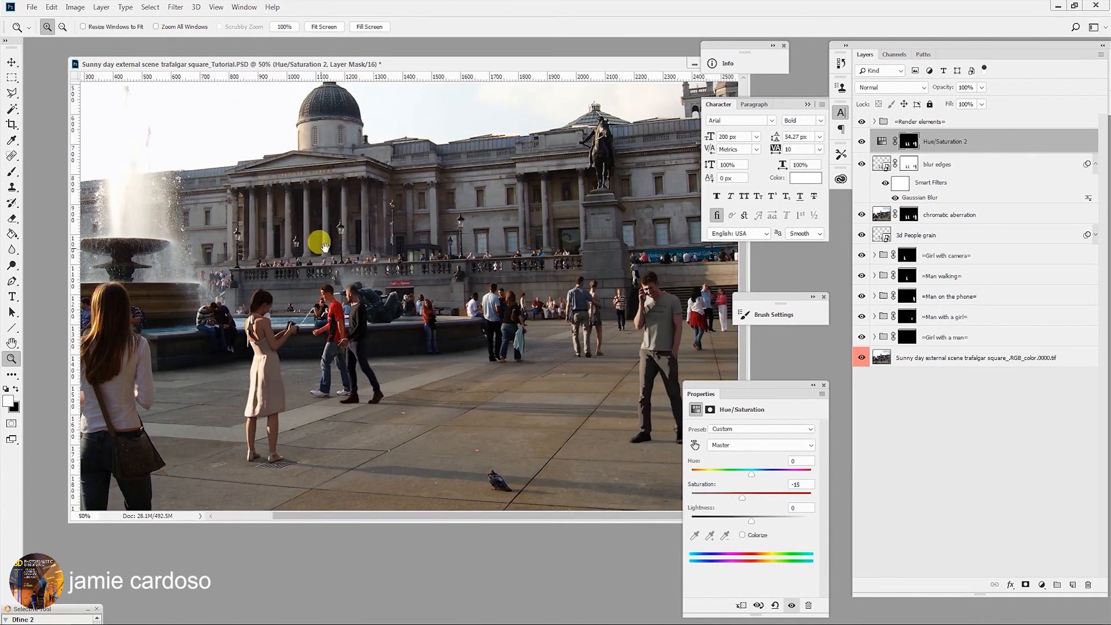
# - Compare the people's colours with the Hue/Saturation layer off and on, and review the whole scene
pyautogui.click(861, 142)
pyautogui.click(862, 142)
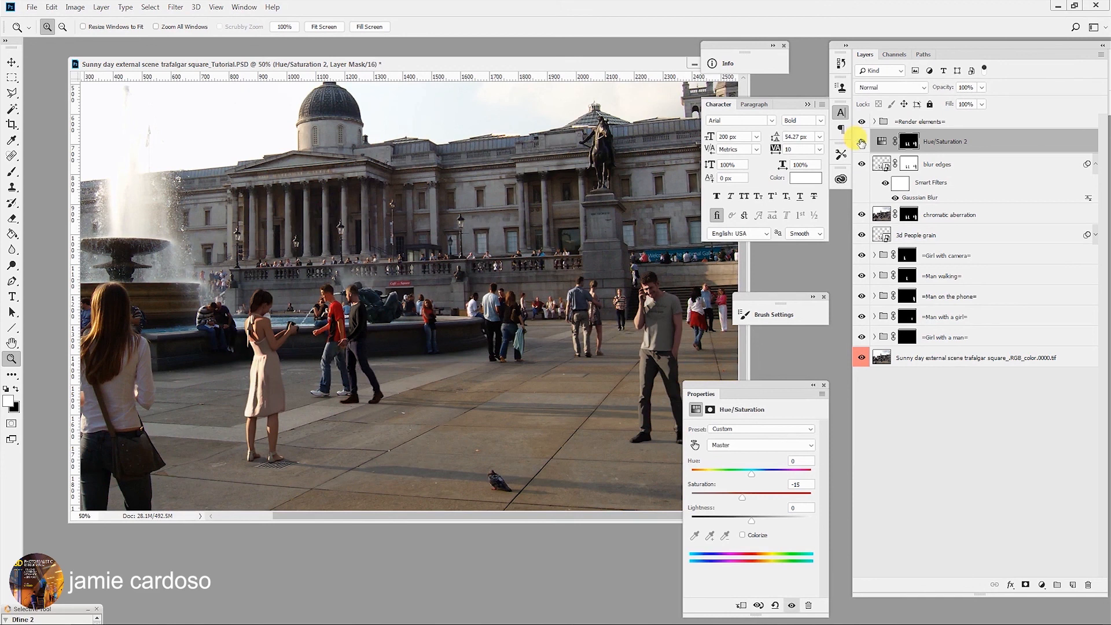
pyautogui.keyDown('alt'); pyautogui.click(529, 269); pyautogui.keyUp('alt')
pyautogui.keyDown('alt'); pyautogui.click(528, 272); pyautogui.keyUp('alt')
pyautogui.click(518, 311)
pyautogui.click(501, 305)
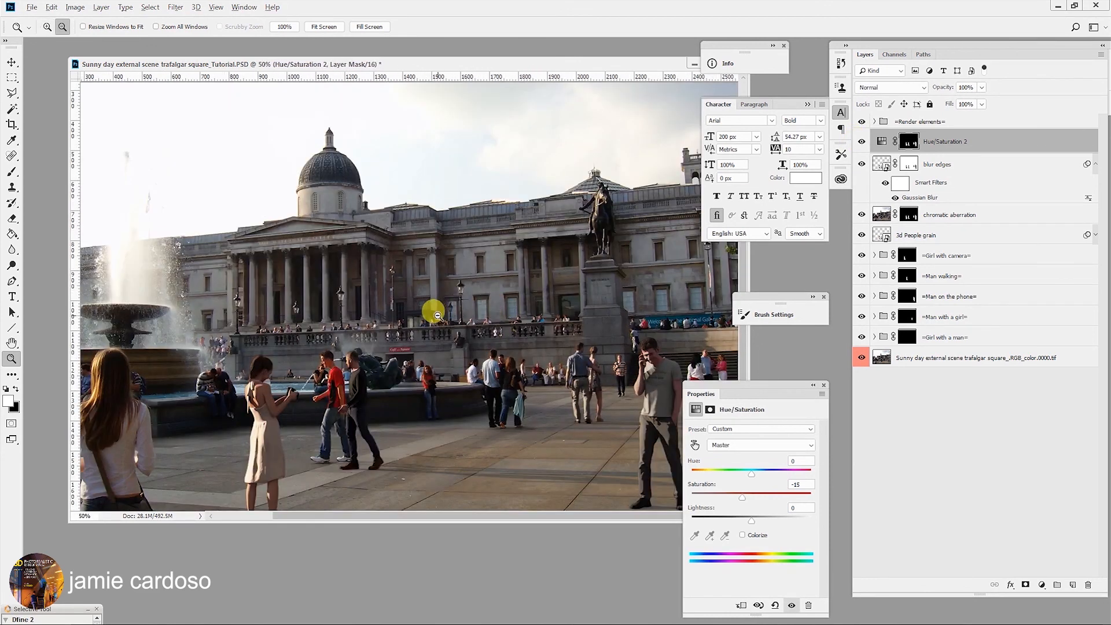
pyautogui.keyDown('alt'); pyautogui.click(438, 315); pyautogui.keyUp('alt')
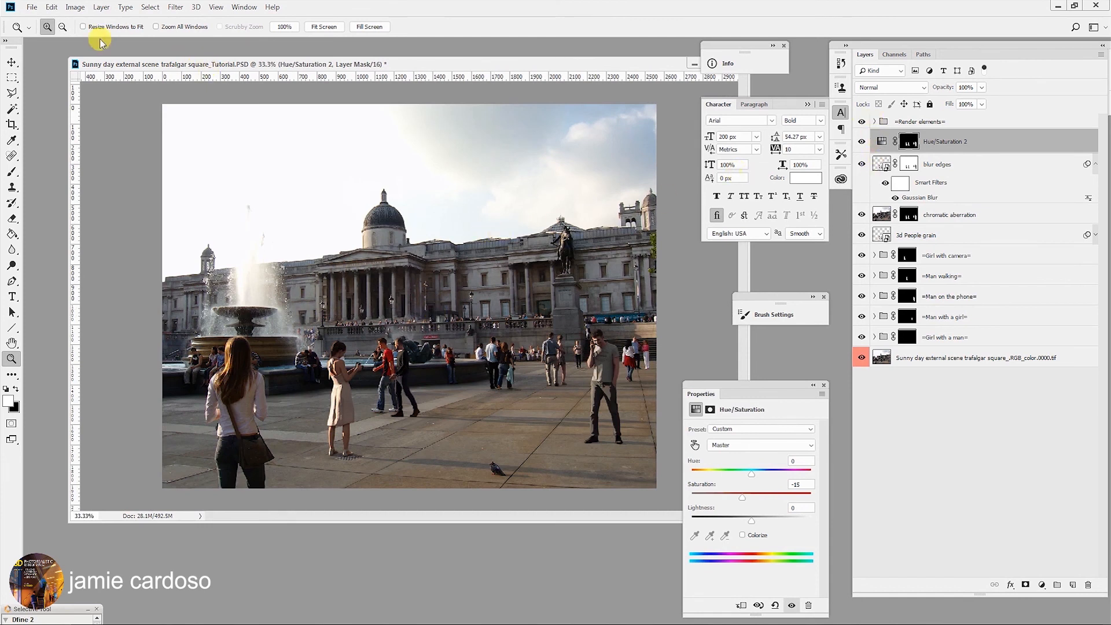
# - Save the scene in JPEG format as "Sunny day external scene trafalgar square_Tutorial"
pyautogui.click(33, 8)
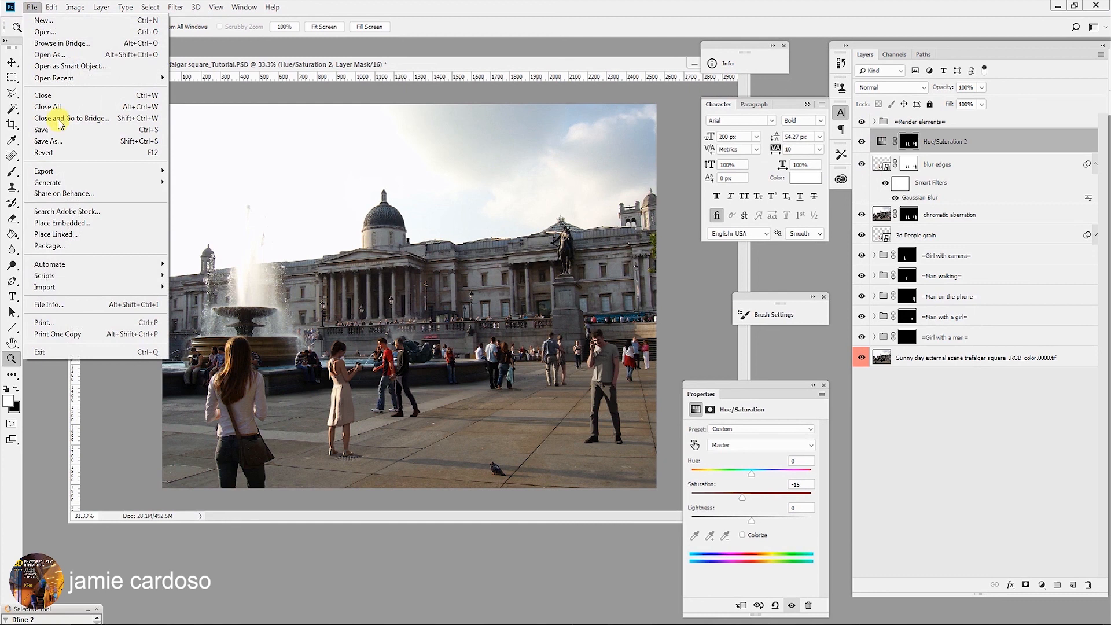
pyautogui.click(54, 141)
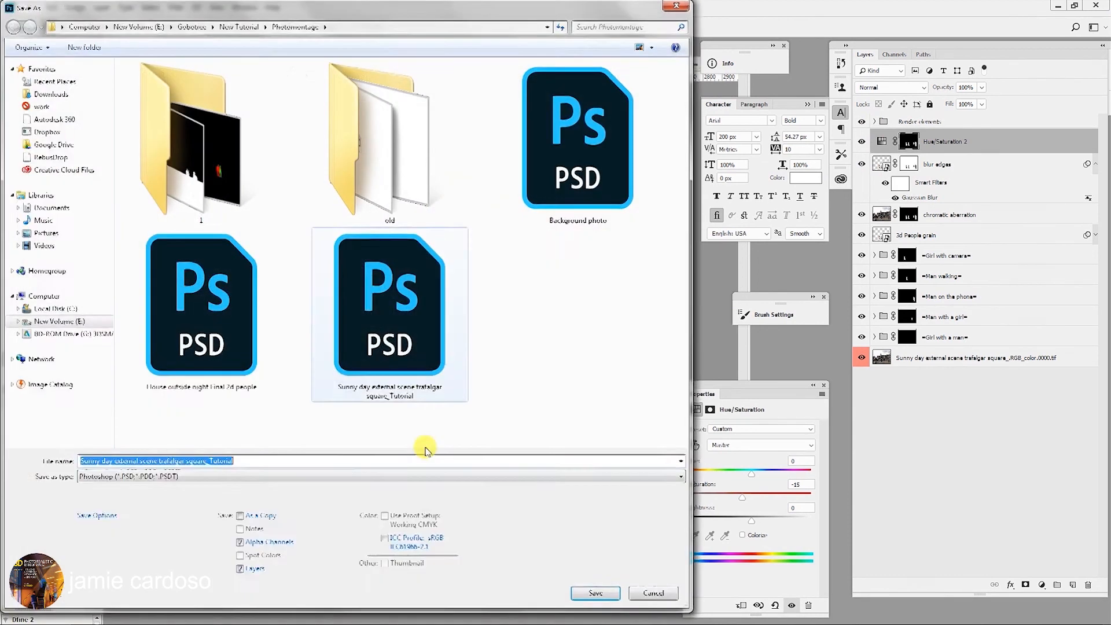
pyautogui.click(272, 475)
pyautogui.click(113, 533)
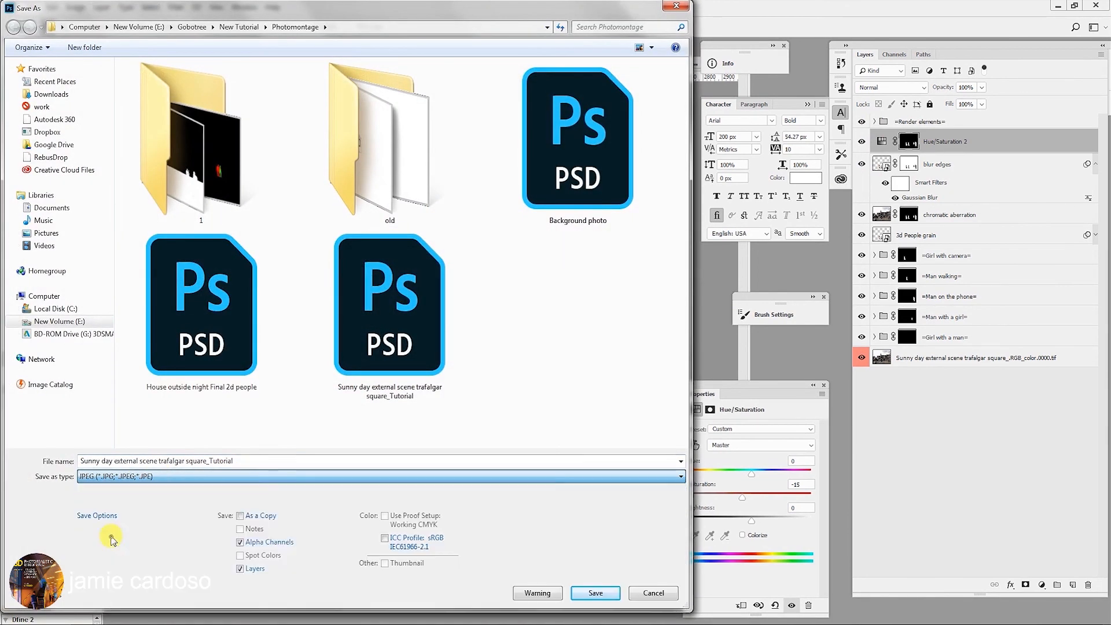
pyautogui.click(596, 596)
pyautogui.click(592, 318)
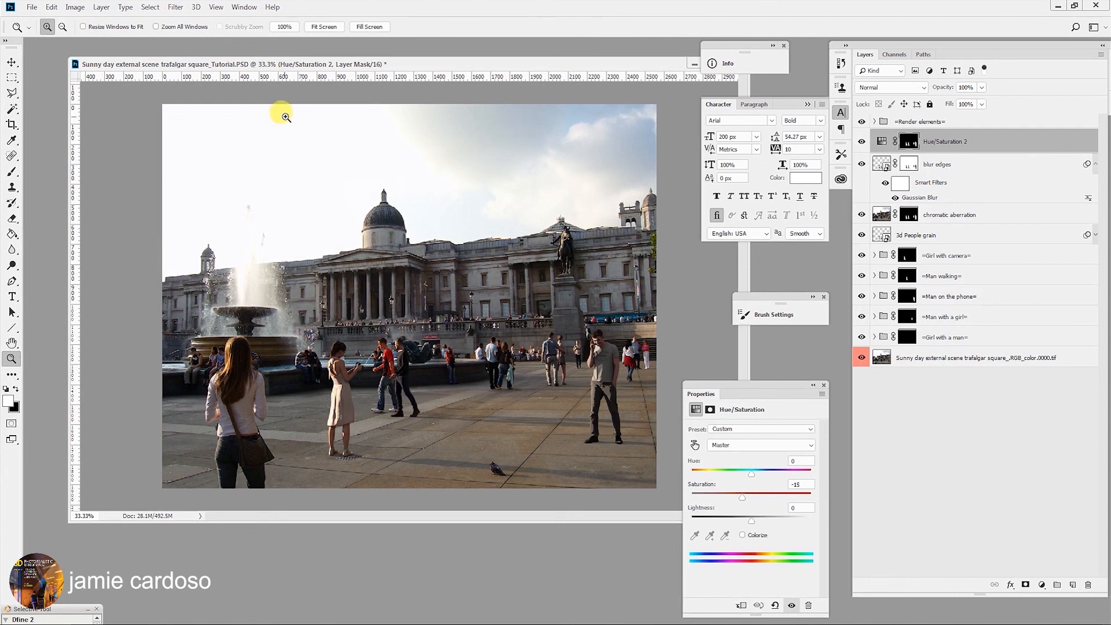
# - Save an uncompressed TIFF copy of the scene without alpha channels or layers, replacing the existing "Sunny day external scene trafalgar square_Tutorial" TIFF file
pyautogui.click(32, 7)
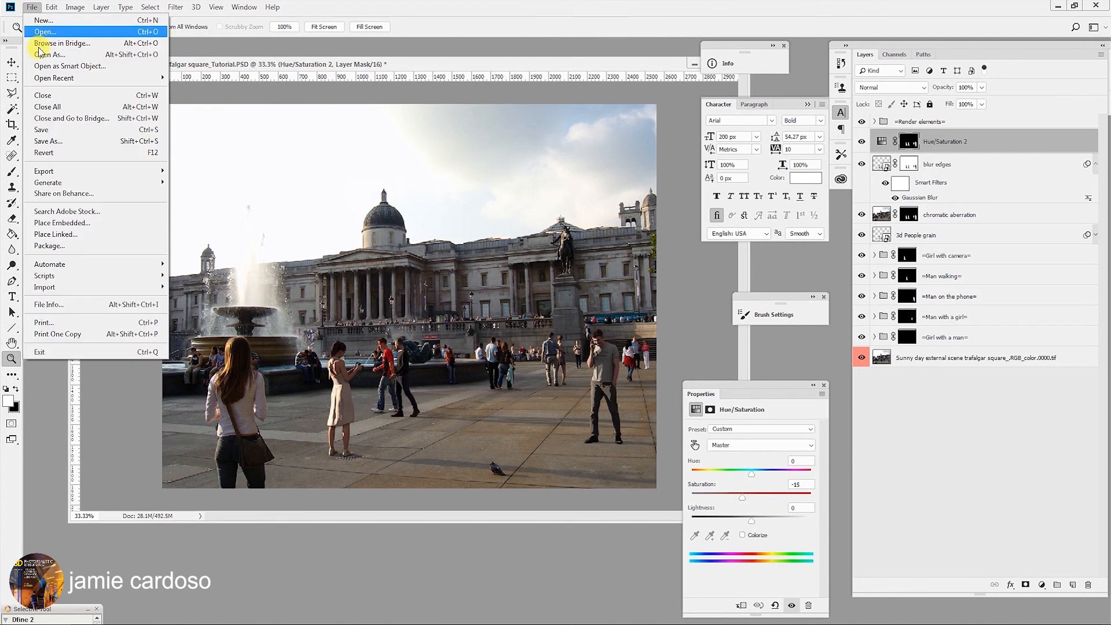
pyautogui.click(65, 141)
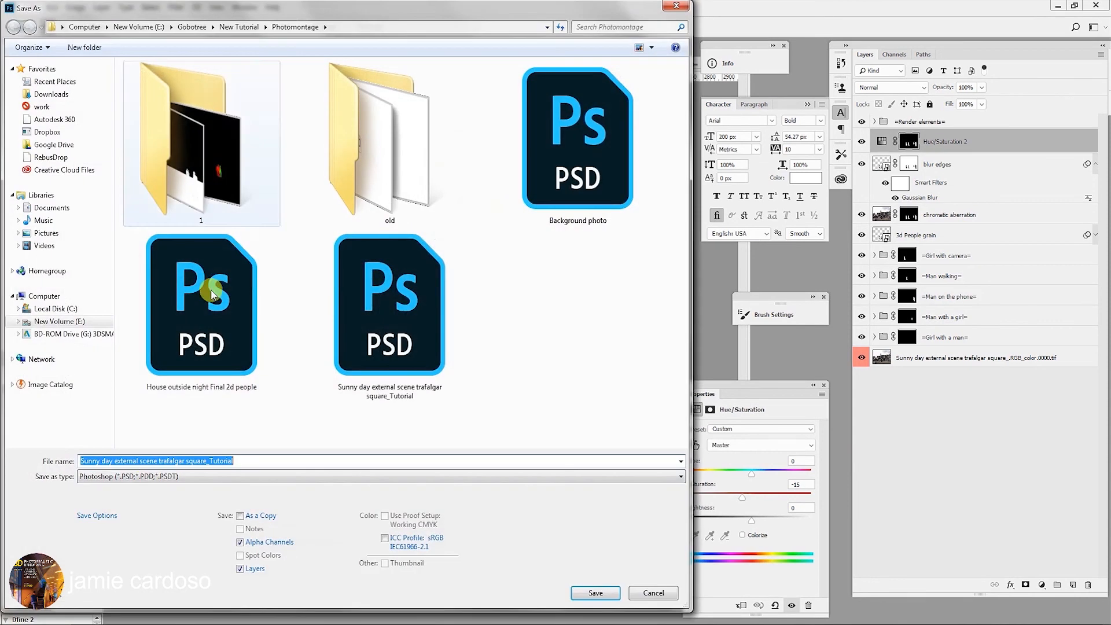
pyautogui.click(151, 476)
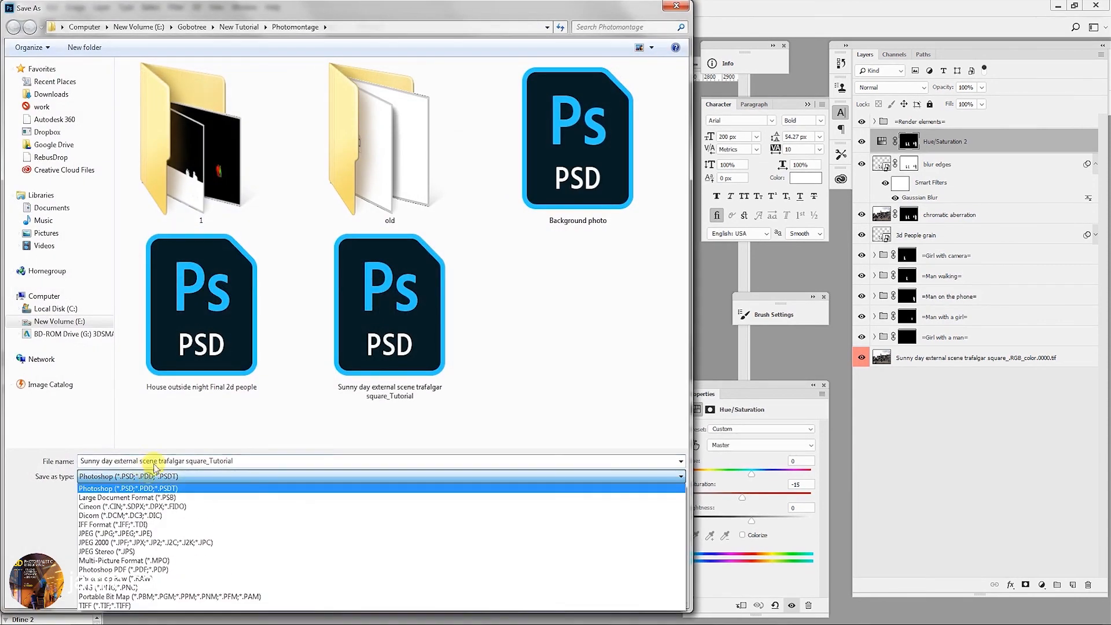
pyautogui.click(99, 605)
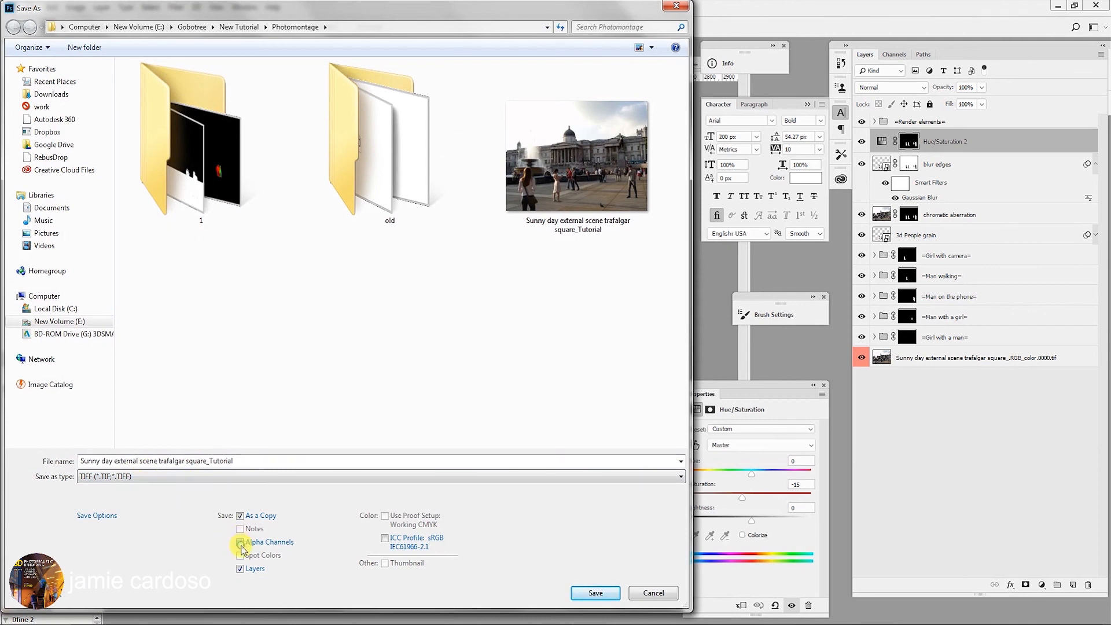
pyautogui.click(240, 569)
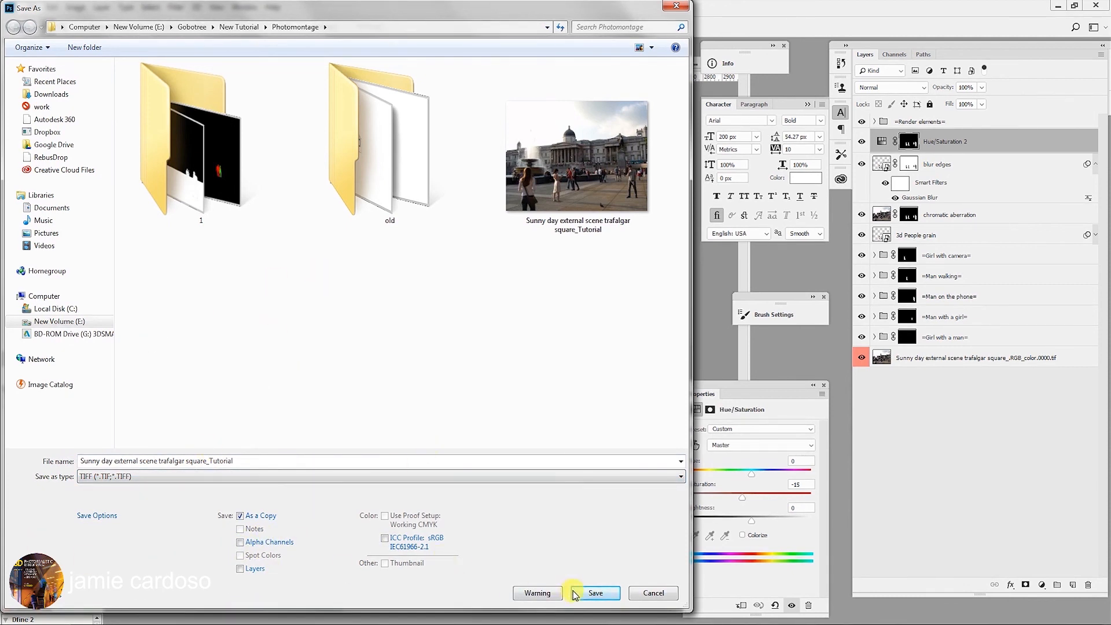
pyautogui.click(596, 594)
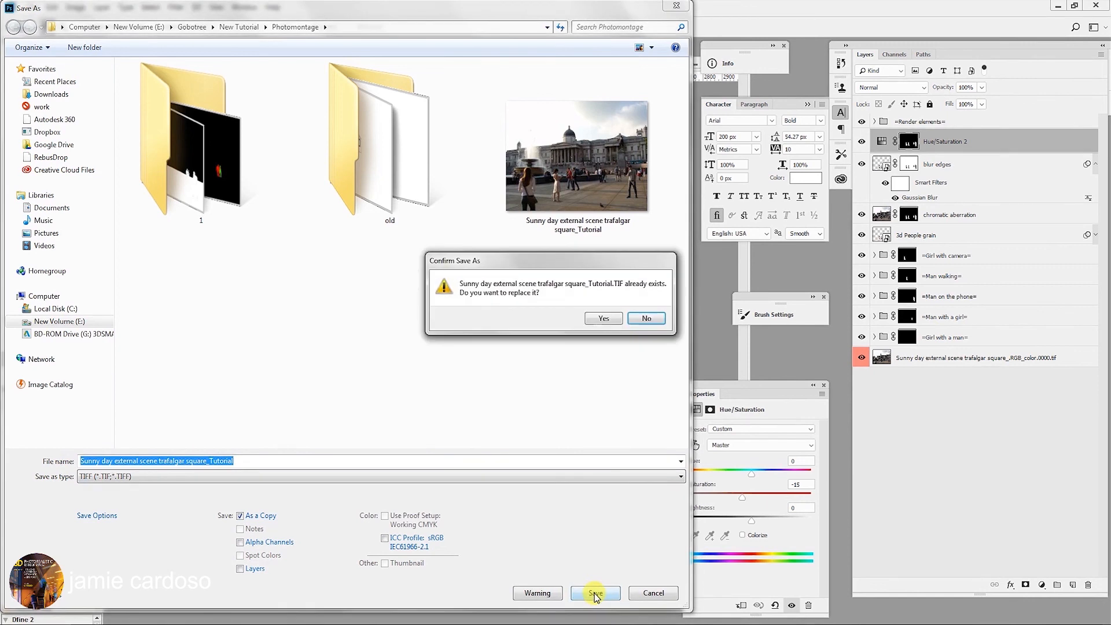
pyautogui.click(605, 319)
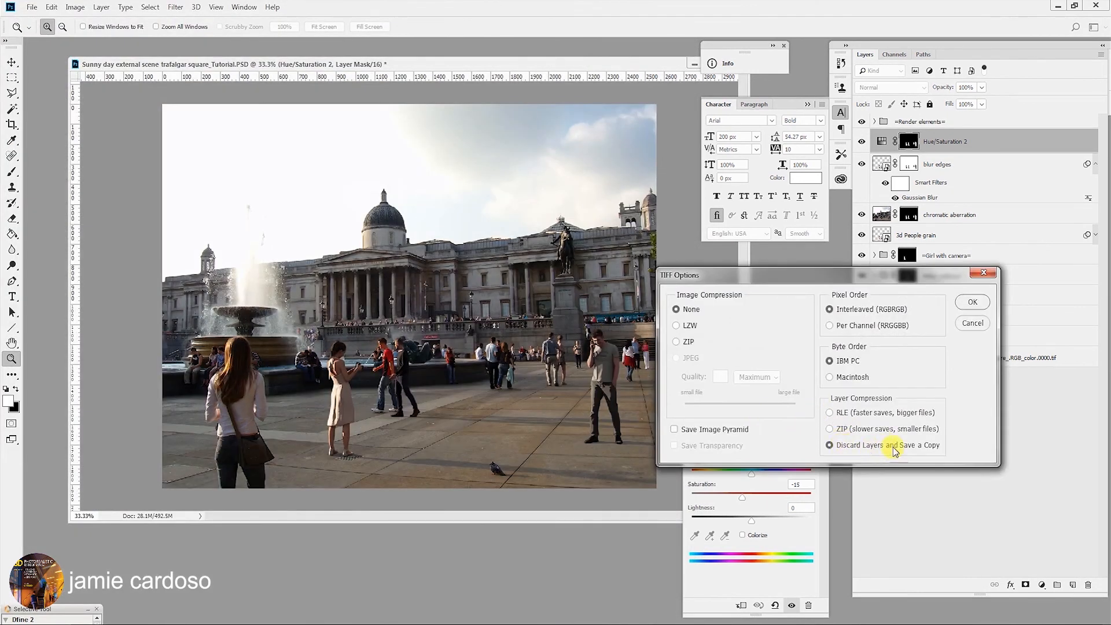
pyautogui.click(973, 304)
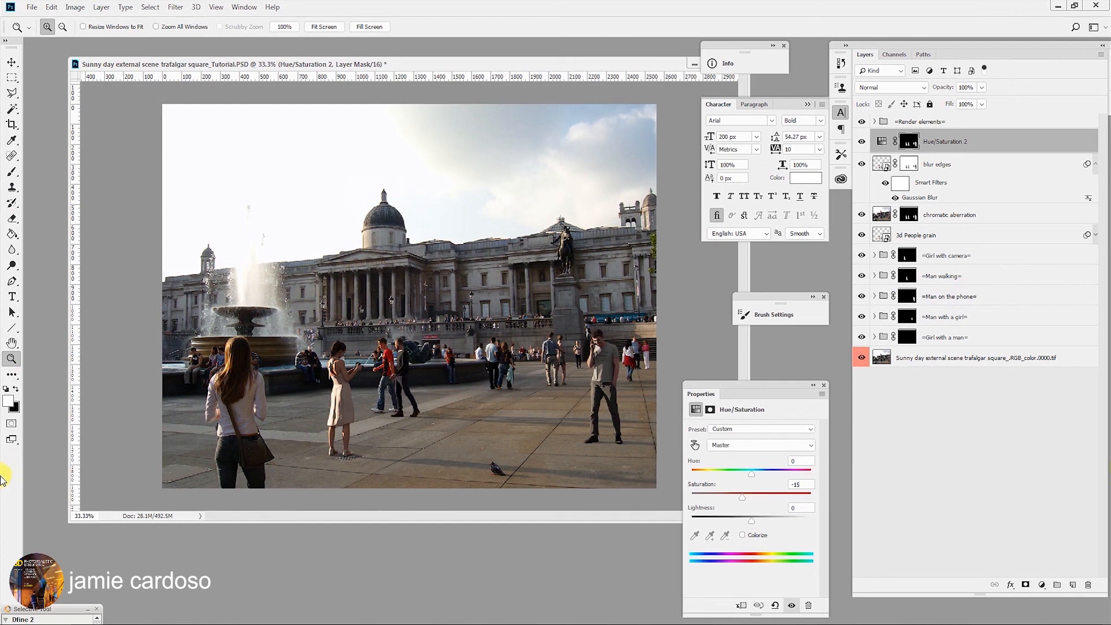
pyautogui.click(36, 8)
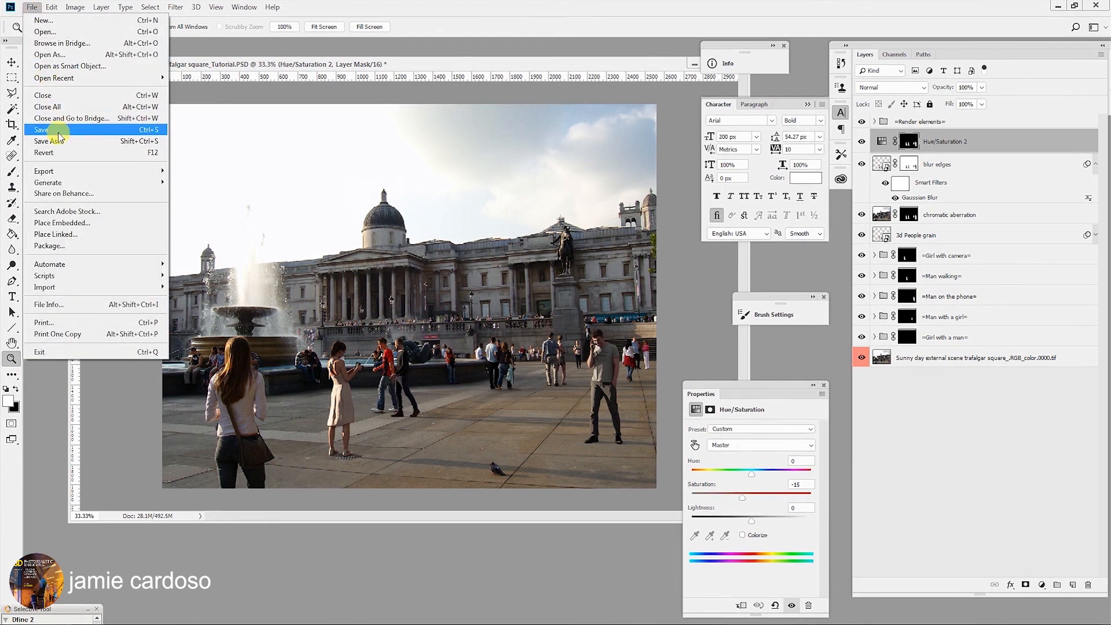
pyautogui.click(1094, 166)
pyautogui.click(1094, 166)
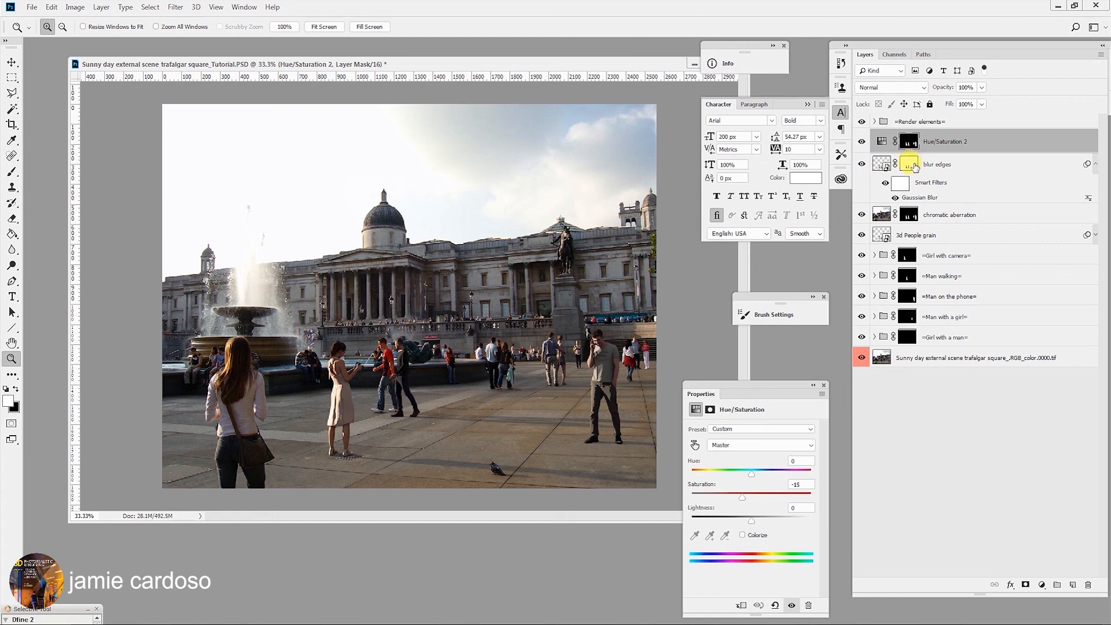
# - Review the Gaussian Blur smart filter's radius on the "blur edges" layer and close its settings without applying changes
pyautogui.click(944, 166)
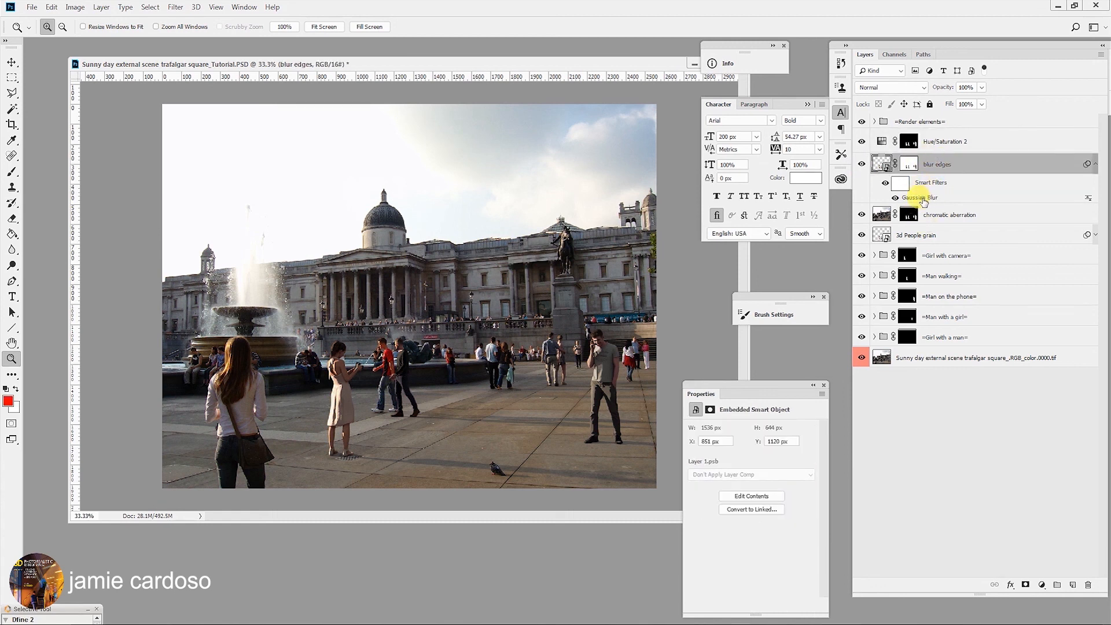
pyautogui.doubleClick(922, 198)
pyautogui.moveTo(554, 265); pyautogui.dragTo(564, 265)
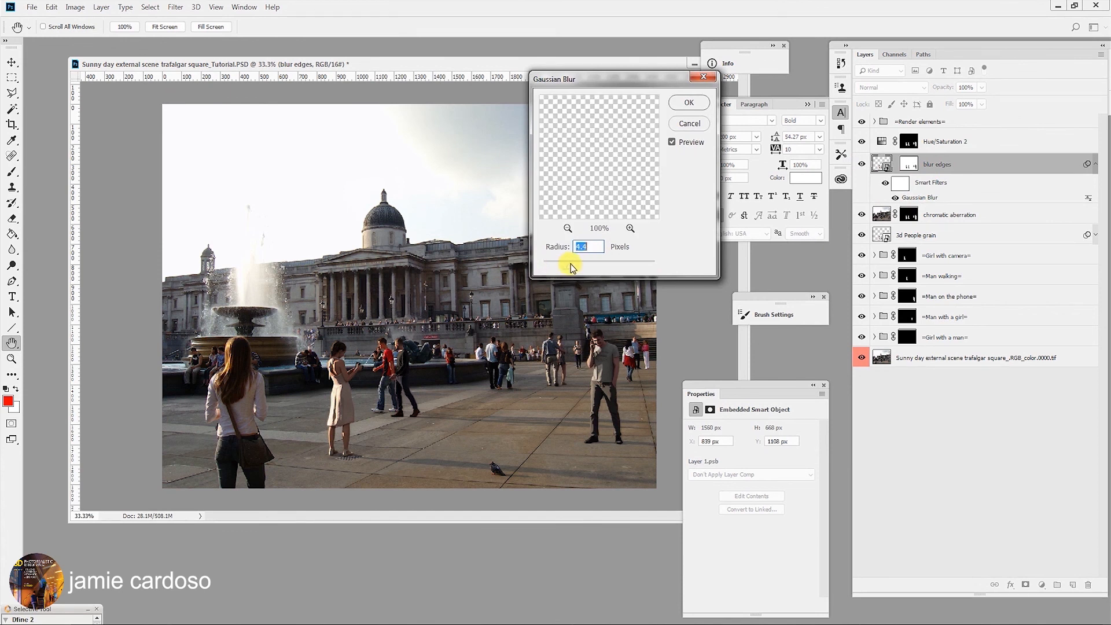
pyautogui.click(695, 125)
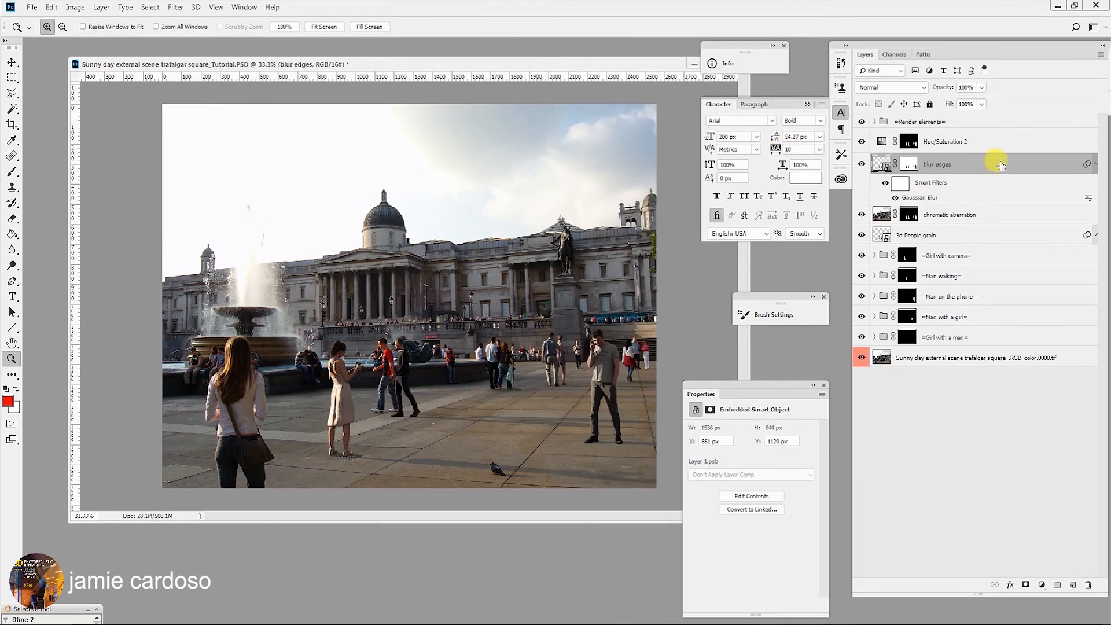
# - Check the Hue/Saturation 2 layer's mask and adjustment settings, and save the layered PSD document
pyautogui.click(910, 143)
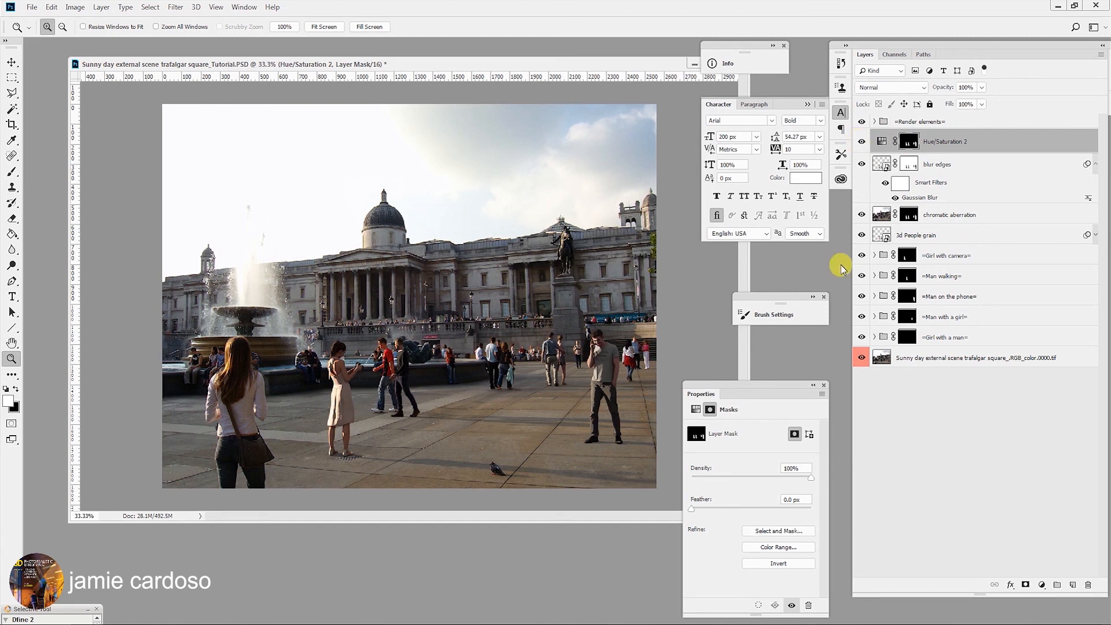
pyautogui.click(882, 141)
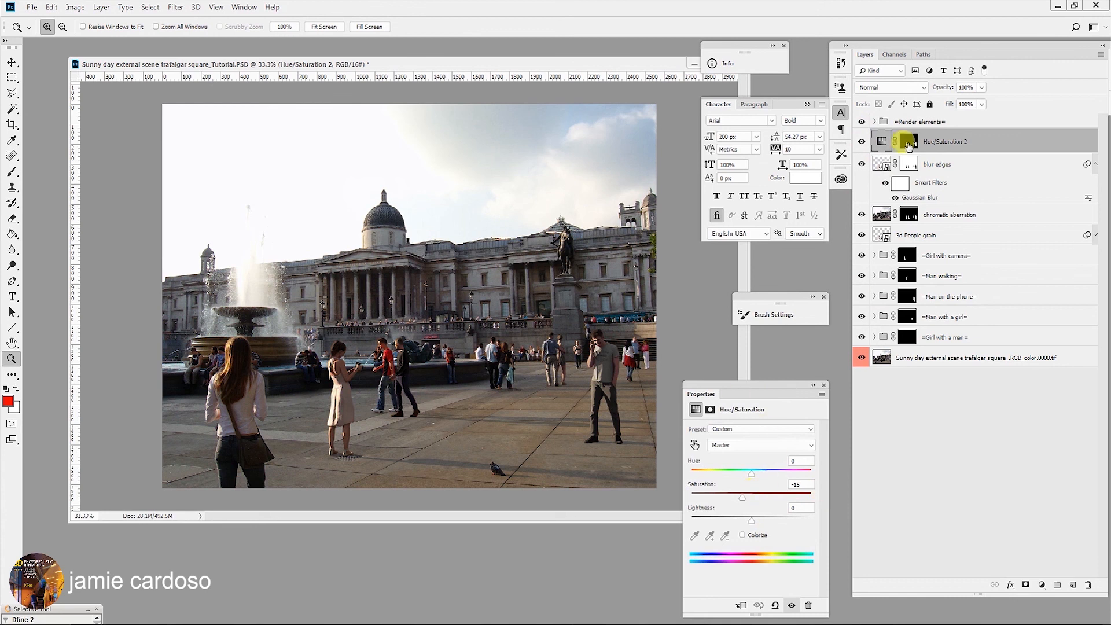
pyautogui.click(32, 7)
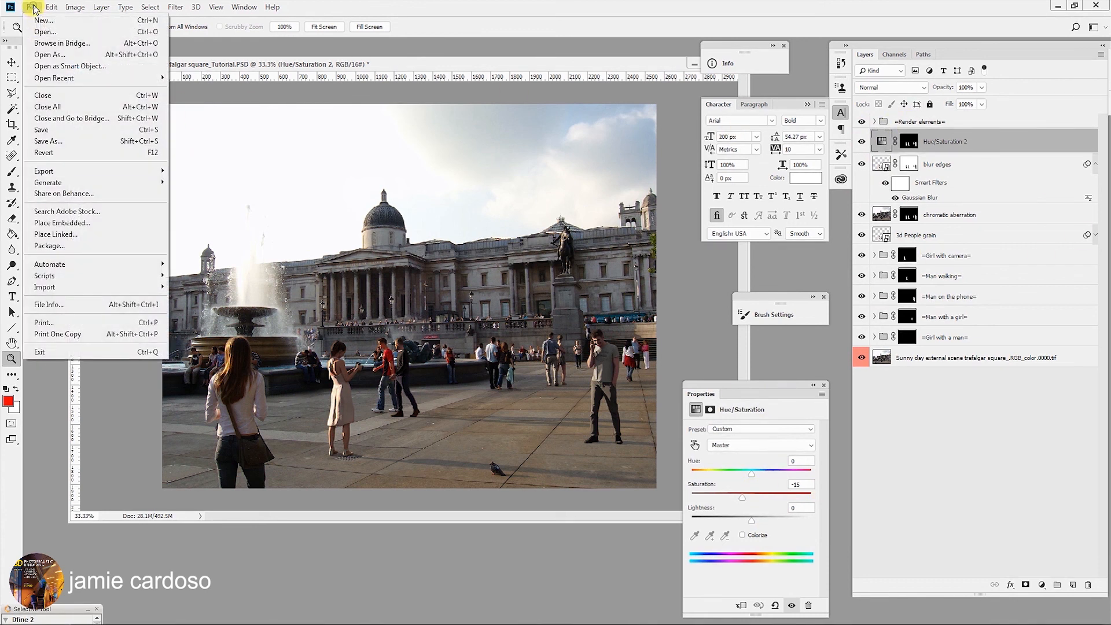
pyautogui.click(62, 130)
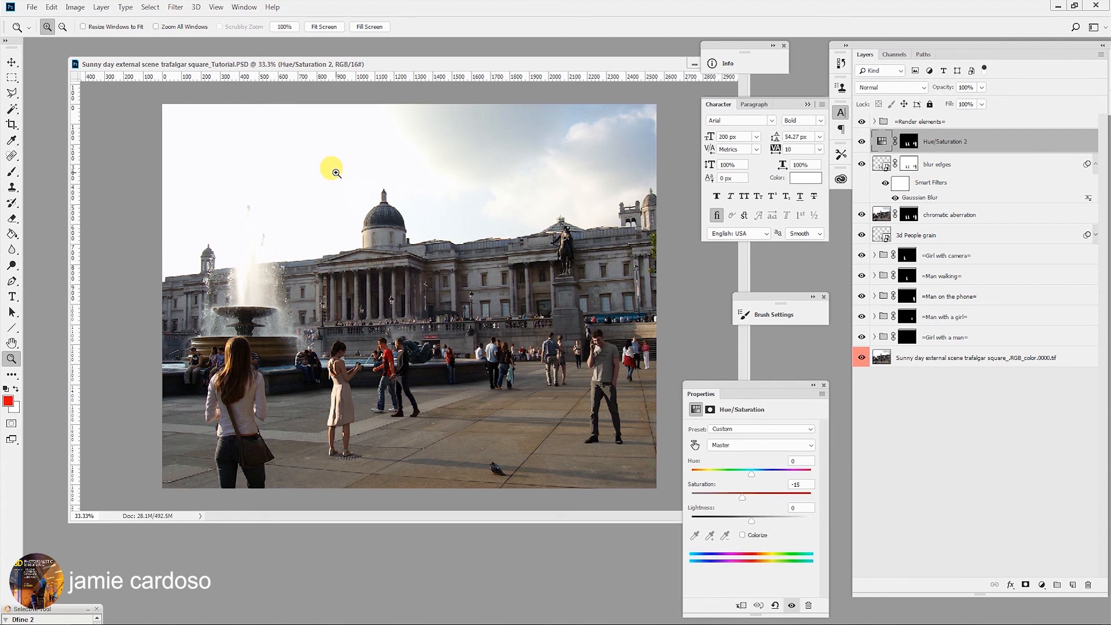
# - Inspect the finished Trafalgar Square composite enlarged in full-screen view without the interface panels
pyautogui.press('f')
pyautogui.press('f')
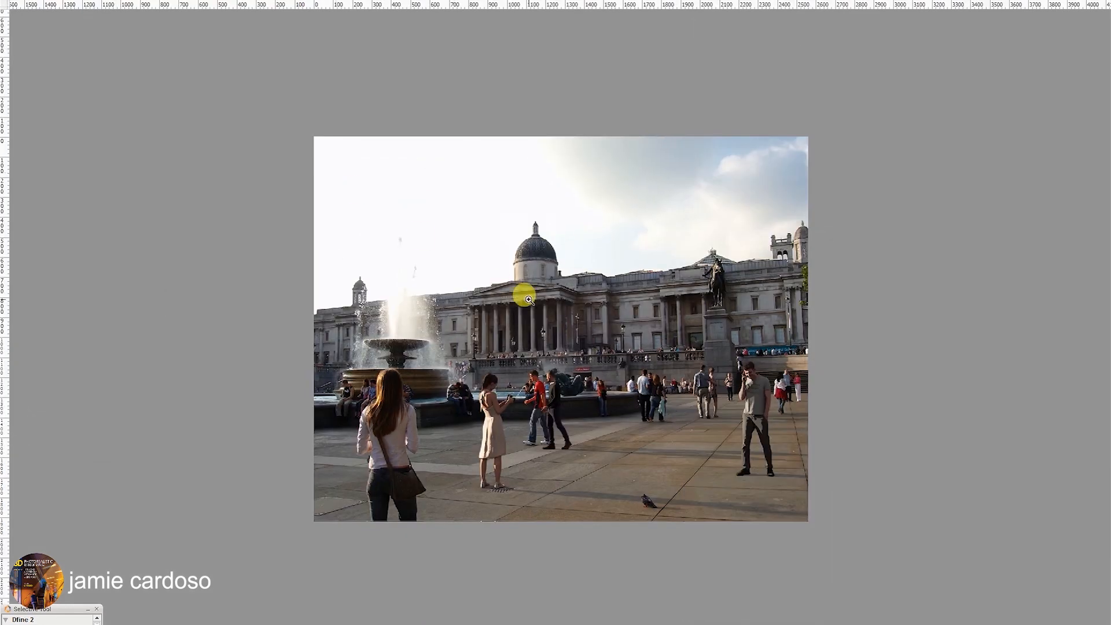
pyautogui.click(655, 344)
pyautogui.click(662, 358)
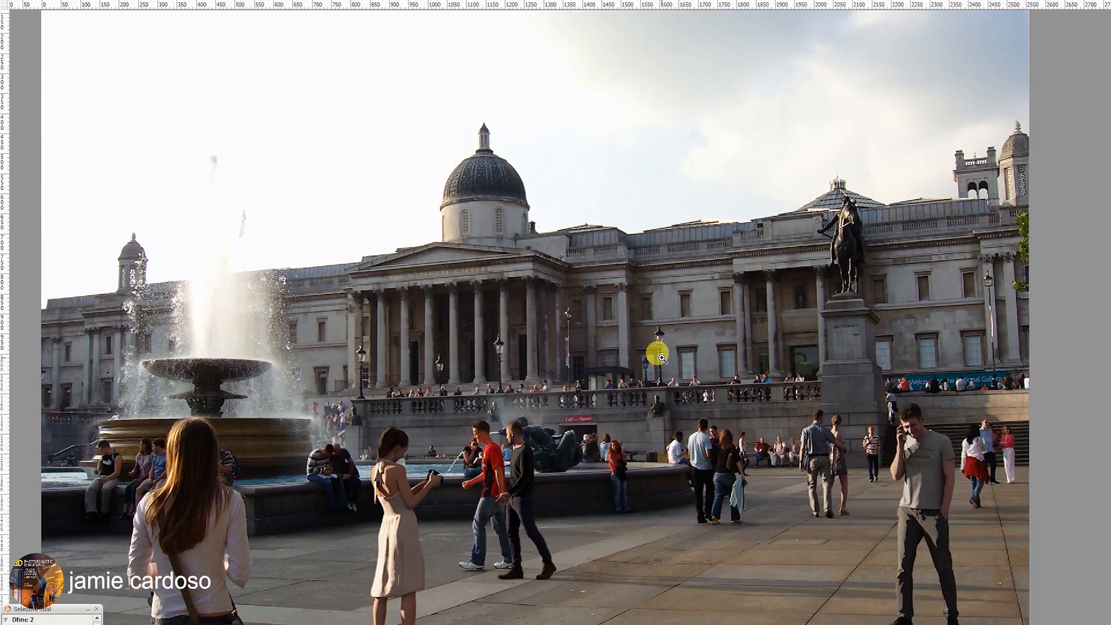